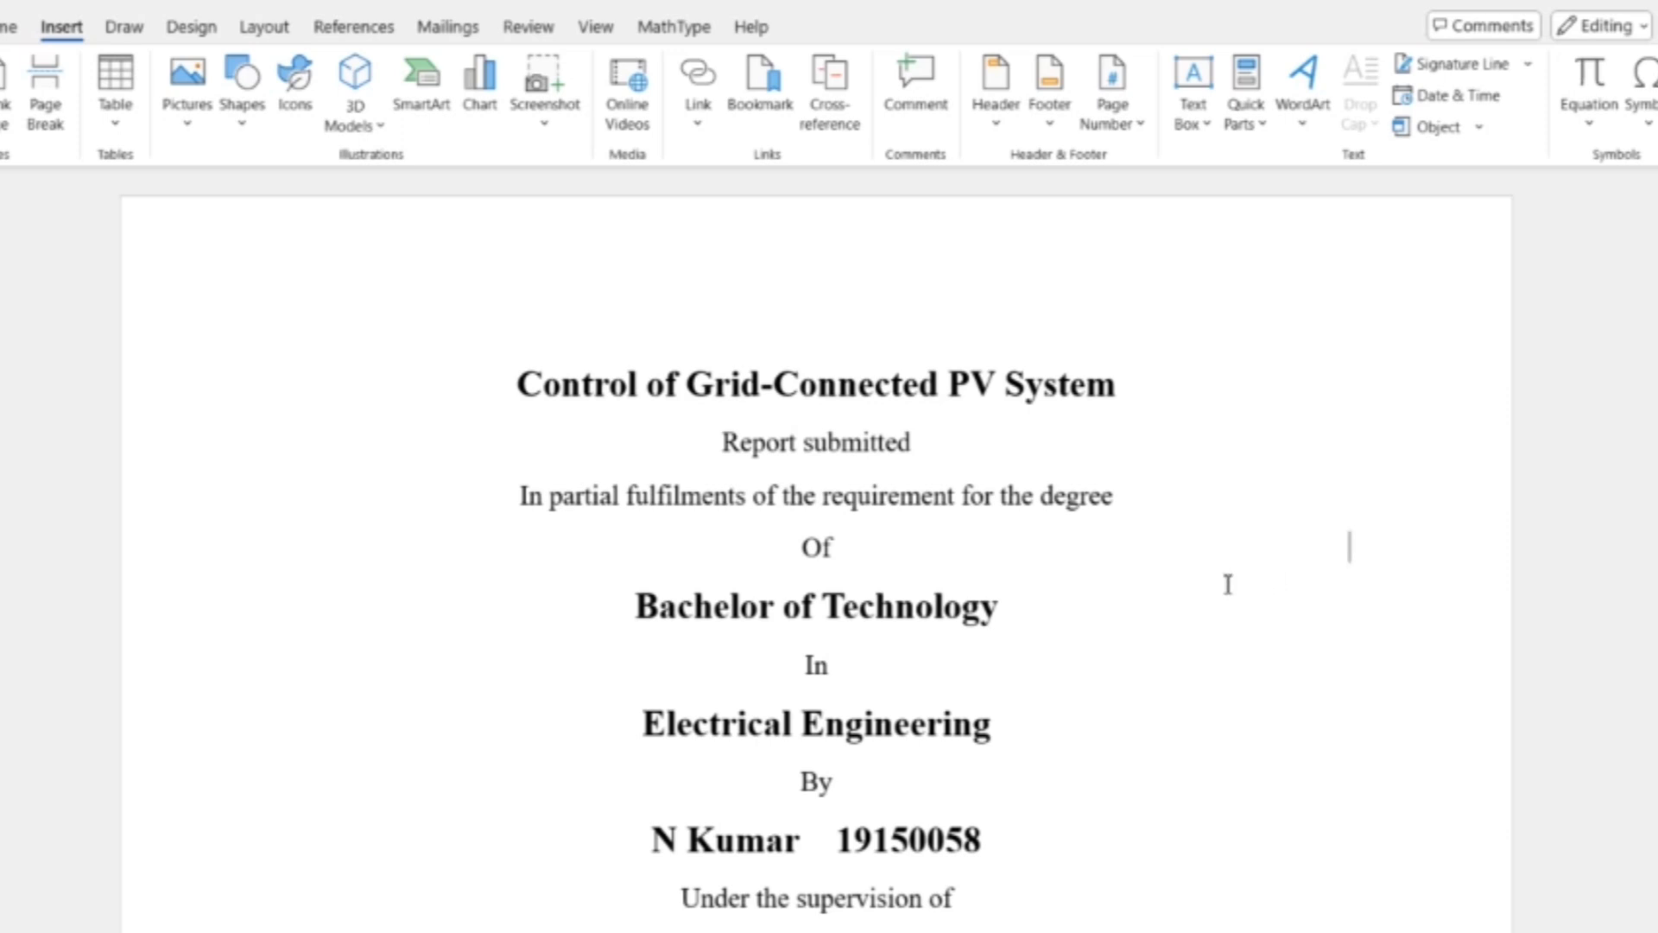
Step: Review the report's title page from the project title and student details down to the college logo and the date
{"action": "scroll", "coordinate": [1227, 584], "scroll_direction": "down", "scroll_amount": 1}
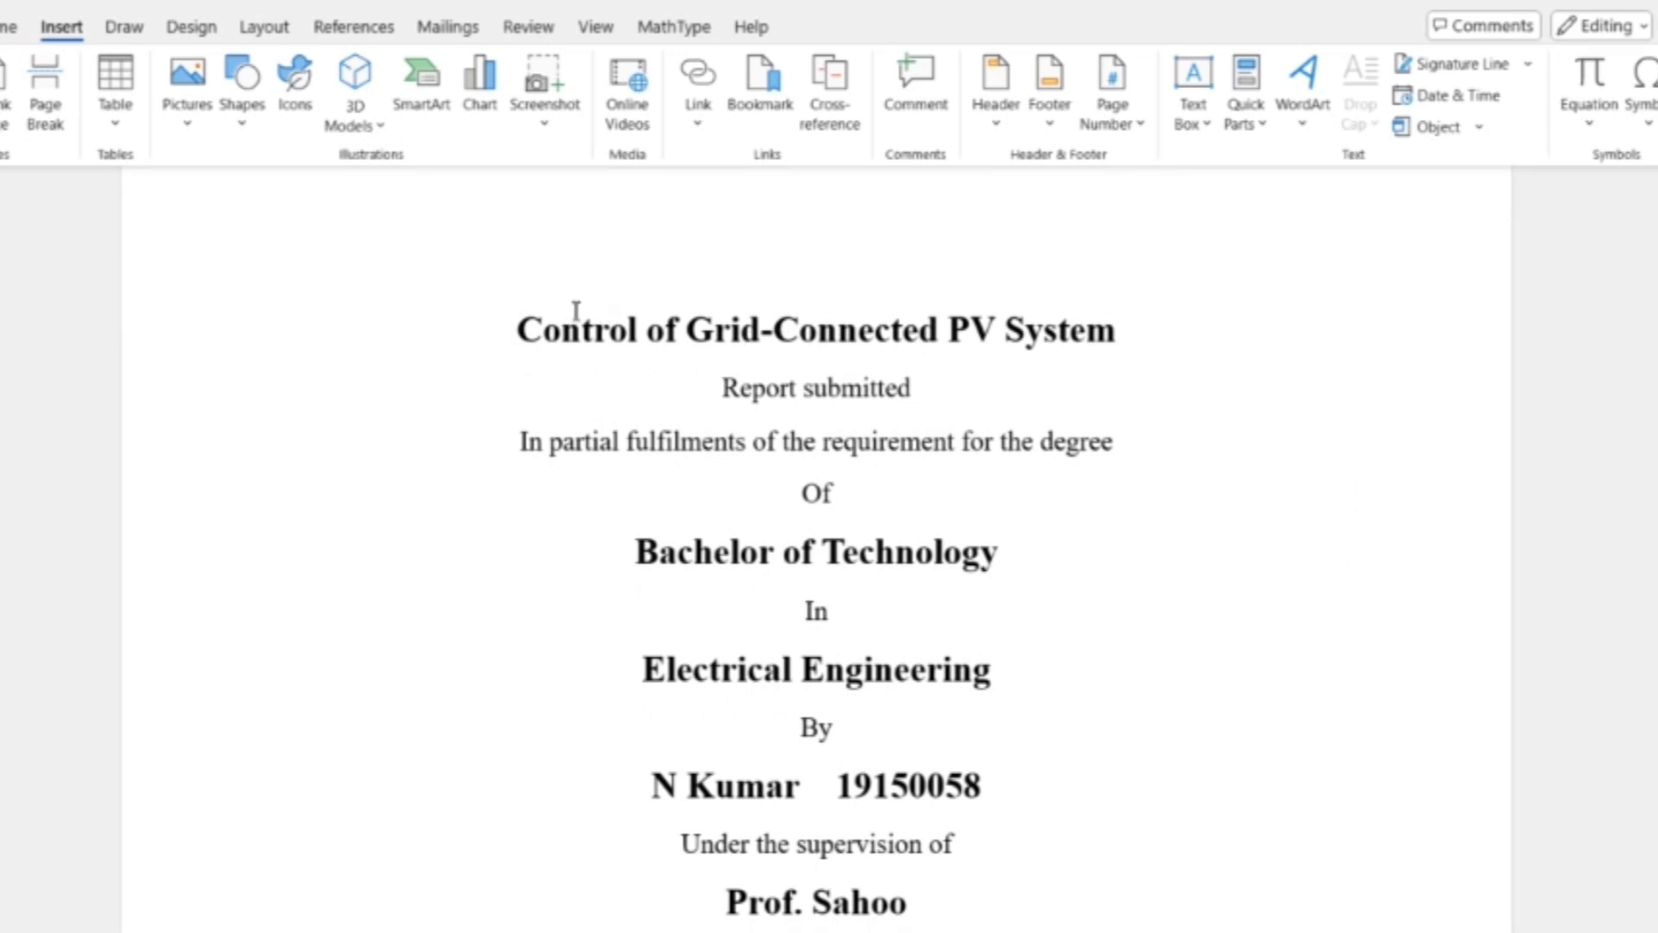
{"action": "left_click_drag", "start_coordinate": [519, 329], "coordinate": [1114, 815]}
{"action": "left_click", "coordinate": [1090, 816]}
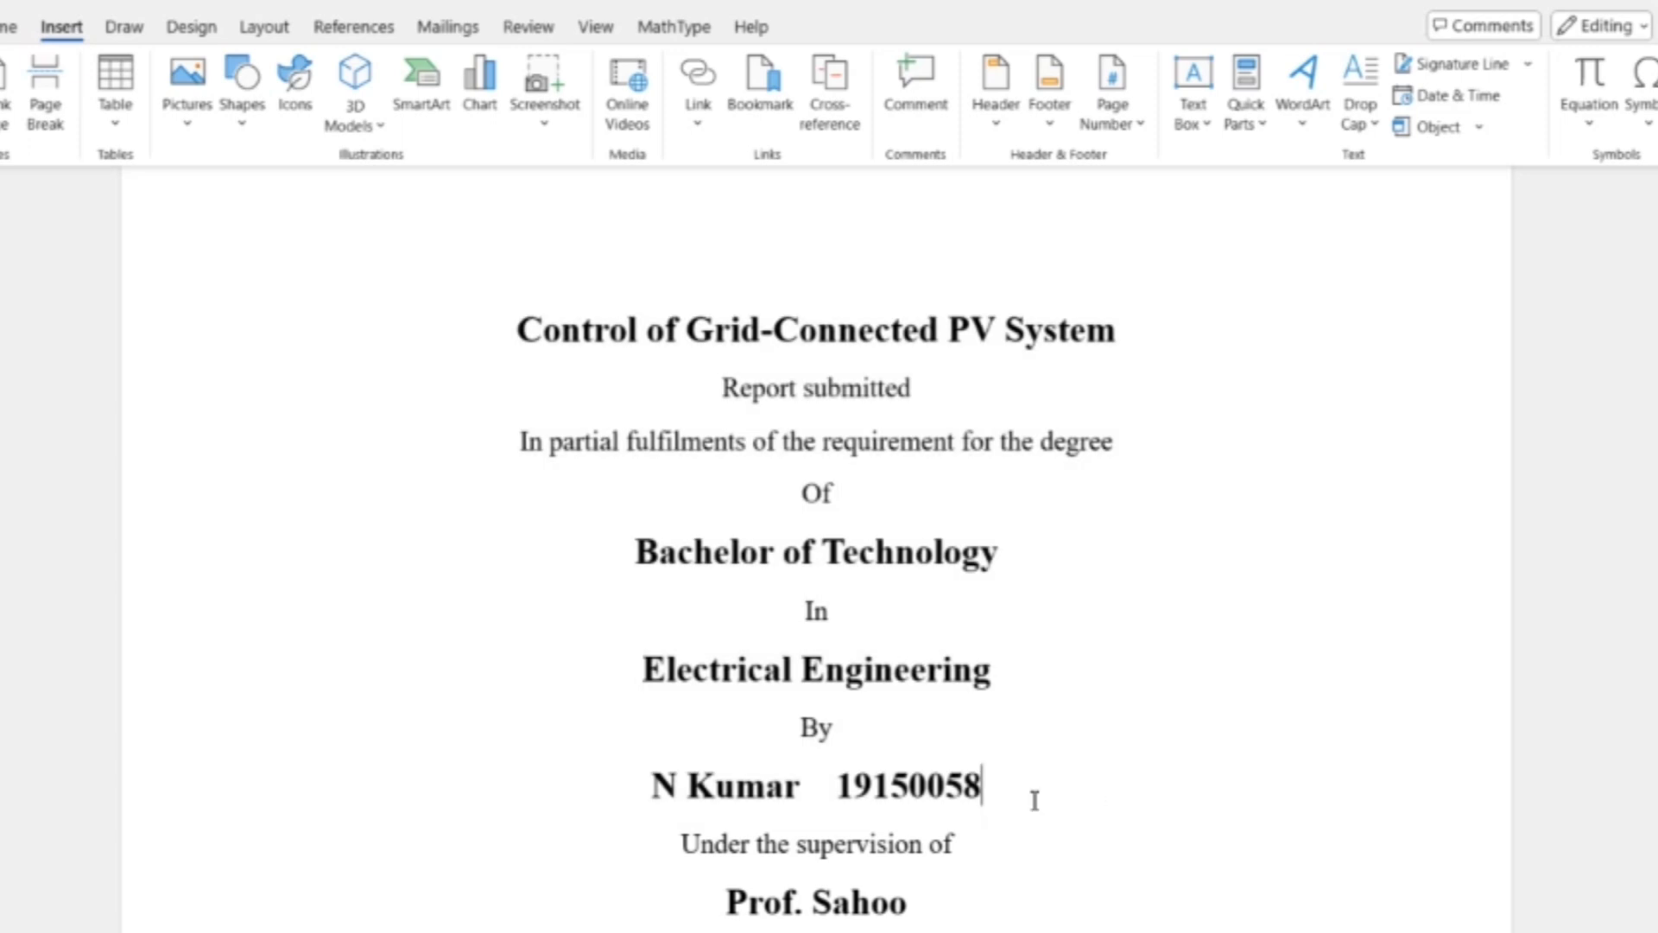
{"action": "left_click_drag", "start_coordinate": [1017, 795], "coordinate": [672, 789]}
{"action": "left_click", "coordinate": [1057, 809]}
{"action": "scroll", "coordinate": [1060, 803], "scroll_direction": "down", "scroll_amount": 3}
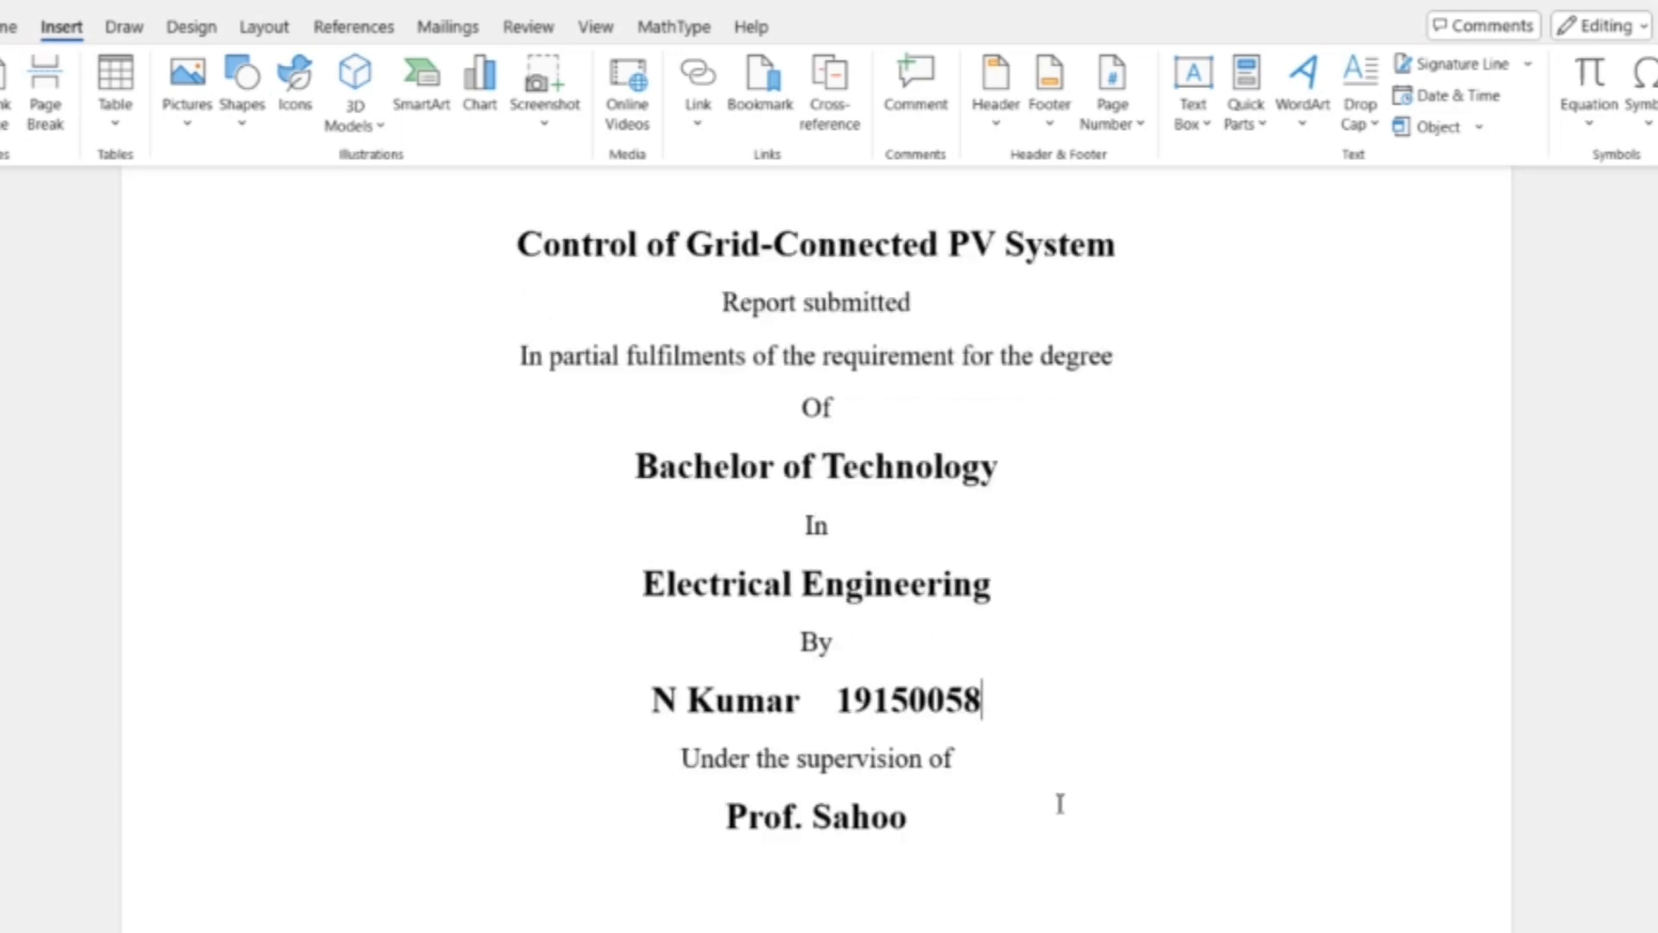
{"action": "scroll", "coordinate": [1061, 803], "scroll_direction": "down", "scroll_amount": 4}
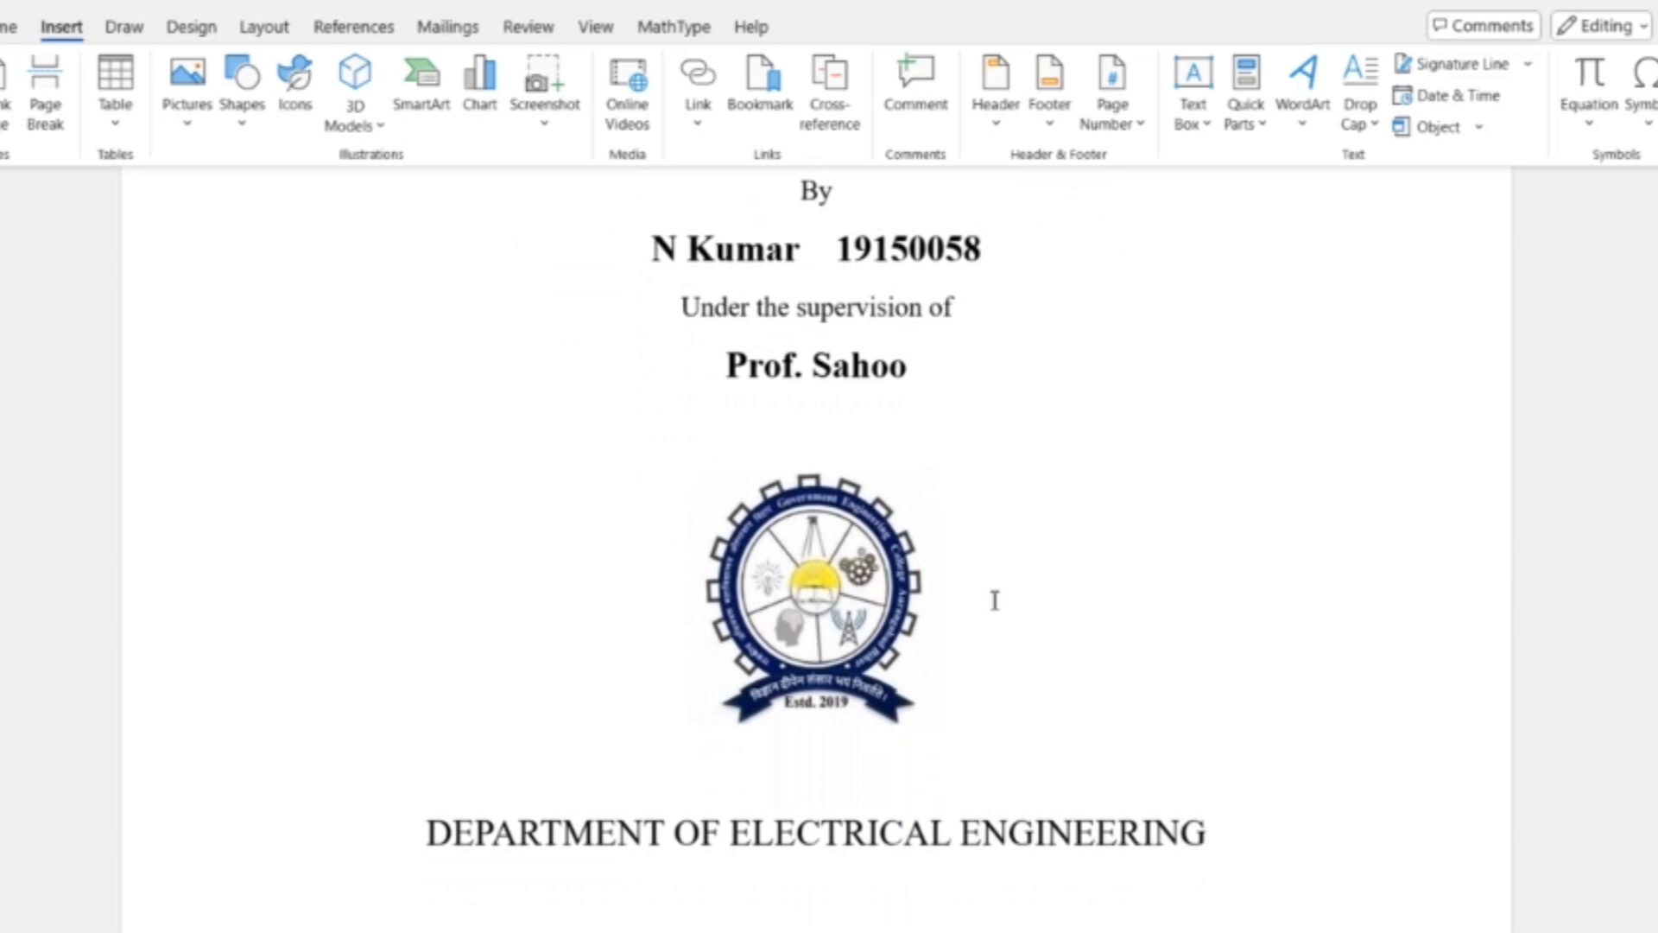
{"action": "scroll", "coordinate": [994, 600], "scroll_direction": "down", "scroll_amount": 2}
{"action": "left_click", "coordinate": [855, 566]}
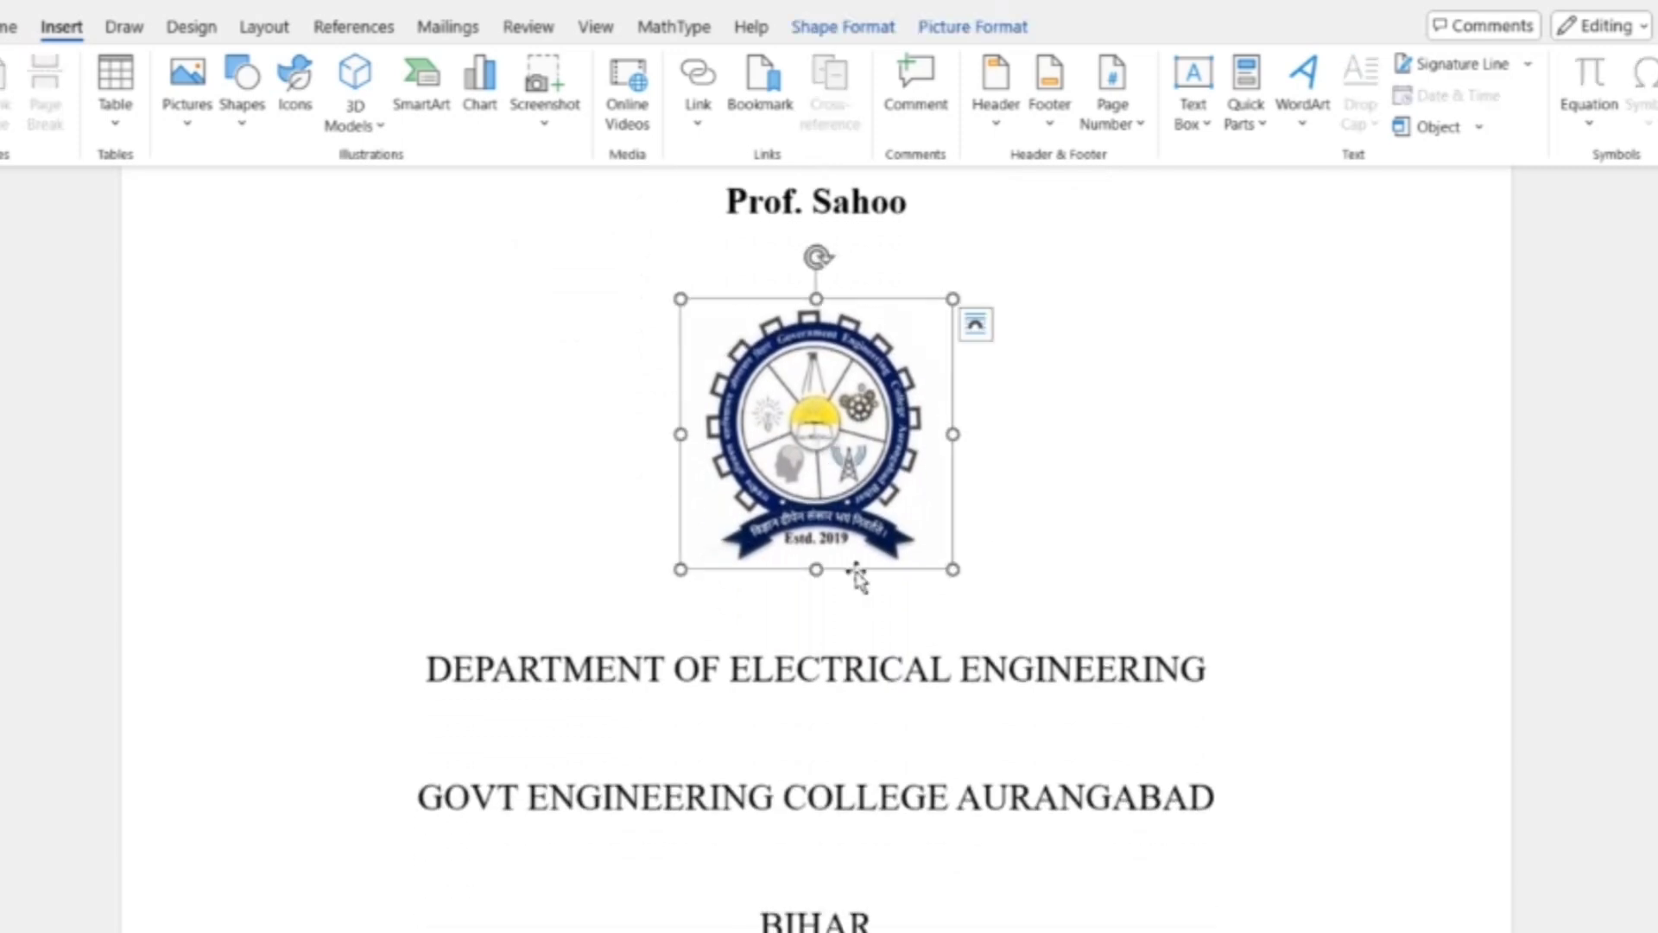
{"action": "scroll", "coordinate": [840, 637], "scroll_direction": "down", "scroll_amount": 5}
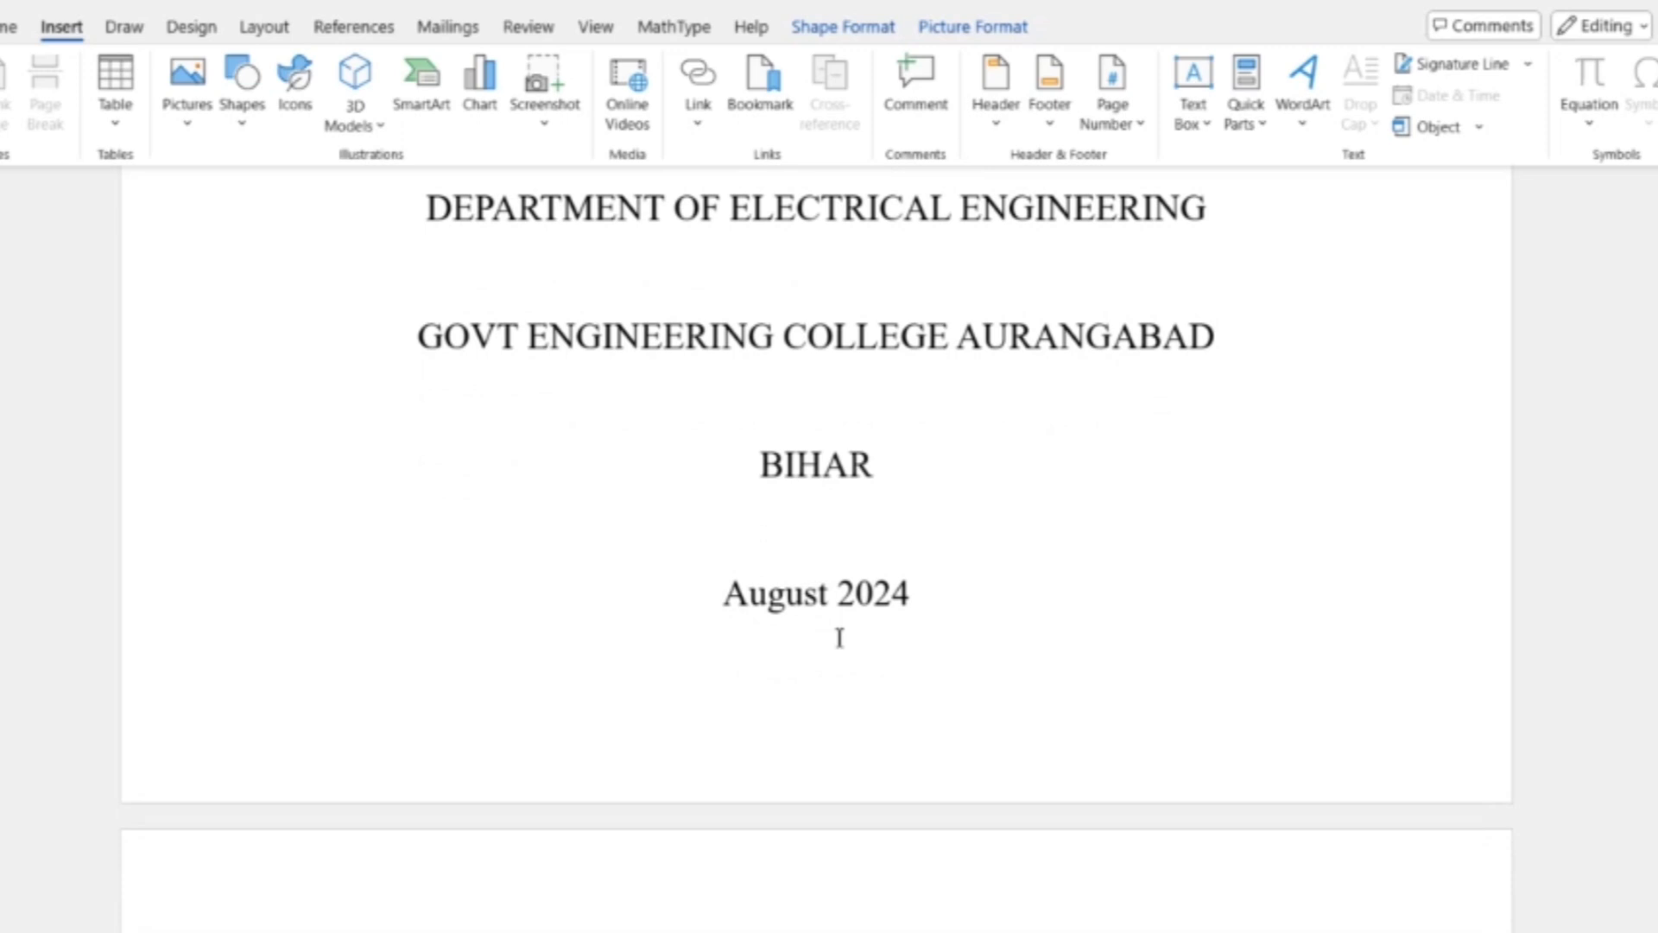
Step: Read through the report's declaration, certificate, acknowledgements and abstract pages
{"action": "scroll", "coordinate": [839, 638], "scroll_direction": "down", "scroll_amount": 7}
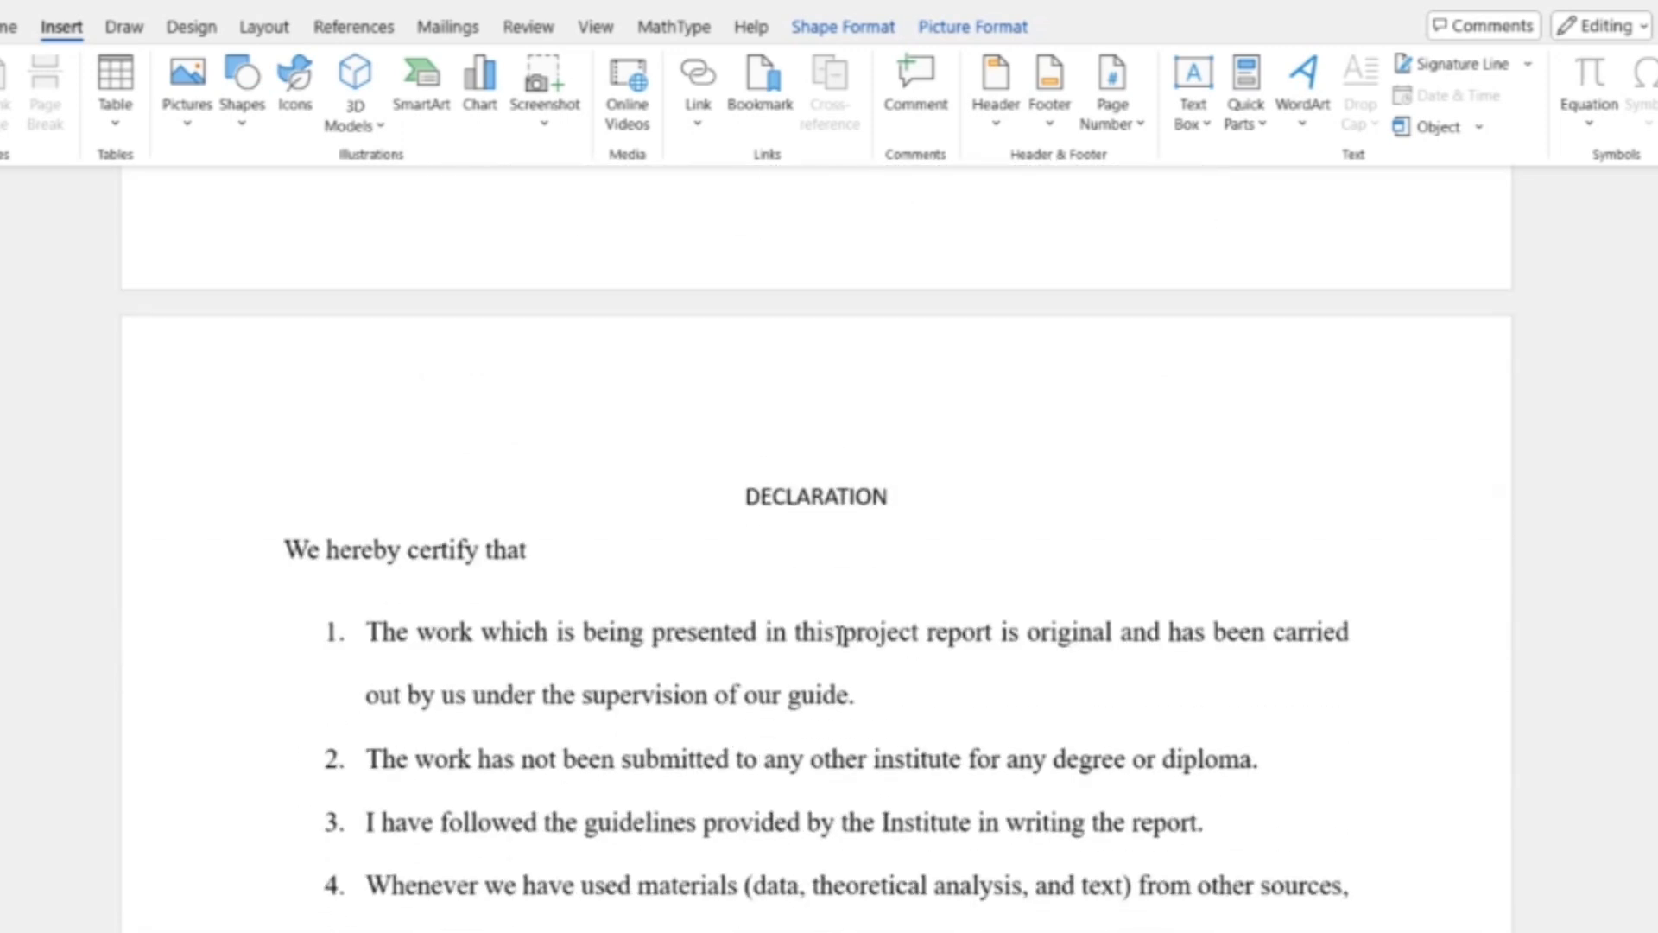
{"action": "scroll", "coordinate": [840, 637], "scroll_direction": "down", "scroll_amount": 1}
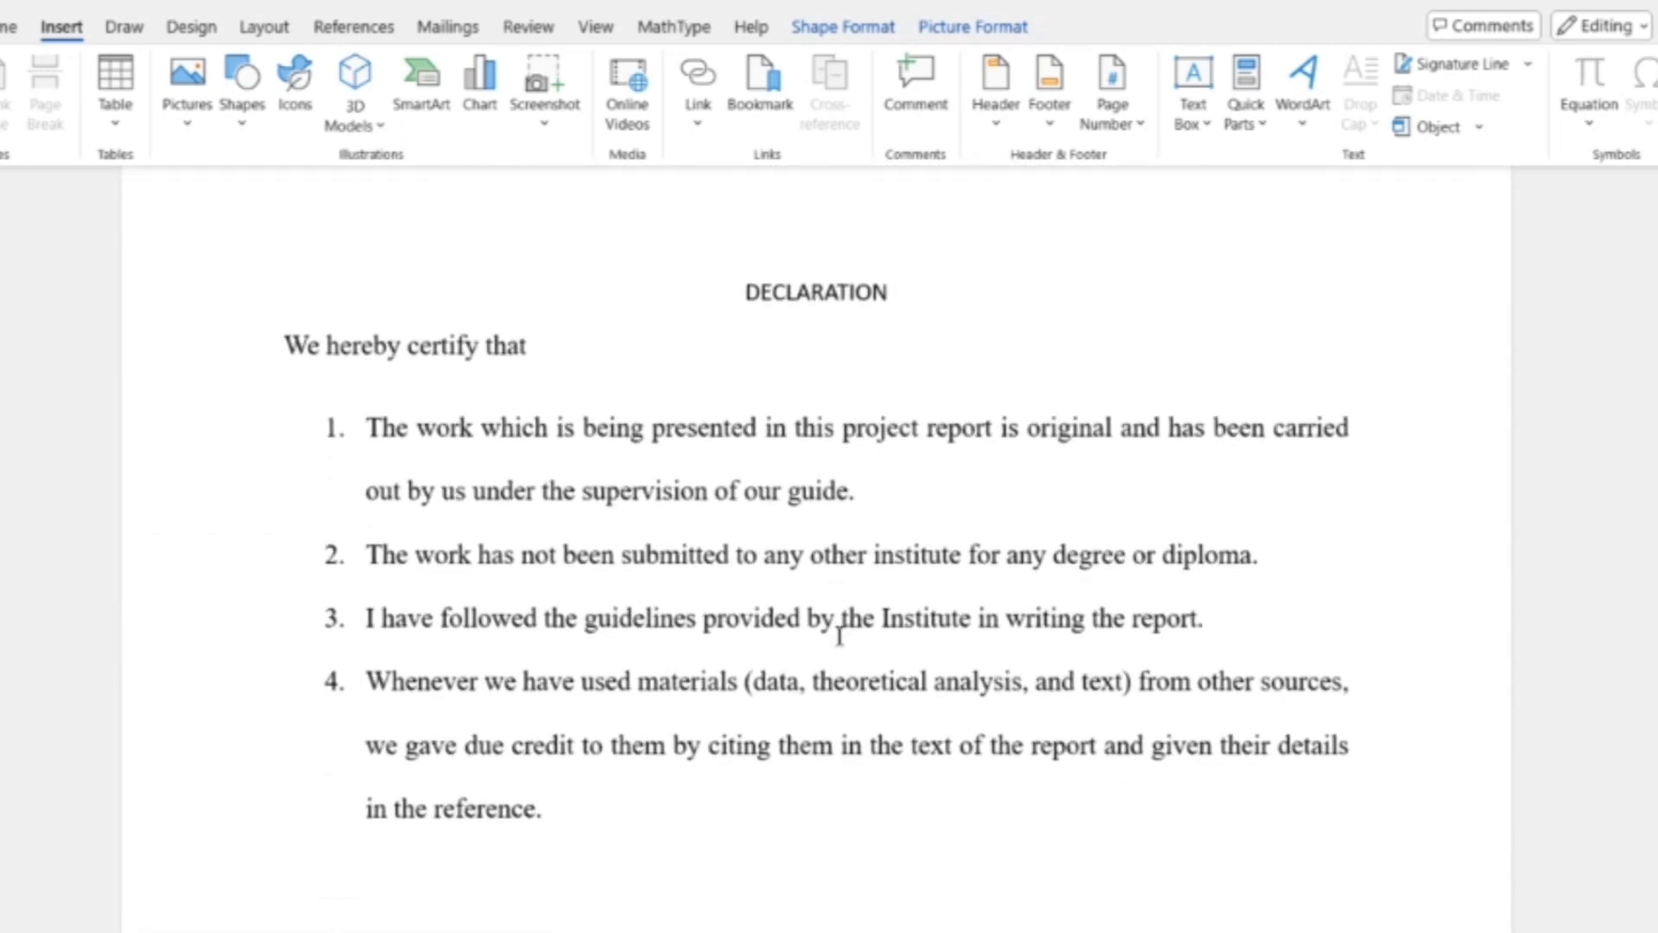
{"action": "scroll", "coordinate": [840, 637], "scroll_direction": "down", "scroll_amount": 7}
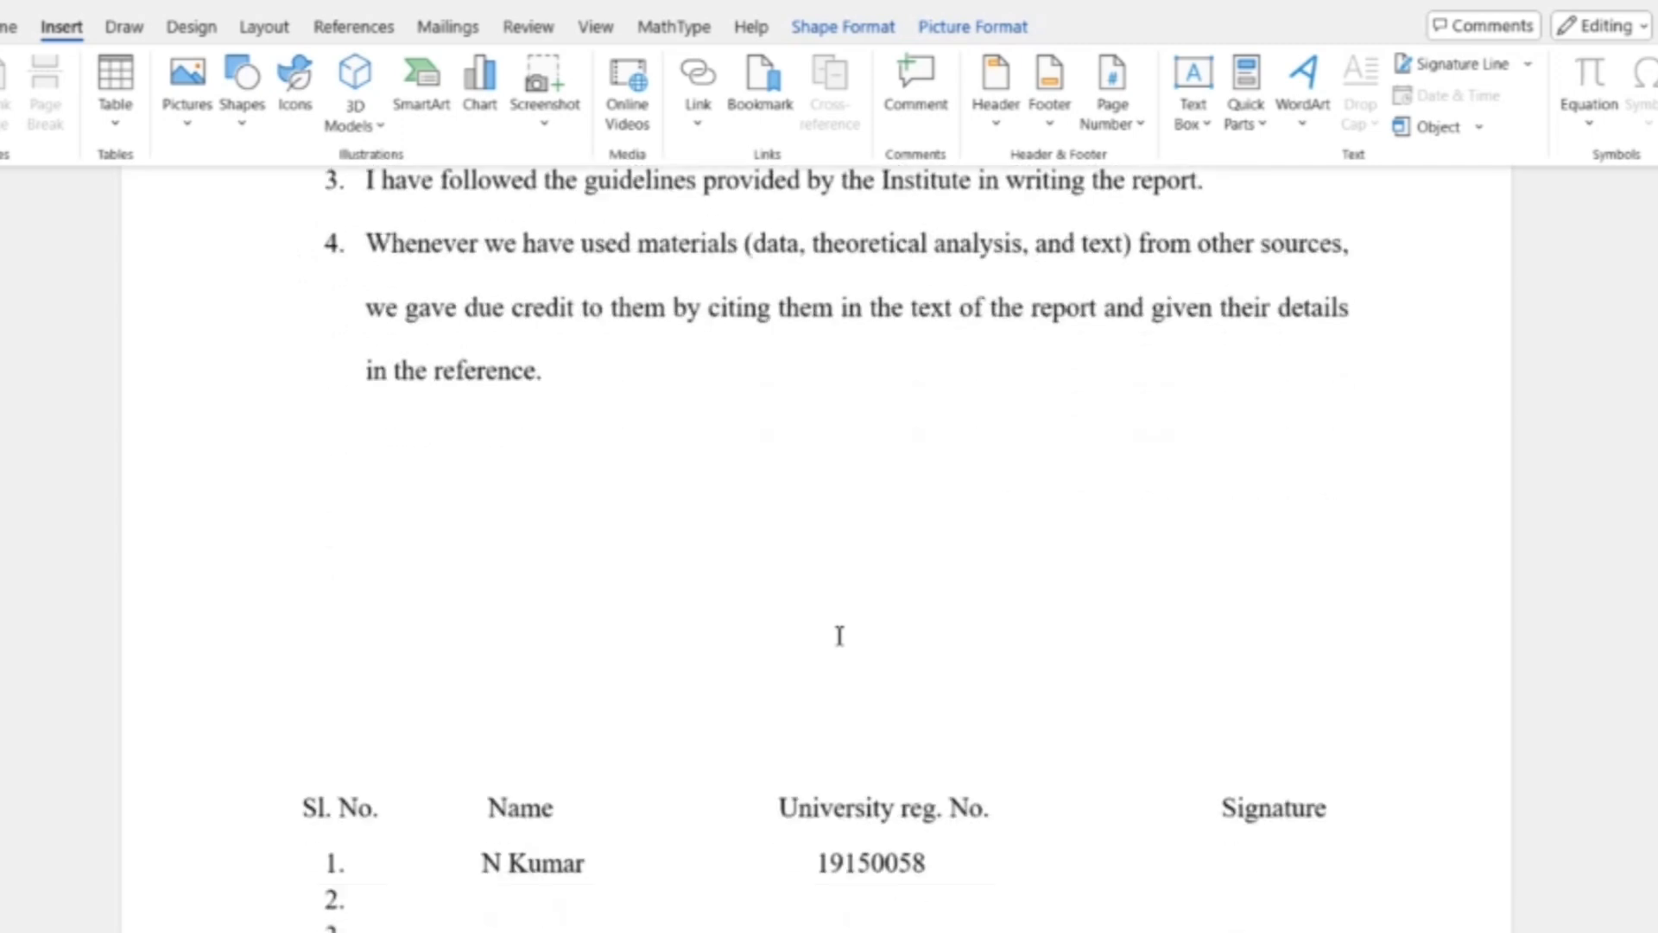
{"action": "scroll", "coordinate": [839, 637], "scroll_direction": "down", "scroll_amount": 11}
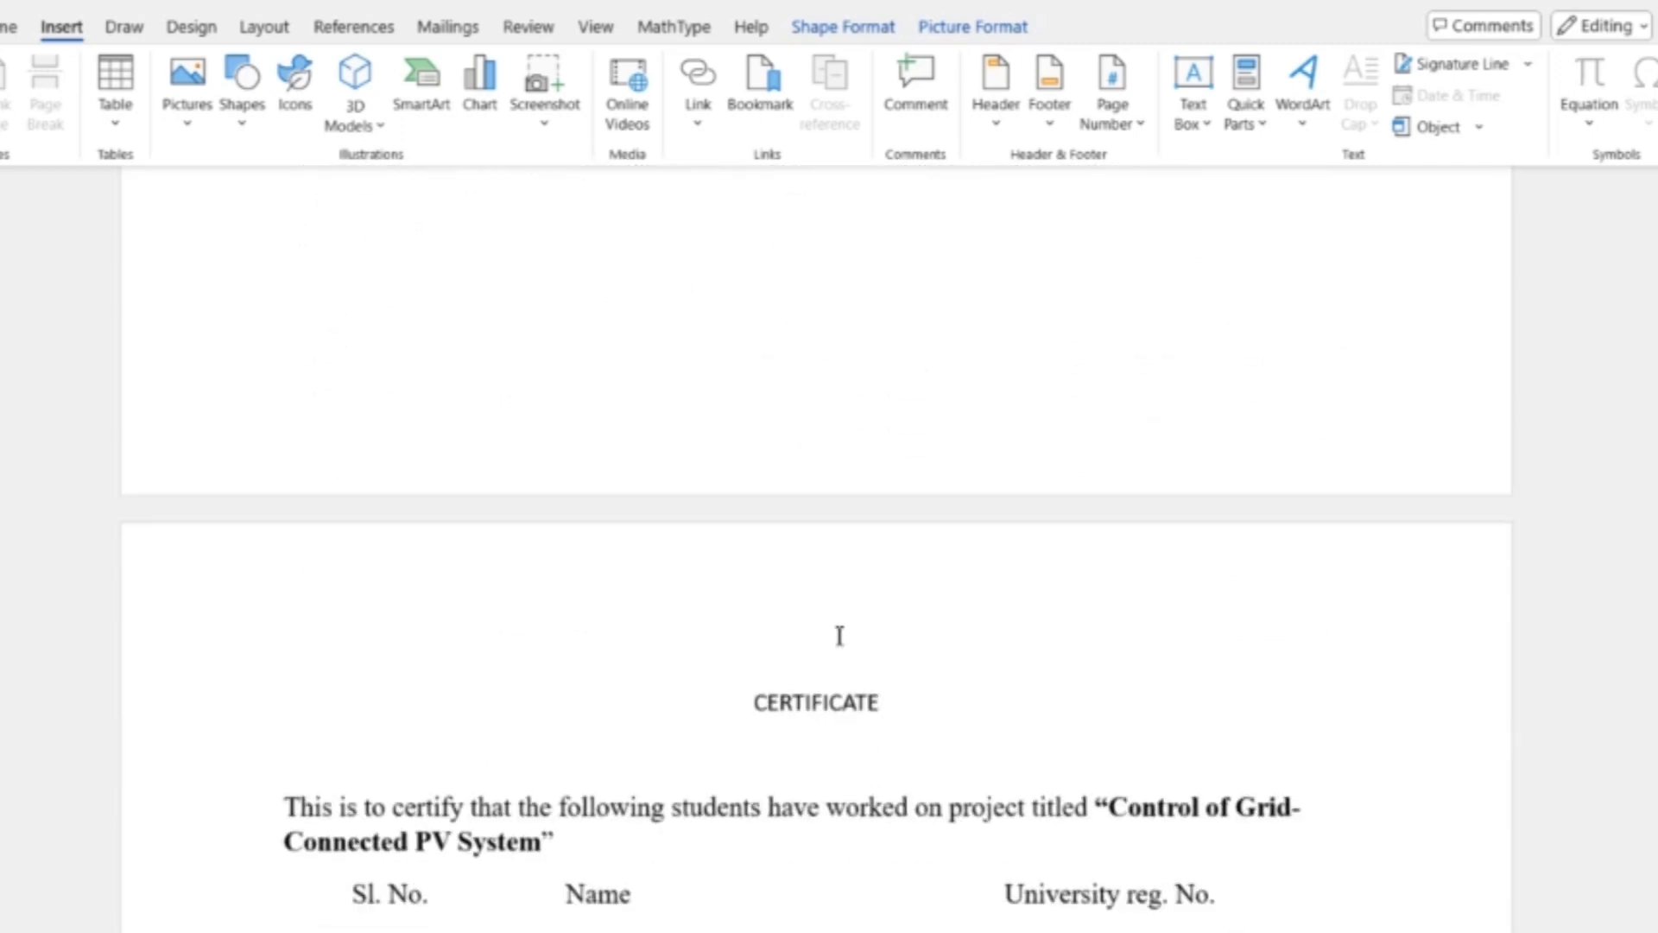
{"action": "scroll", "coordinate": [839, 638], "scroll_direction": "down", "scroll_amount": 8}
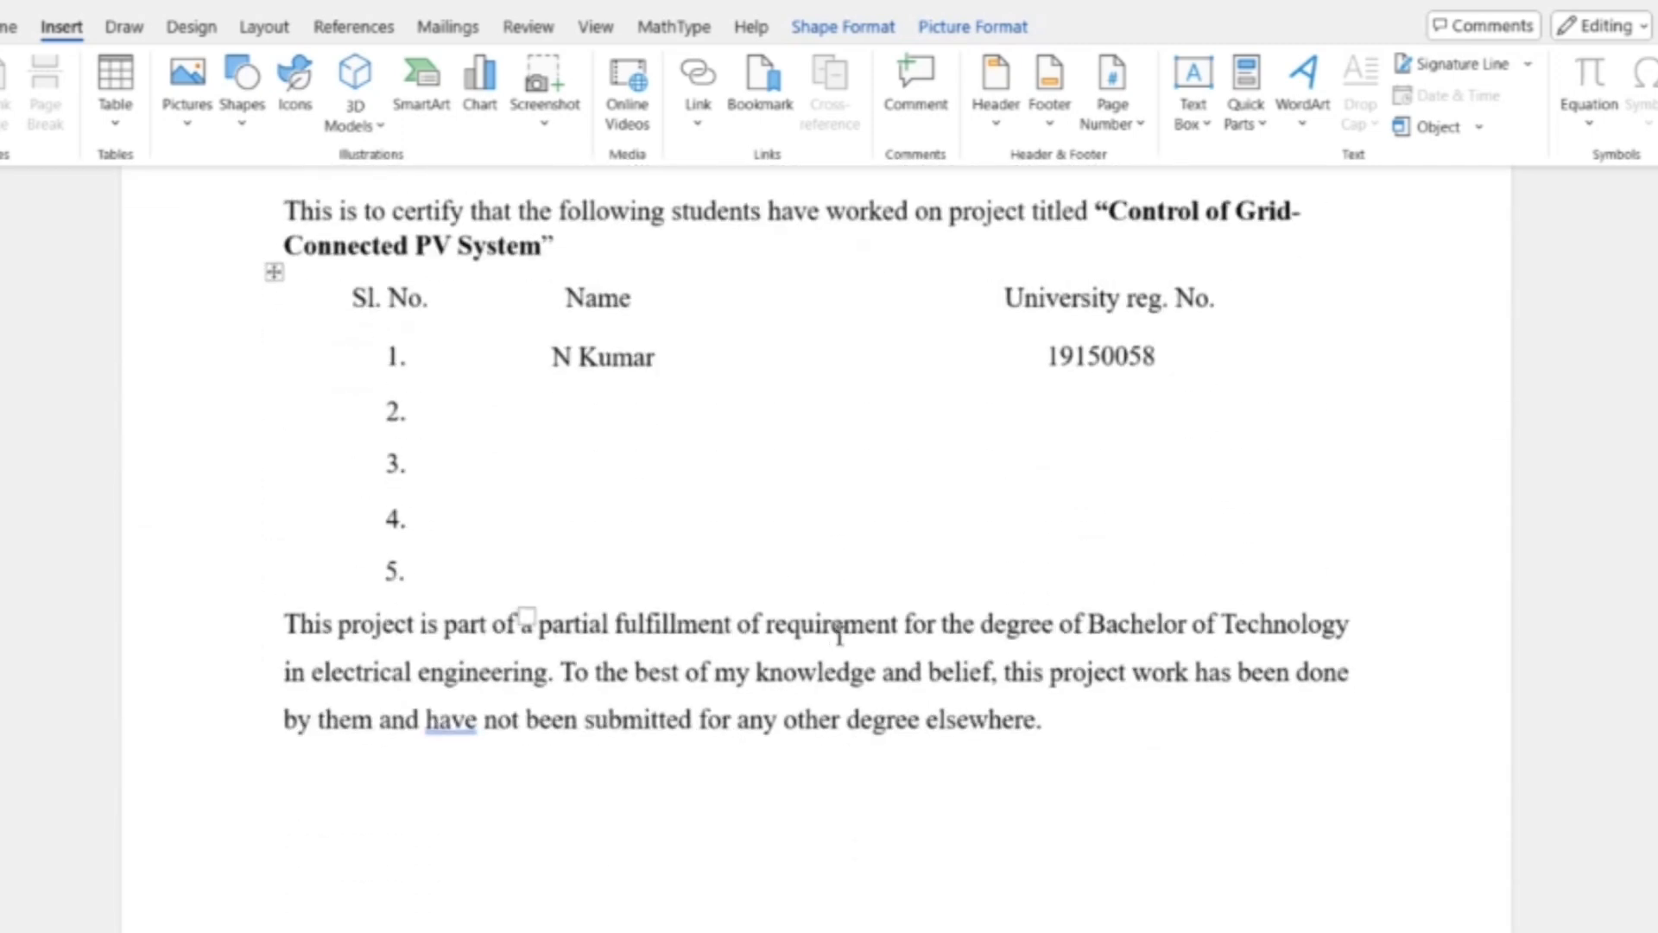
{"action": "scroll", "coordinate": [839, 637], "scroll_direction": "down", "scroll_amount": 10}
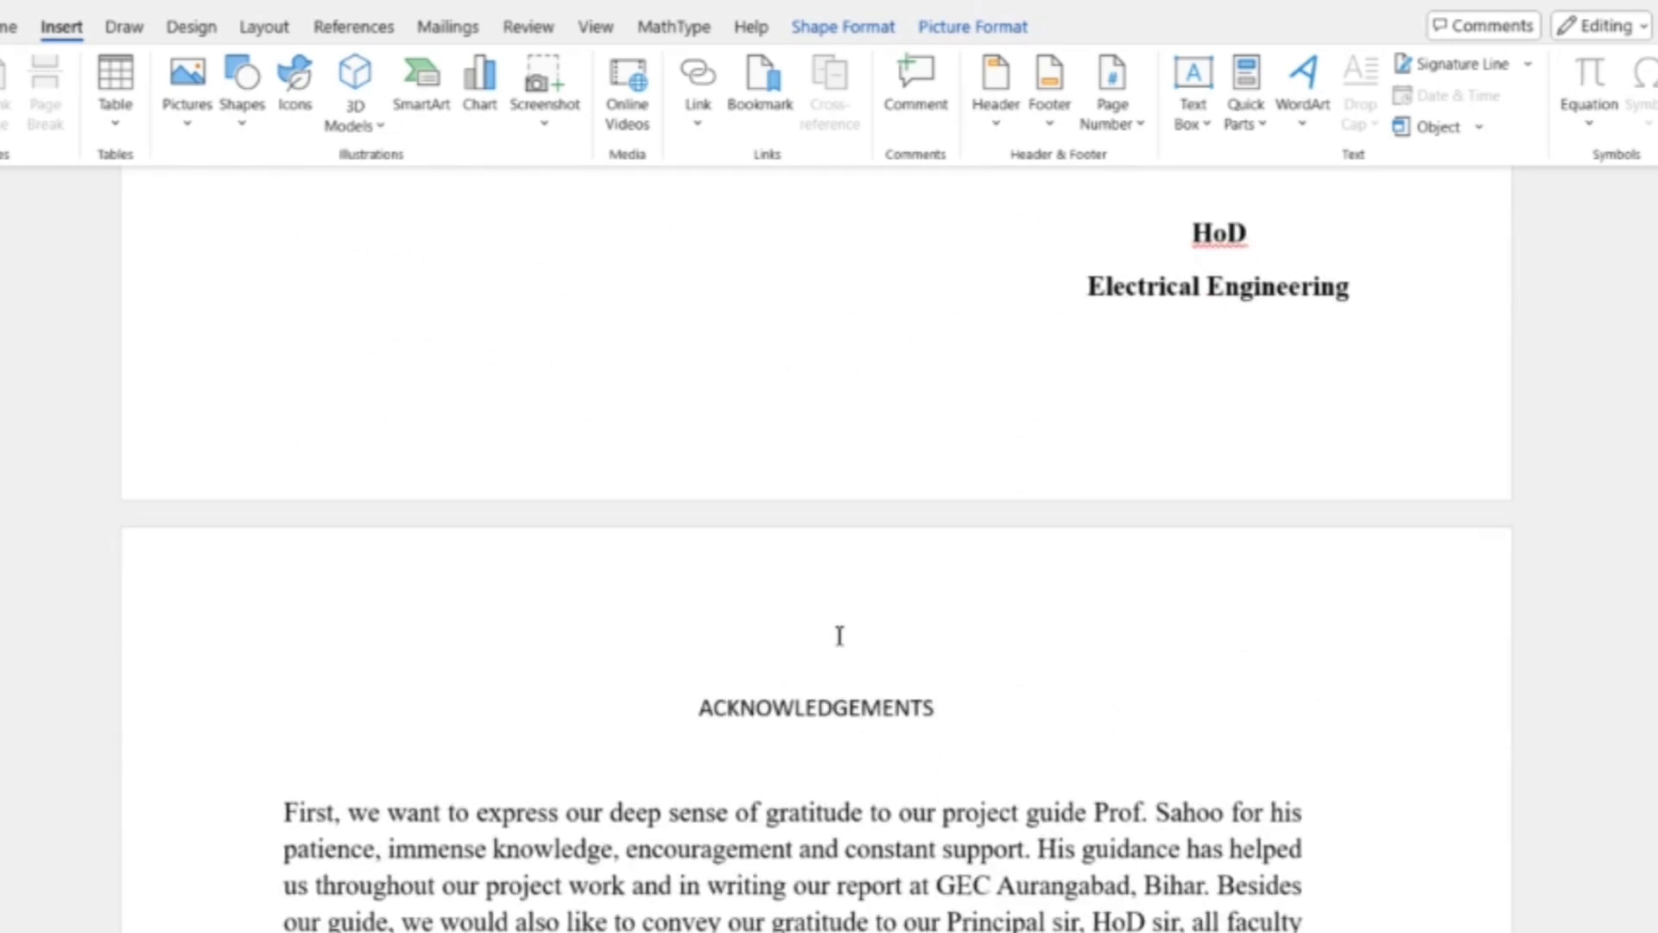
{"action": "scroll", "coordinate": [841, 643], "scroll_direction": "up", "scroll_amount": 1}
{"action": "scroll", "coordinate": [840, 643], "scroll_direction": "up", "scroll_amount": 5}
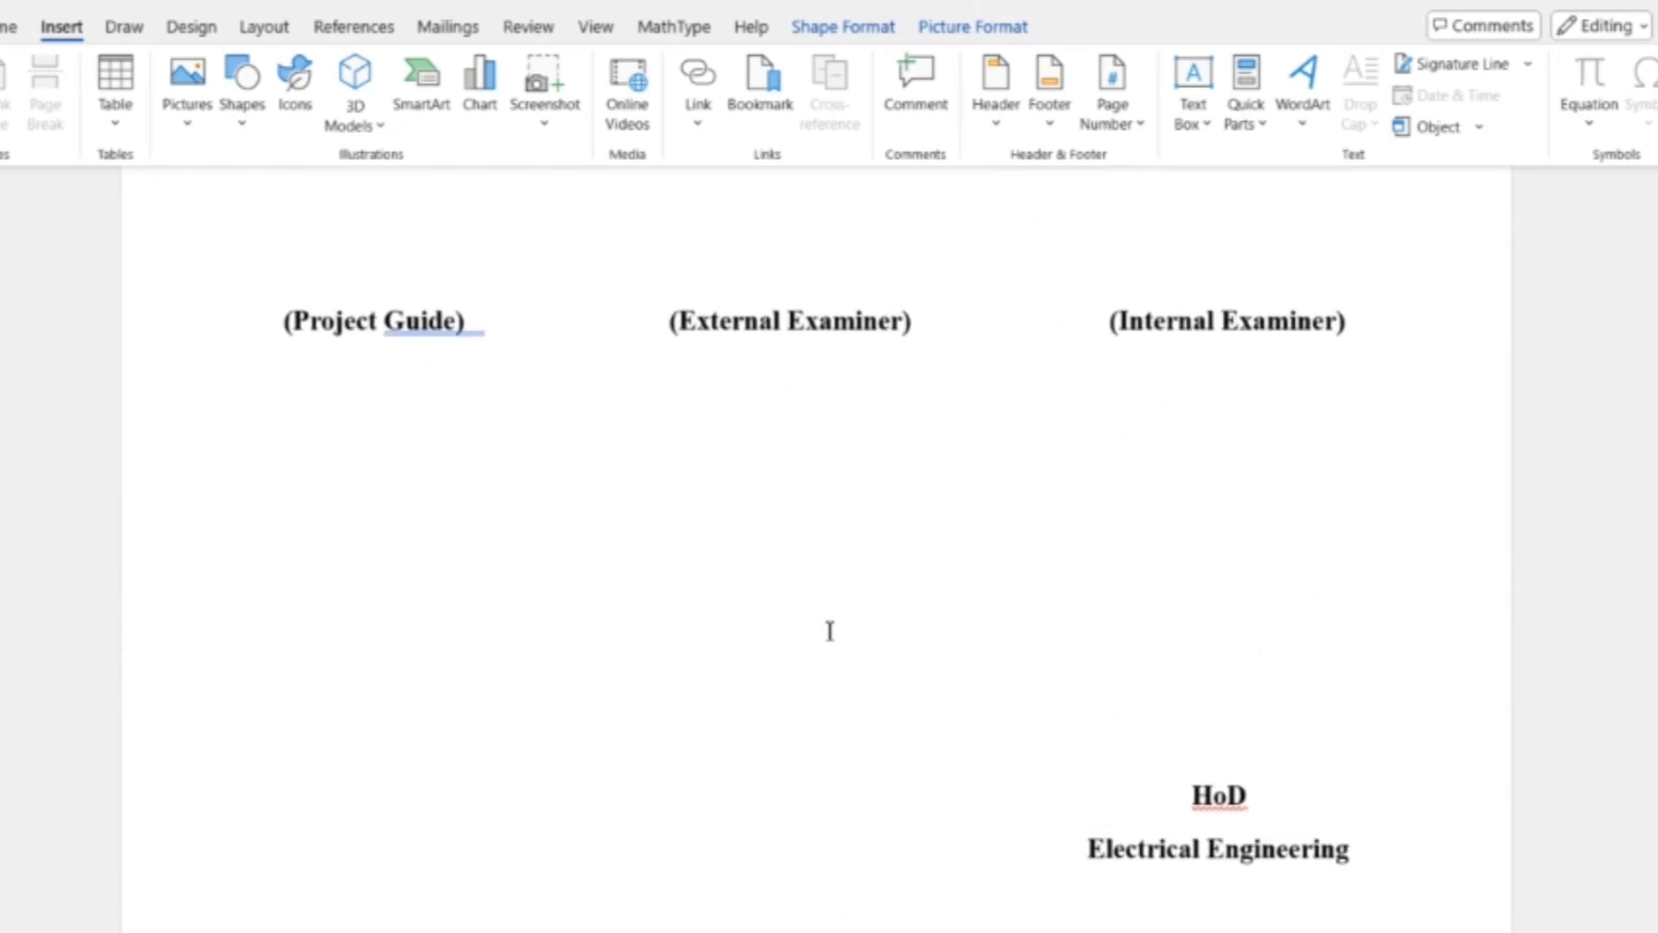
{"action": "scroll", "coordinate": [825, 624], "scroll_direction": "down", "scroll_amount": 10}
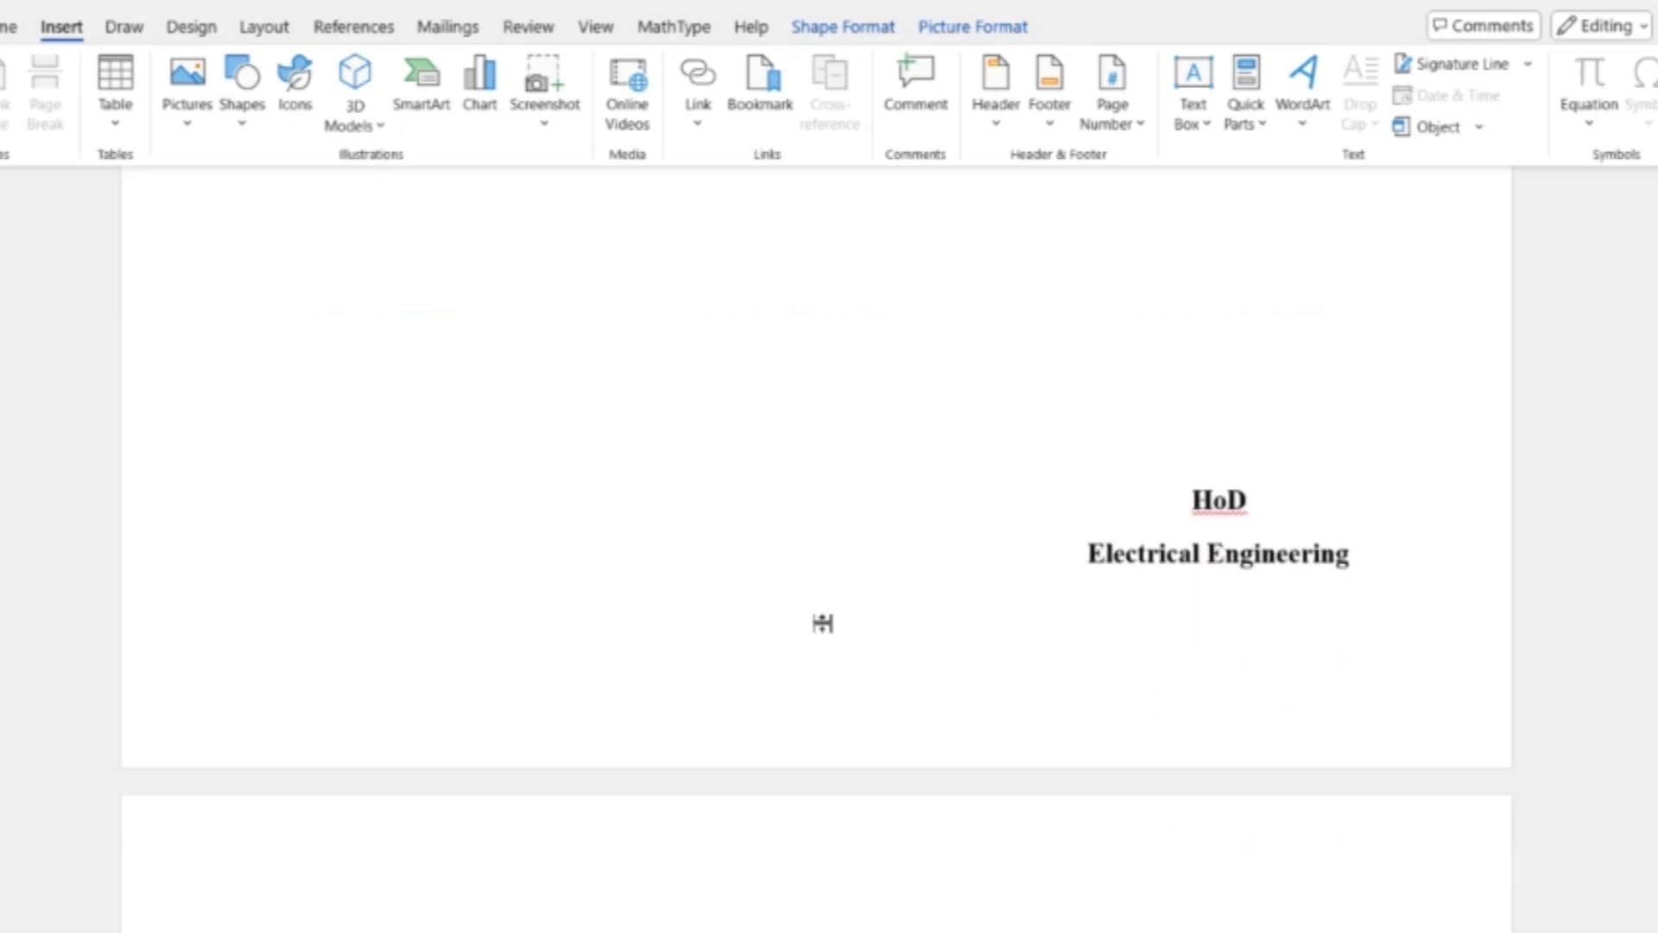
{"action": "scroll", "coordinate": [825, 623], "scroll_direction": "down", "scroll_amount": 3}
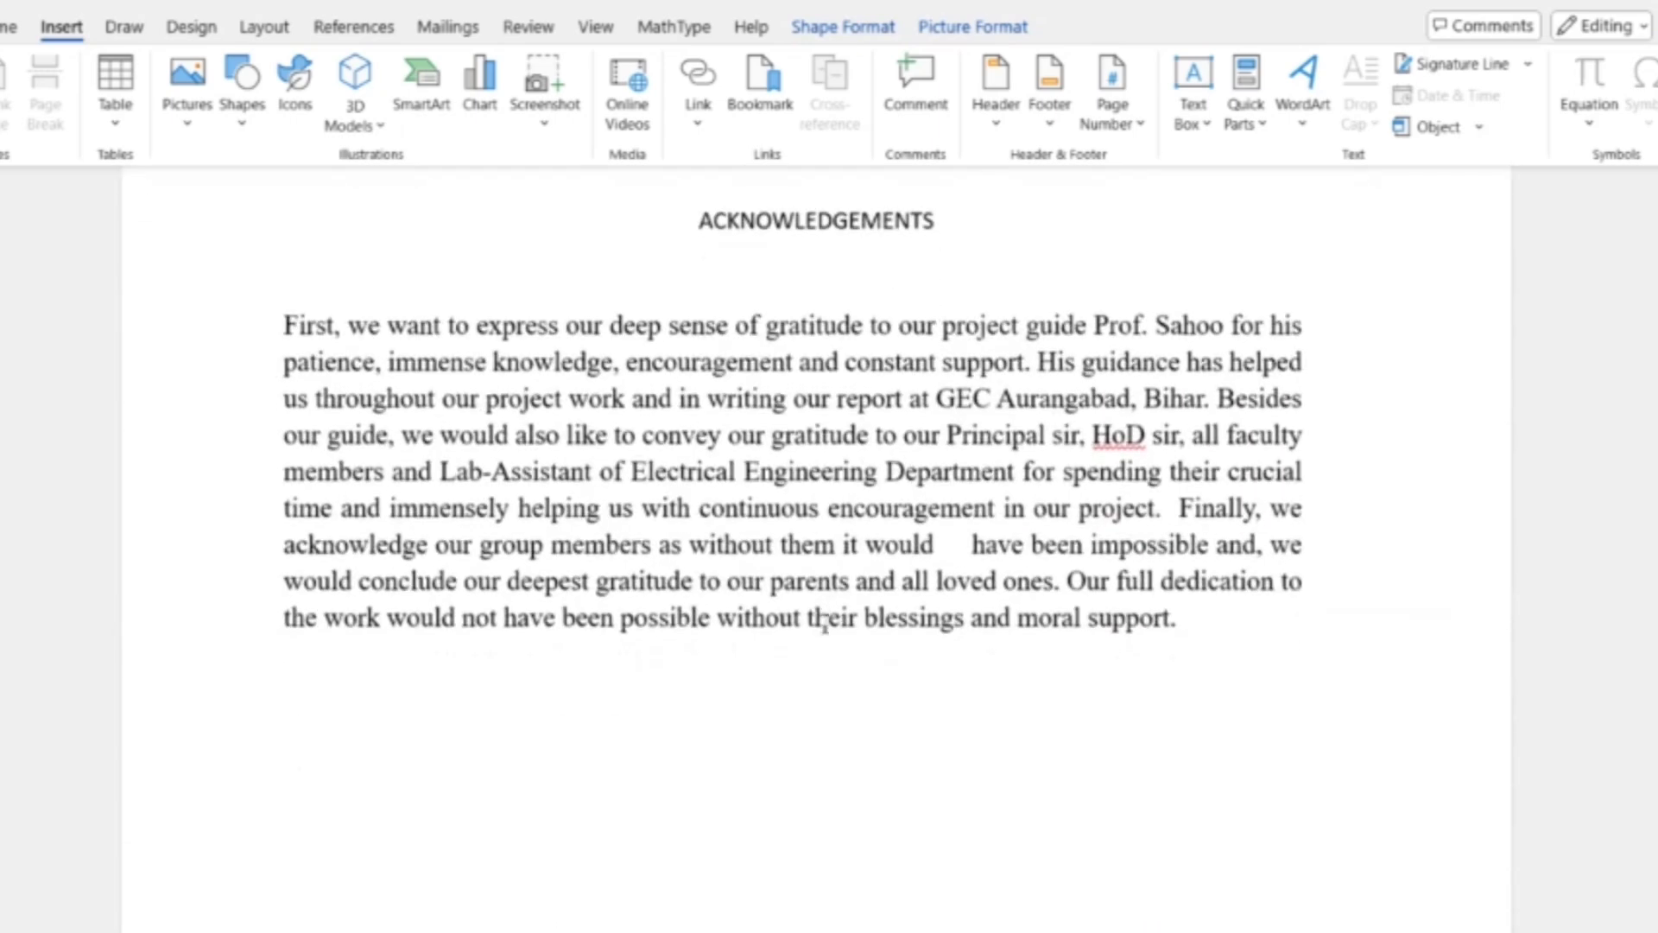
{"action": "scroll", "coordinate": [825, 624], "scroll_direction": "down", "scroll_amount": 7}
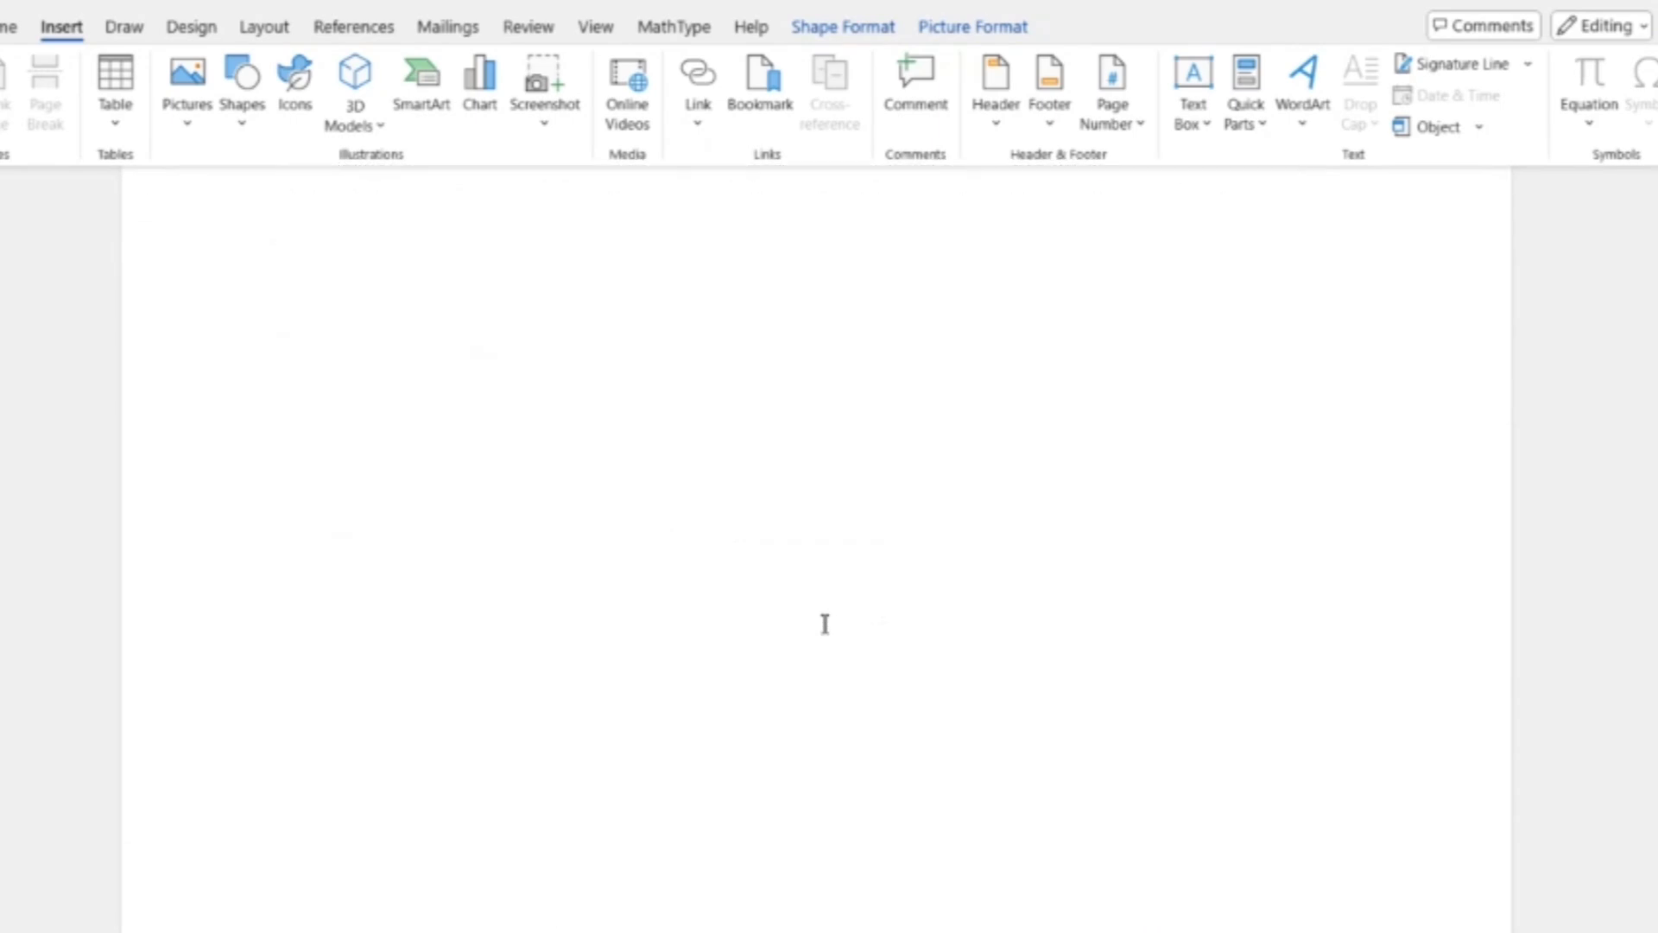
{"action": "scroll", "coordinate": [825, 624], "scroll_direction": "down", "scroll_amount": 10}
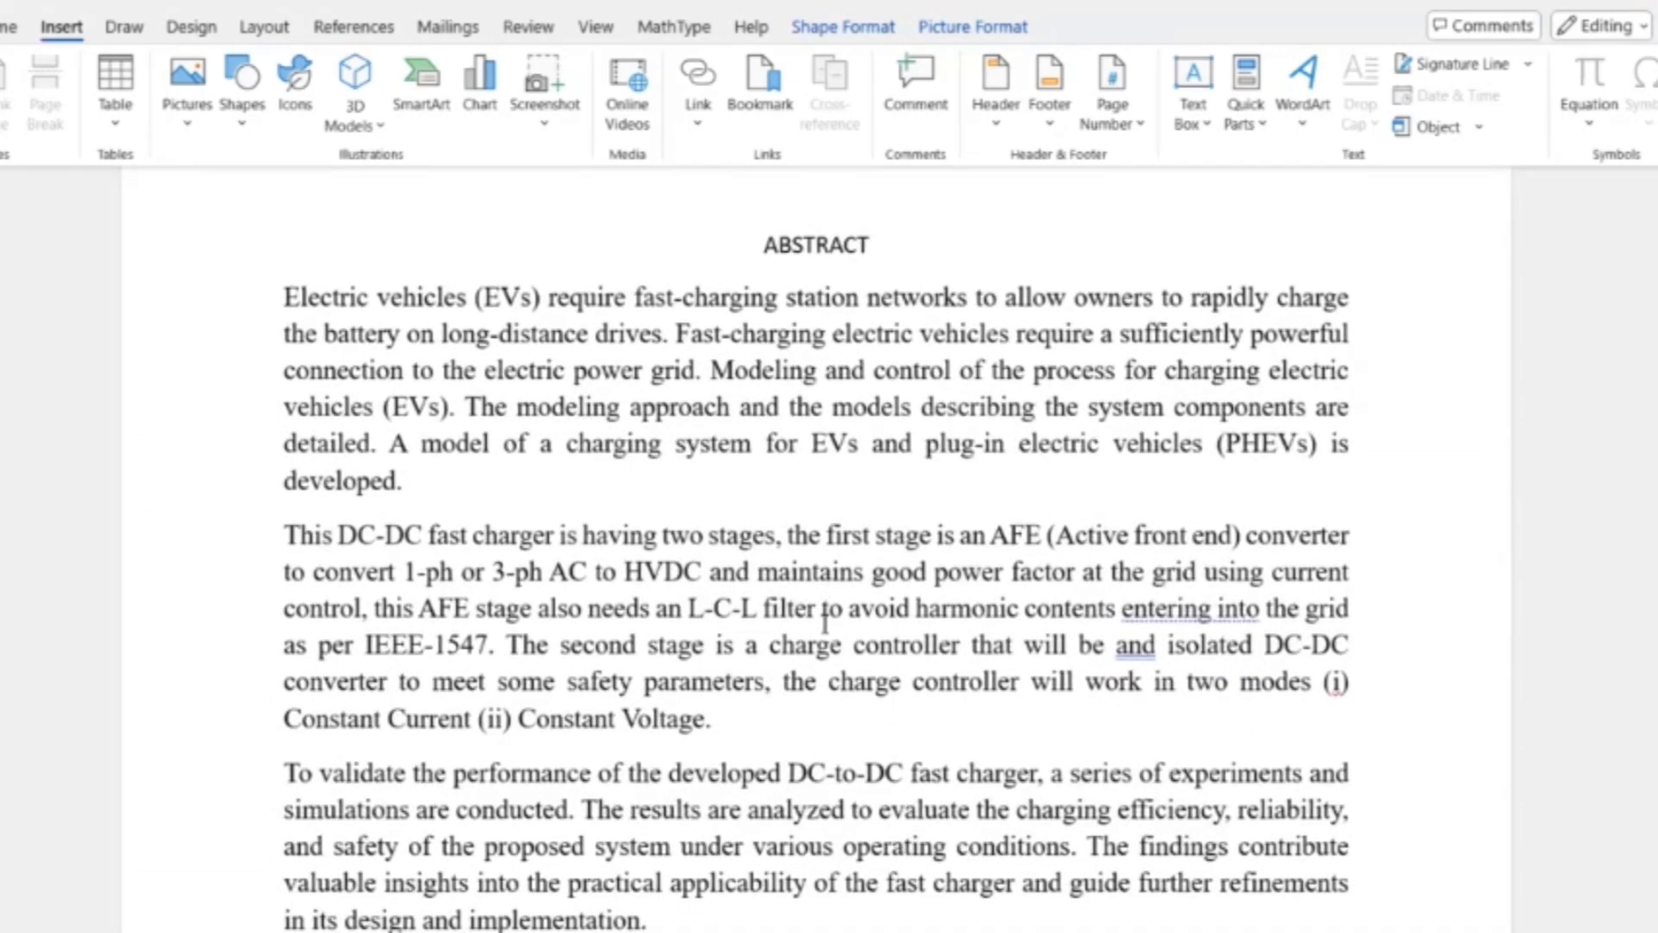
Step: Update the entire table of contents, covering both its entries and page numbers
{"action": "scroll", "coordinate": [825, 623], "scroll_direction": "down", "scroll_amount": 12}
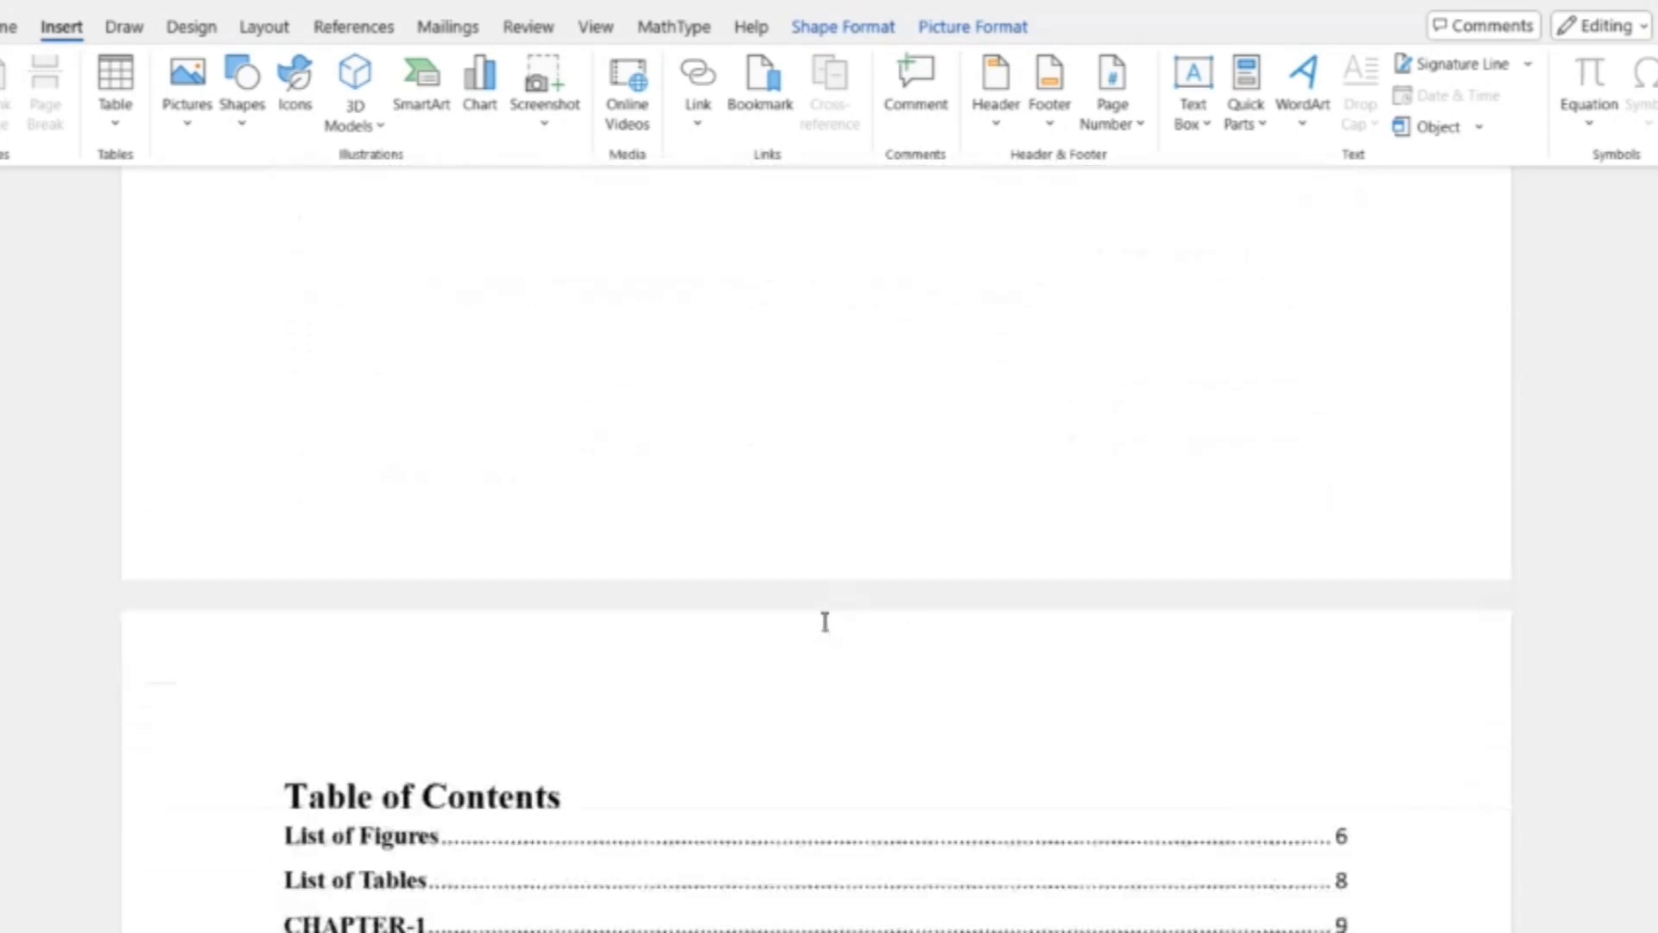
{"action": "scroll", "coordinate": [825, 622], "scroll_direction": "down", "scroll_amount": 5}
{"action": "left_click", "coordinate": [824, 622]}
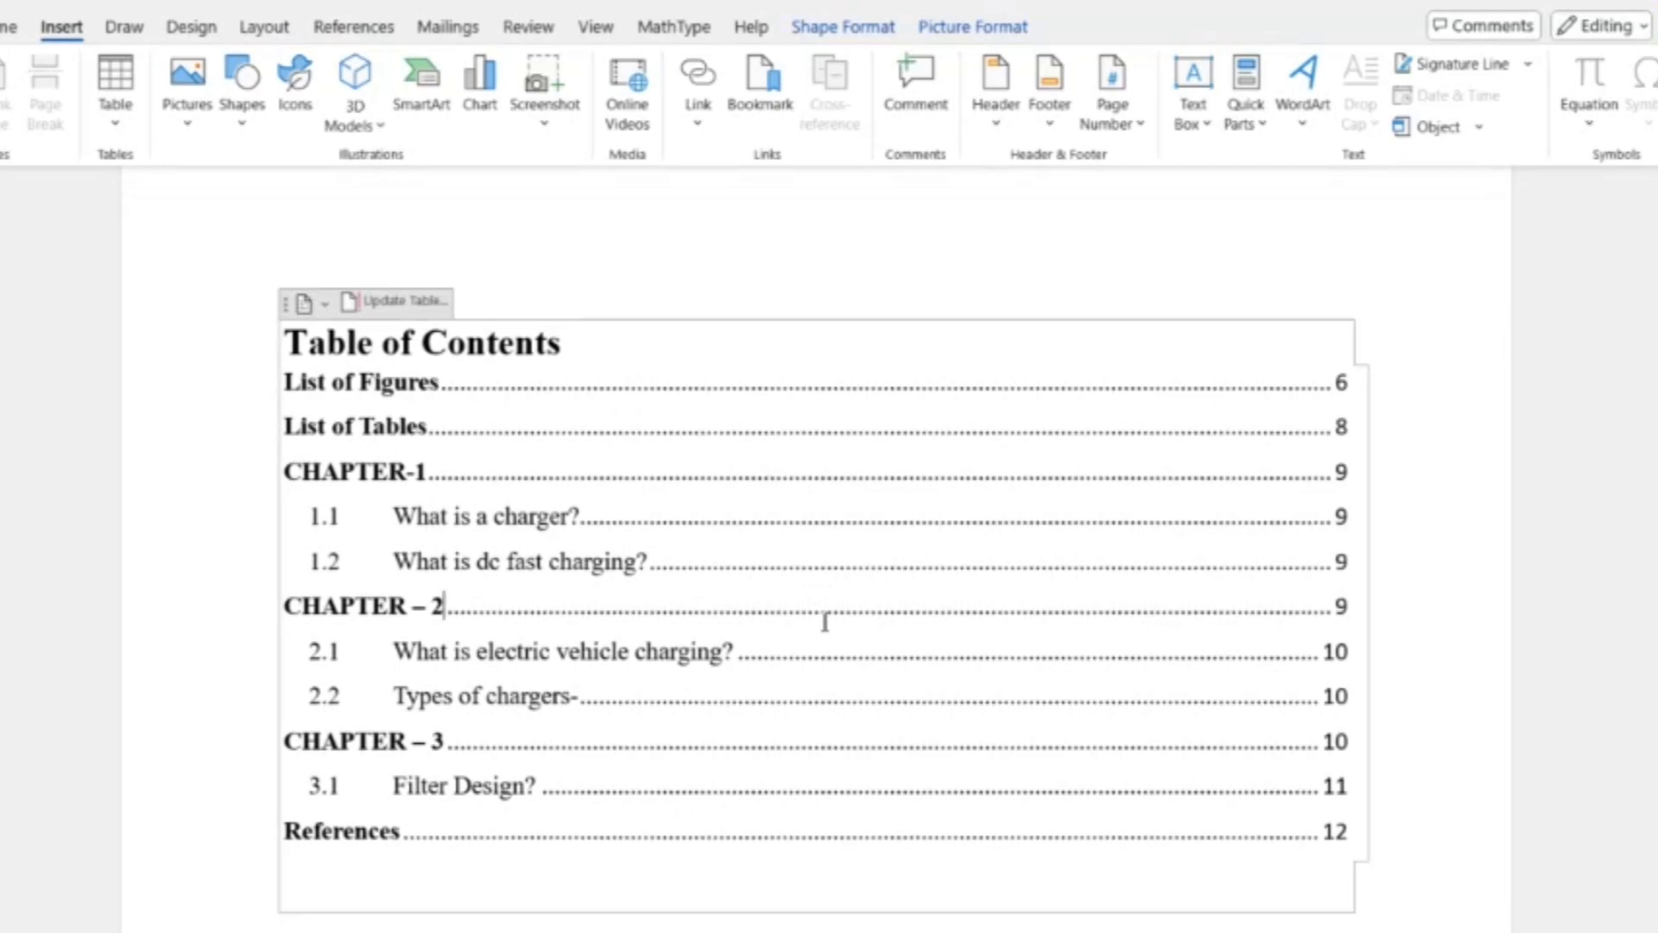
{"action": "left_click", "coordinate": [433, 313]}
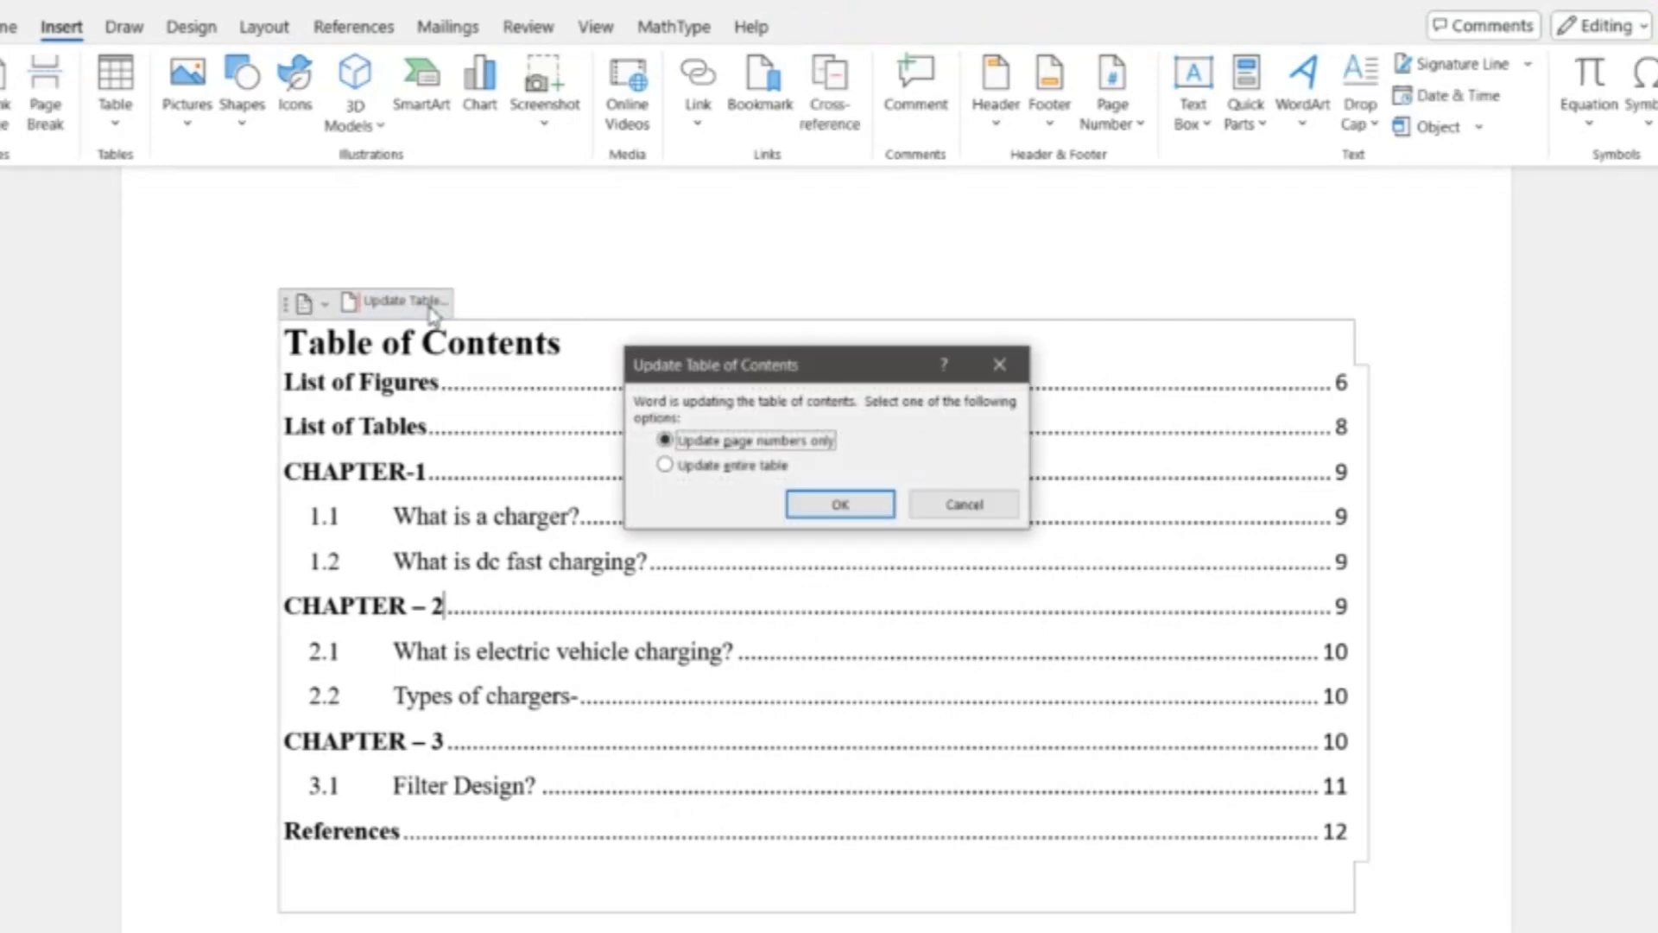
{"action": "left_click", "coordinate": [748, 471]}
{"action": "left_click", "coordinate": [833, 505]}
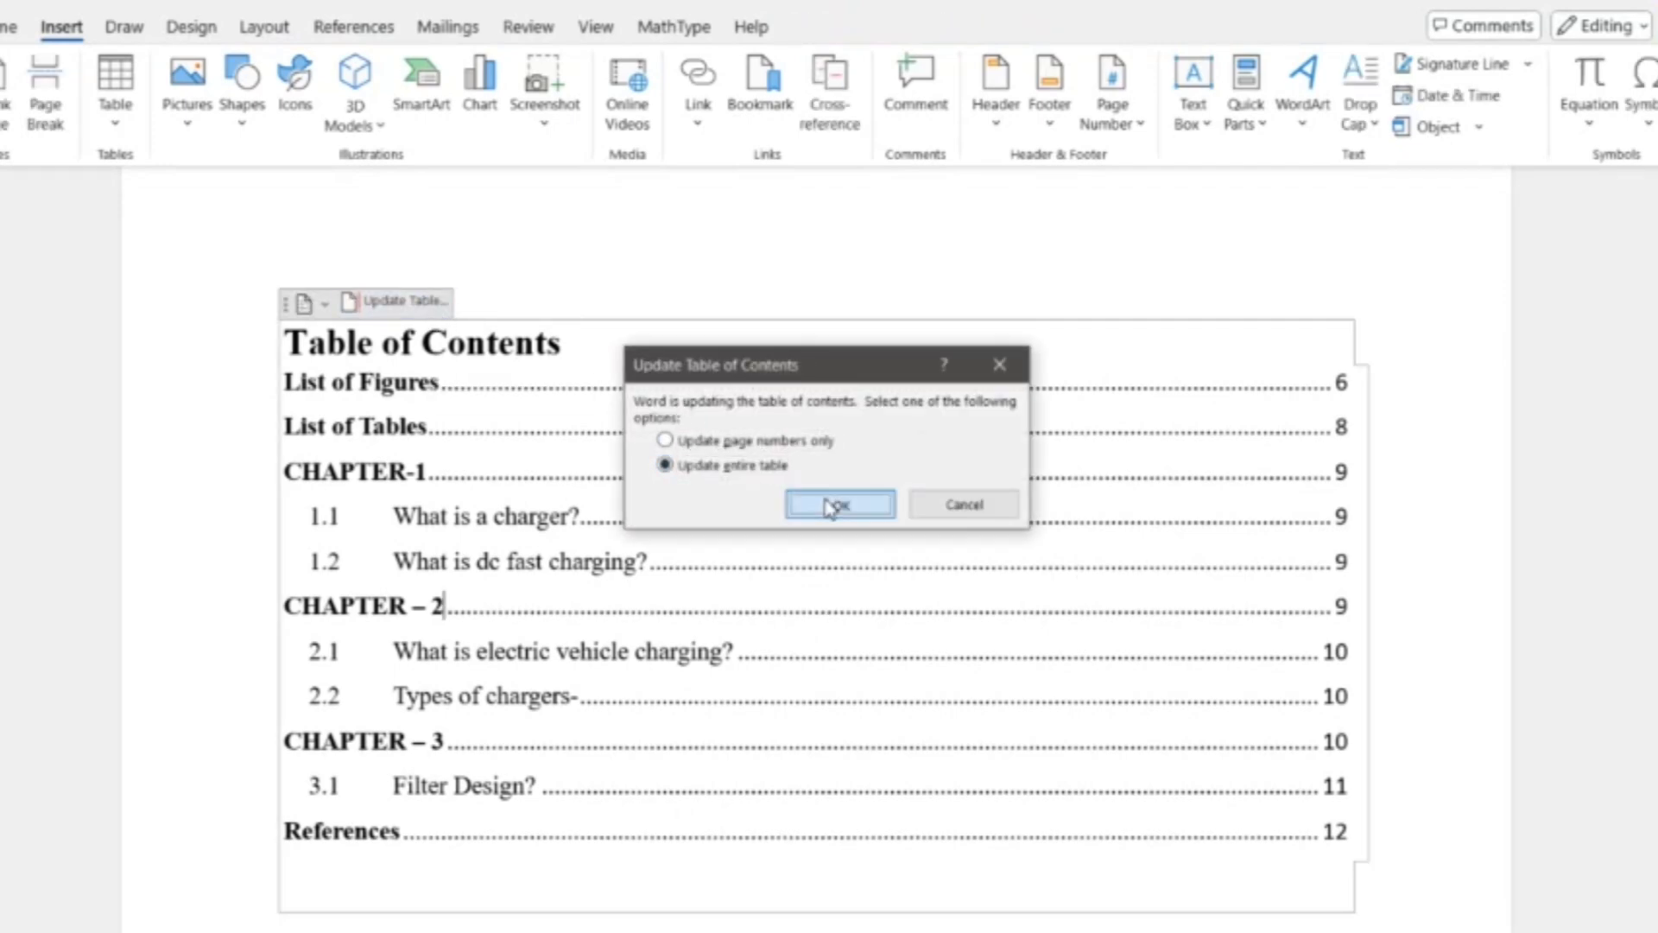
{"action": "left_click", "coordinate": [808, 607]}
Step: Look back over the abstract, acknowledgements and certificate pages, and return to the table of contents
{"action": "scroll", "coordinate": [809, 607], "scroll_direction": "up", "scroll_amount": 4}
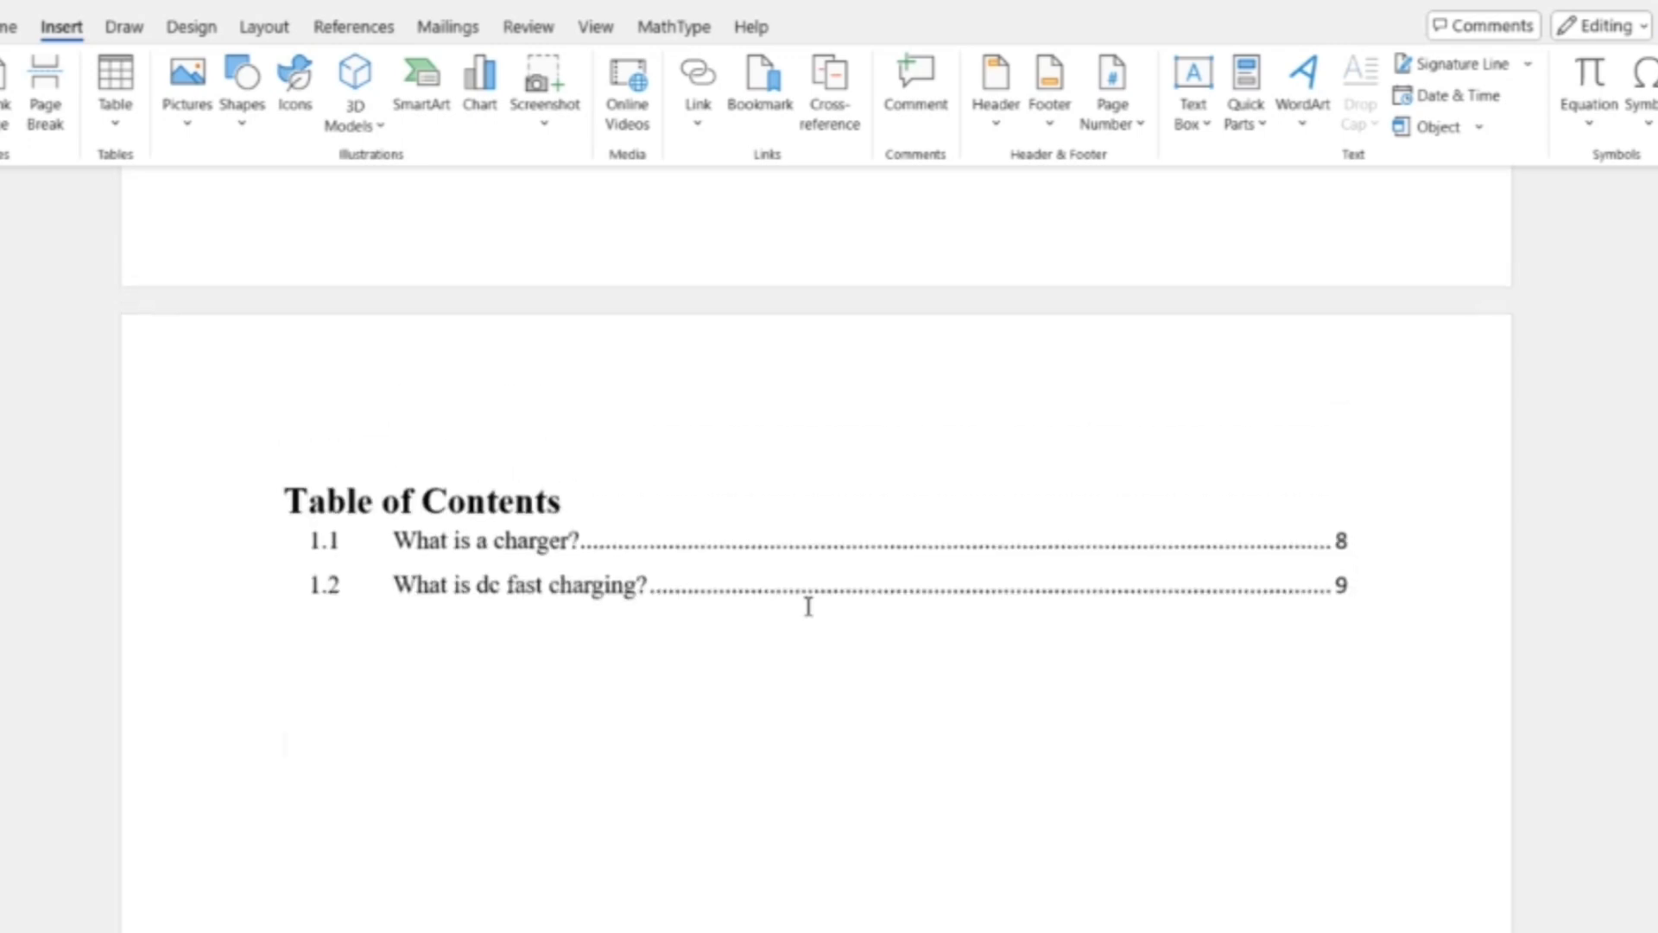
{"action": "scroll", "coordinate": [808, 606], "scroll_direction": "up", "scroll_amount": 10}
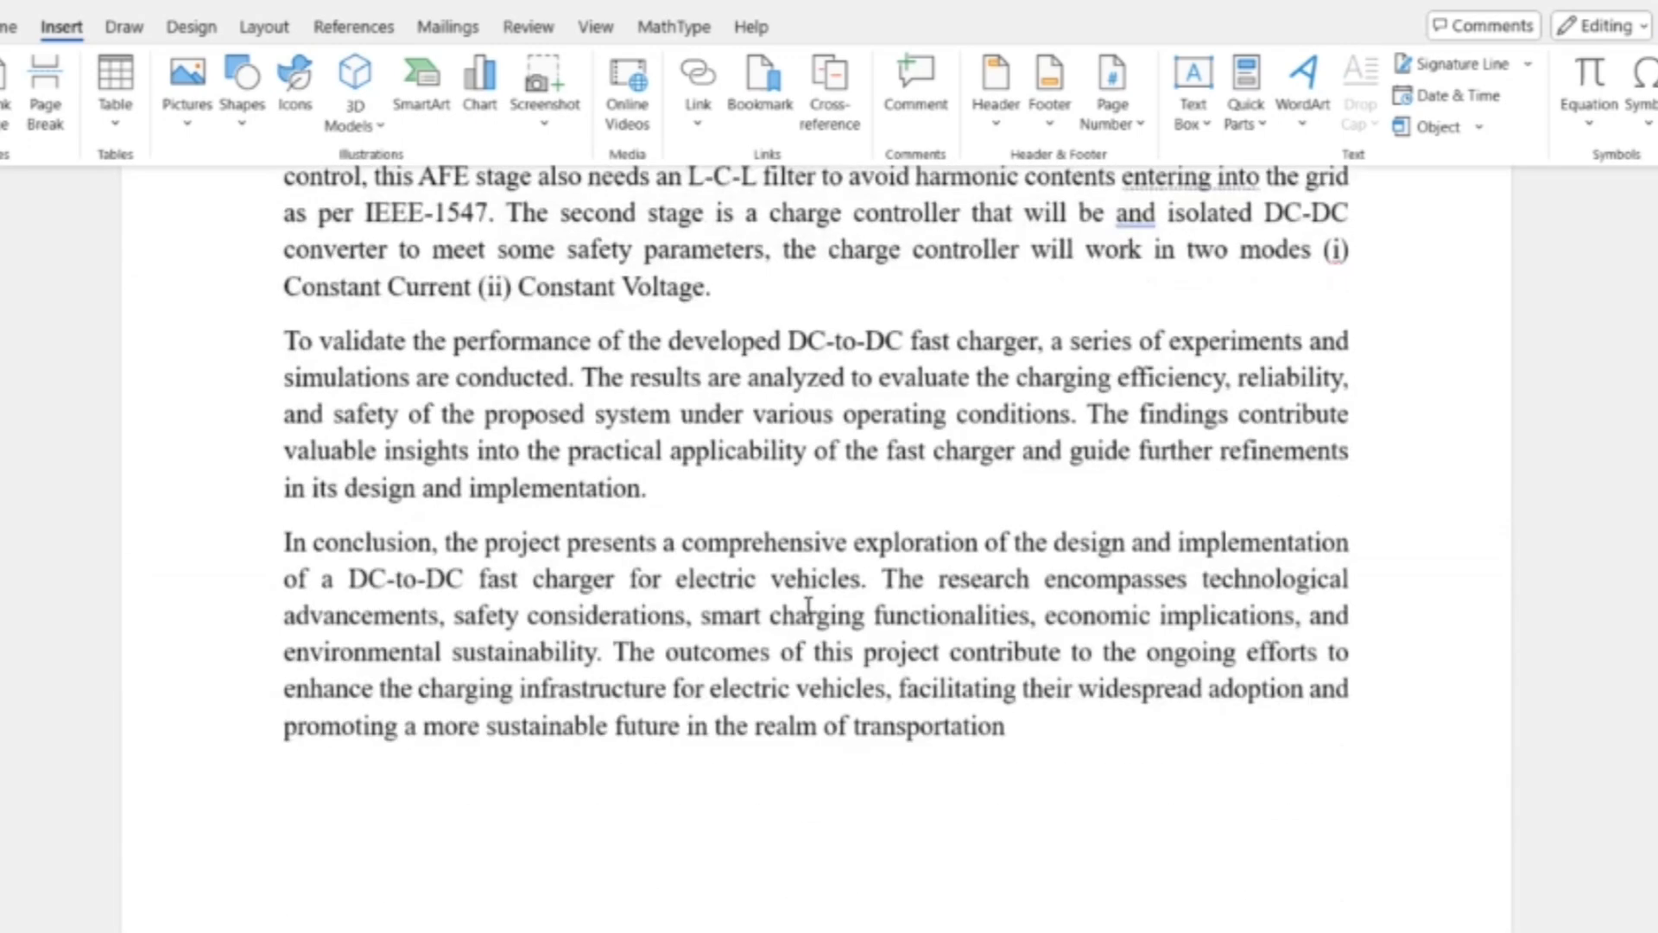
{"action": "scroll", "coordinate": [808, 607], "scroll_direction": "up", "scroll_amount": 10}
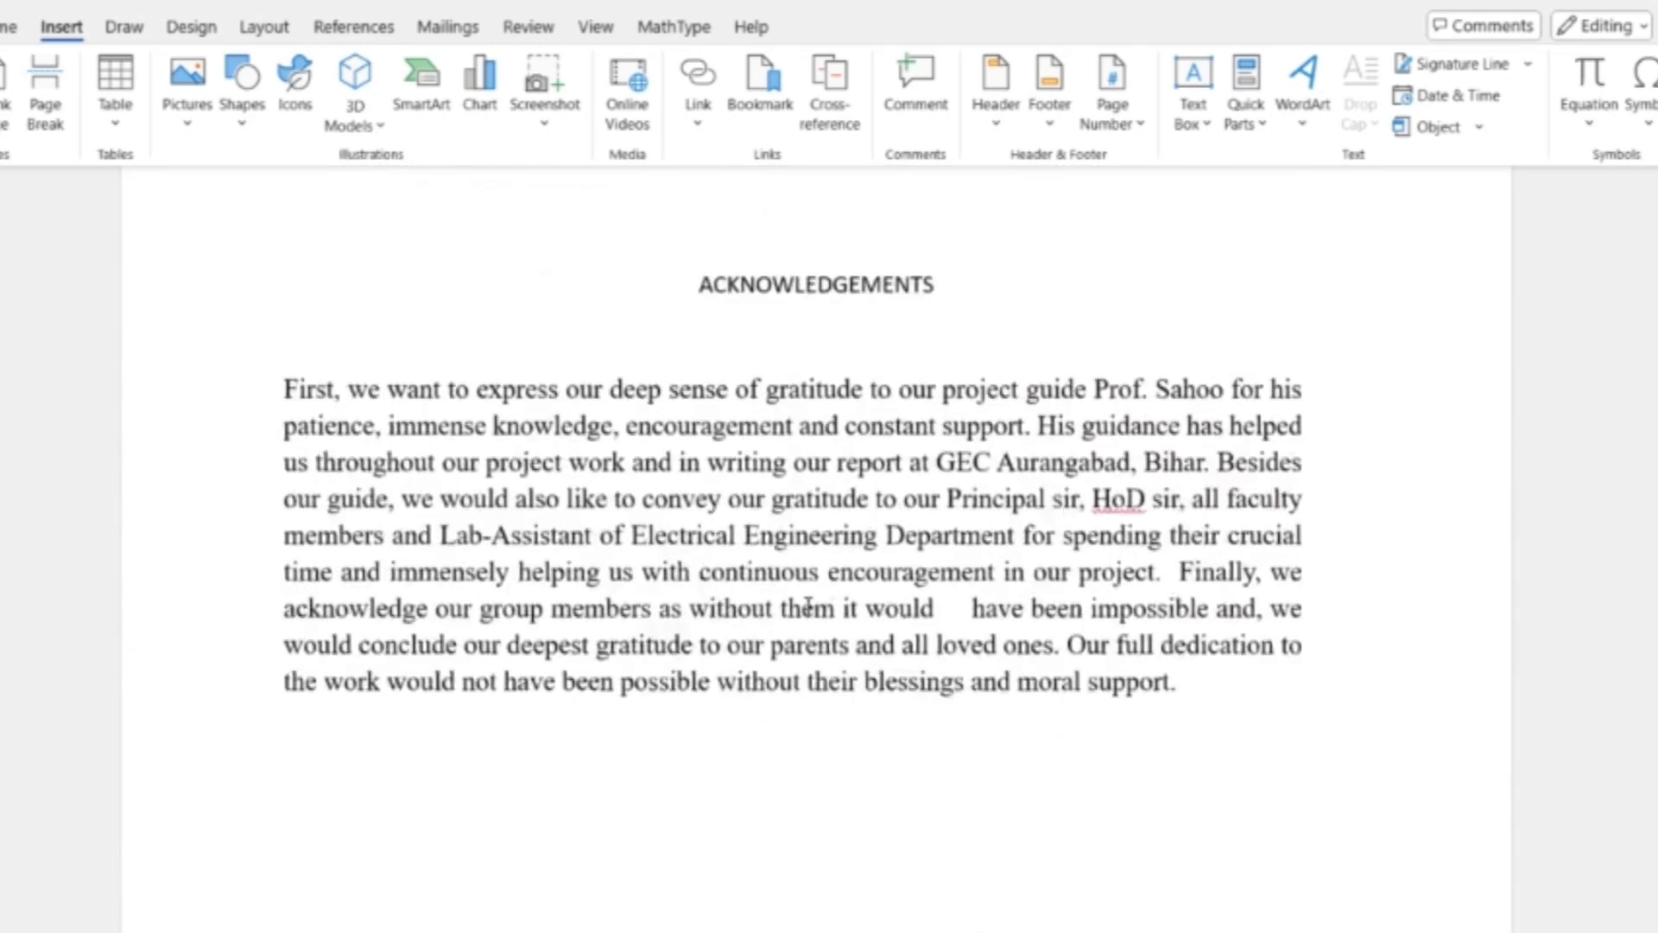
{"action": "scroll", "coordinate": [809, 607], "scroll_direction": "up", "scroll_amount": 4}
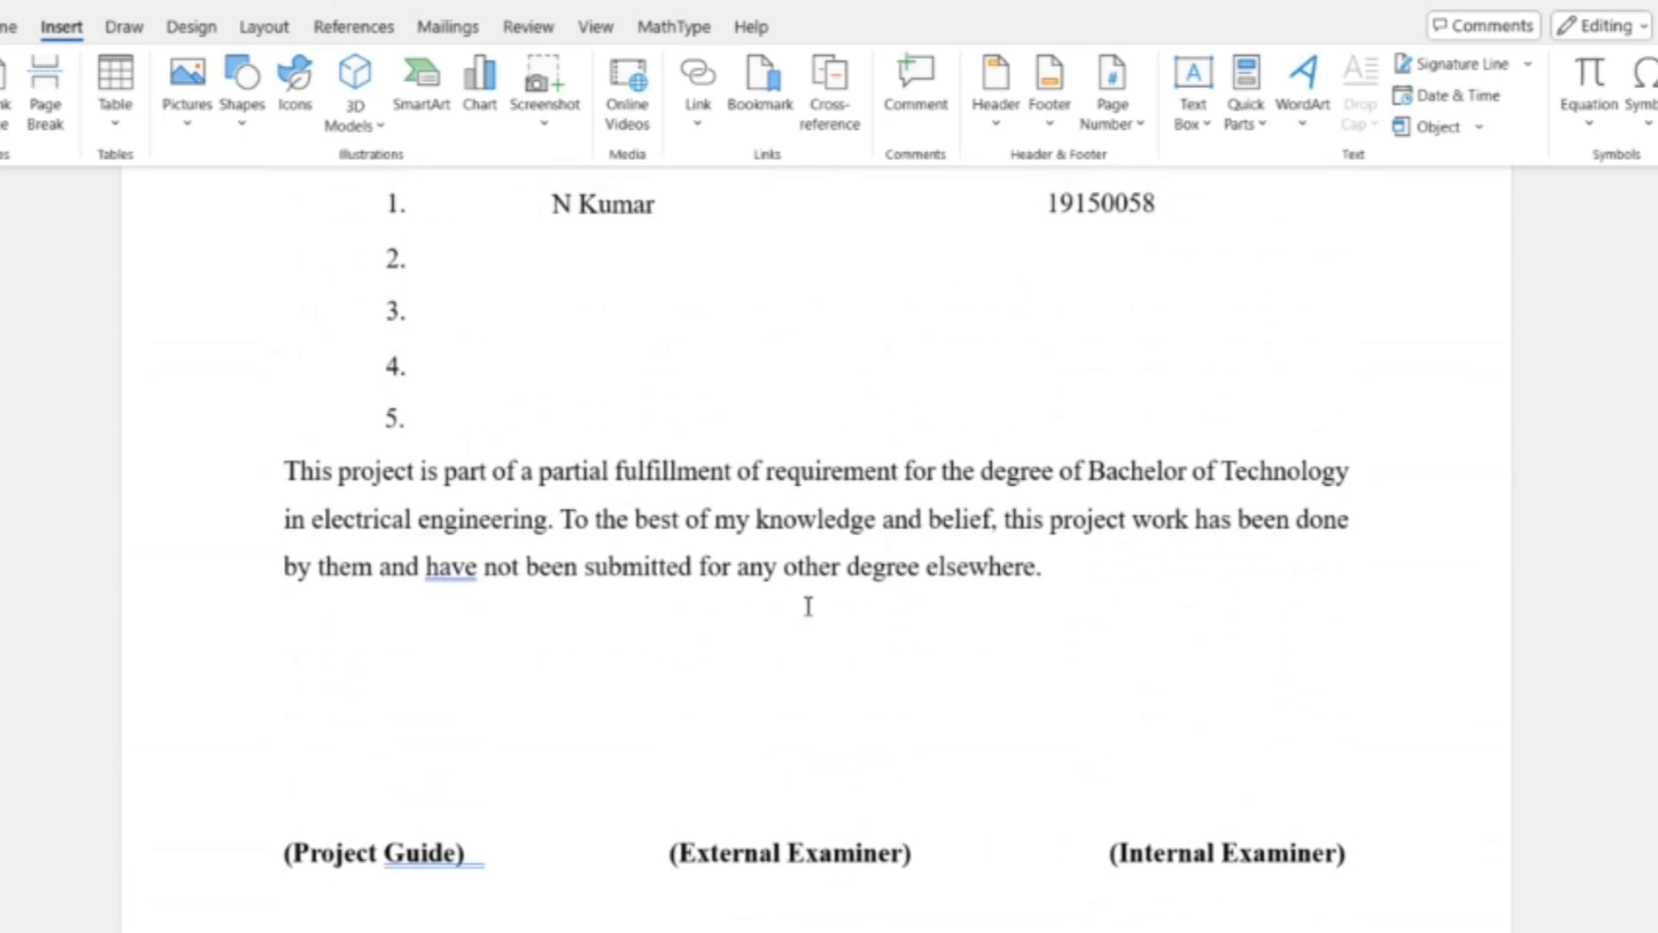
{"action": "scroll", "coordinate": [809, 606], "scroll_direction": "down", "scroll_amount": 10}
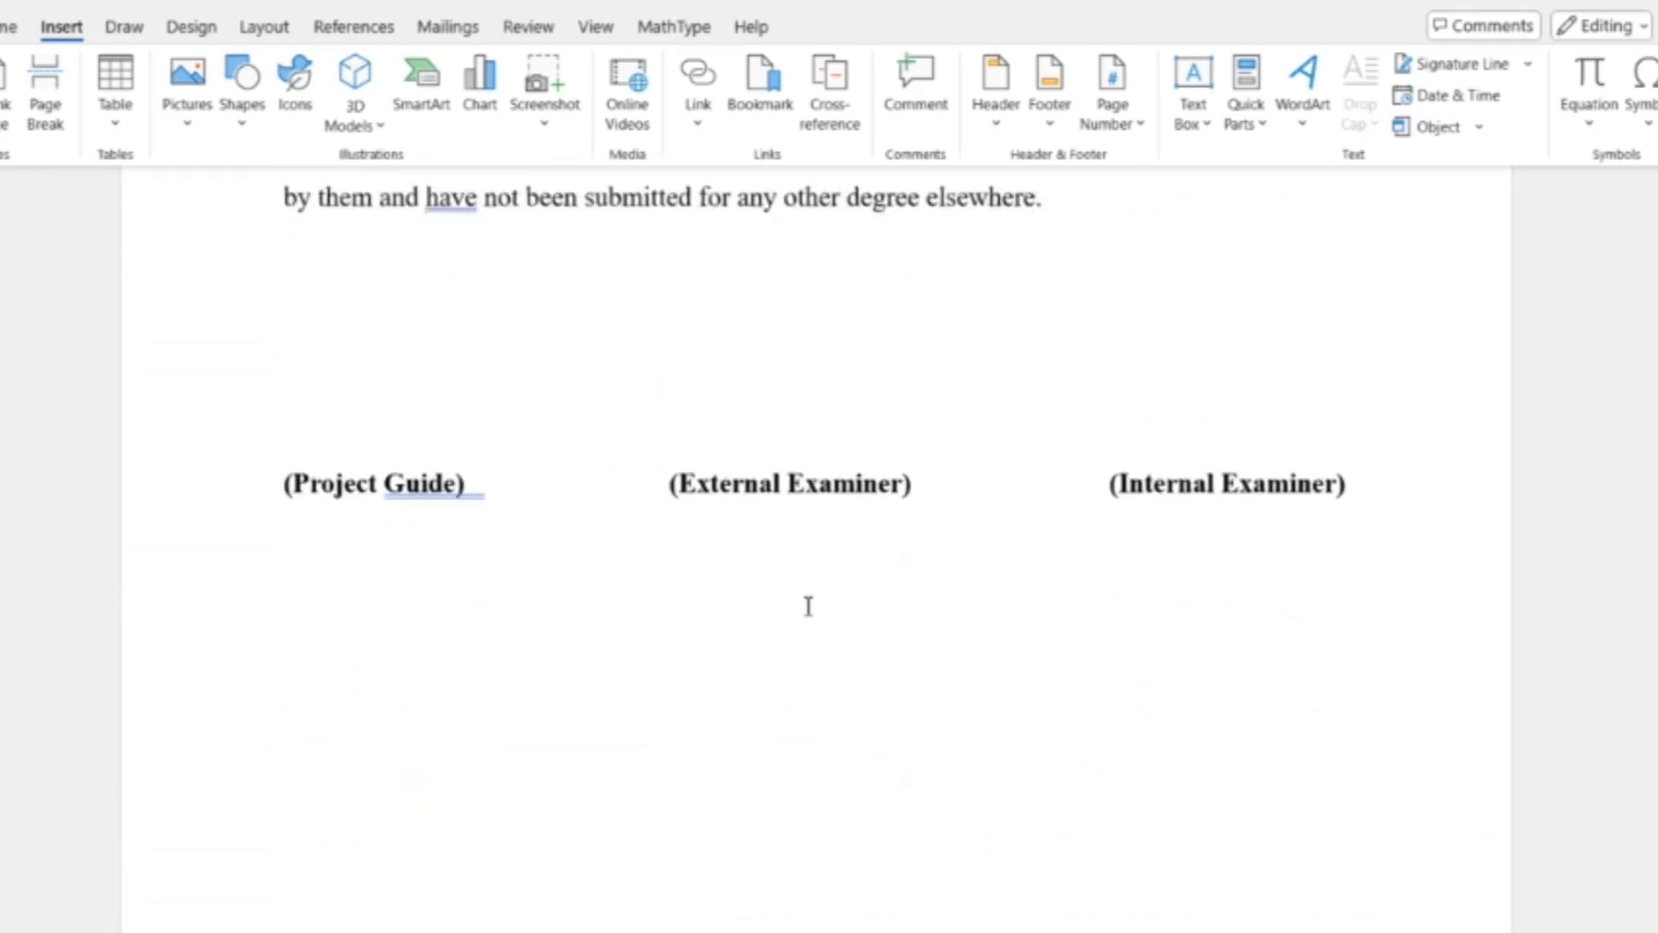
{"action": "scroll", "coordinate": [808, 587], "scroll_direction": "down", "scroll_amount": 10}
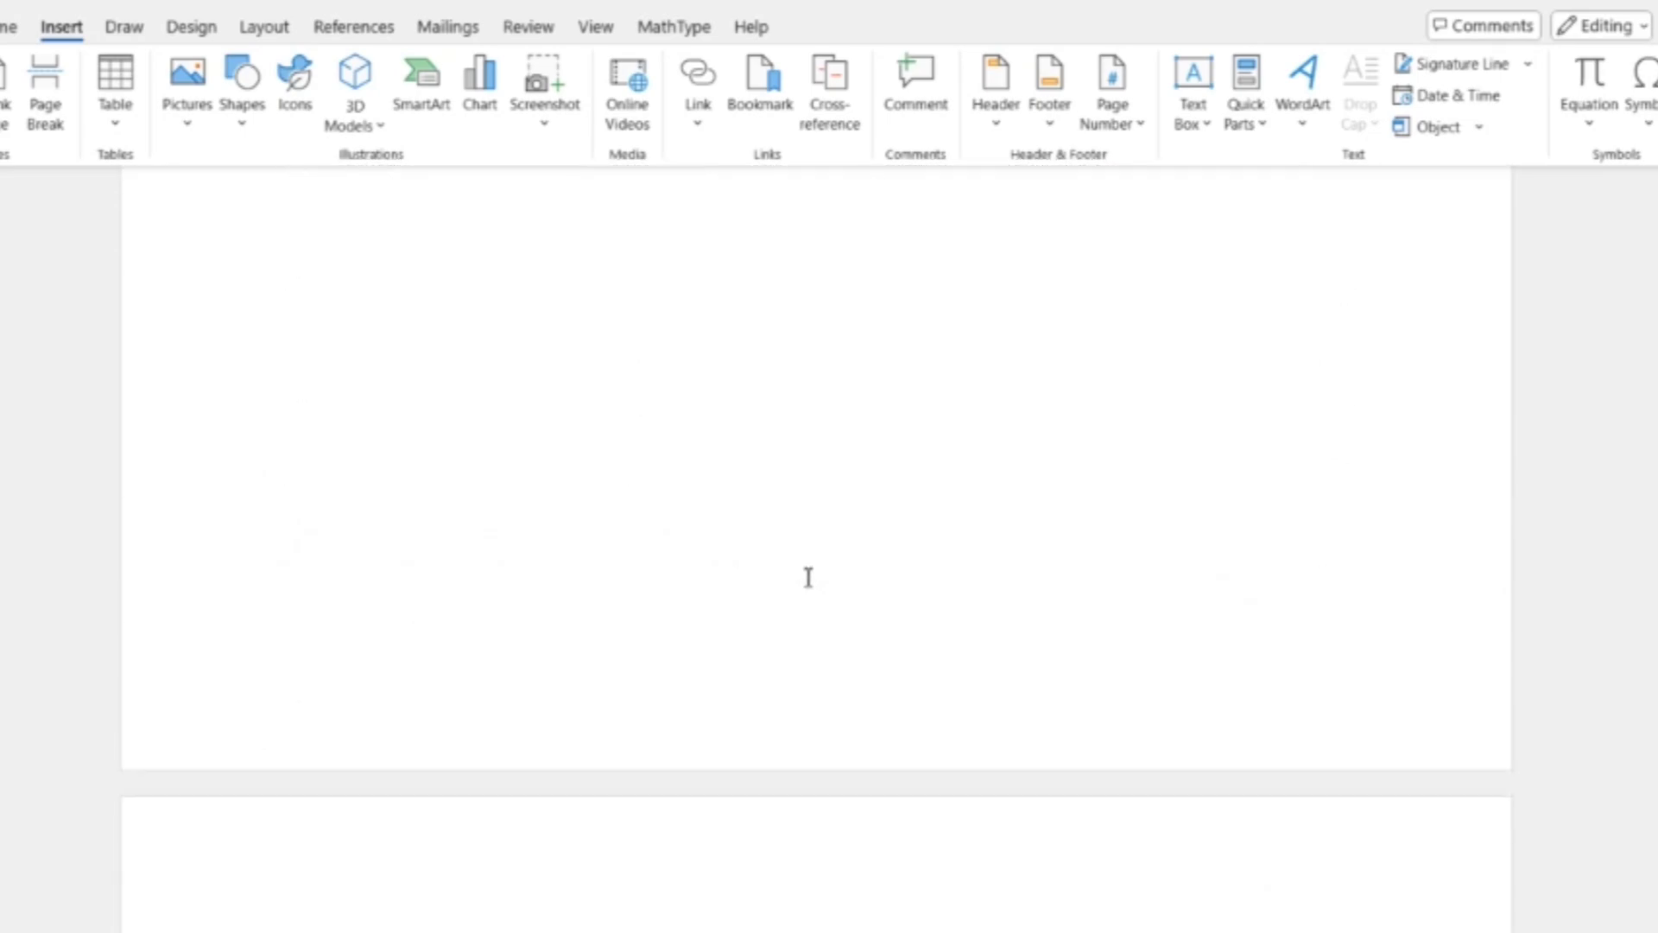
{"action": "scroll", "coordinate": [808, 582], "scroll_direction": "down", "scroll_amount": 10}
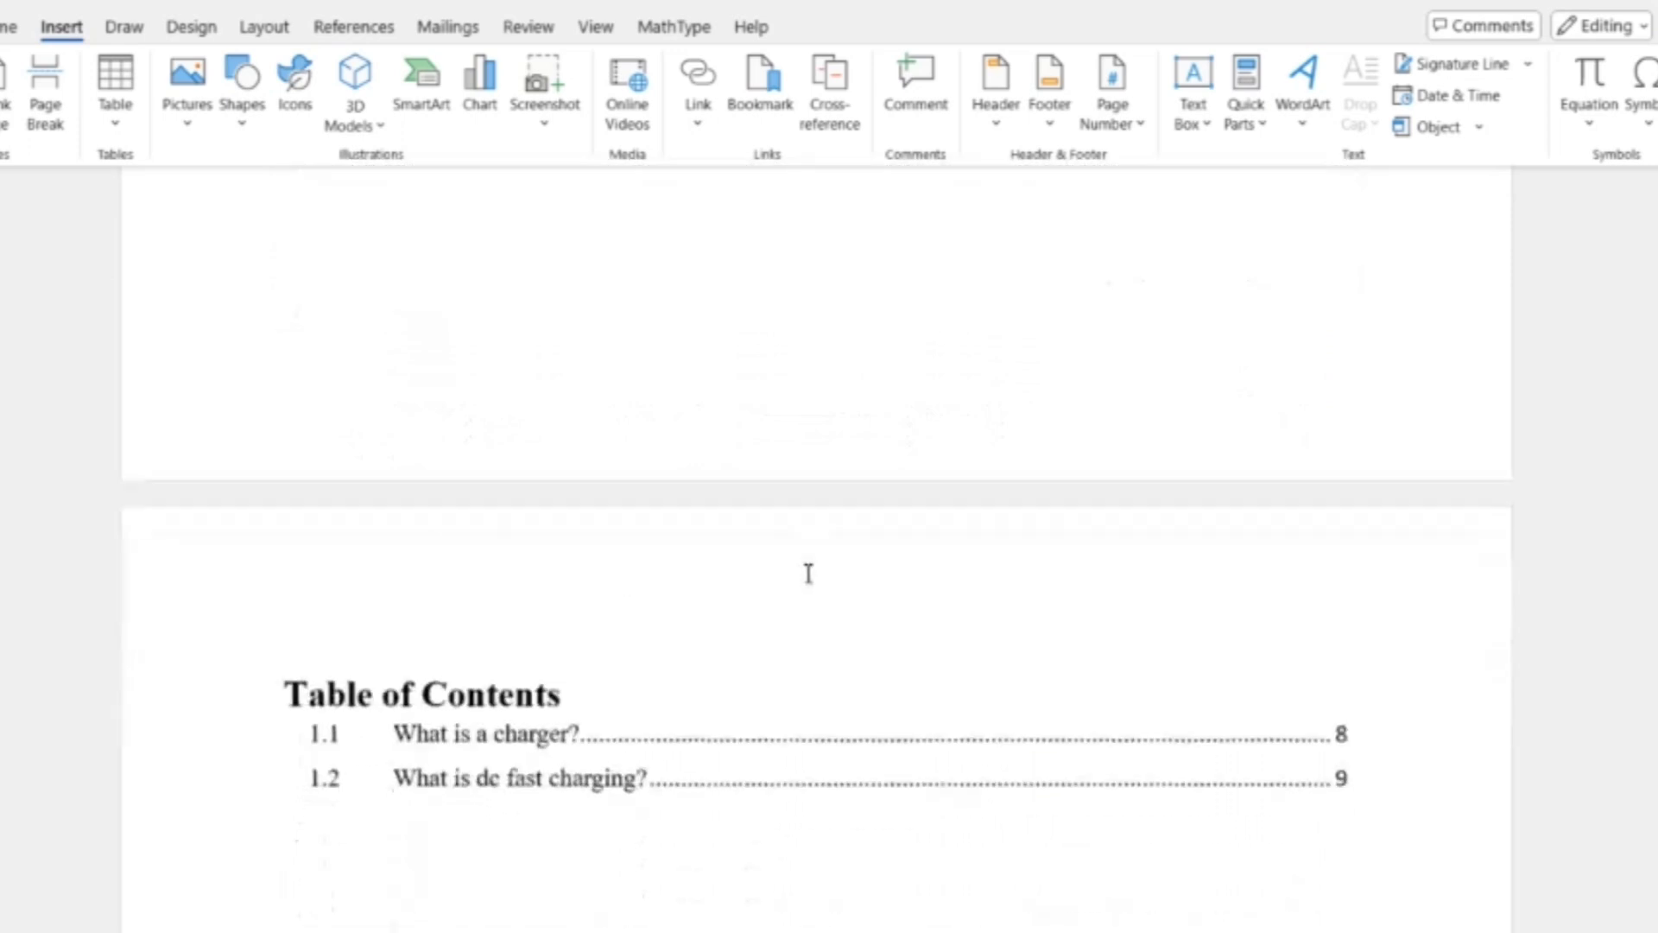
Step: Examine the List of Tables page and Chapter 1, including heading 1.1 and the captioned DC source charging figure
{"action": "scroll", "coordinate": [809, 570], "scroll_direction": "down", "scroll_amount": 5}
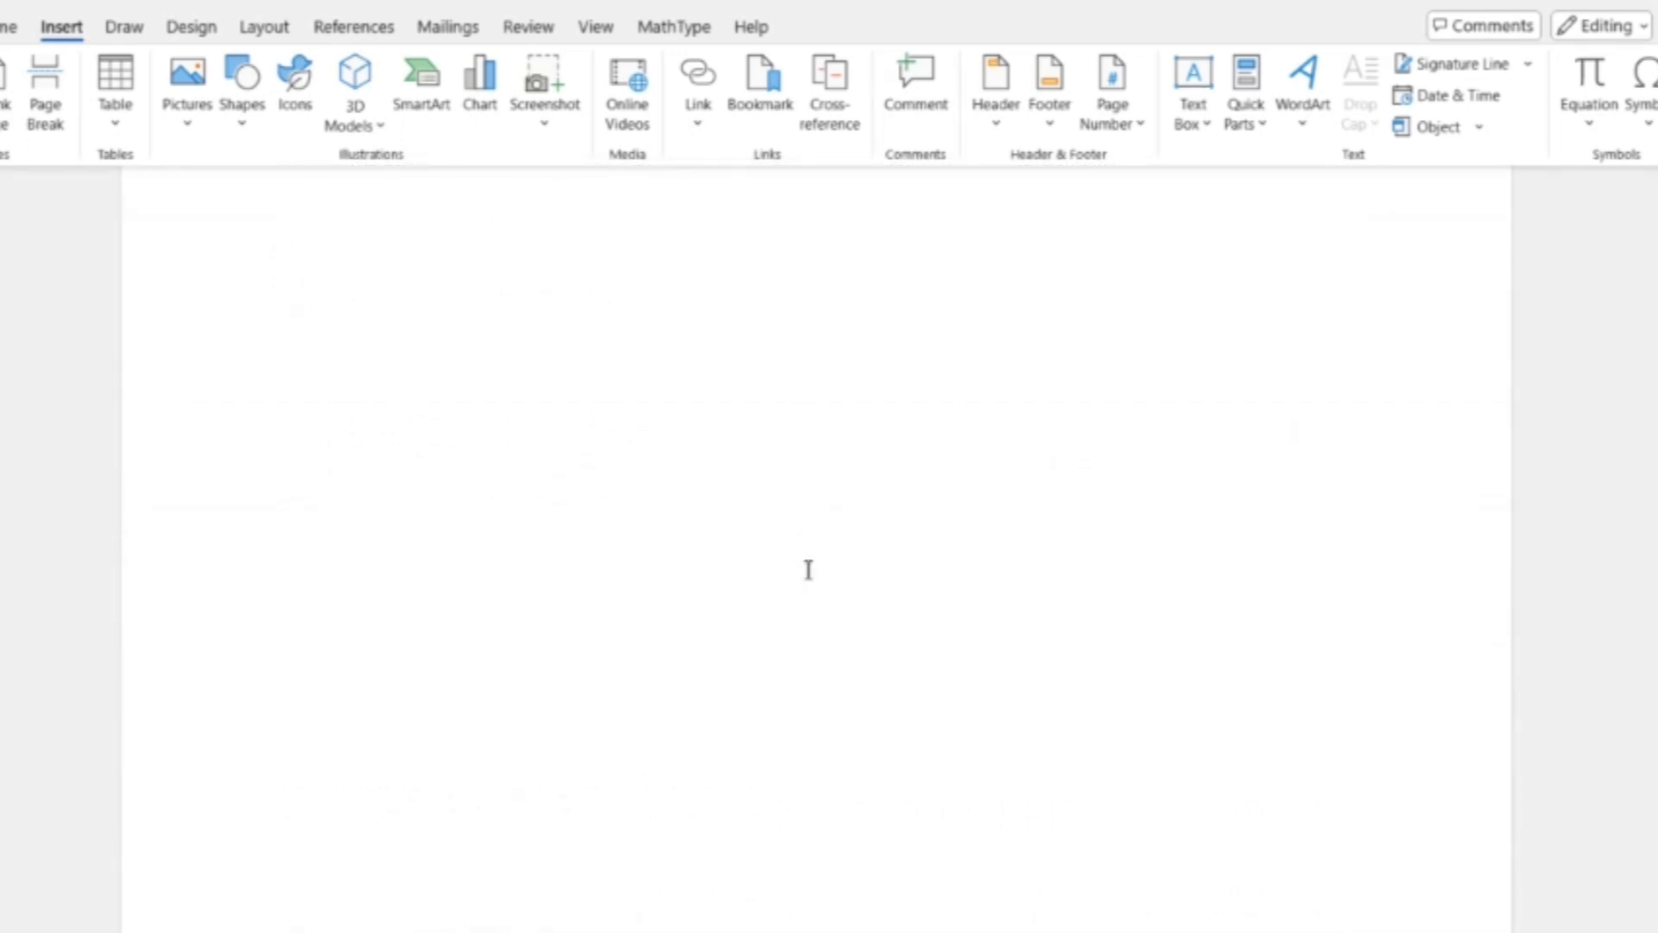
{"action": "scroll", "coordinate": [808, 570], "scroll_direction": "down", "scroll_amount": 8}
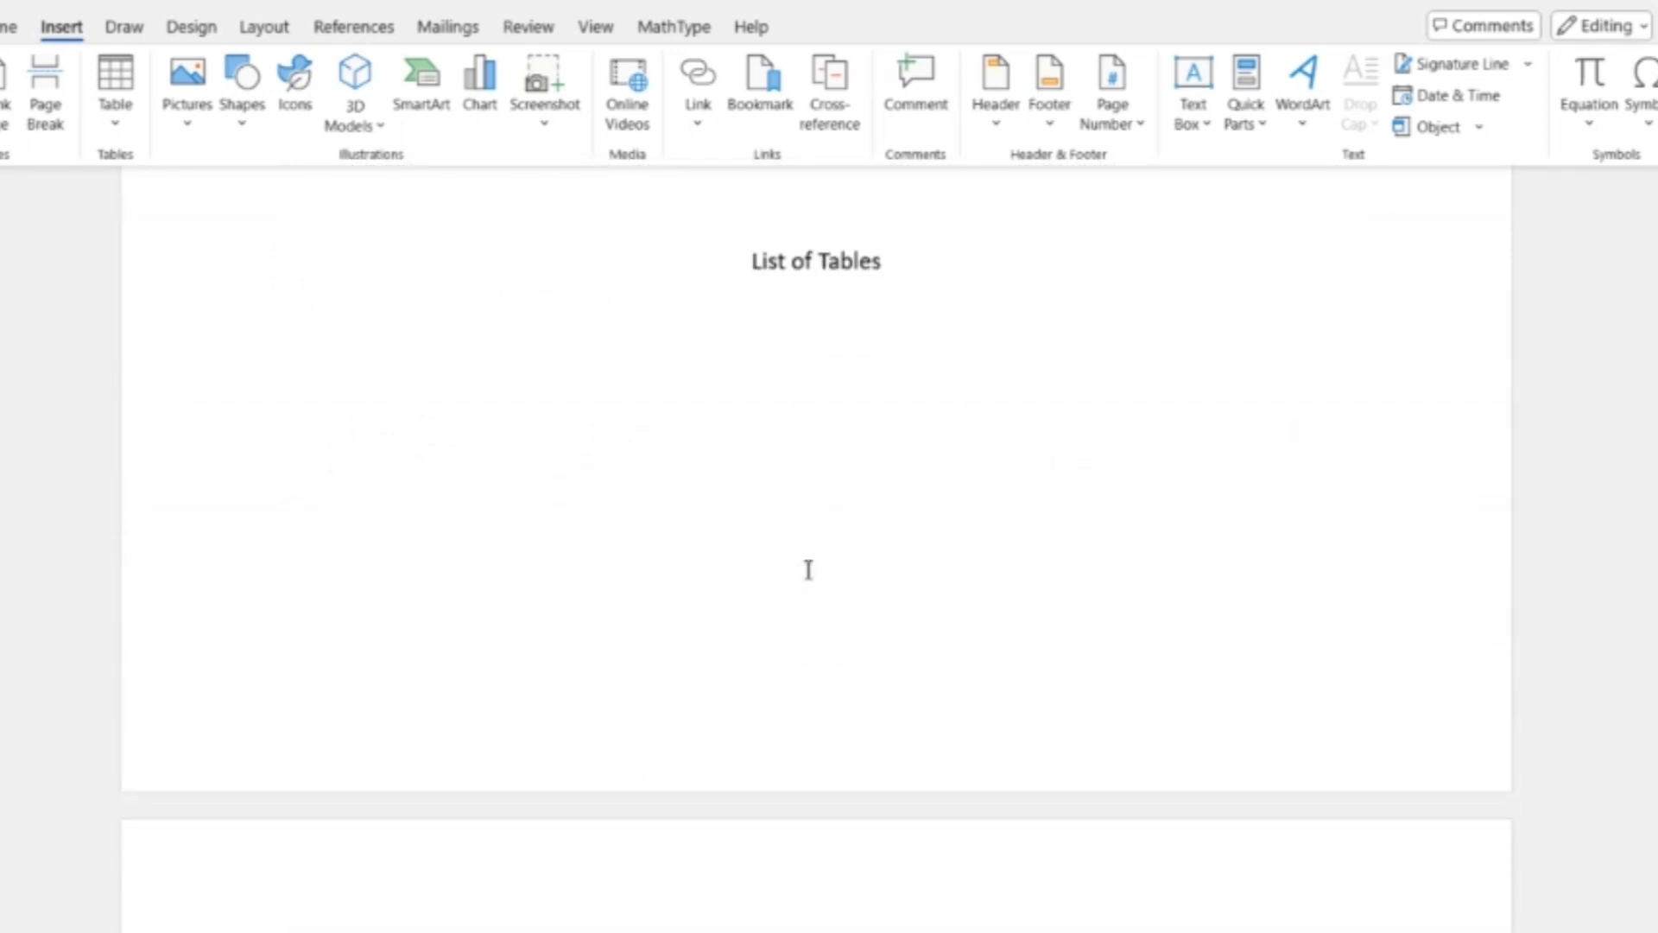
{"action": "scroll", "coordinate": [808, 570], "scroll_direction": "up", "scroll_amount": 2}
{"action": "scroll", "coordinate": [808, 570], "scroll_direction": "down", "scroll_amount": 10}
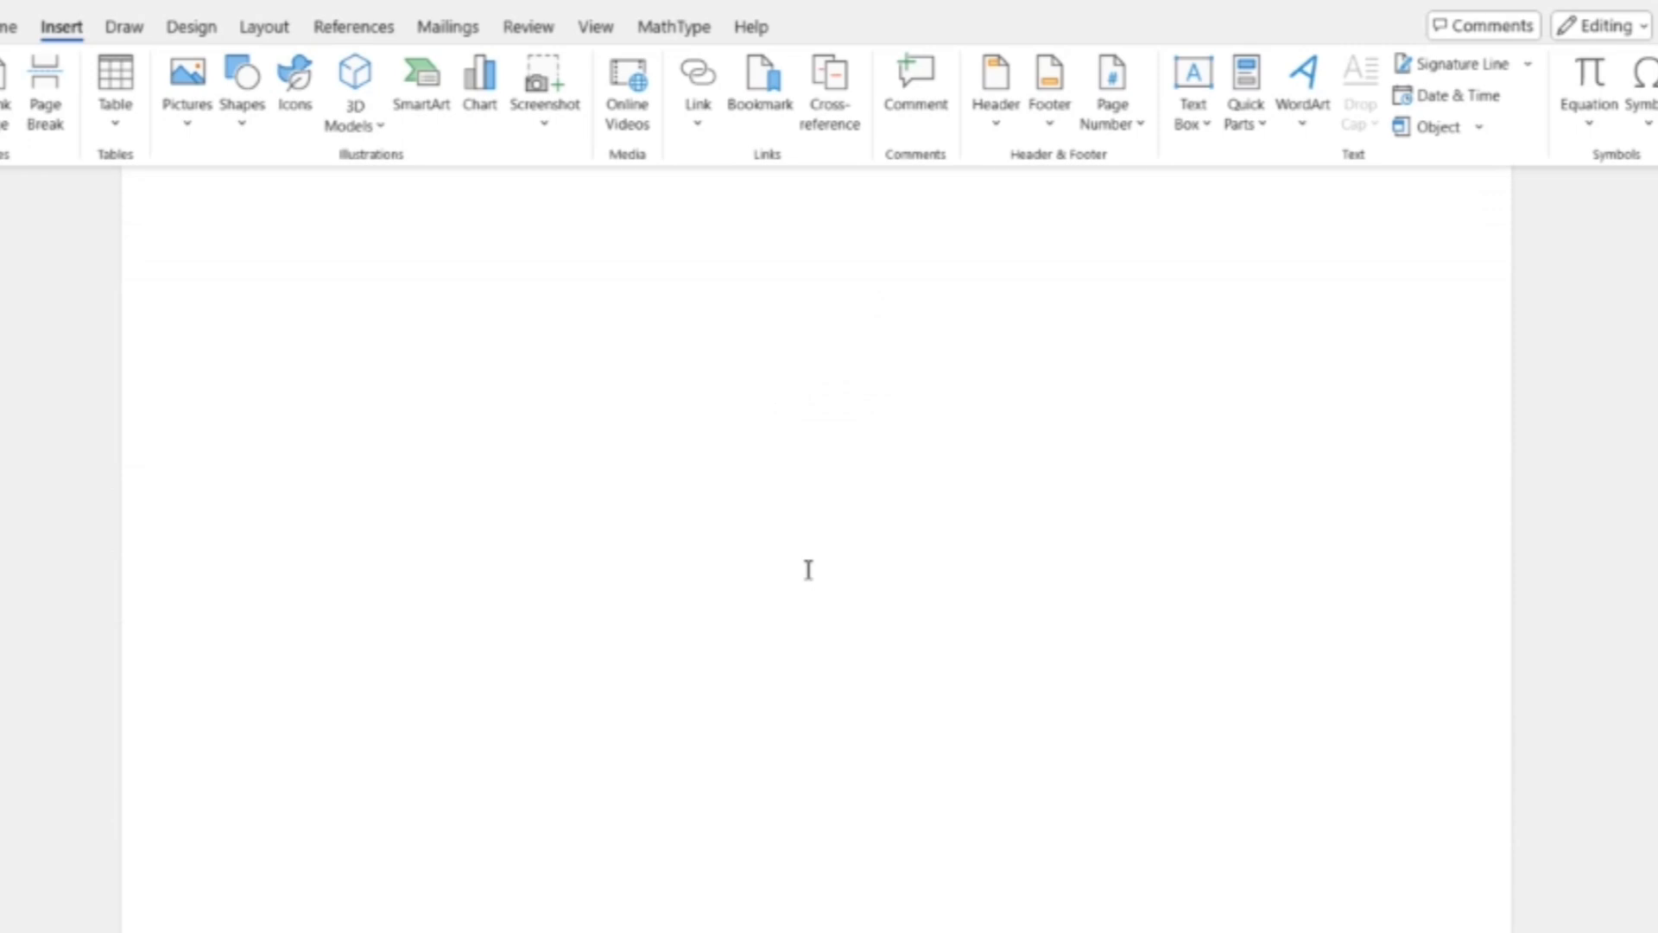
{"action": "scroll", "coordinate": [809, 570], "scroll_direction": "down", "scroll_amount": 3}
{"action": "scroll", "coordinate": [808, 570], "scroll_direction": "up", "scroll_amount": 1}
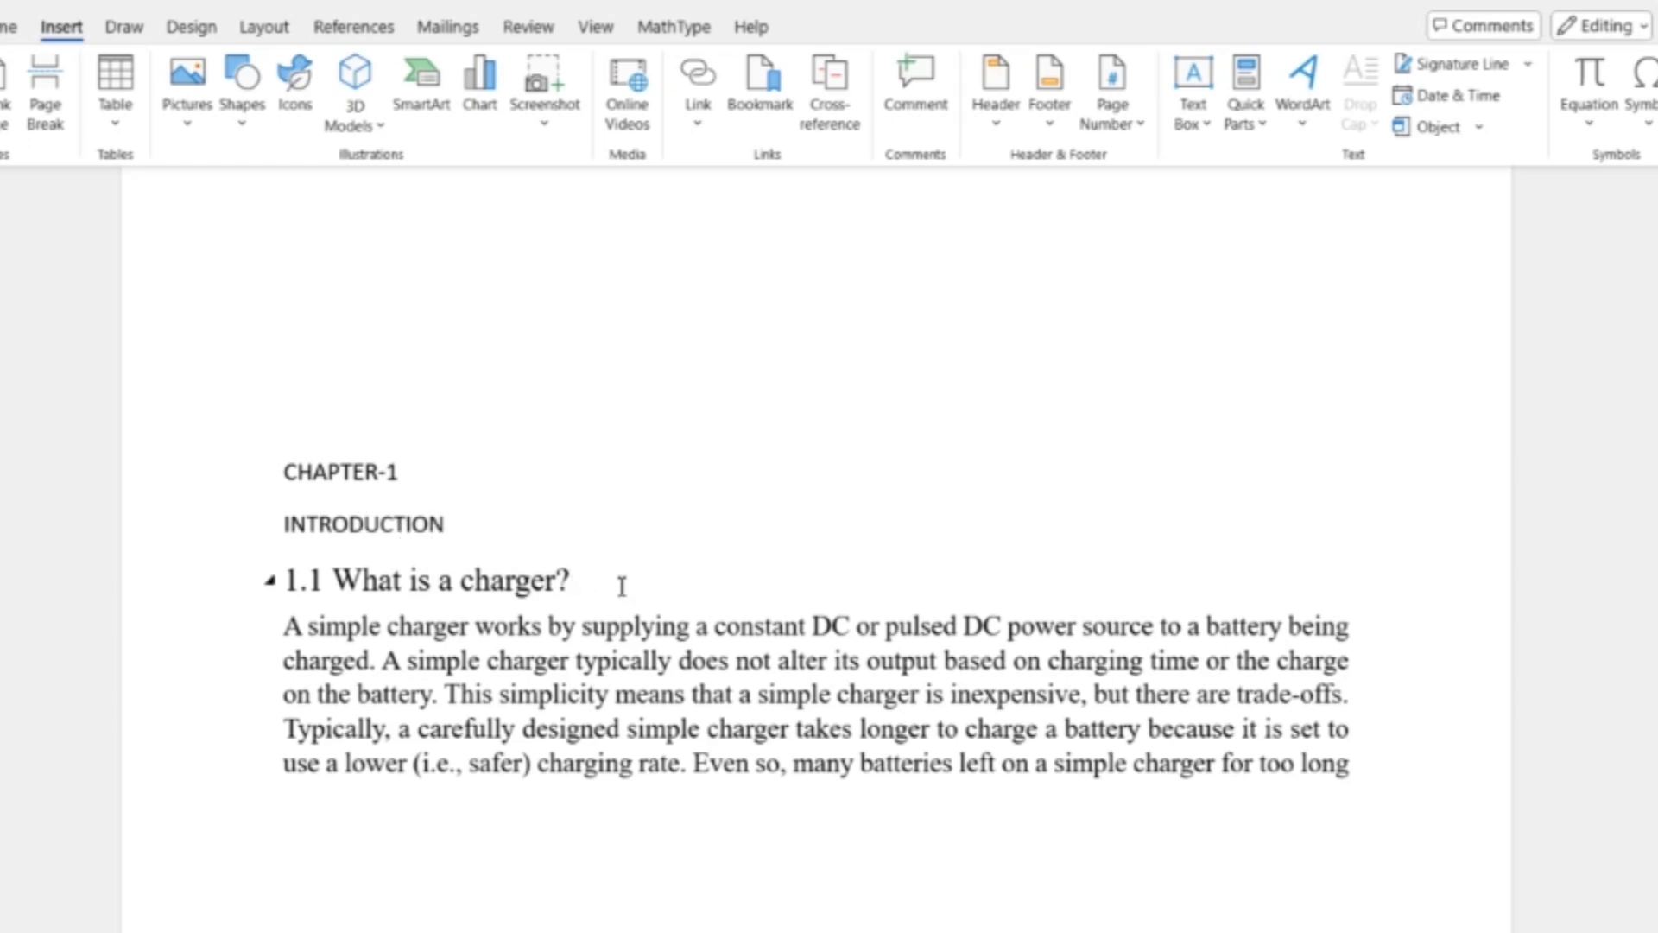
{"action": "left_click_drag", "start_coordinate": [621, 586], "coordinate": [328, 582]}
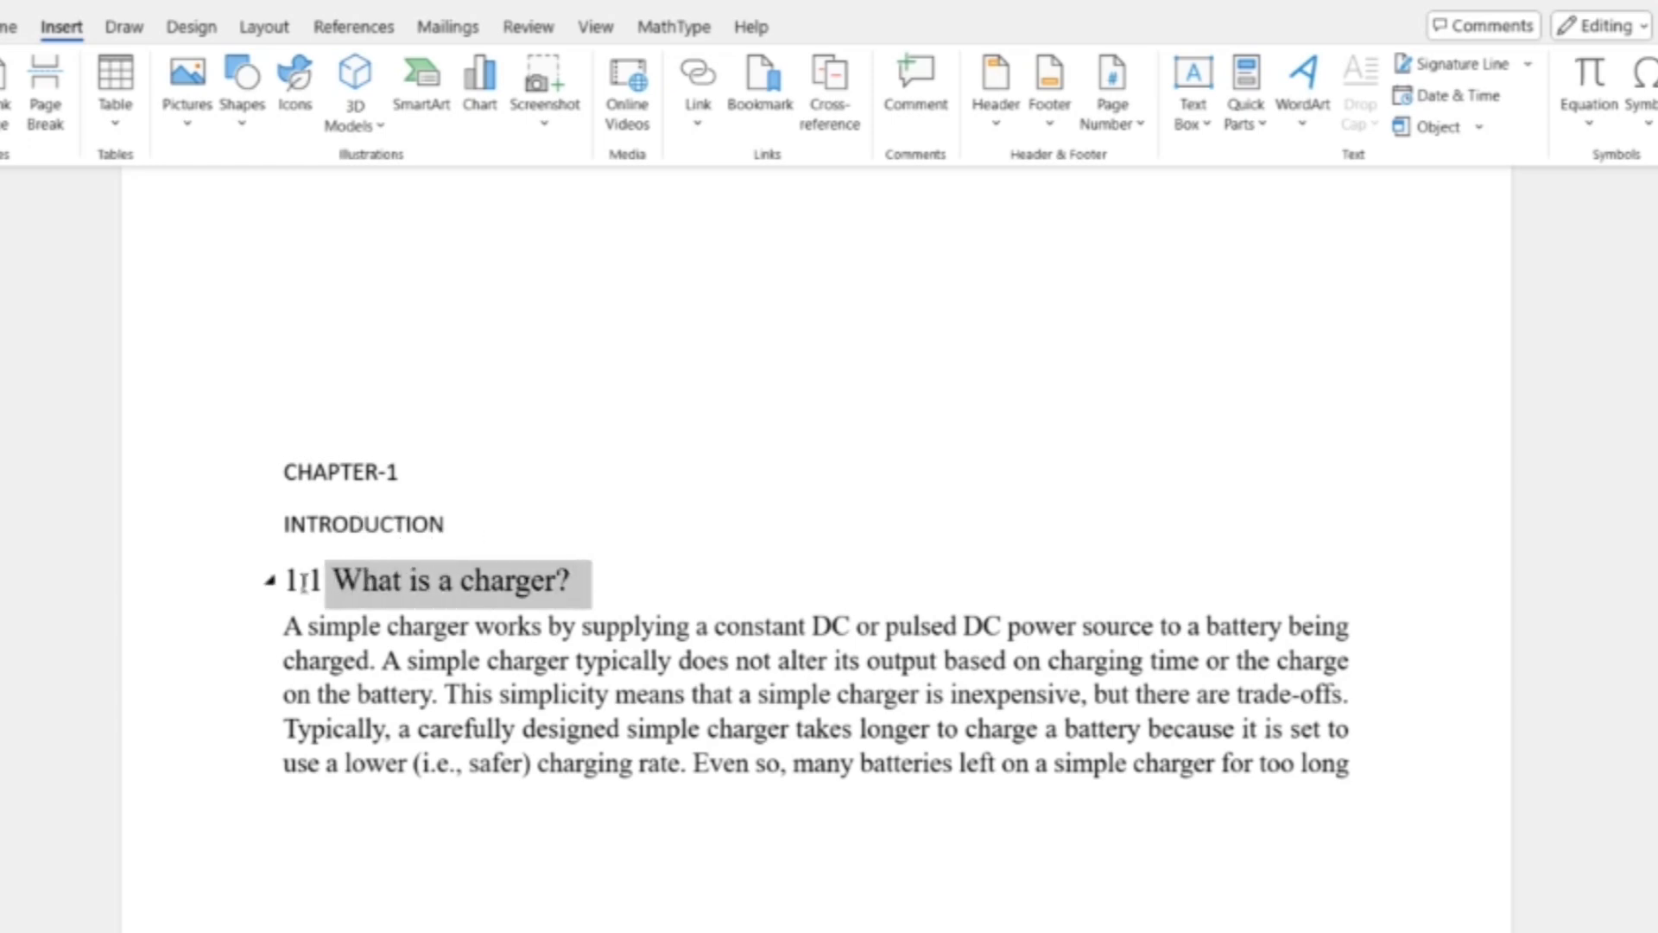
{"action": "left_click", "coordinate": [672, 583]}
{"action": "scroll", "coordinate": [670, 580], "scroll_direction": "down", "scroll_amount": 15}
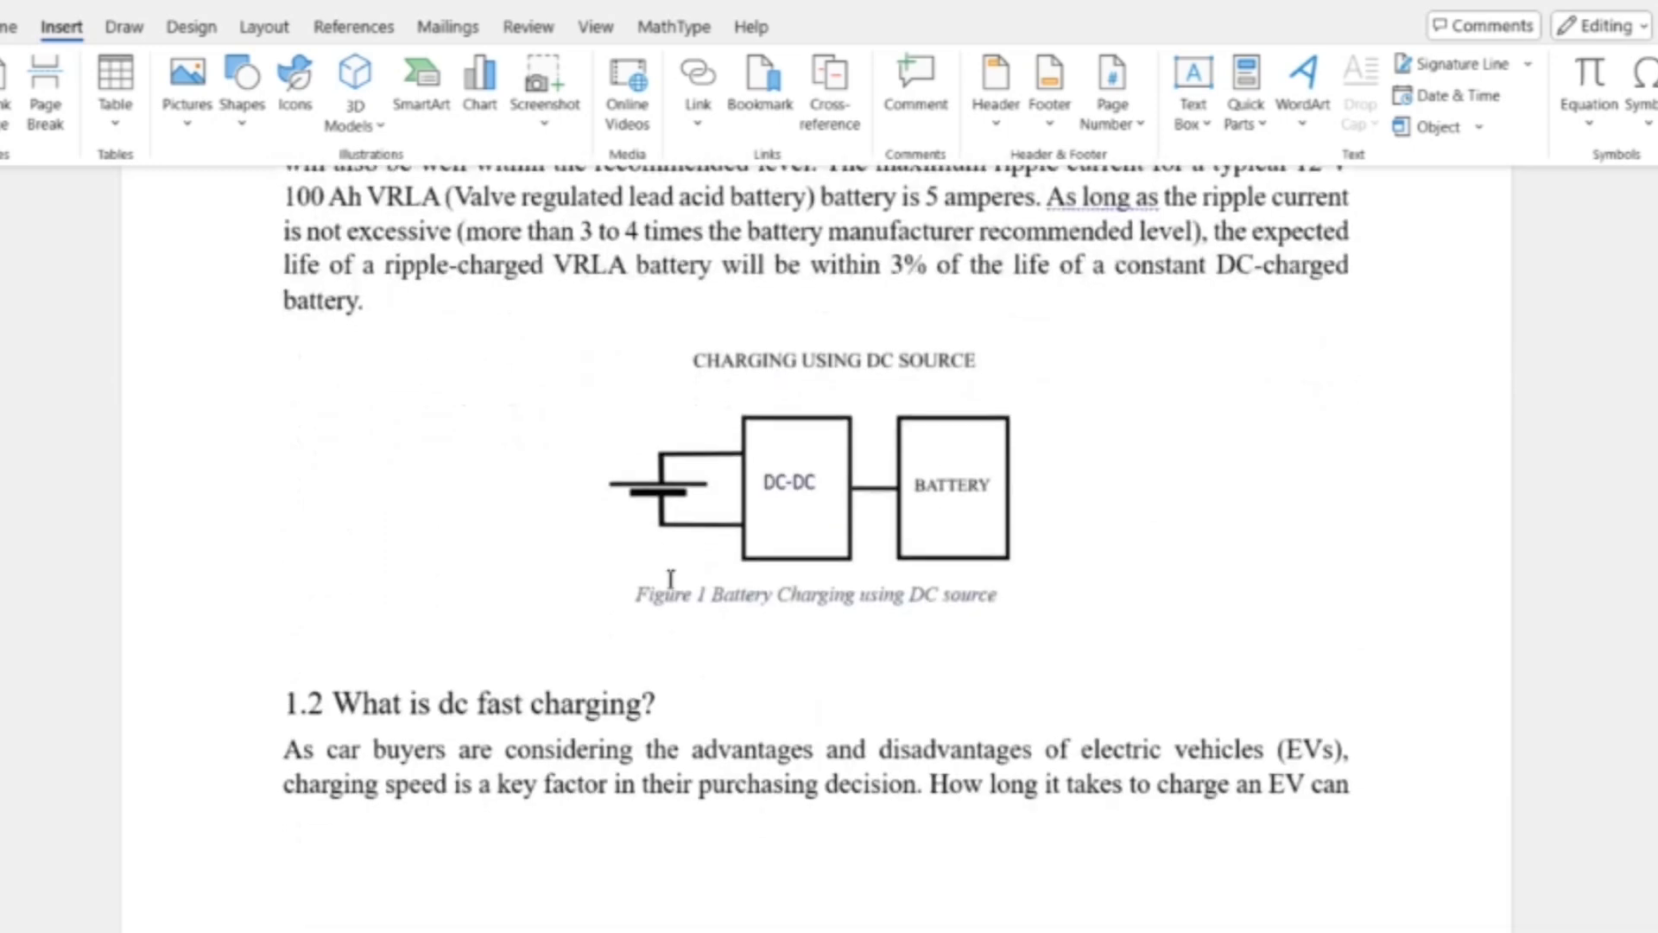
{"action": "scroll", "coordinate": [671, 578], "scroll_direction": "down", "scroll_amount": 2}
{"action": "left_click", "coordinate": [878, 376]}
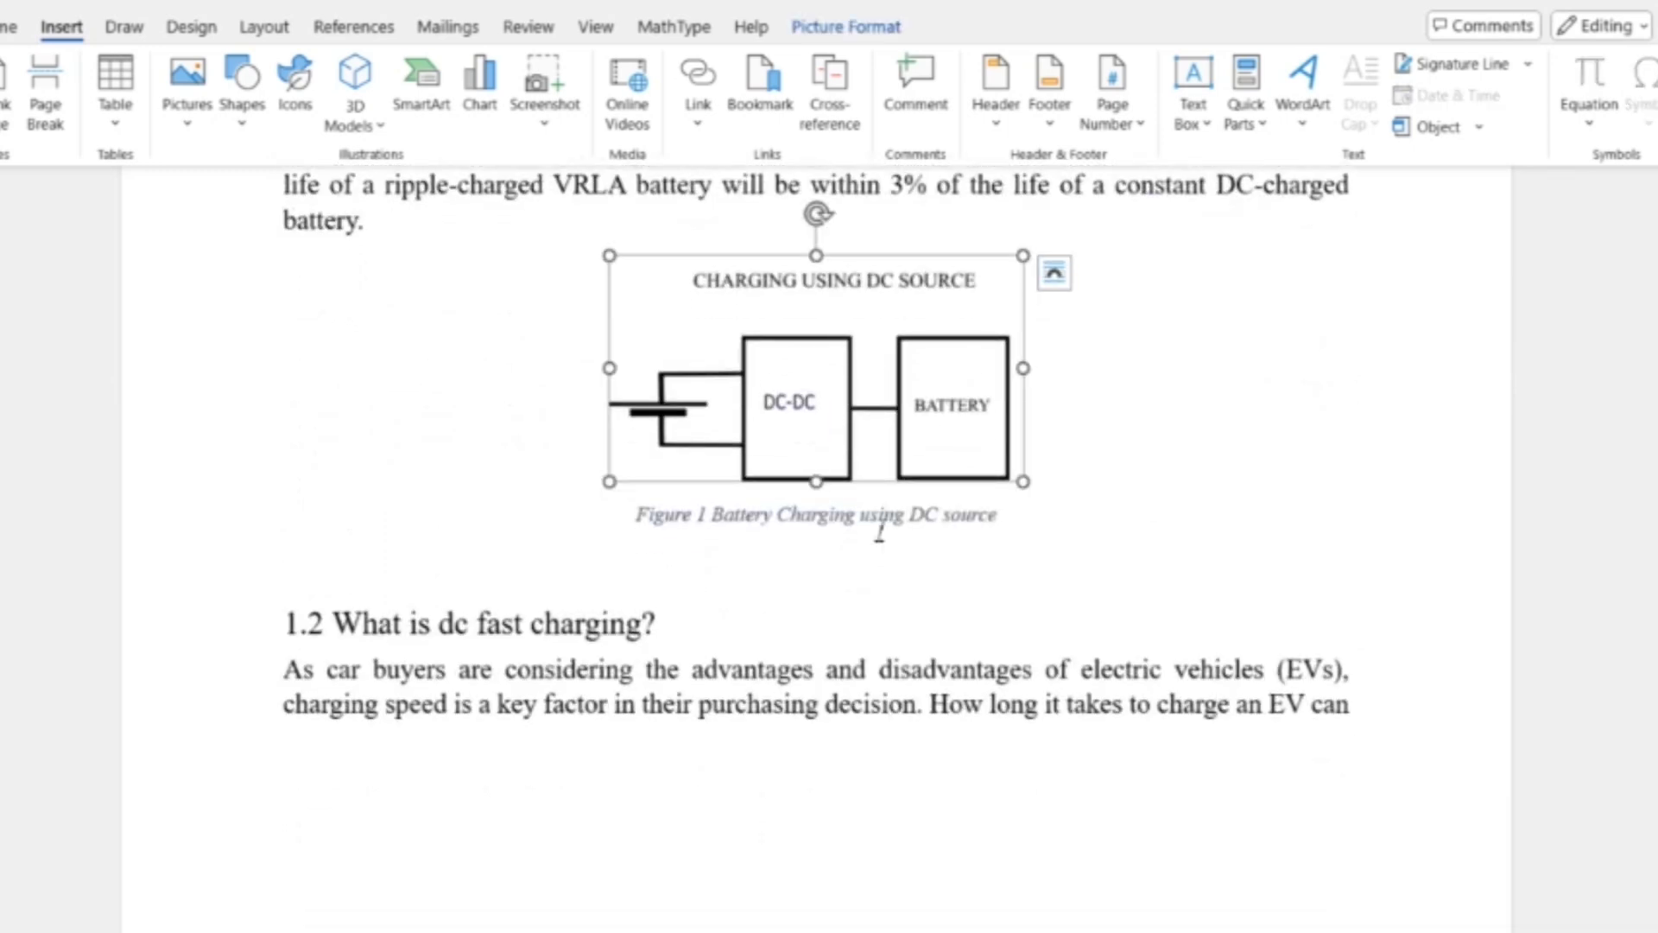
Step: Examine heading 1.2 and the chapter titles and subheadings of Chapters 2 and 3
{"action": "scroll", "coordinate": [878, 529], "scroll_direction": "down", "scroll_amount": 5}
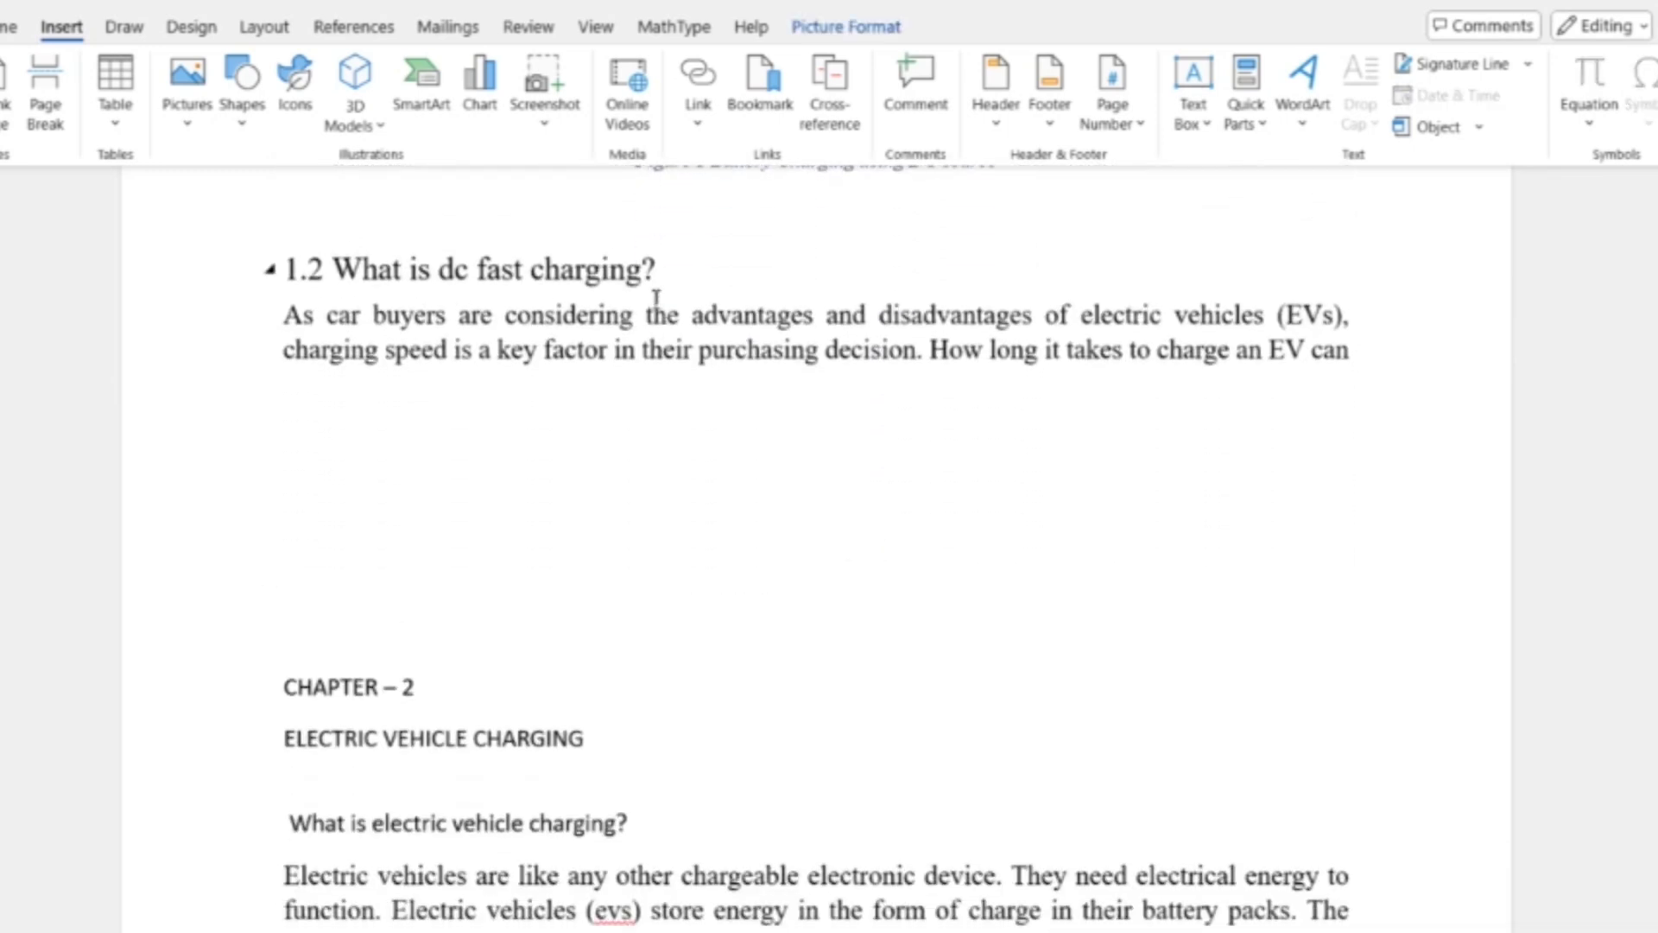
{"action": "left_click_drag", "start_coordinate": [660, 291], "coordinate": [380, 285]}
{"action": "scroll", "coordinate": [566, 581], "scroll_direction": "down", "scroll_amount": 4}
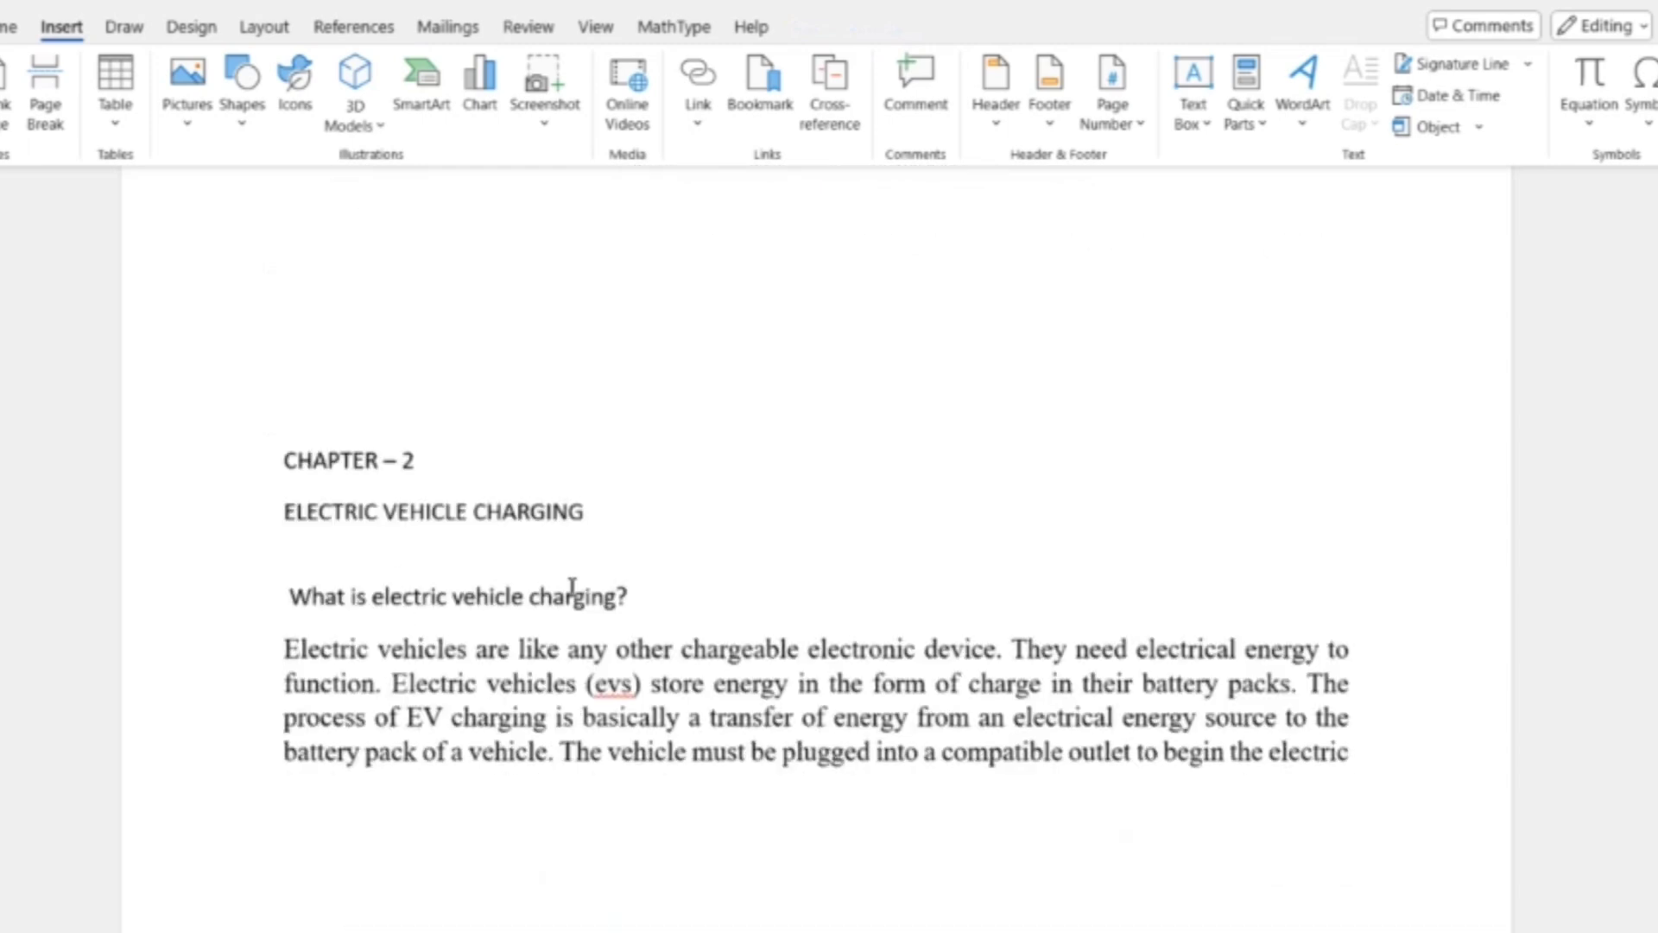
{"action": "scroll", "coordinate": [572, 587], "scroll_direction": "down", "scroll_amount": 20}
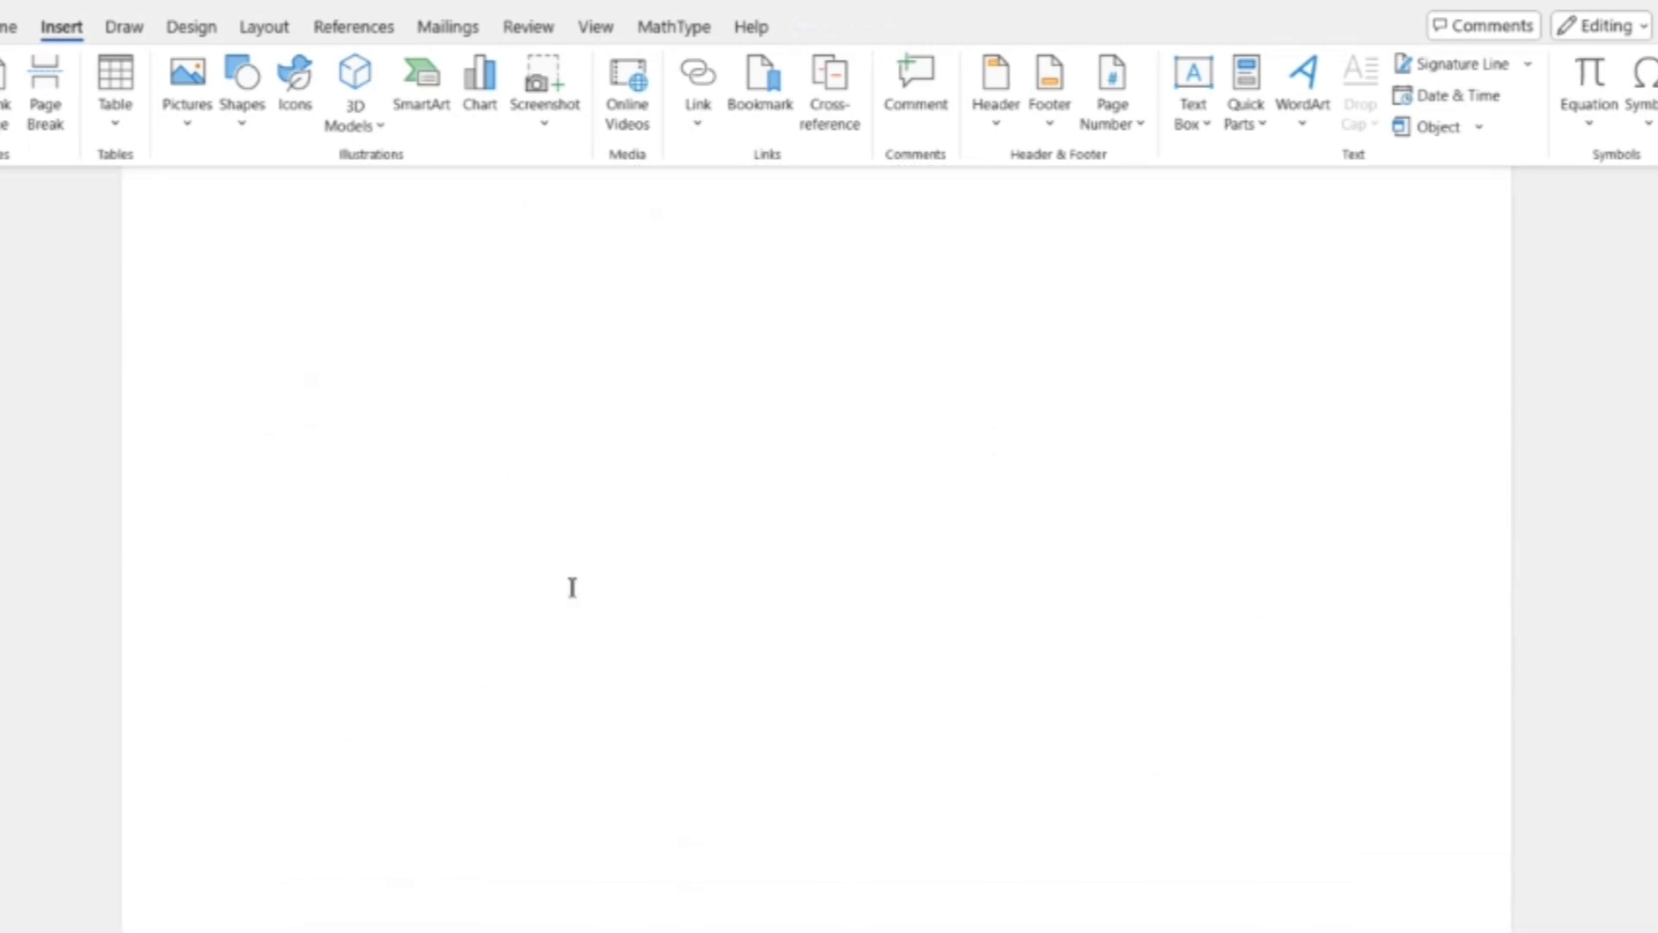
{"action": "scroll", "coordinate": [572, 588], "scroll_direction": "down", "scroll_amount": 5}
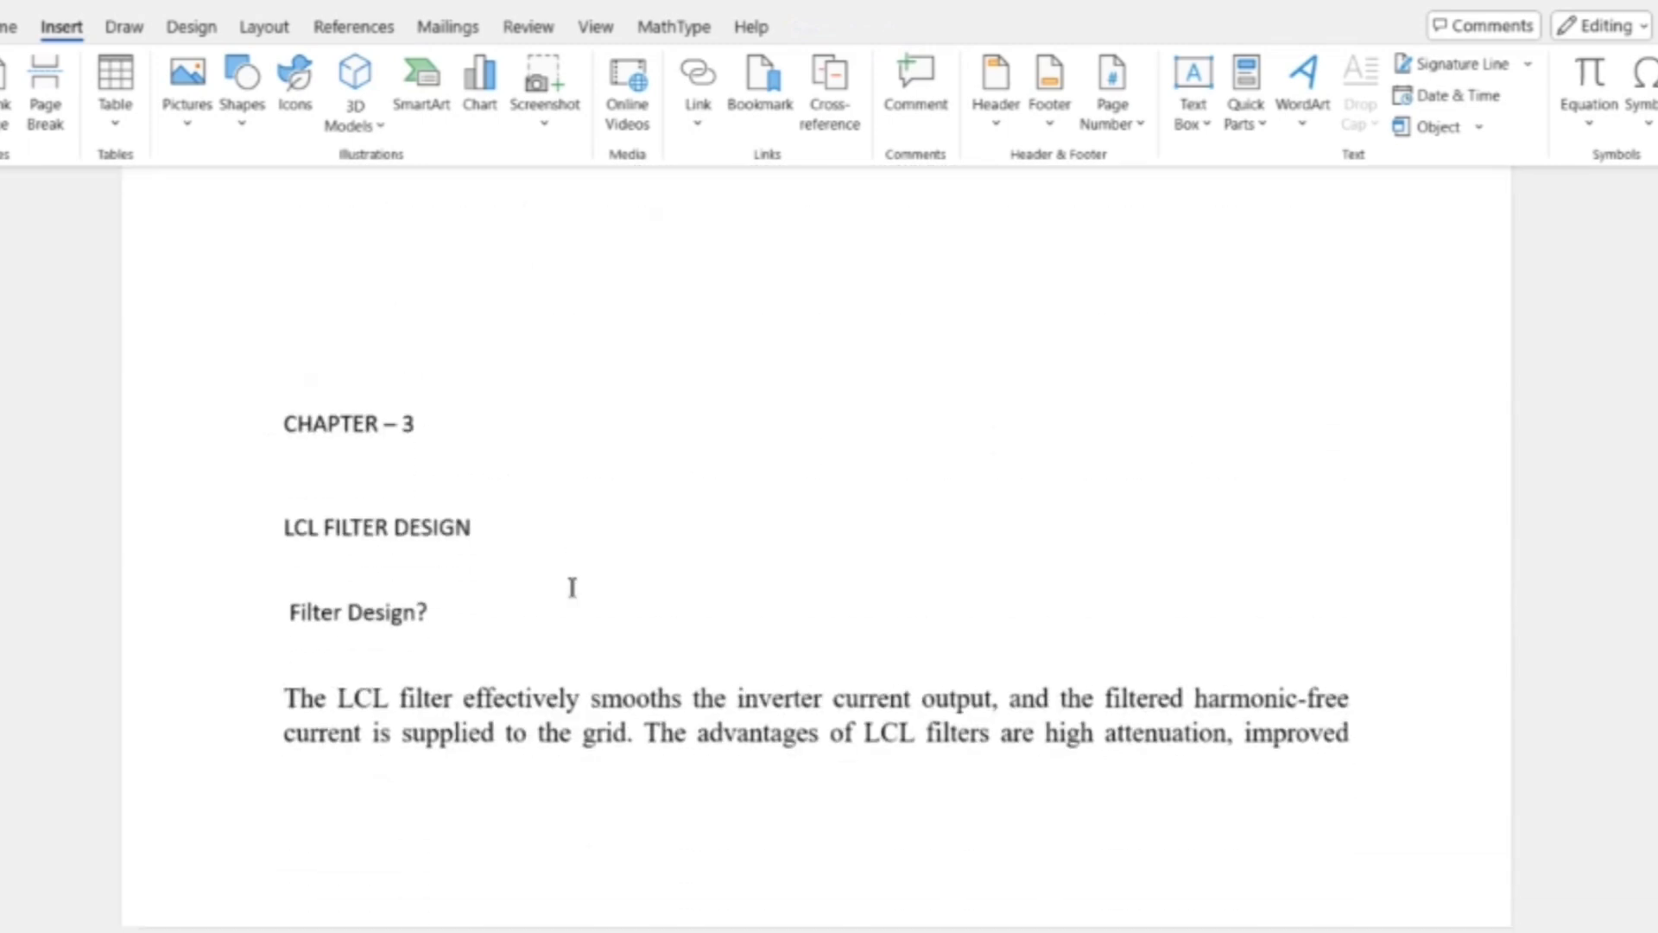
{"action": "triple_click", "coordinate": [392, 399]}
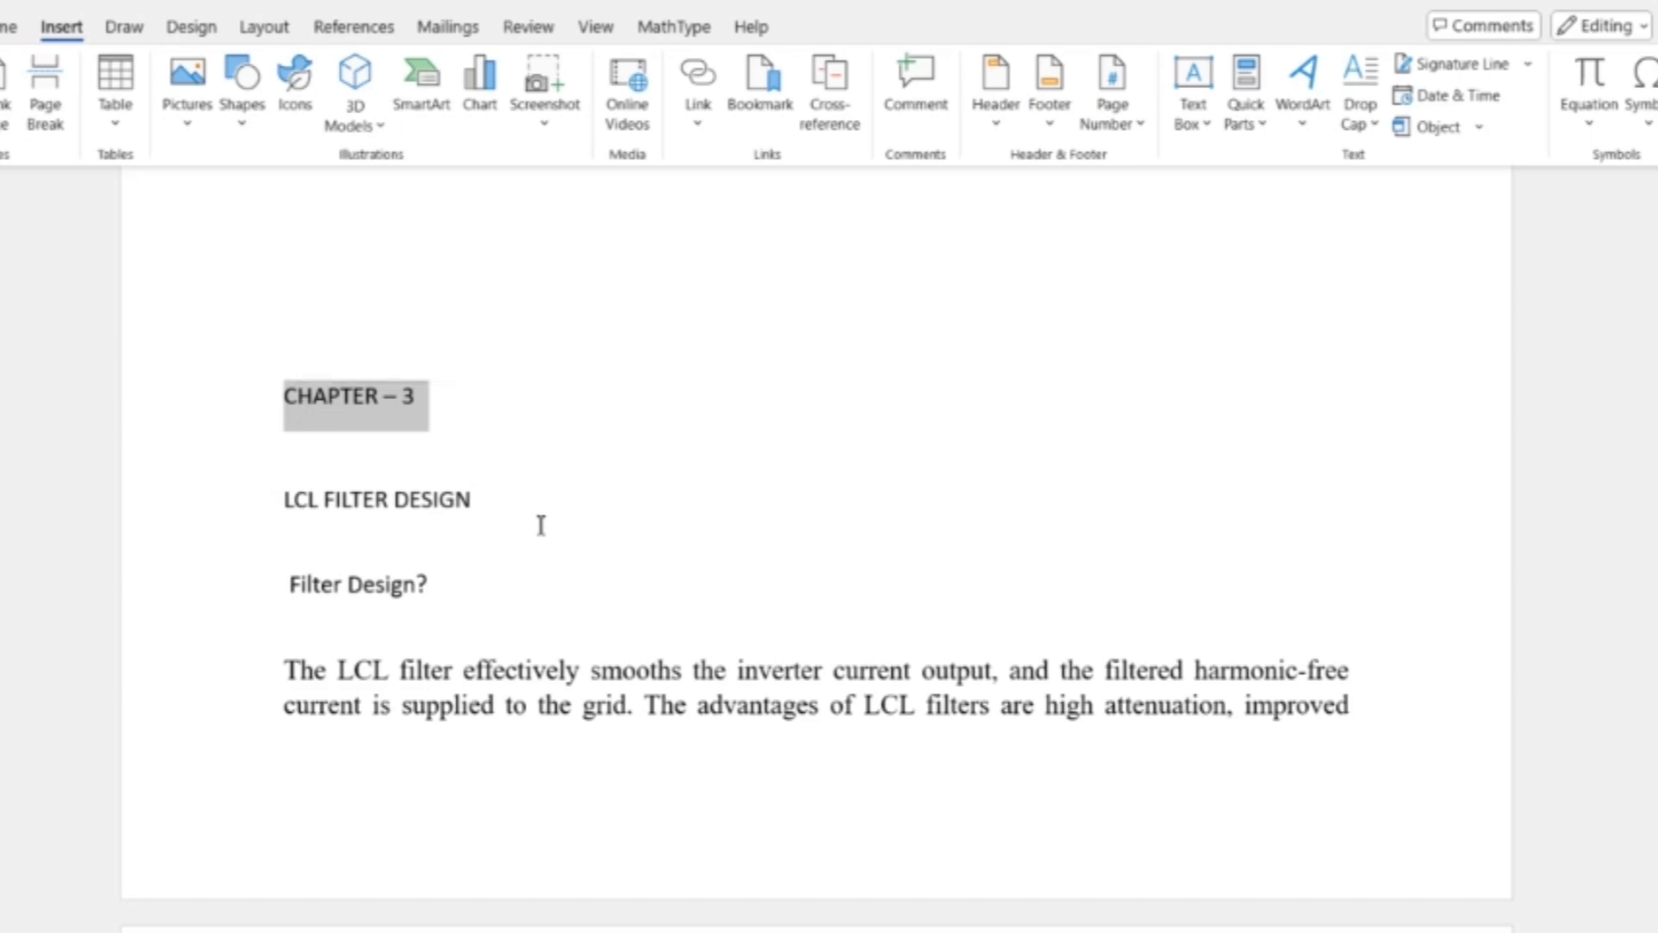
{"action": "scroll", "coordinate": [539, 524], "scroll_direction": "down", "scroll_amount": 10}
{"action": "scroll", "coordinate": [540, 525], "scroll_direction": "down", "scroll_amount": 5}
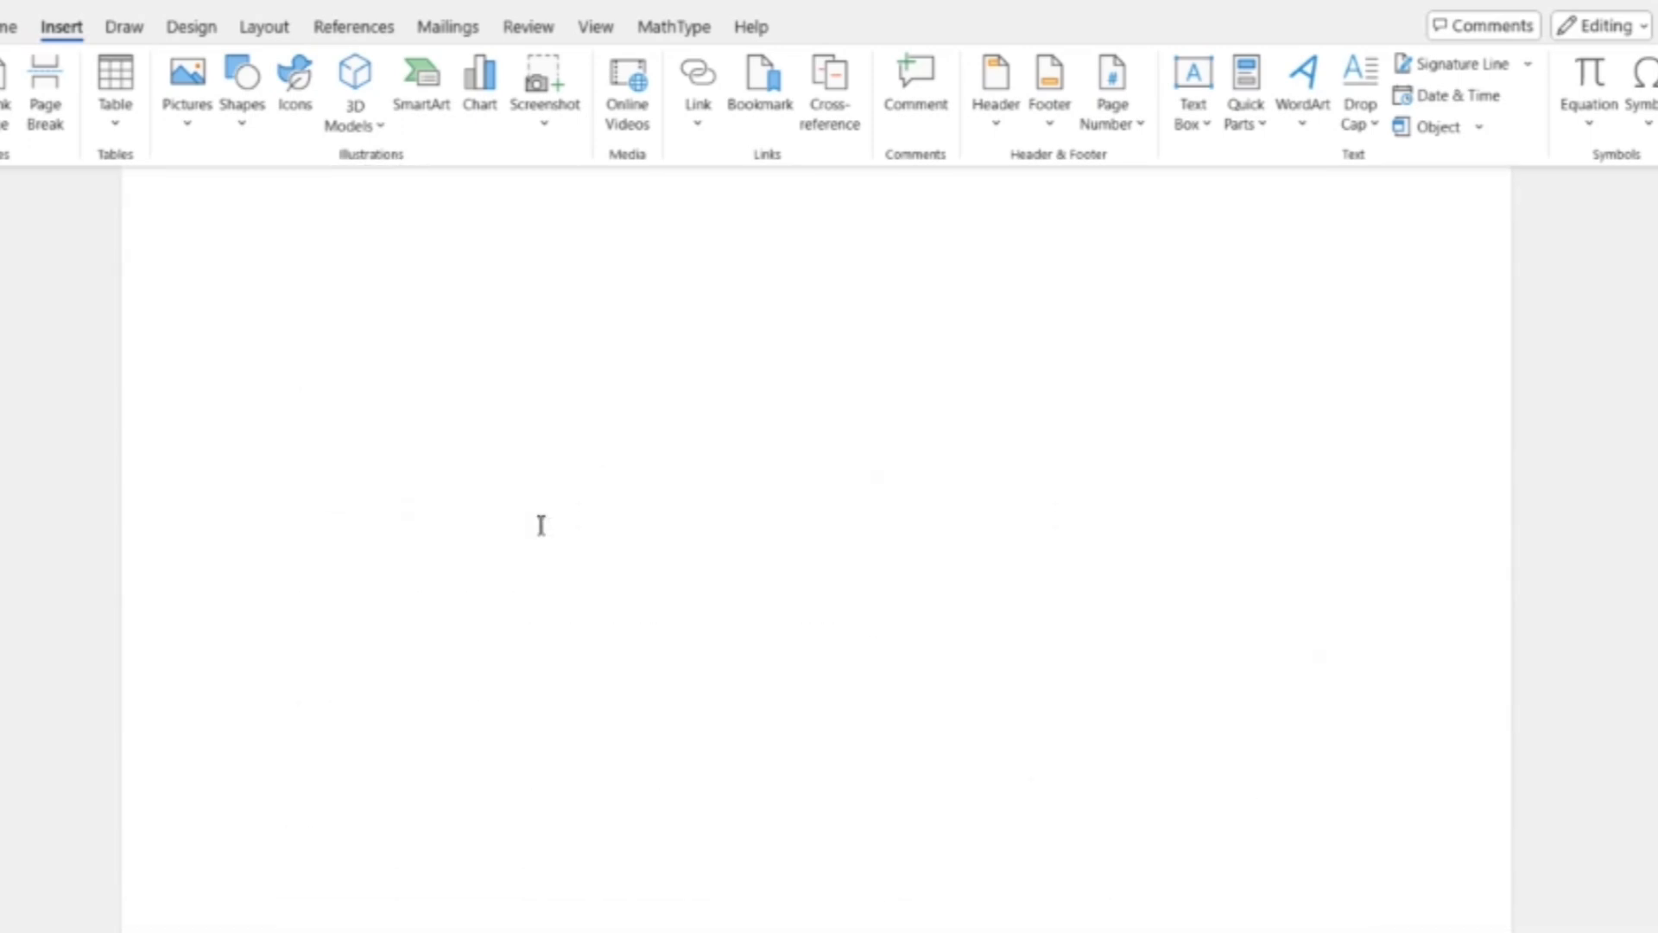
{"action": "scroll", "coordinate": [541, 525], "scroll_direction": "down", "scroll_amount": 2}
Step: Return to the table of contents and check which of the report's headings it lists
{"action": "scroll", "coordinate": [541, 525], "scroll_direction": "up", "scroll_amount": 20}
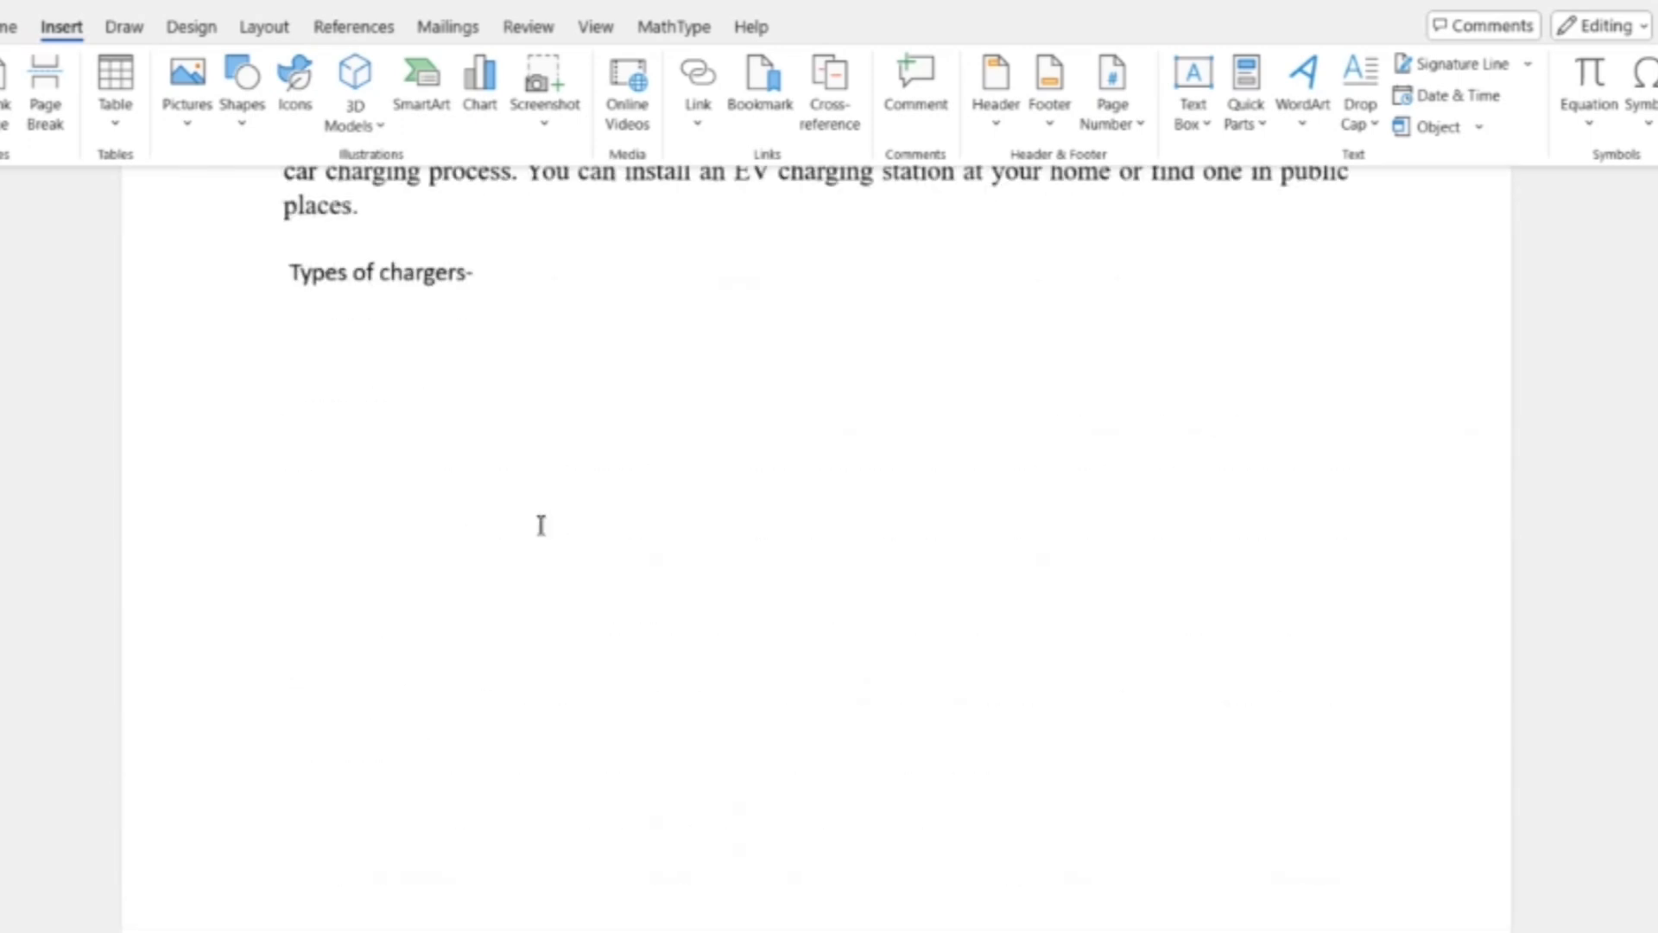
{"action": "scroll", "coordinate": [541, 525], "scroll_direction": "up", "scroll_amount": 20}
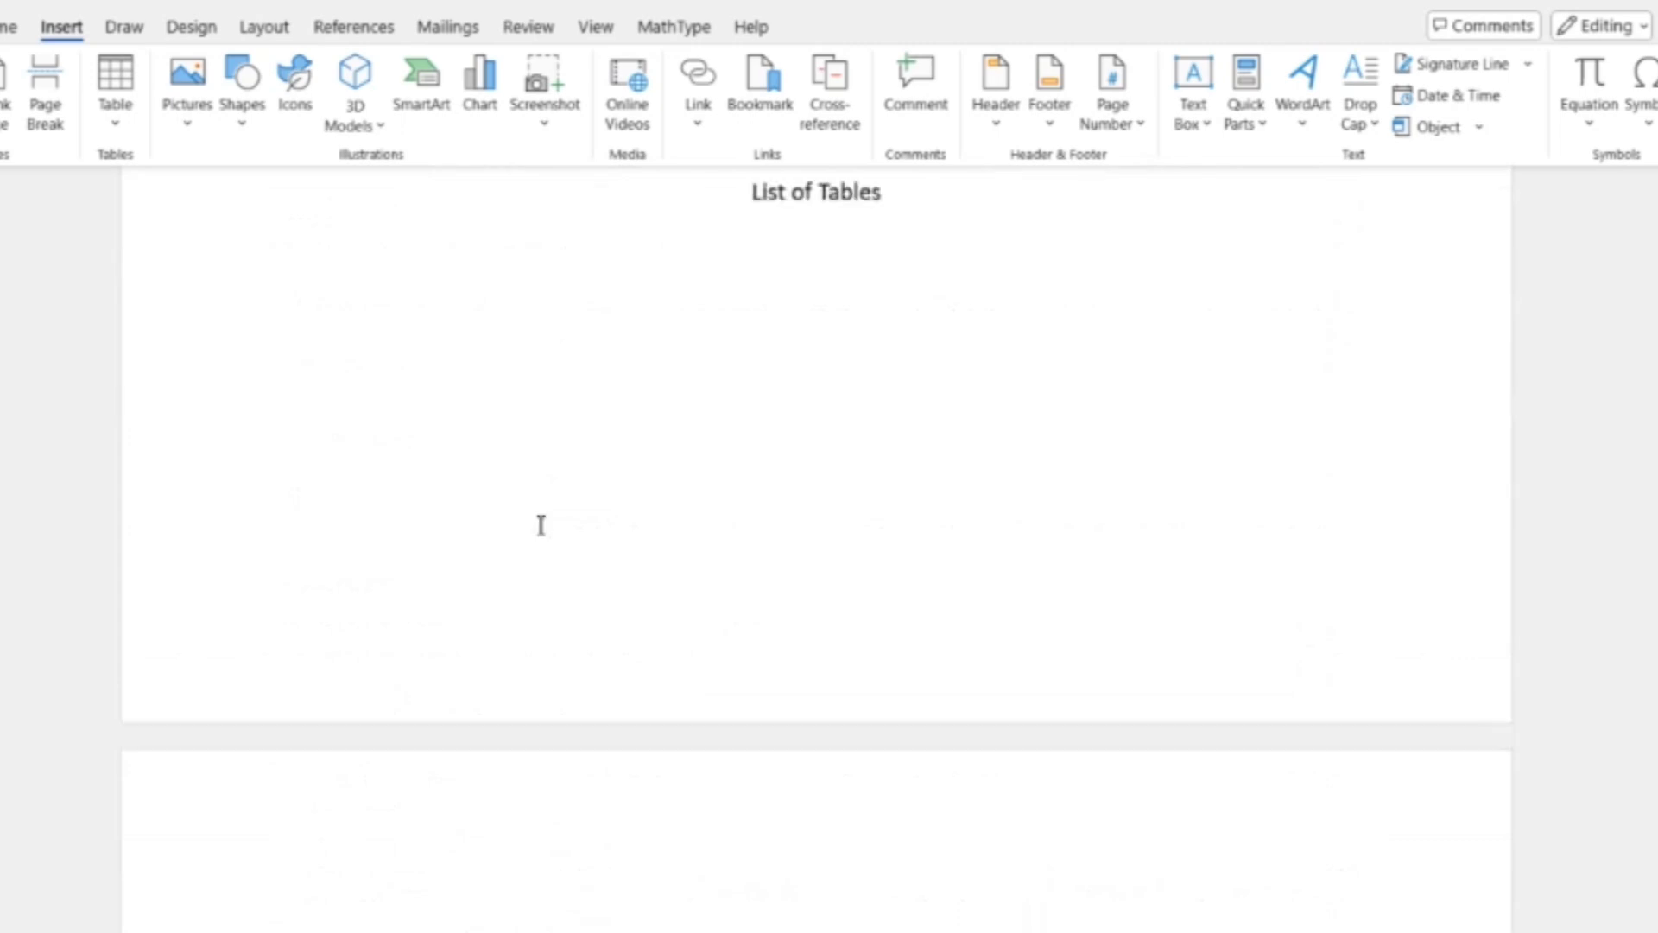
{"action": "scroll", "coordinate": [541, 525], "scroll_direction": "up", "scroll_amount": 15}
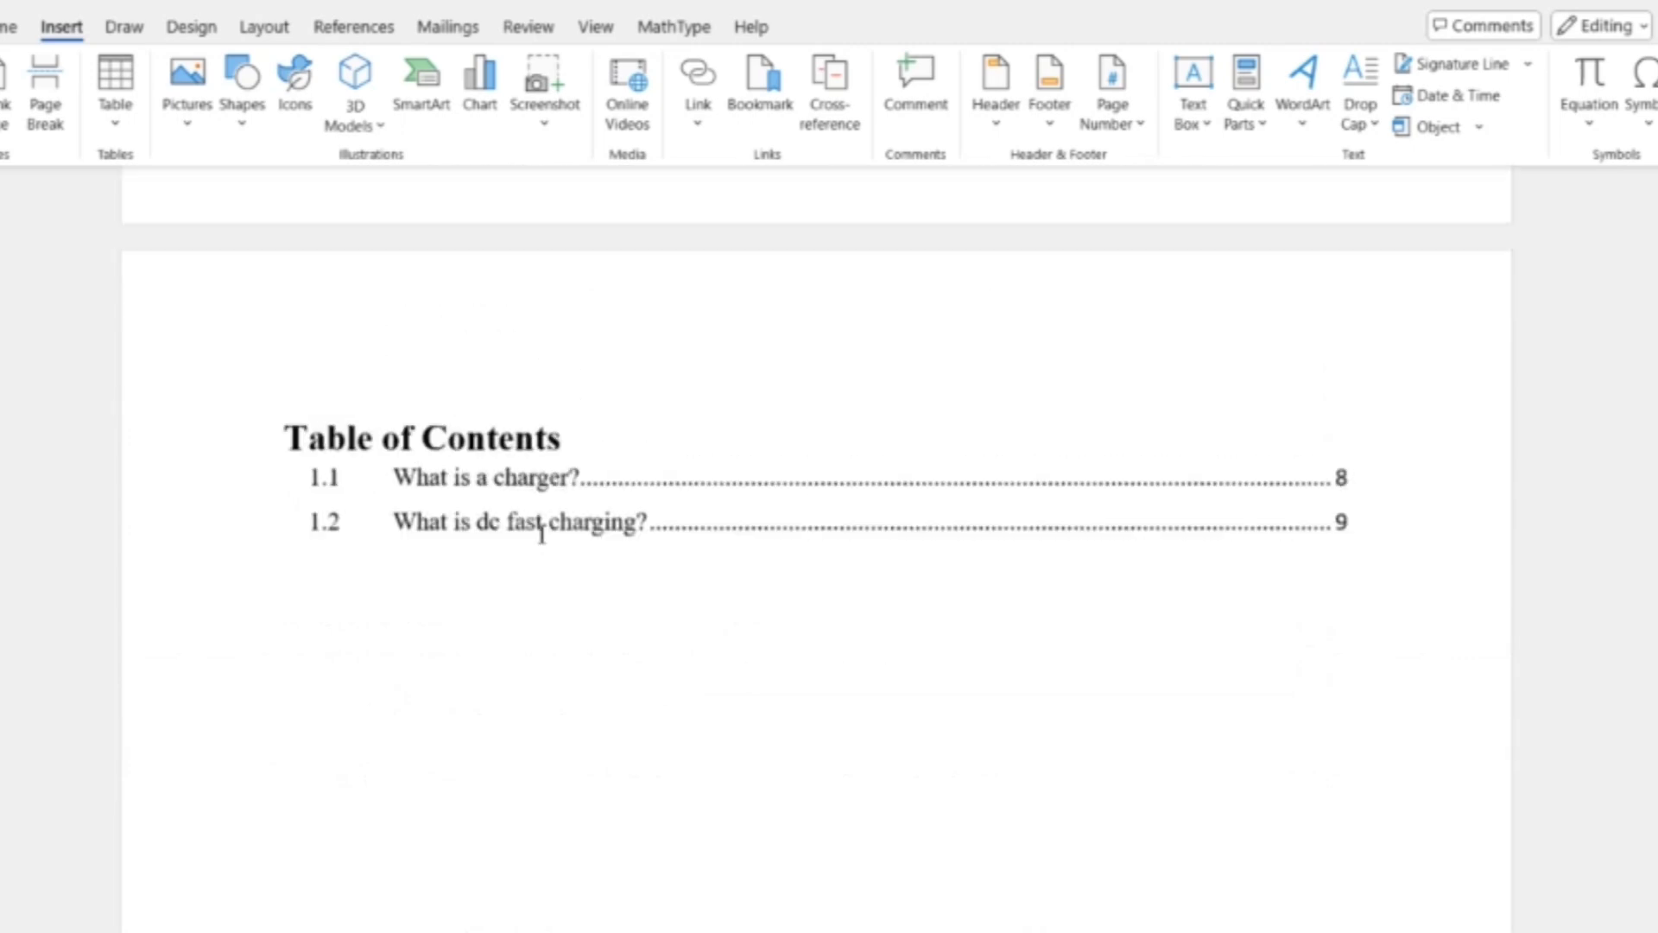
{"action": "scroll", "coordinate": [542, 532], "scroll_direction": "up", "scroll_amount": 10}
{"action": "scroll", "coordinate": [542, 533], "scroll_direction": "down", "scroll_amount": 9}
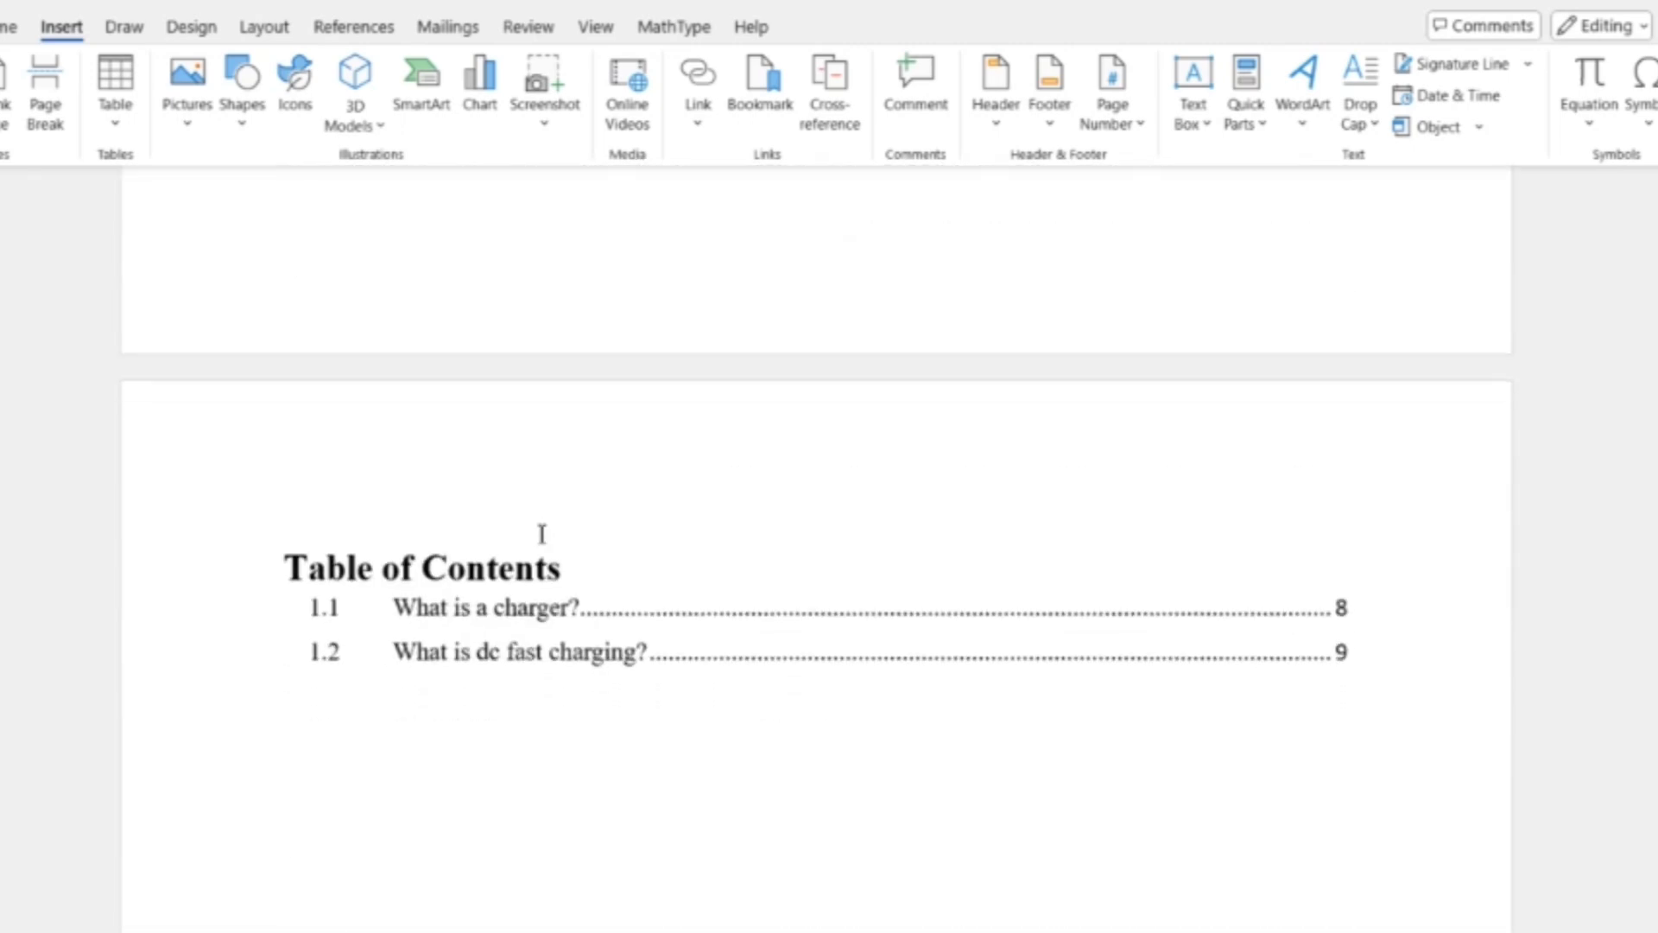
{"action": "scroll", "coordinate": [542, 533], "scroll_direction": "down", "scroll_amount": 2}
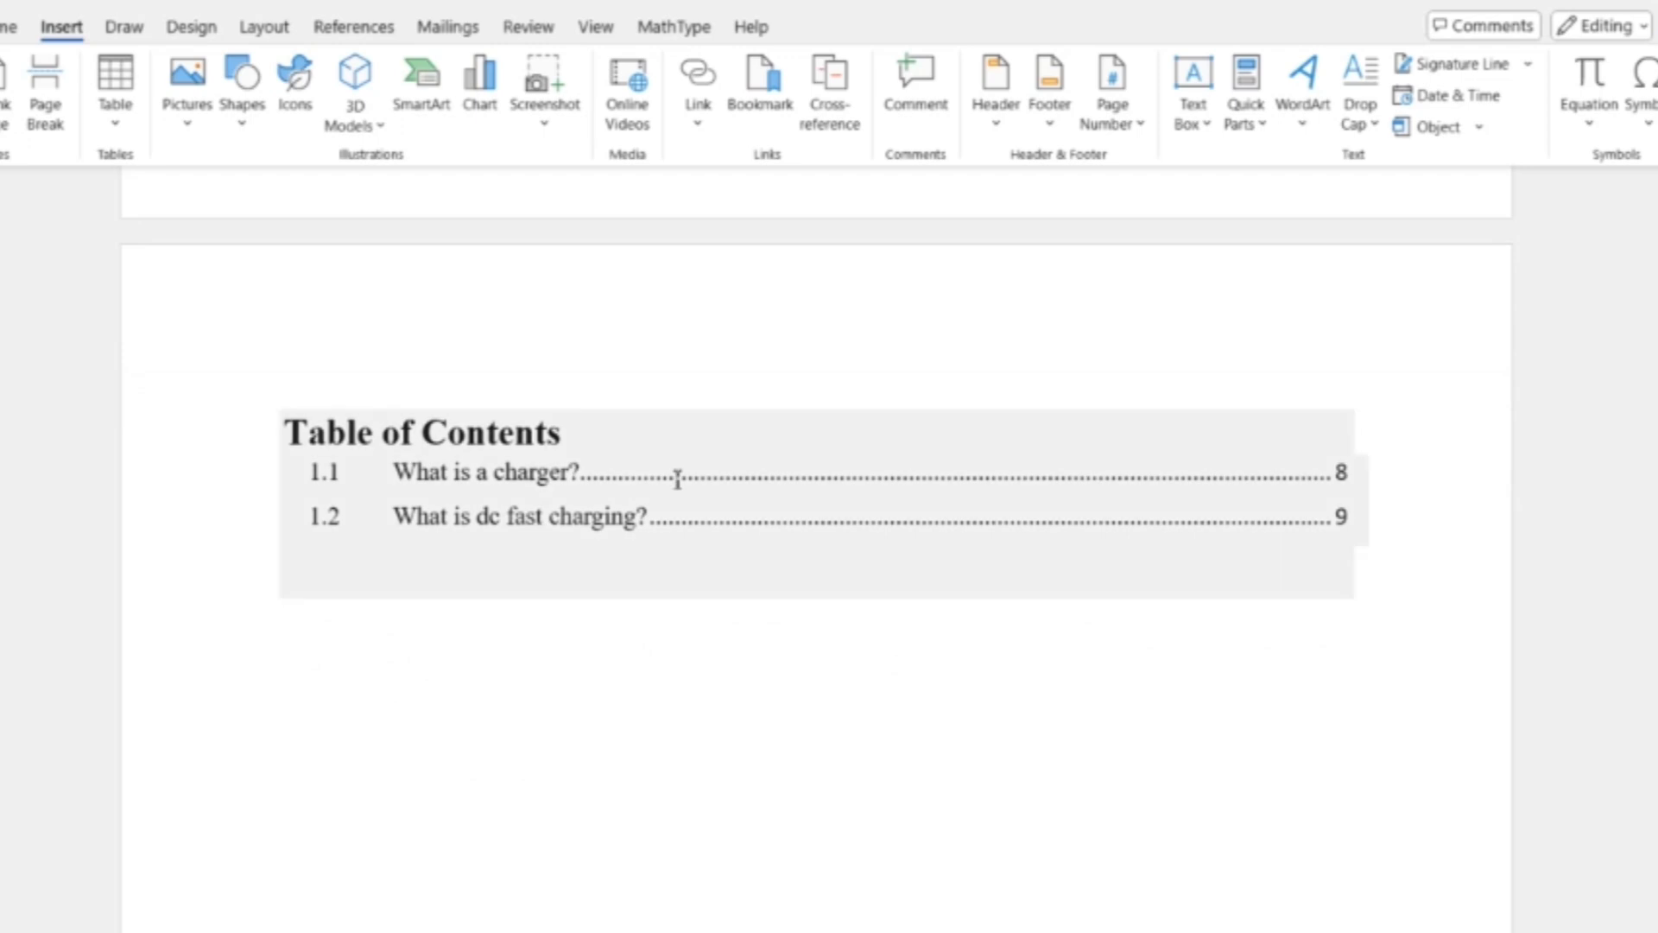
Step: Look back over the abstract and certificate pages up to the declaration page
{"action": "scroll", "coordinate": [575, 384], "scroll_direction": "up", "scroll_amount": 4}
{"action": "scroll", "coordinate": [579, 378], "scroll_direction": "up", "scroll_amount": 20}
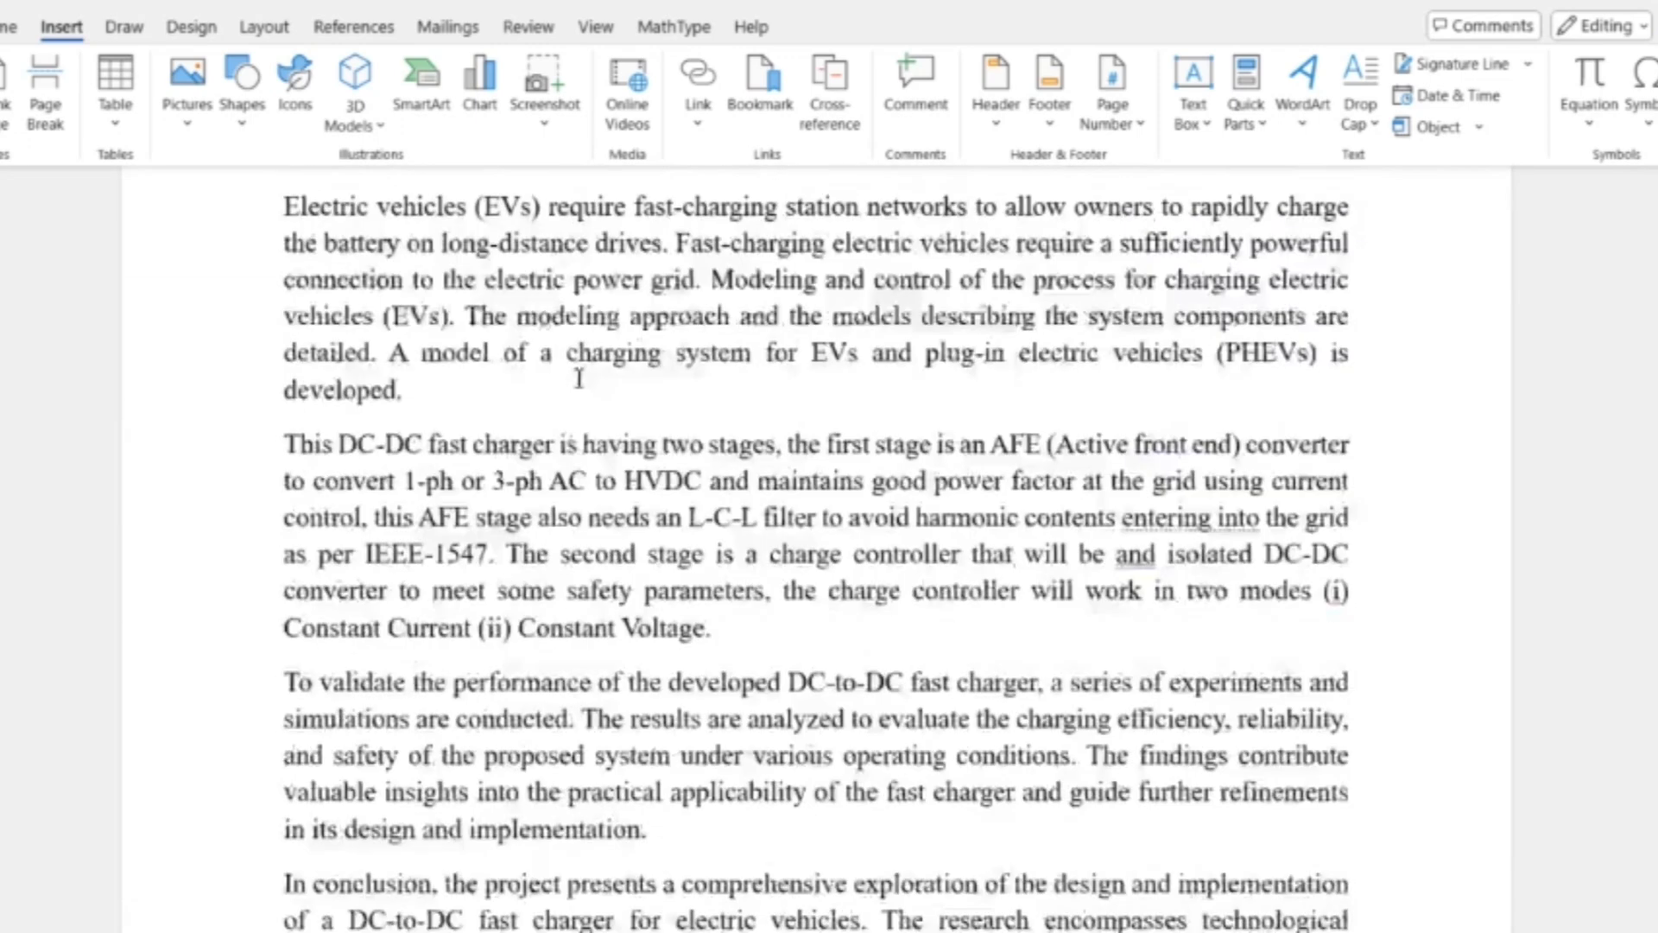
{"action": "scroll", "coordinate": [579, 378], "scroll_direction": "up", "scroll_amount": 20}
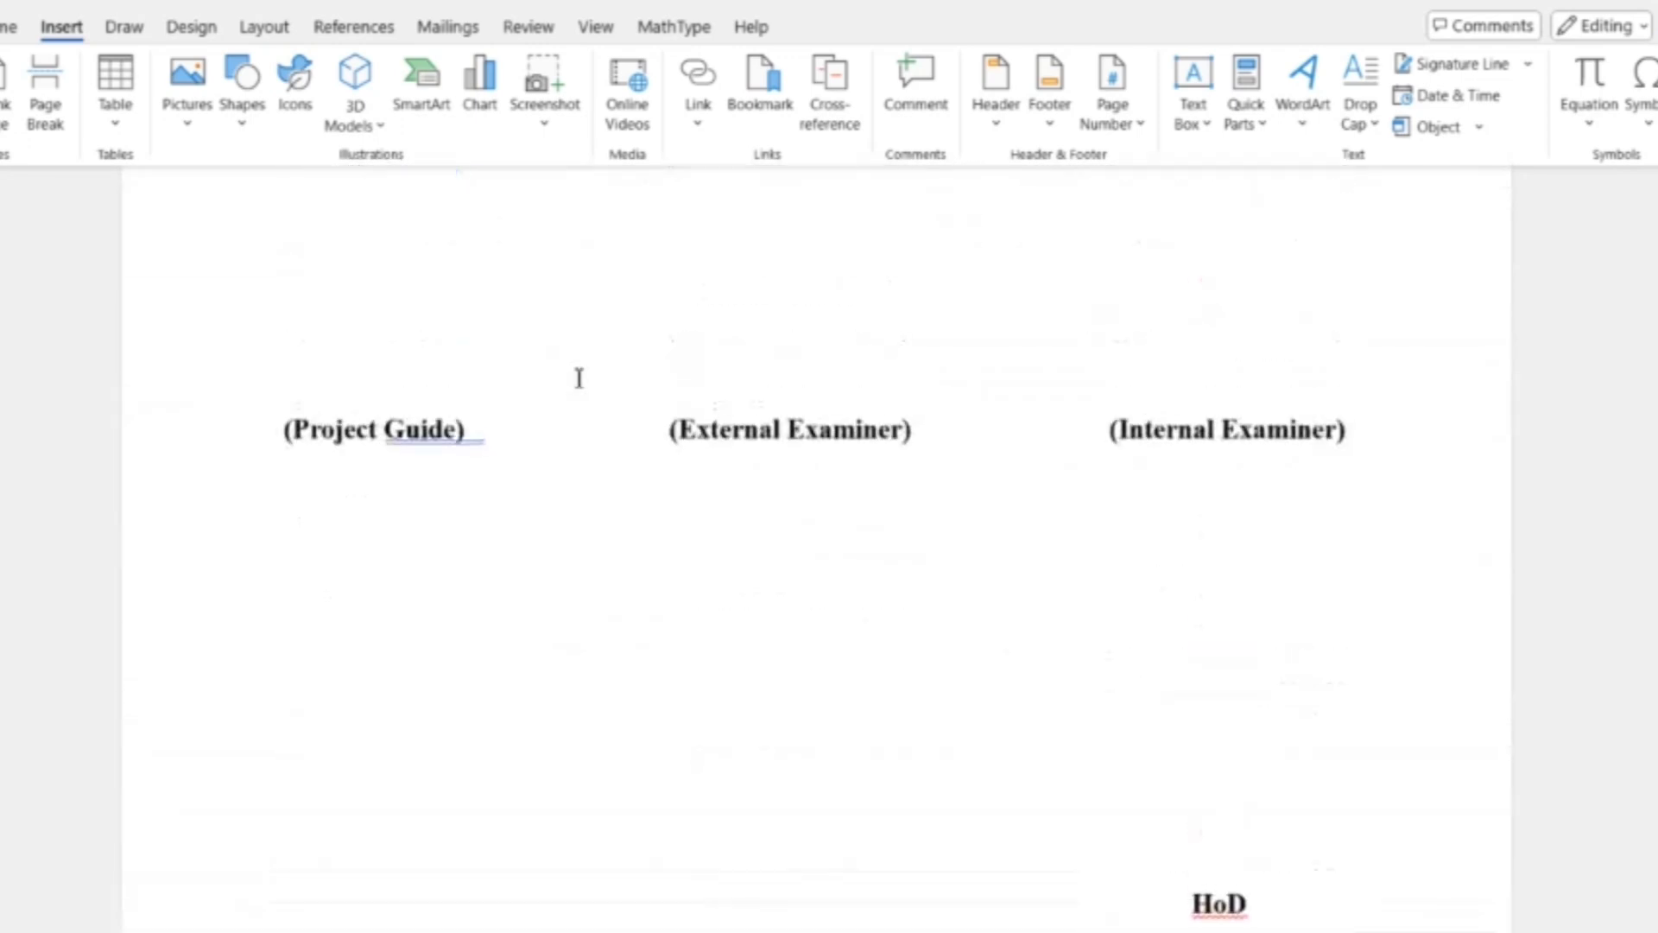
{"action": "scroll", "coordinate": [579, 378], "scroll_direction": "up", "scroll_amount": 20}
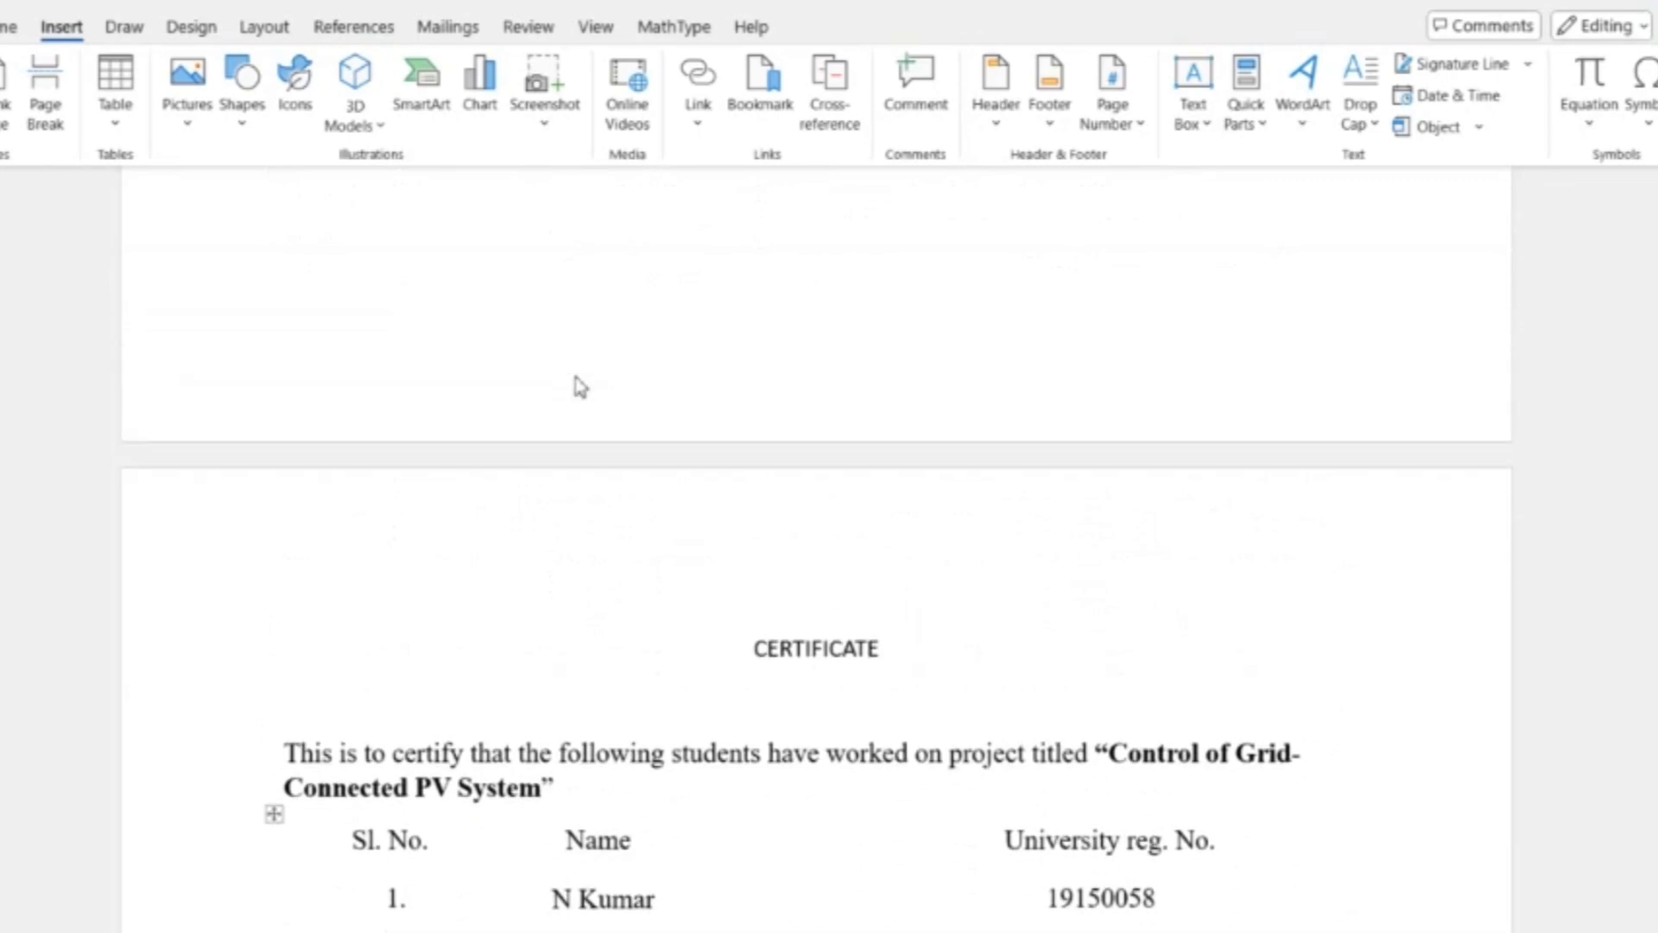
{"action": "scroll", "coordinate": [579, 378], "scroll_direction": "up", "scroll_amount": 20}
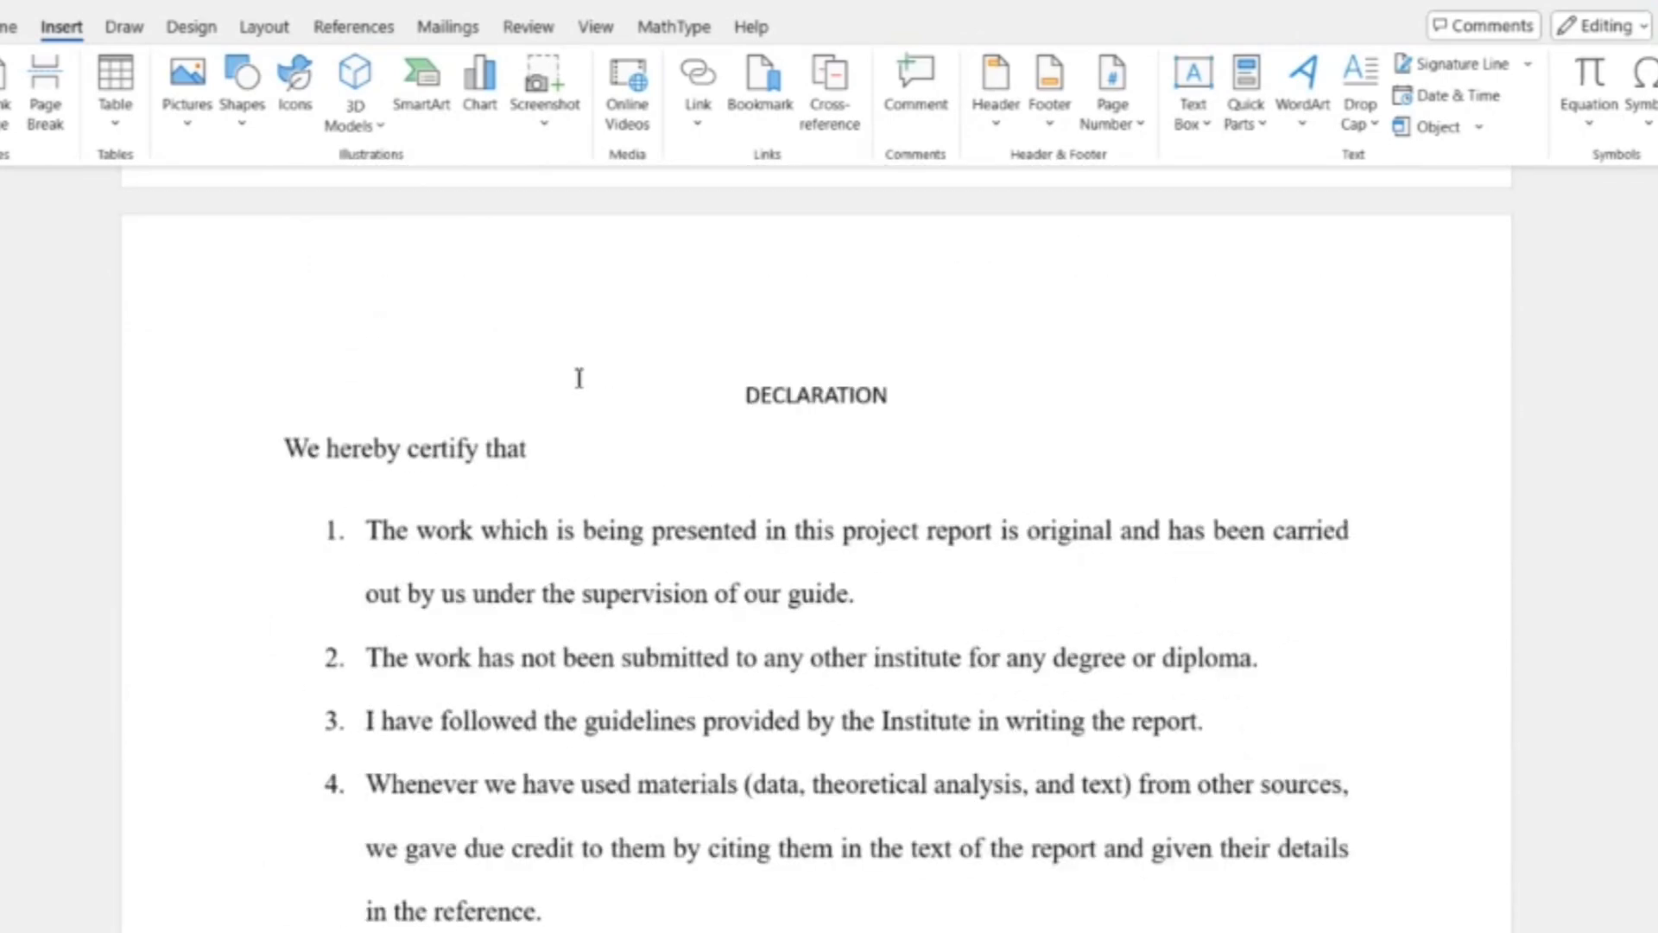
Step: Apply the Heading 1 style to the DECLARATION title
{"action": "scroll", "coordinate": [579, 378], "scroll_direction": "down", "scroll_amount": 15}
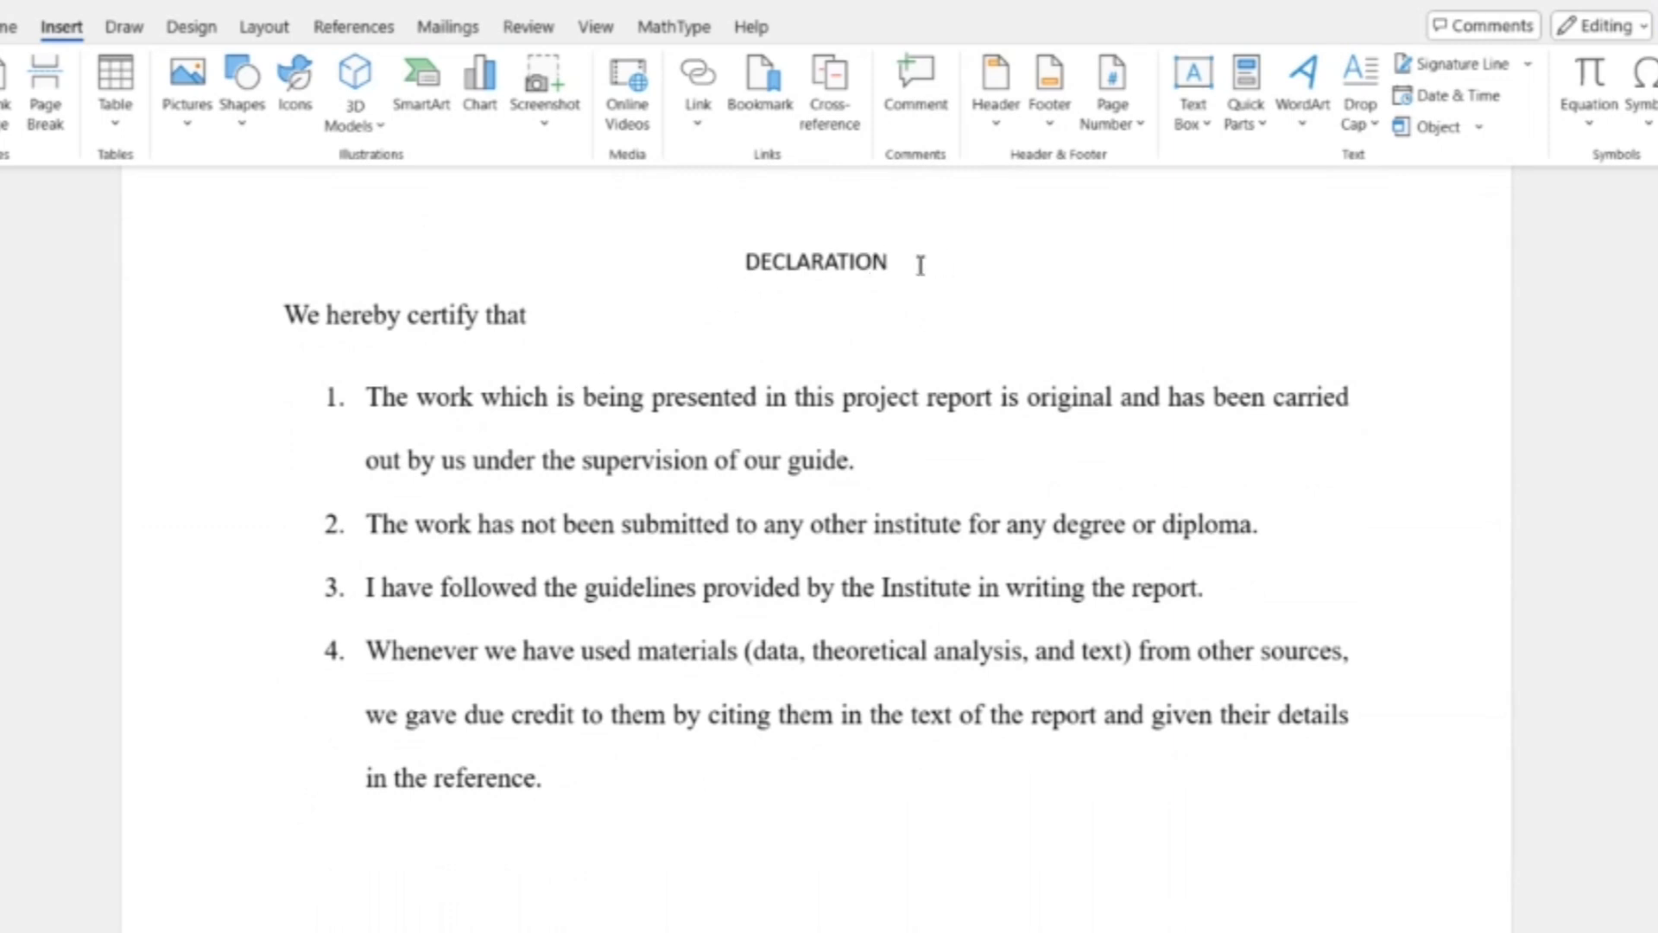
{"action": "left_click_drag", "start_coordinate": [920, 265], "coordinate": [743, 263]}
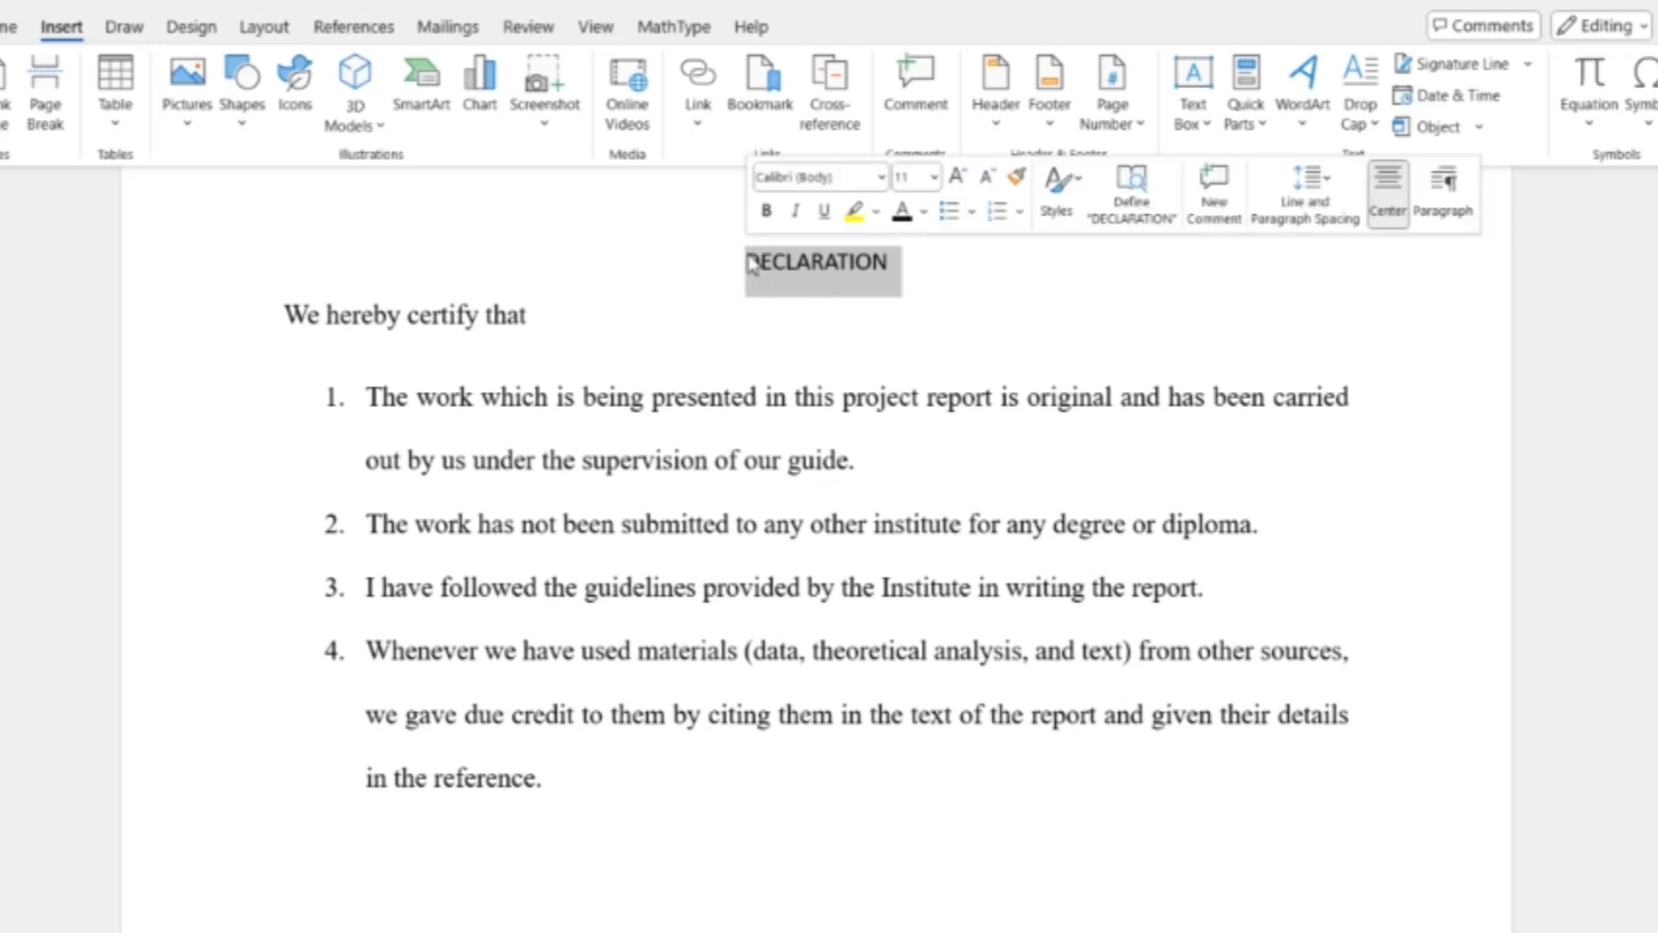
{"action": "left_click", "coordinate": [356, 29]}
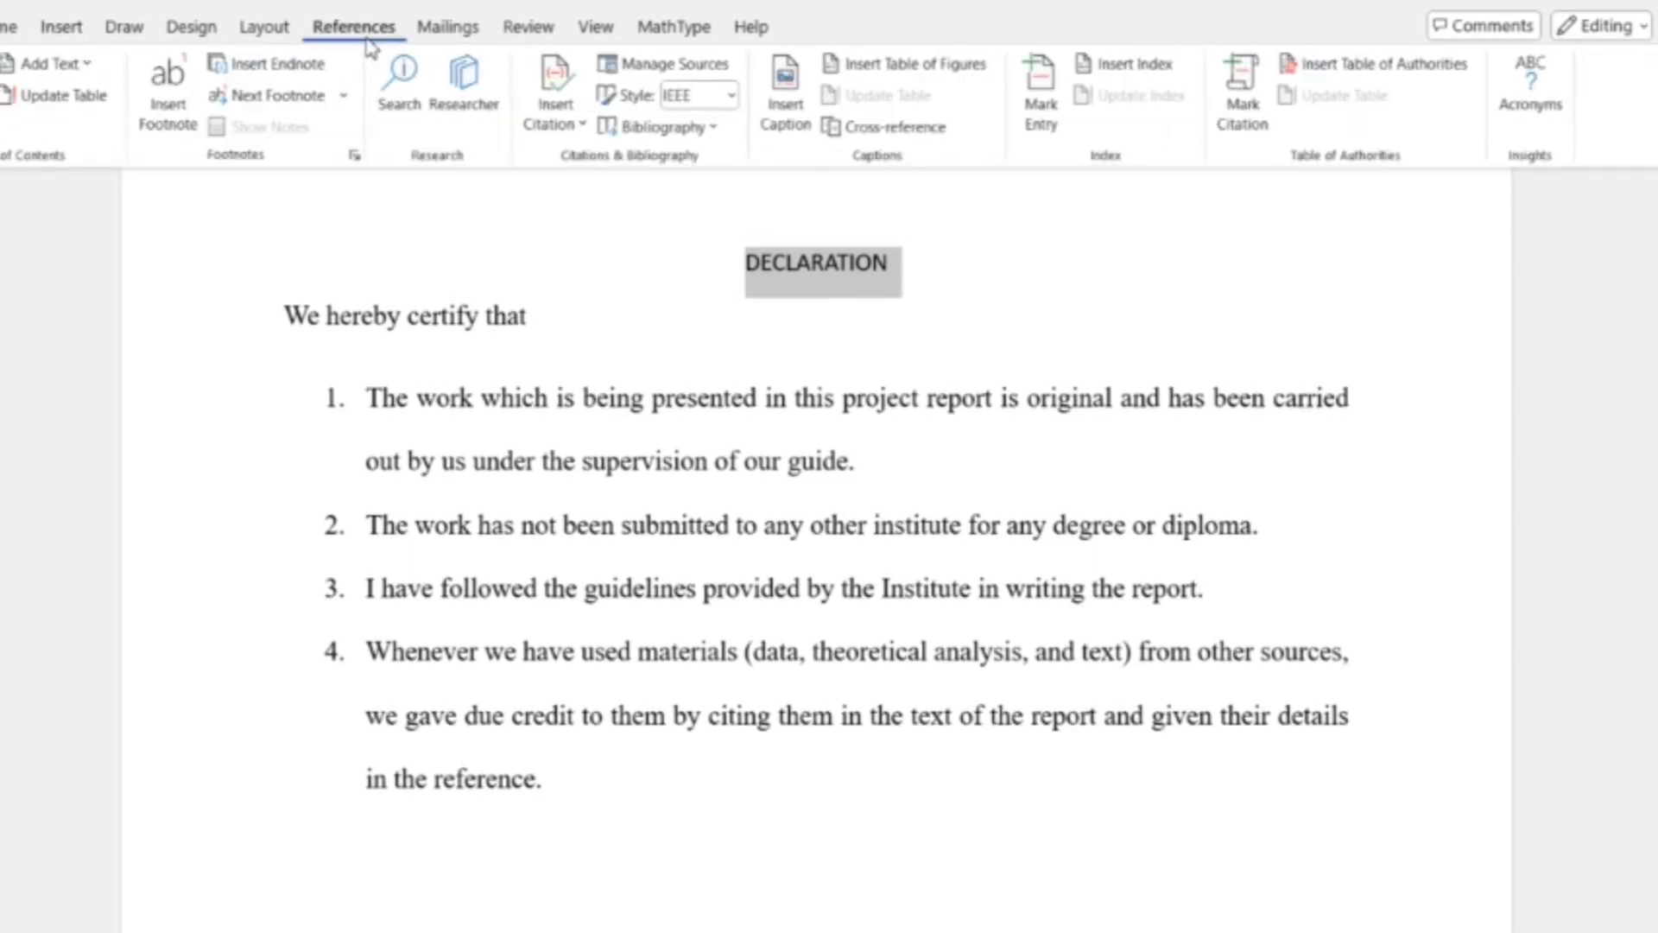
{"action": "left_click", "coordinate": [13, 28]}
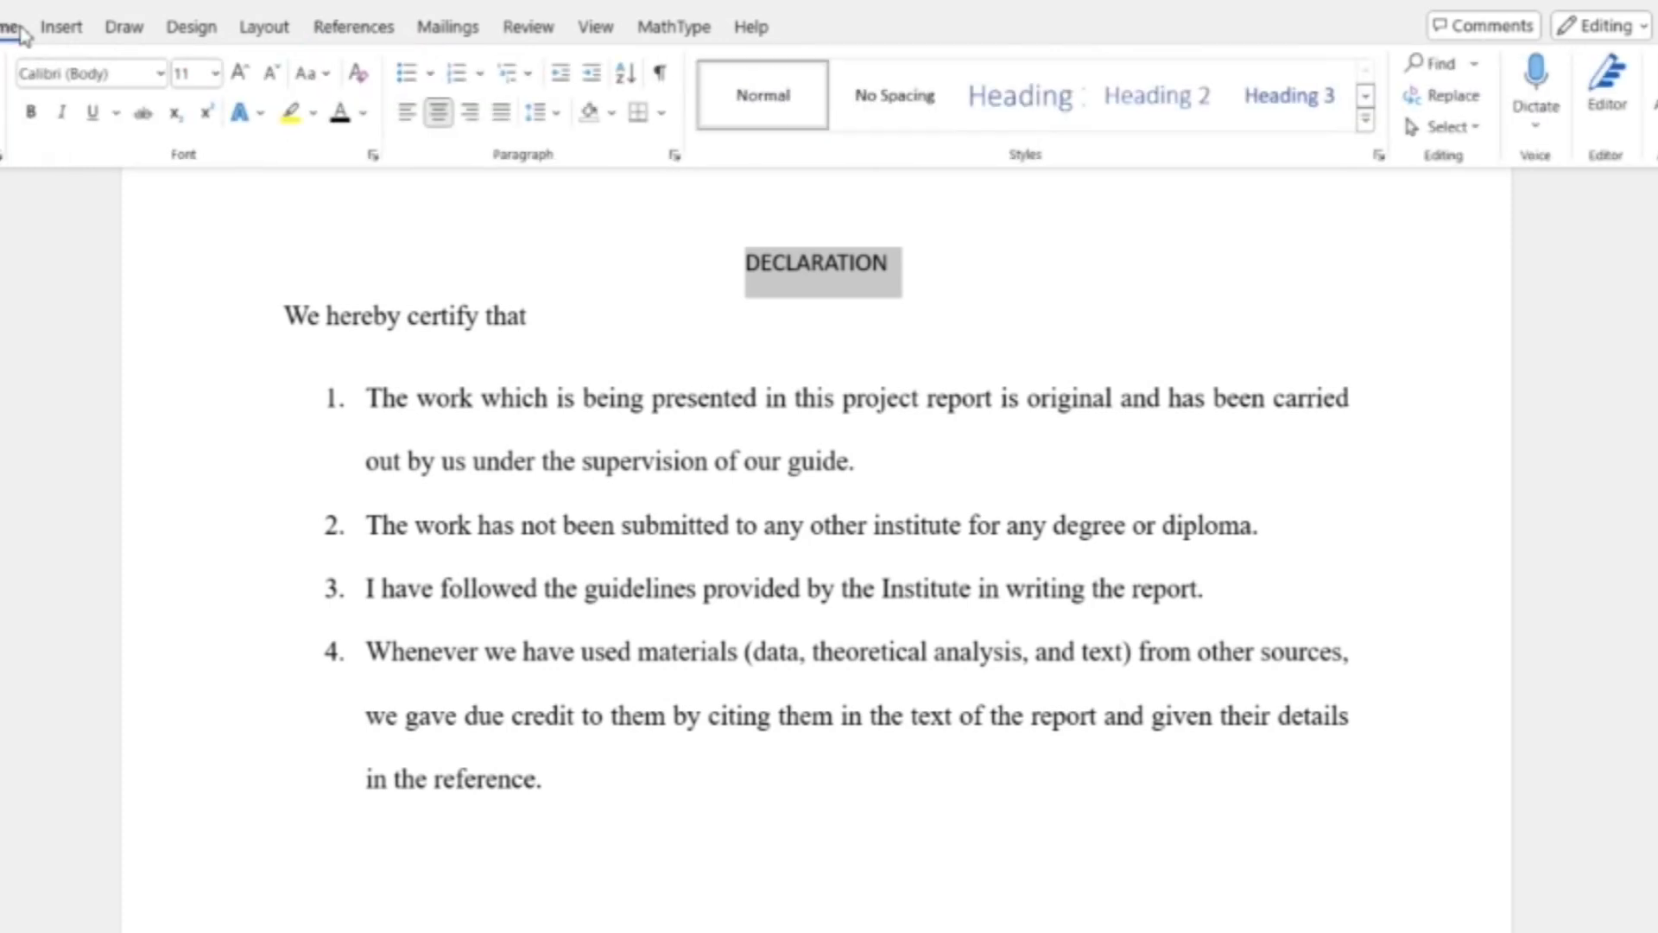
{"action": "left_click", "coordinate": [1011, 109]}
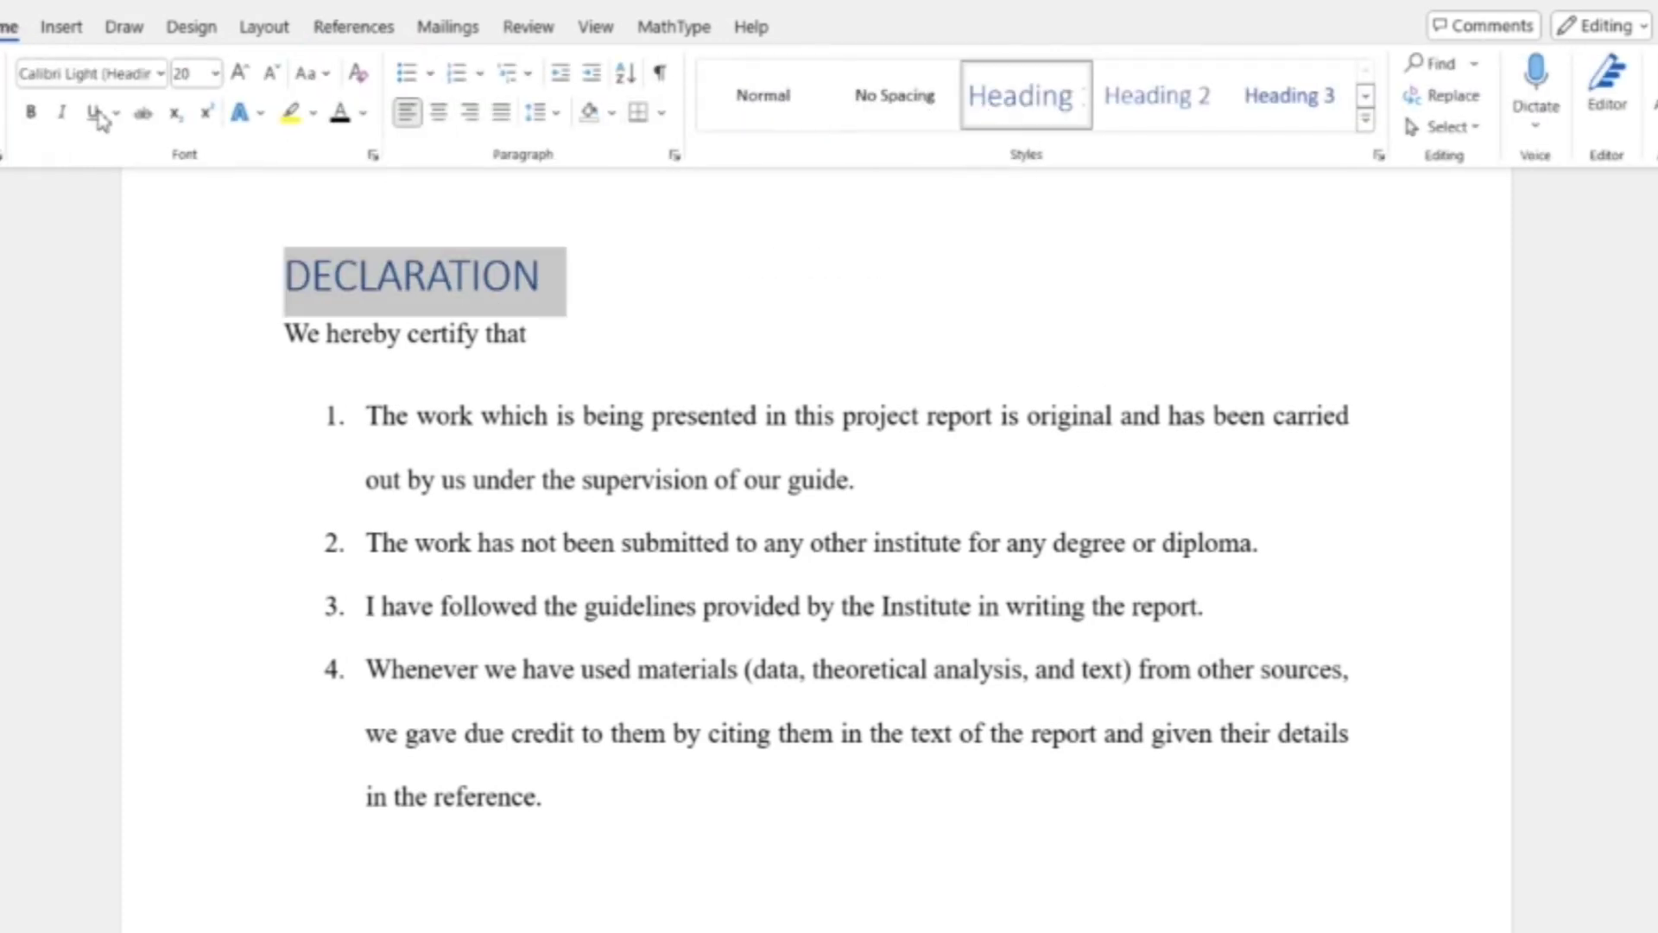
Step: Format the DECLARATION heading as bold, black, 16 pt Times New Roman and centre it
{"action": "left_click", "coordinate": [38, 117]}
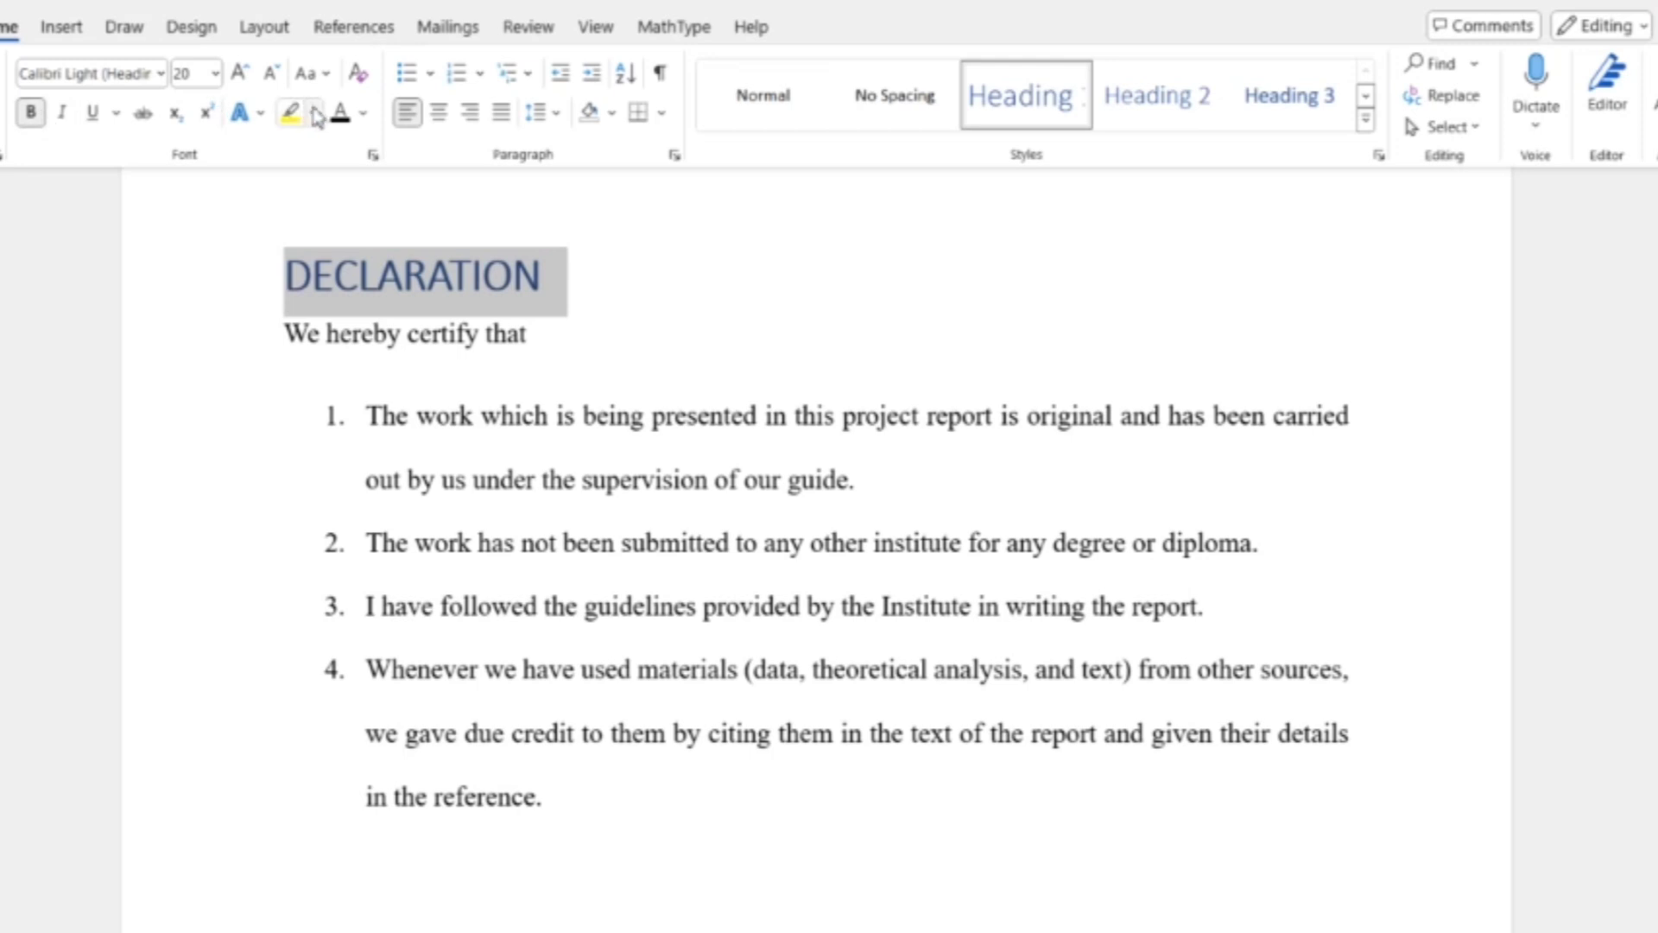
{"action": "left_click", "coordinate": [339, 114]}
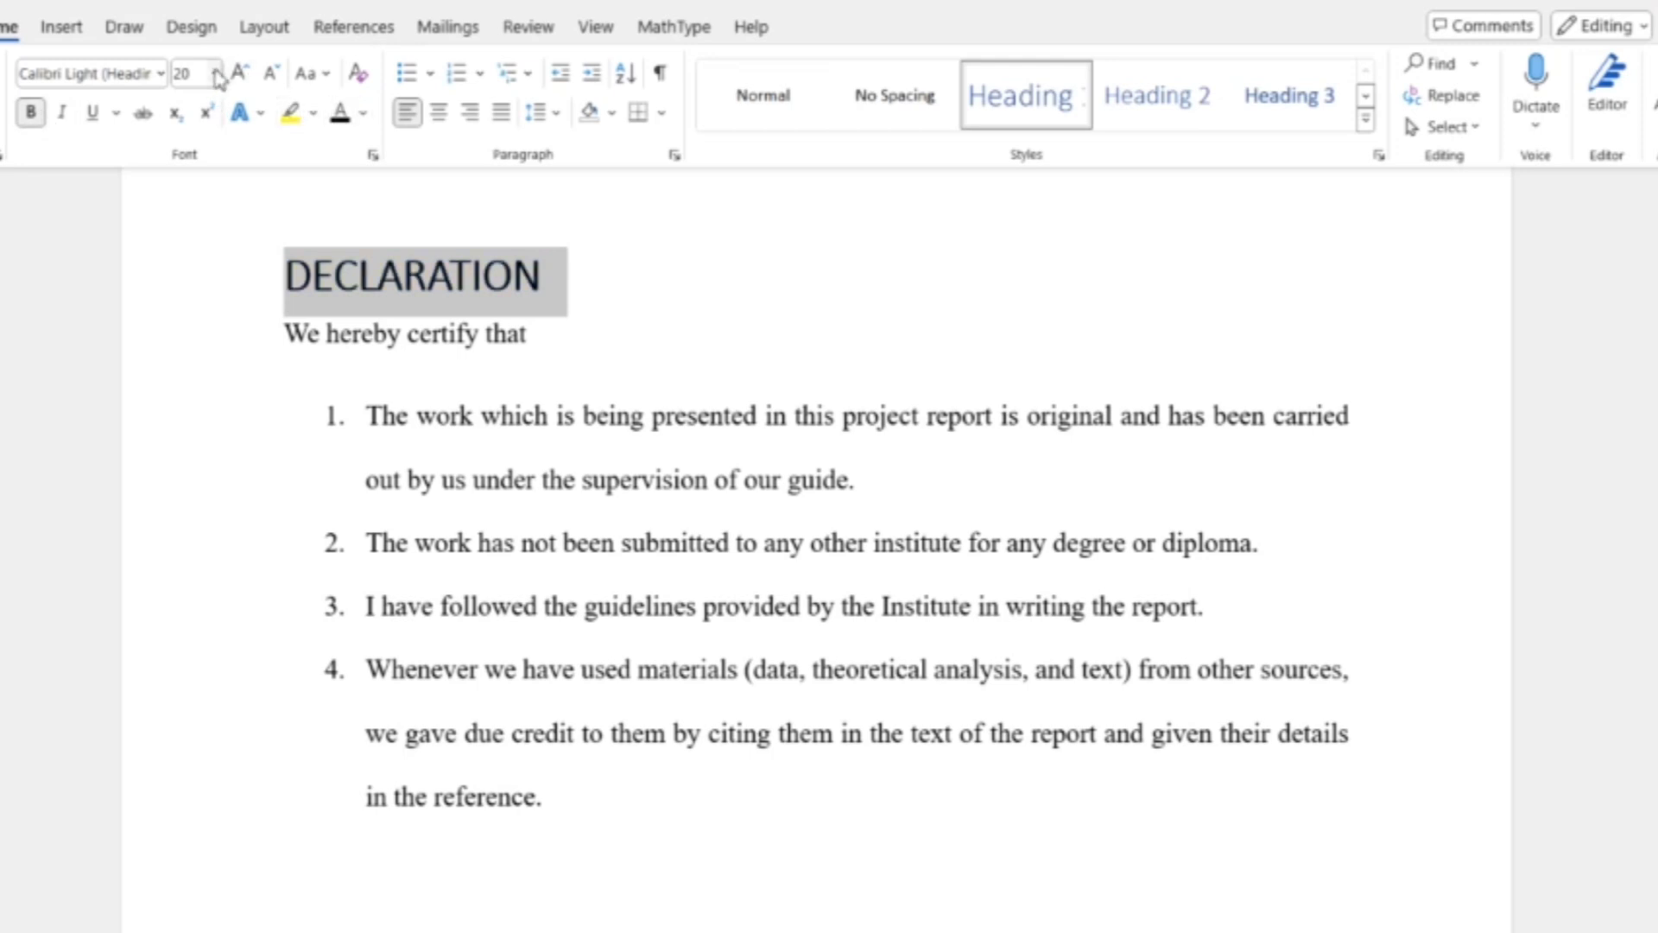
{"action": "left_click", "coordinate": [215, 75]}
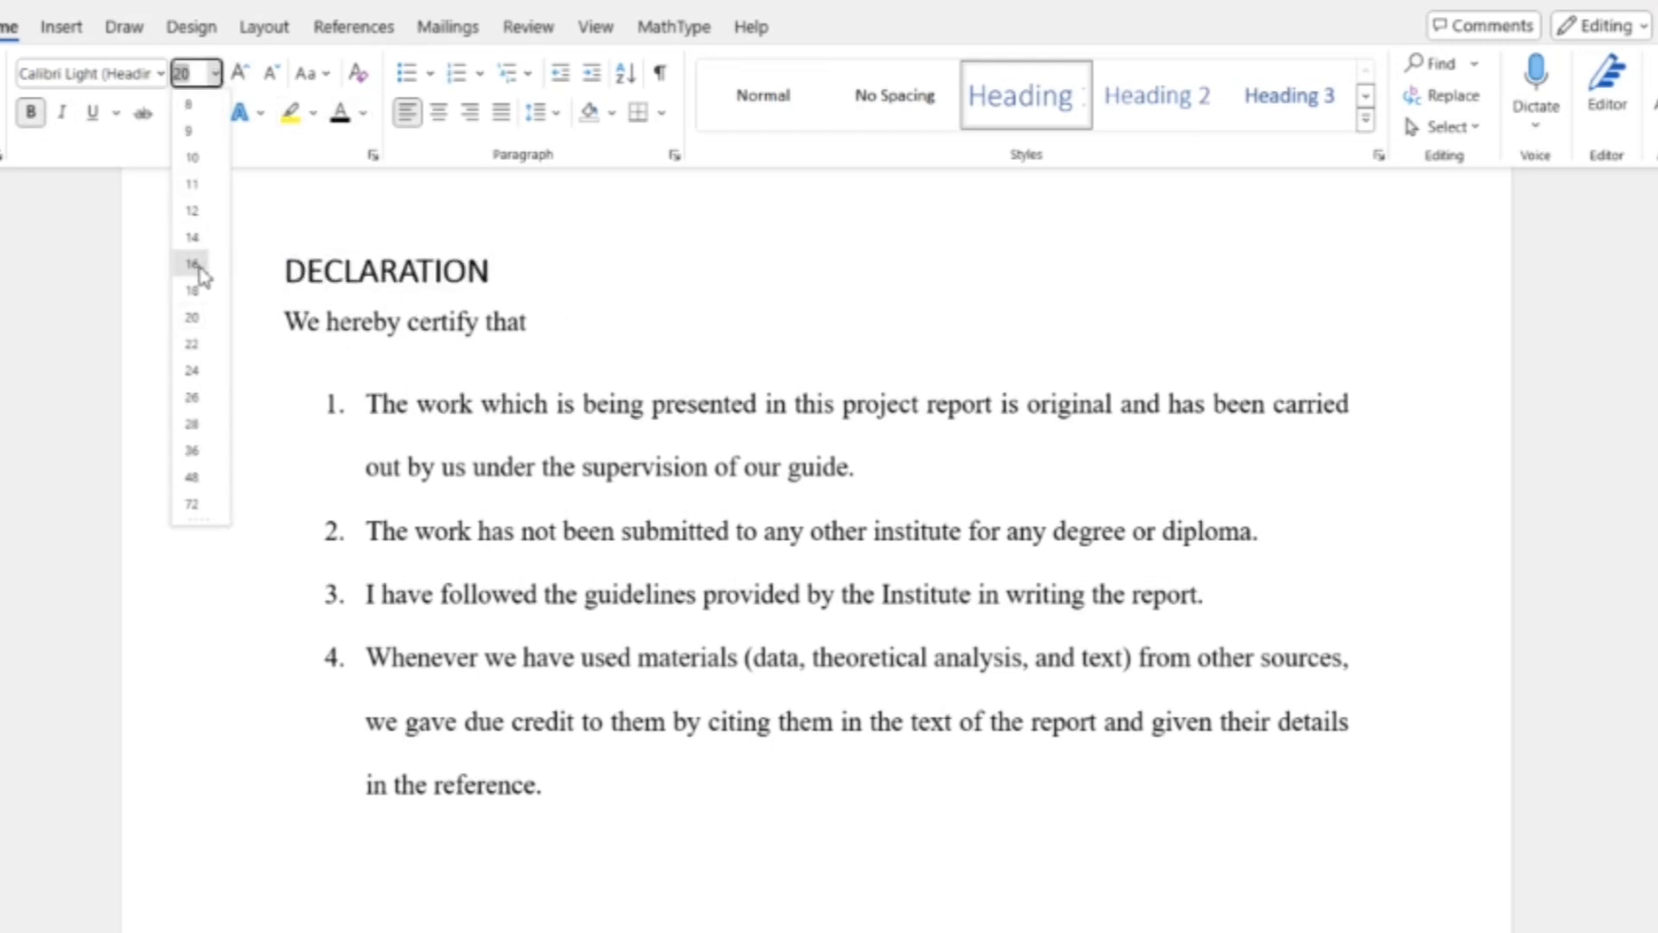
{"action": "left_click", "coordinate": [200, 268]}
{"action": "left_click", "coordinate": [161, 75]}
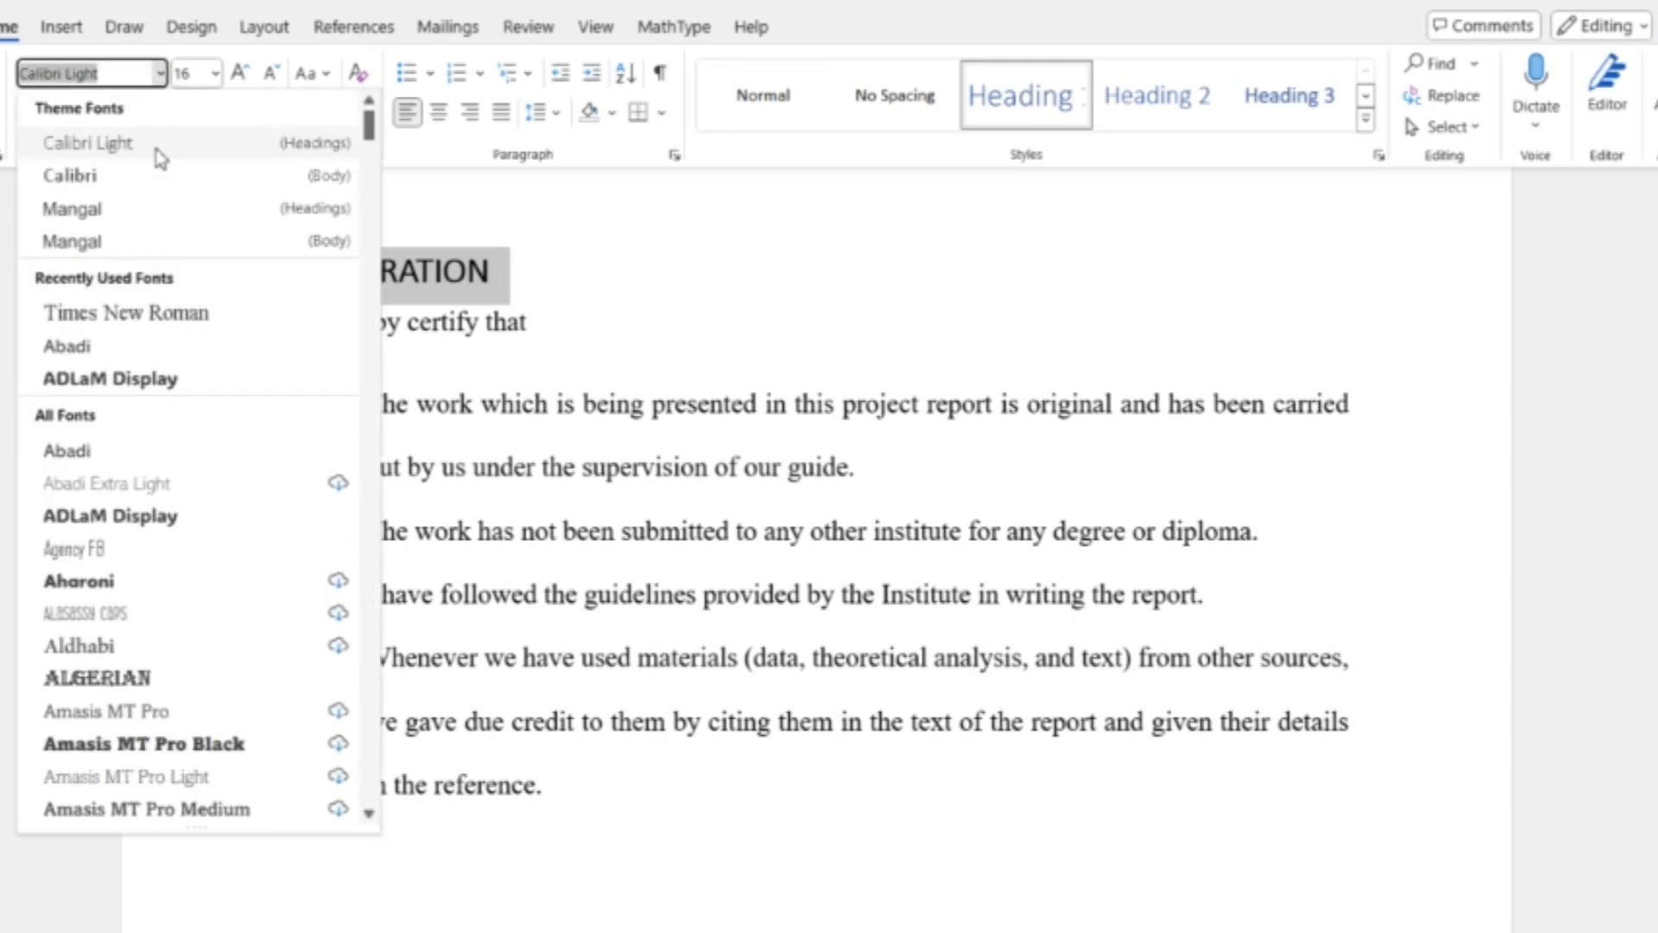
{"action": "key", "text": "Escape"}
{"action": "left_click", "coordinate": [126, 306]}
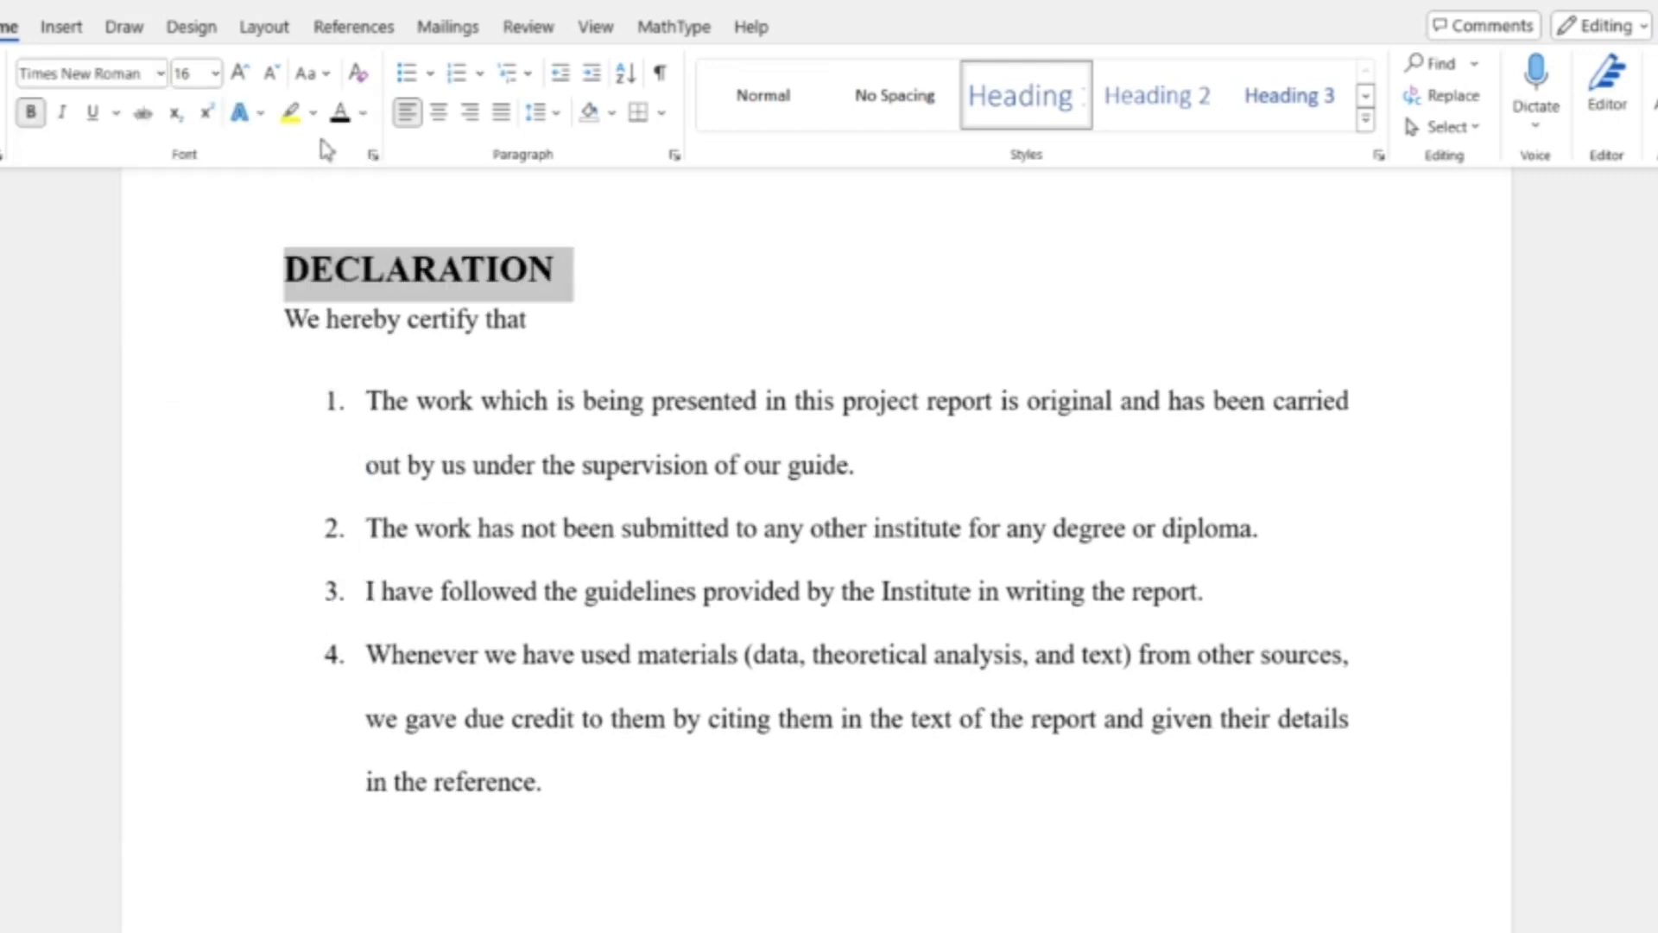
{"action": "left_click", "coordinate": [438, 113]}
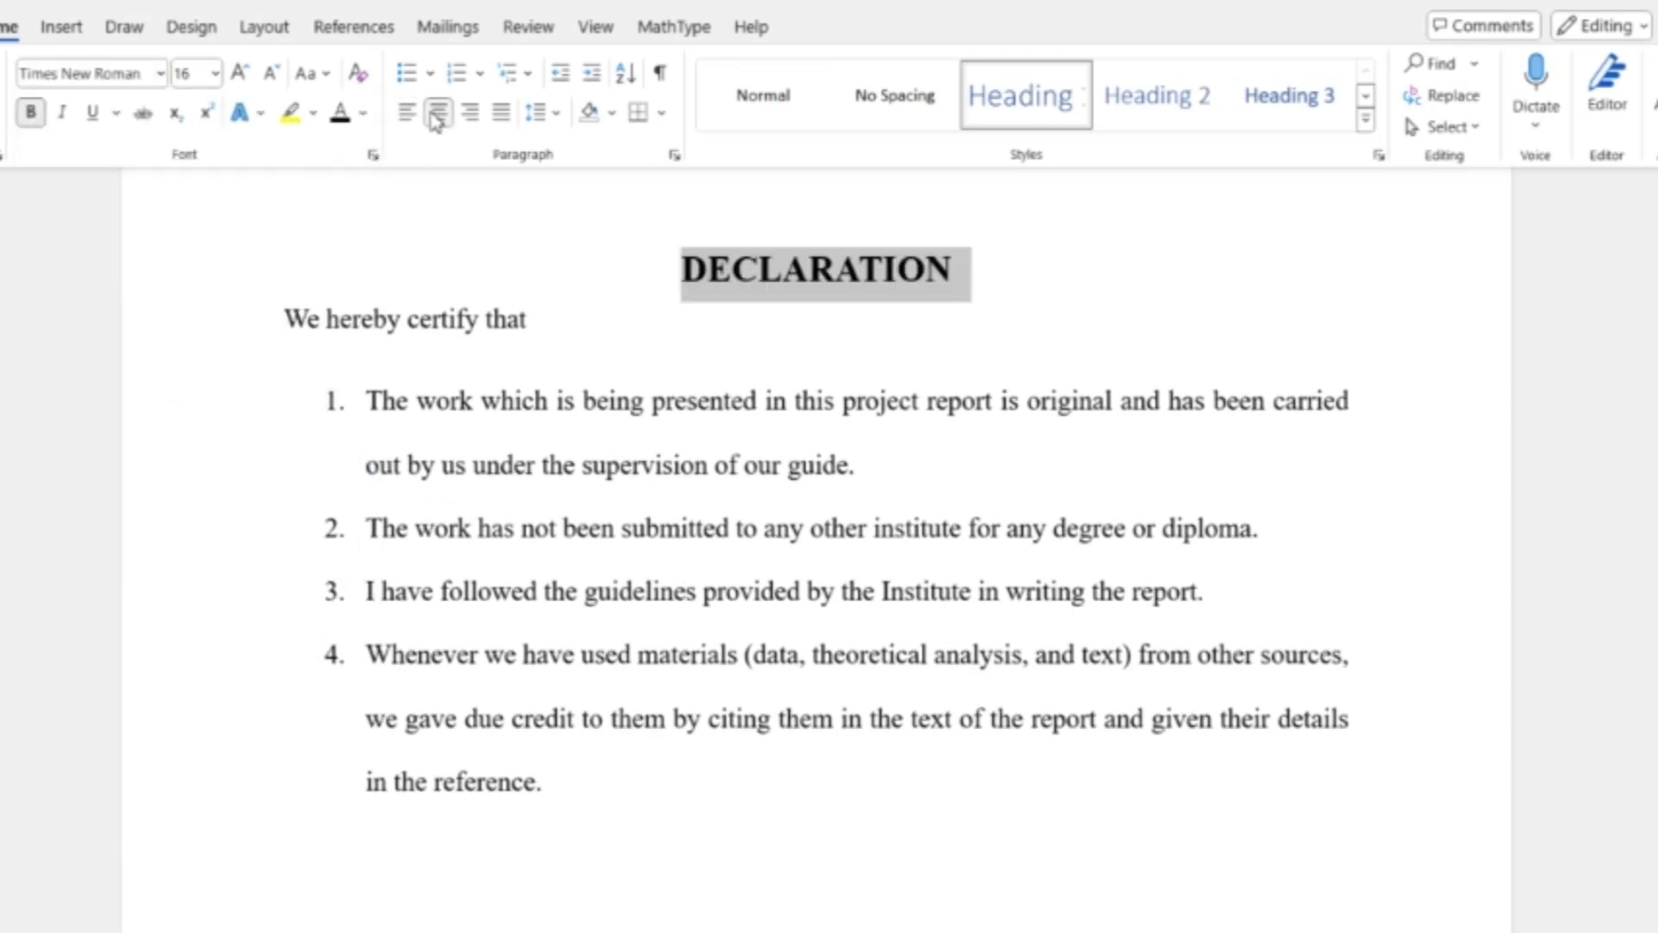
{"action": "left_click", "coordinate": [712, 336]}
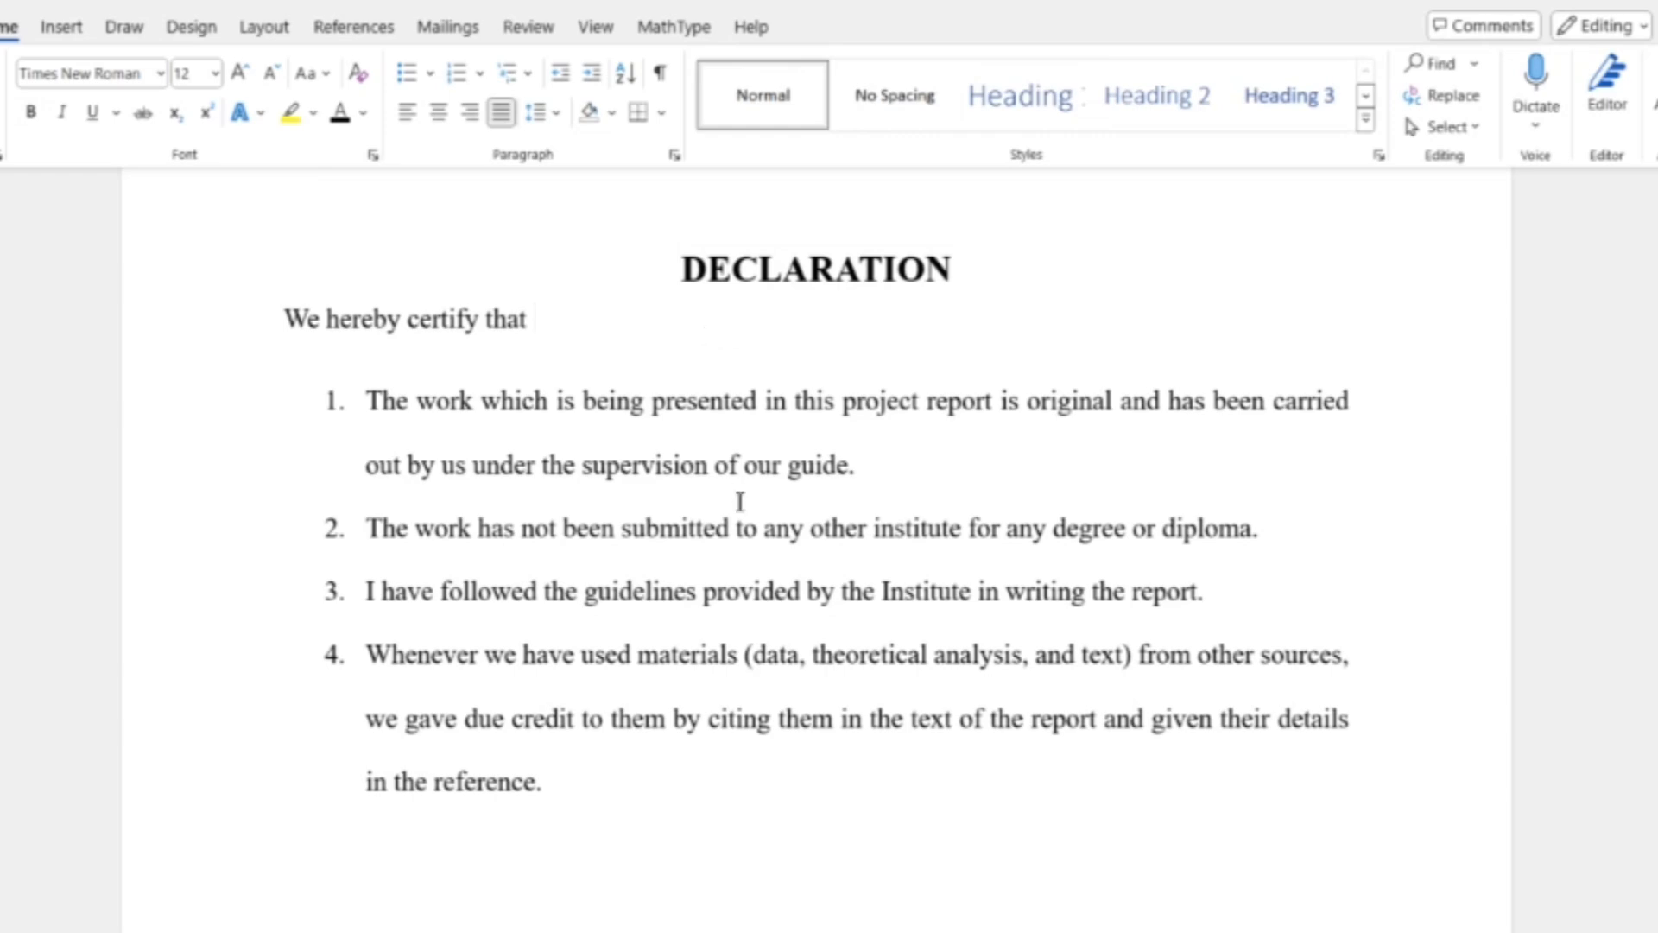
Step: Apply the Heading 1 style to the CERTIFICATE title
{"action": "scroll", "coordinate": [740, 502], "scroll_direction": "down", "scroll_amount": 8}
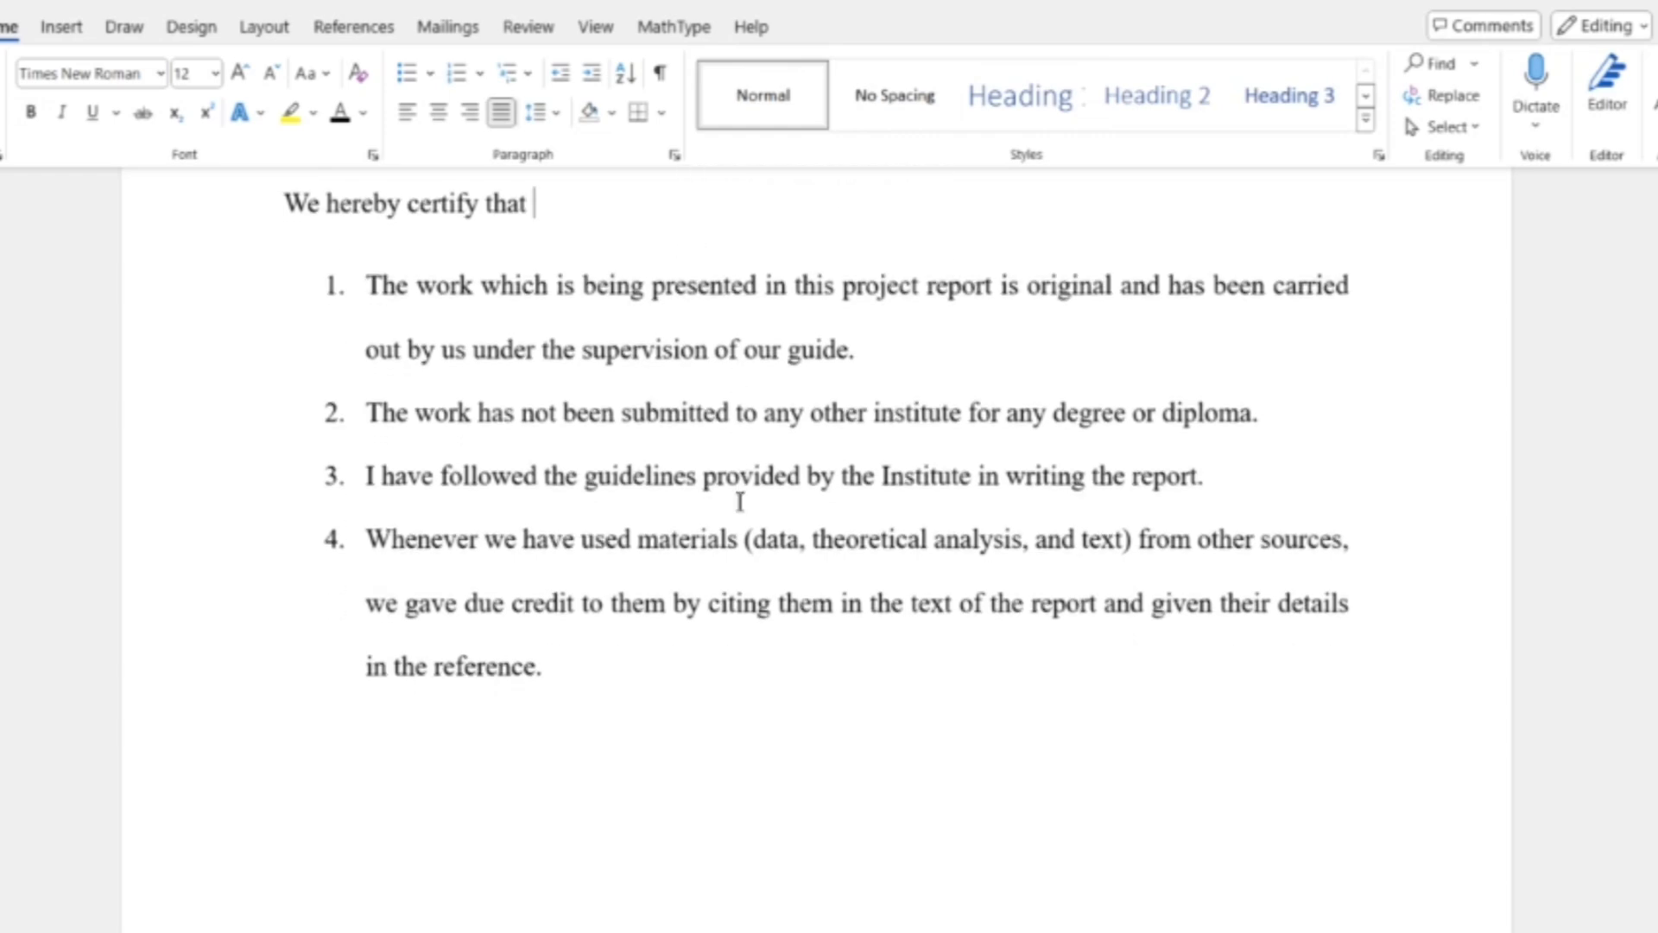
{"action": "scroll", "coordinate": [740, 498], "scroll_direction": "down", "scroll_amount": 15}
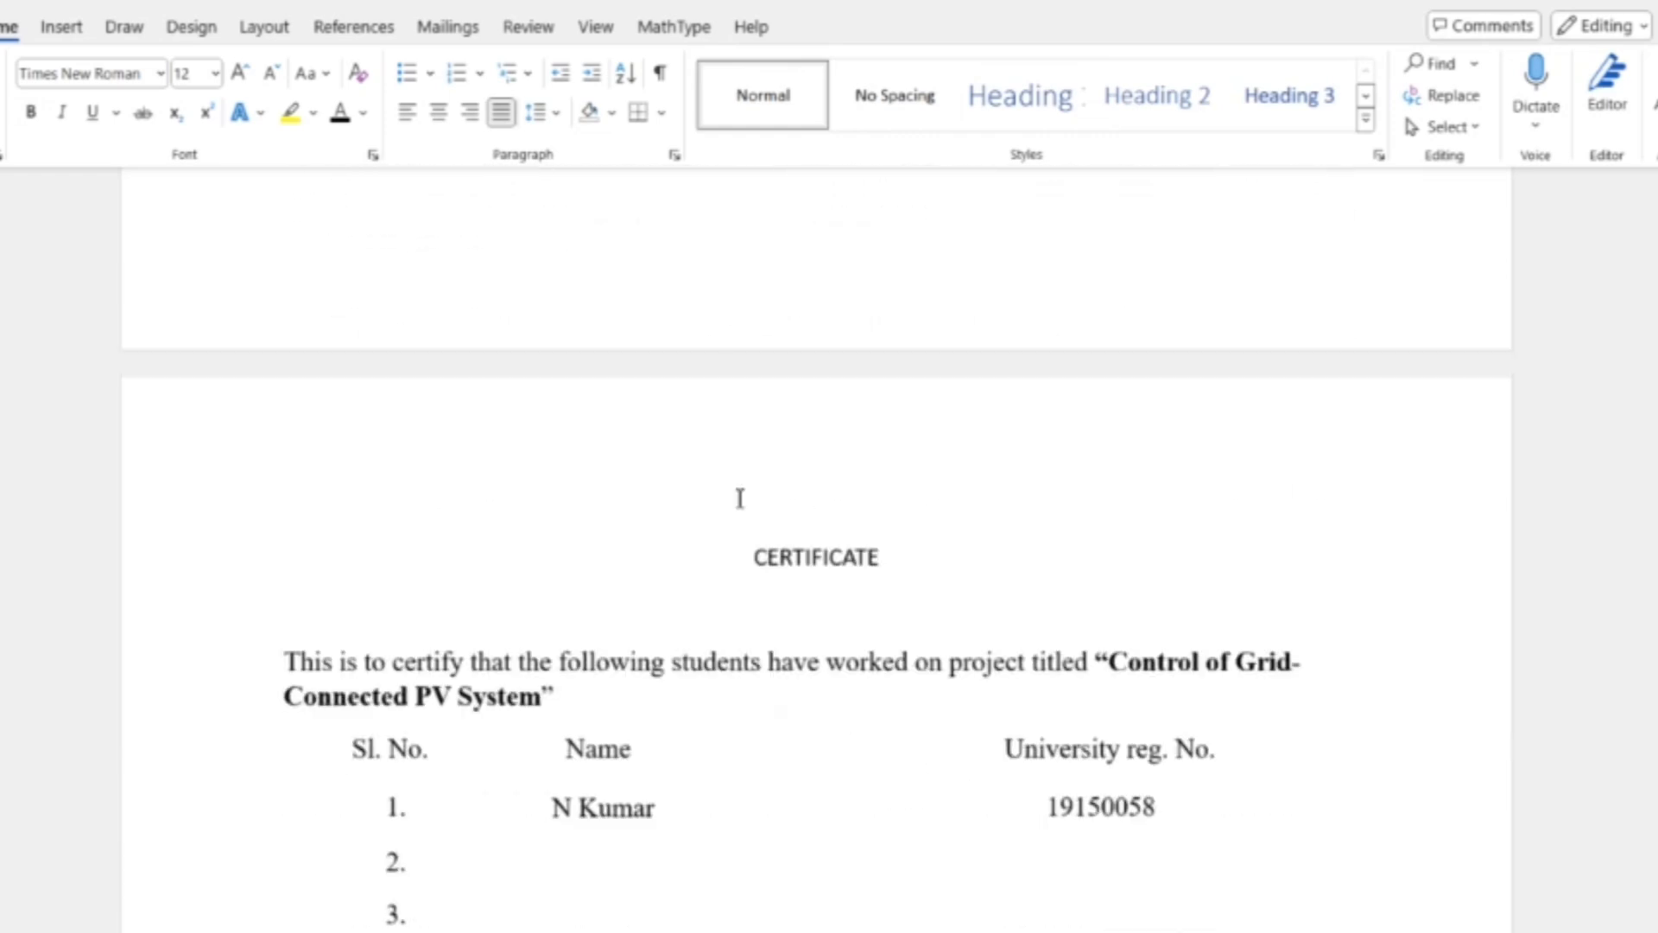
{"action": "left_click_drag", "start_coordinate": [894, 472], "coordinate": [744, 474]}
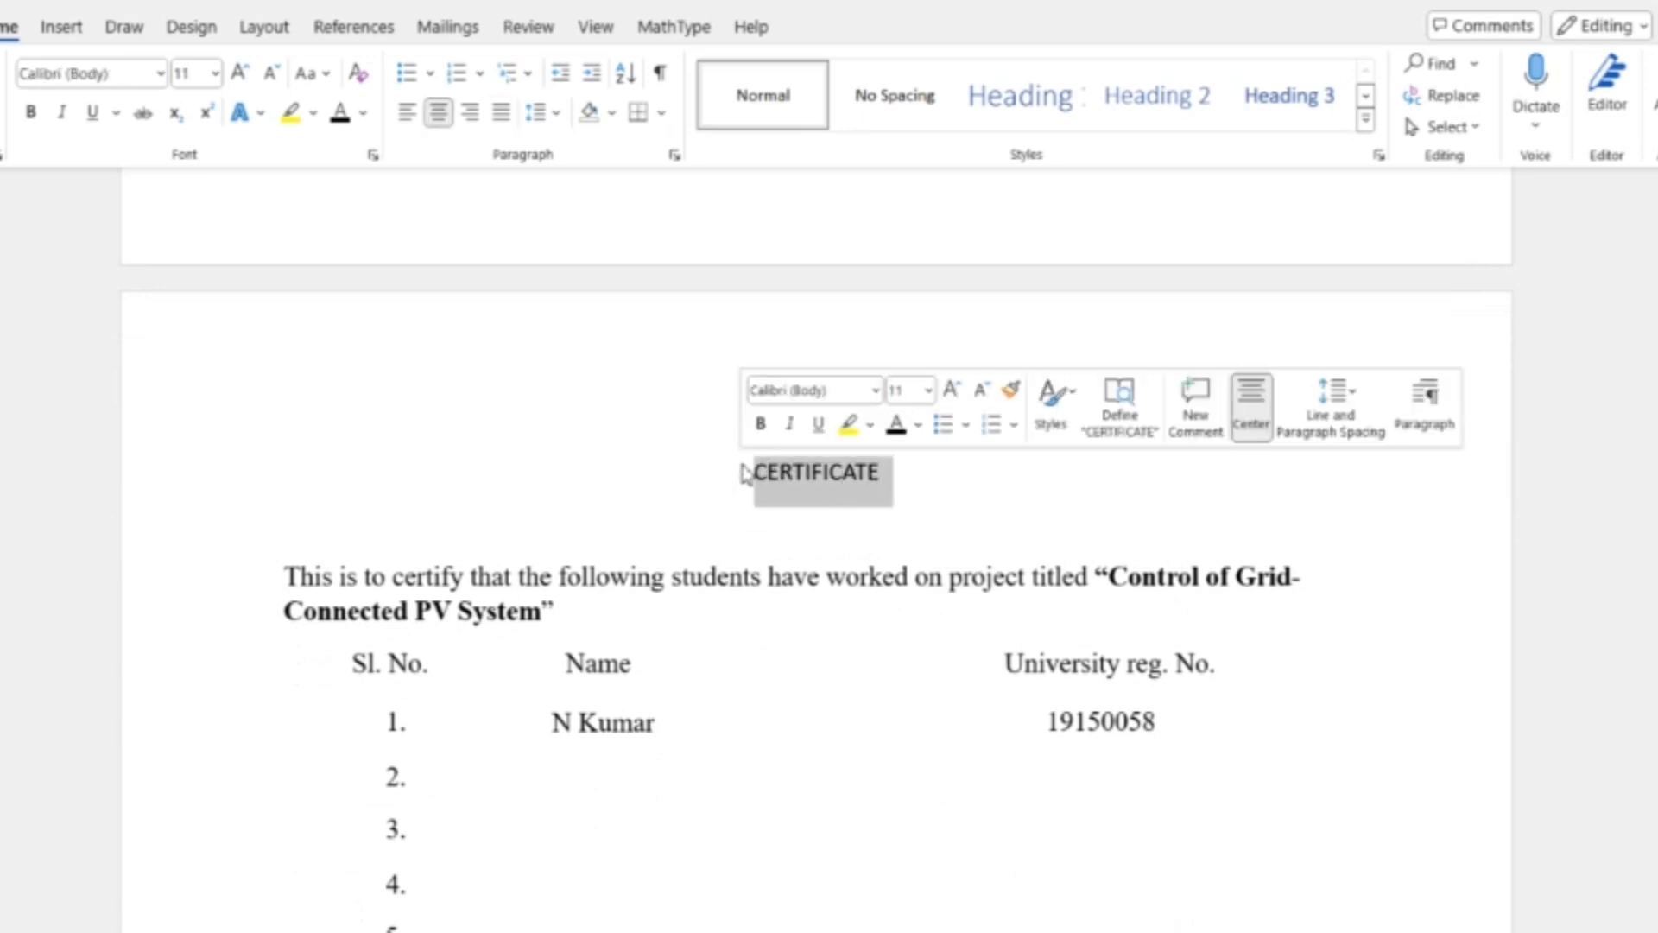
{"action": "left_click", "coordinate": [984, 115]}
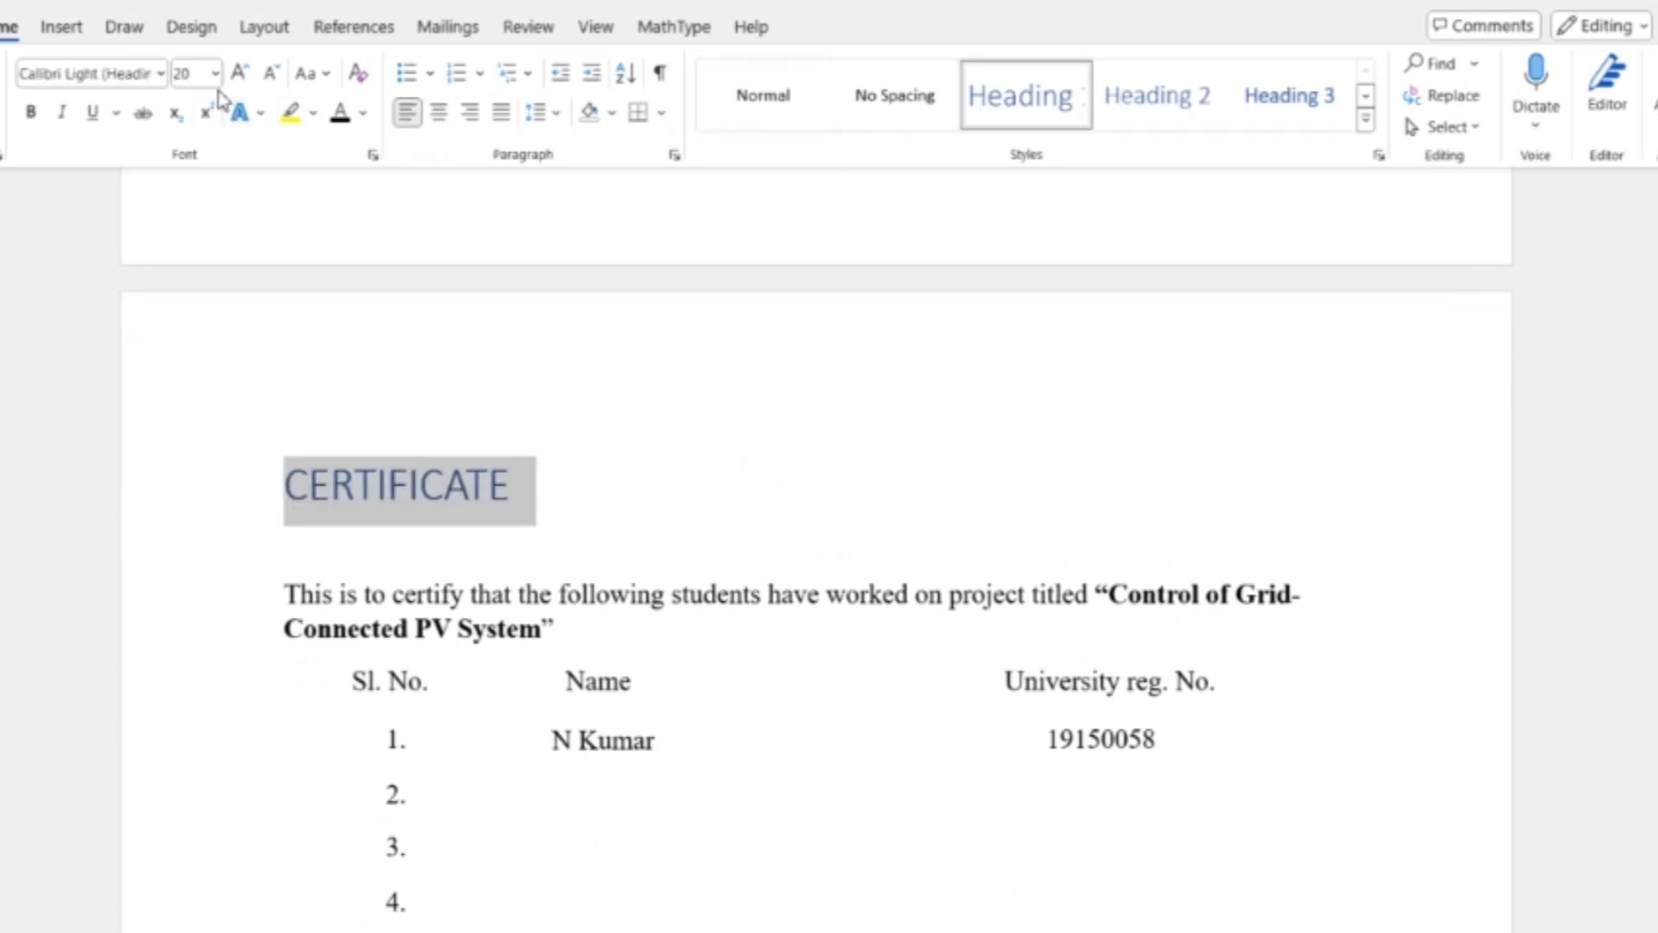
Step: Format the CERTIFICATE heading as bold, black, 16 pt Times New Roman and centre it
{"action": "left_click", "coordinate": [215, 74]}
{"action": "left_click", "coordinate": [208, 265]}
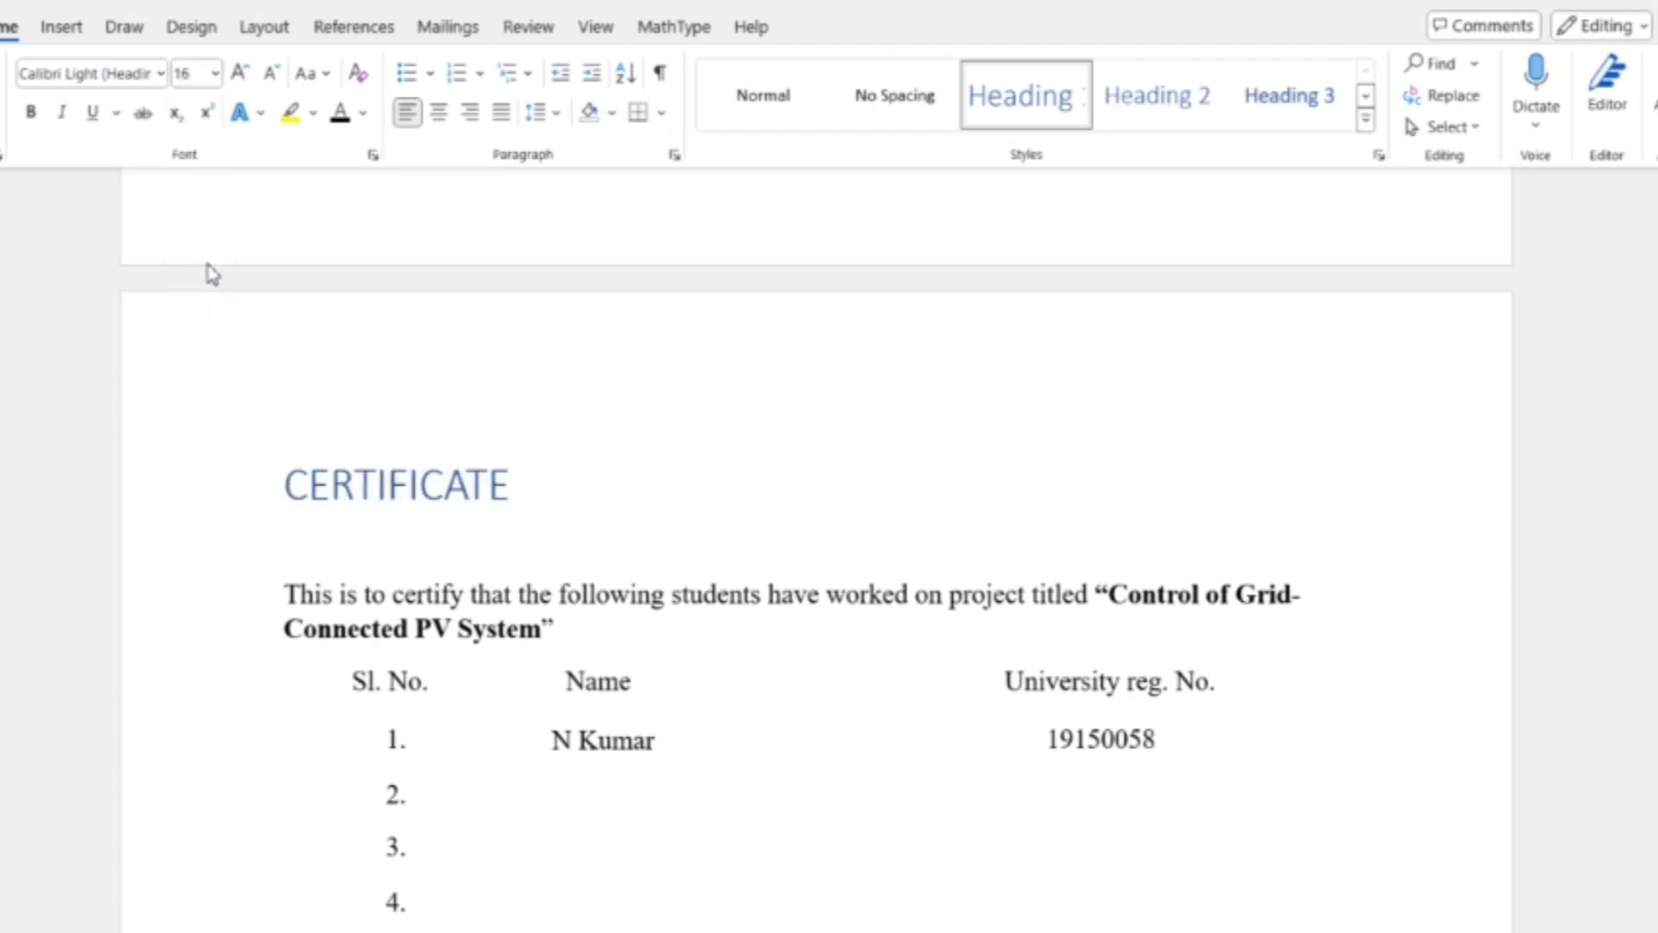
{"action": "left_click", "coordinate": [158, 76]}
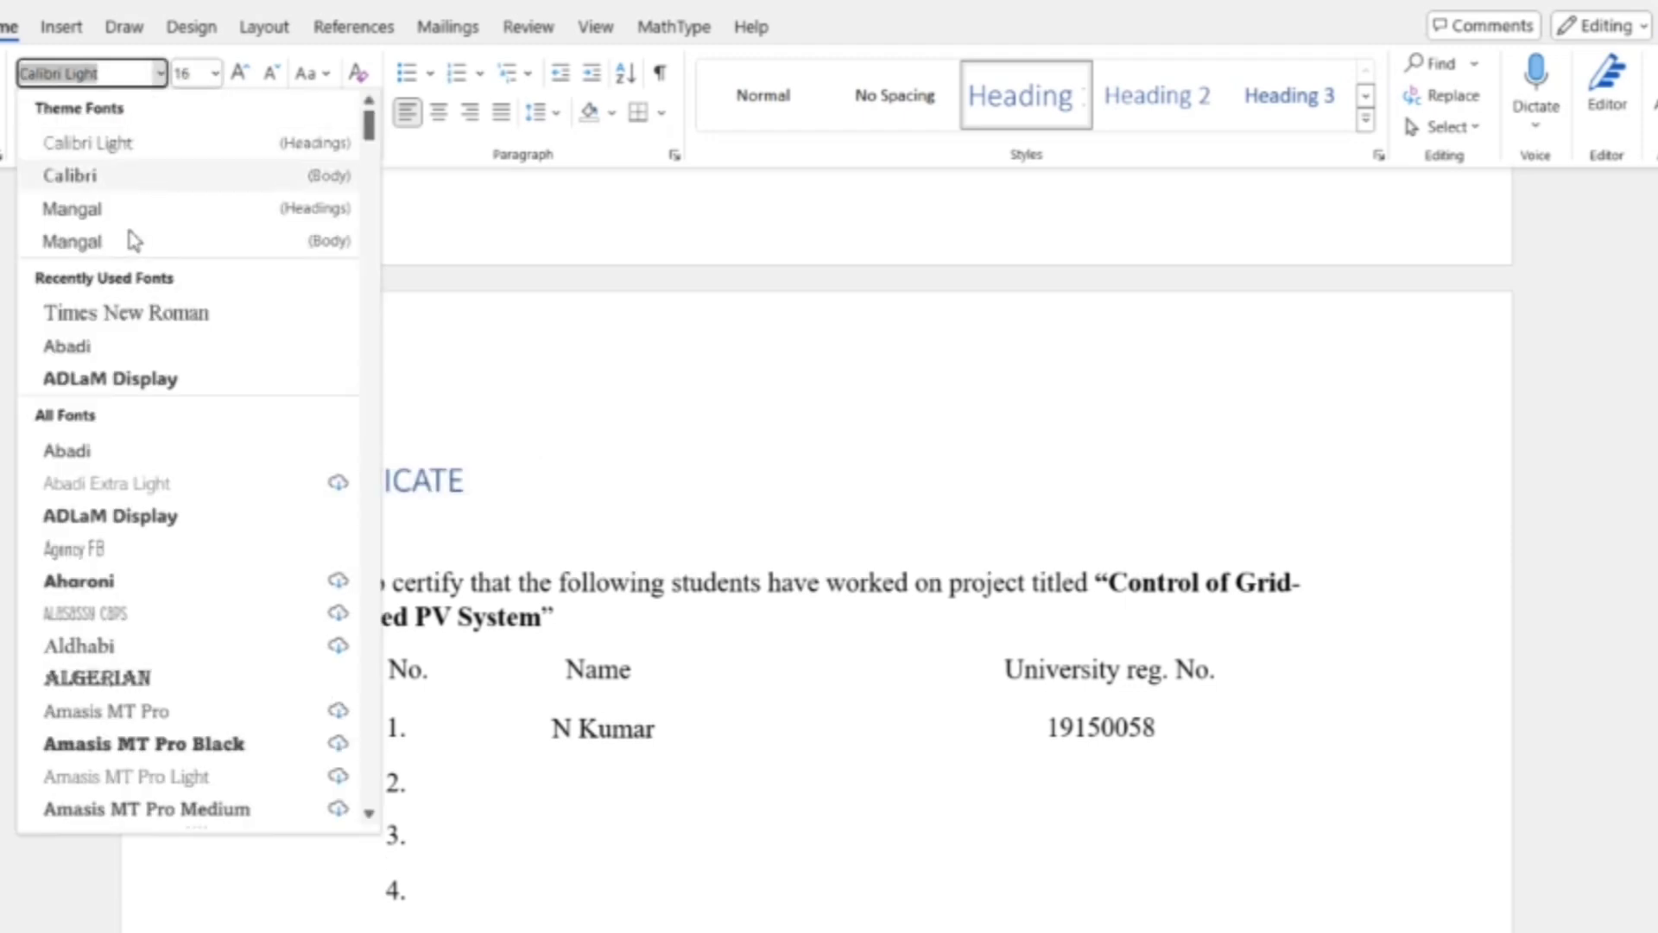
{"action": "left_click", "coordinate": [112, 312]}
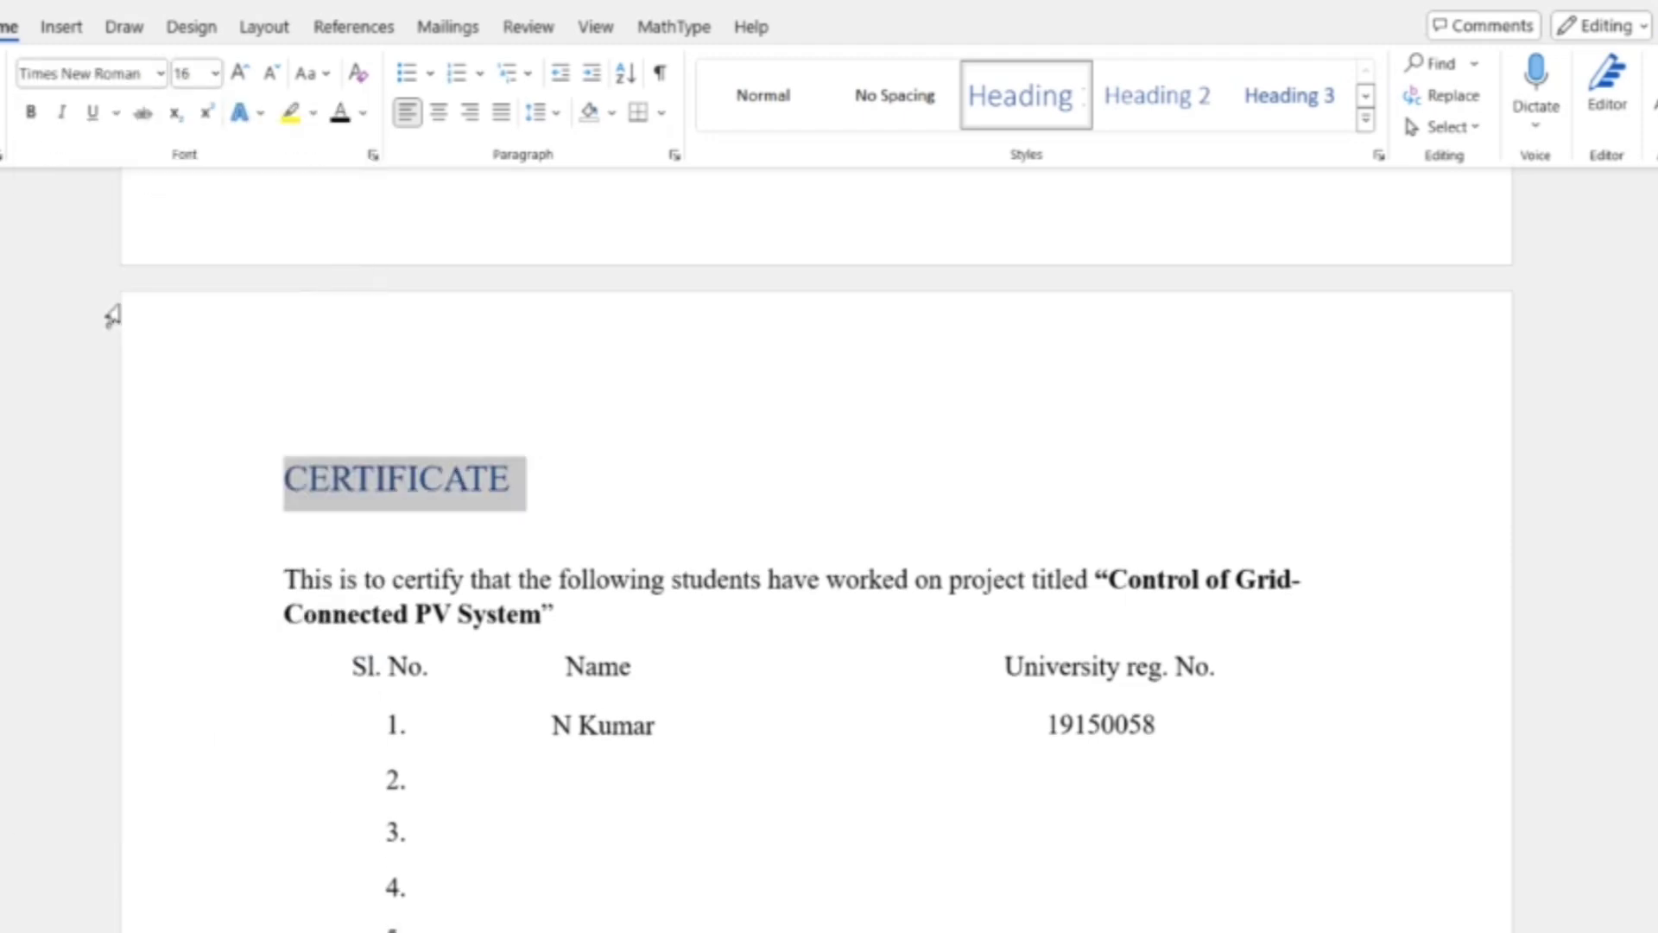
{"action": "left_click", "coordinate": [339, 115]}
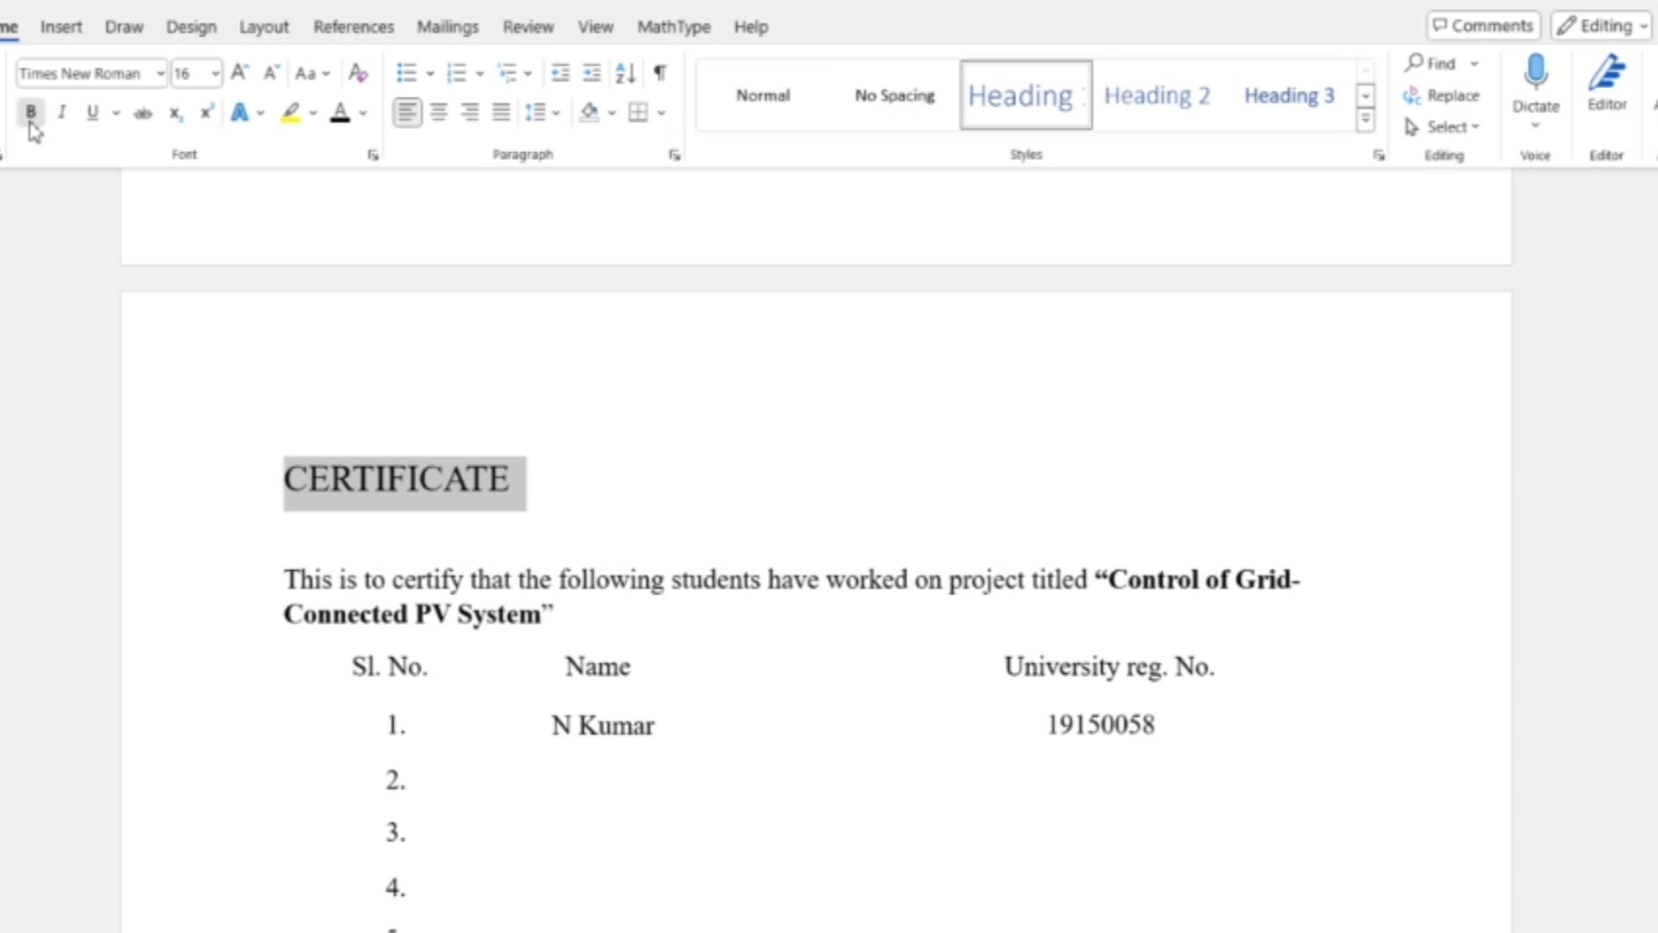
{"action": "left_click", "coordinate": [31, 113]}
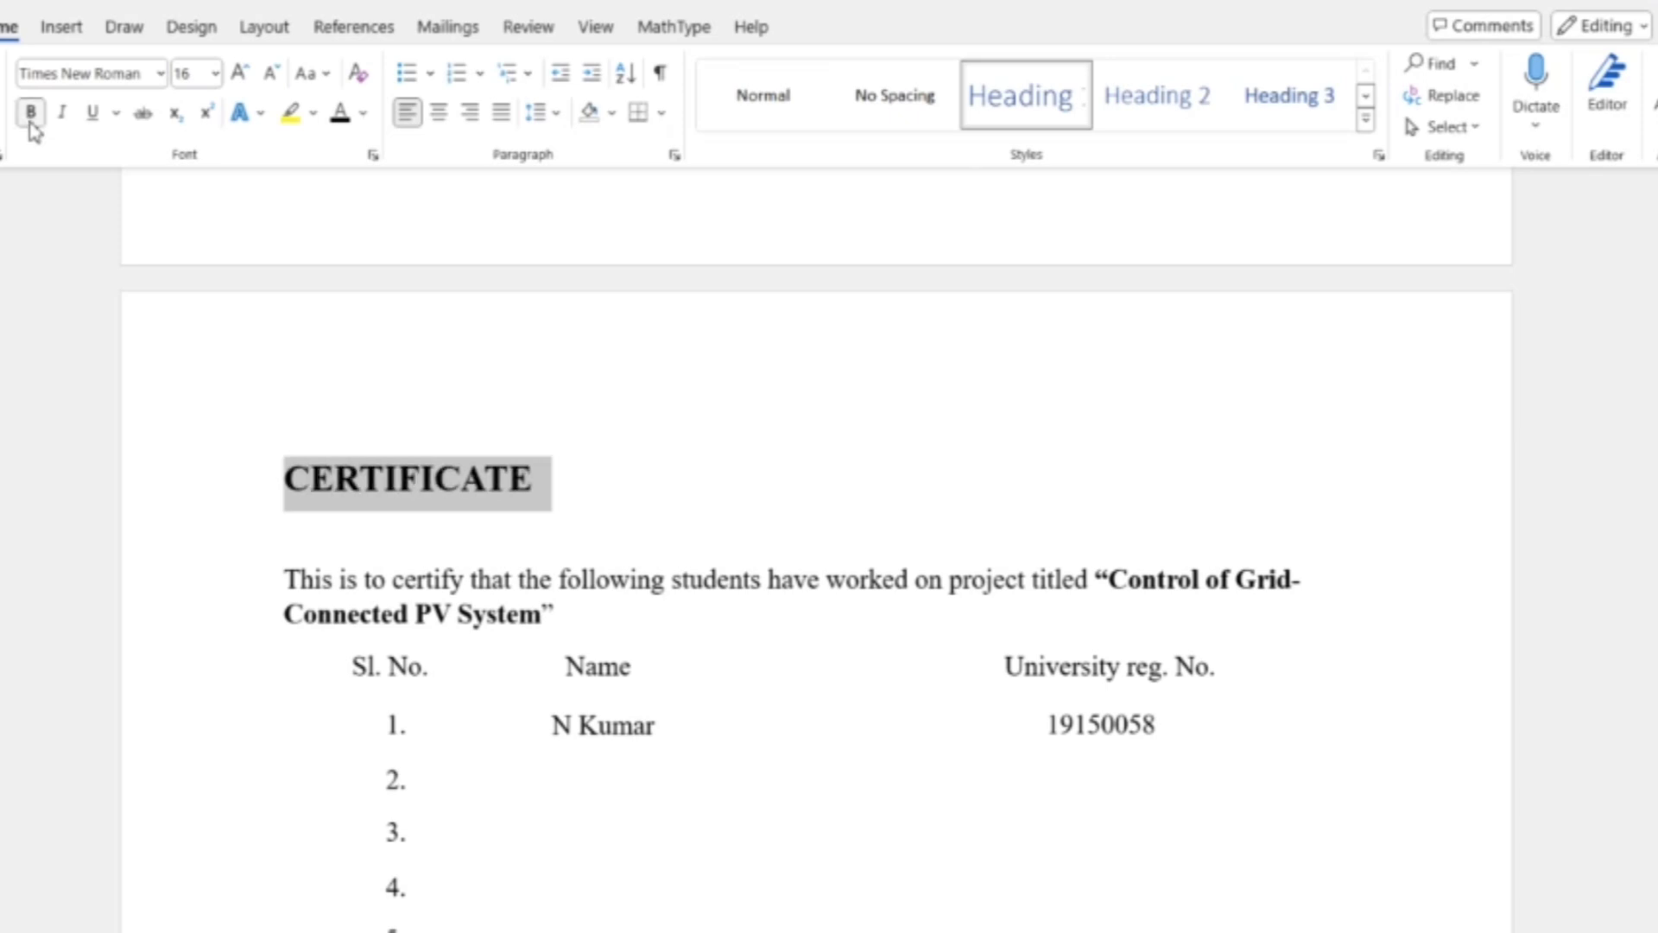
{"action": "left_click", "coordinate": [438, 113]}
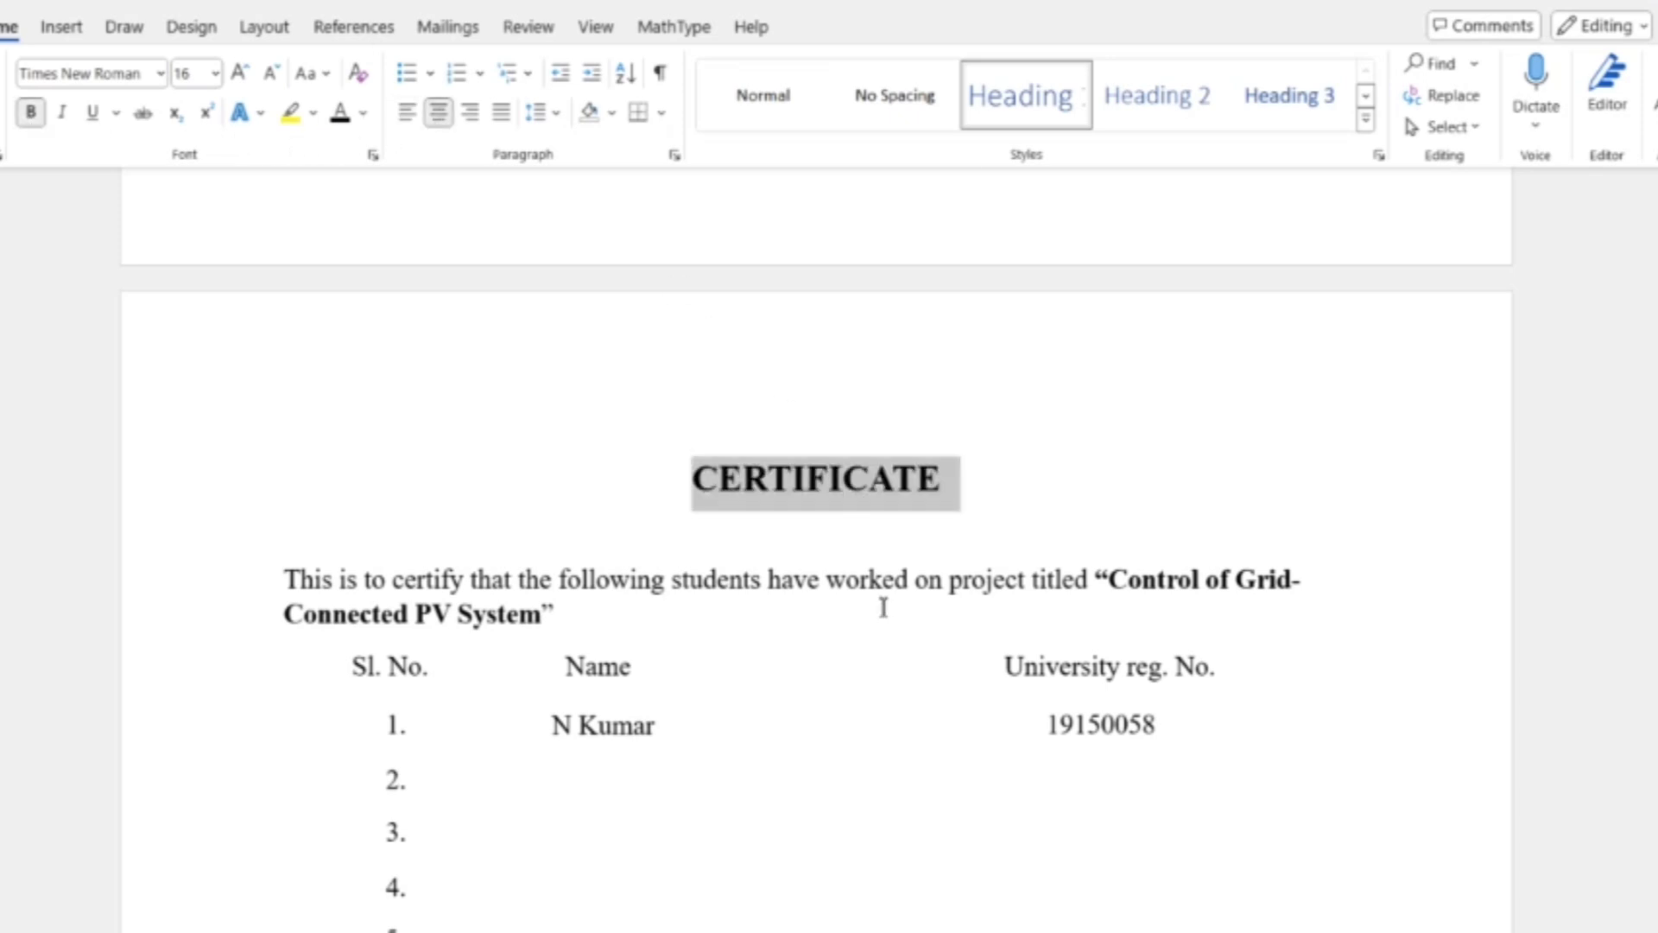
Step: Set the ACKNOWLEDGEMENTS title in Times New Roman and apply the Heading 1 style to it
{"action": "scroll", "coordinate": [884, 607], "scroll_direction": "down", "scroll_amount": 15}
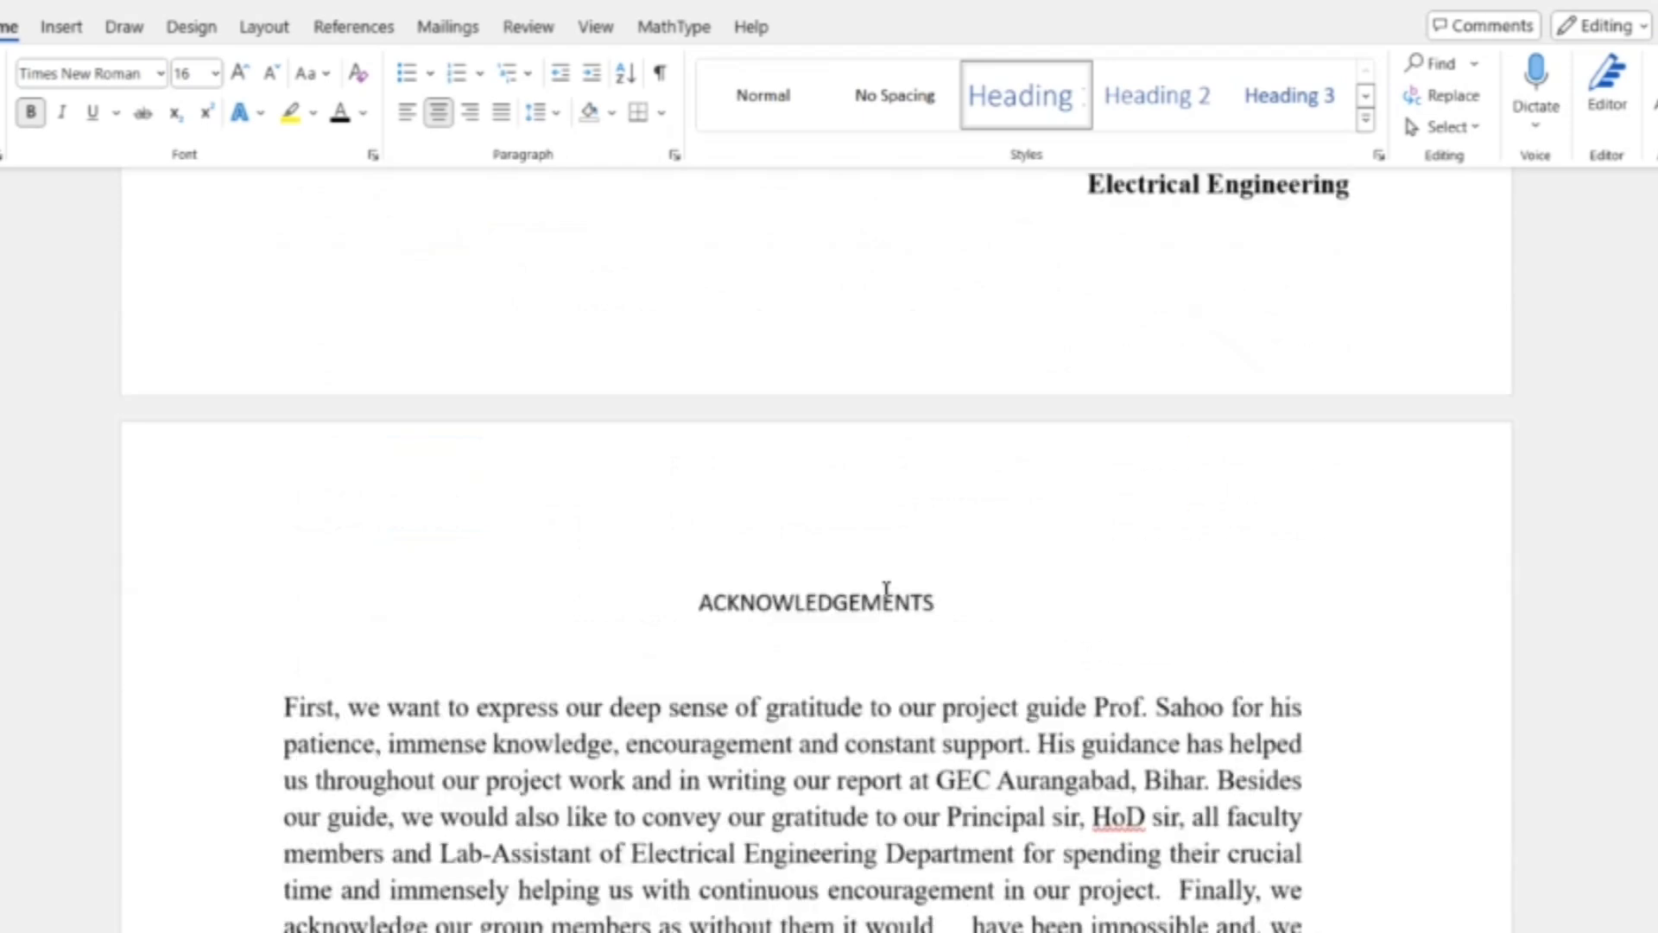
{"action": "scroll", "coordinate": [886, 590], "scroll_direction": "down", "scroll_amount": 3}
{"action": "left_click_drag", "start_coordinate": [956, 418], "coordinate": [696, 407]}
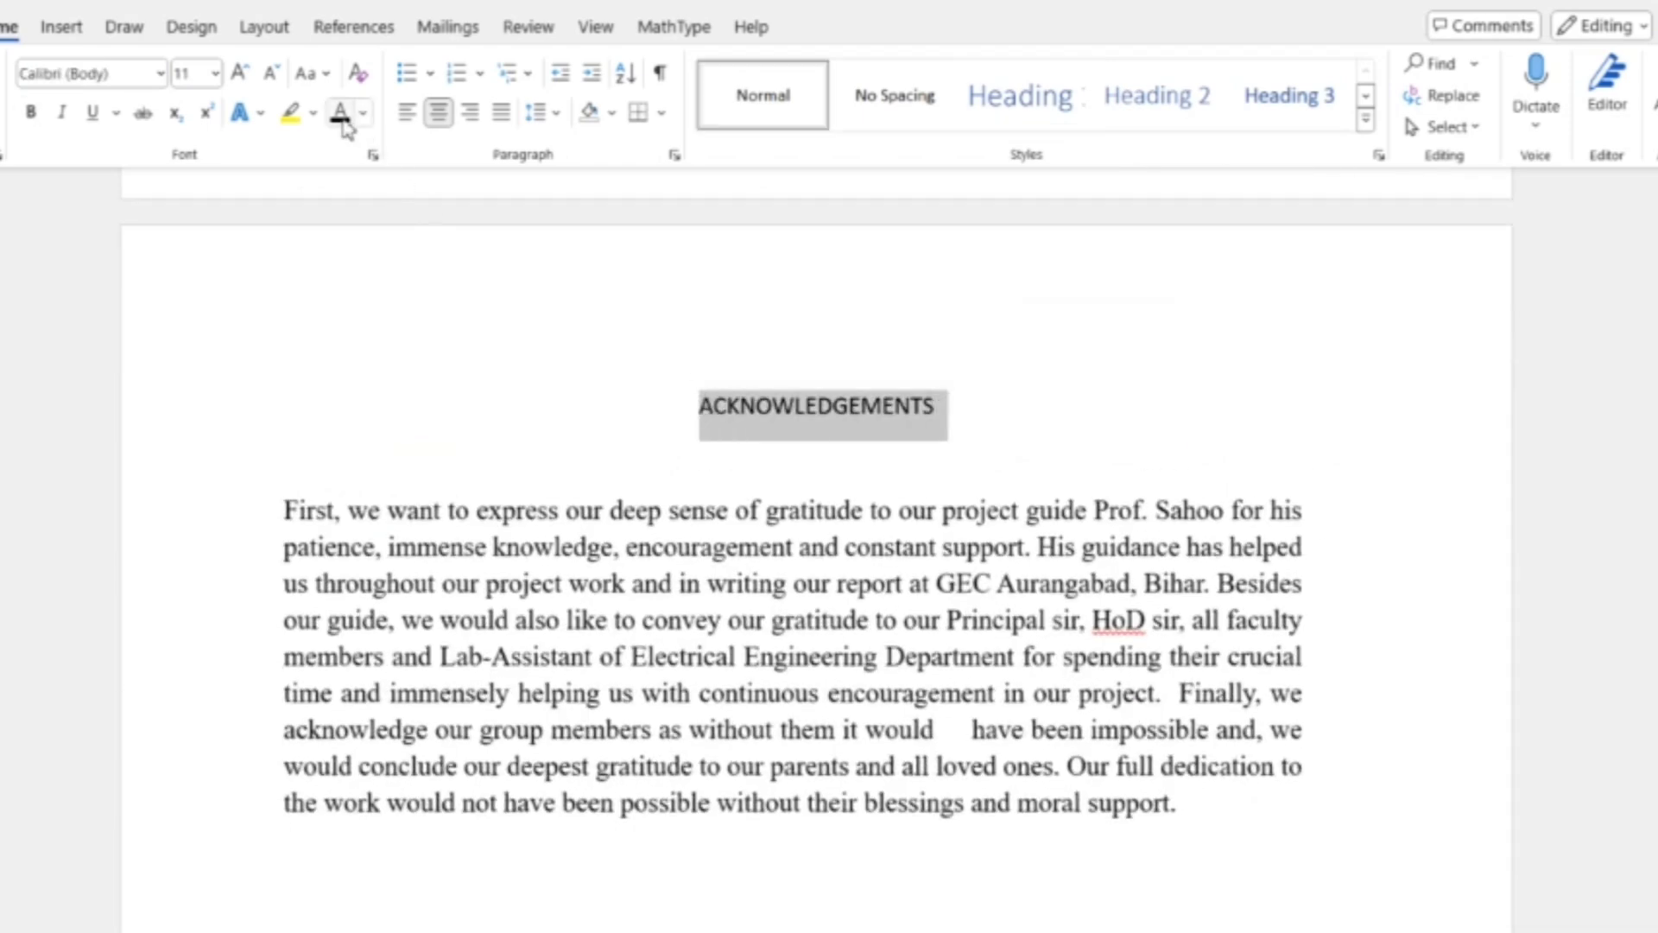
{"action": "left_click", "coordinate": [159, 73]}
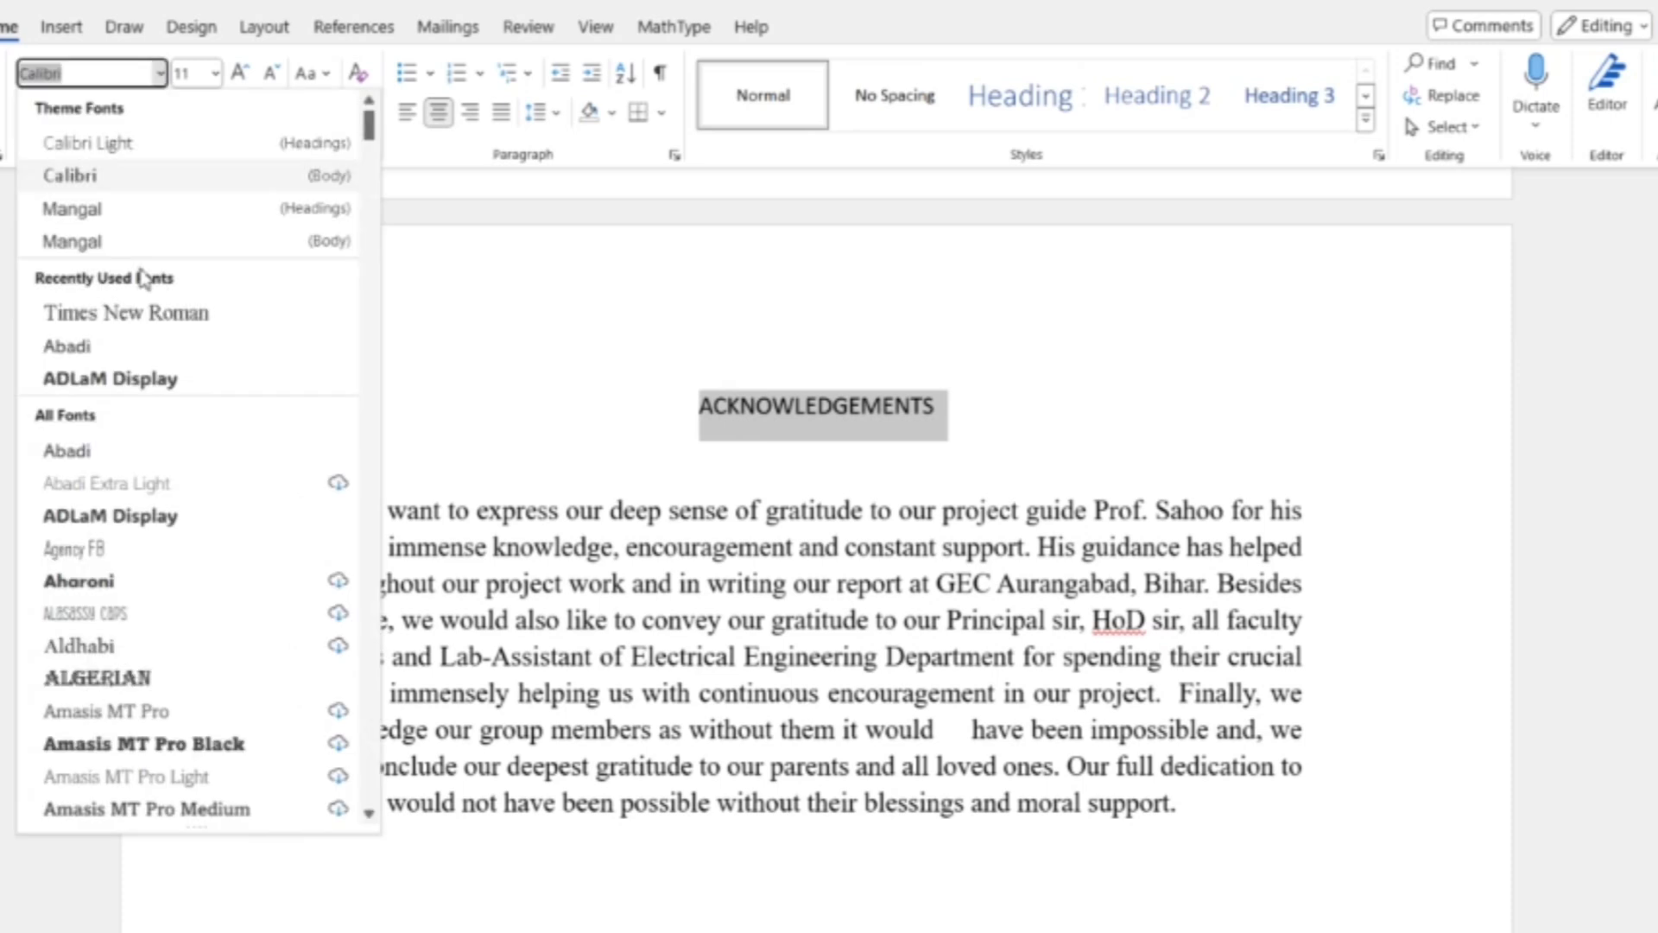
{"action": "left_click", "coordinate": [136, 311]}
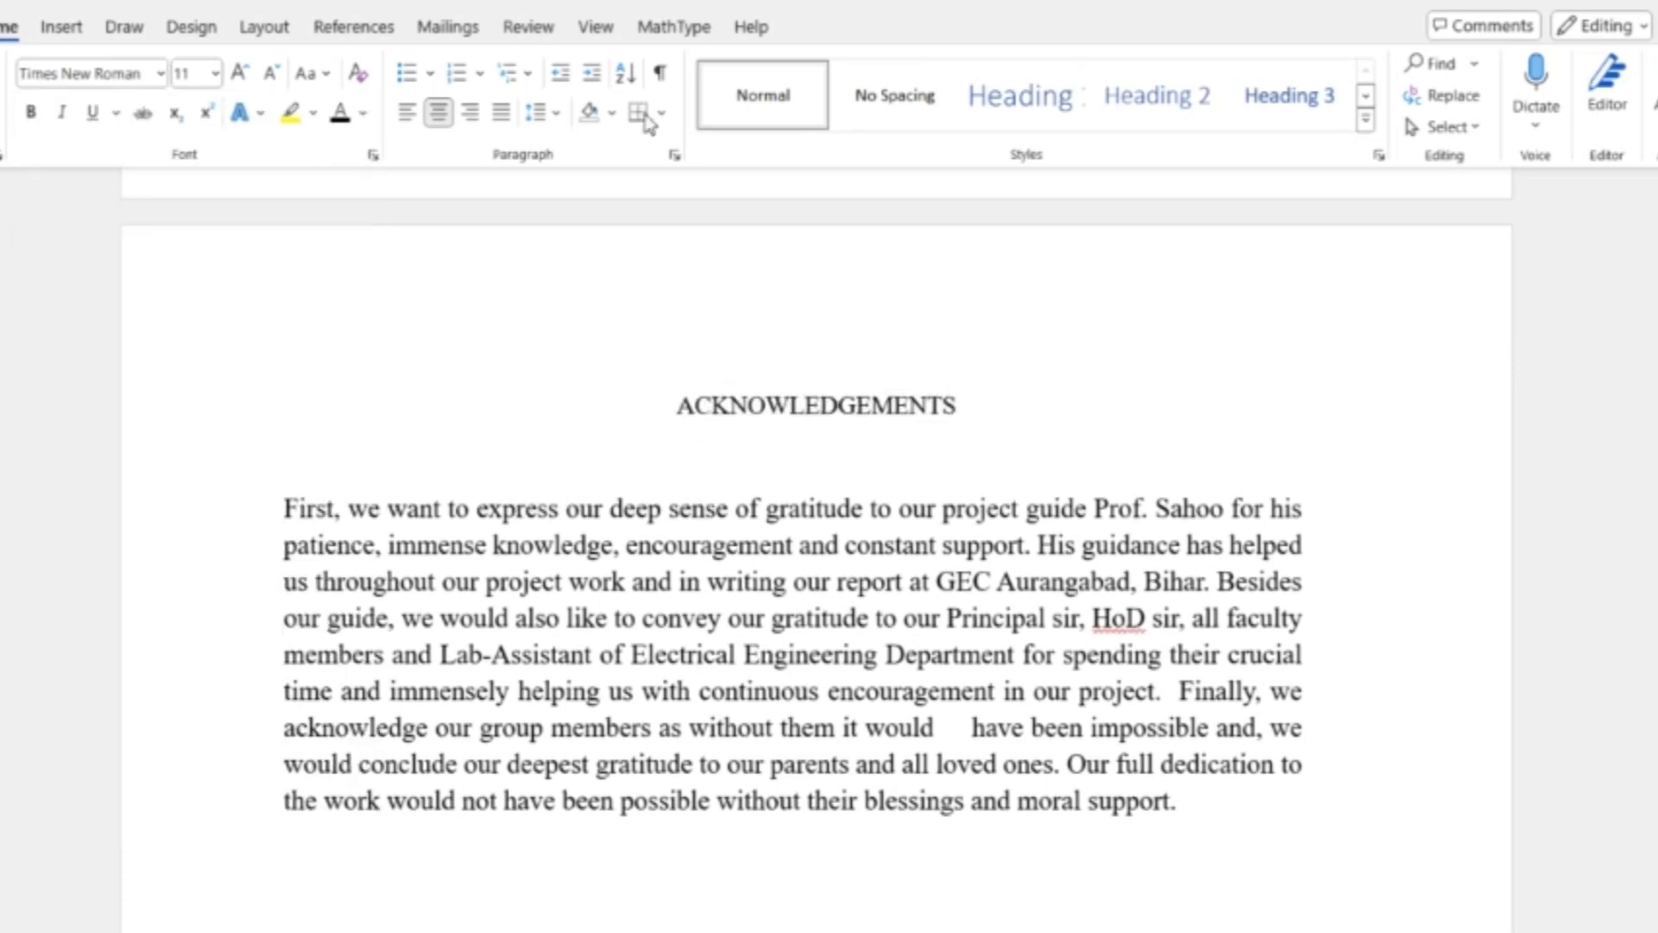
{"action": "left_click", "coordinate": [995, 90]}
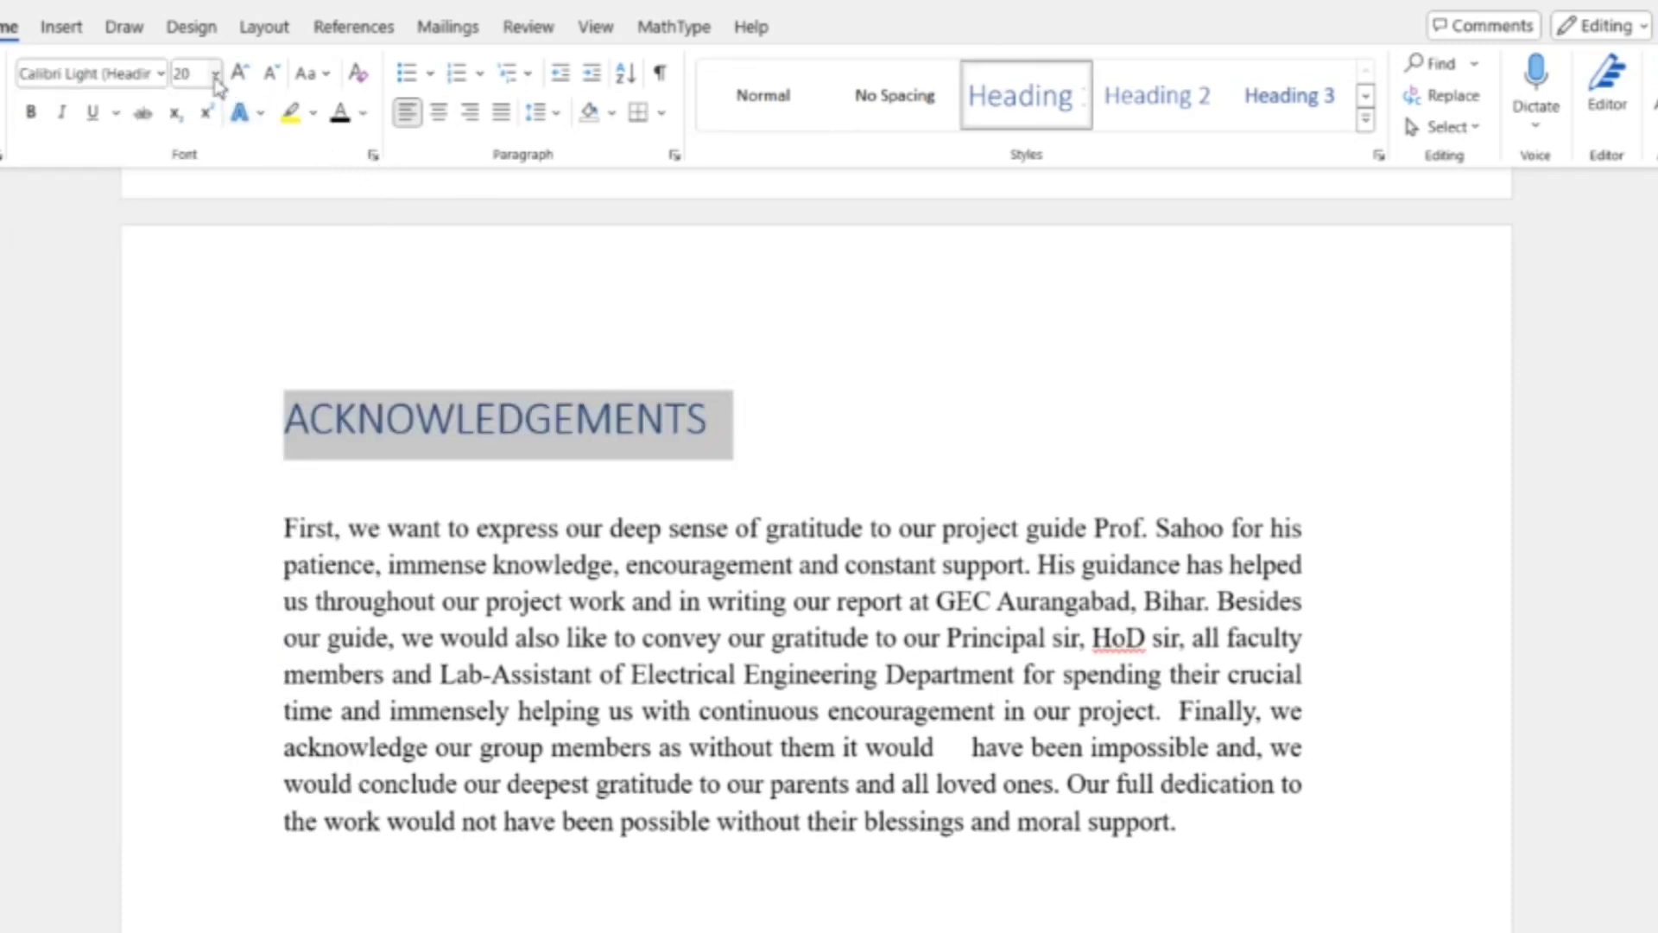
Step: Format the ACKNOWLEDGEMENTS heading as bold, black, 16 pt Times New Roman and centre it
{"action": "left_click", "coordinate": [215, 76]}
{"action": "left_click", "coordinate": [192, 264]}
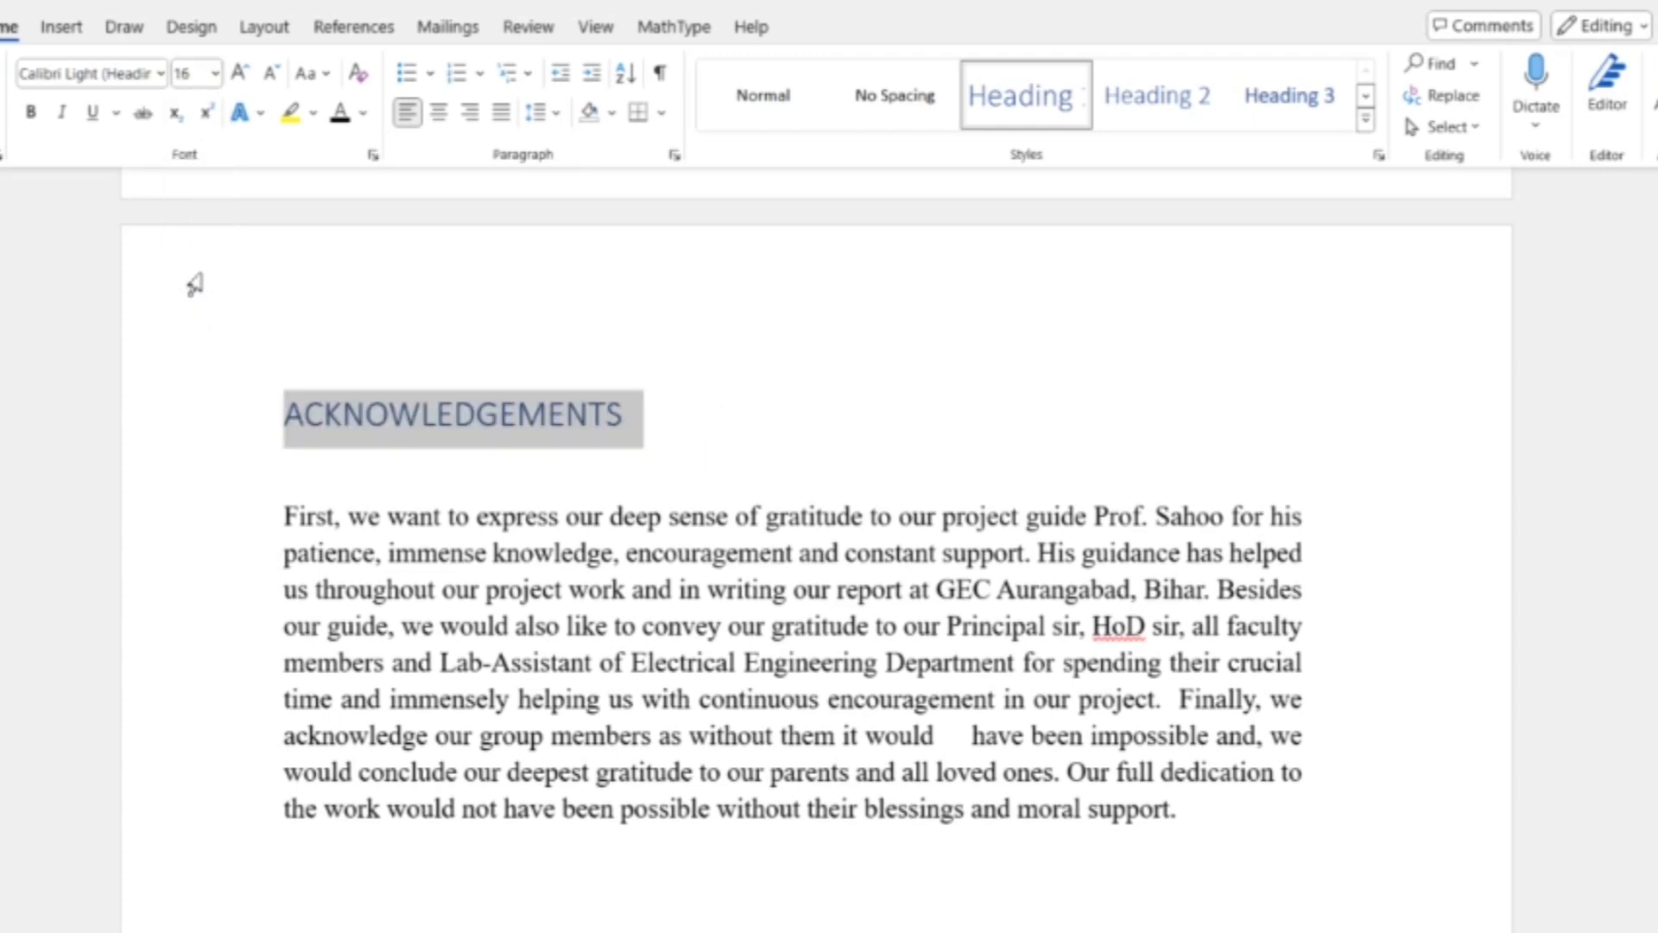
{"action": "left_click", "coordinate": [161, 74]}
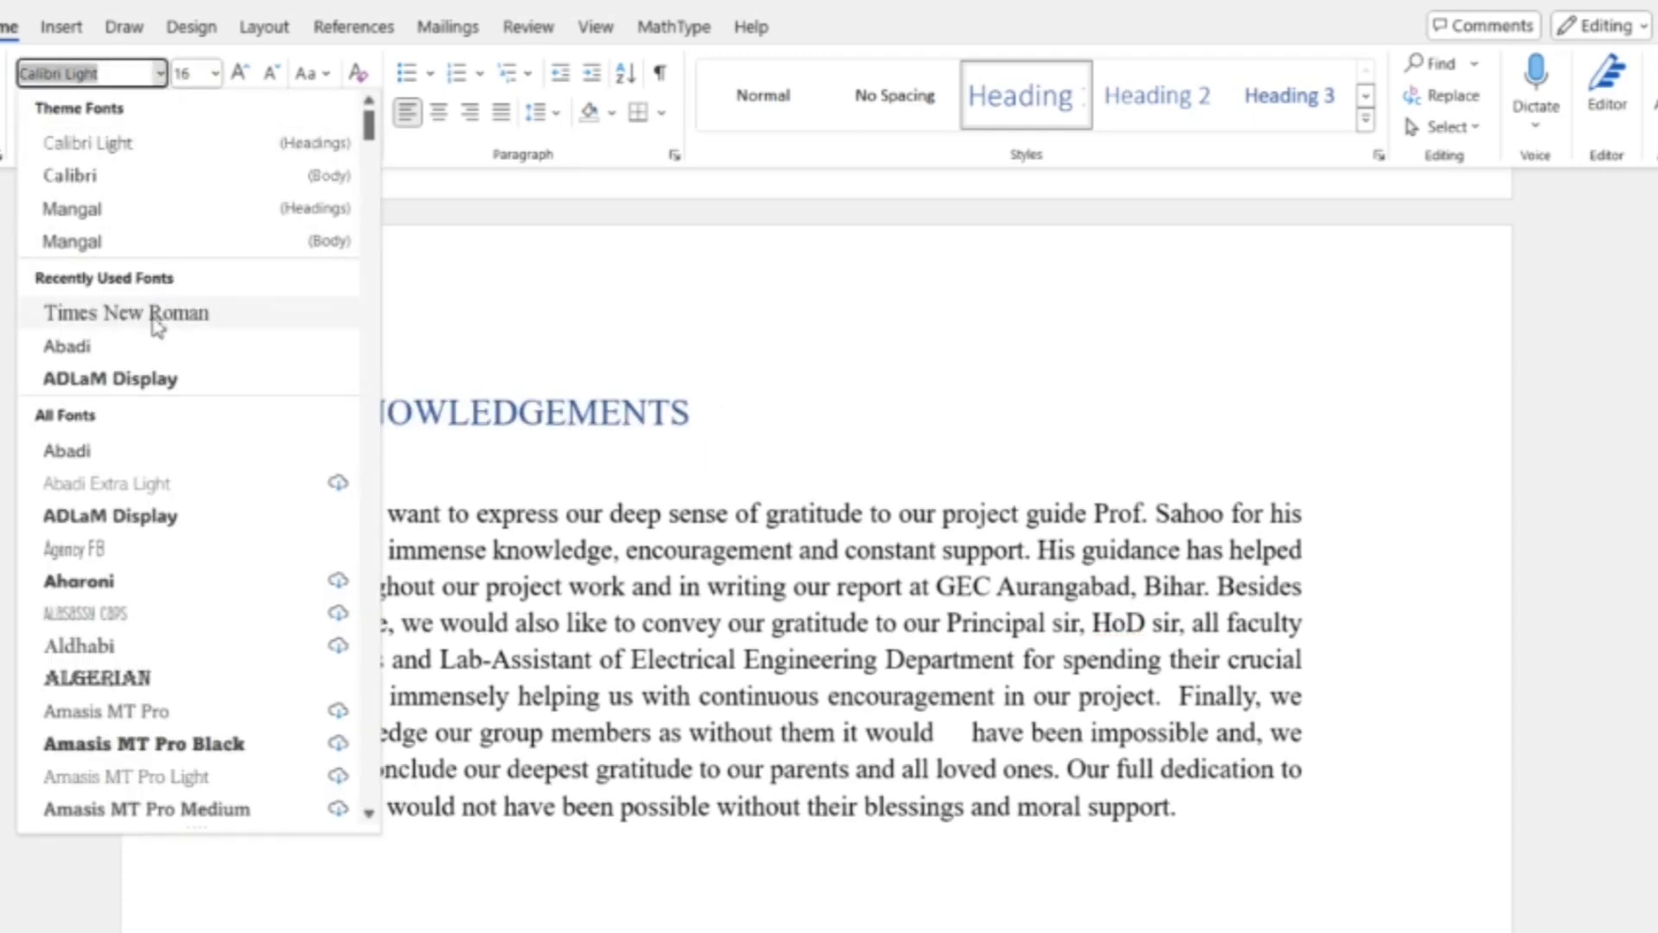
{"action": "left_click", "coordinate": [161, 317]}
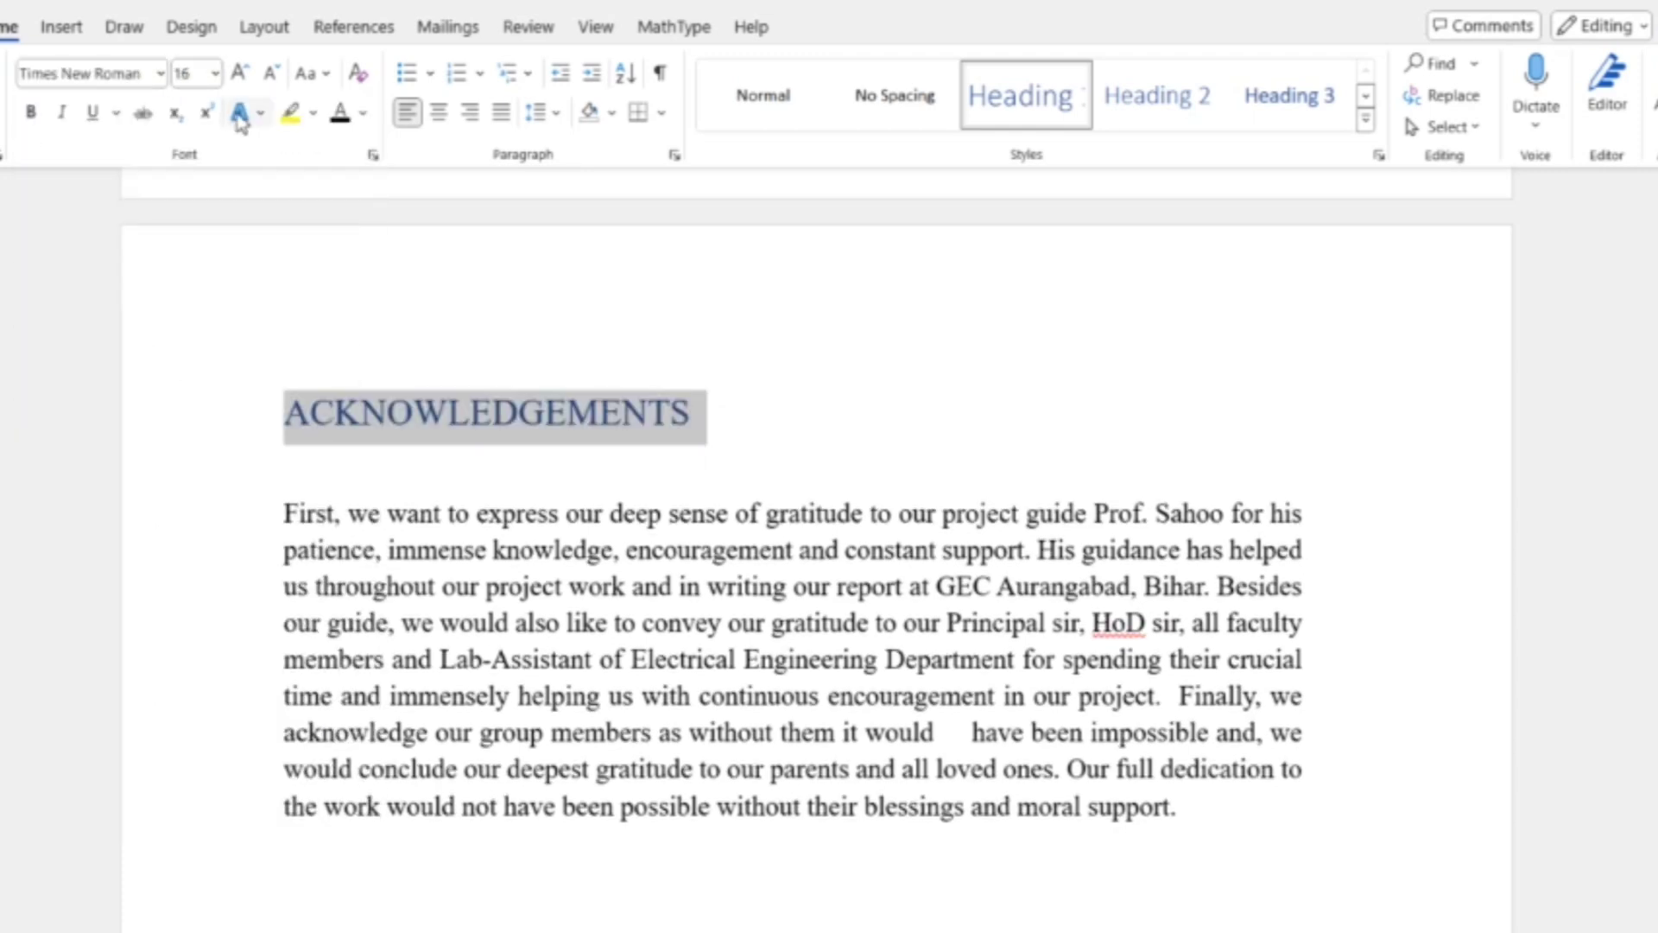
{"action": "left_click", "coordinate": [344, 121]}
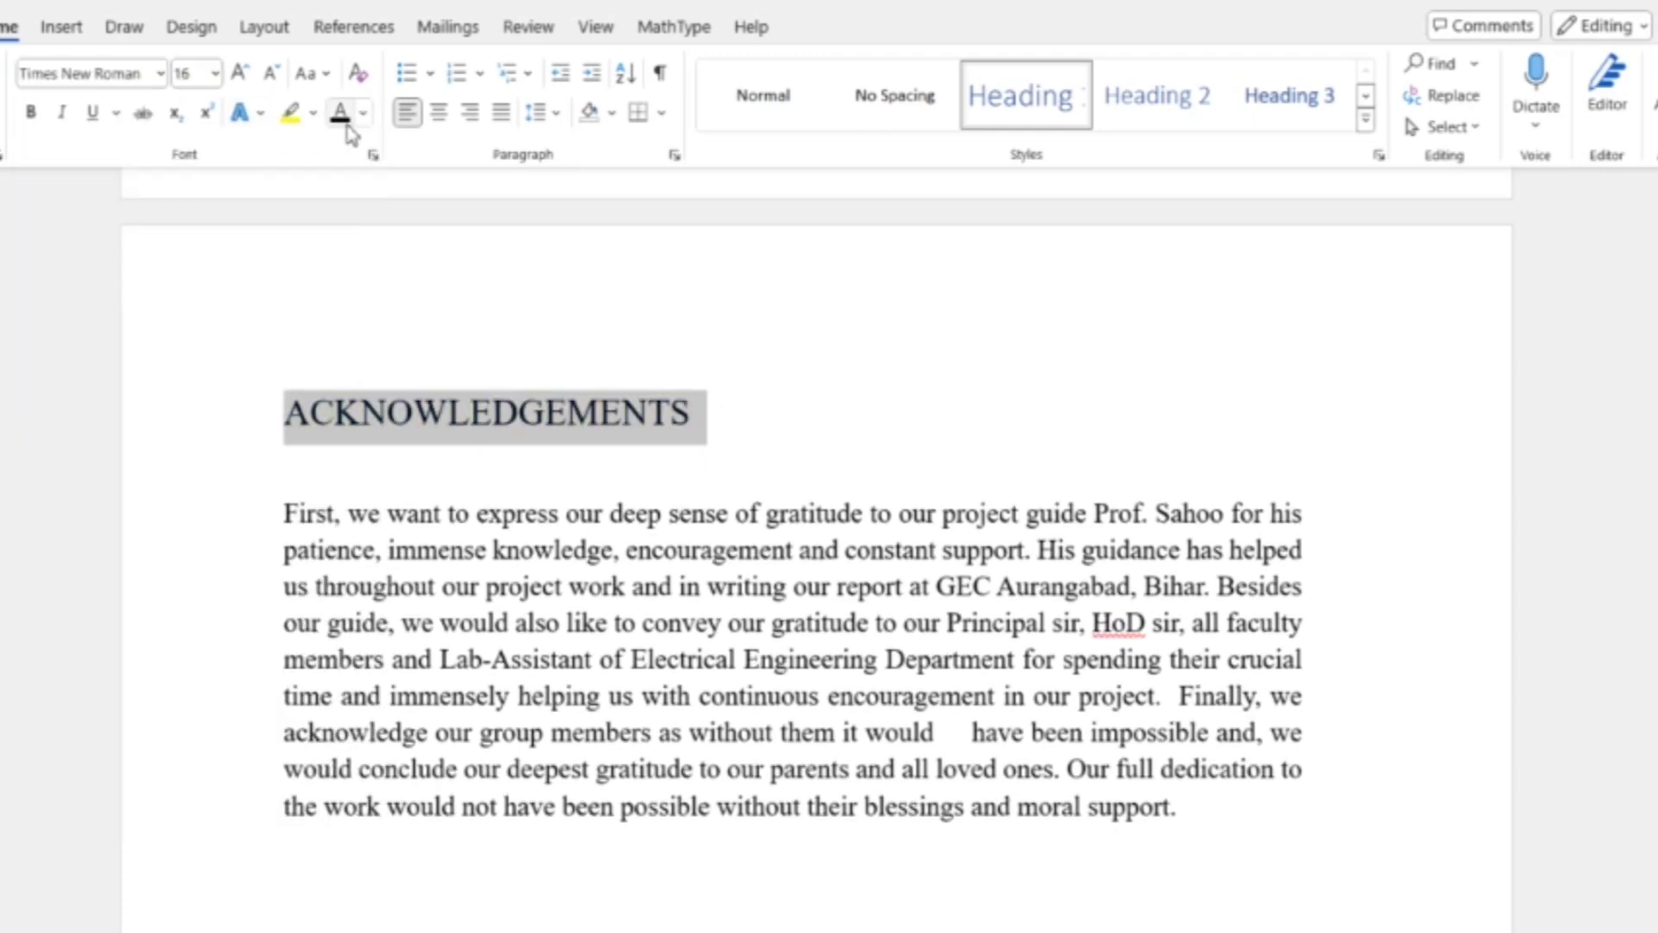
{"action": "left_click", "coordinate": [31, 113]}
{"action": "left_click", "coordinate": [439, 112]}
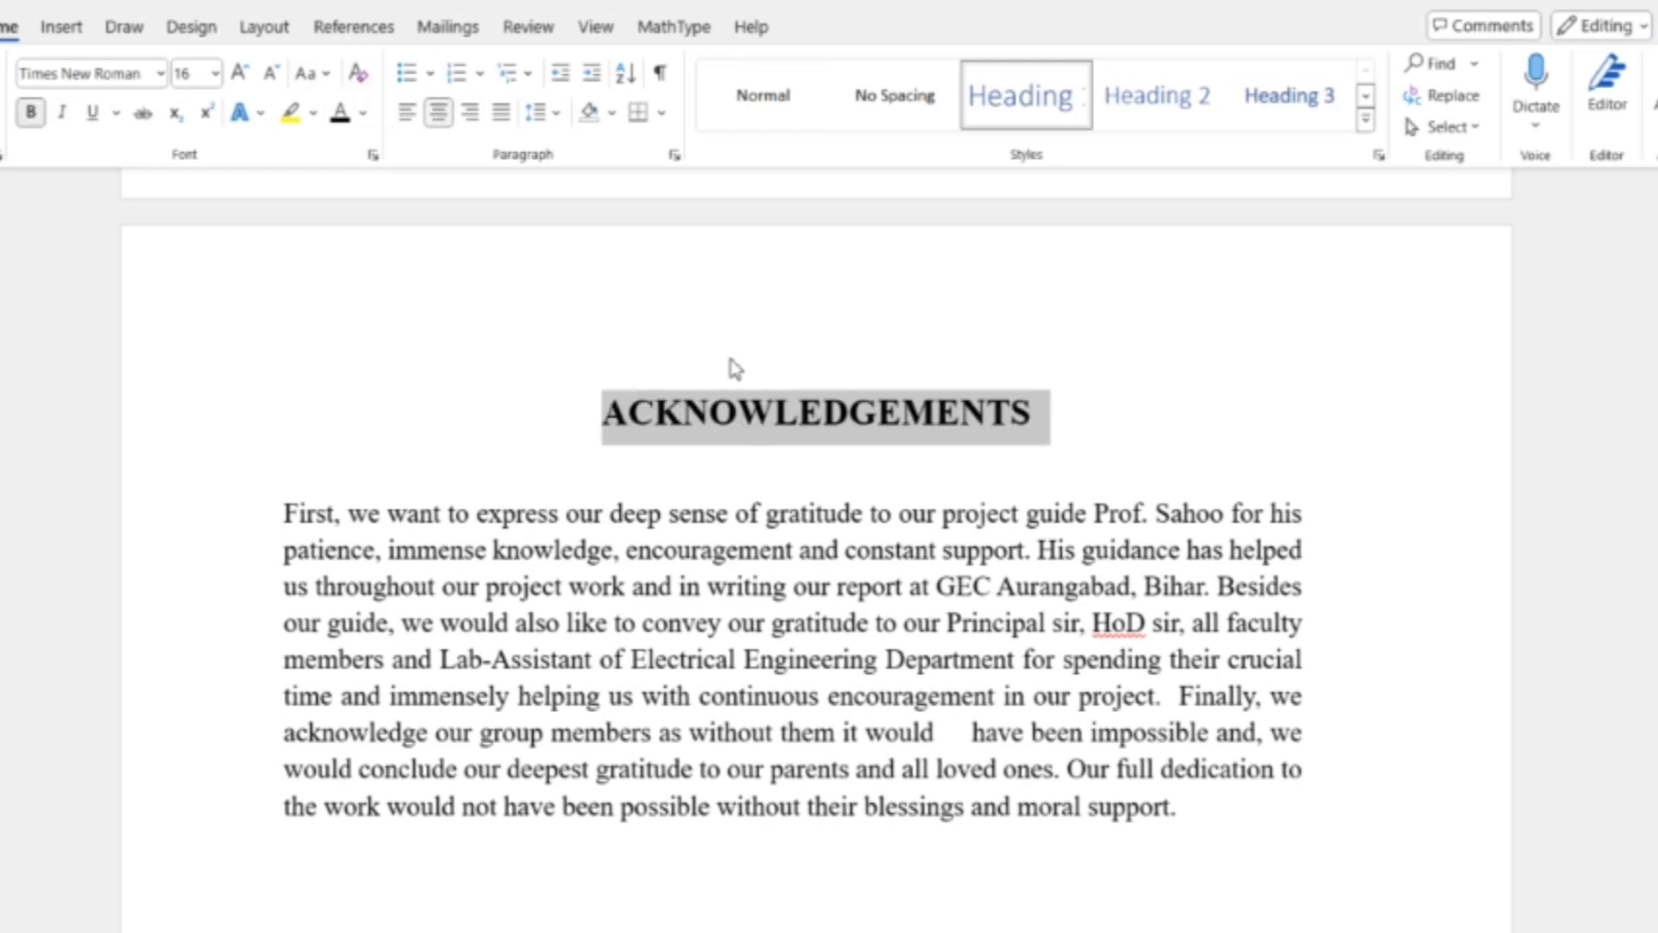
{"action": "left_click", "coordinate": [998, 511]}
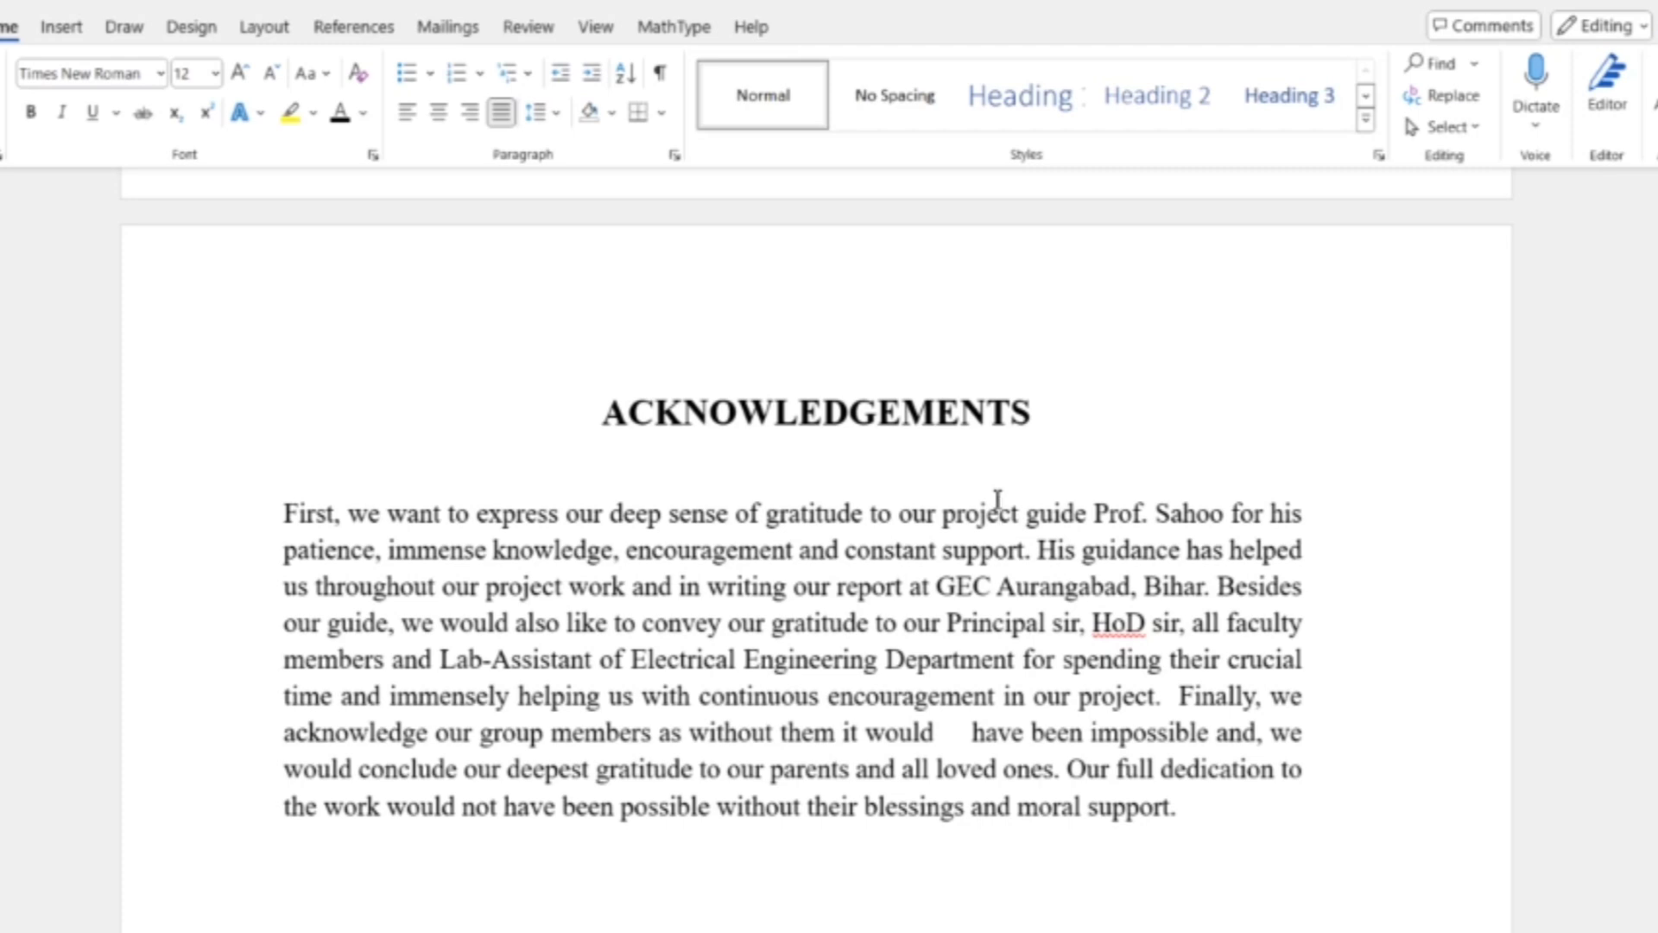
Step: Apply the Heading 1 style to the ABSTRACT title
{"action": "scroll", "coordinate": [937, 470], "scroll_direction": "down", "scroll_amount": 10}
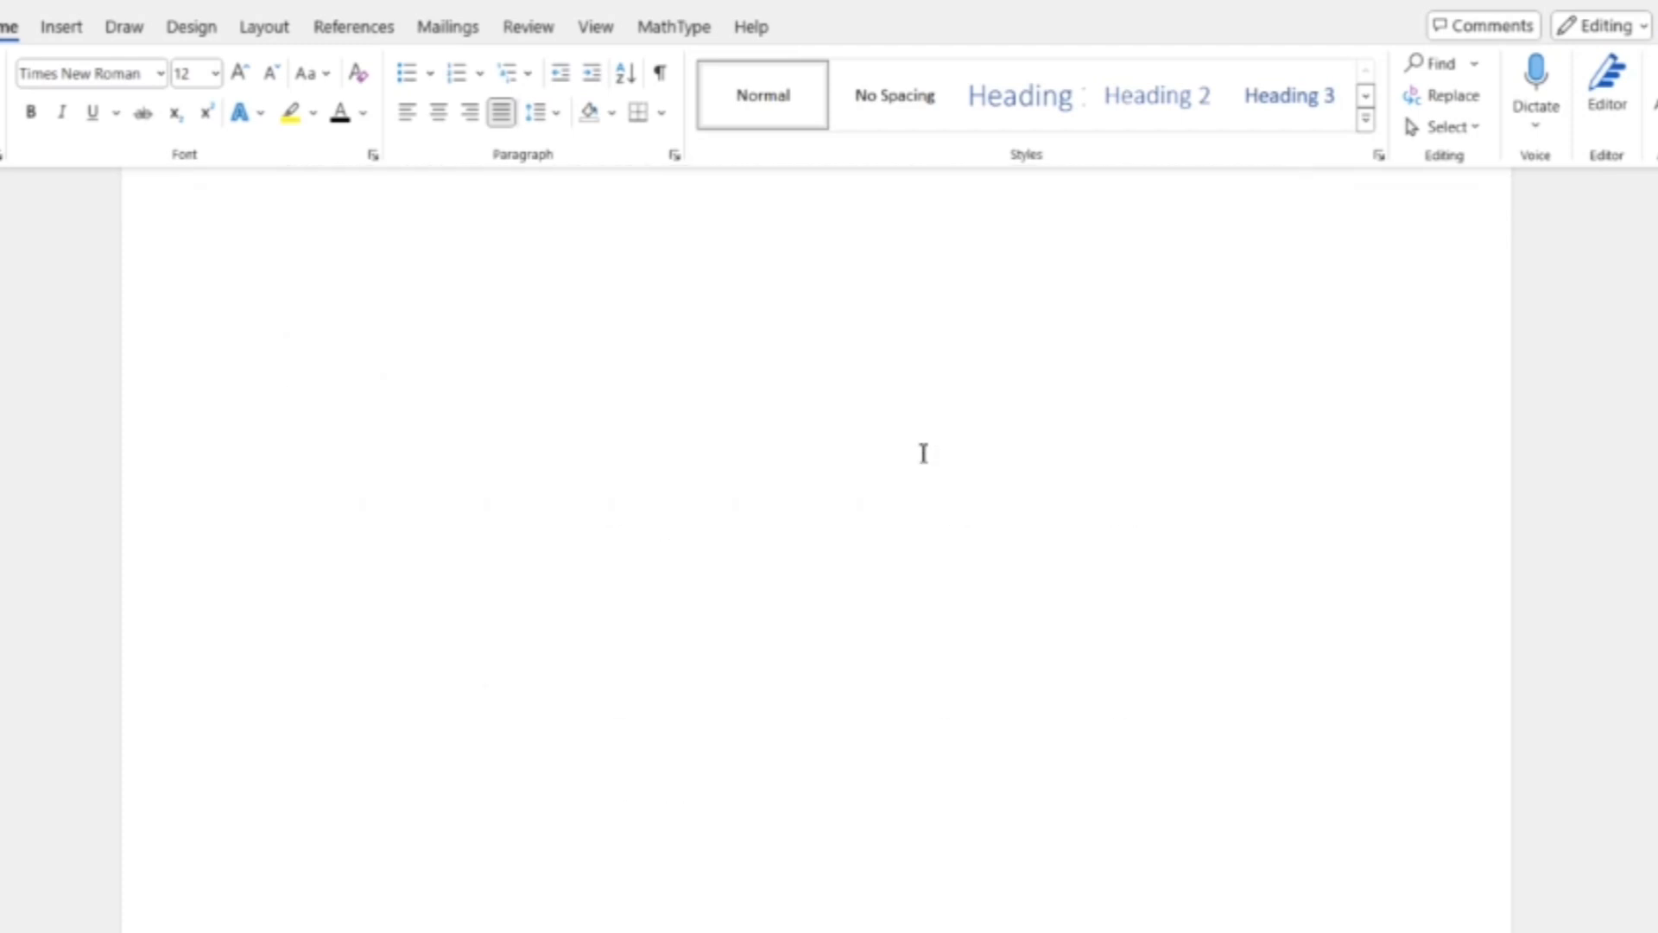
{"action": "scroll", "coordinate": [920, 449], "scroll_direction": "down", "scroll_amount": 3}
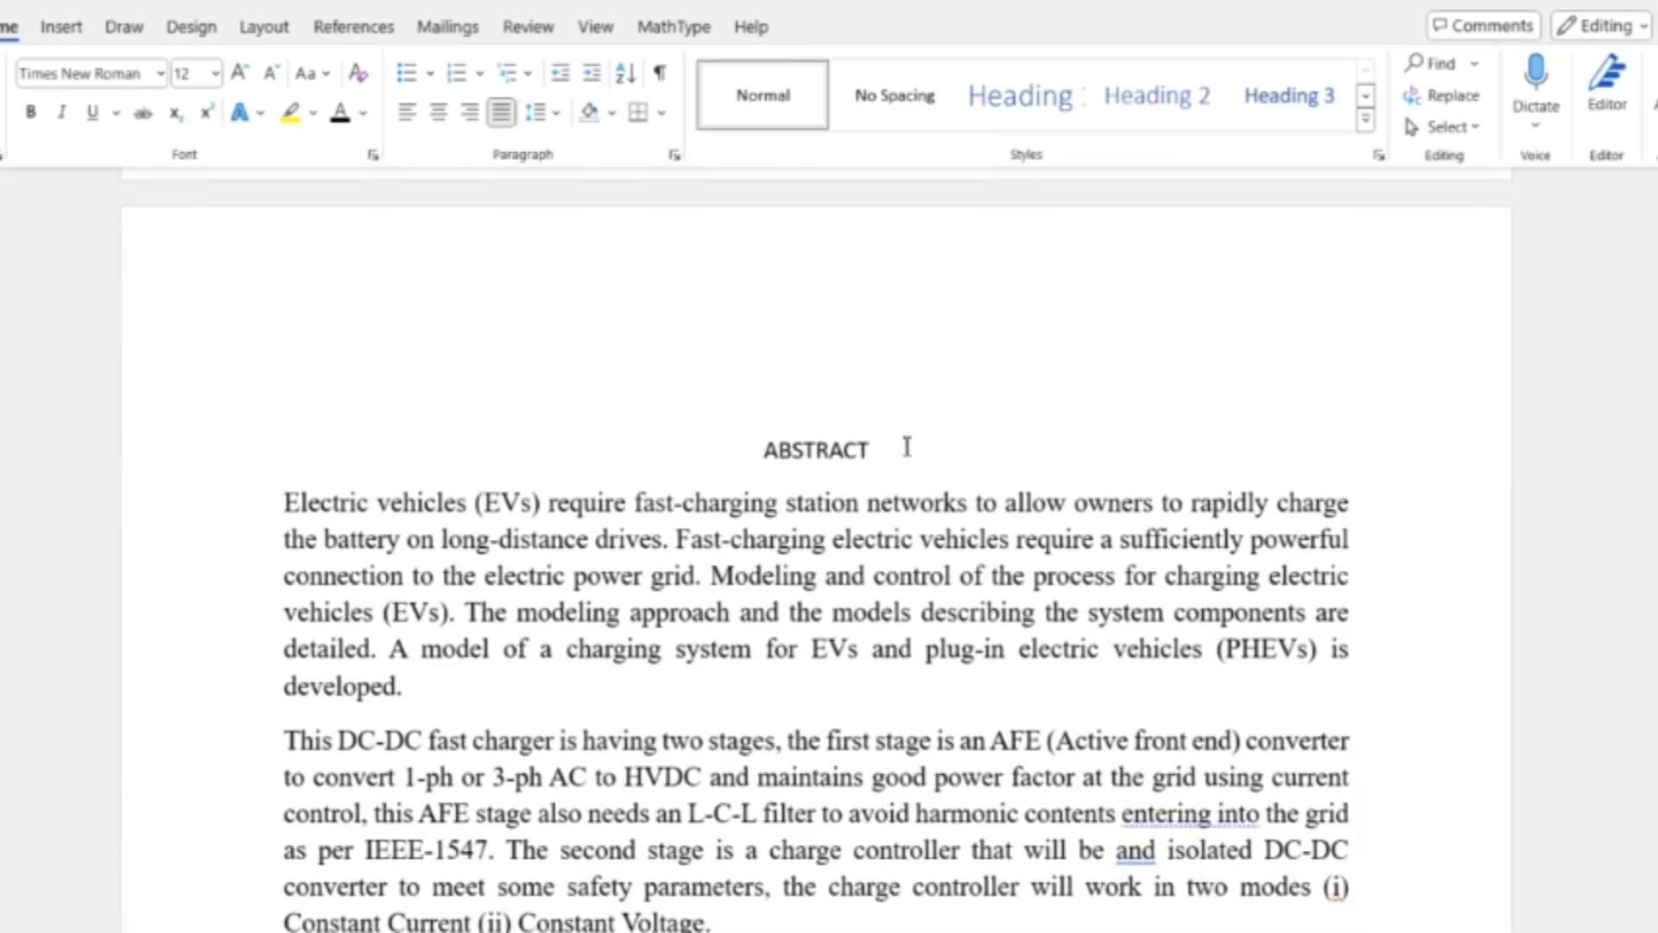
{"action": "left_click_drag", "start_coordinate": [907, 447], "coordinate": [768, 446]}
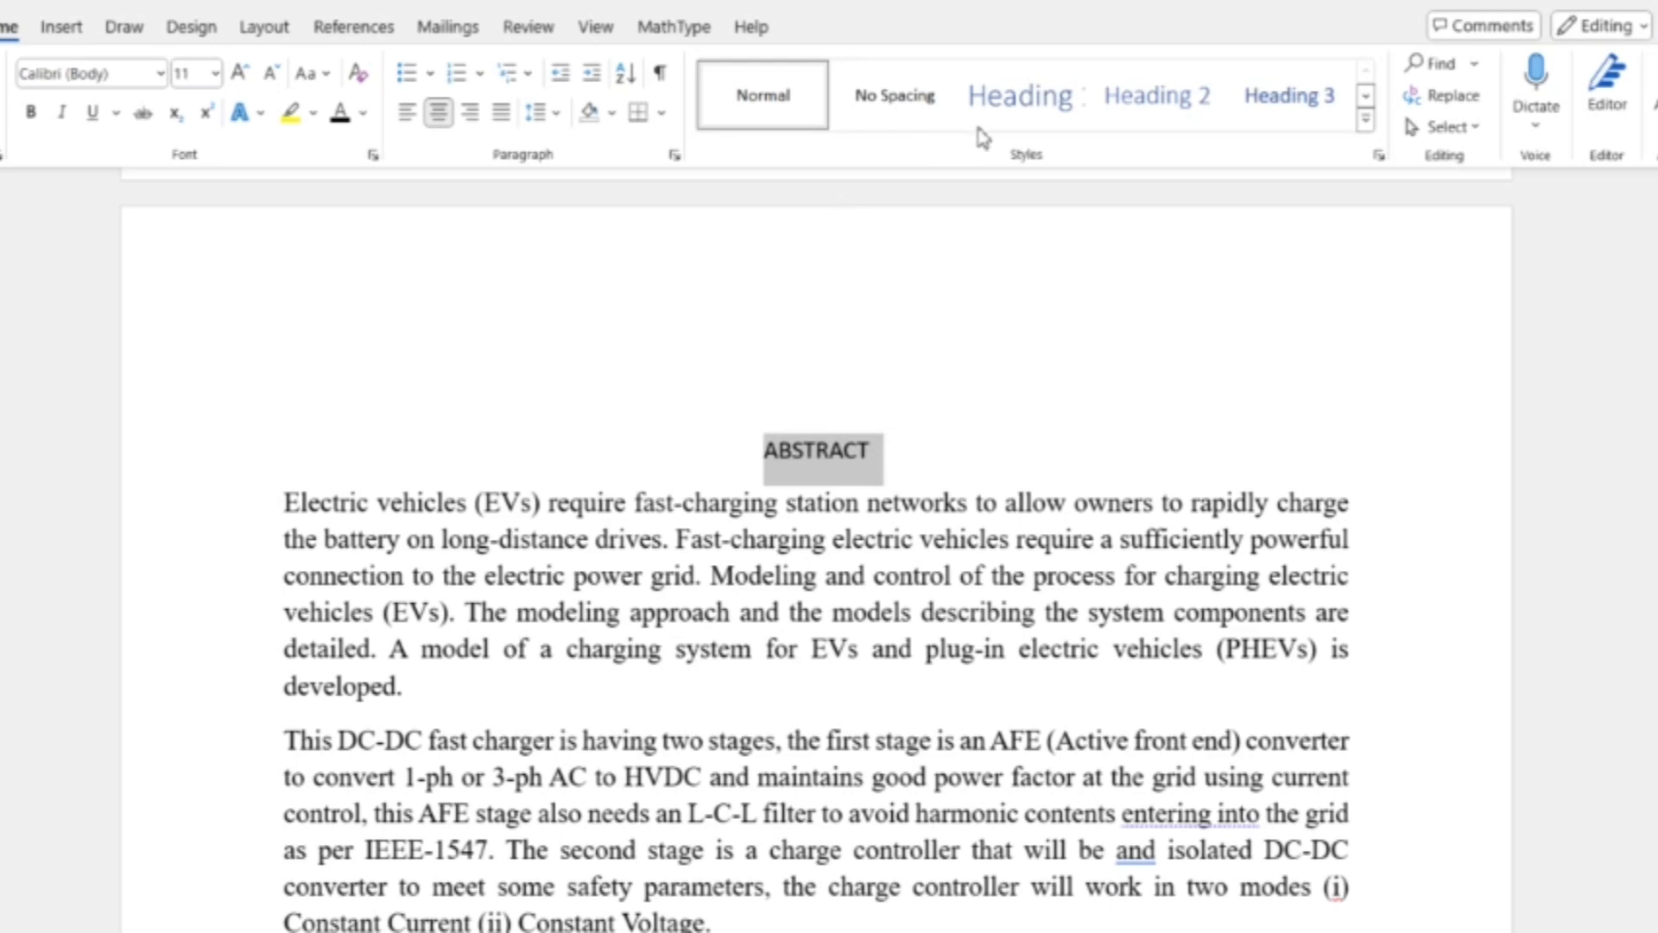
{"action": "left_click", "coordinate": [1004, 126]}
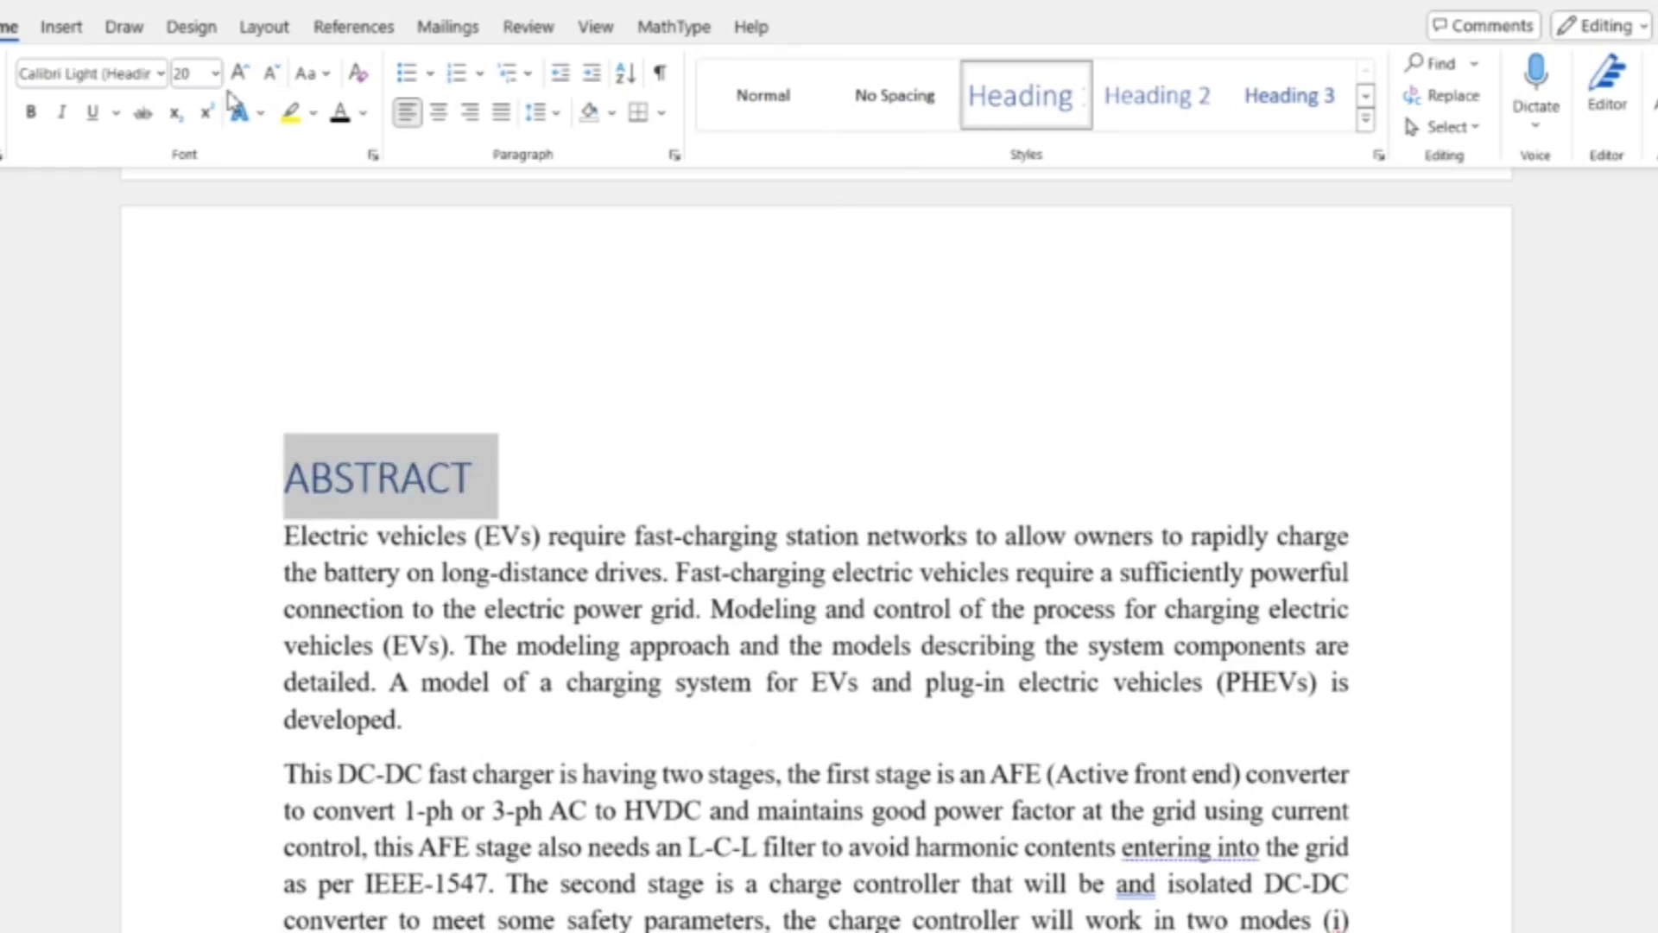
Step: Format the ABSTRACT heading as bold, black, 16 pt Times New Roman and centre it
{"action": "left_click", "coordinate": [215, 74]}
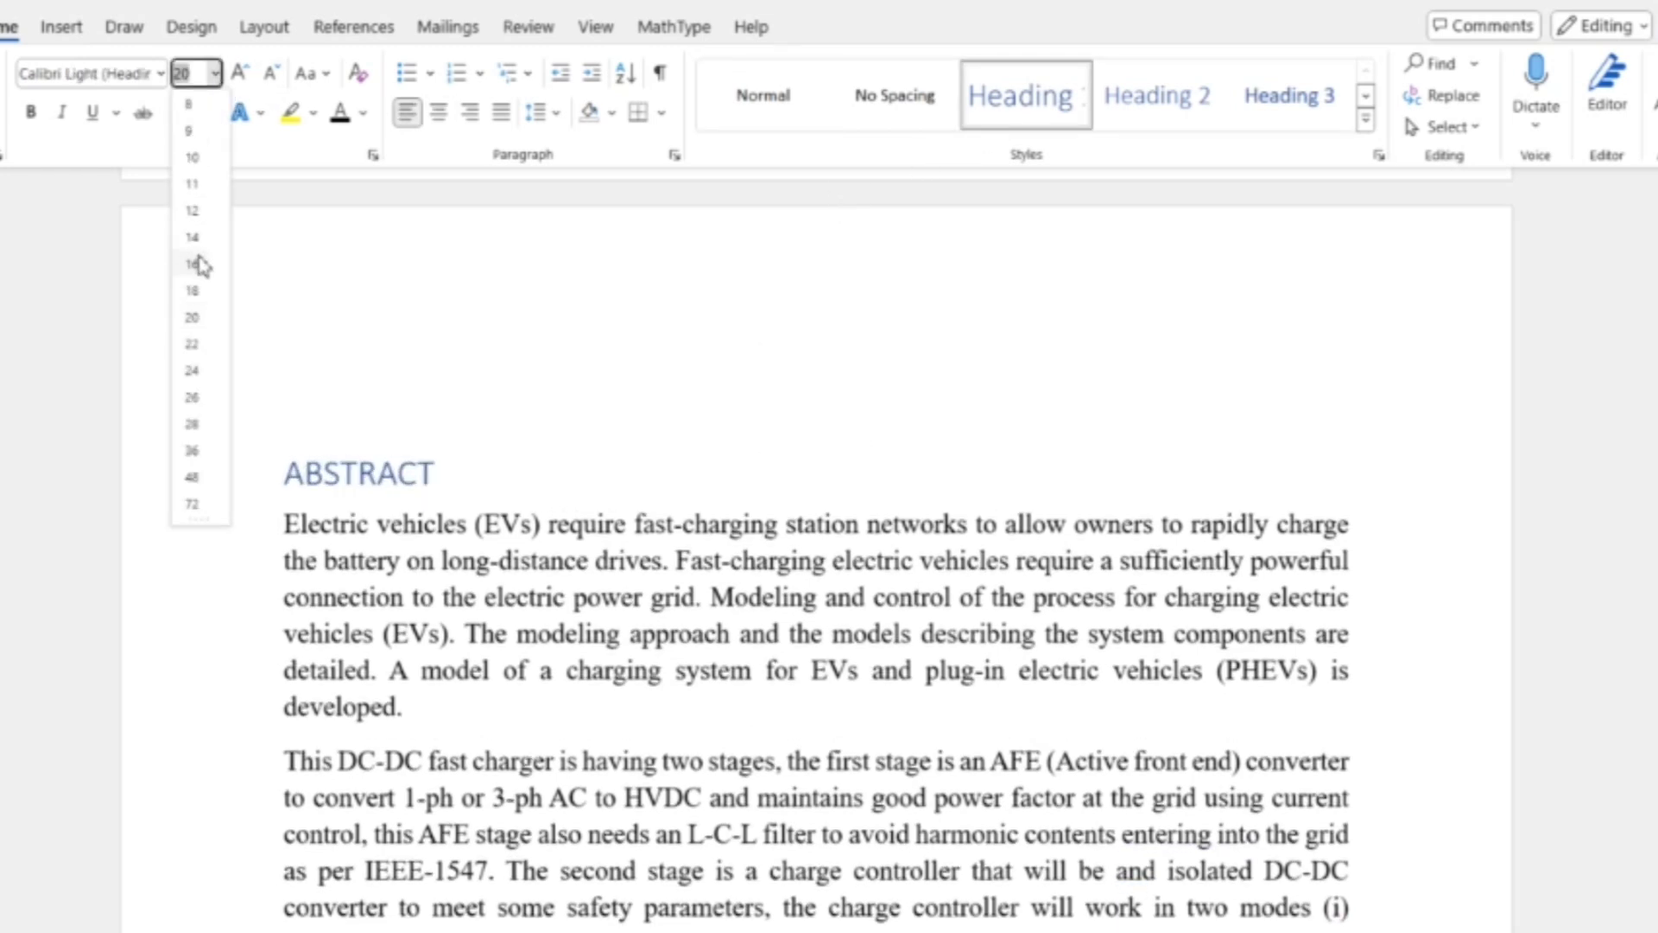
{"action": "left_click", "coordinate": [199, 267]}
{"action": "left_click", "coordinate": [160, 74]}
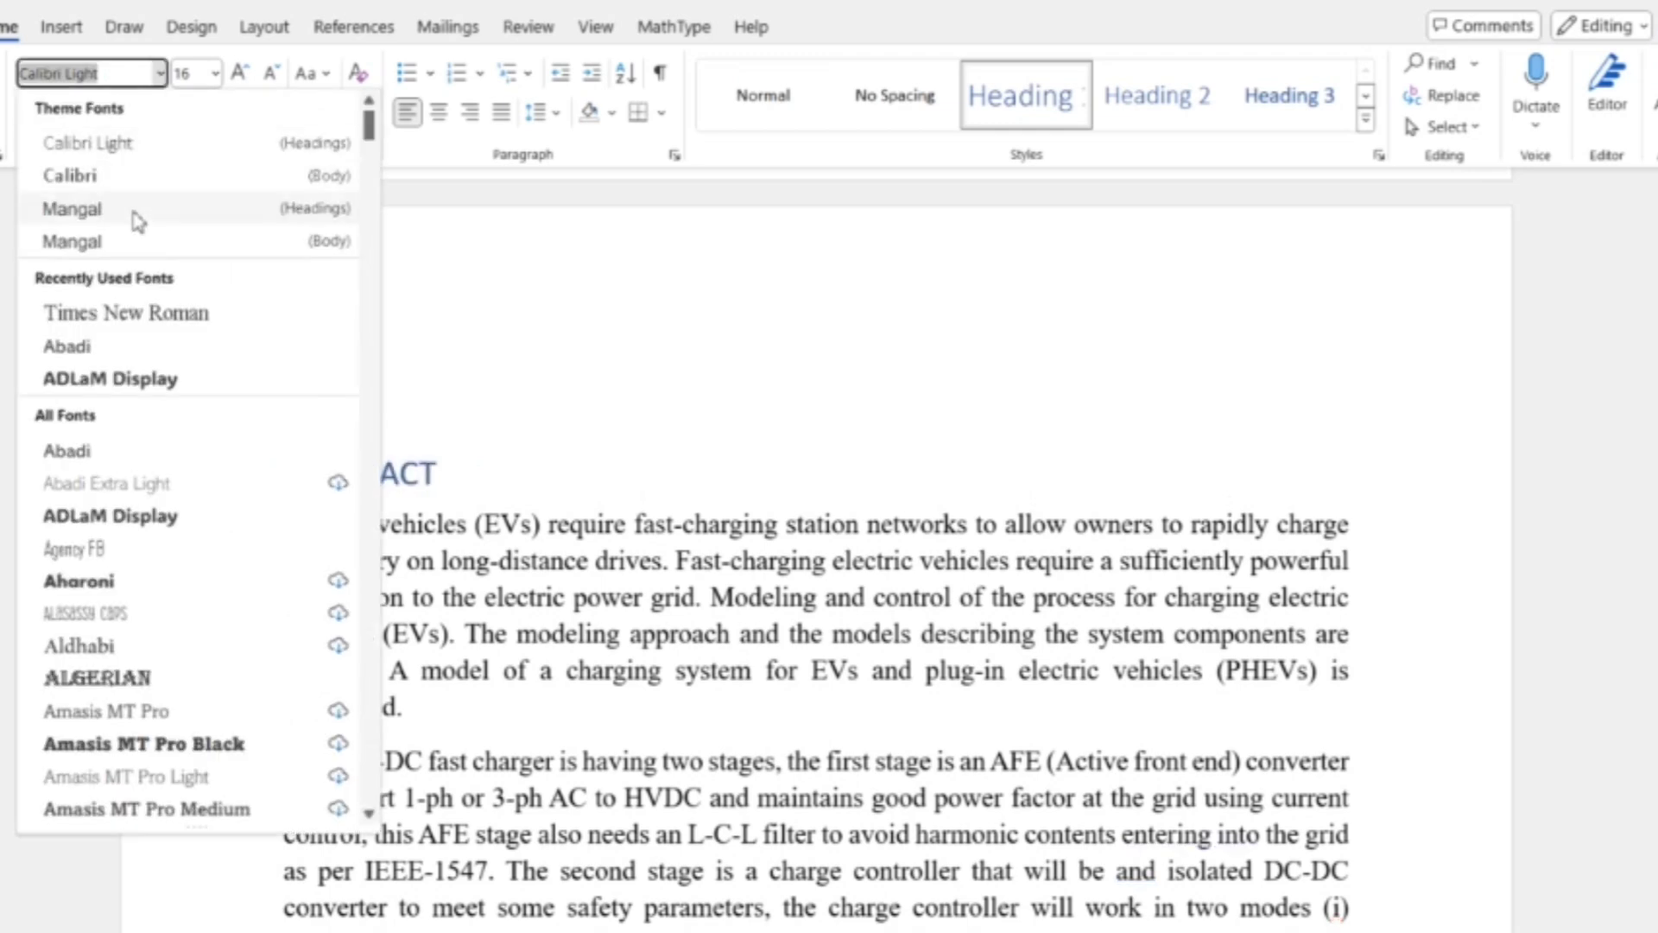
{"action": "left_click", "coordinate": [121, 312]}
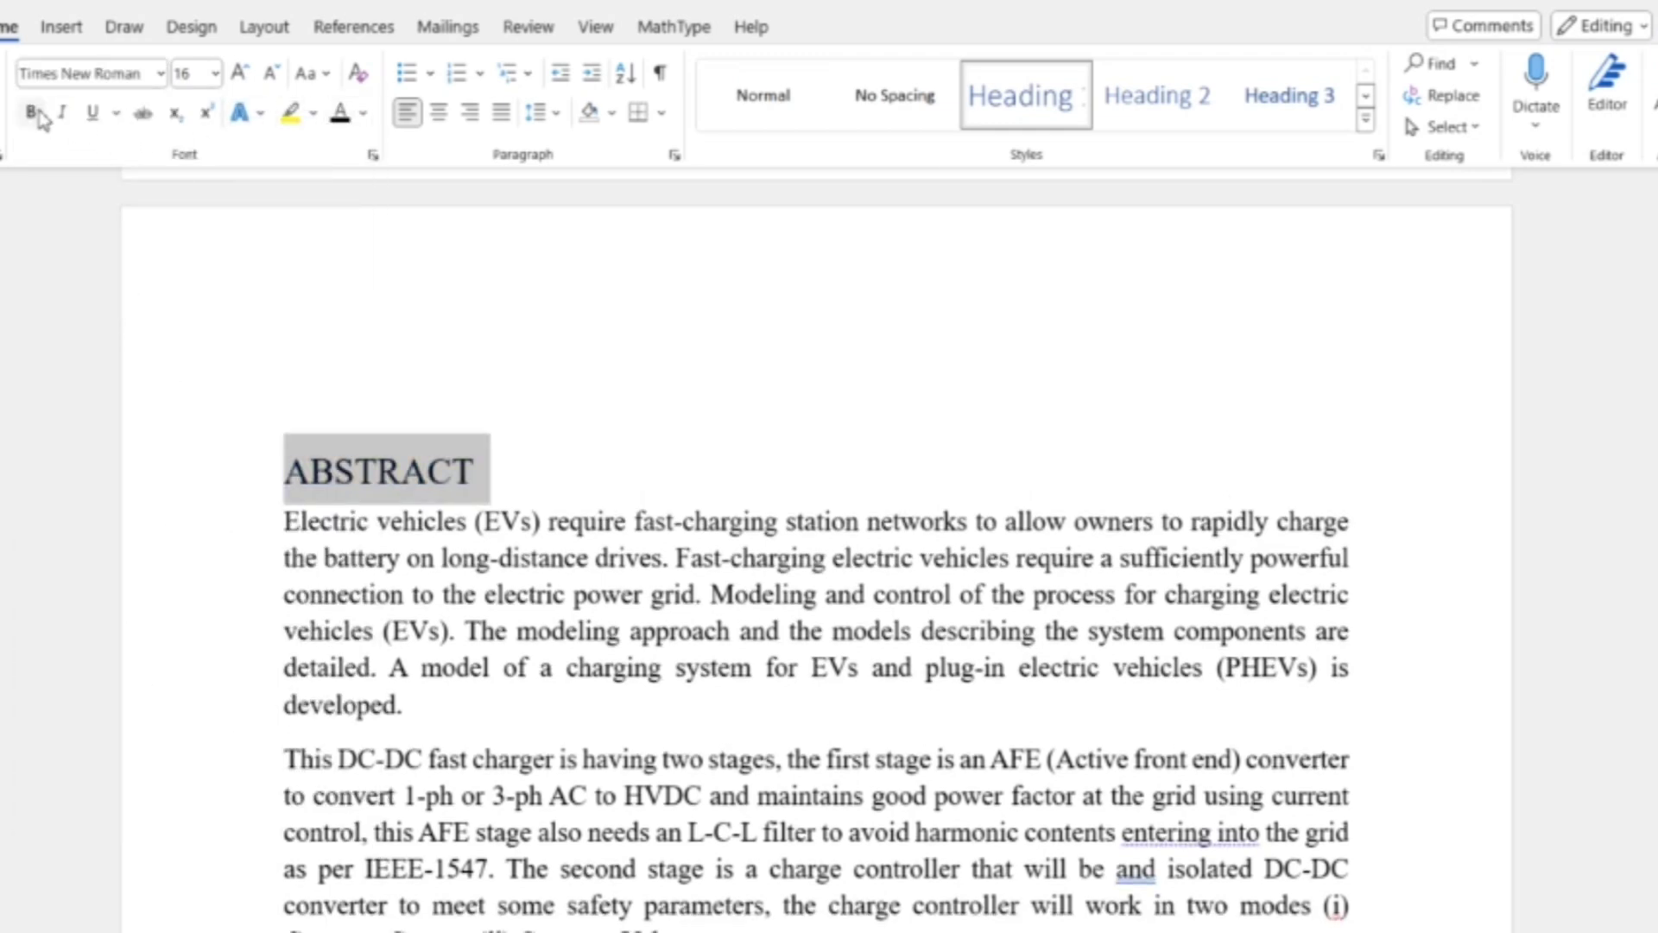
{"action": "left_click", "coordinate": [31, 112]}
{"action": "left_click", "coordinate": [440, 121]}
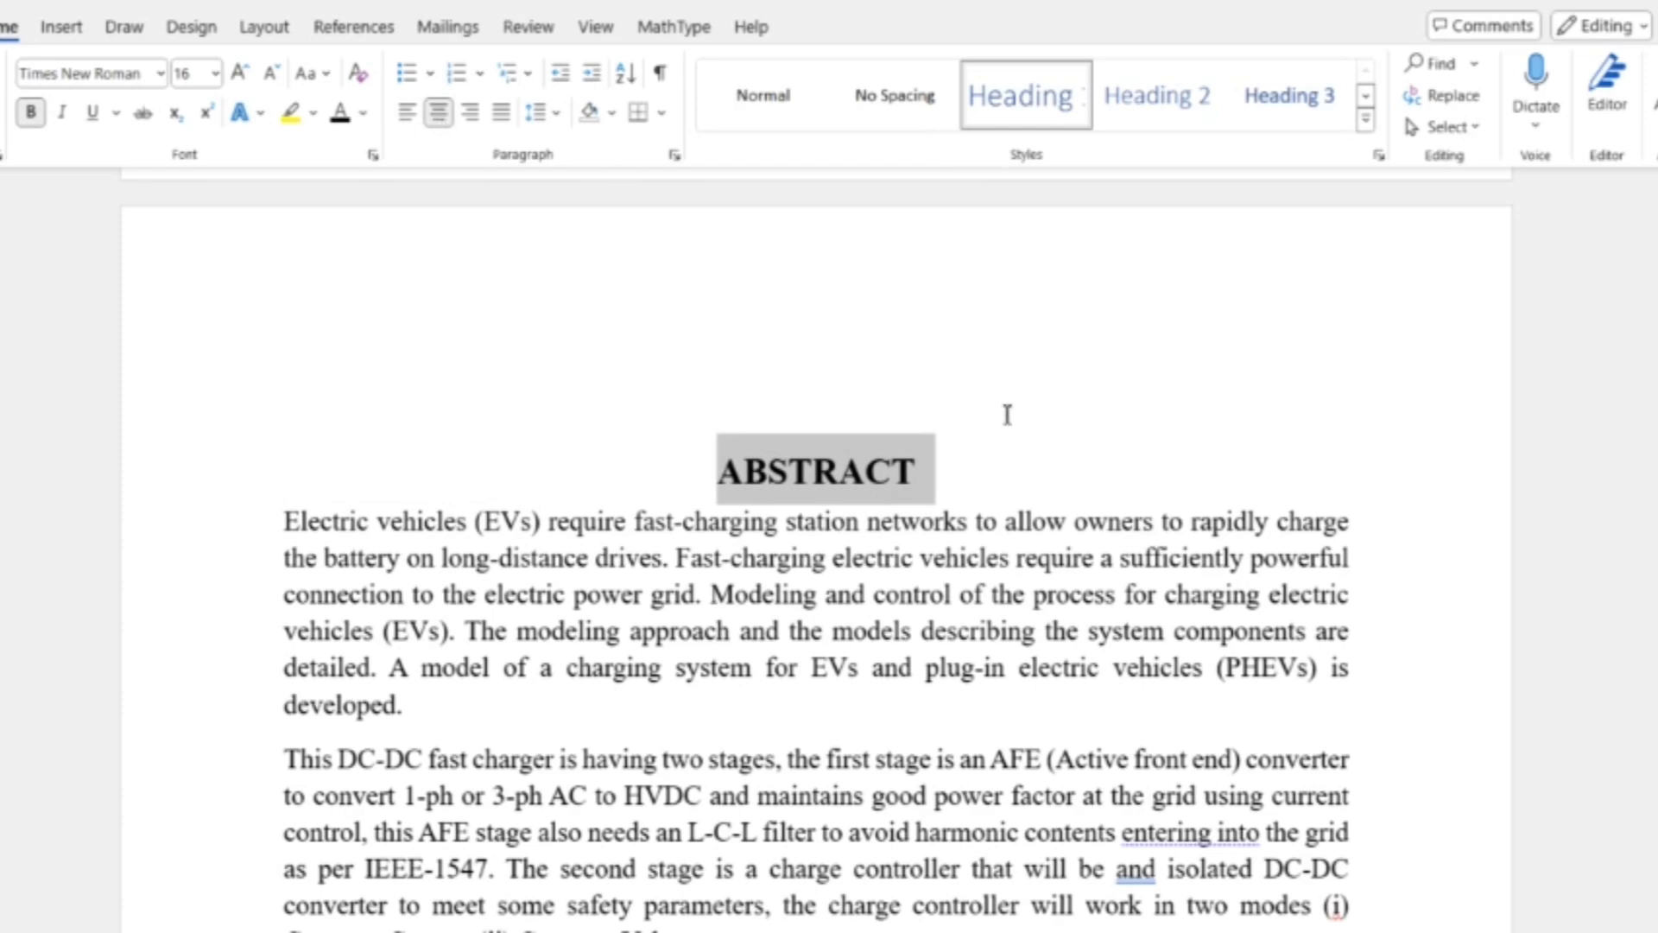
{"action": "left_click", "coordinate": [1049, 439]}
Step: Review the front-matter headings from ABSTRACT back to DECLARATION, and place the cursor in the table of contents
{"action": "scroll", "coordinate": [1050, 437], "scroll_direction": "down", "scroll_amount": 15}
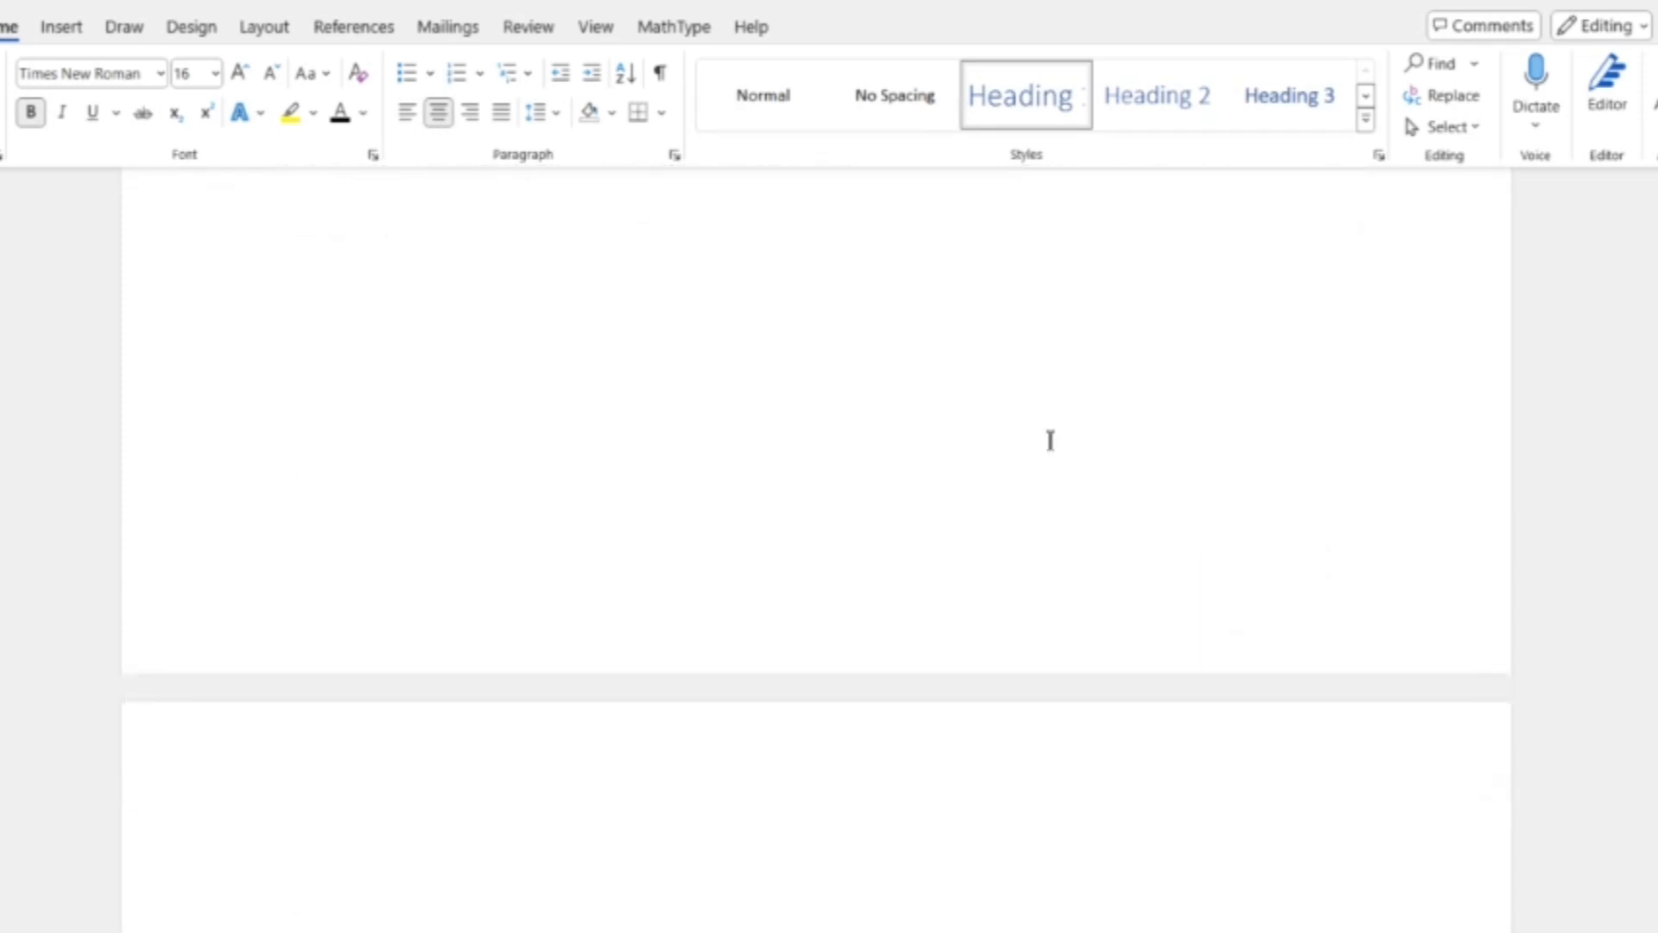
{"action": "scroll", "coordinate": [1050, 437], "scroll_direction": "up", "scroll_amount": 15}
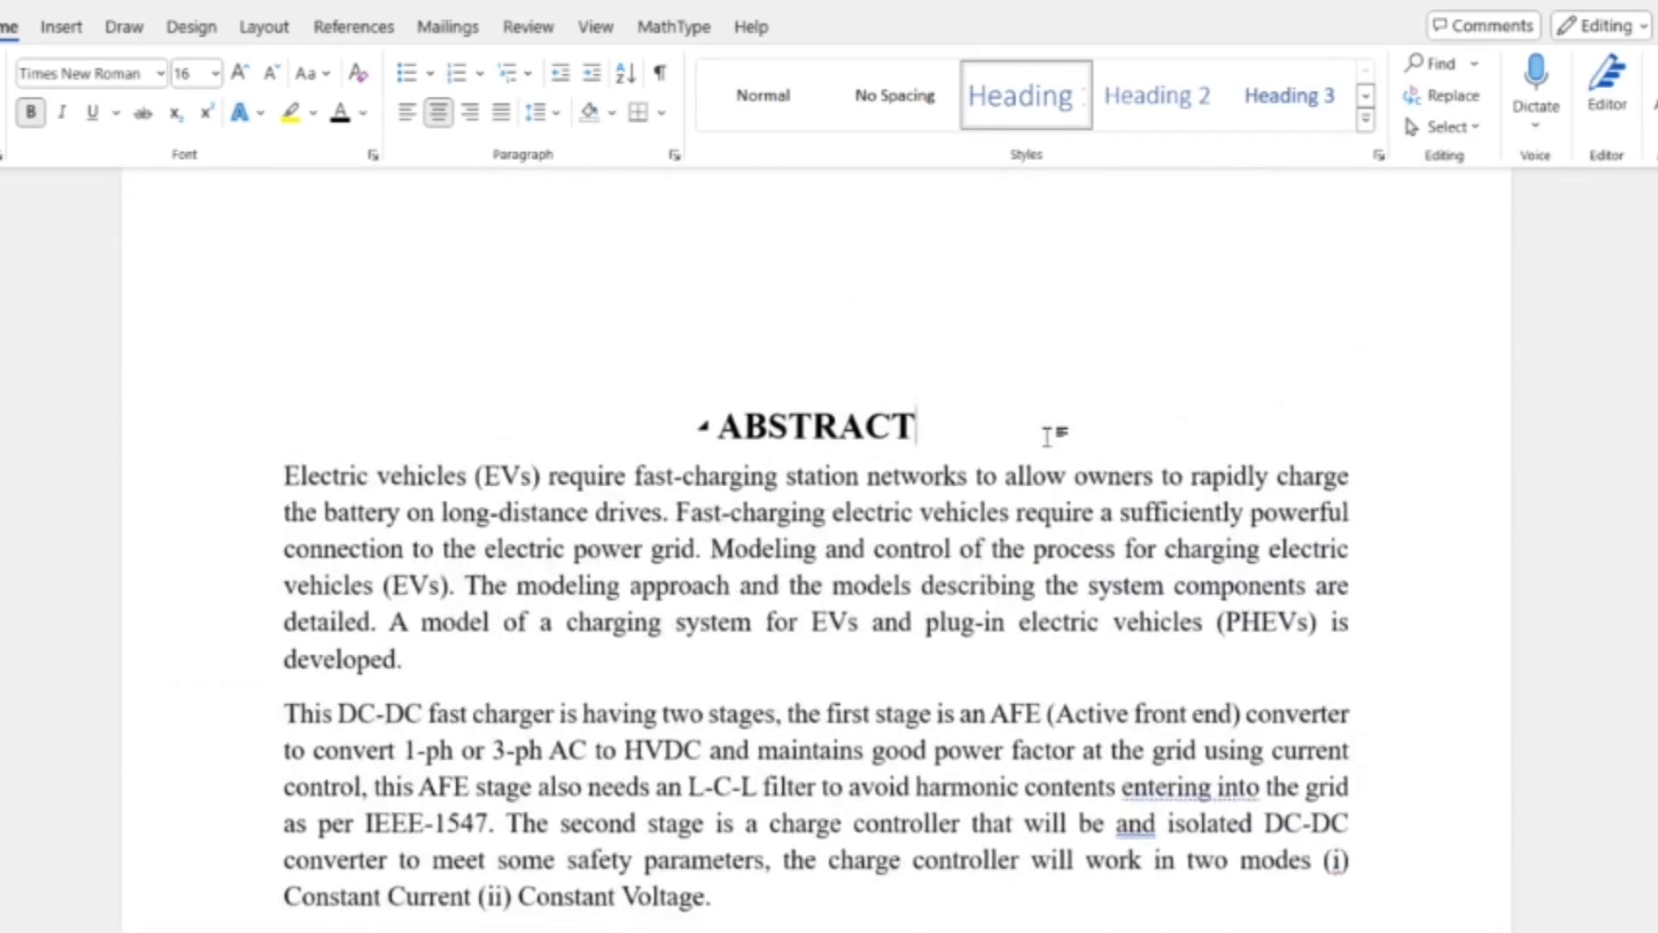
{"action": "scroll", "coordinate": [1050, 437], "scroll_direction": "up", "scroll_amount": 15}
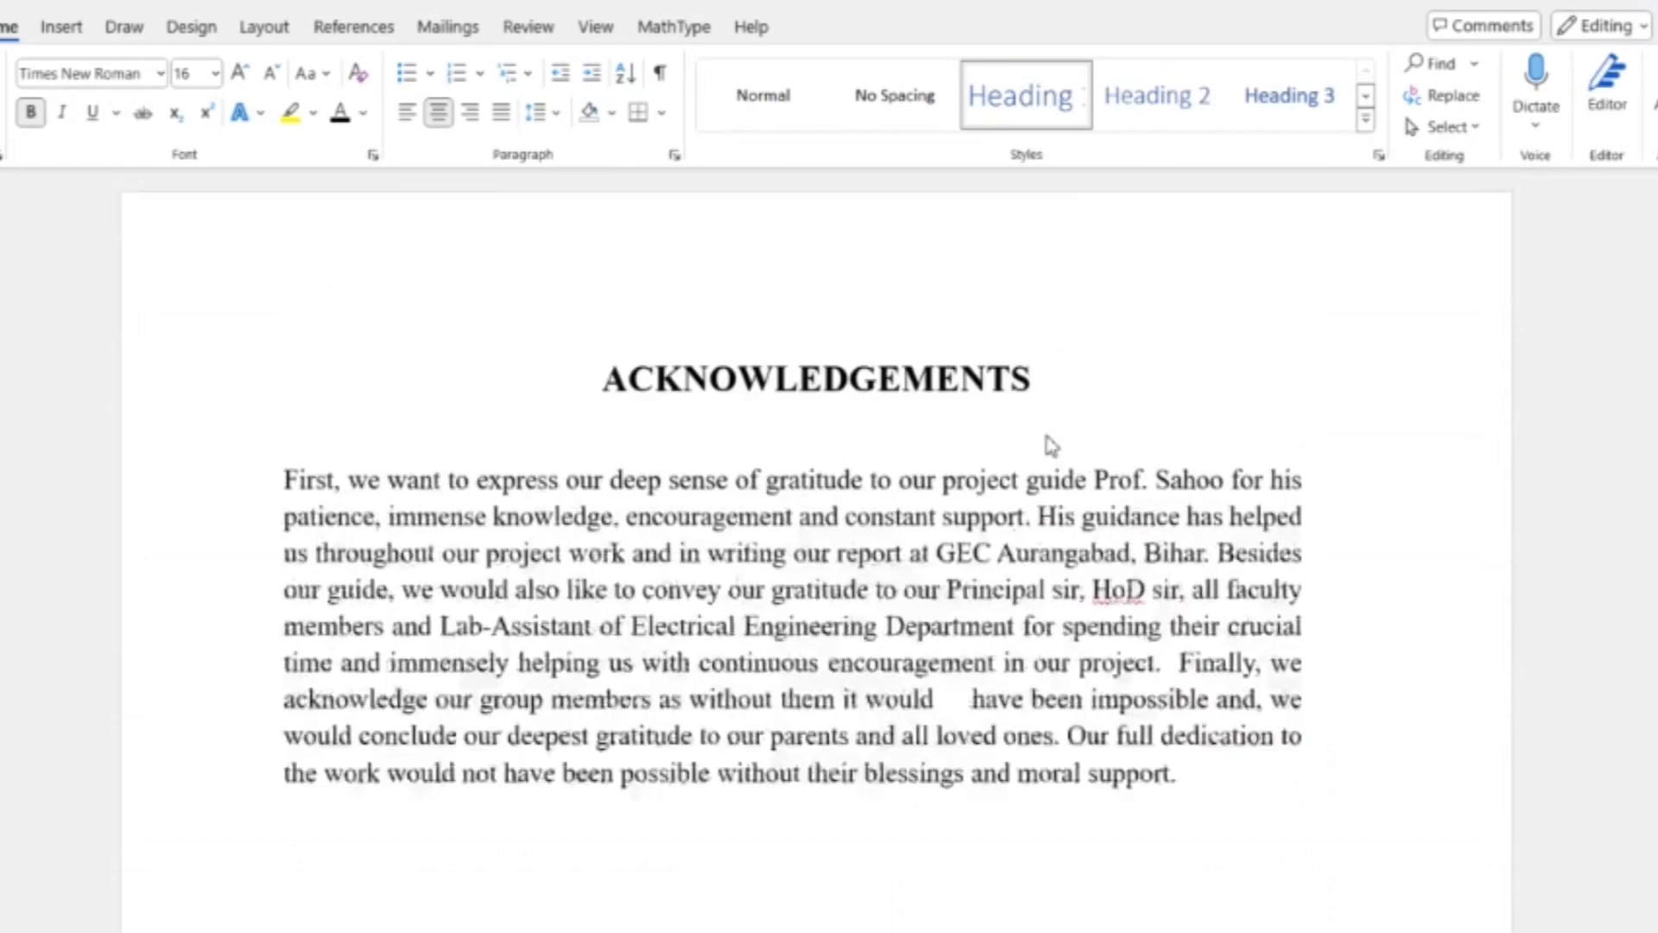
{"action": "scroll", "coordinate": [1050, 435], "scroll_direction": "up", "scroll_amount": 15}
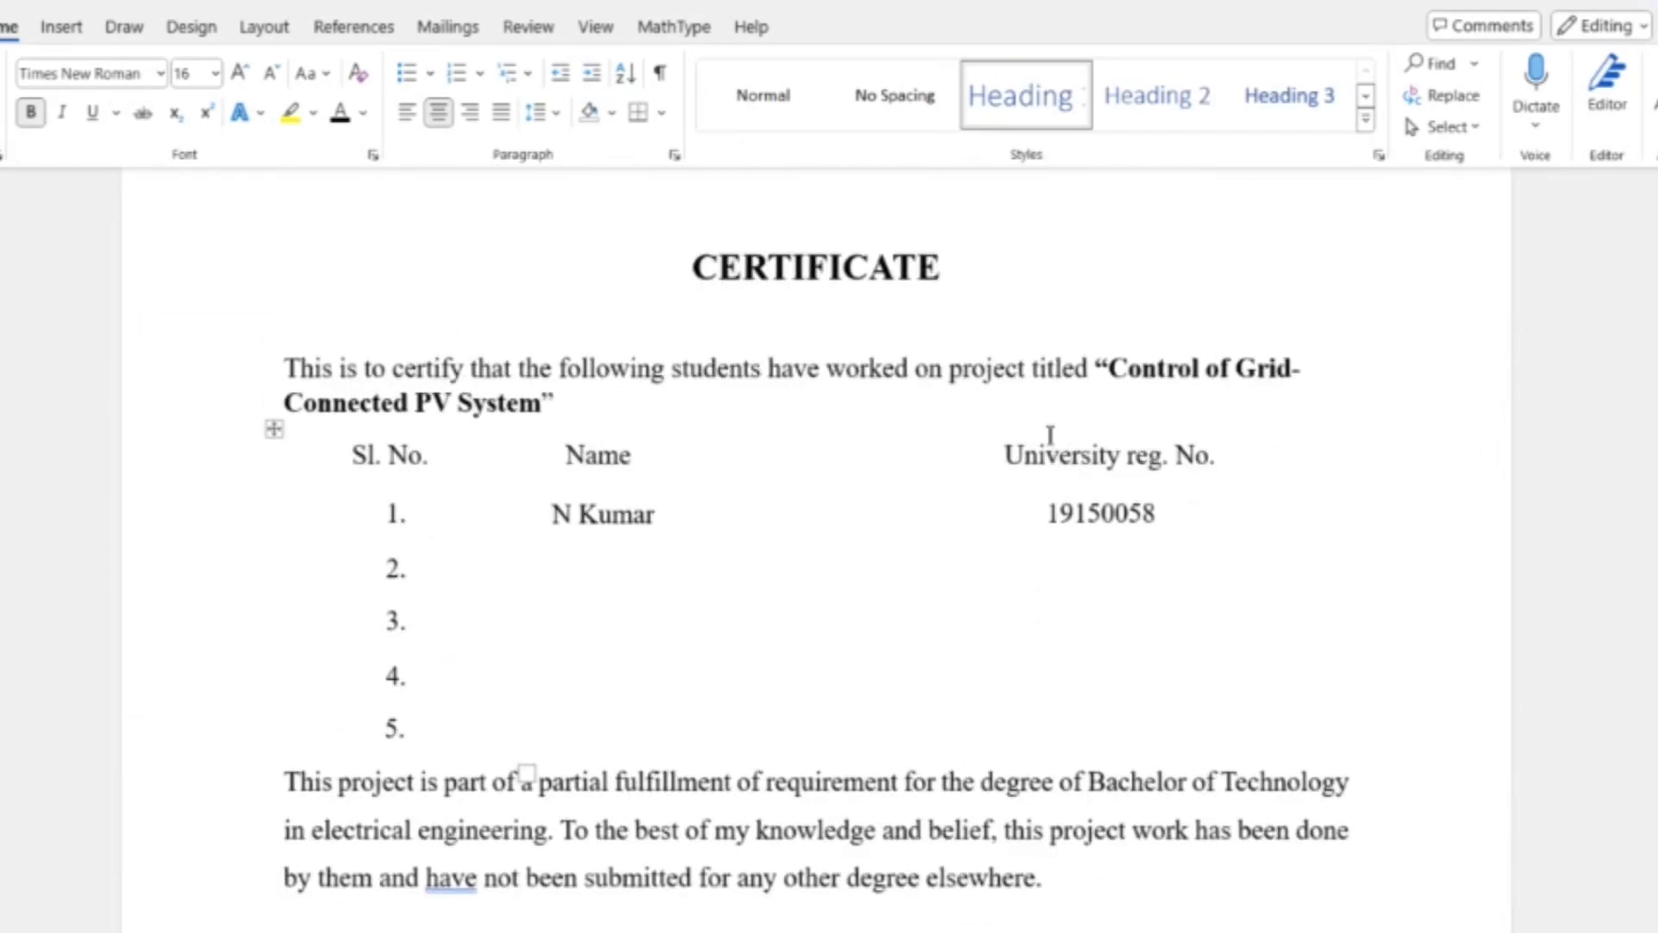
{"action": "scroll", "coordinate": [1050, 436], "scroll_direction": "up", "scroll_amount": 15}
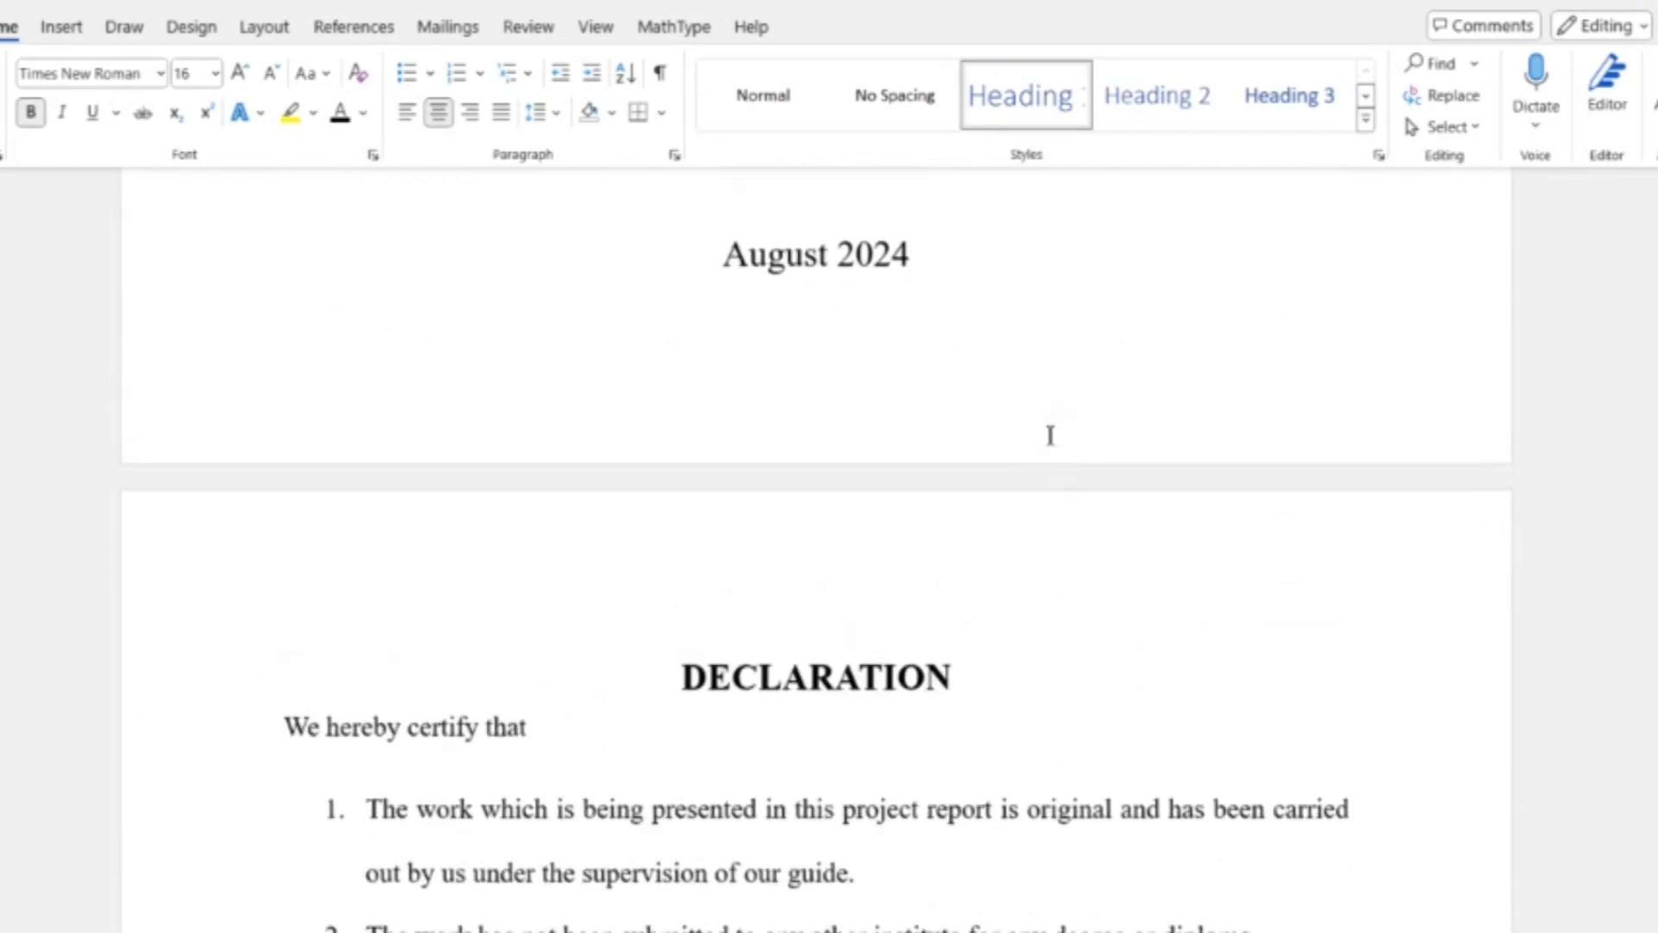
{"action": "scroll", "coordinate": [1050, 435], "scroll_direction": "down", "scroll_amount": 15}
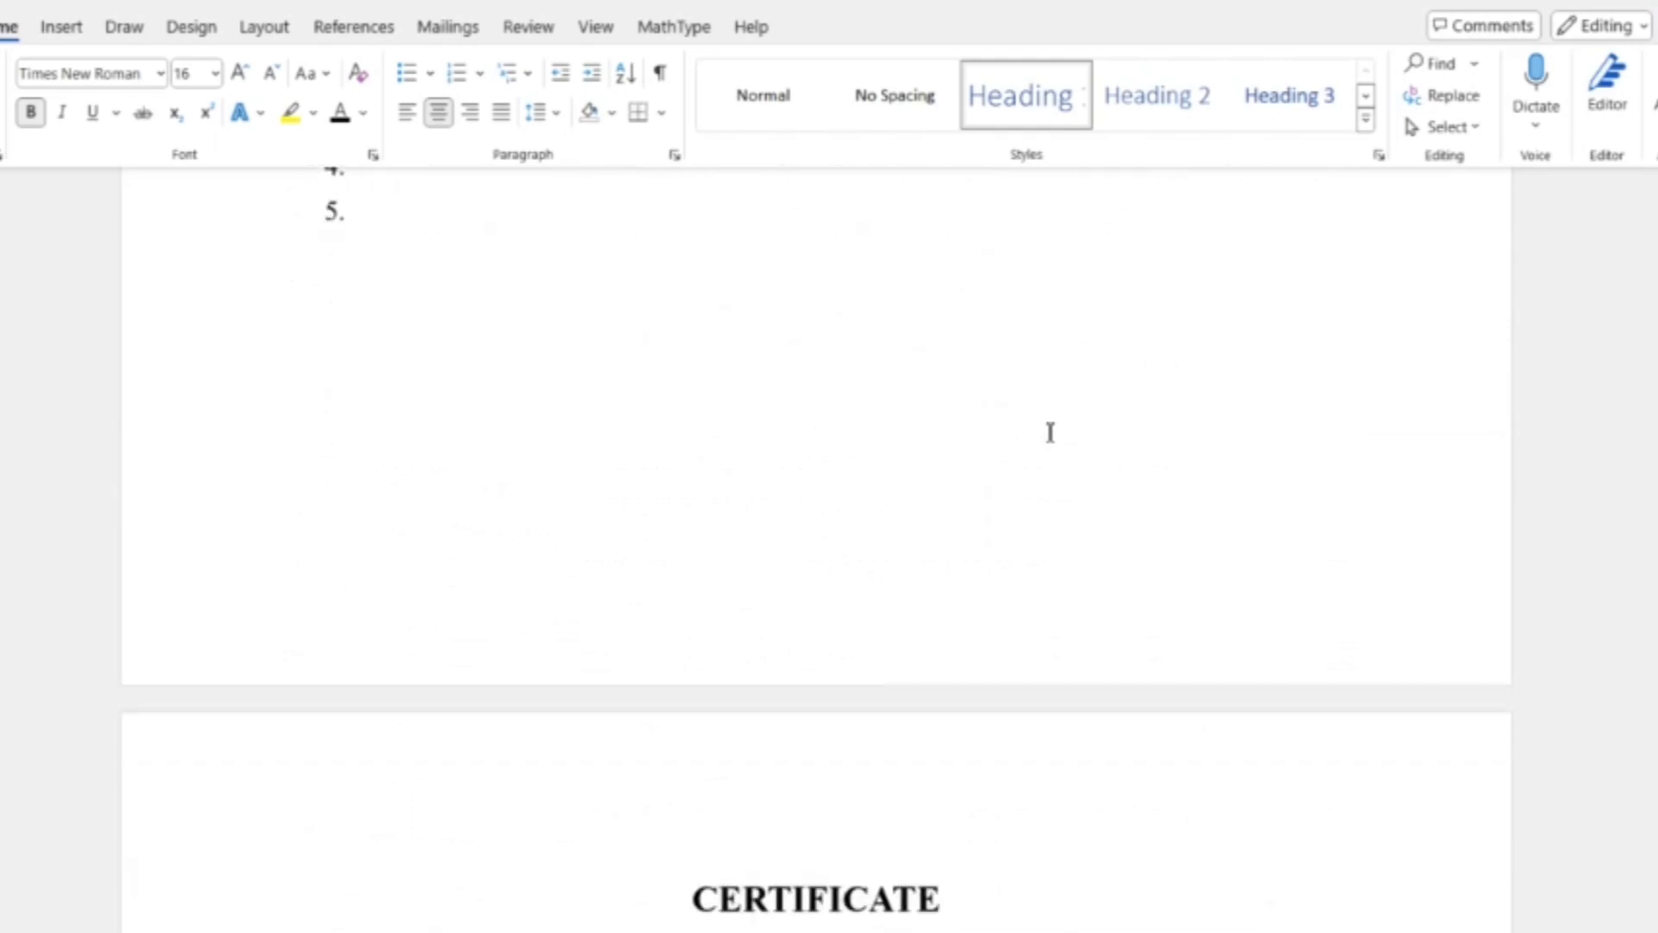
{"action": "scroll", "coordinate": [1050, 432], "scroll_direction": "down", "scroll_amount": 15}
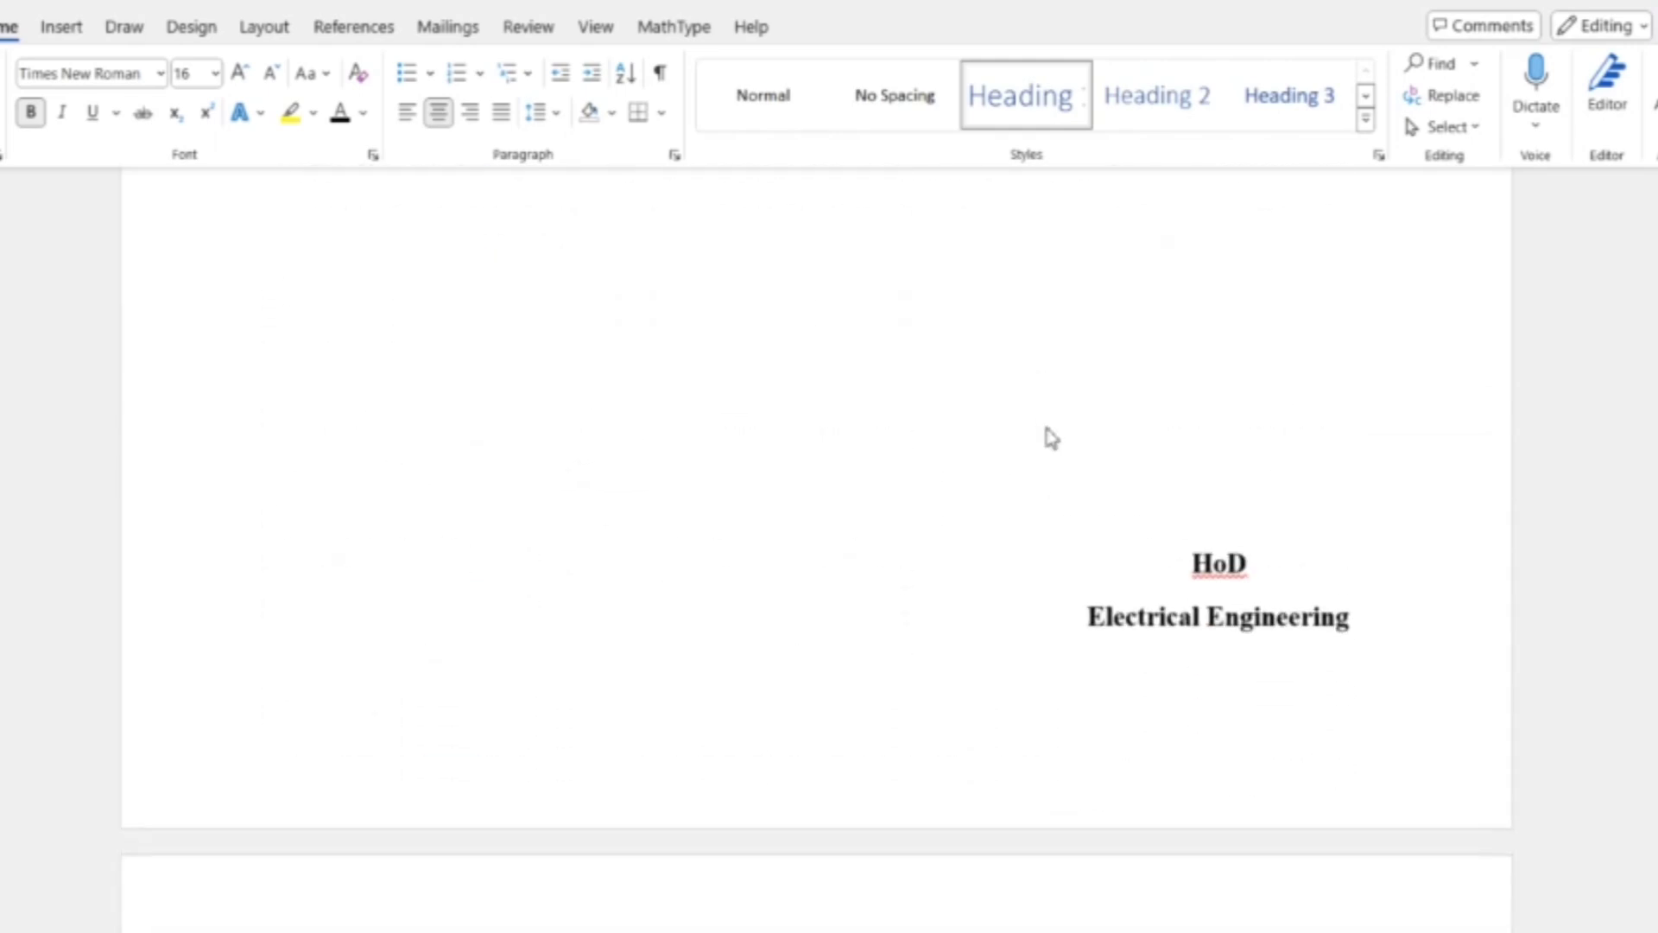
{"action": "scroll", "coordinate": [1050, 427], "scroll_direction": "down", "scroll_amount": 12}
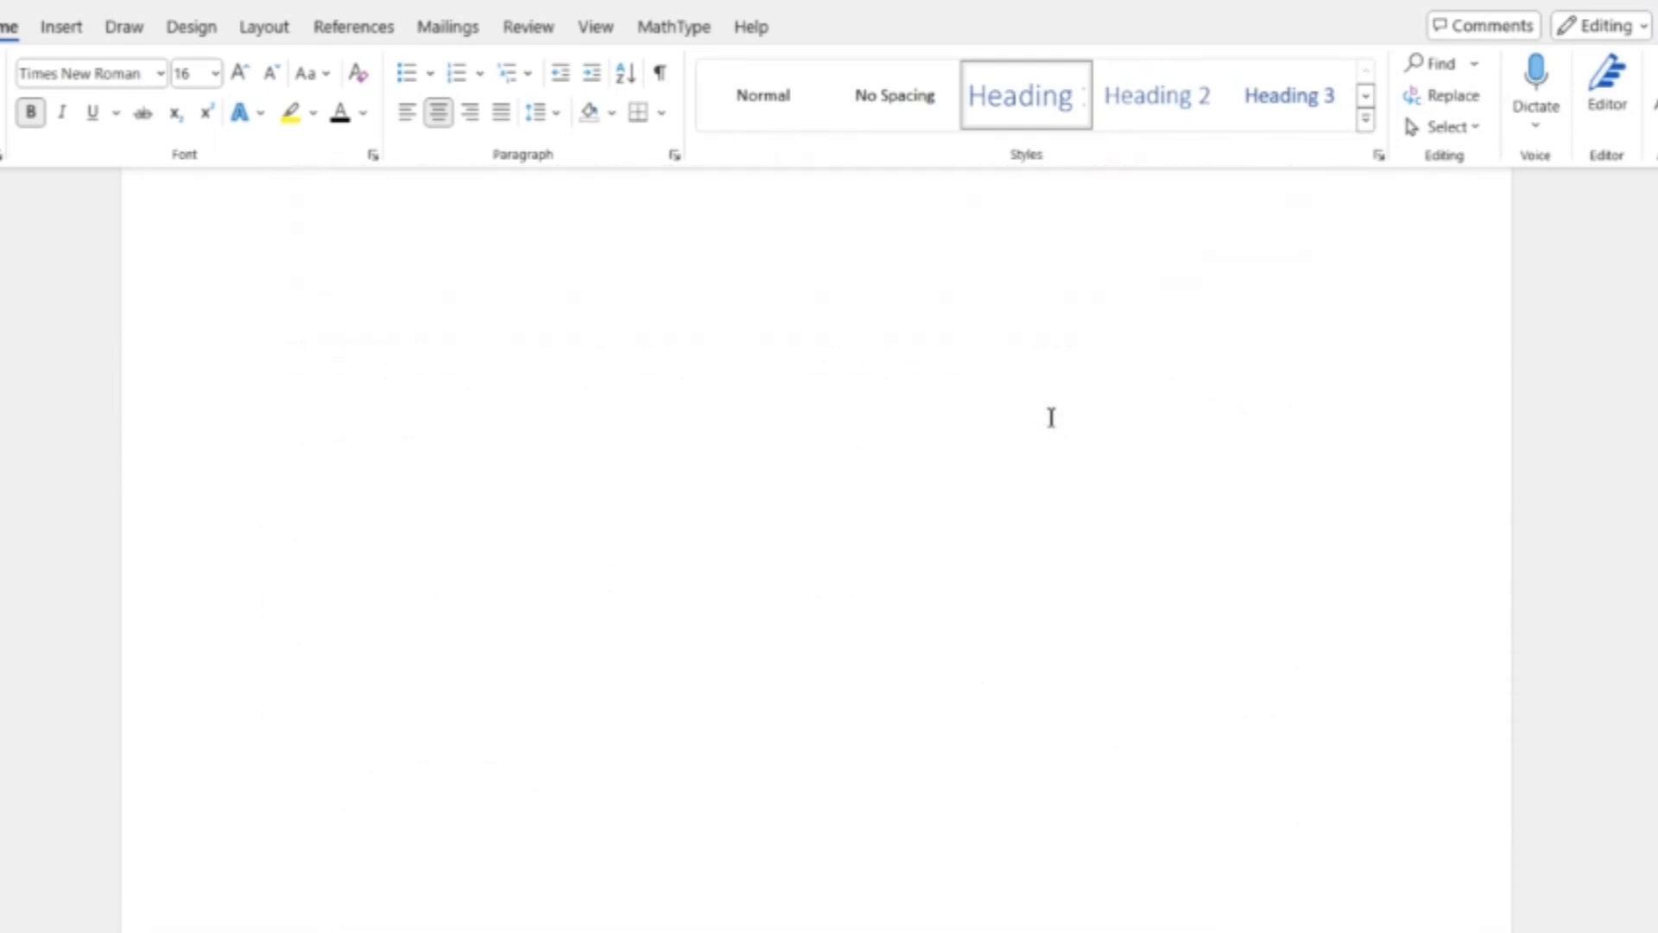
{"action": "scroll", "coordinate": [1051, 414], "scroll_direction": "down", "scroll_amount": 15}
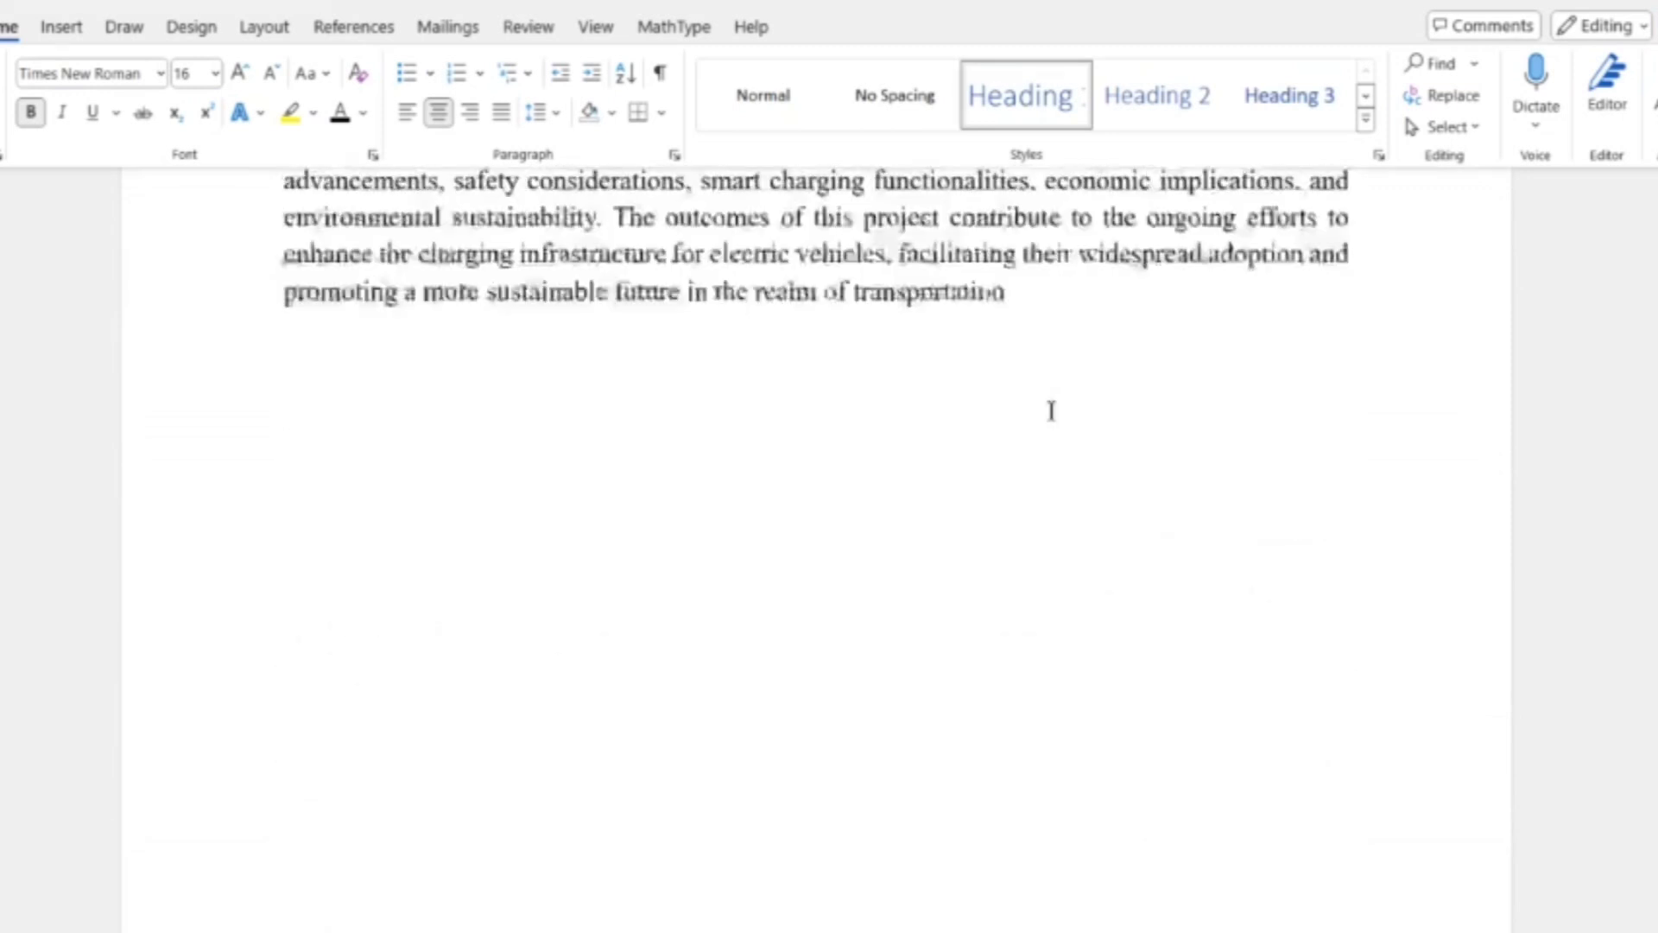
{"action": "scroll", "coordinate": [1051, 406], "scroll_direction": "down", "scroll_amount": 3}
{"action": "left_click", "coordinate": [647, 376]}
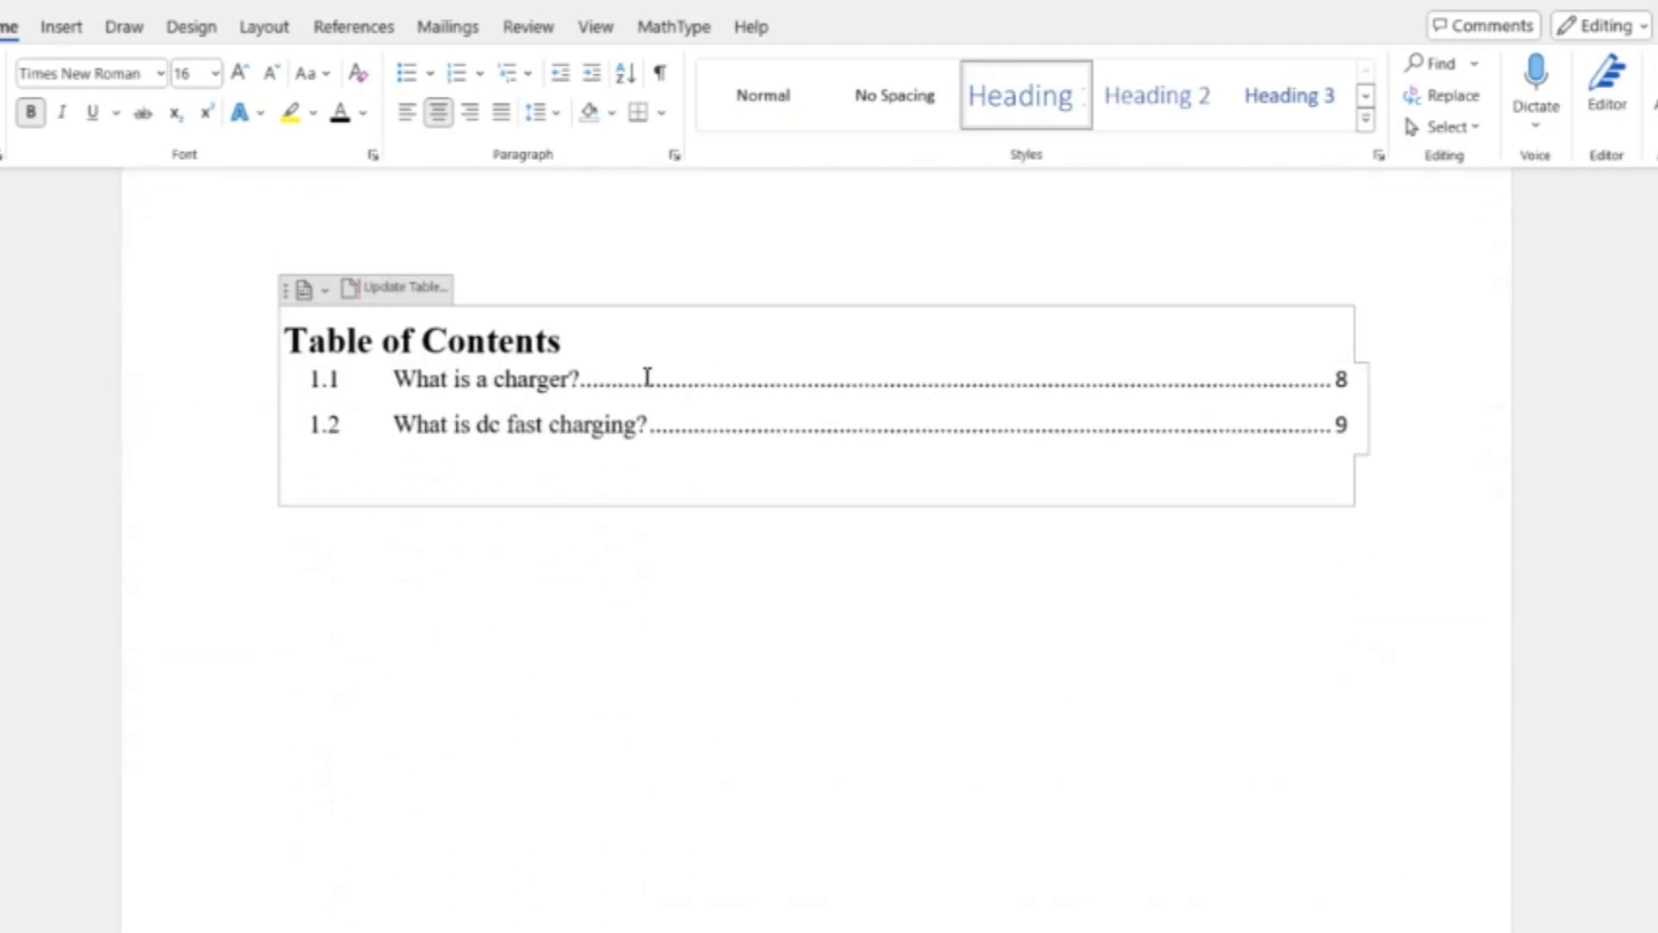
Step: Delete the existing table of contents together with its title
{"action": "left_click_drag", "start_coordinate": [576, 337], "coordinate": [285, 341]}
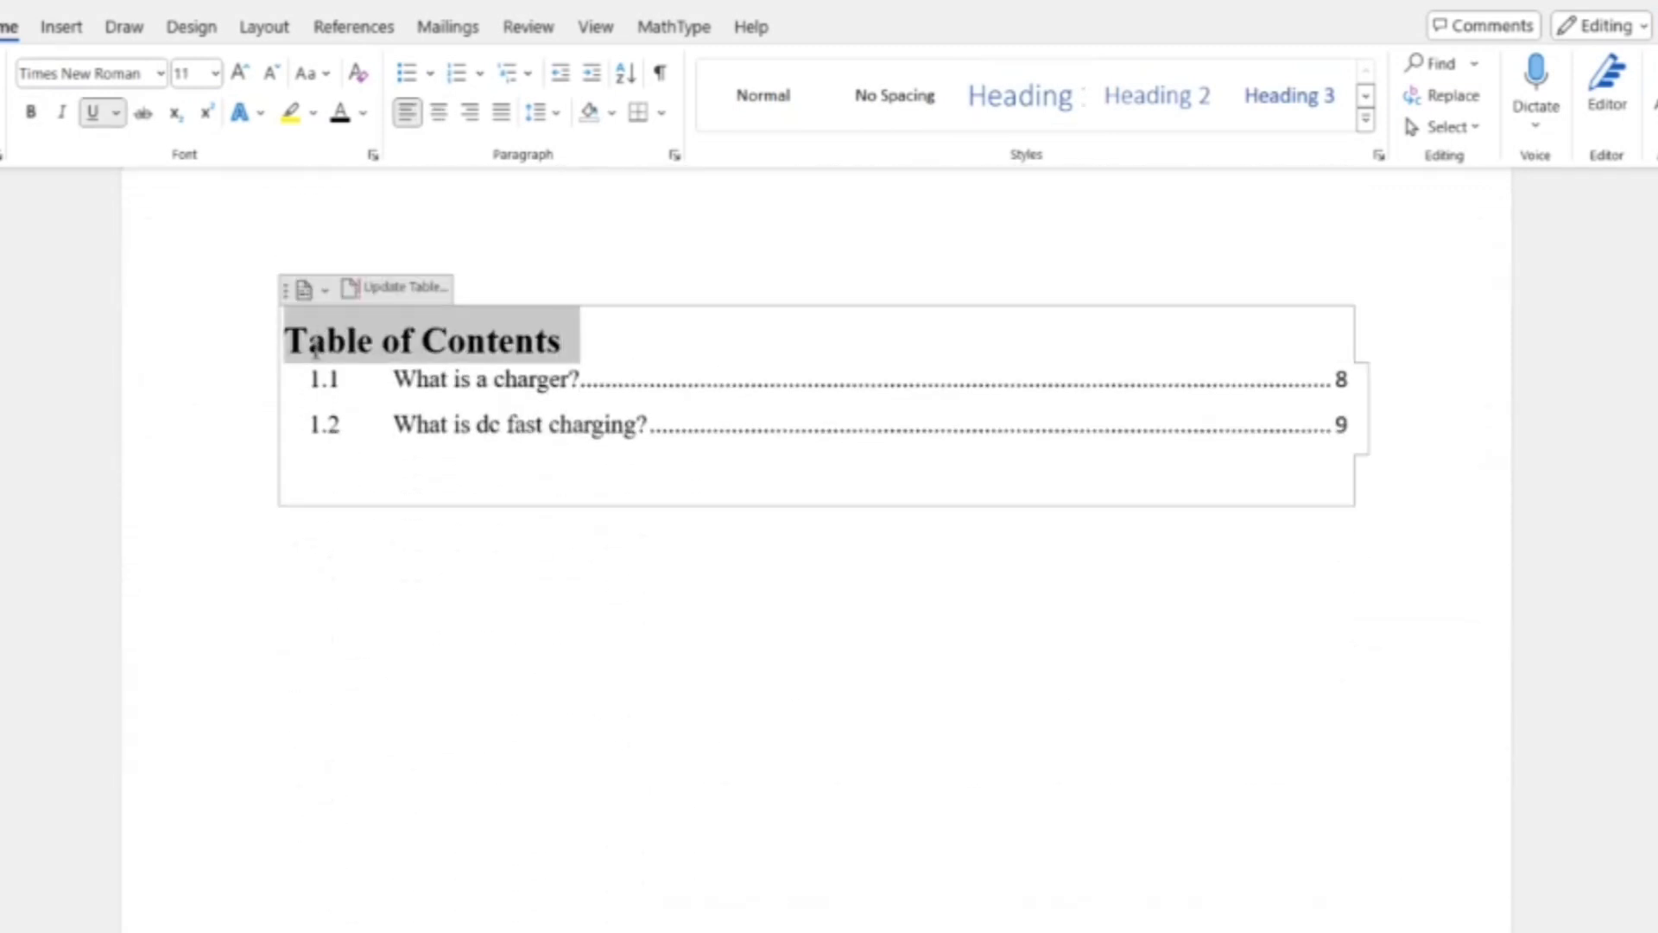
{"action": "left_click", "coordinate": [762, 380]}
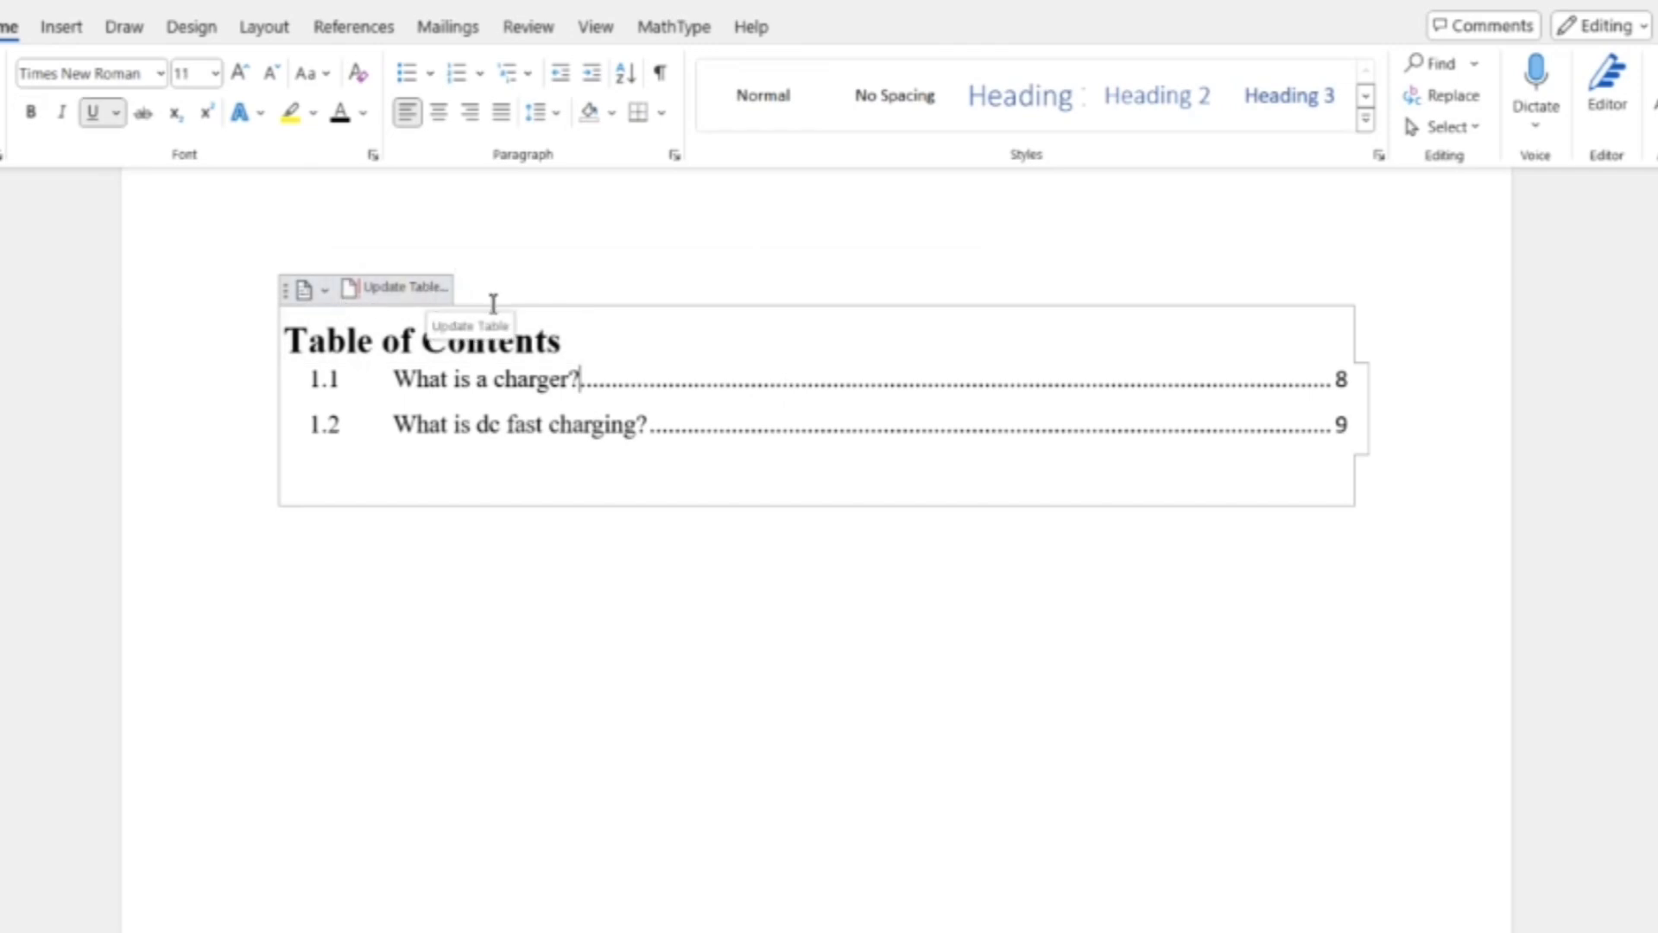
{"action": "left_click_drag", "start_coordinate": [276, 256], "coordinate": [1132, 536]}
{"action": "key", "text": "Delete"}
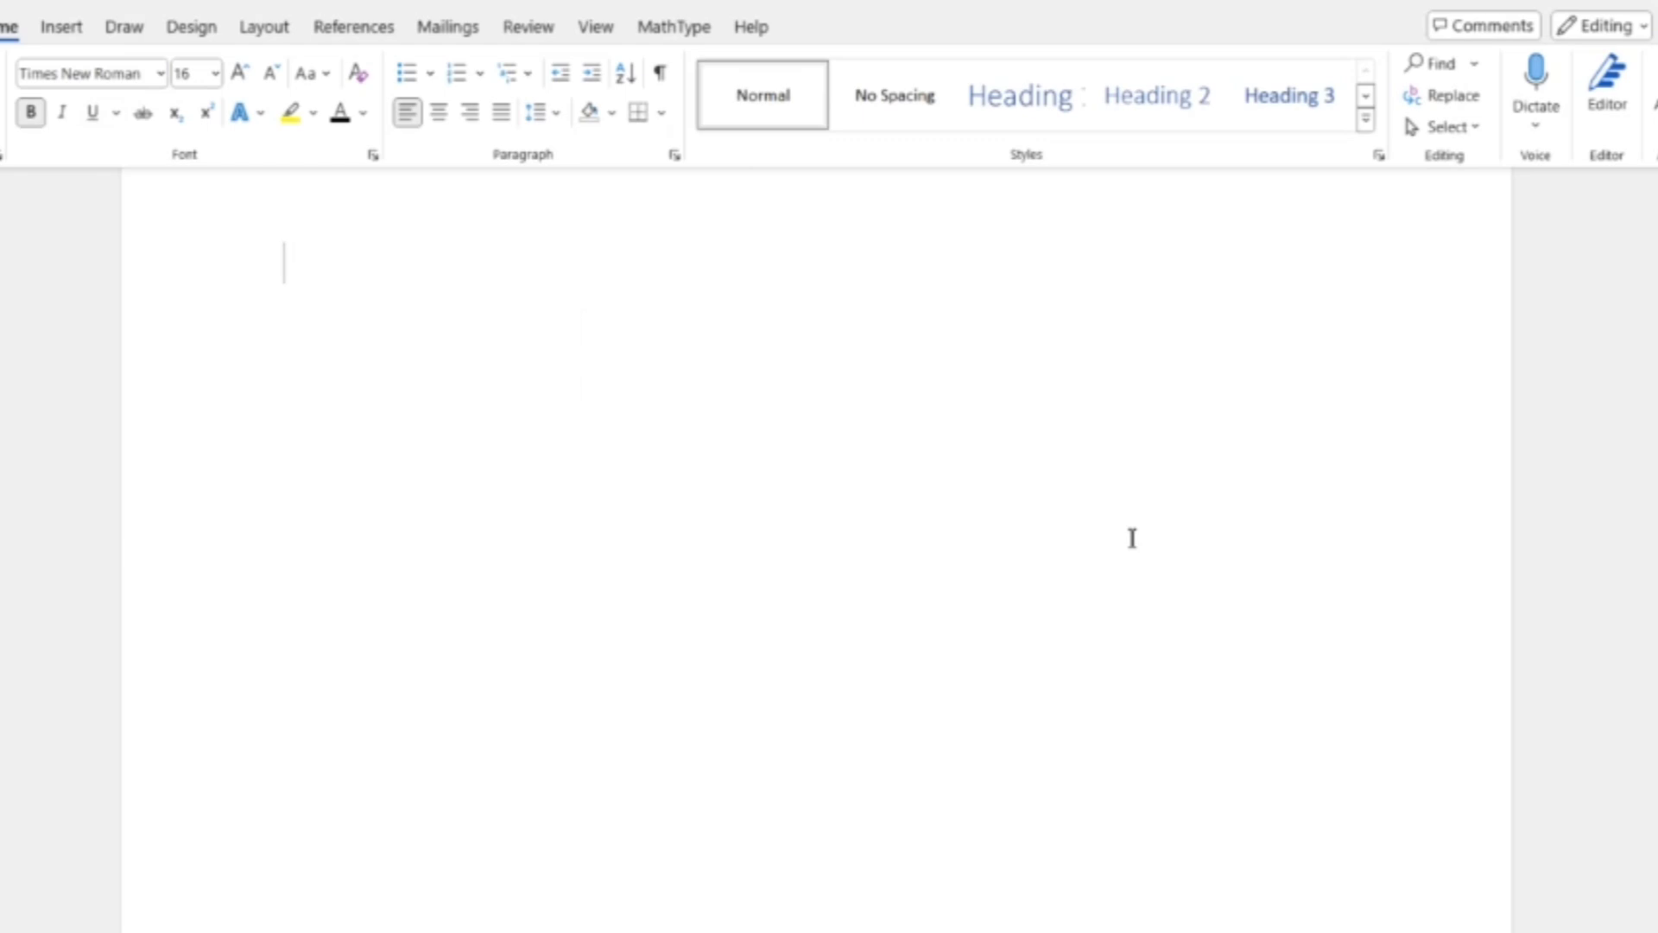
Step: Insert a page break and add a new table of contents there using the Automatic Table 1 layout
{"action": "key", "text": "ctrl+Return"}
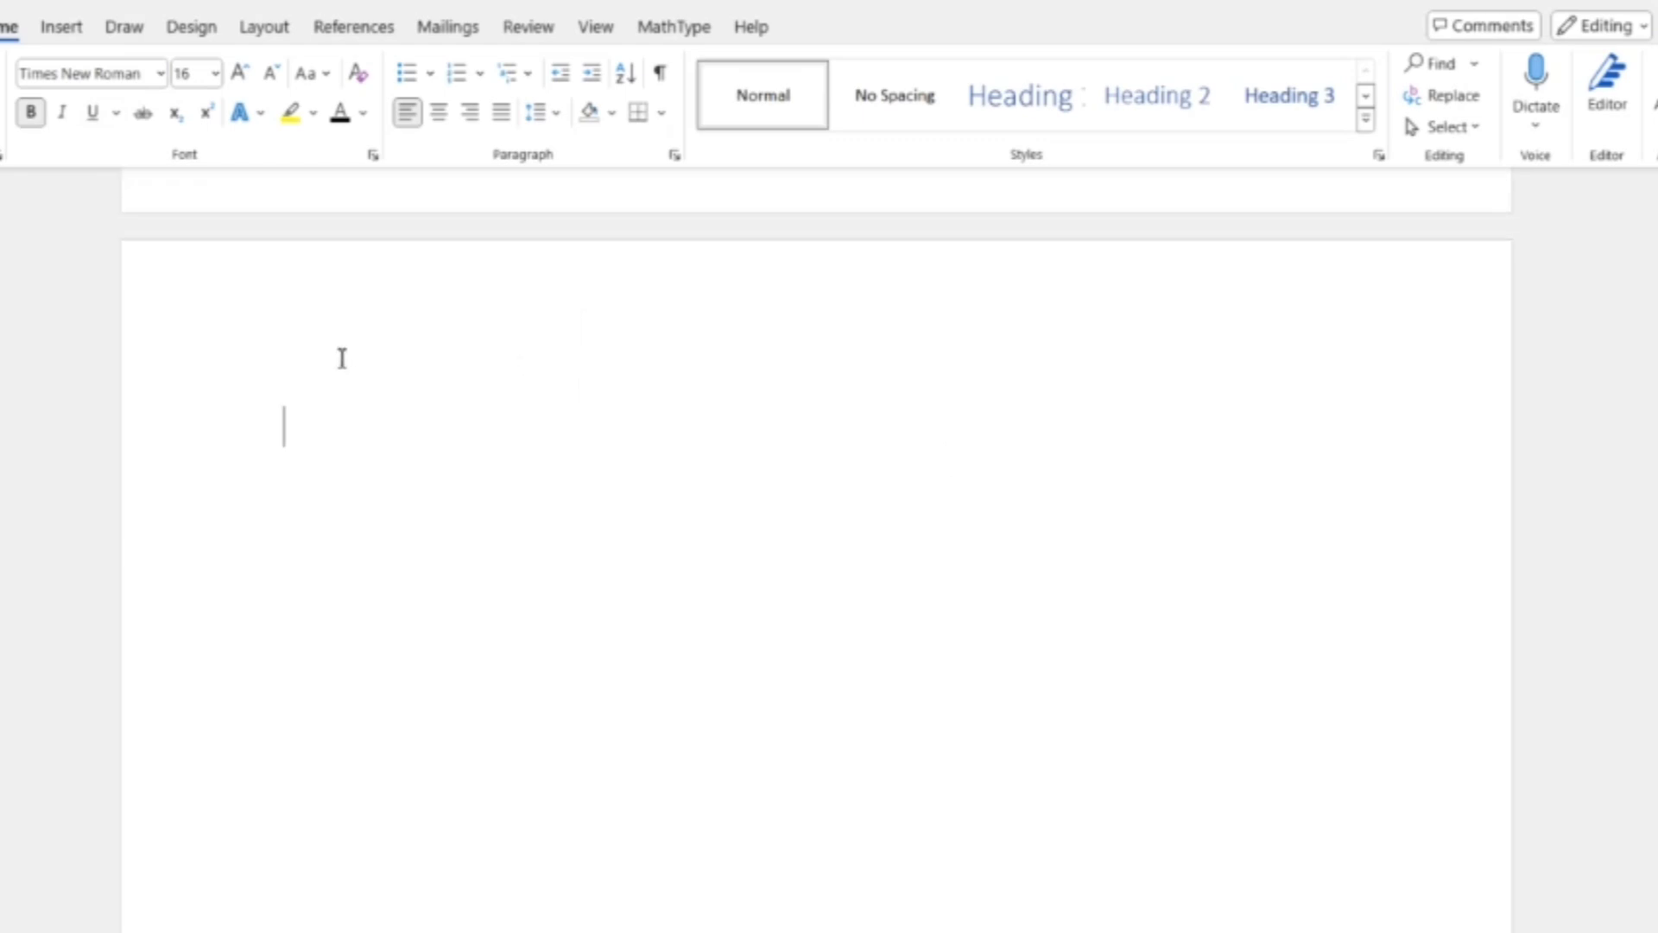
{"action": "key", "text": "ctrl+b"}
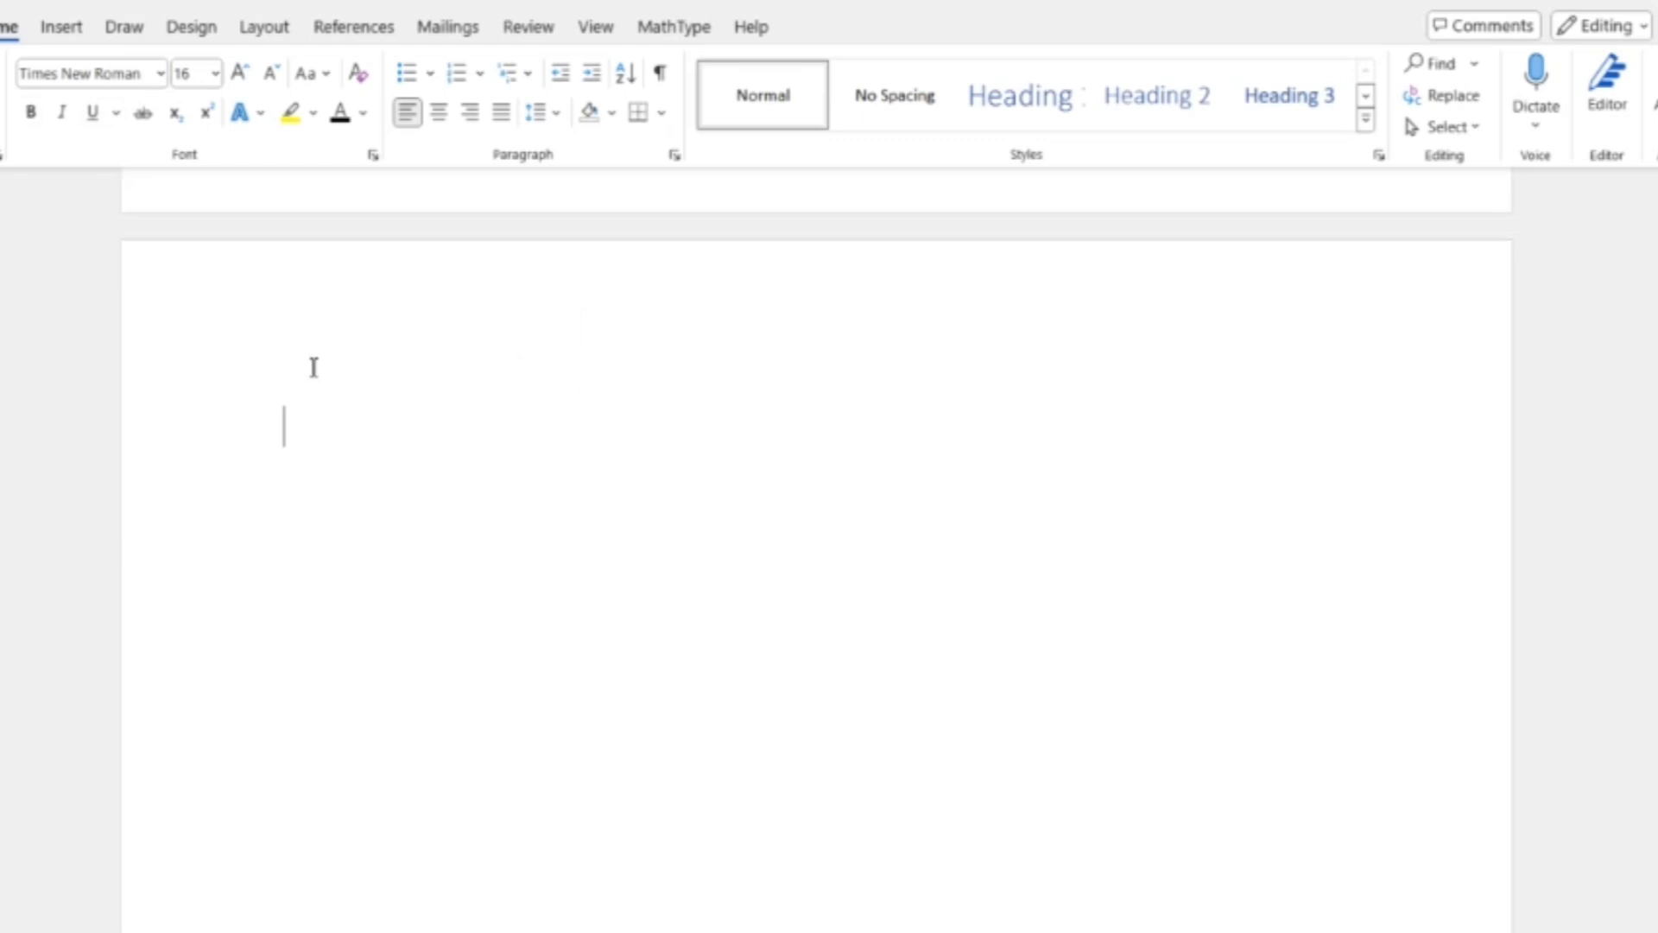
{"action": "left_click", "coordinate": [337, 28]}
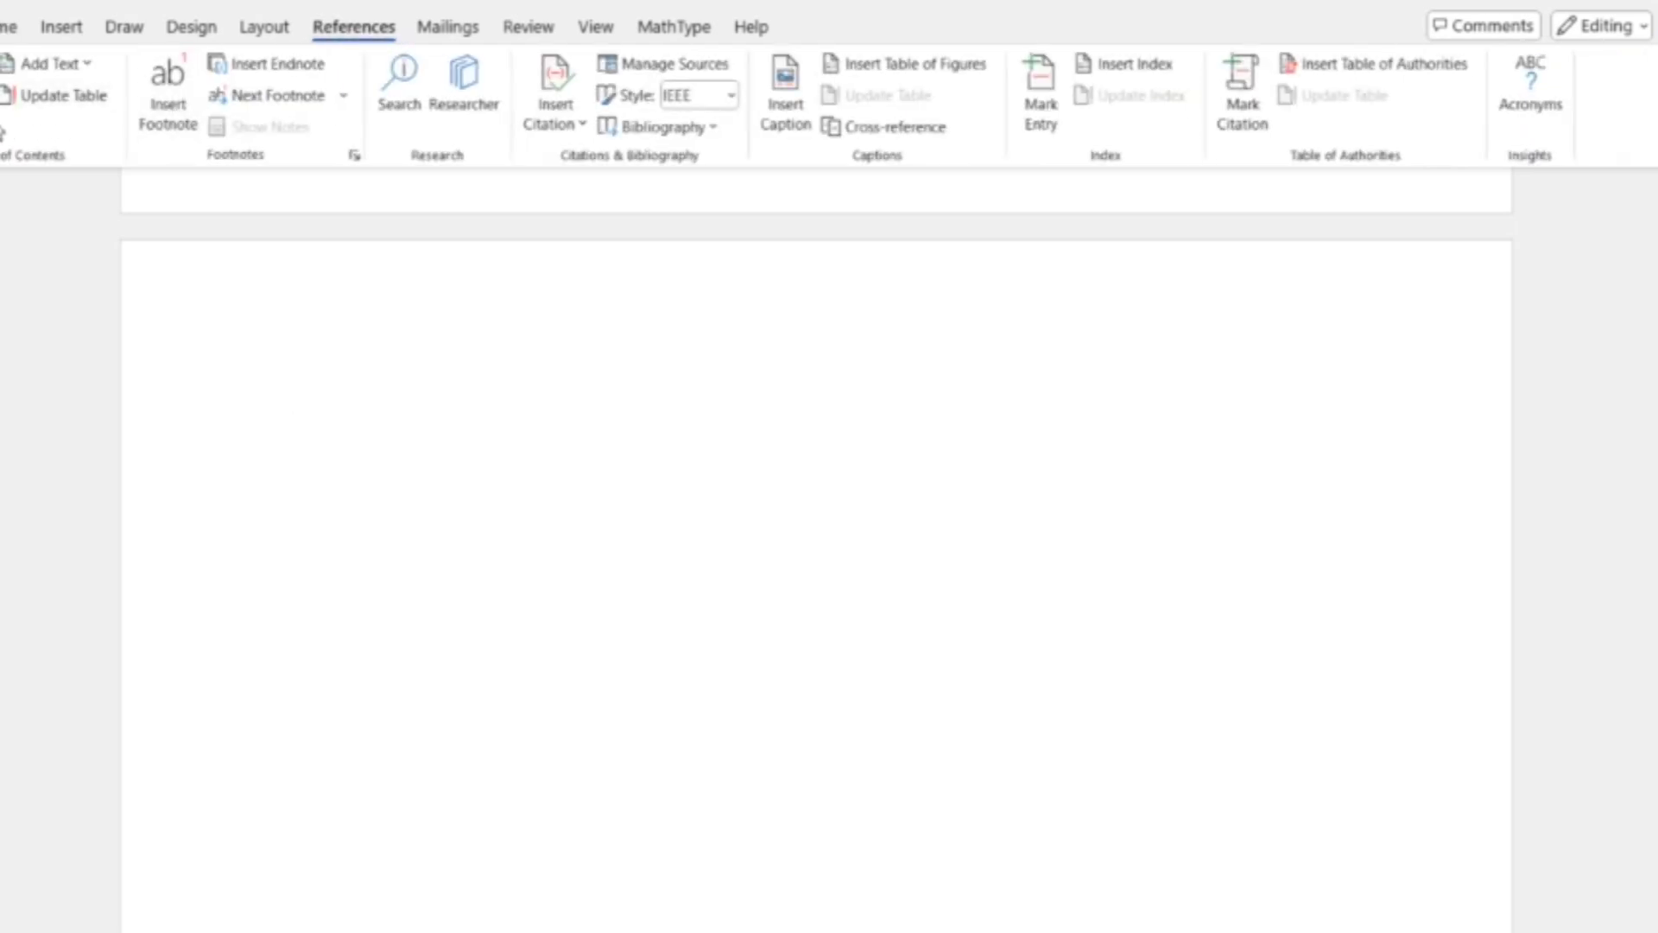
{"action": "left_click", "coordinate": [0, 106]}
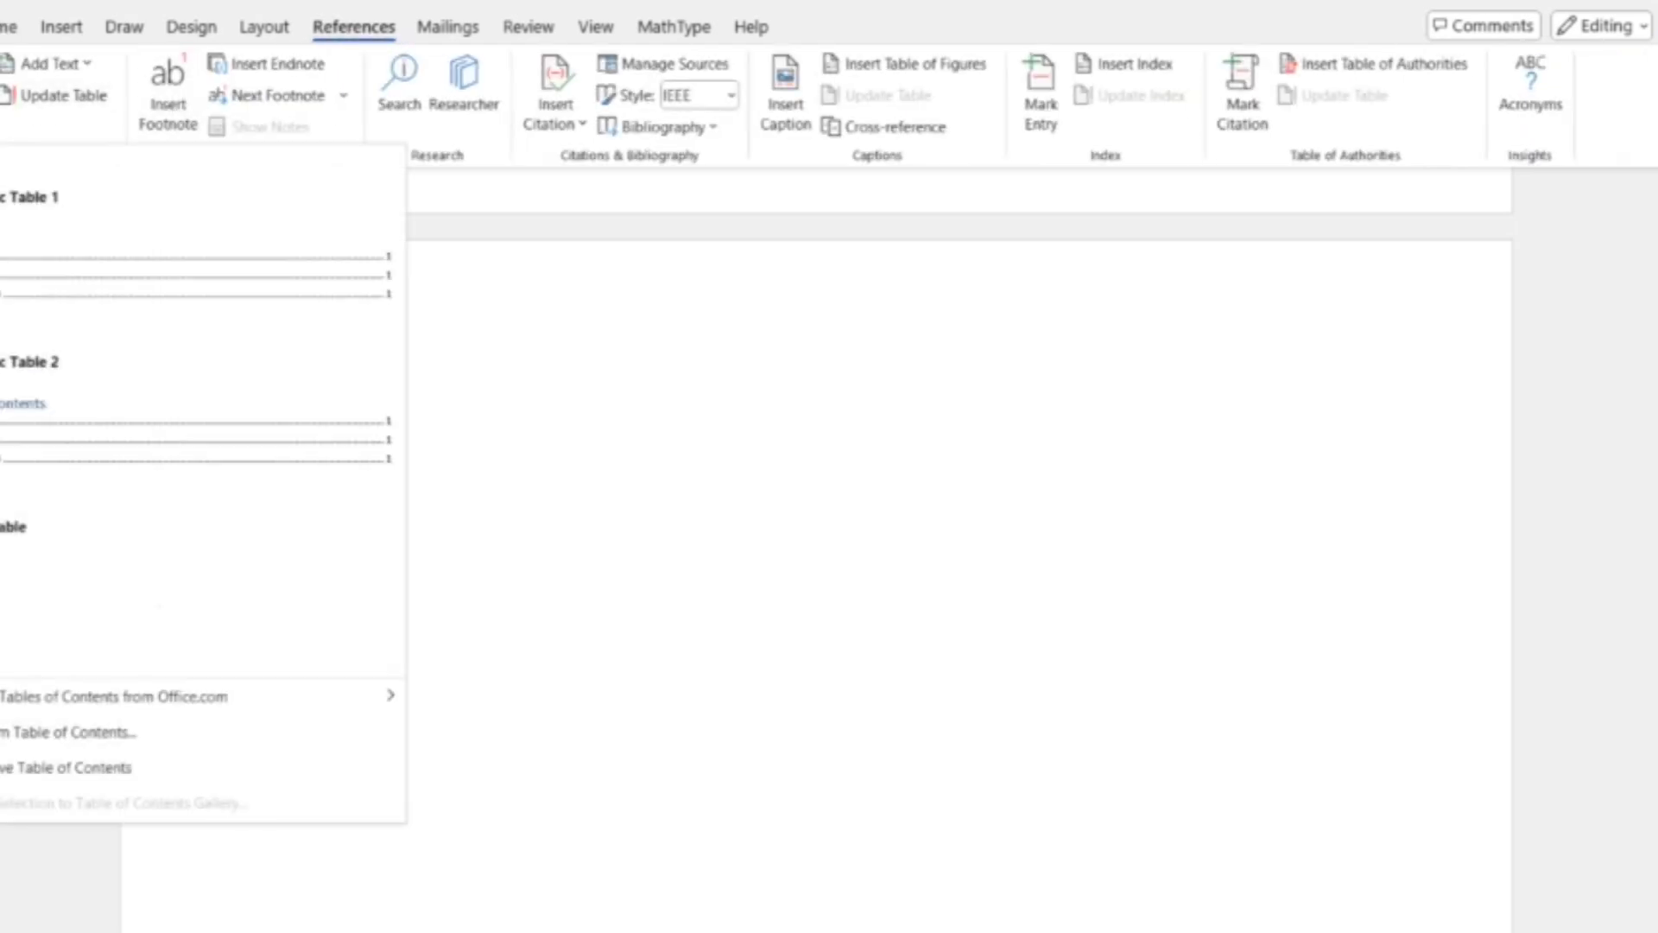
{"action": "left_click", "coordinate": [4, 262]}
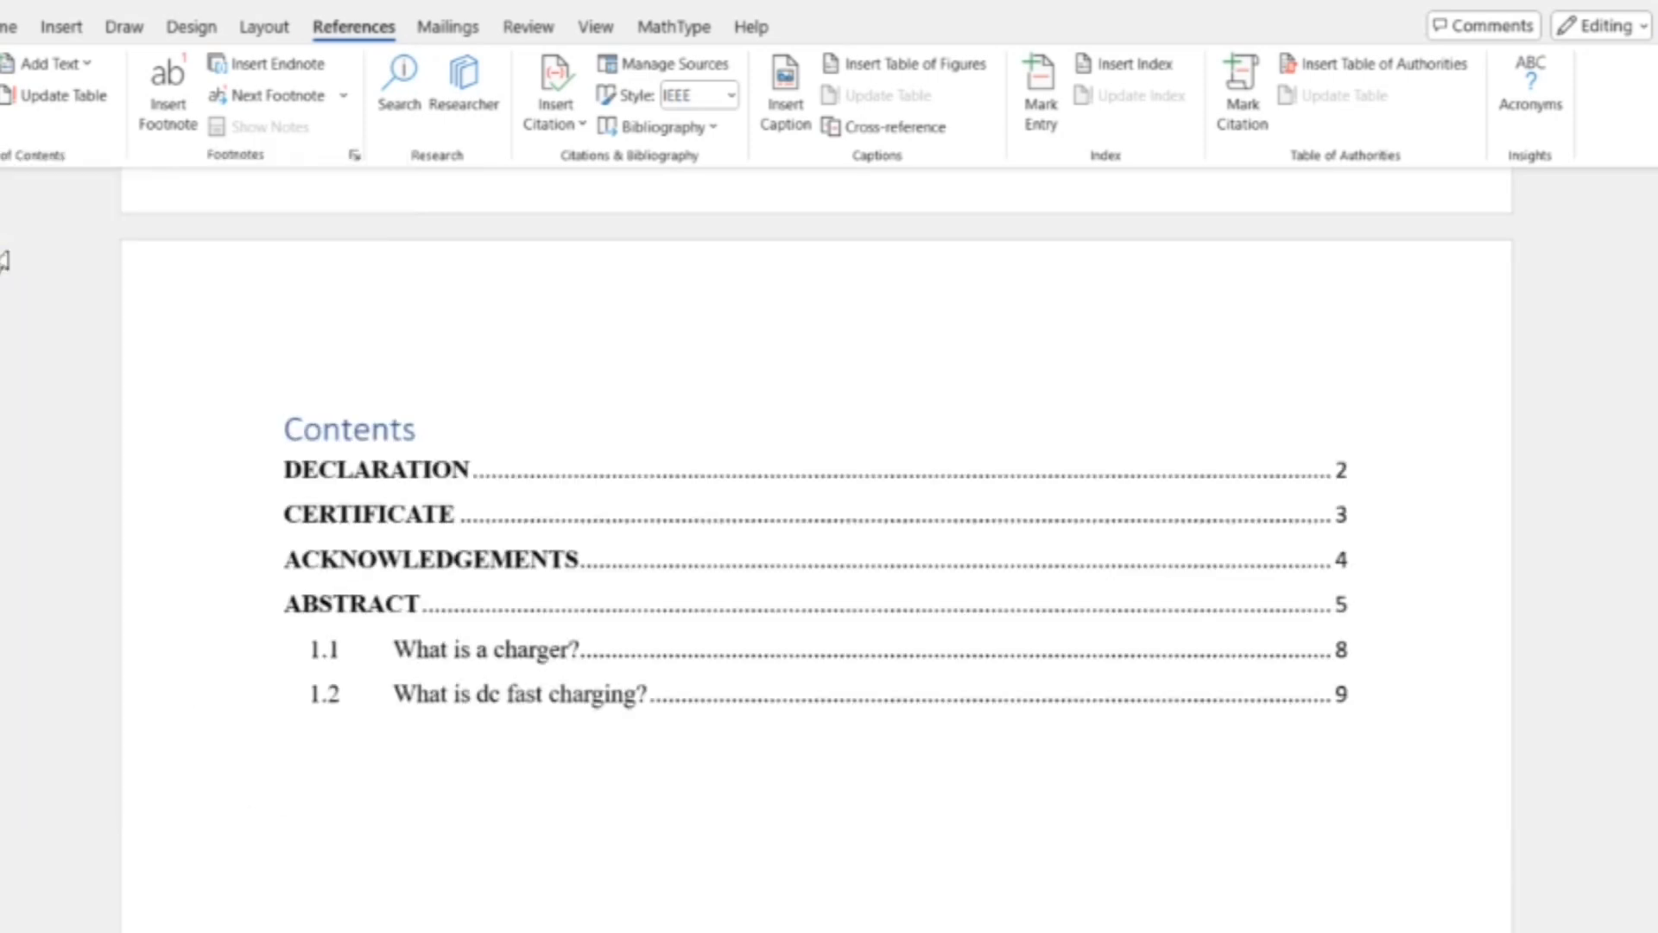
Step: Format the Contents title of the new table as bold, black Times New Roman
{"action": "left_click_drag", "start_coordinate": [440, 427], "coordinate": [295, 439]}
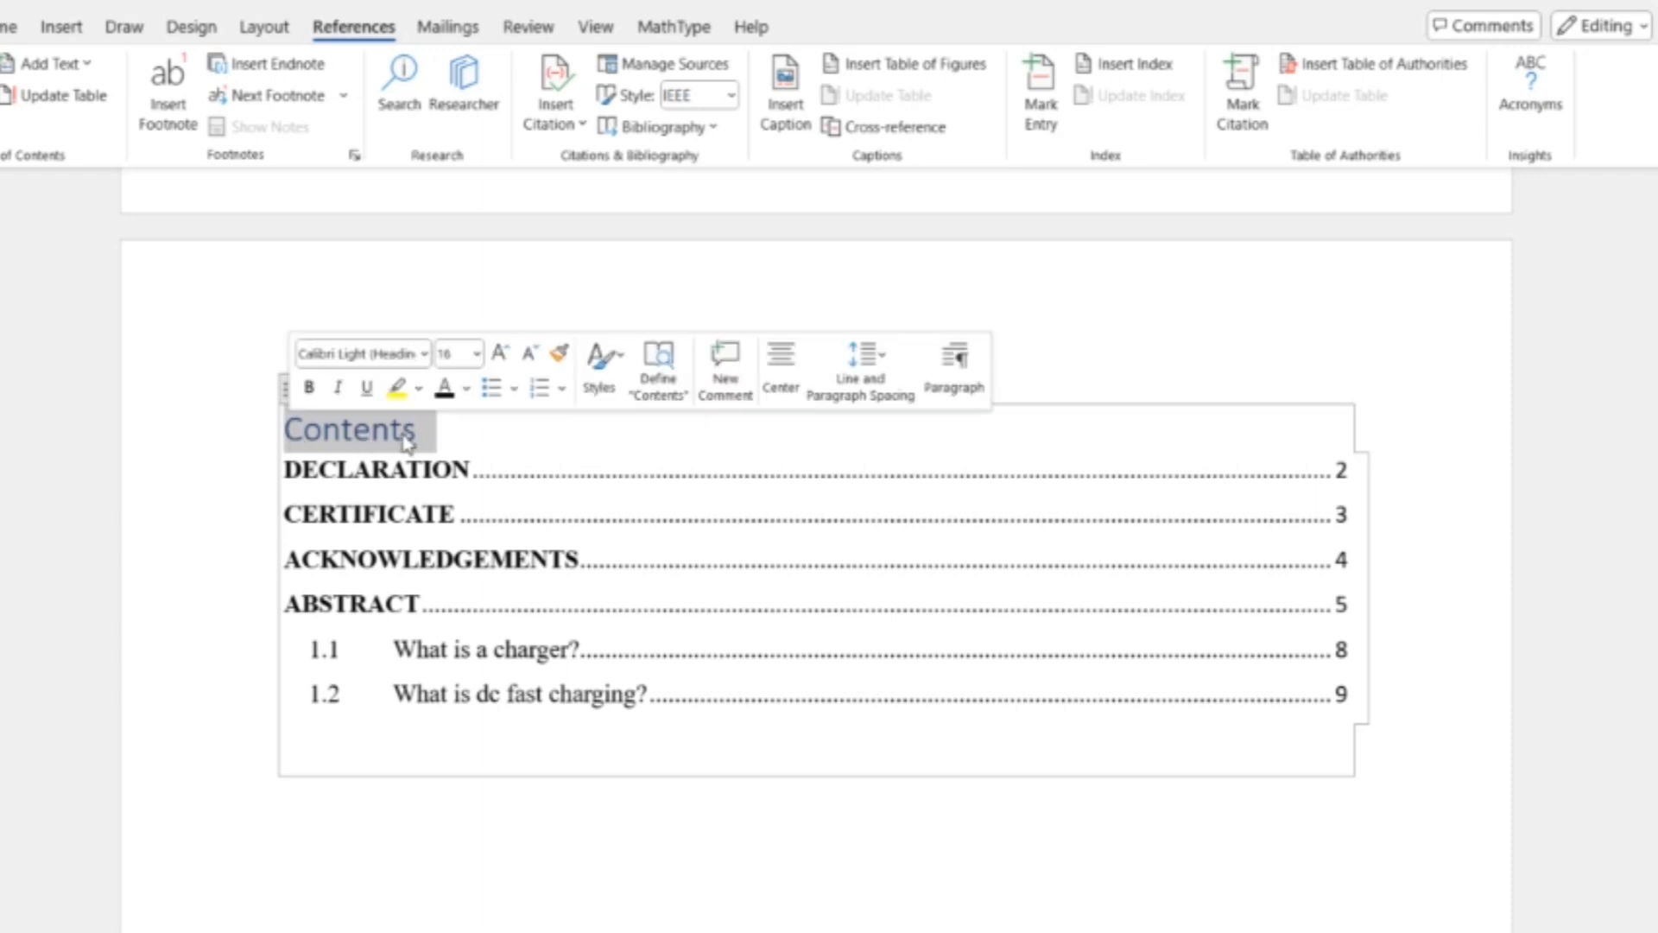
{"action": "left_click", "coordinate": [423, 353]}
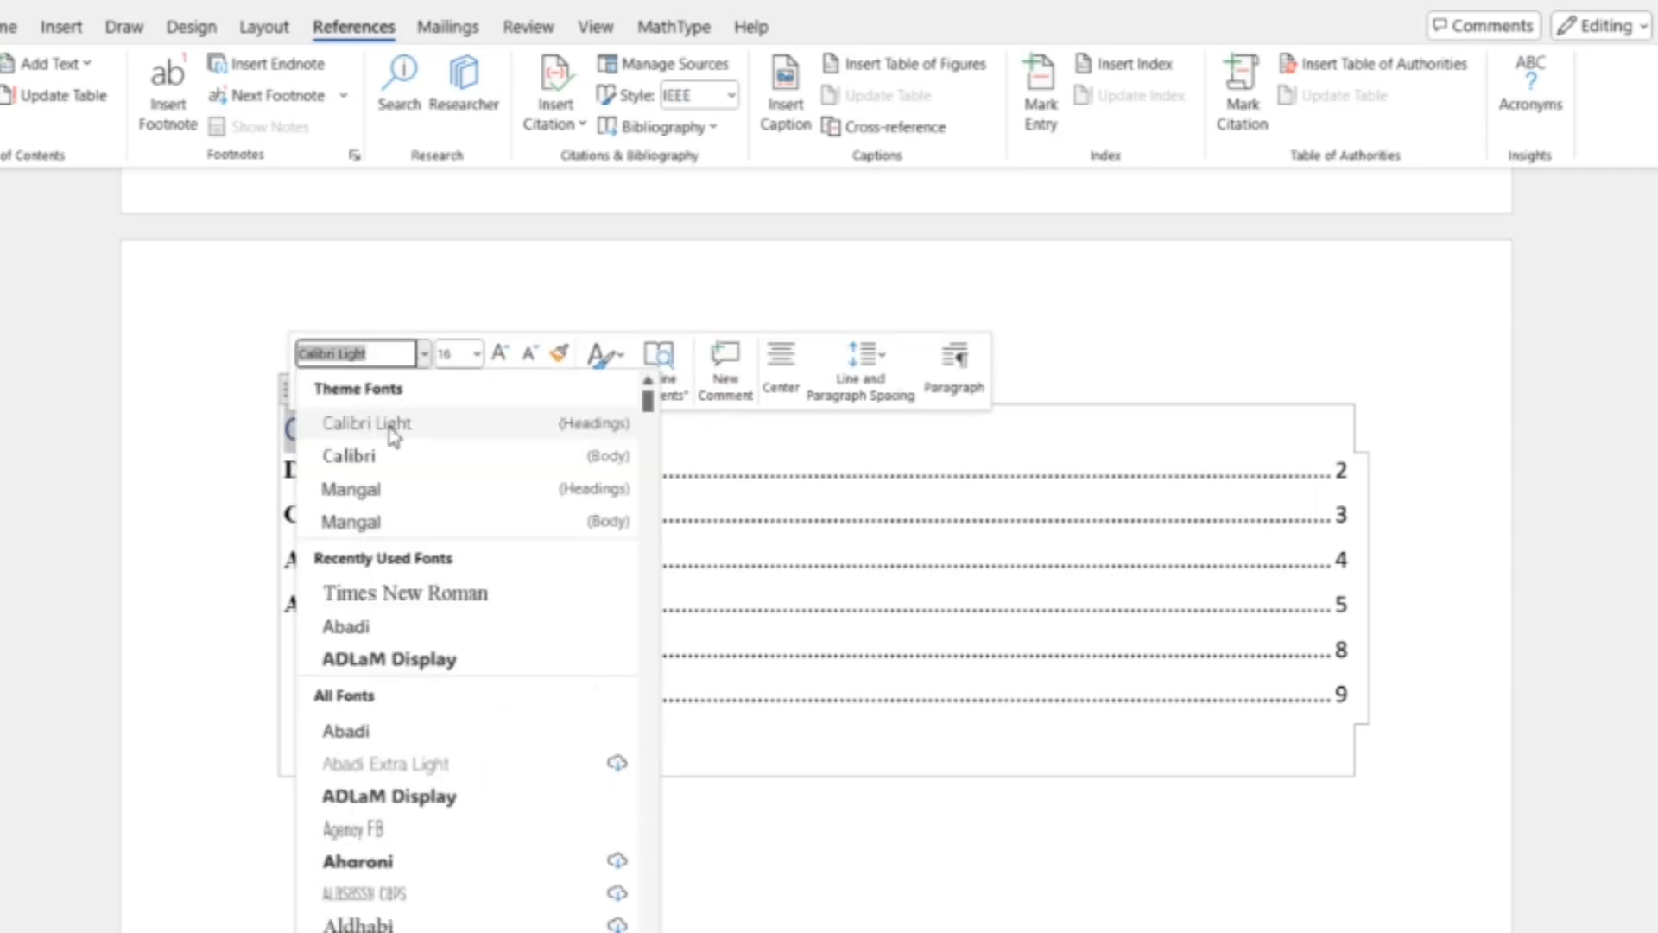
{"action": "left_click", "coordinate": [374, 593]}
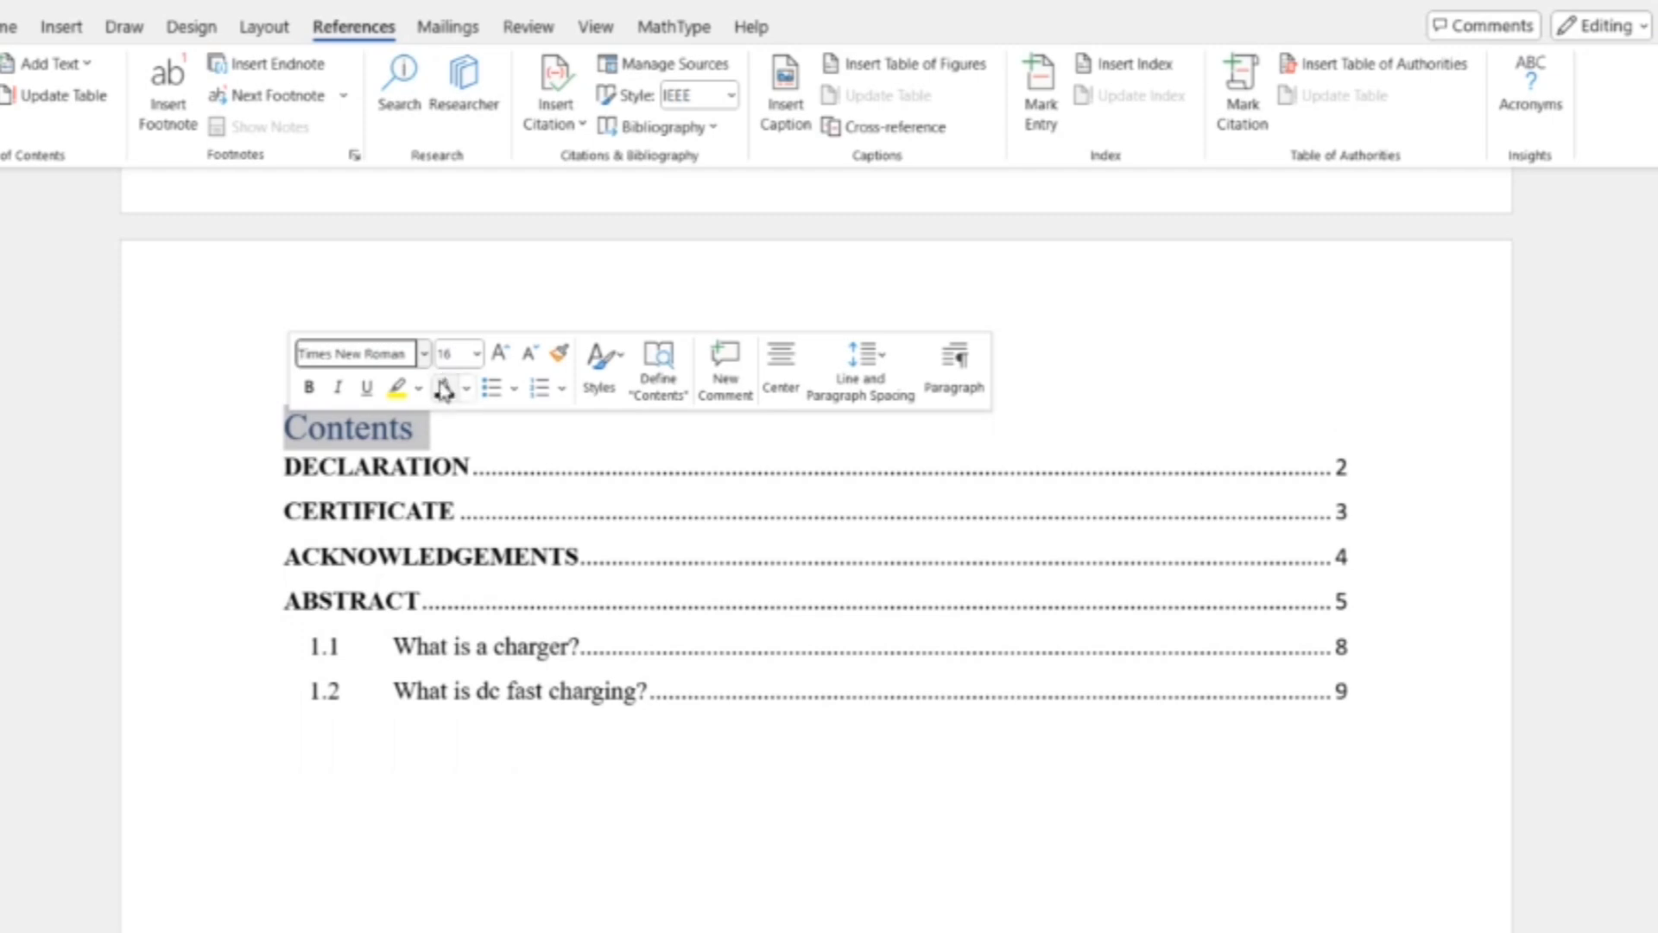
{"action": "left_click", "coordinate": [309, 387]}
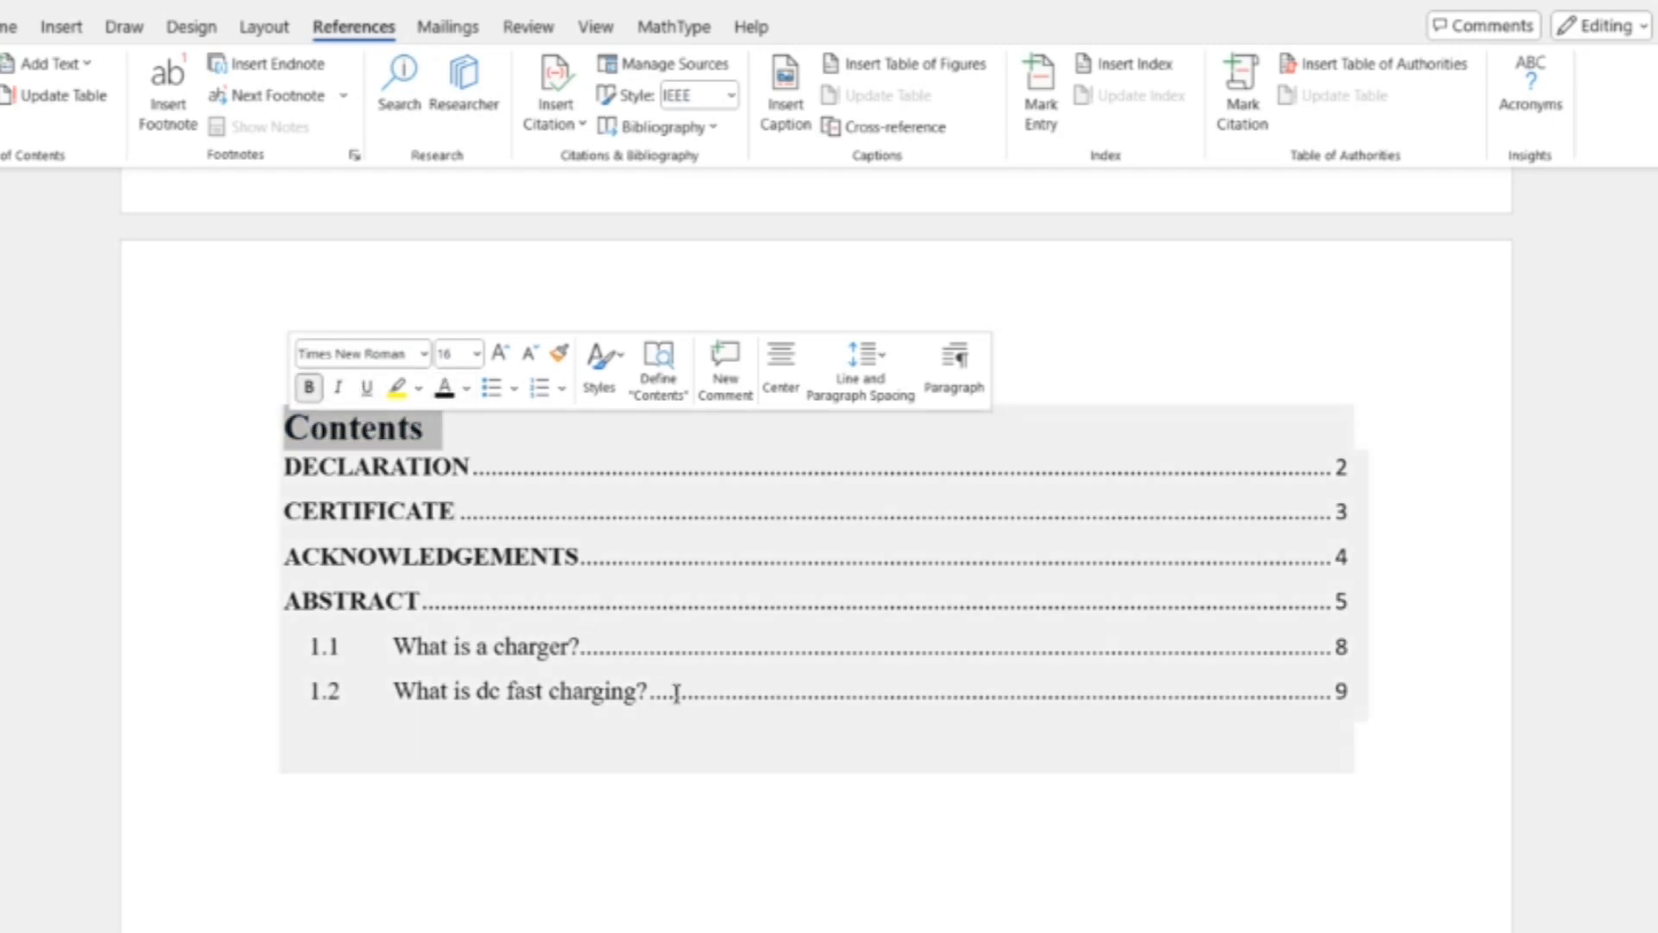
{"action": "left_click", "coordinate": [707, 775]}
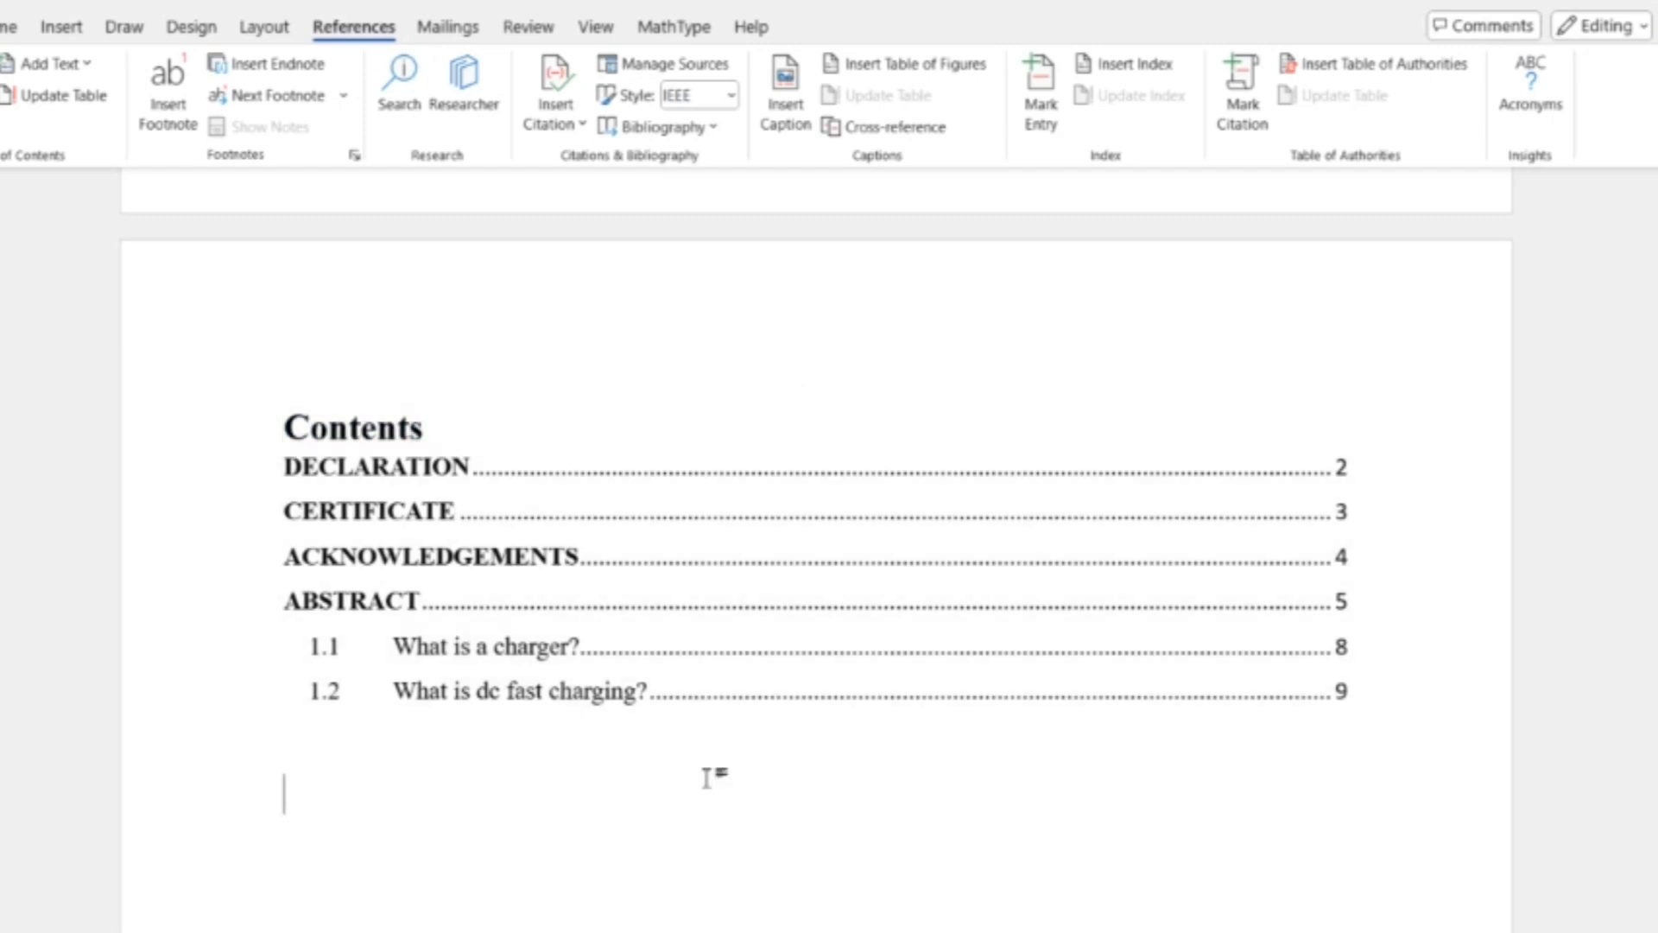
{"action": "left_click", "coordinate": [505, 497]}
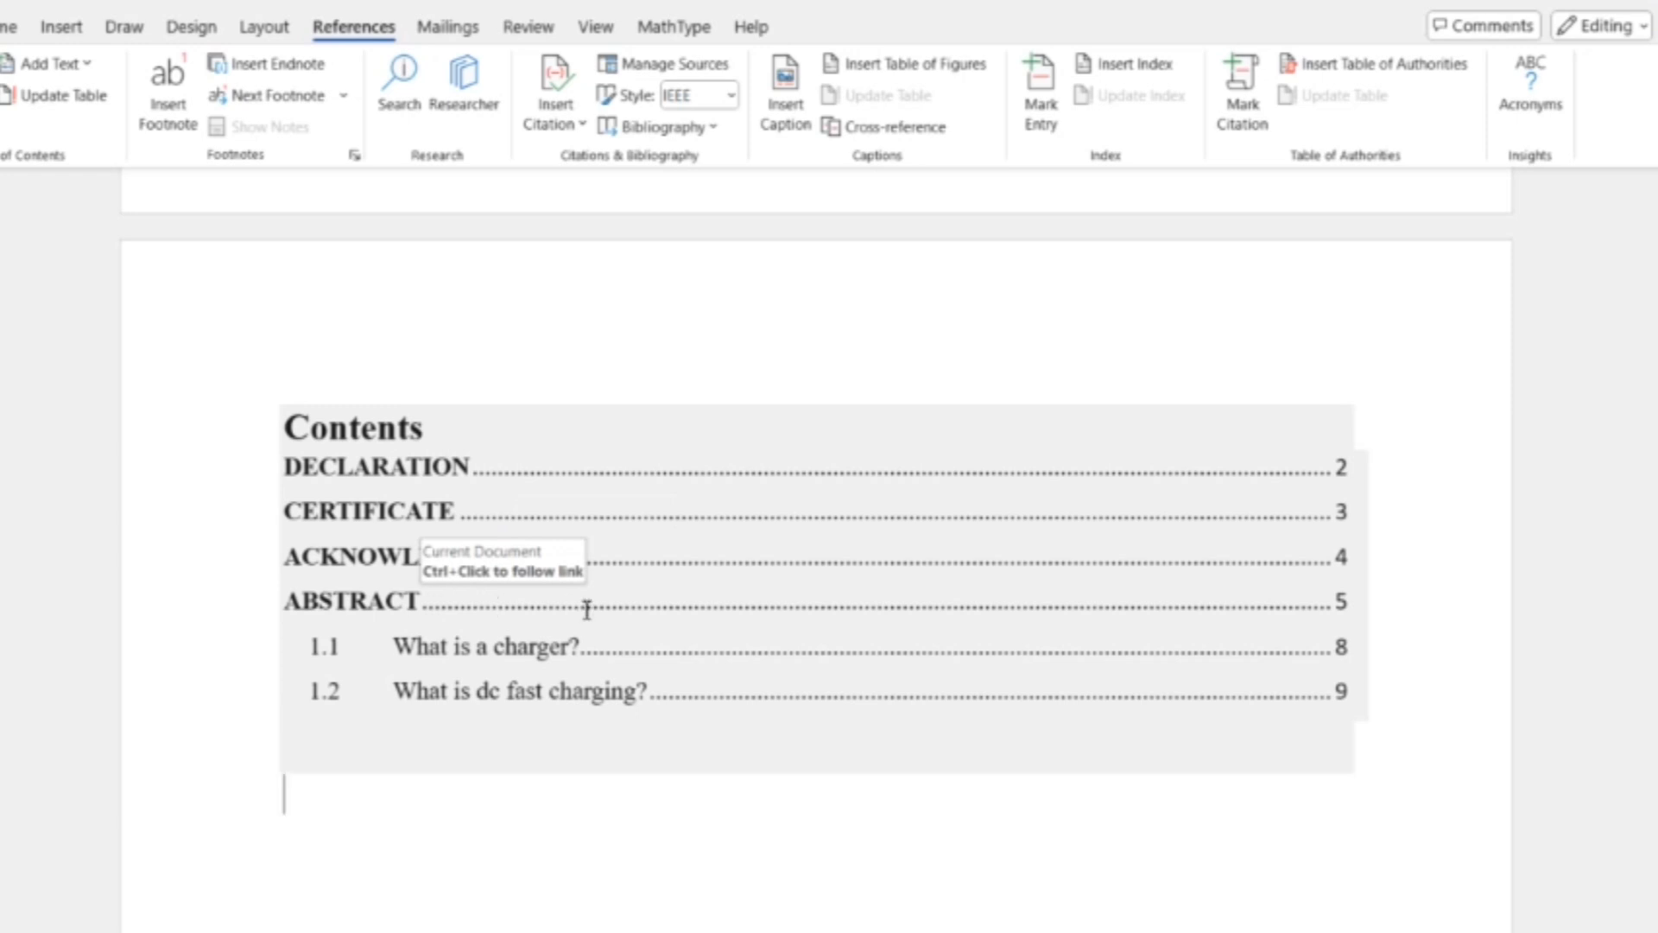
{"action": "scroll", "coordinate": [586, 609], "scroll_direction": "down", "scroll_amount": 3}
{"action": "scroll", "coordinate": [665, 479], "scroll_direction": "down", "scroll_amount": 7}
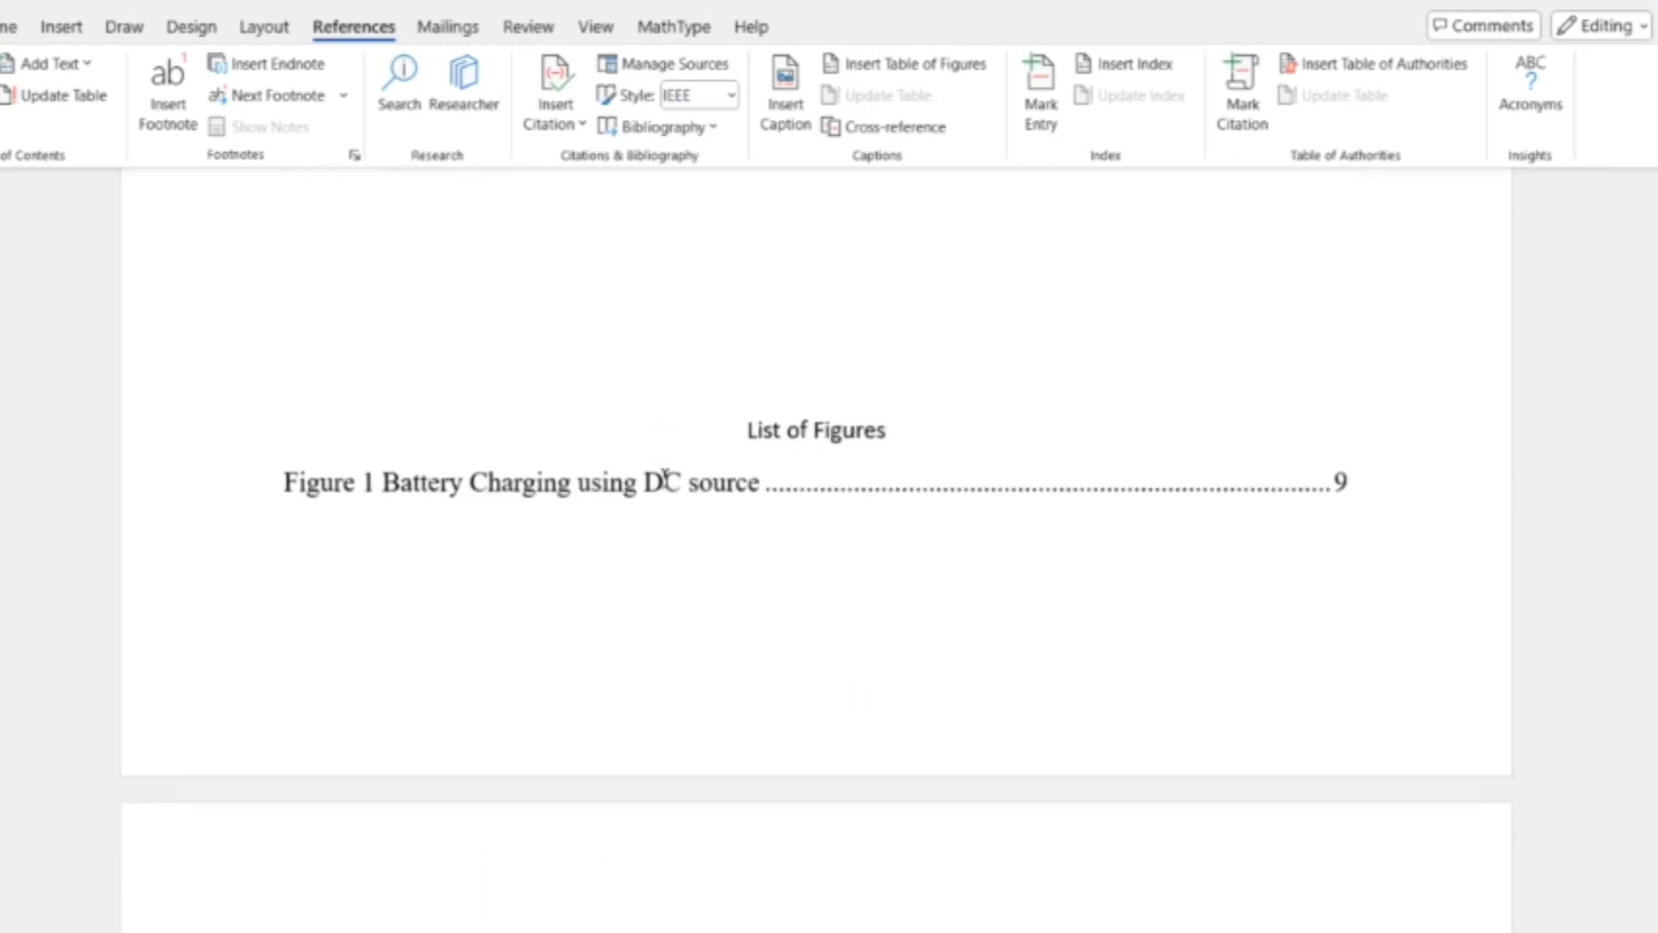
{"action": "scroll", "coordinate": [665, 478], "scroll_direction": "down", "scroll_amount": 1}
{"action": "key", "text": "Return"}
{"action": "key", "text": "Return"}
{"action": "key", "text": "Return"}
{"action": "key", "text": "Return"}
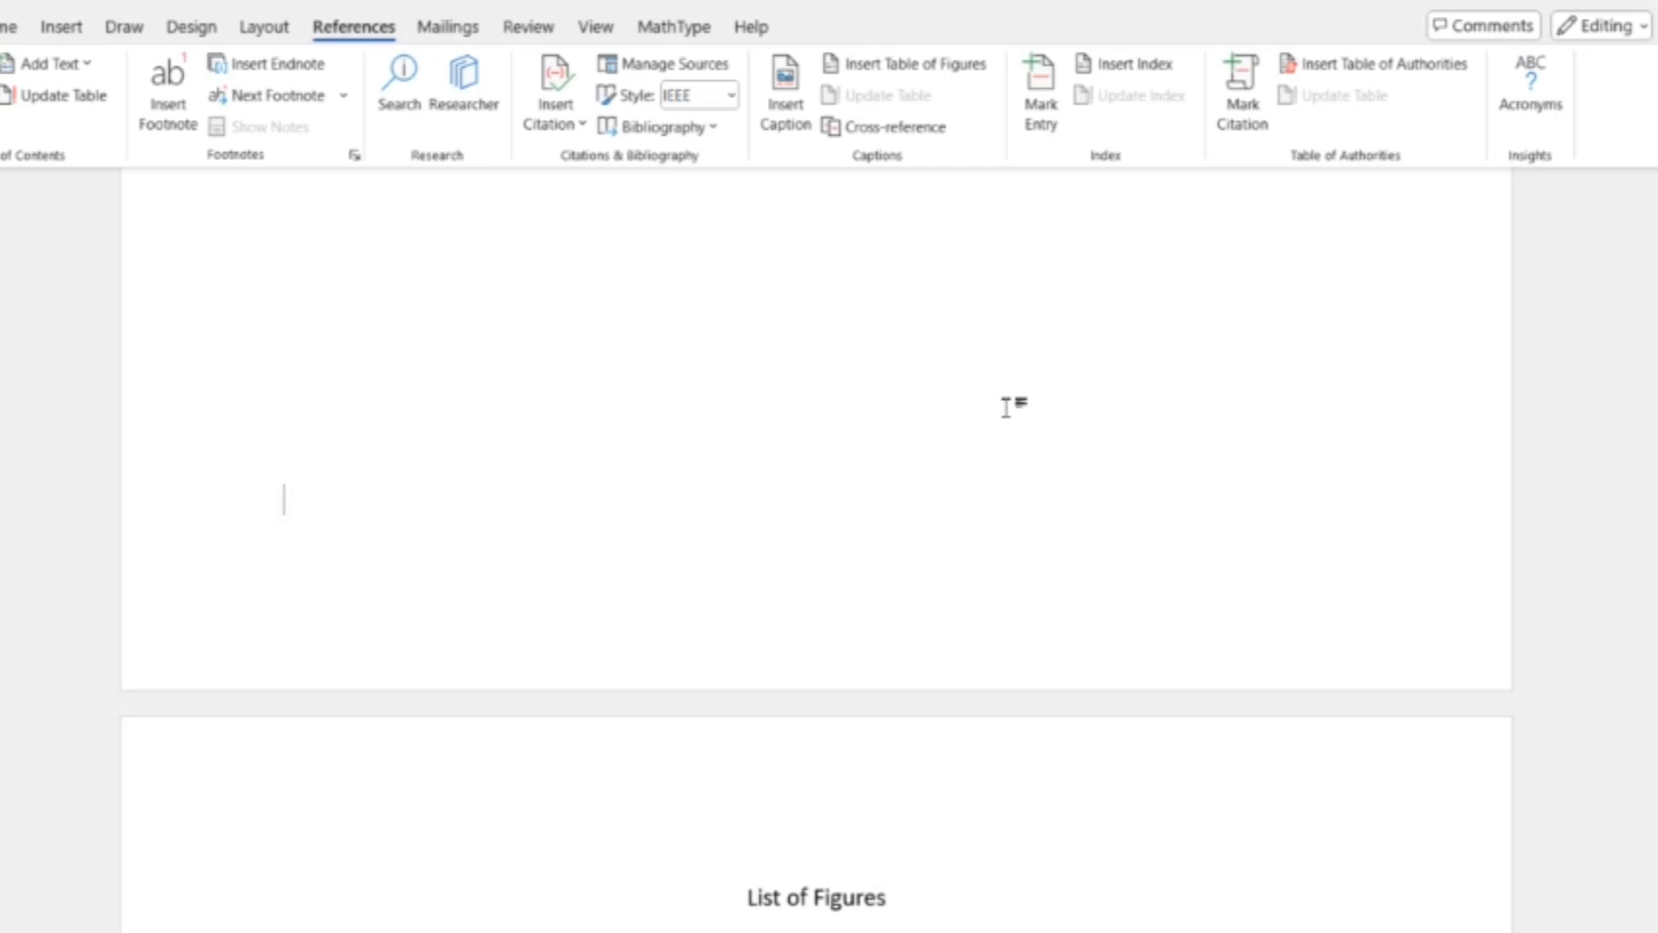
{"action": "key", "text": "BackSpace"}
{"action": "key", "text": "BackSpace"}
{"action": "key", "text": "BackSpace"}
{"action": "key", "text": "BackSpace"}
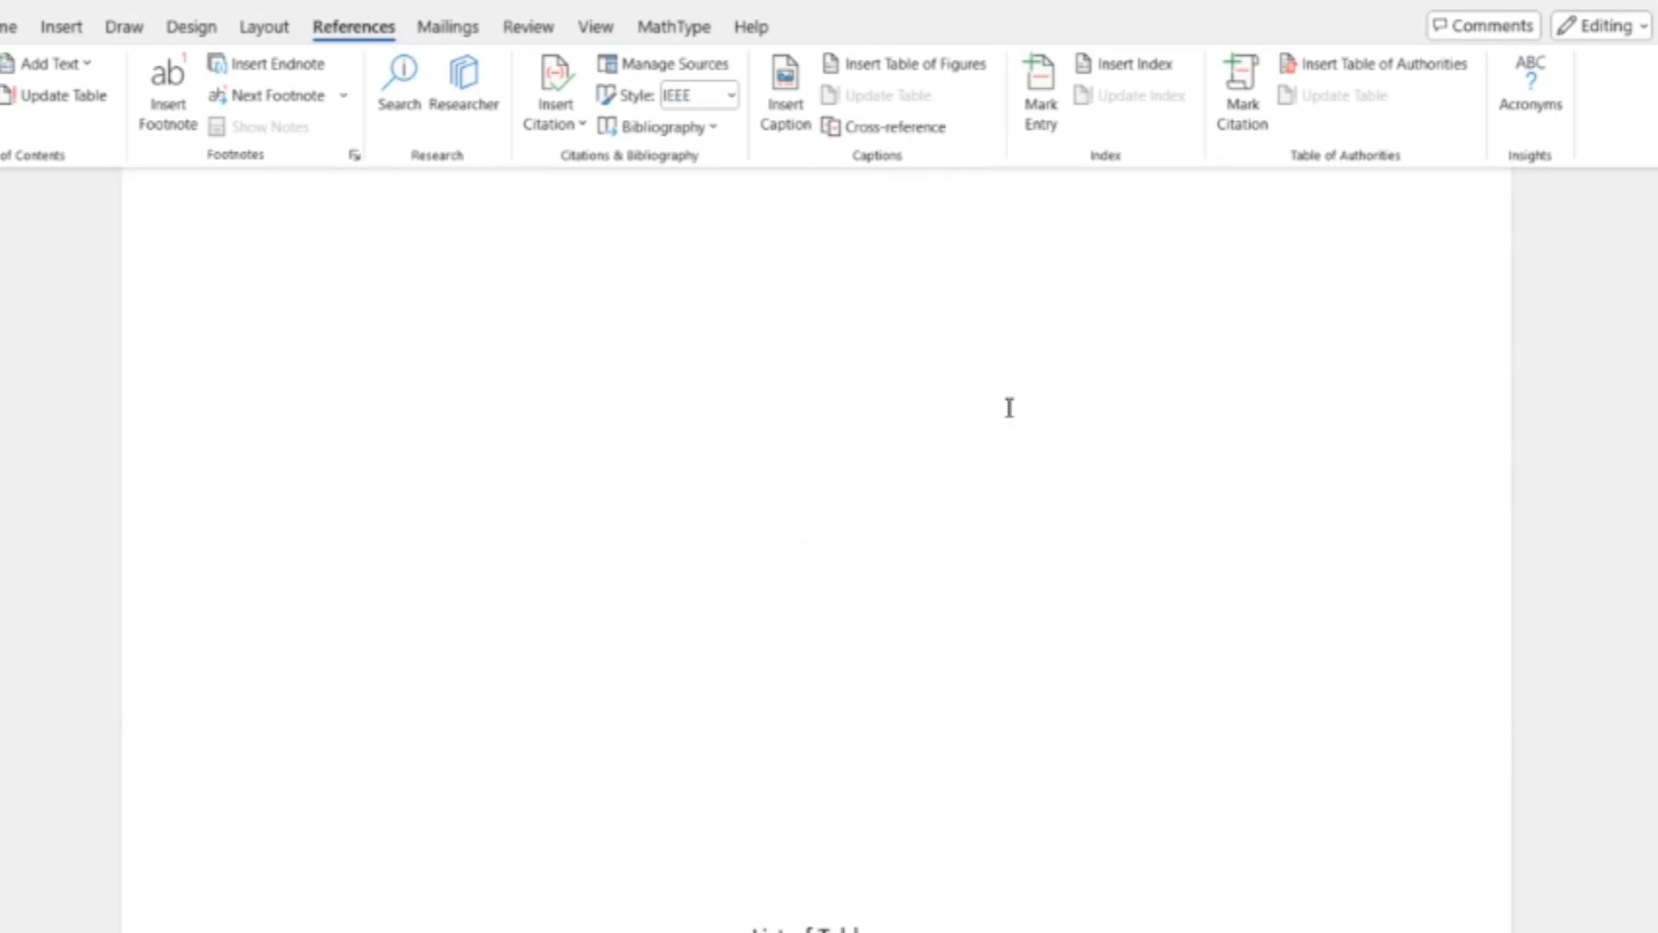
Step: Move the CHAPTER-1 title onto the next page, directly above INTRODUCTION, with a page break
{"action": "scroll", "coordinate": [1009, 407], "scroll_direction": "down", "scroll_amount": 6}
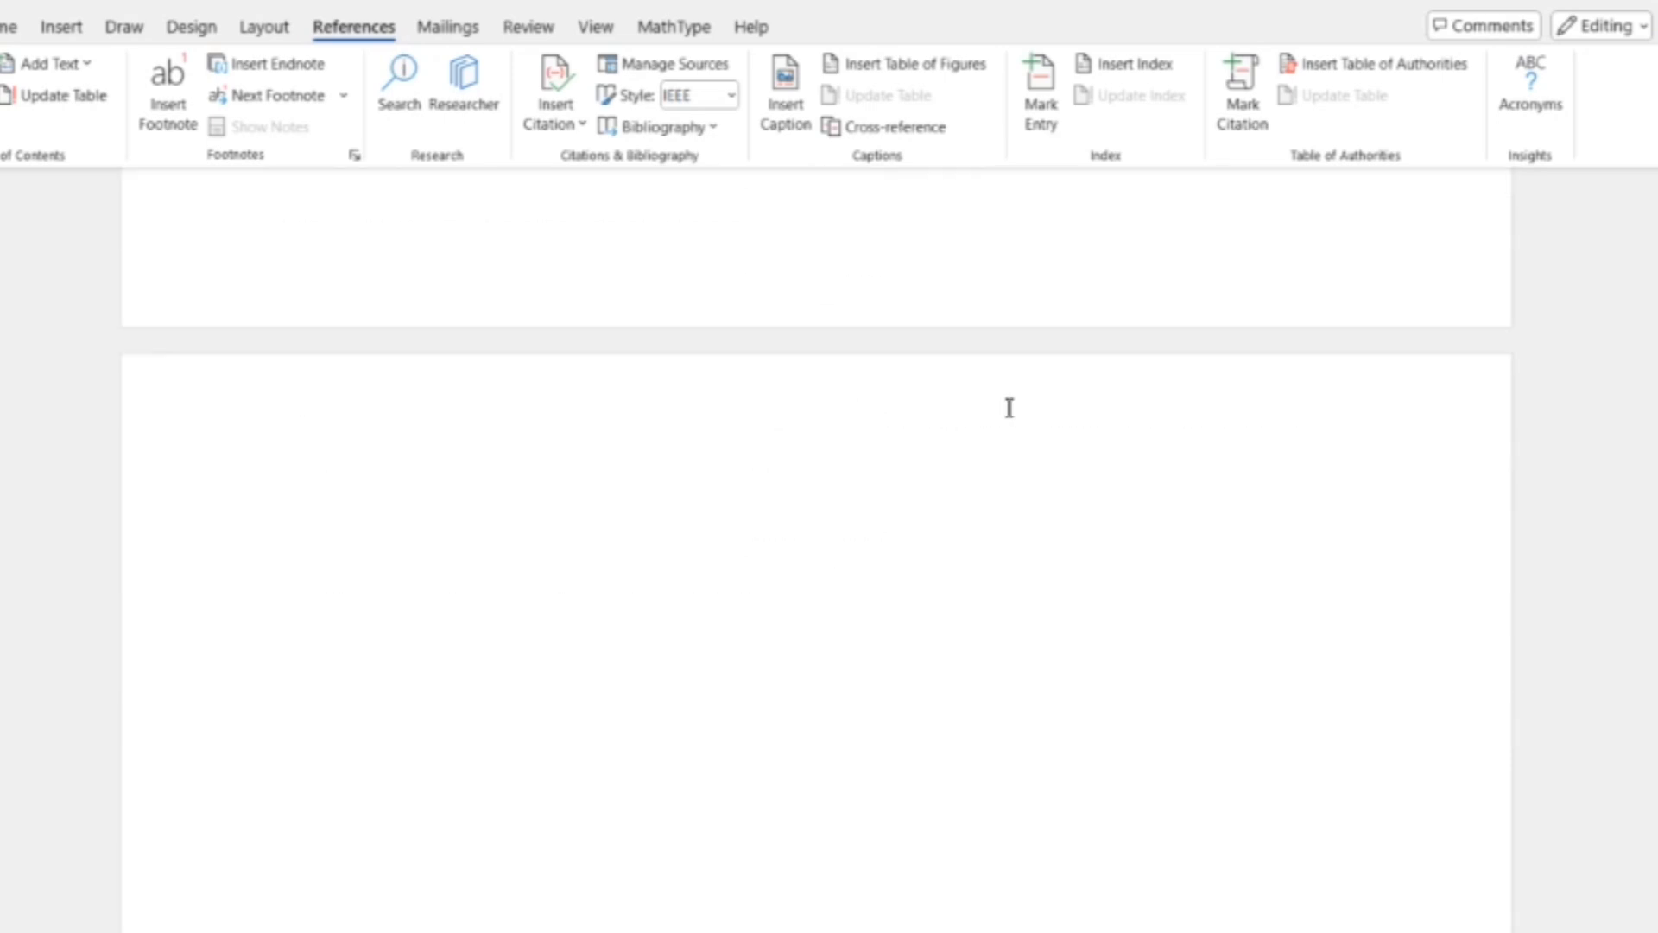
{"action": "scroll", "coordinate": [1011, 374], "scroll_direction": "down", "scroll_amount": 10}
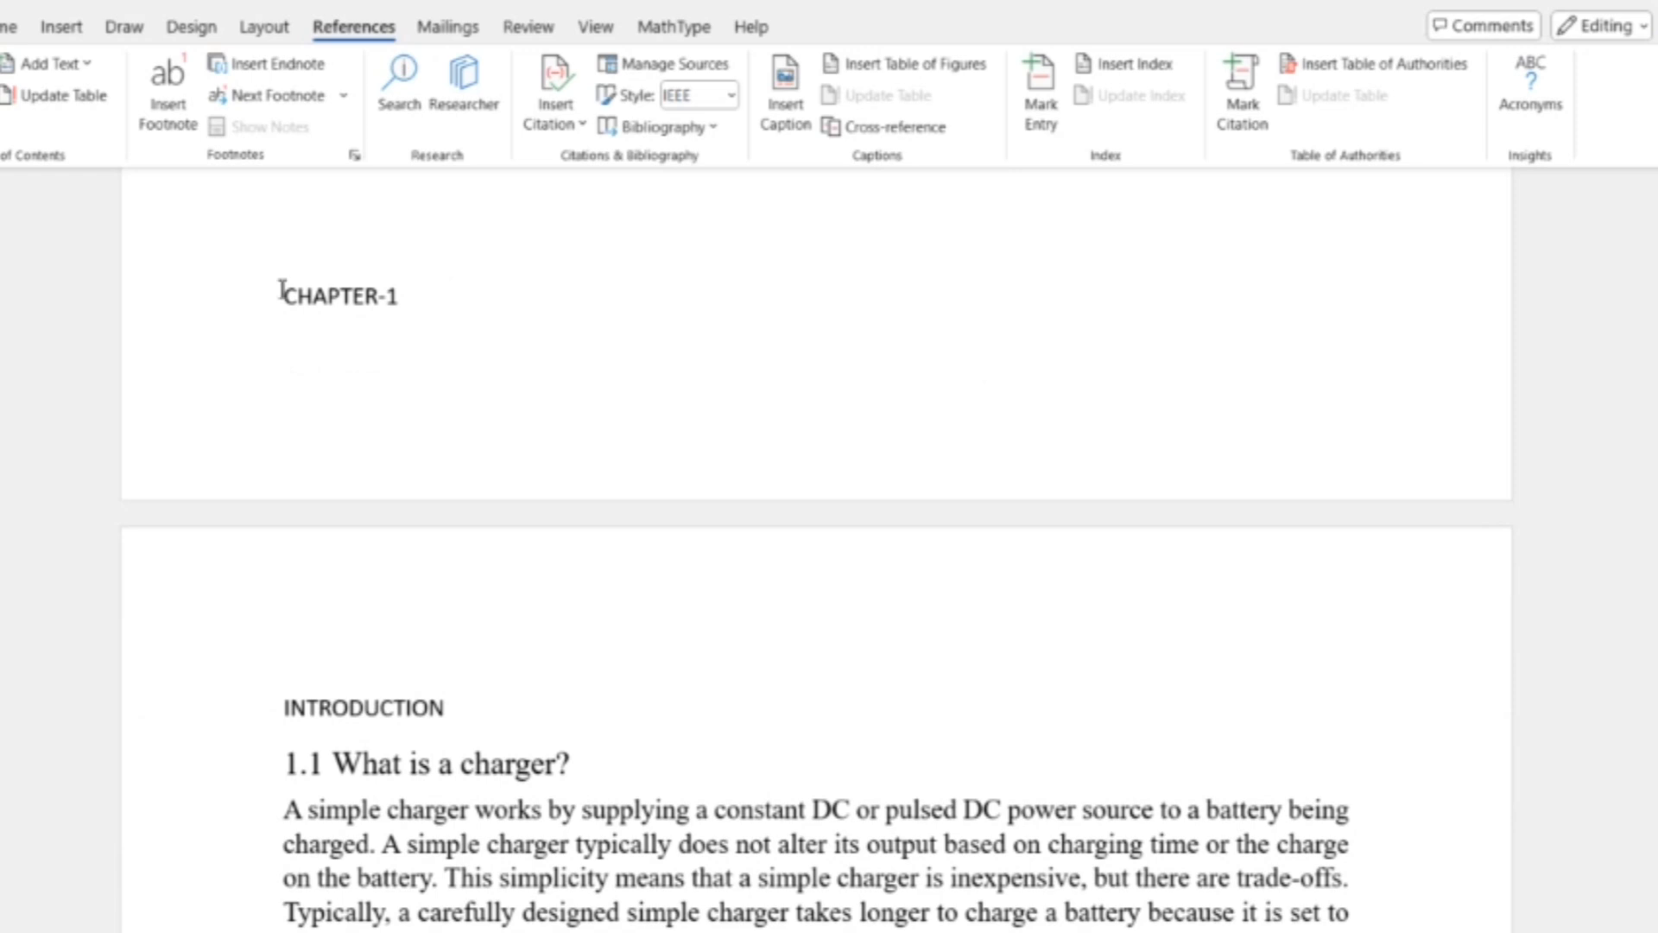
{"action": "key", "text": "ctrl+Return"}
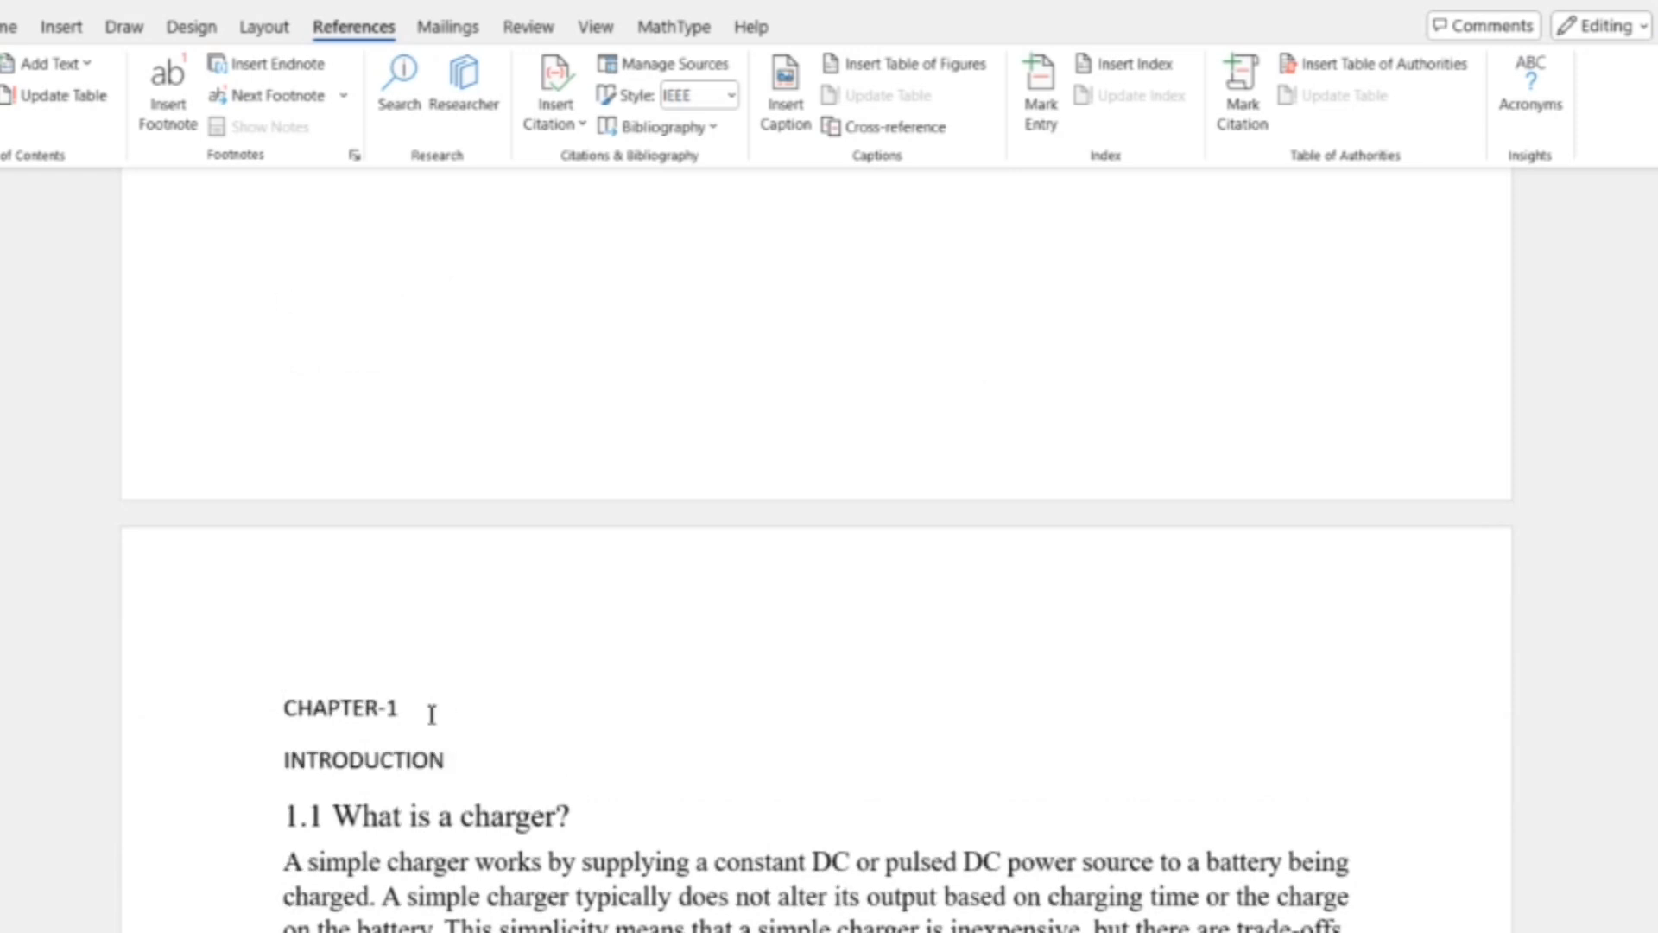
Step: Apply the Heading 1 style to the CHAPTER-1 title
{"action": "left_click_drag", "start_coordinate": [431, 714], "coordinate": [267, 692]}
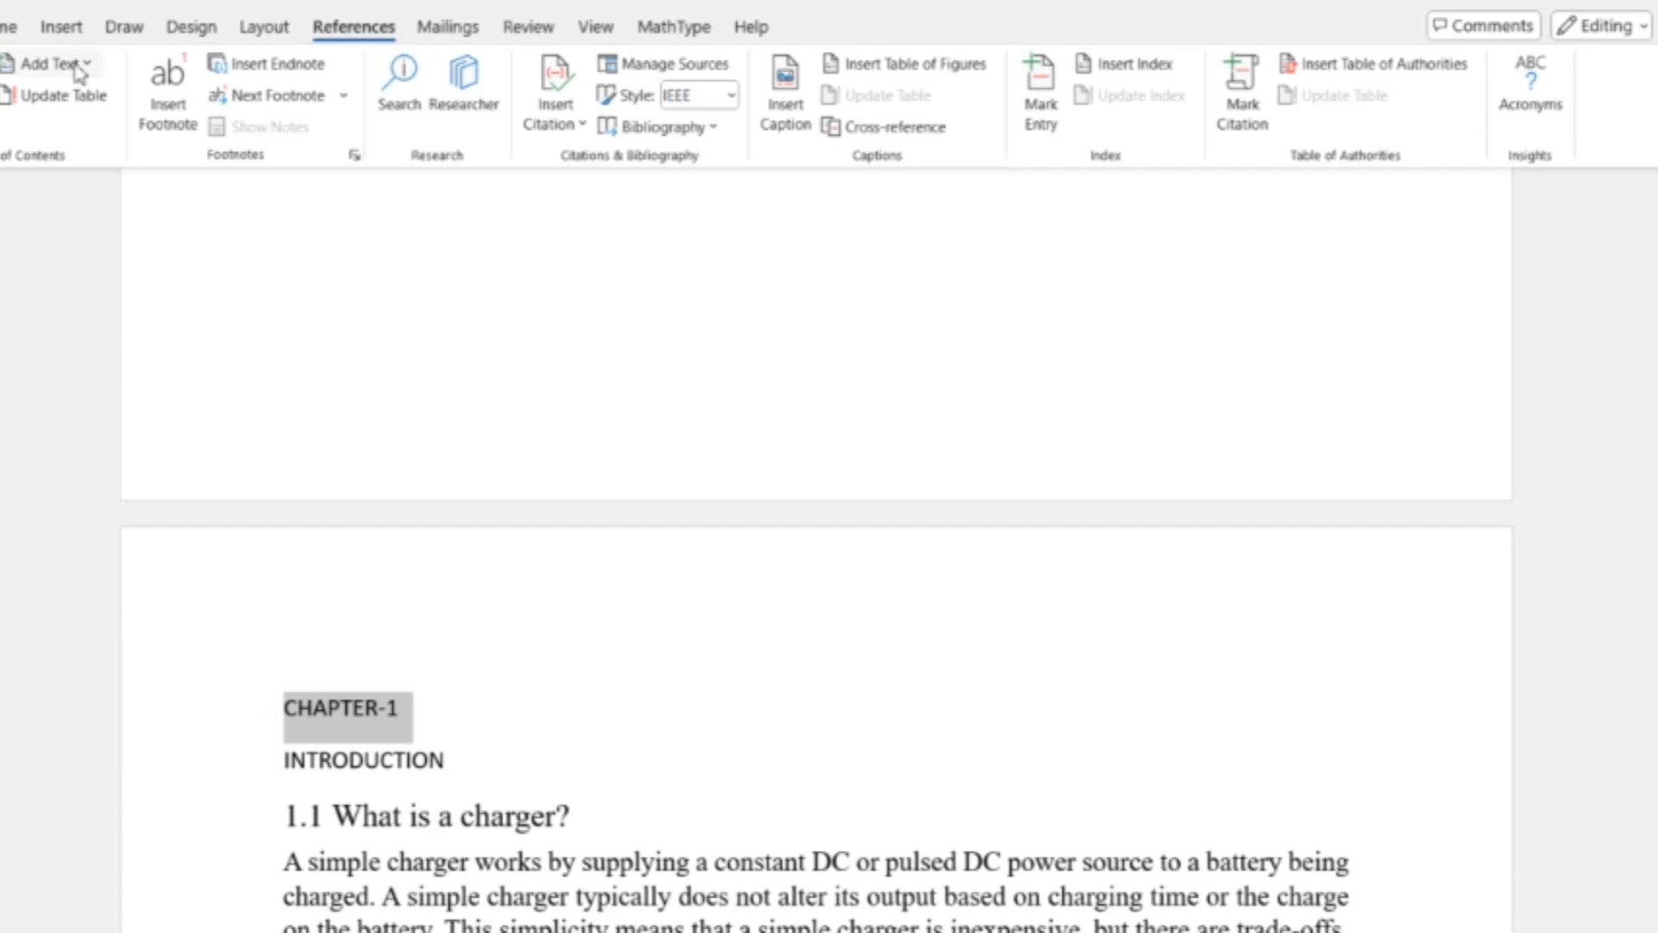
{"action": "left_click", "coordinate": [7, 26]}
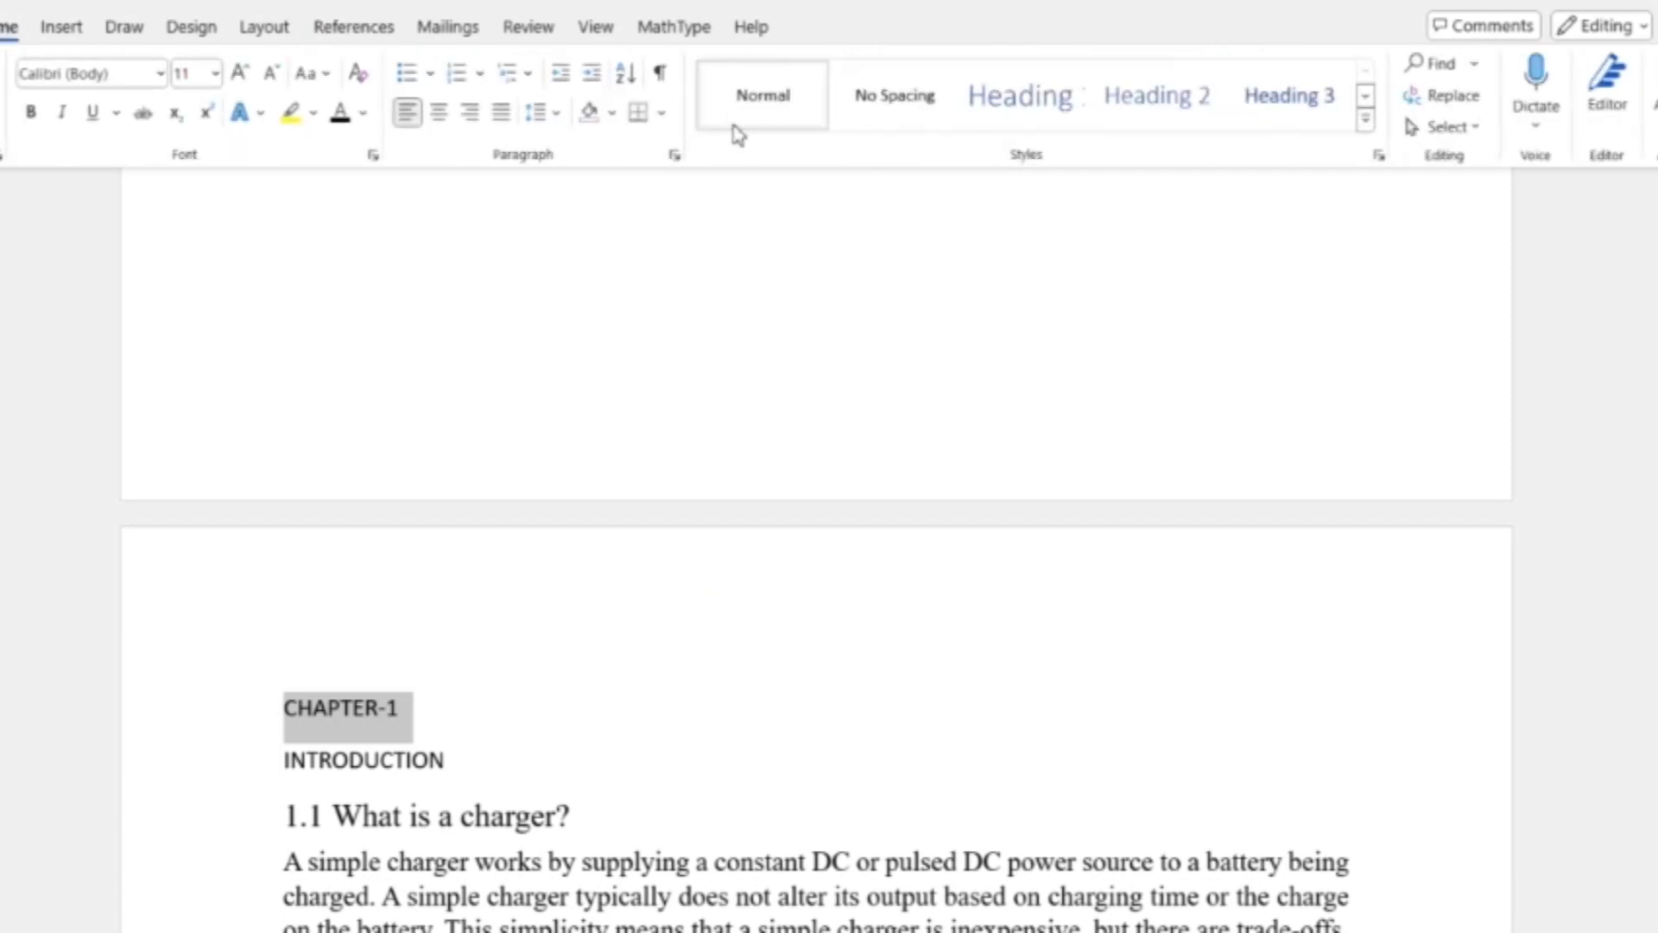
{"action": "left_click", "coordinate": [987, 102]}
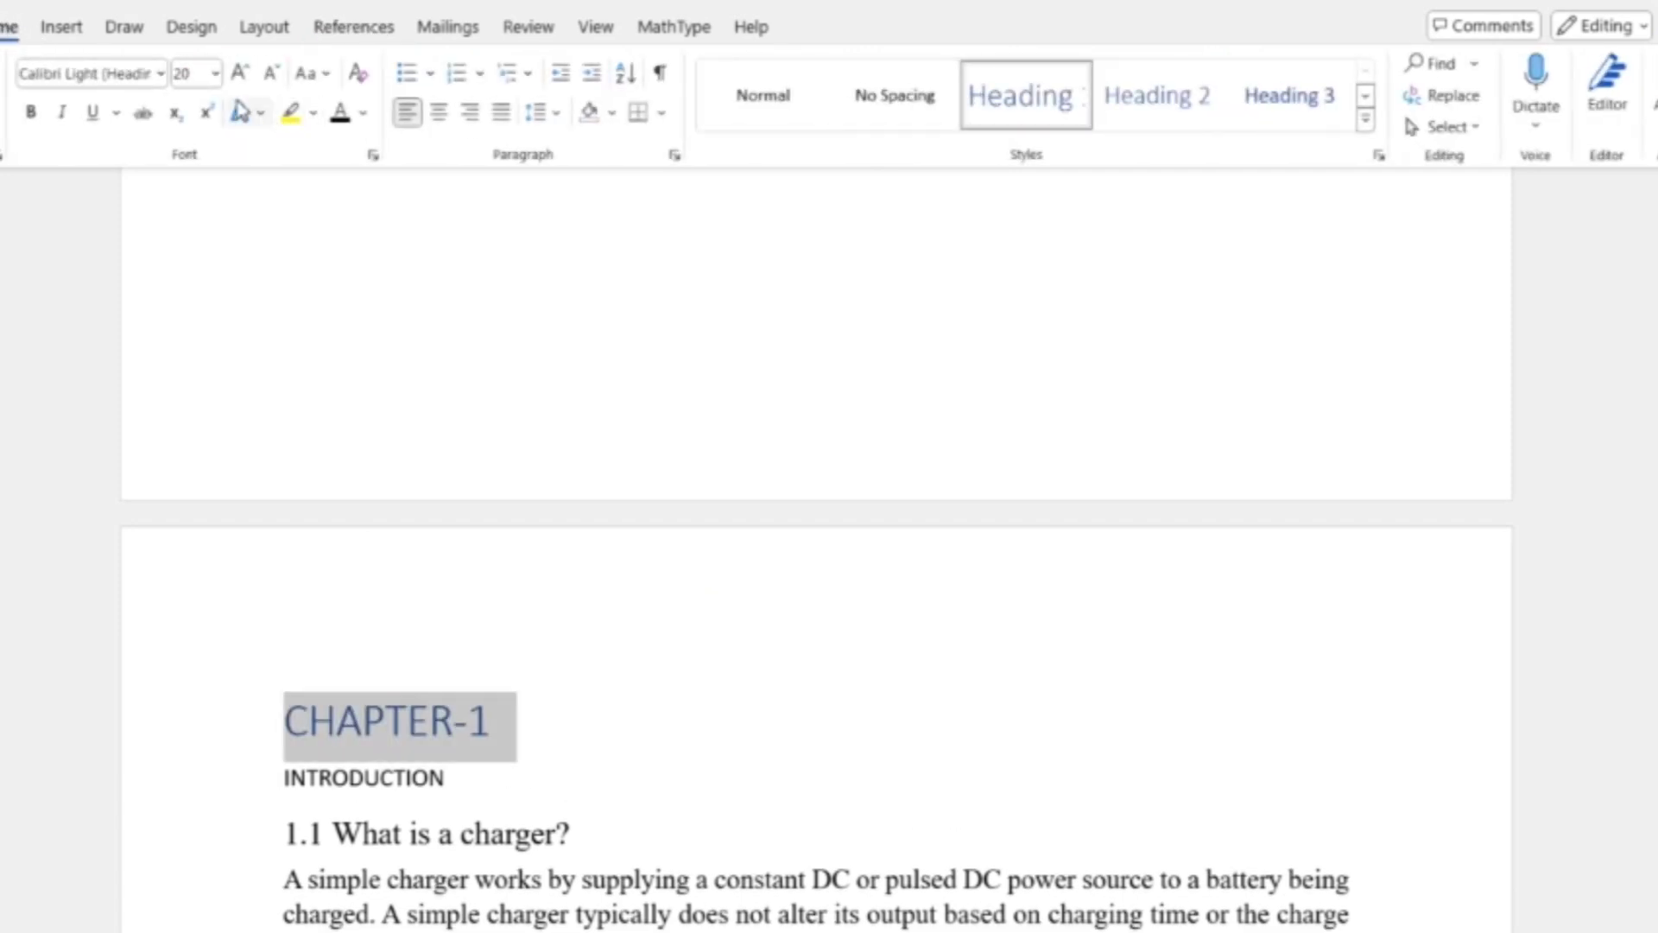
Step: Format the CHAPTER-1 heading as bold, black, 16 pt Times New Roman and centre it
{"action": "left_click", "coordinate": [341, 113]}
{"action": "left_click", "coordinate": [215, 74]}
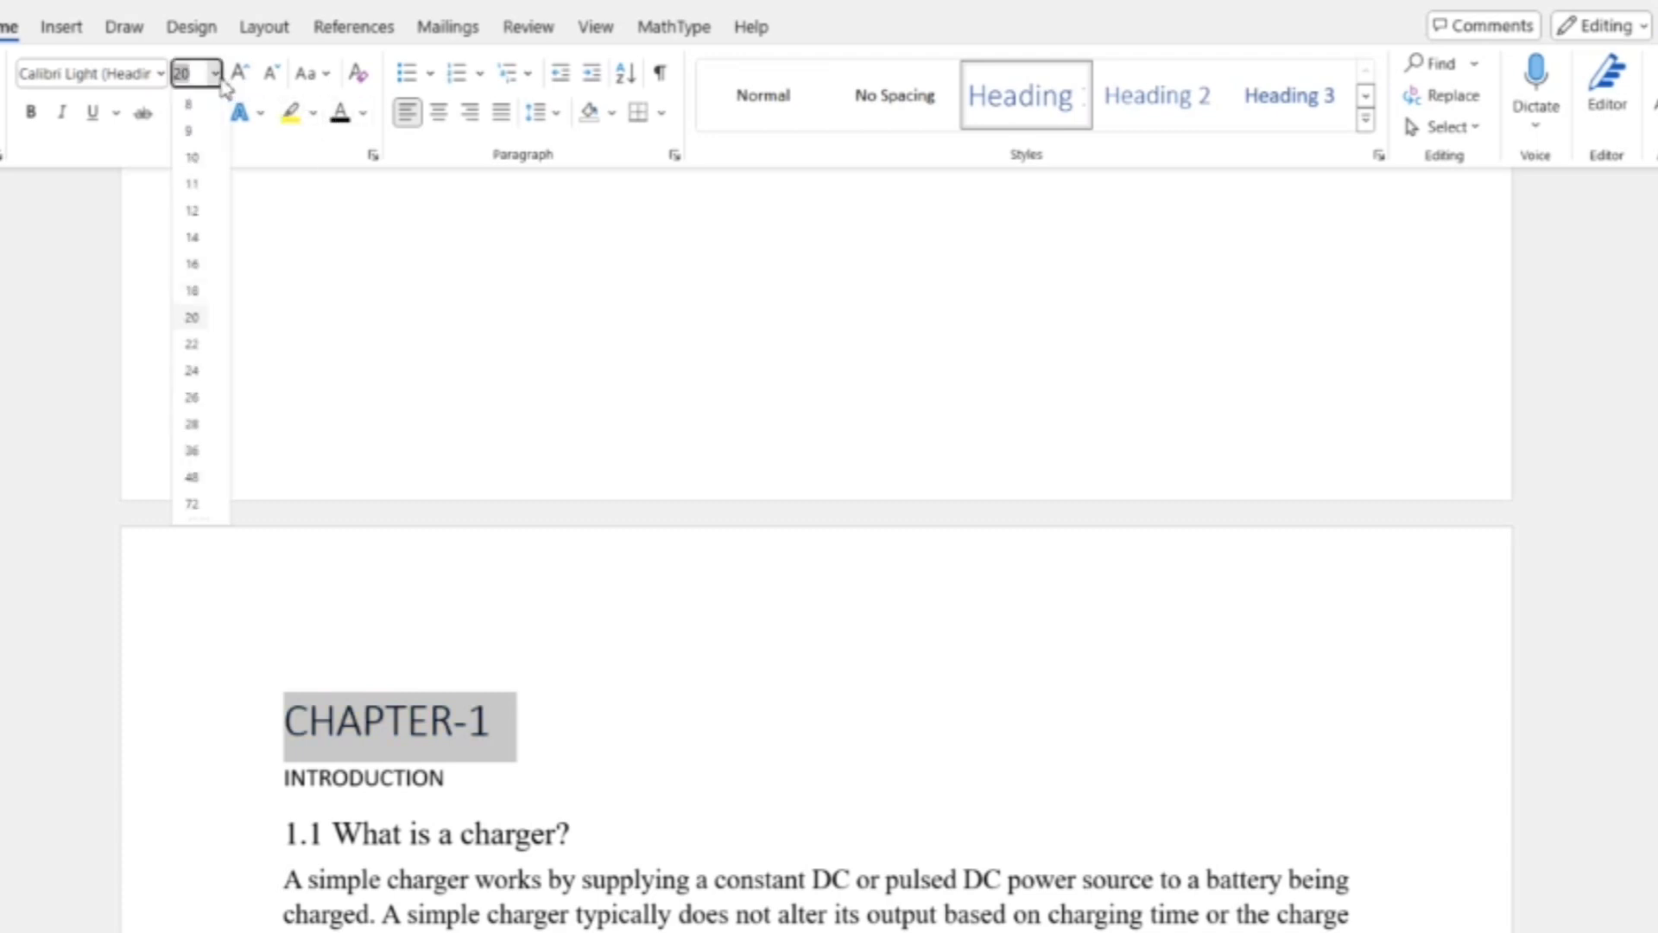
{"action": "left_click", "coordinate": [204, 267]}
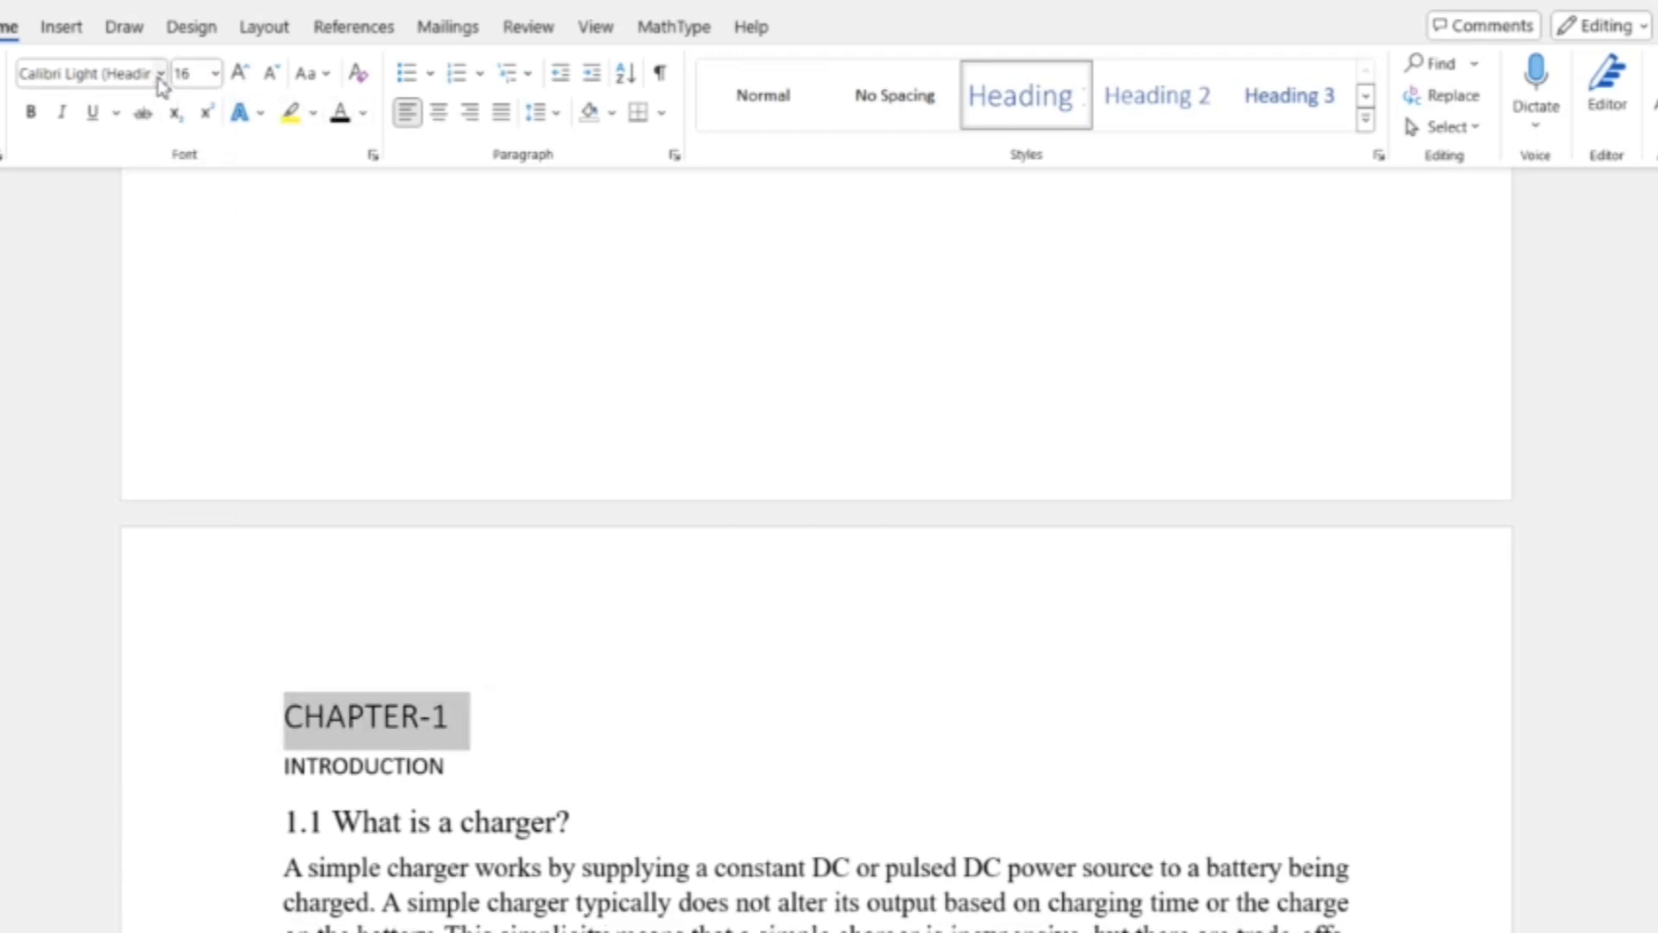
{"action": "left_click", "coordinate": [159, 75]}
{"action": "left_click", "coordinate": [112, 313]}
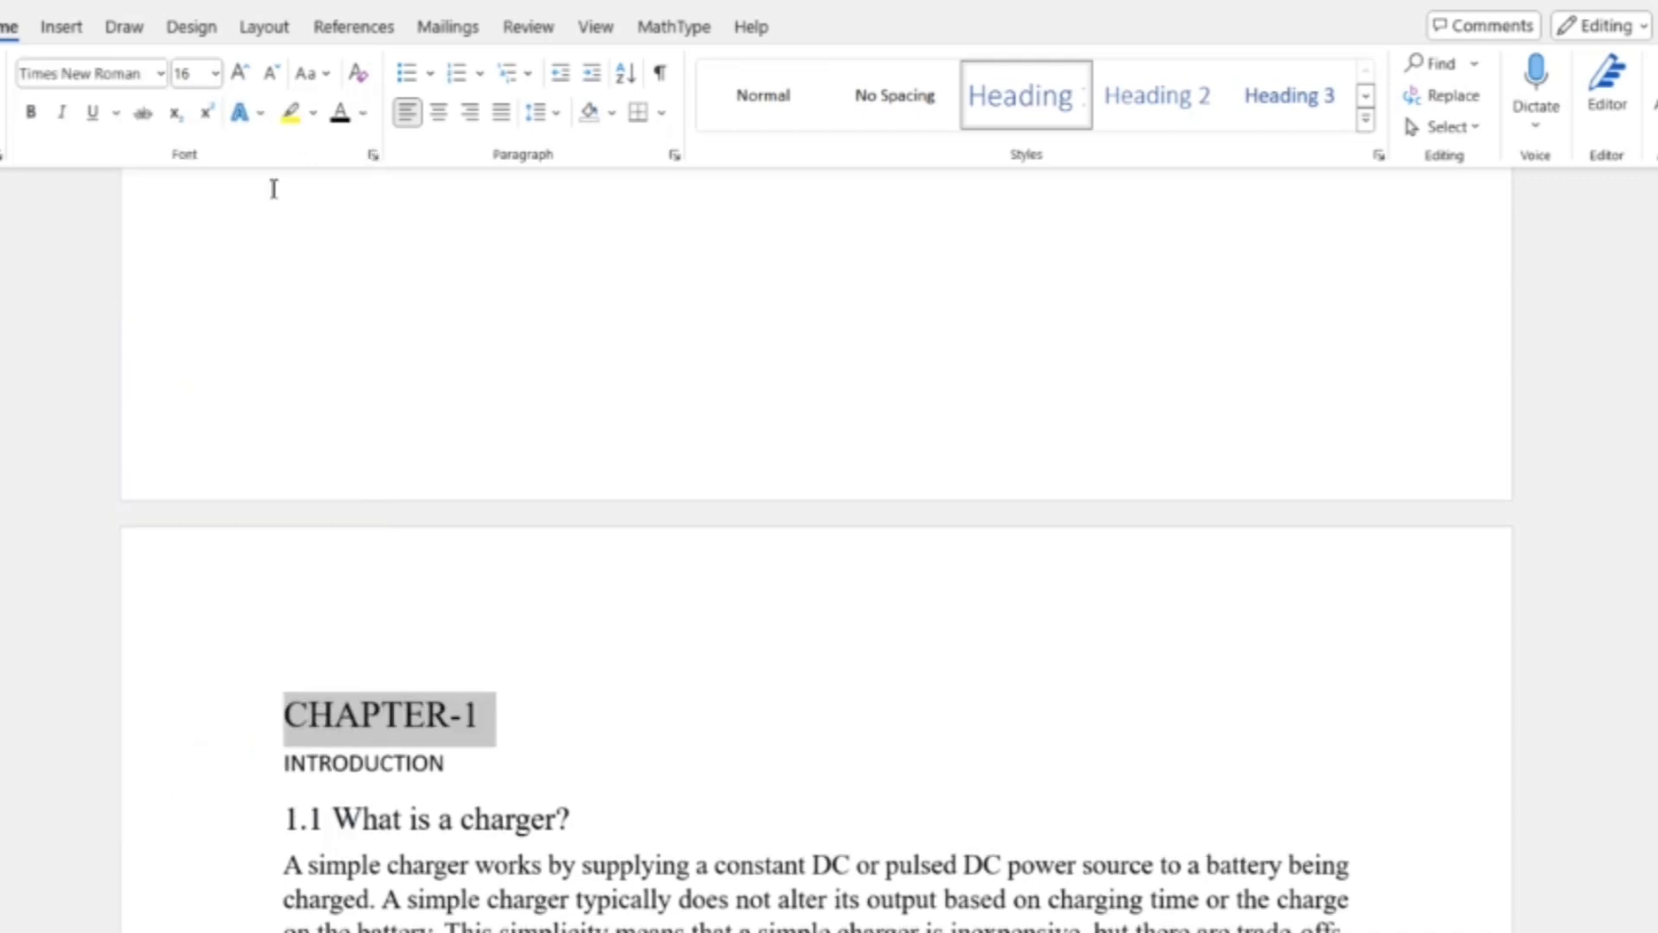
{"action": "left_click", "coordinate": [441, 113]}
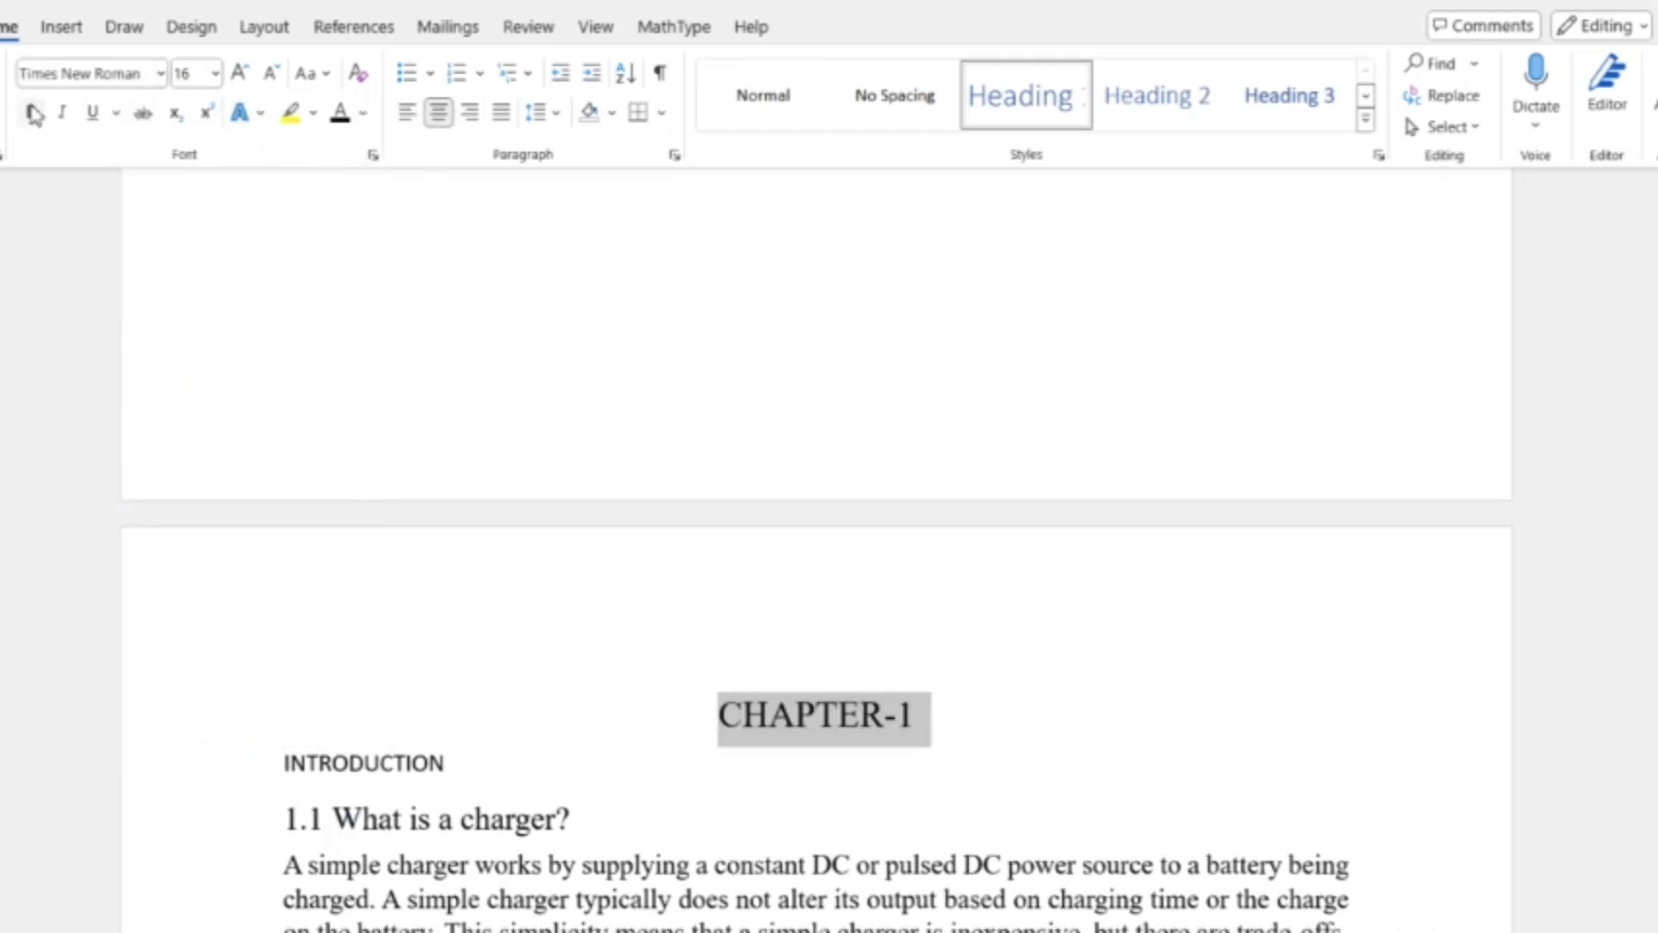
{"action": "left_click", "coordinate": [32, 112]}
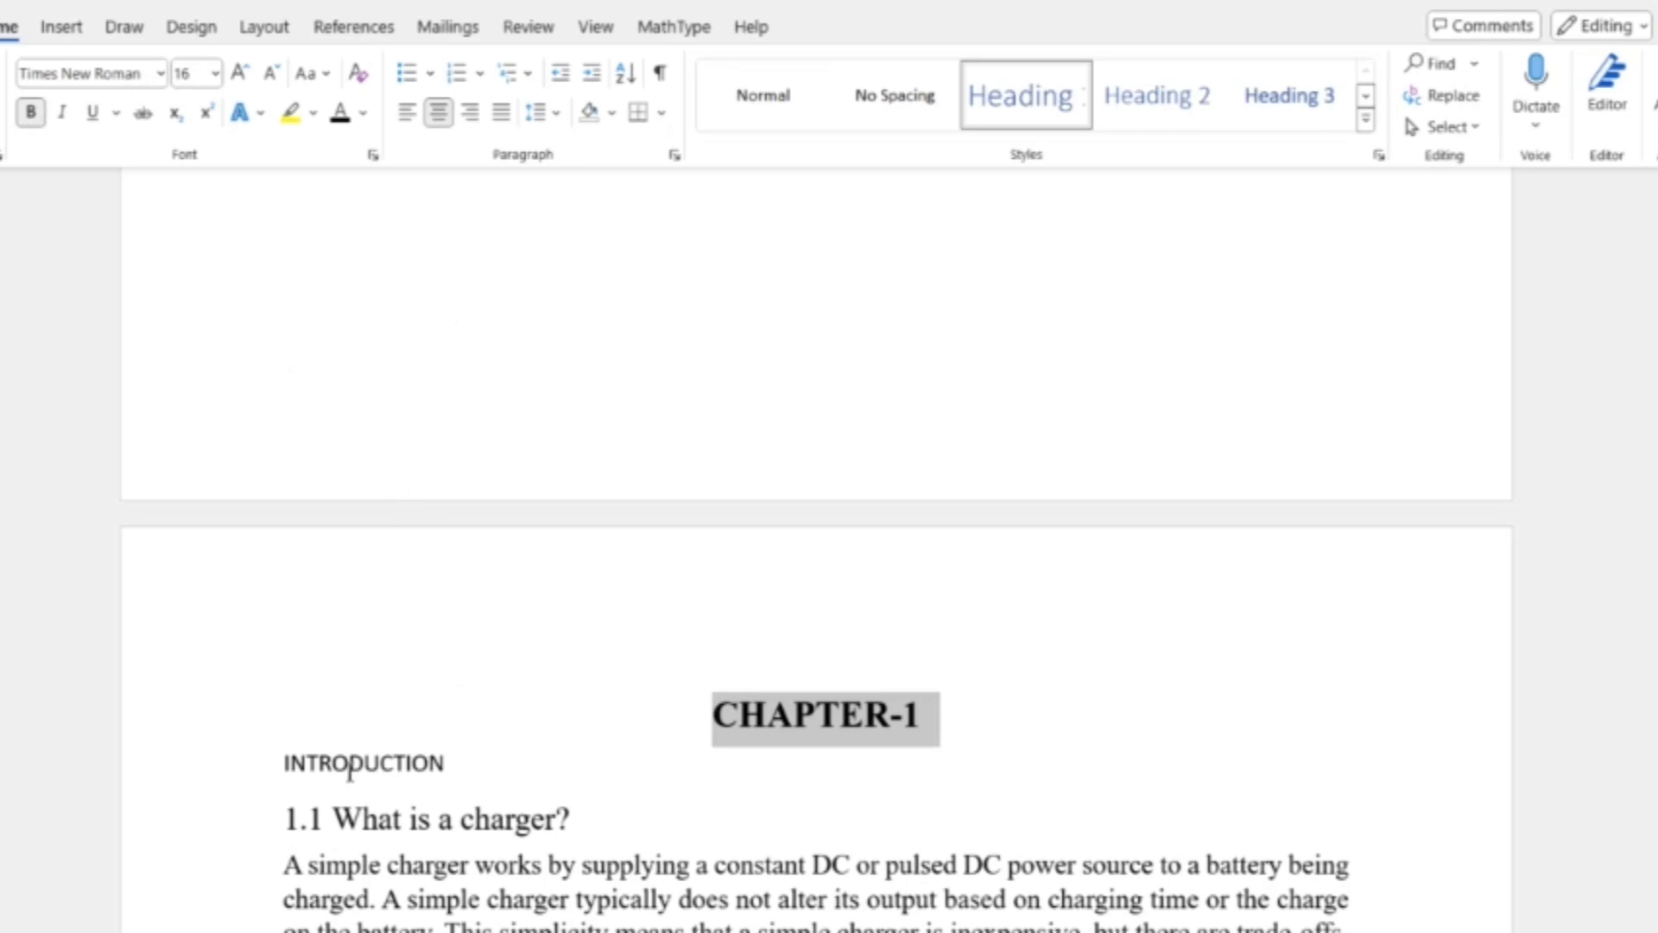
Step: Format the INTRODUCTION title below CHAPTER-1 as bold, 16 pt Times New Roman and centre it
{"action": "left_click_drag", "start_coordinate": [287, 765], "coordinate": [454, 765]}
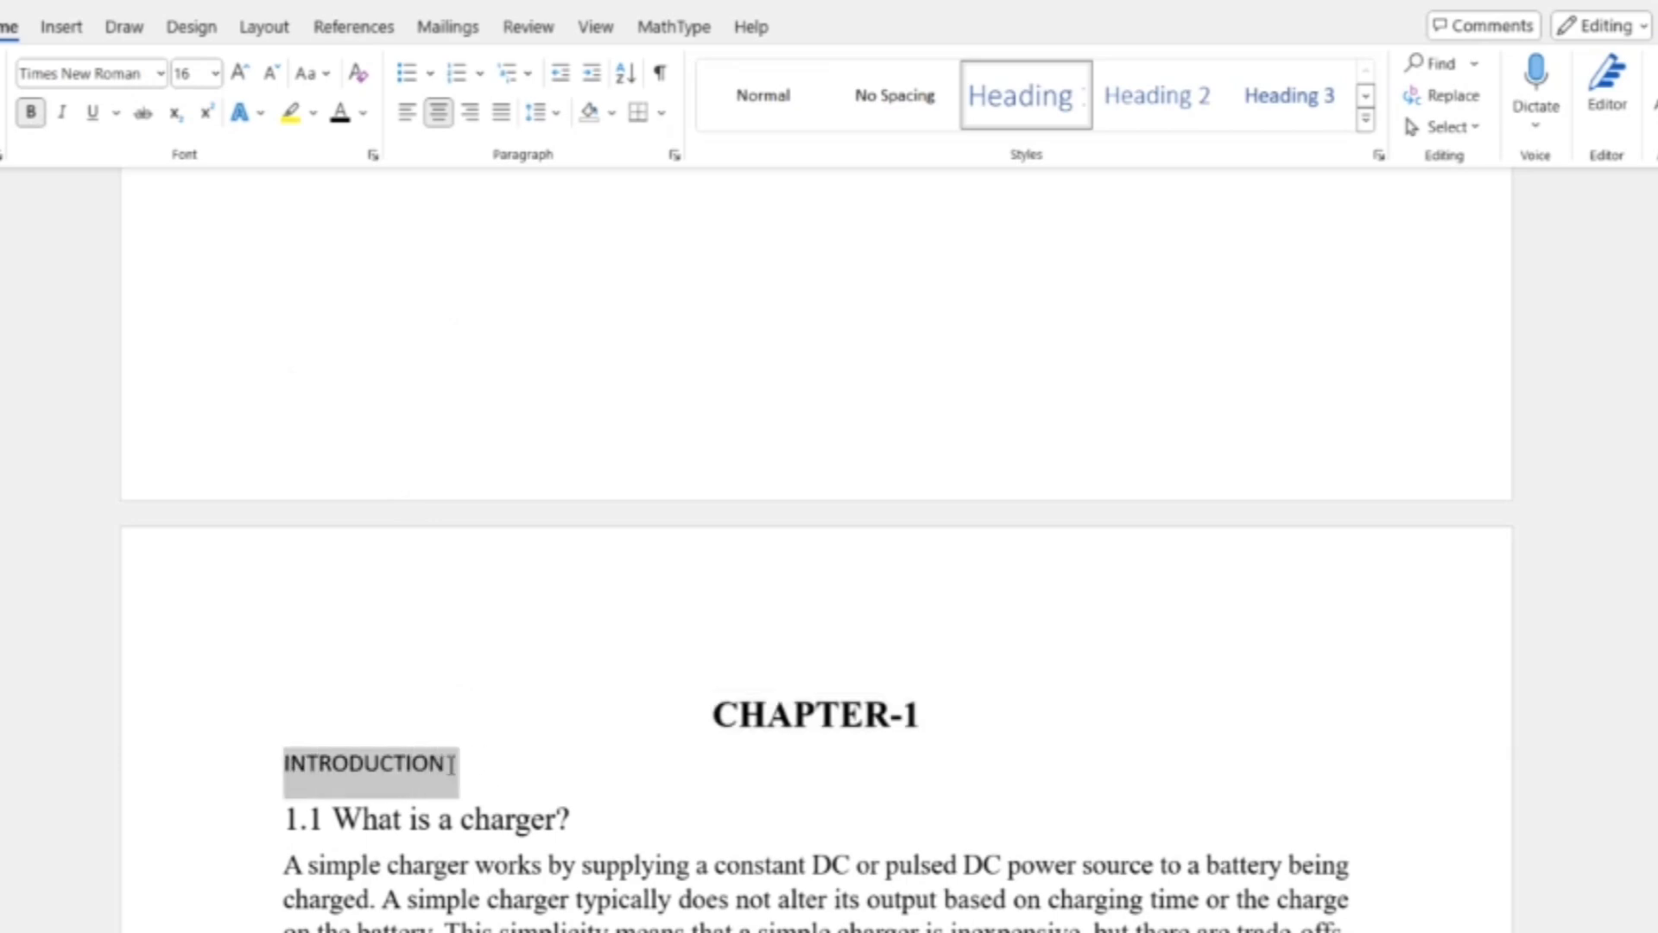
{"action": "left_click", "coordinate": [438, 113]}
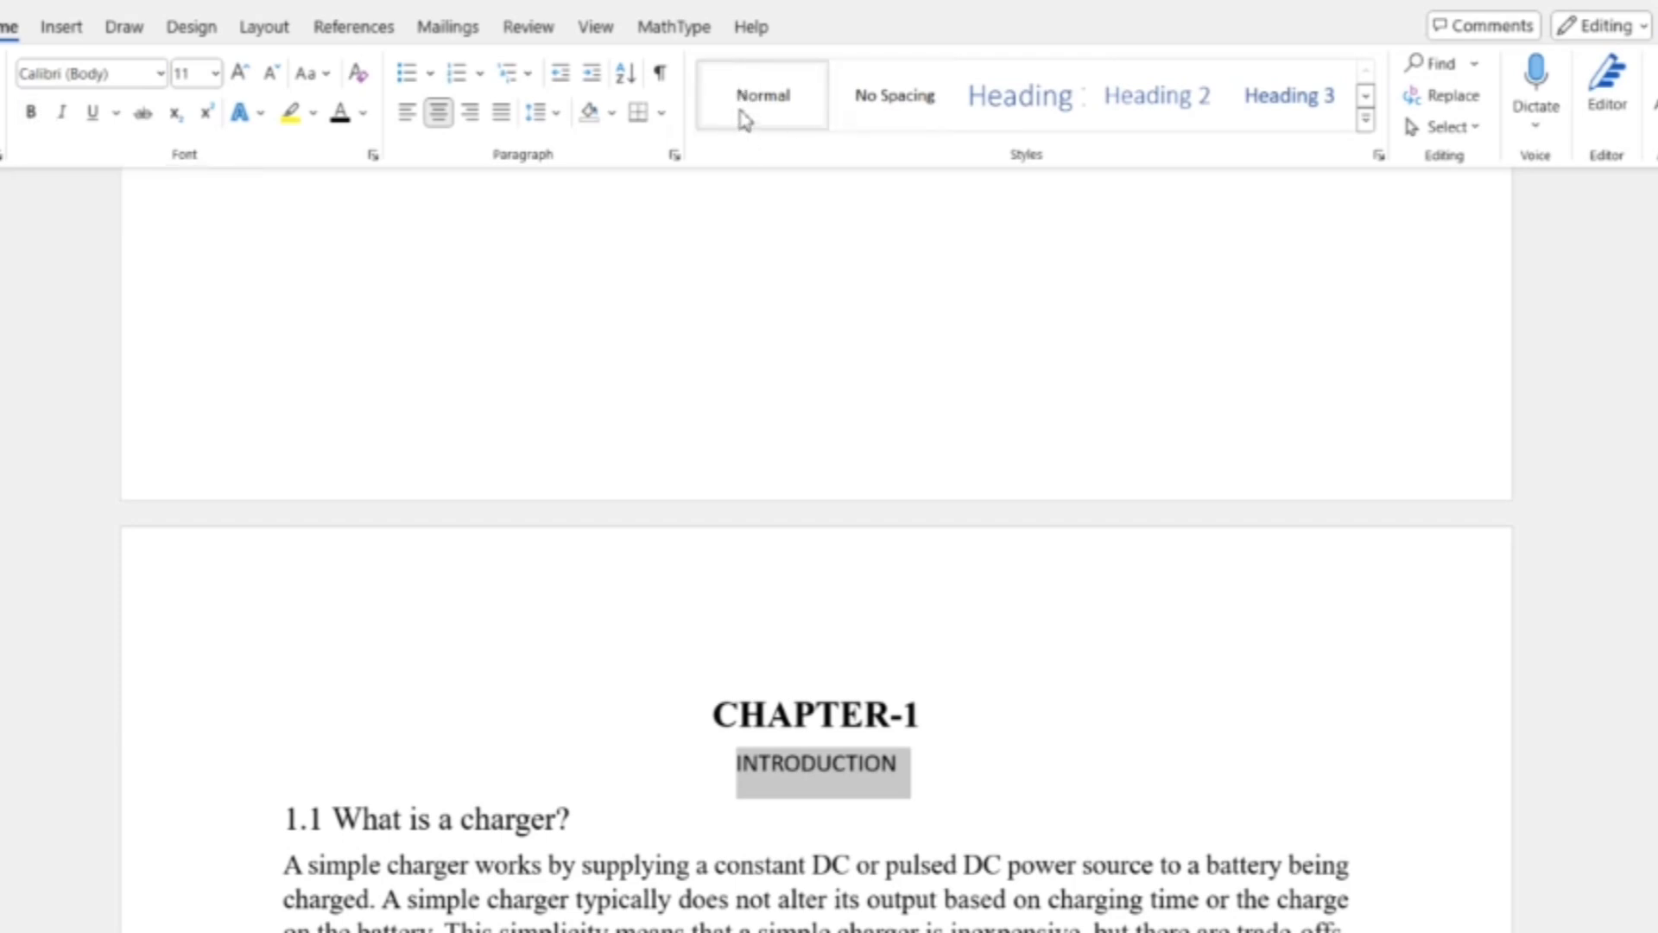
{"action": "left_click", "coordinate": [31, 112]}
{"action": "left_click", "coordinate": [162, 74]}
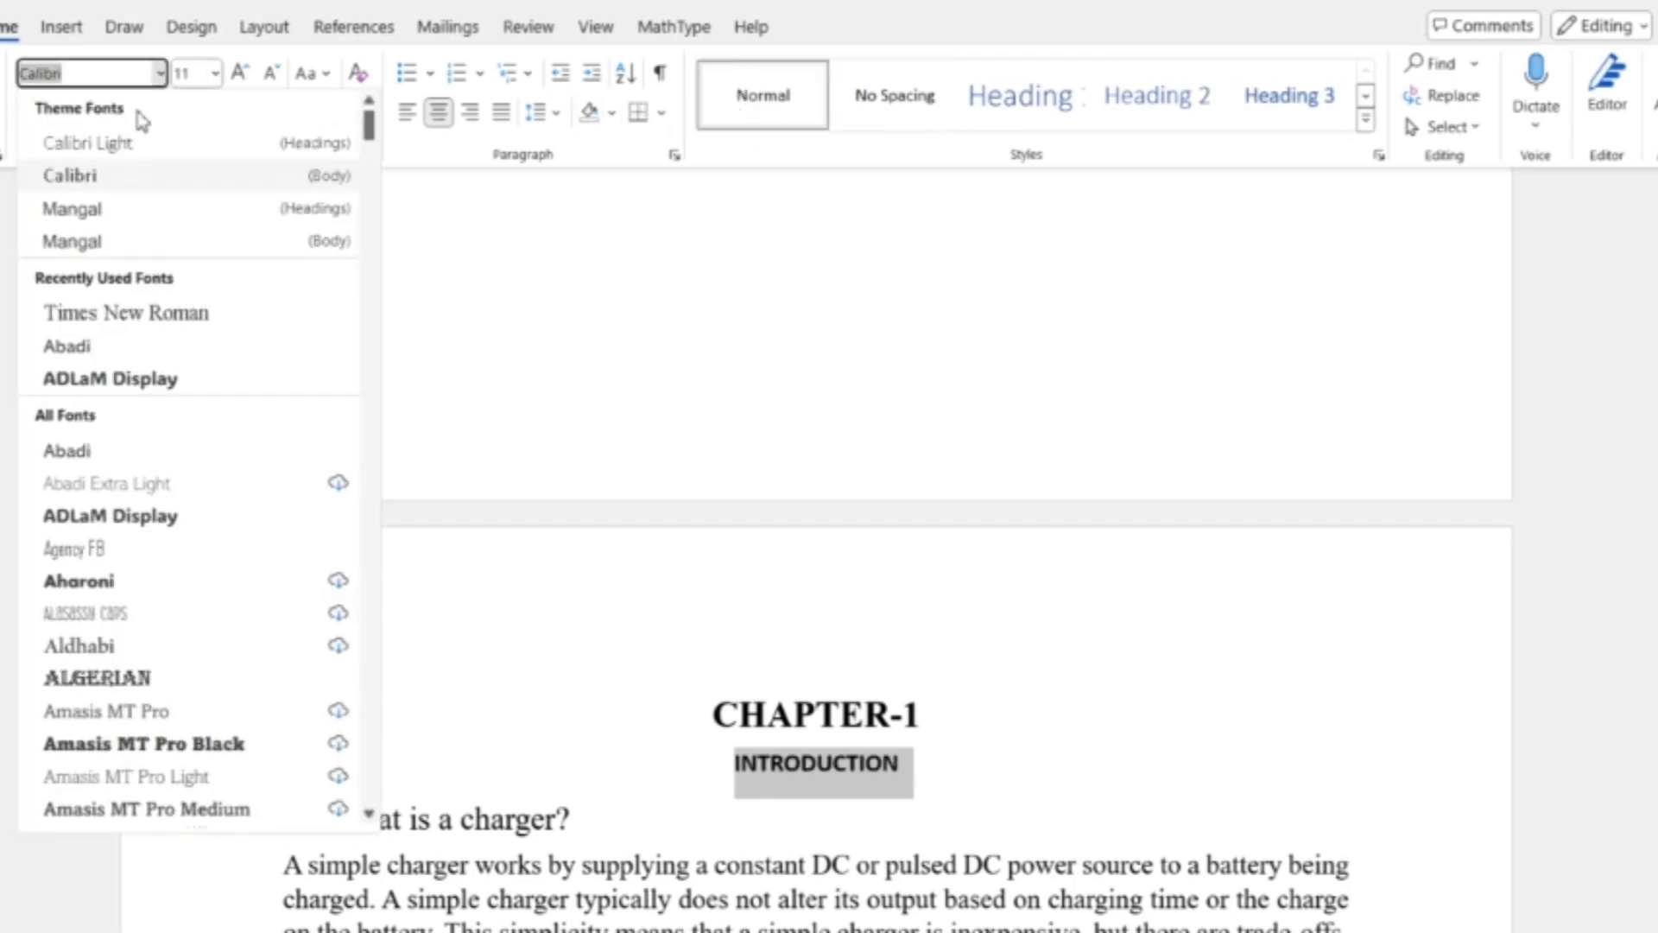
{"action": "left_click", "coordinate": [97, 313]}
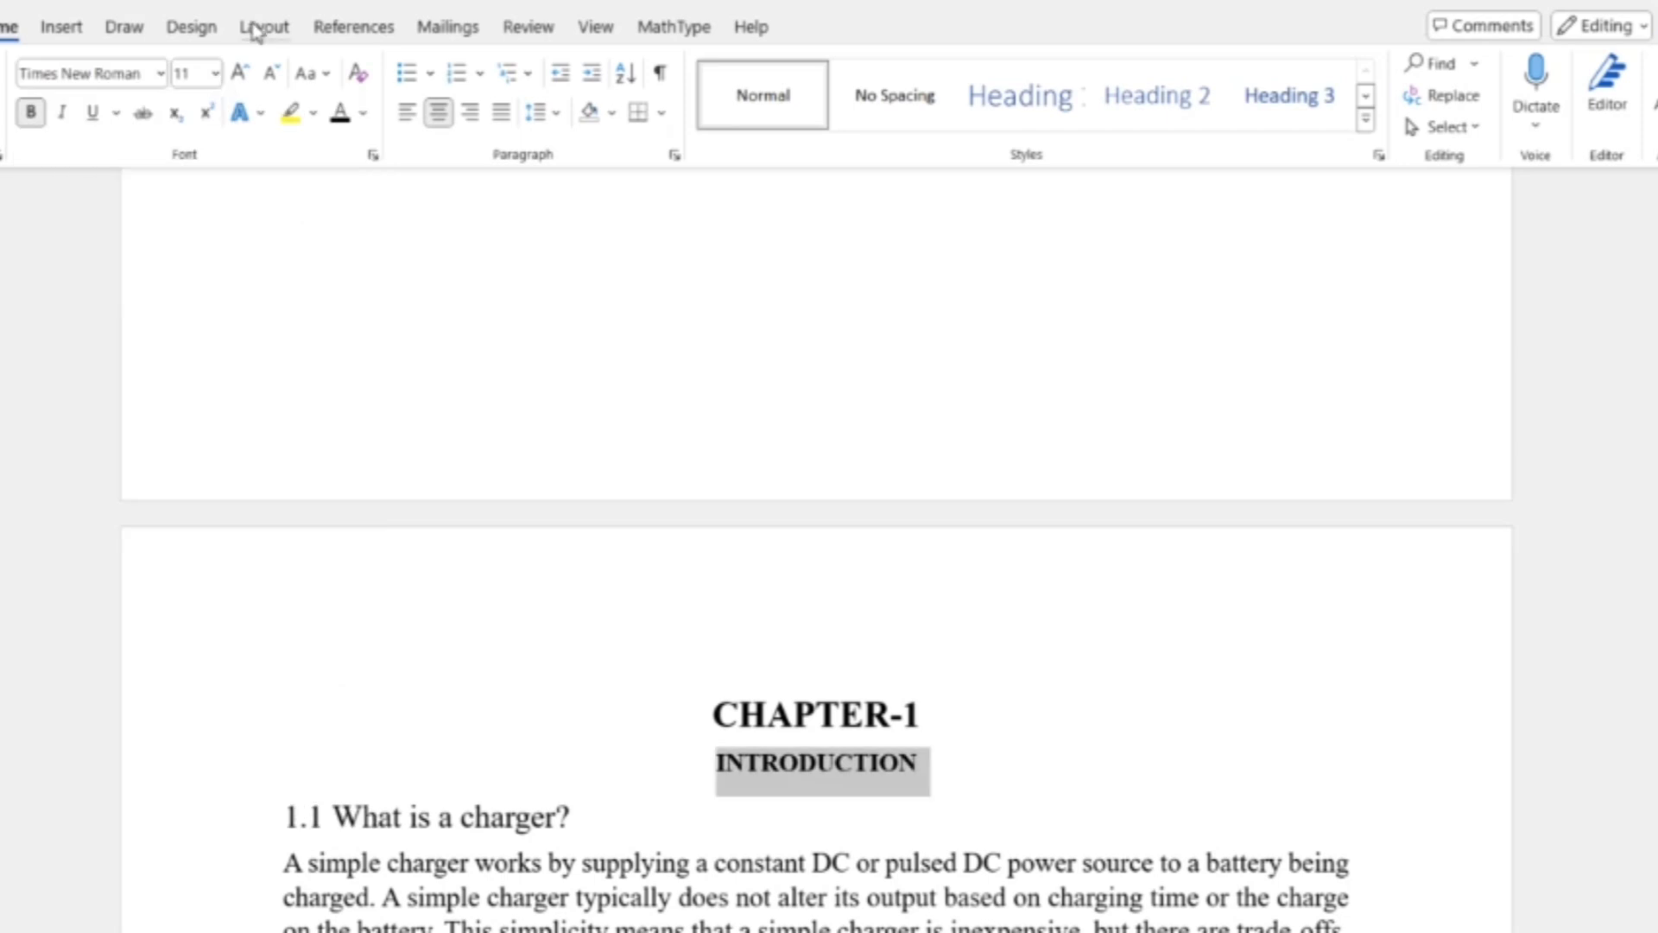
{"action": "left_click", "coordinate": [241, 75]}
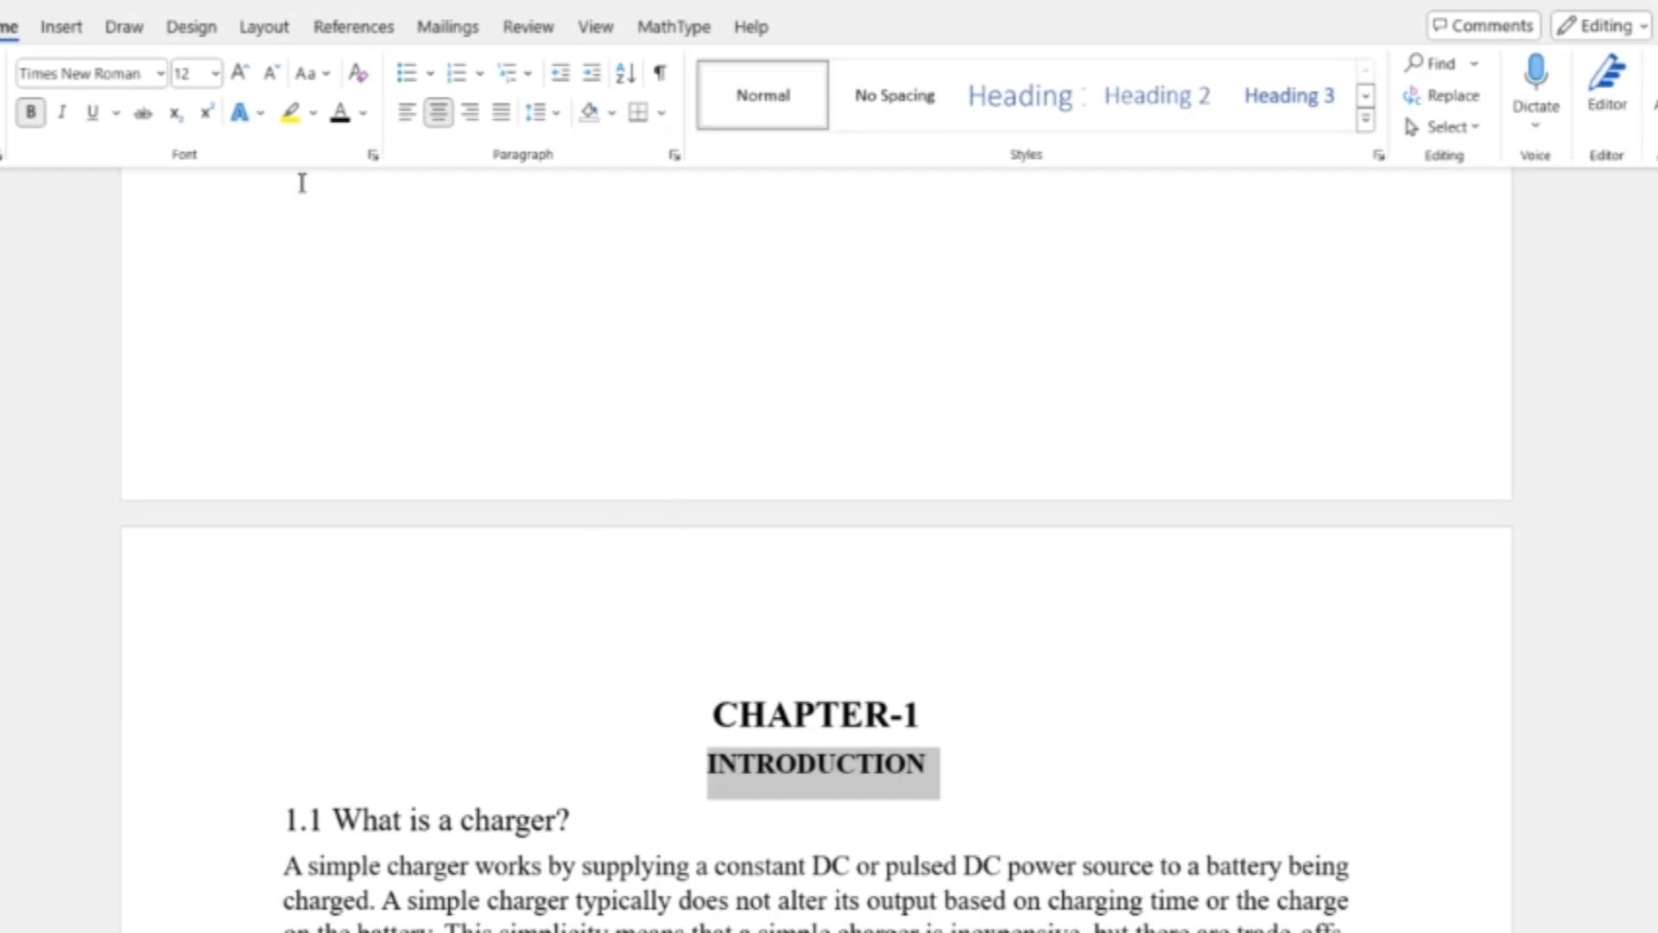
{"action": "left_click", "coordinate": [240, 73]}
{"action": "left_click", "coordinate": [240, 73]}
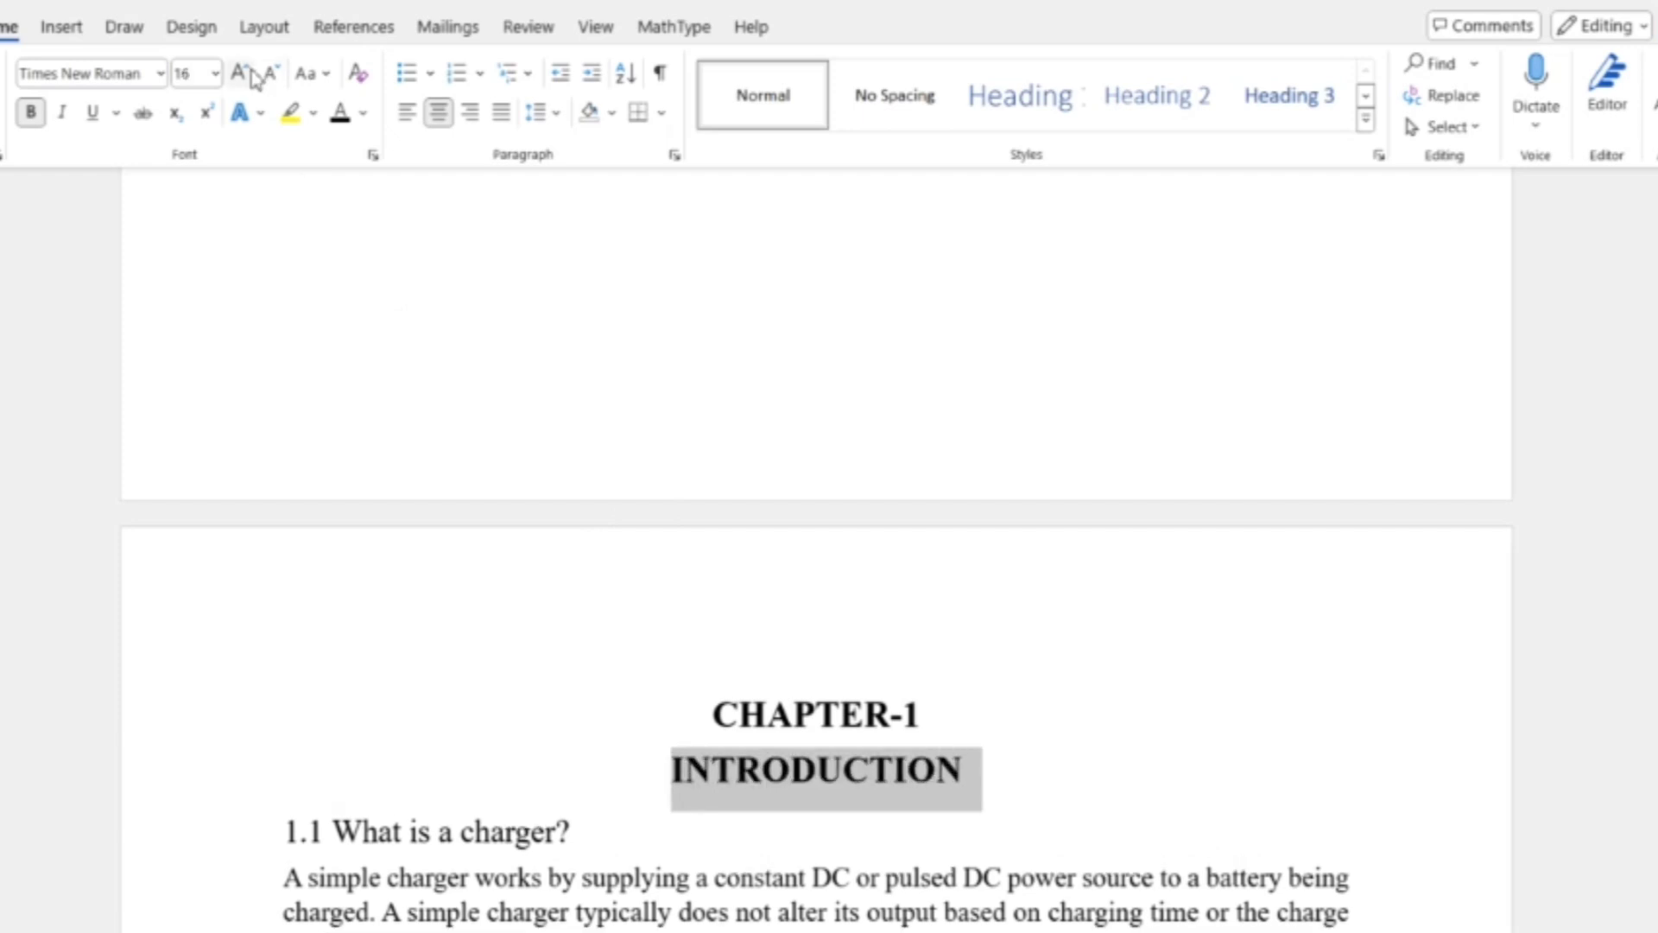
{"action": "left_click", "coordinate": [1043, 727]}
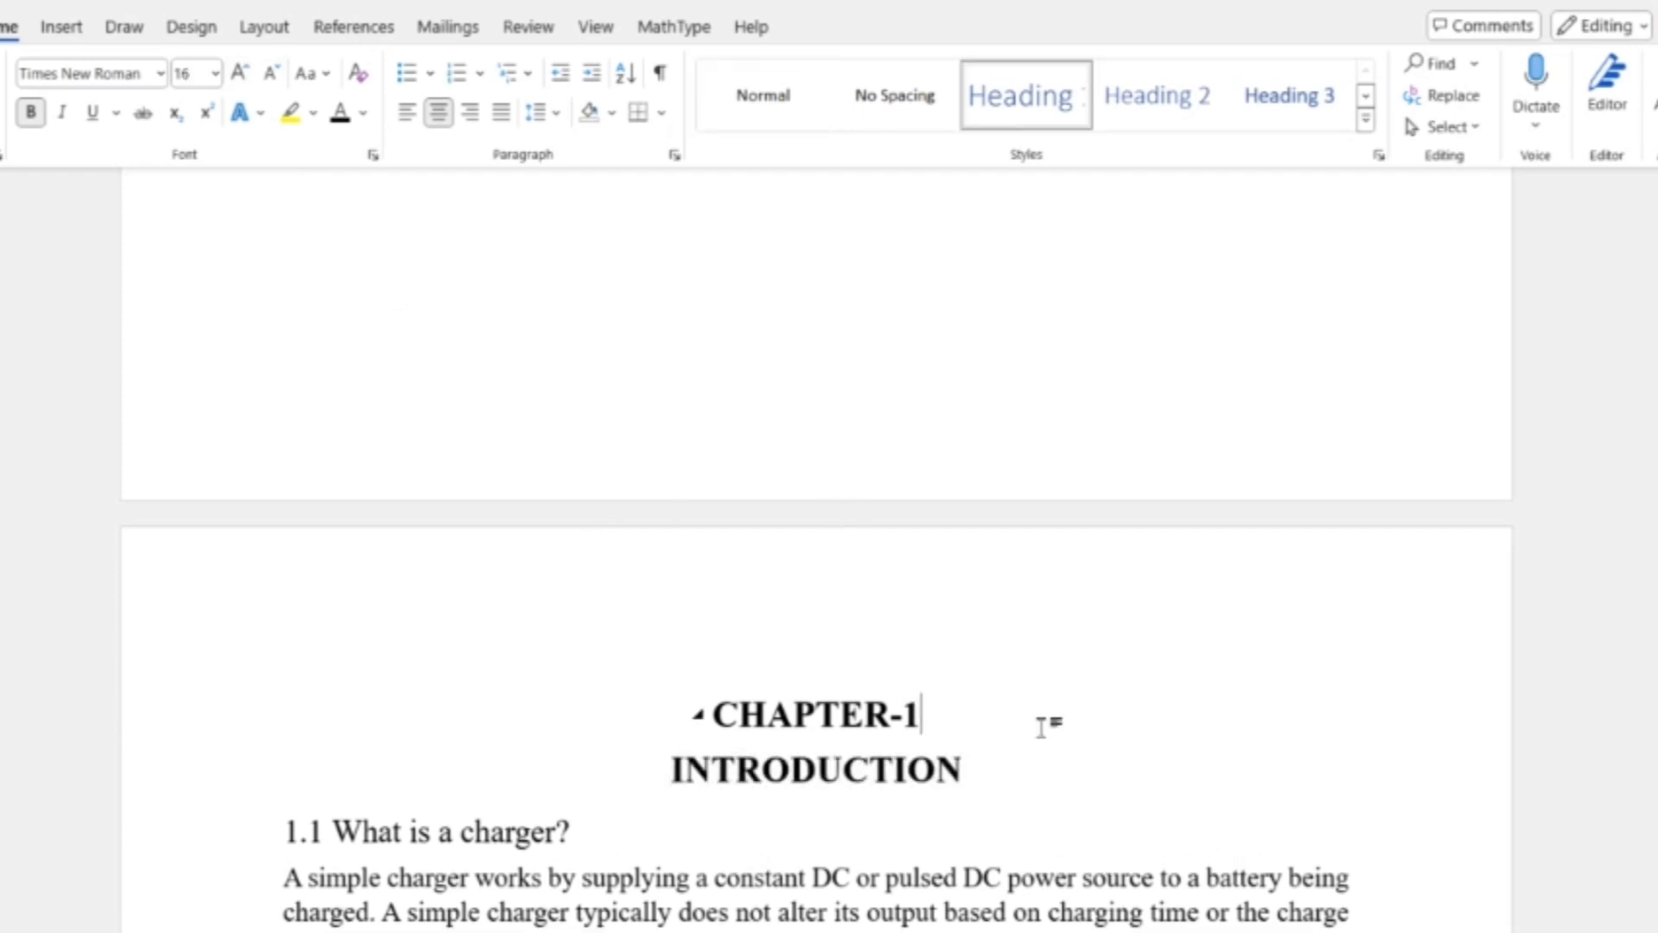
Step: Update the entire table of contents so that it includes the CHAPTER-1 heading
{"action": "scroll", "coordinate": [1042, 727], "scroll_direction": "up", "scroll_amount": 10}
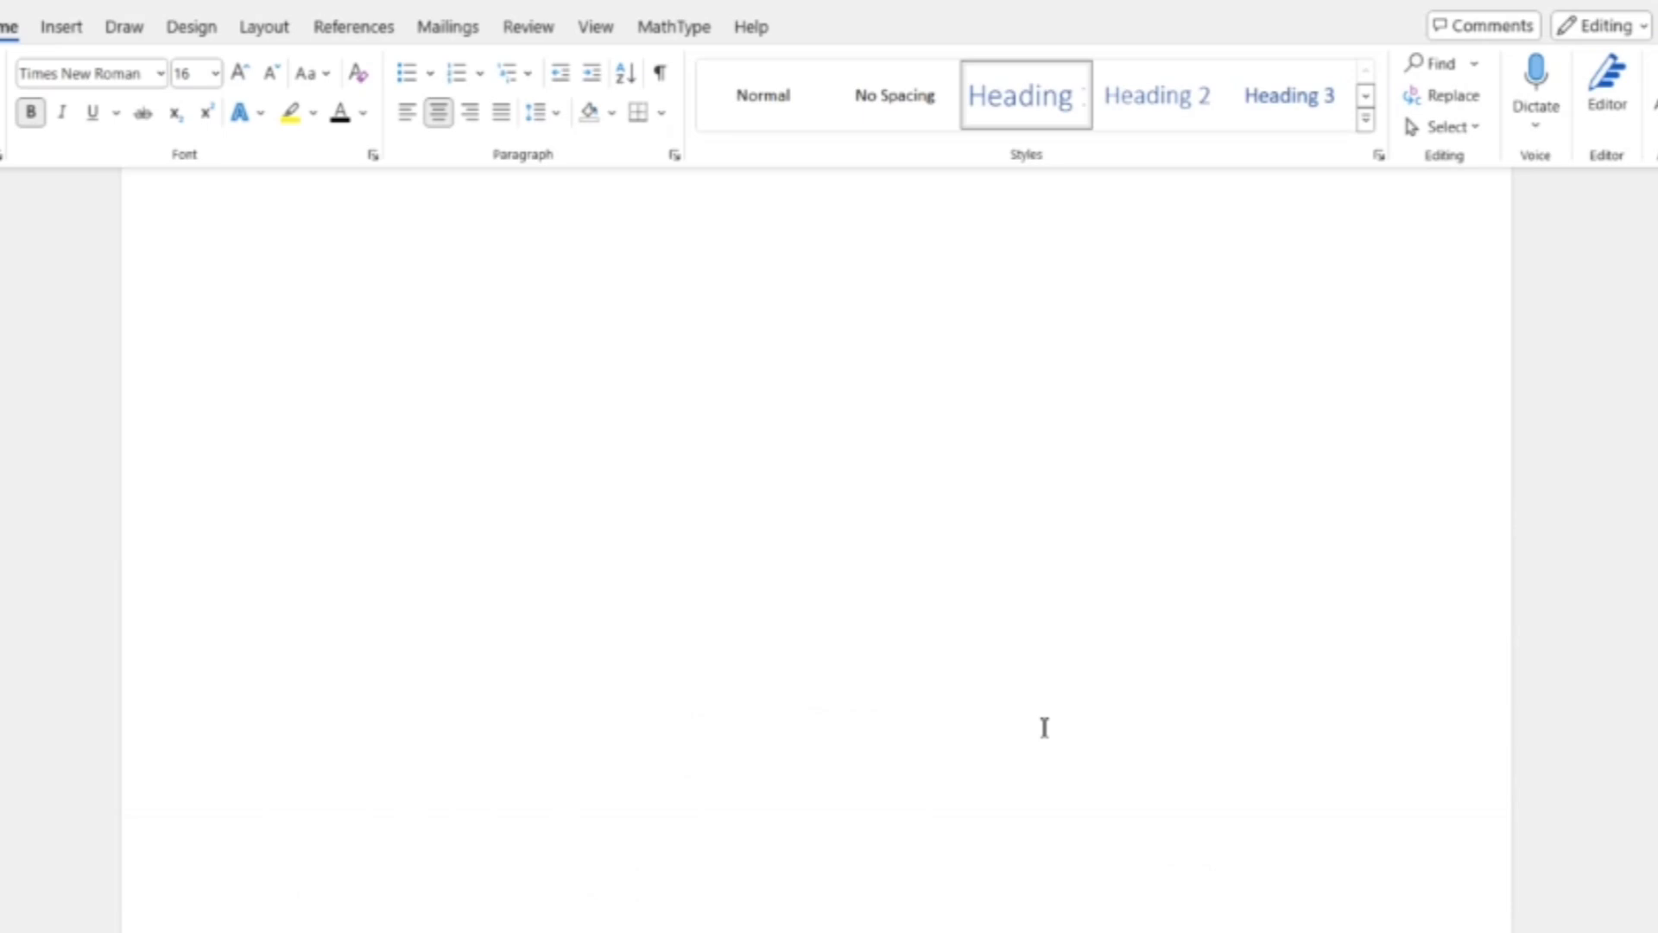
{"action": "scroll", "coordinate": [1044, 728], "scroll_direction": "up", "scroll_amount": 10}
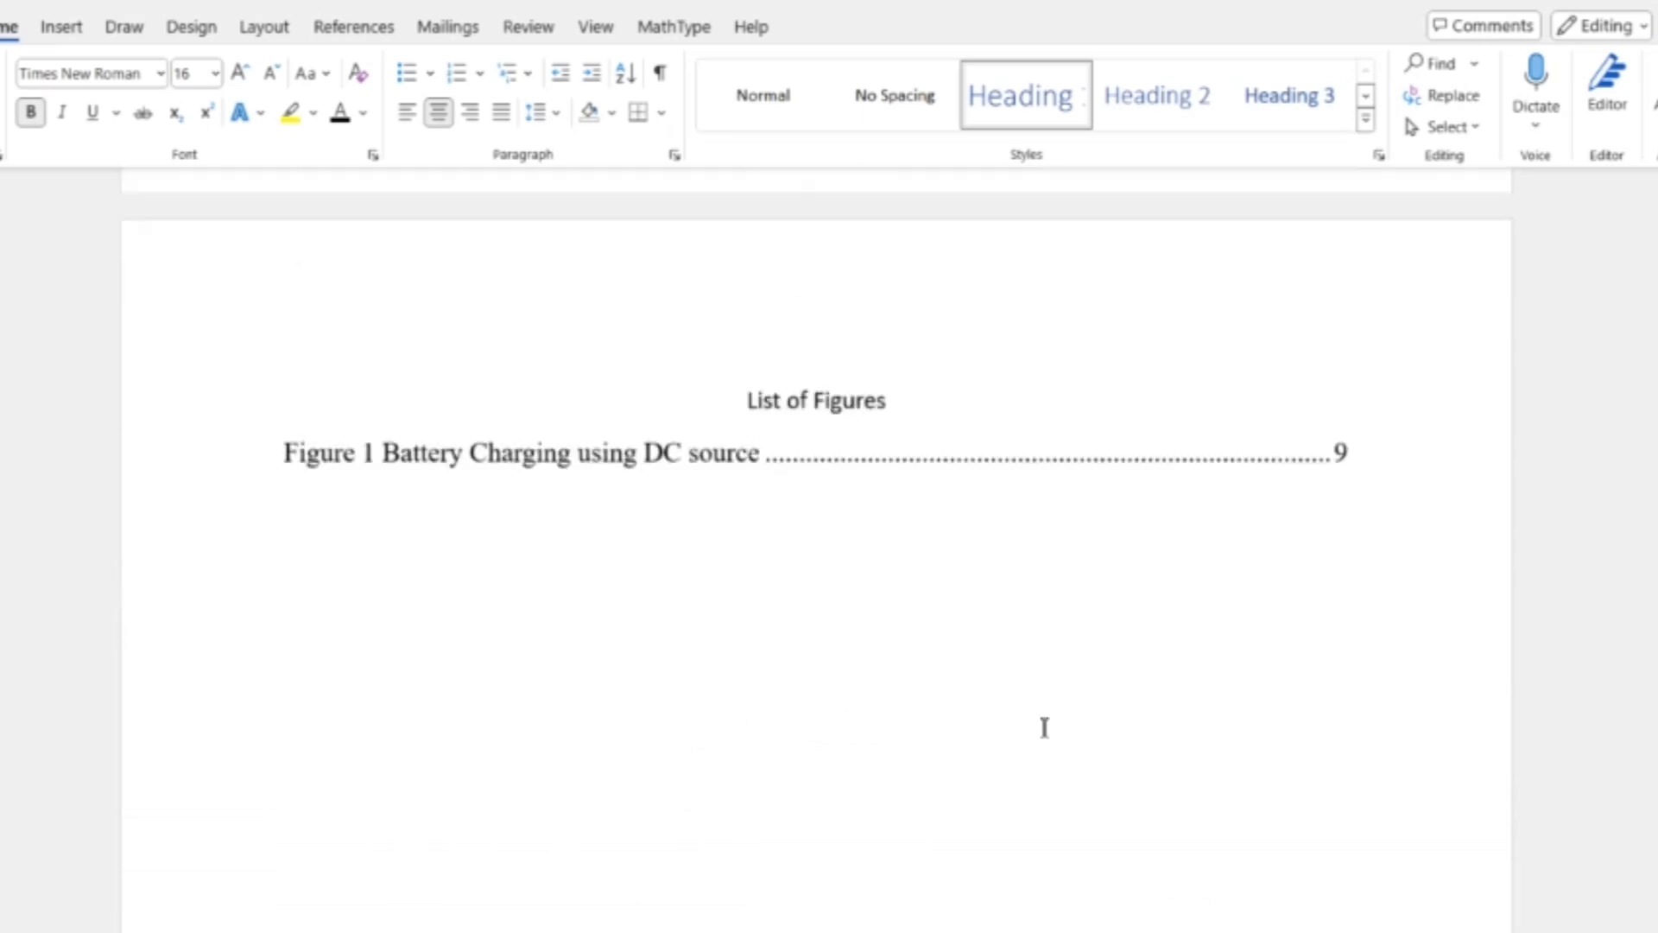
{"action": "scroll", "coordinate": [1044, 727], "scroll_direction": "up", "scroll_amount": 5}
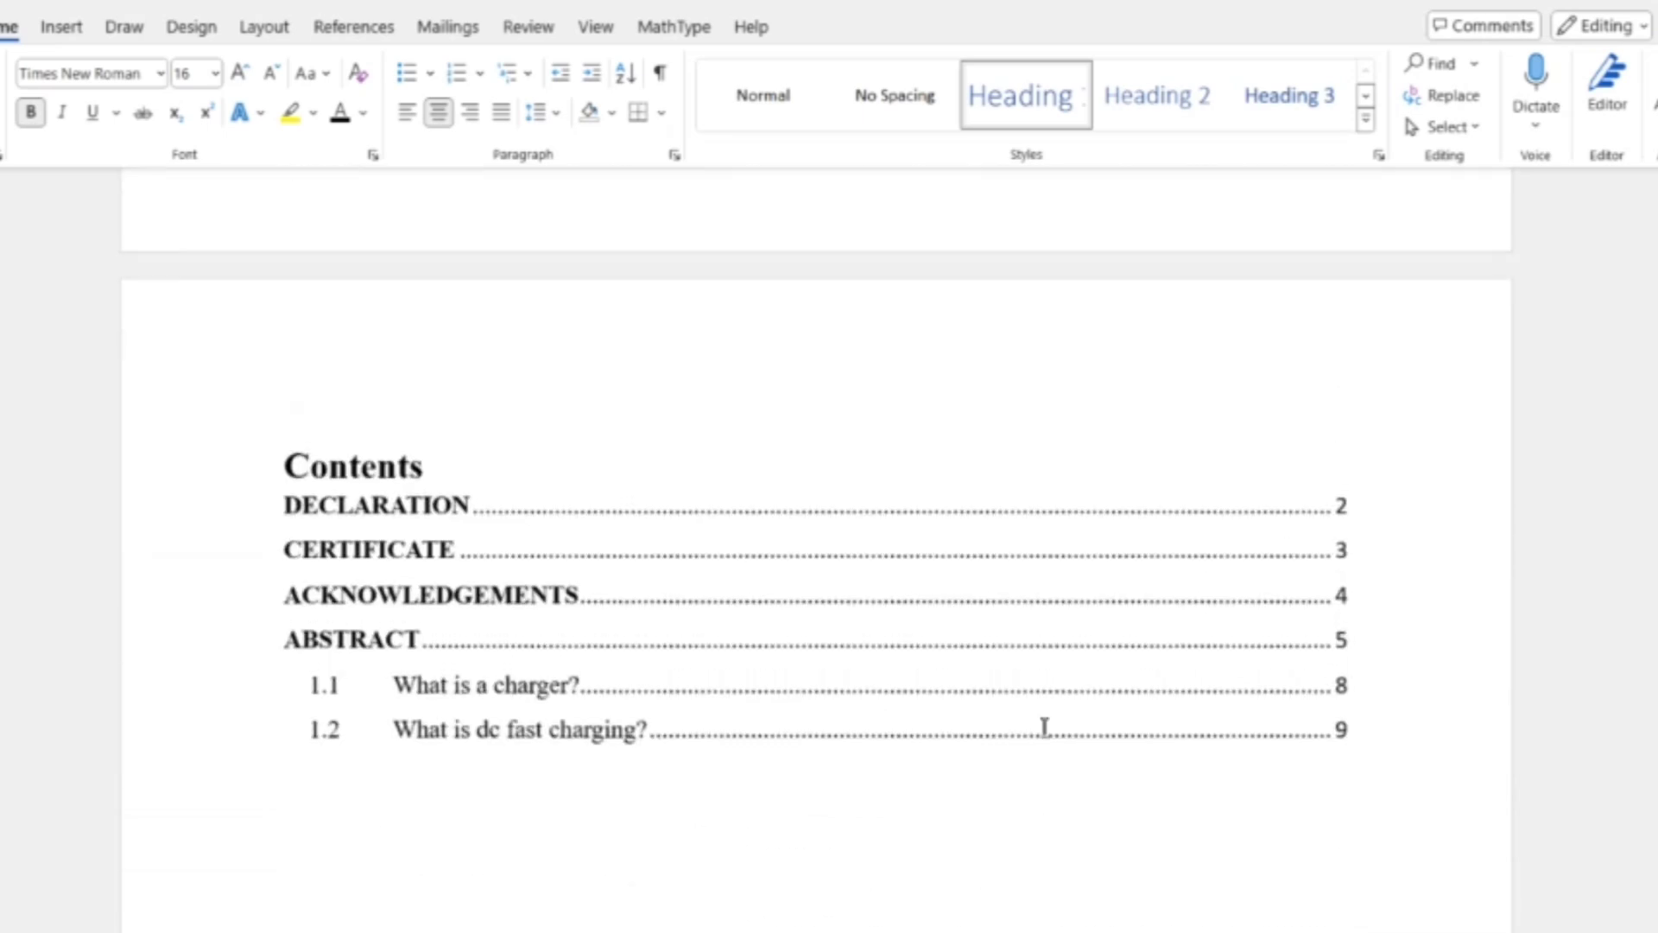
{"action": "left_click", "coordinate": [682, 566]}
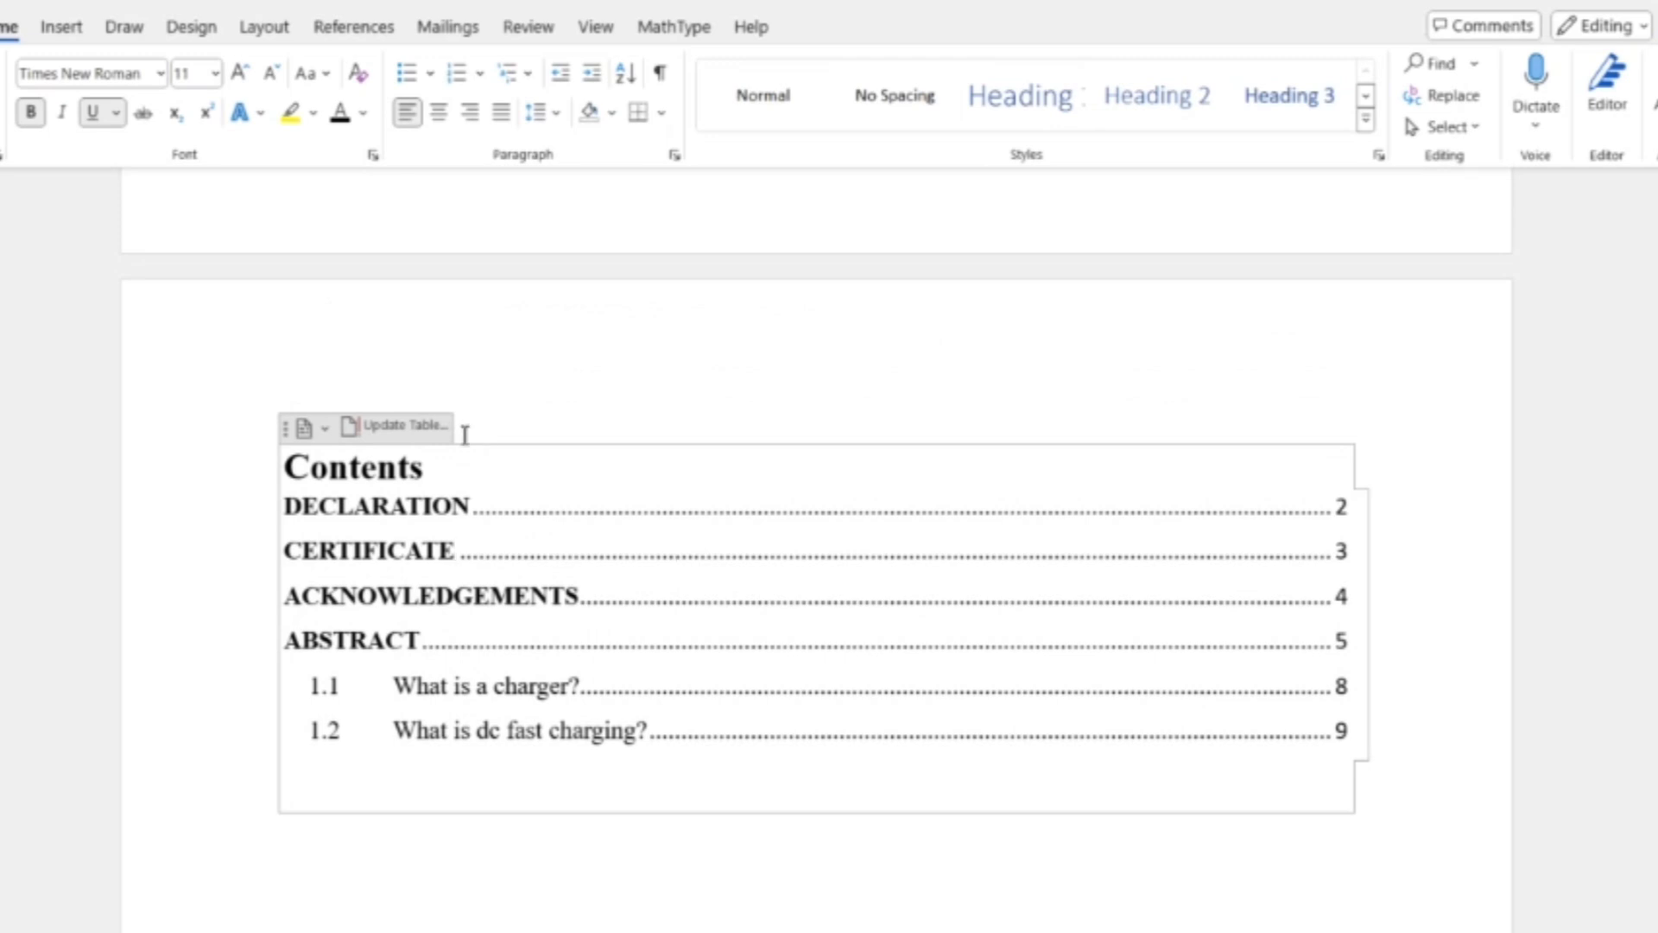
{"action": "left_click", "coordinate": [384, 436]}
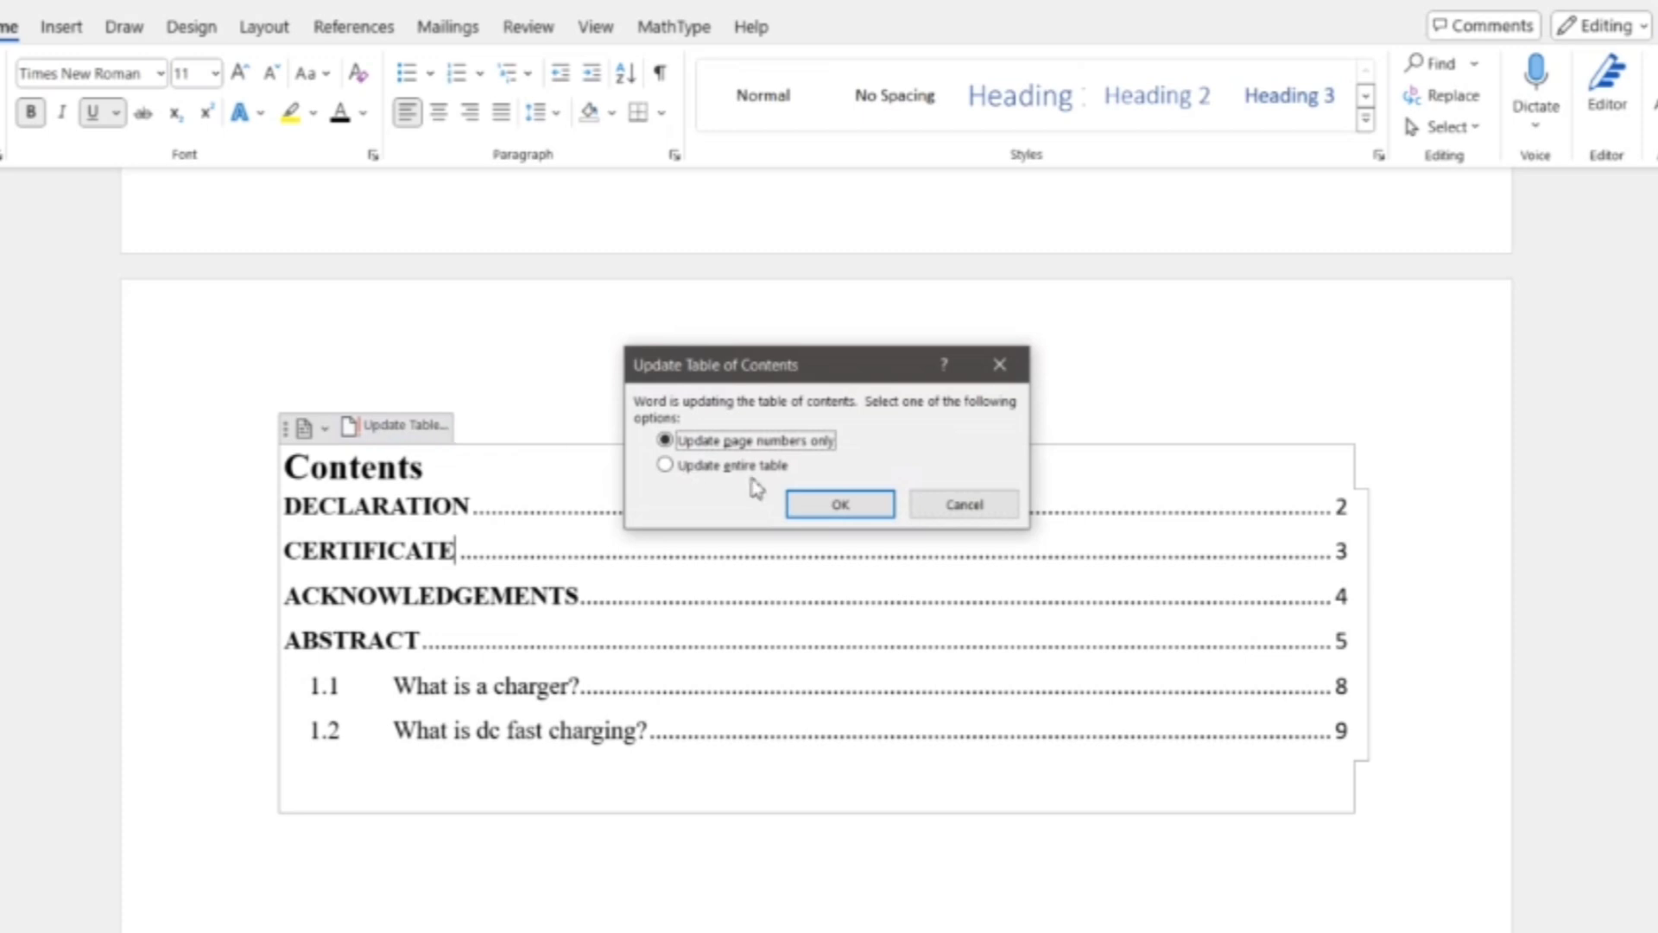
{"action": "left_click", "coordinate": [692, 468]}
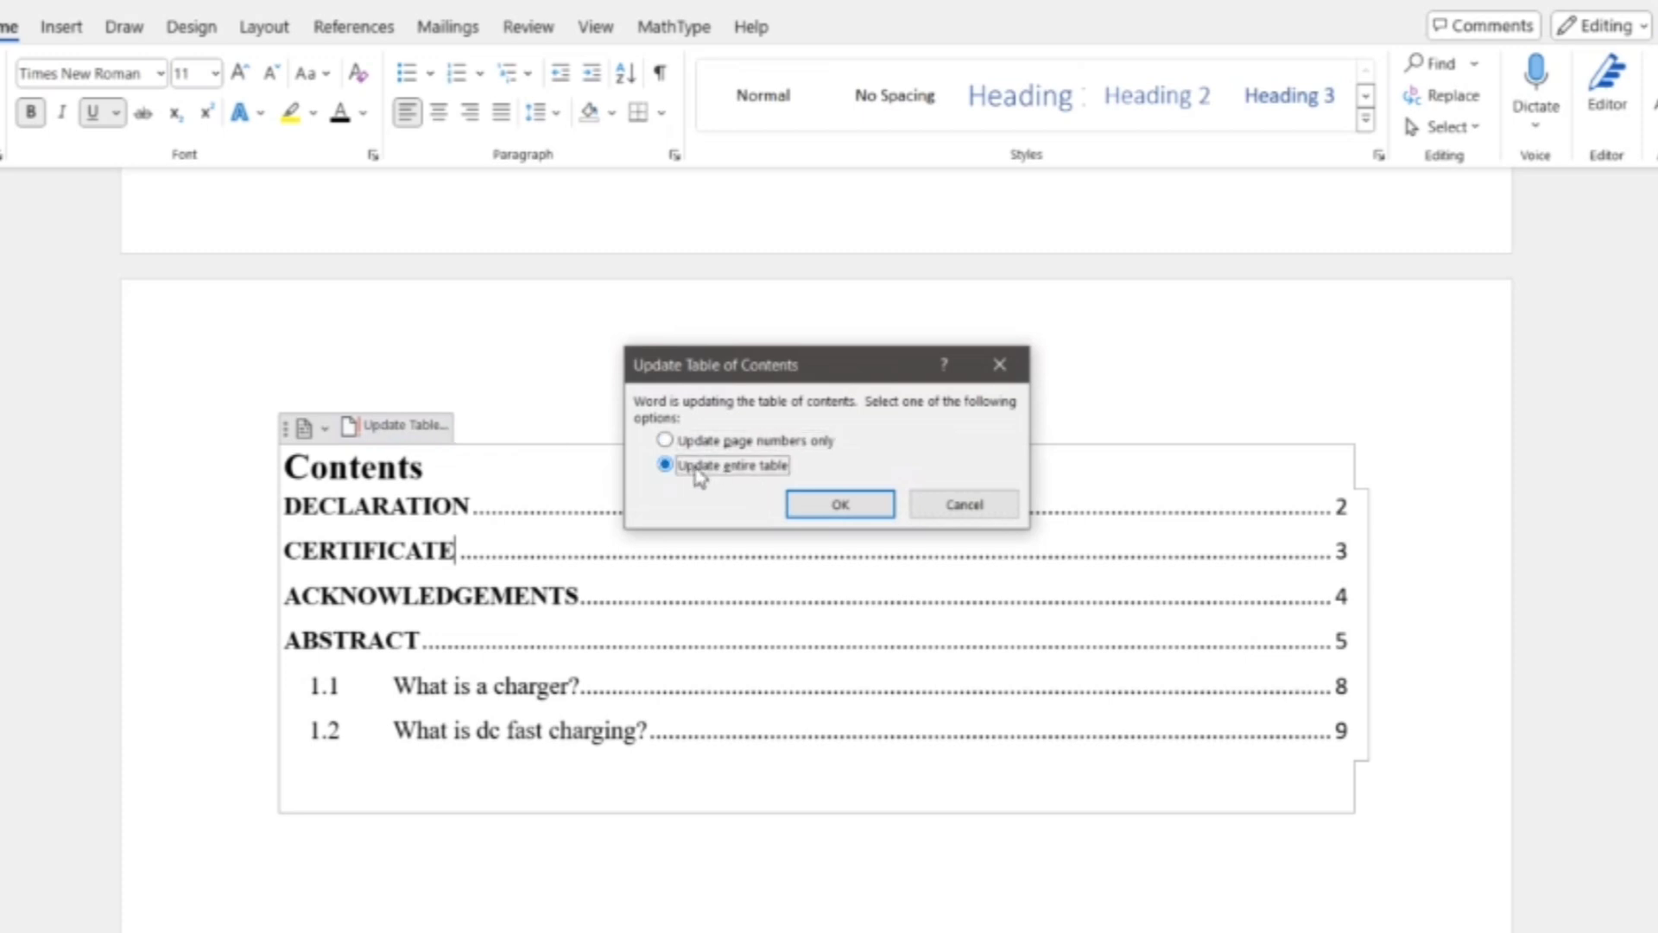
{"action": "left_click", "coordinate": [816, 504]}
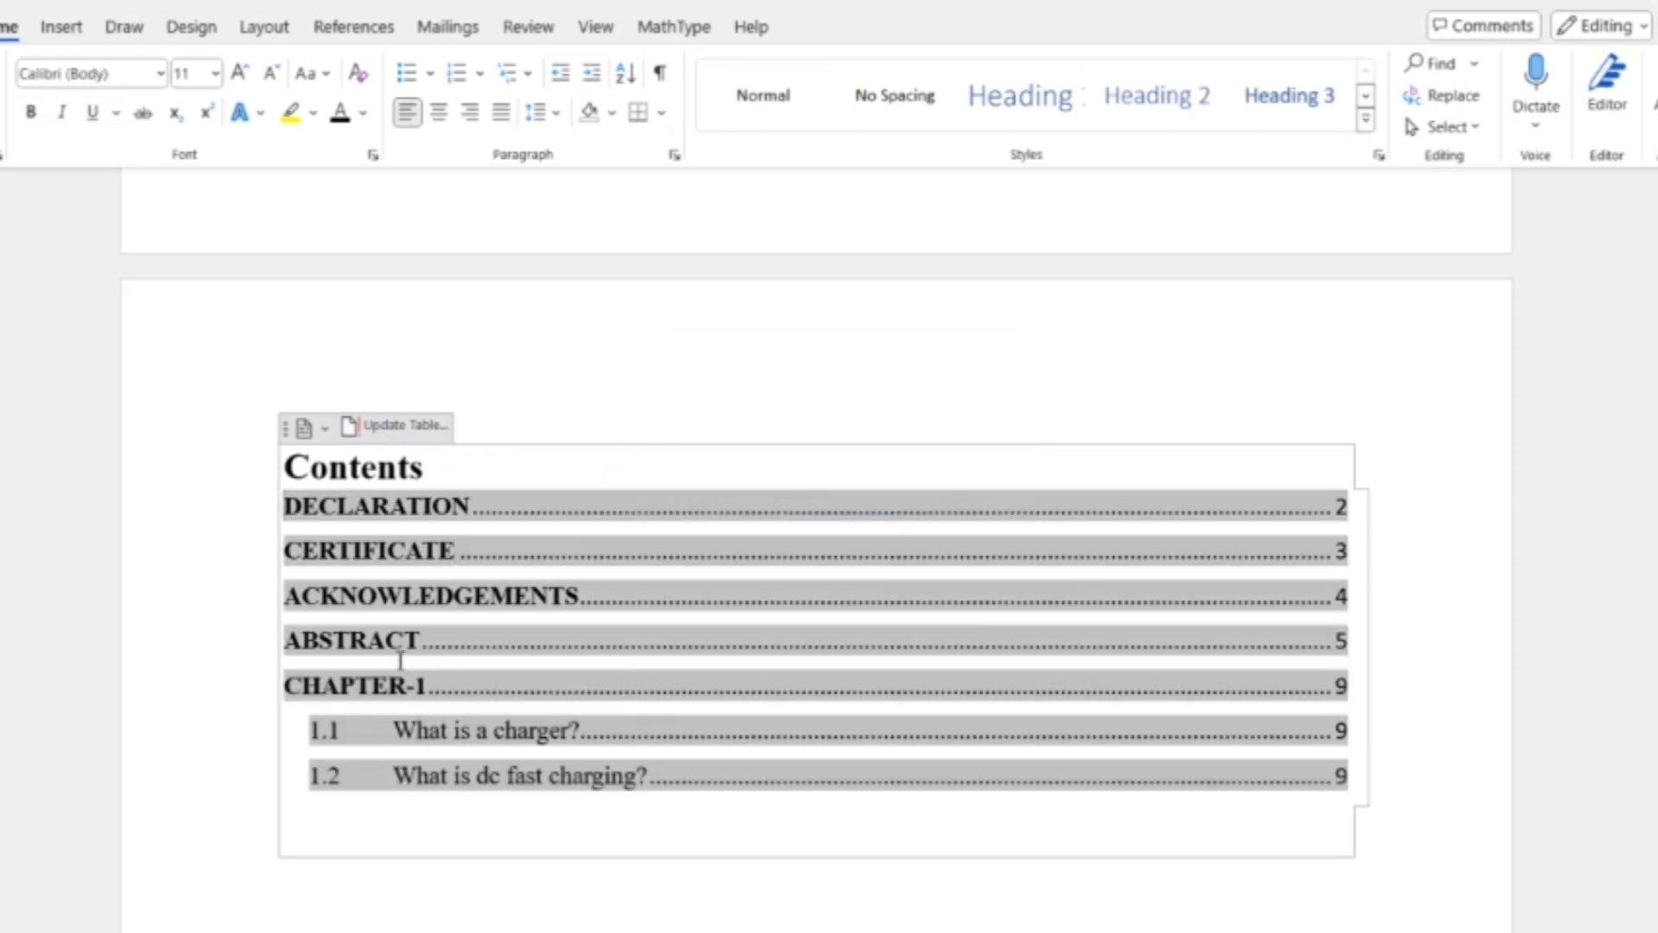
{"action": "left_click_drag", "start_coordinate": [429, 682], "coordinate": [284, 686]}
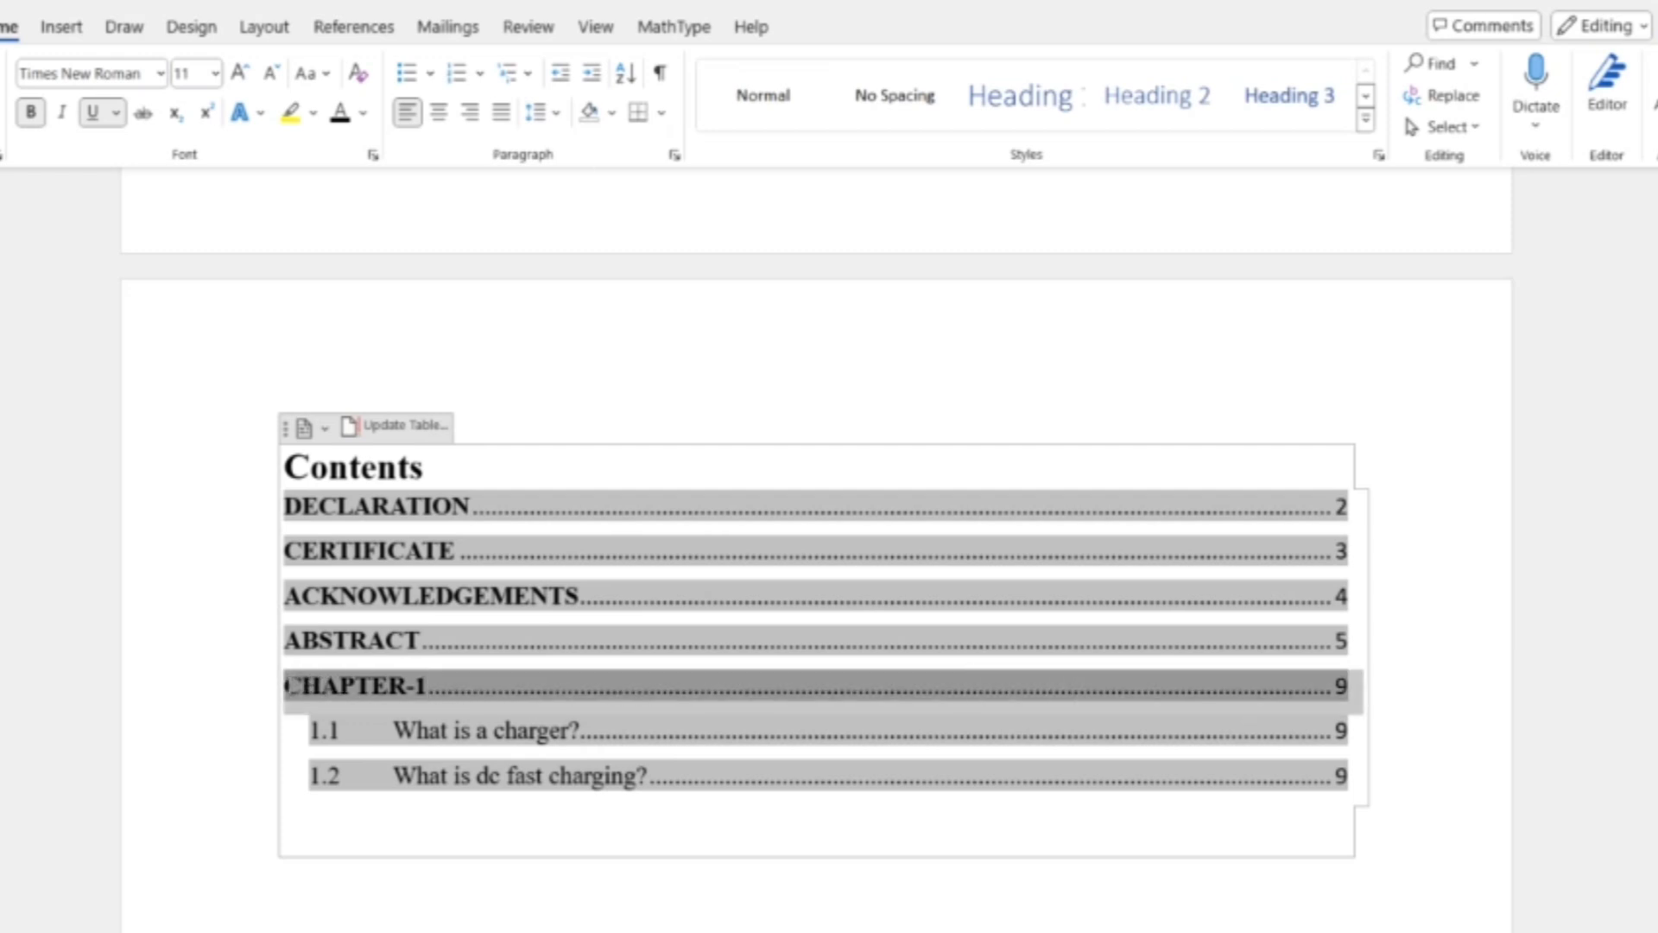
{"action": "left_click", "coordinate": [684, 831]}
Step: Apply the Heading 1 style to the CHAPTER – 2 title
{"action": "scroll", "coordinate": [684, 831], "scroll_direction": "down", "scroll_amount": 10}
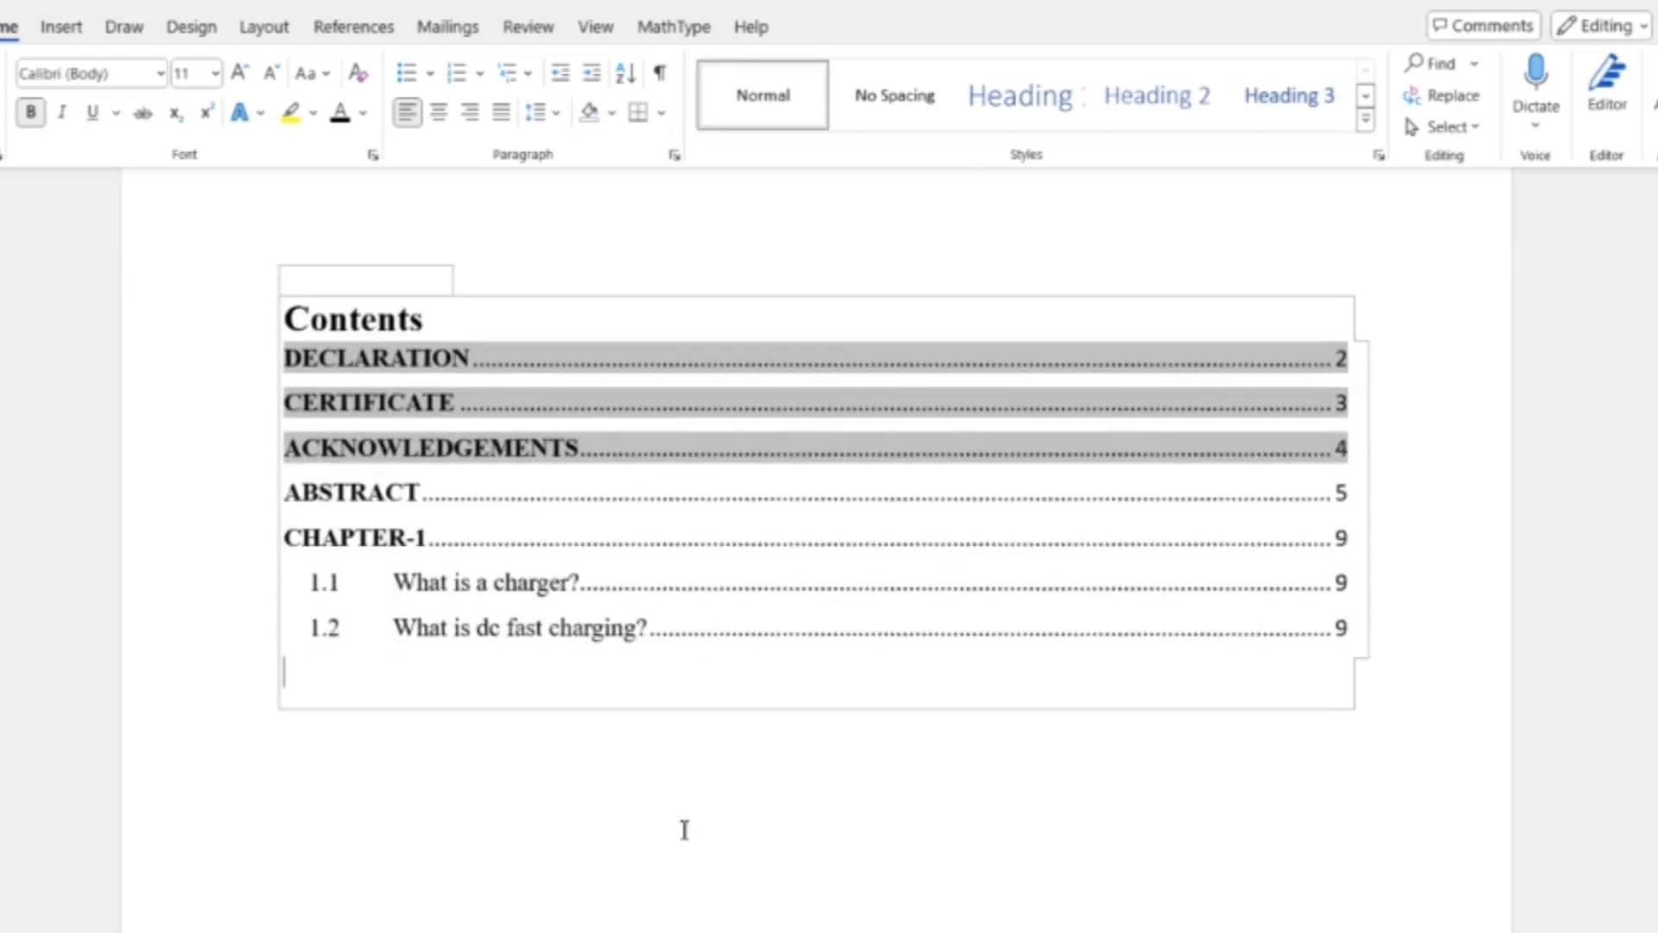
{"action": "scroll", "coordinate": [683, 824], "scroll_direction": "down", "scroll_amount": 15}
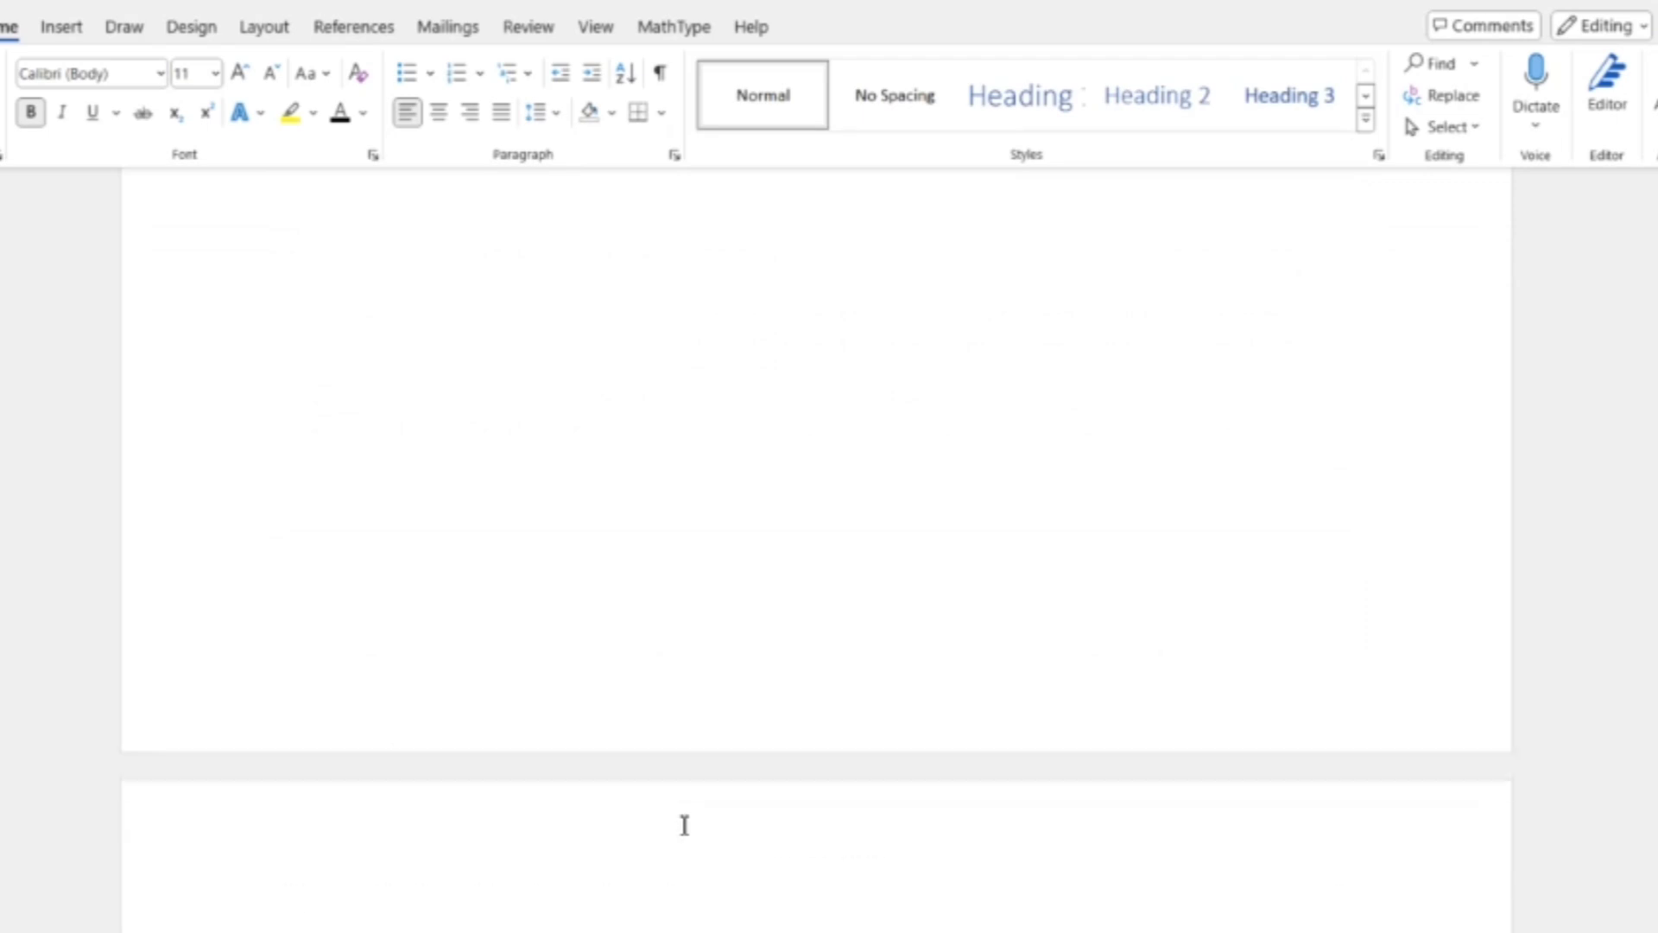
{"action": "scroll", "coordinate": [684, 822], "scroll_direction": "down", "scroll_amount": 10}
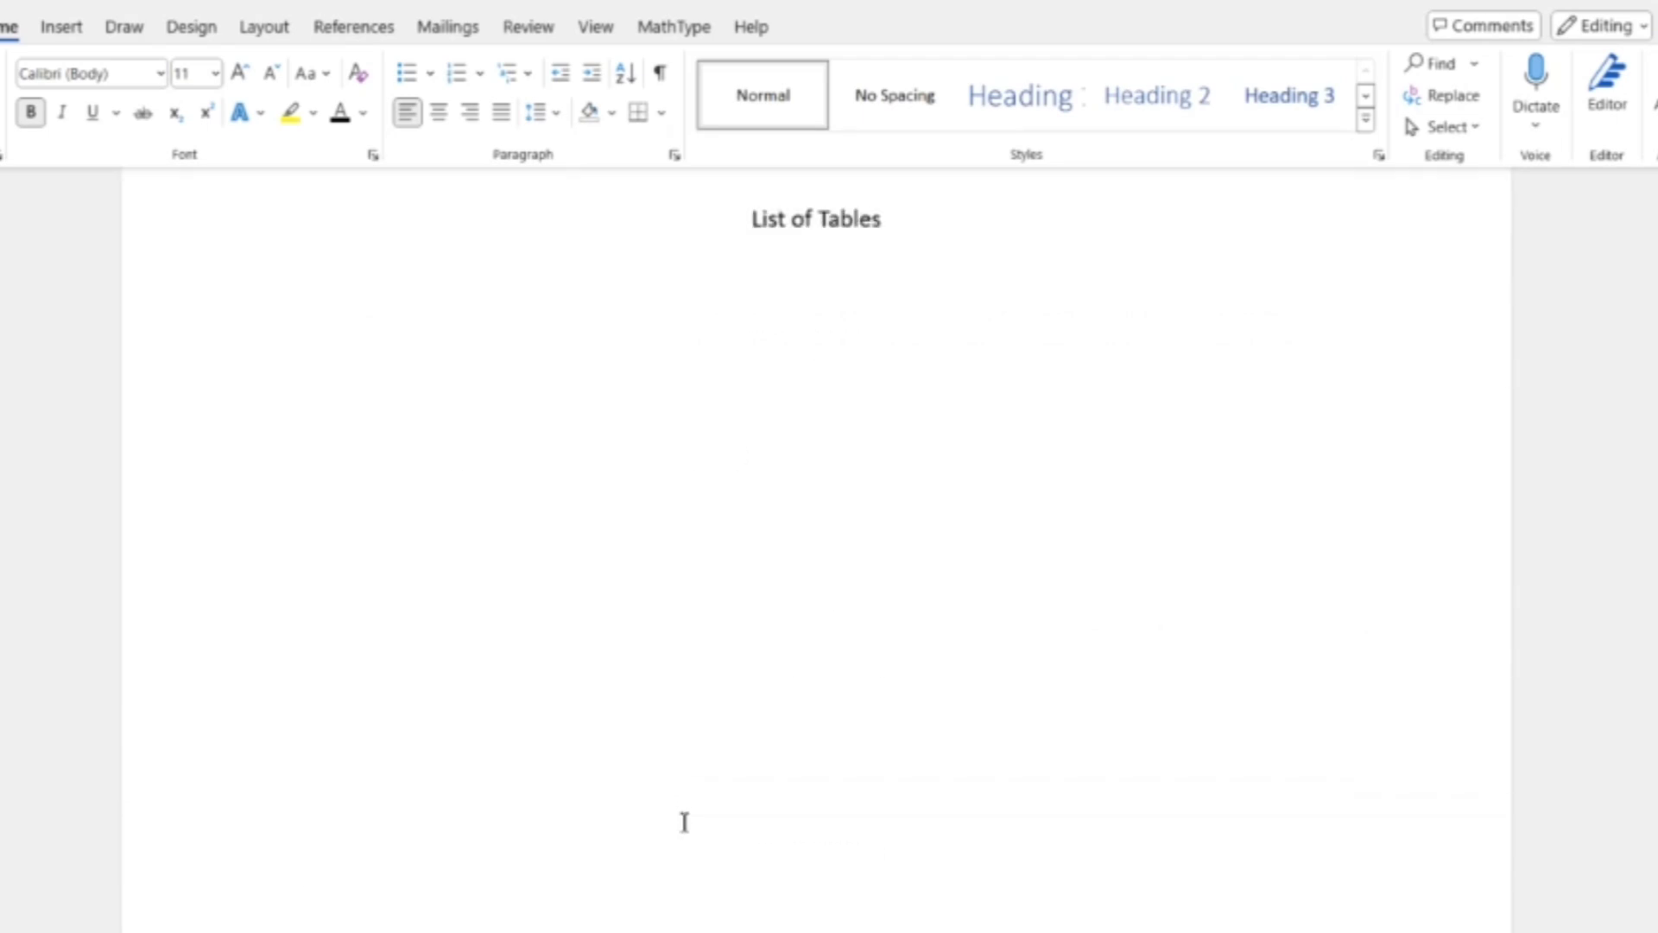
{"action": "scroll", "coordinate": [685, 812], "scroll_direction": "down", "scroll_amount": 20}
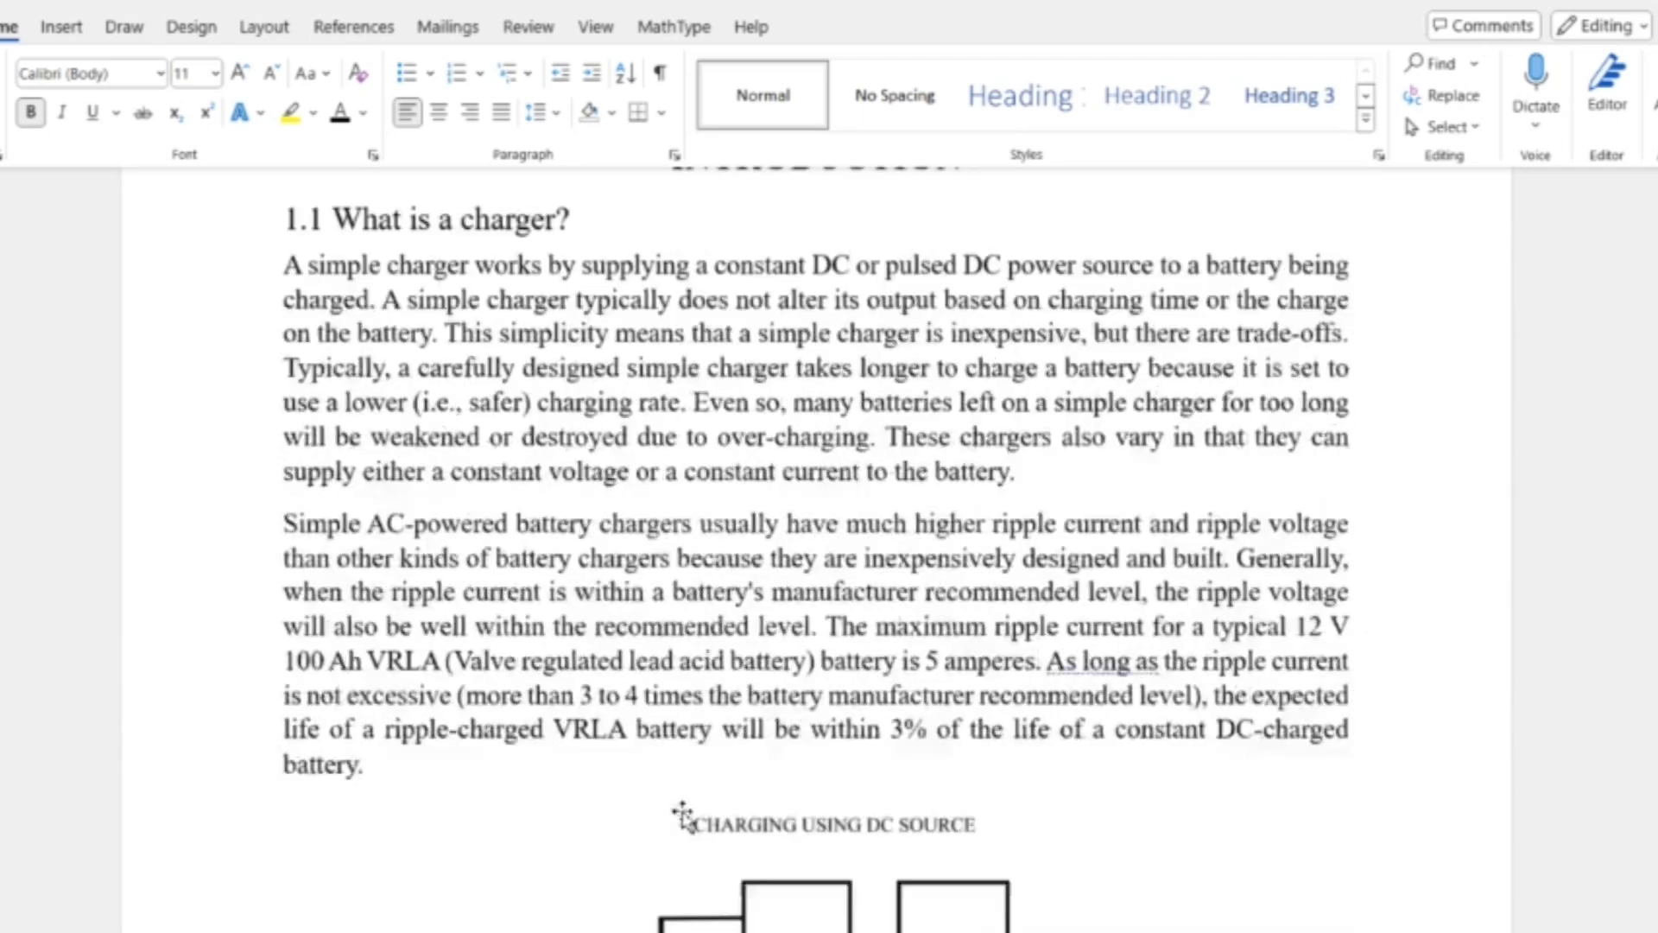
{"action": "scroll", "coordinate": [685, 807], "scroll_direction": "down", "scroll_amount": 5}
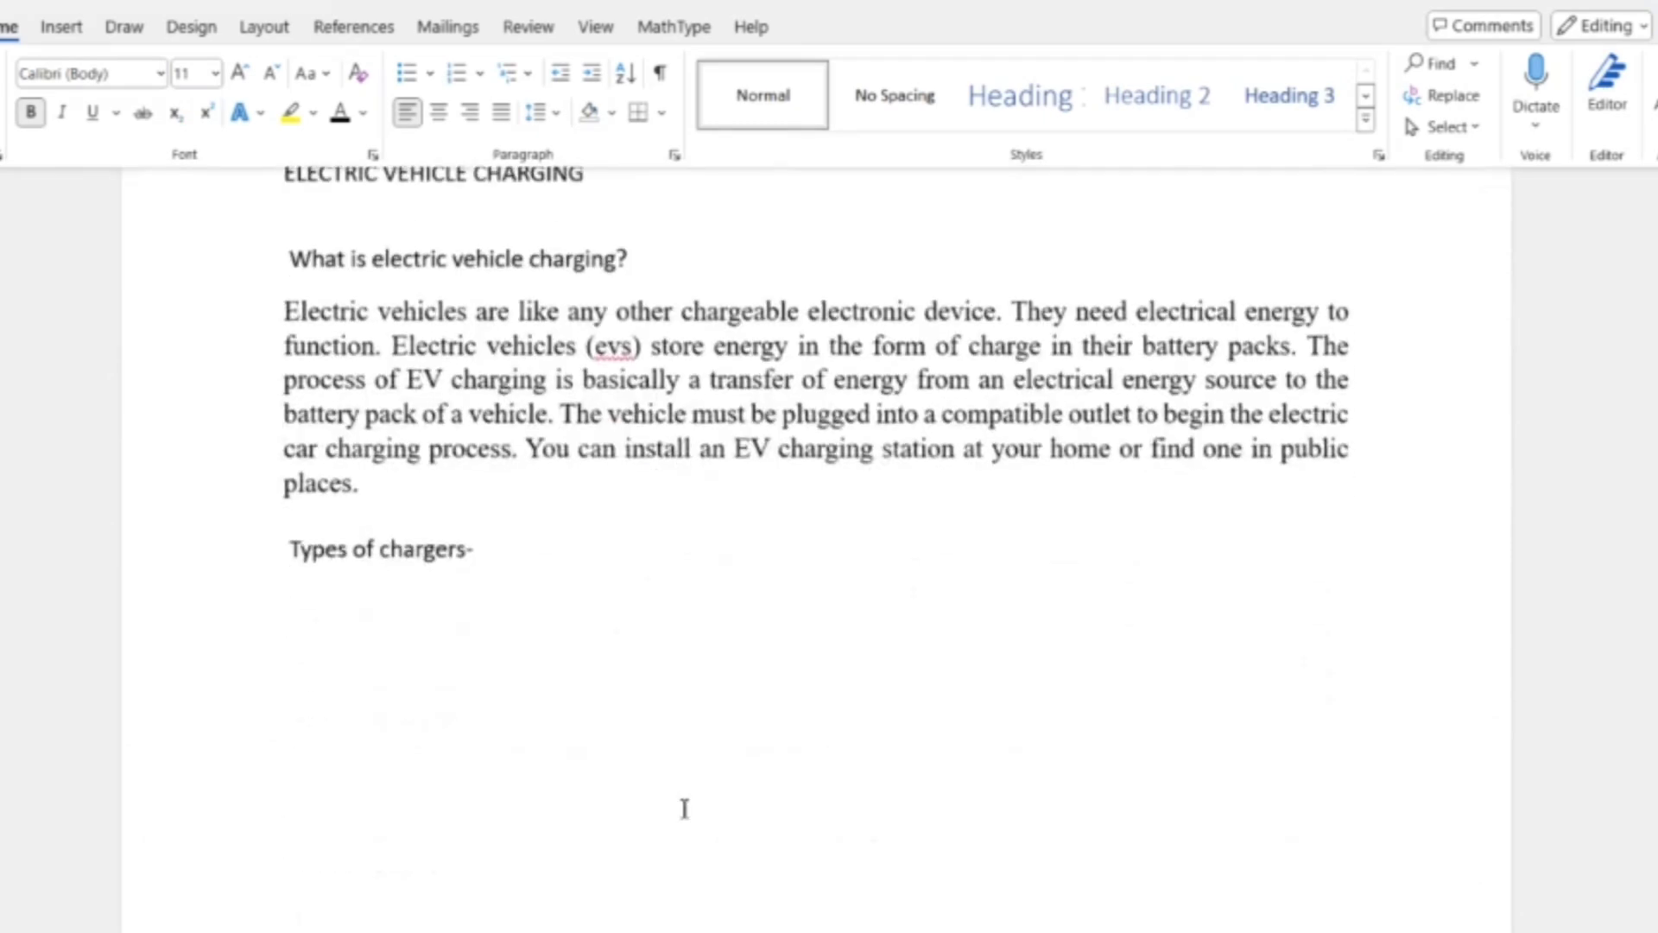
{"action": "scroll", "coordinate": [685, 808], "scroll_direction": "up", "scroll_amount": 2}
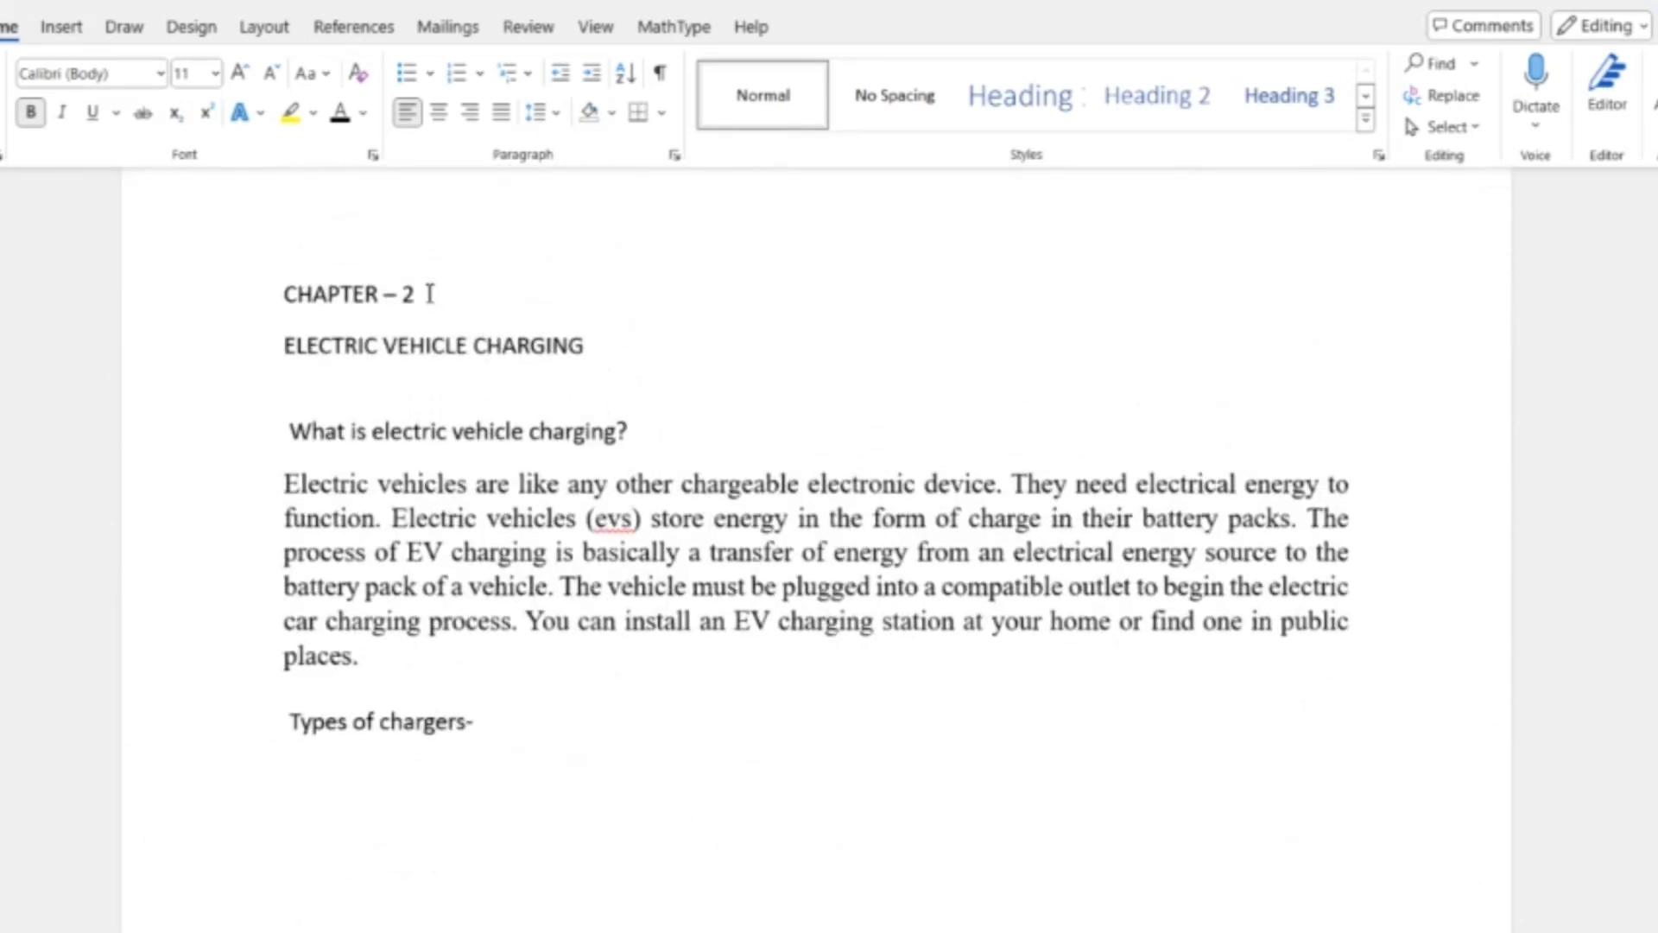
{"action": "left_click_drag", "start_coordinate": [429, 294], "coordinate": [251, 296]}
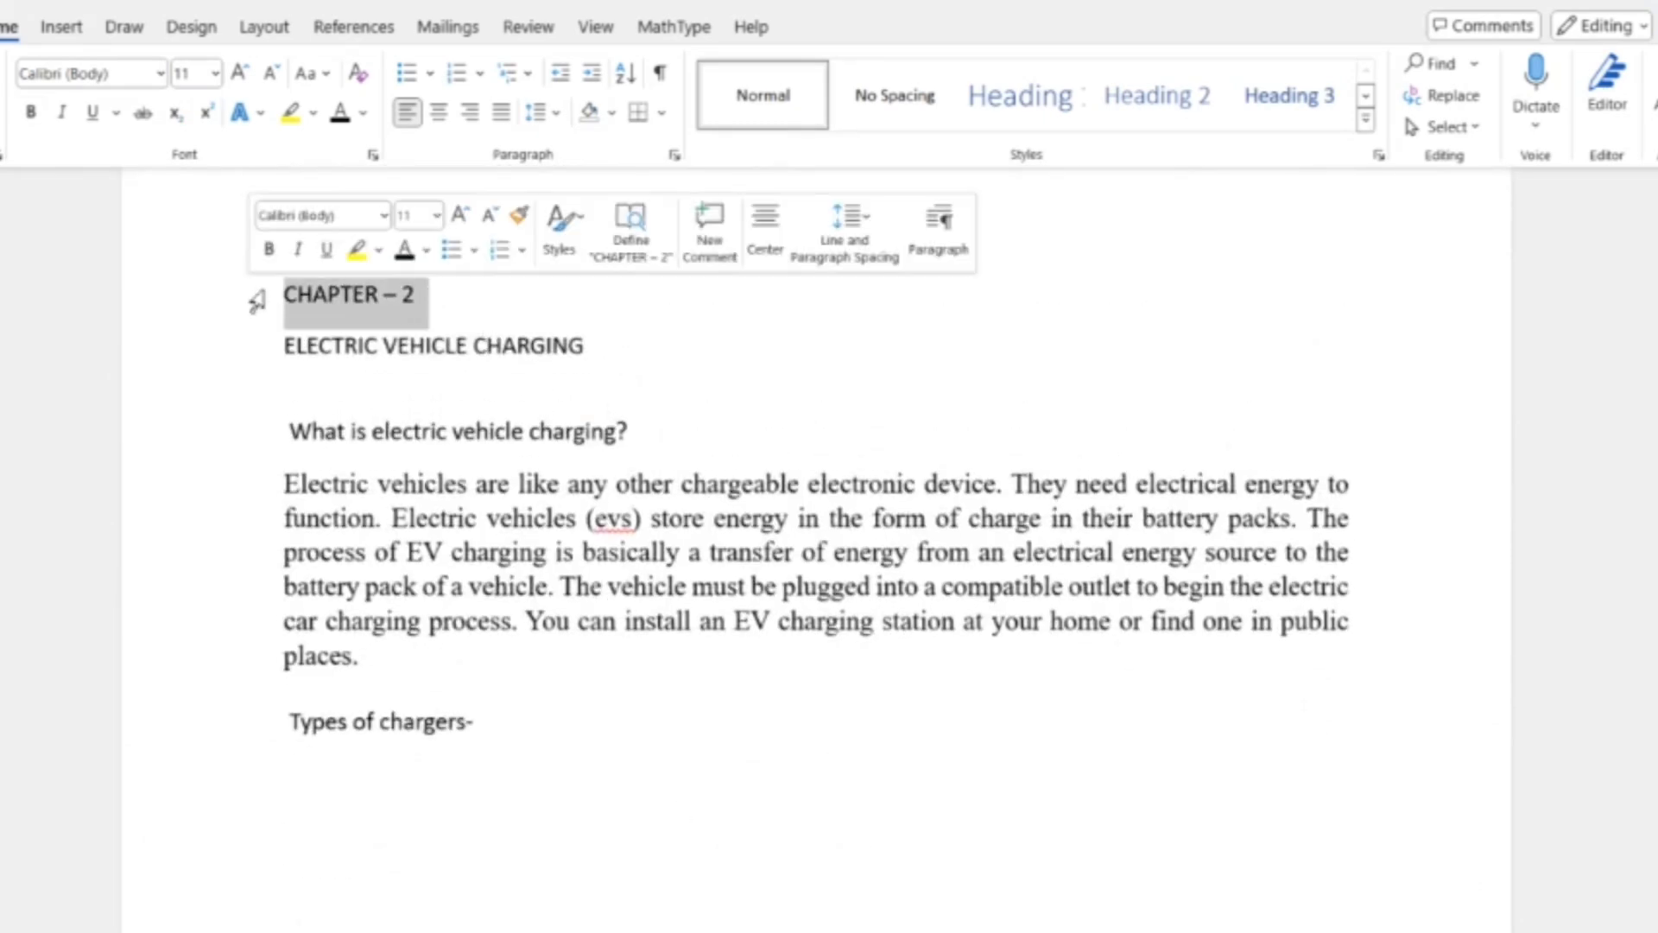
{"action": "left_click", "coordinate": [971, 82]}
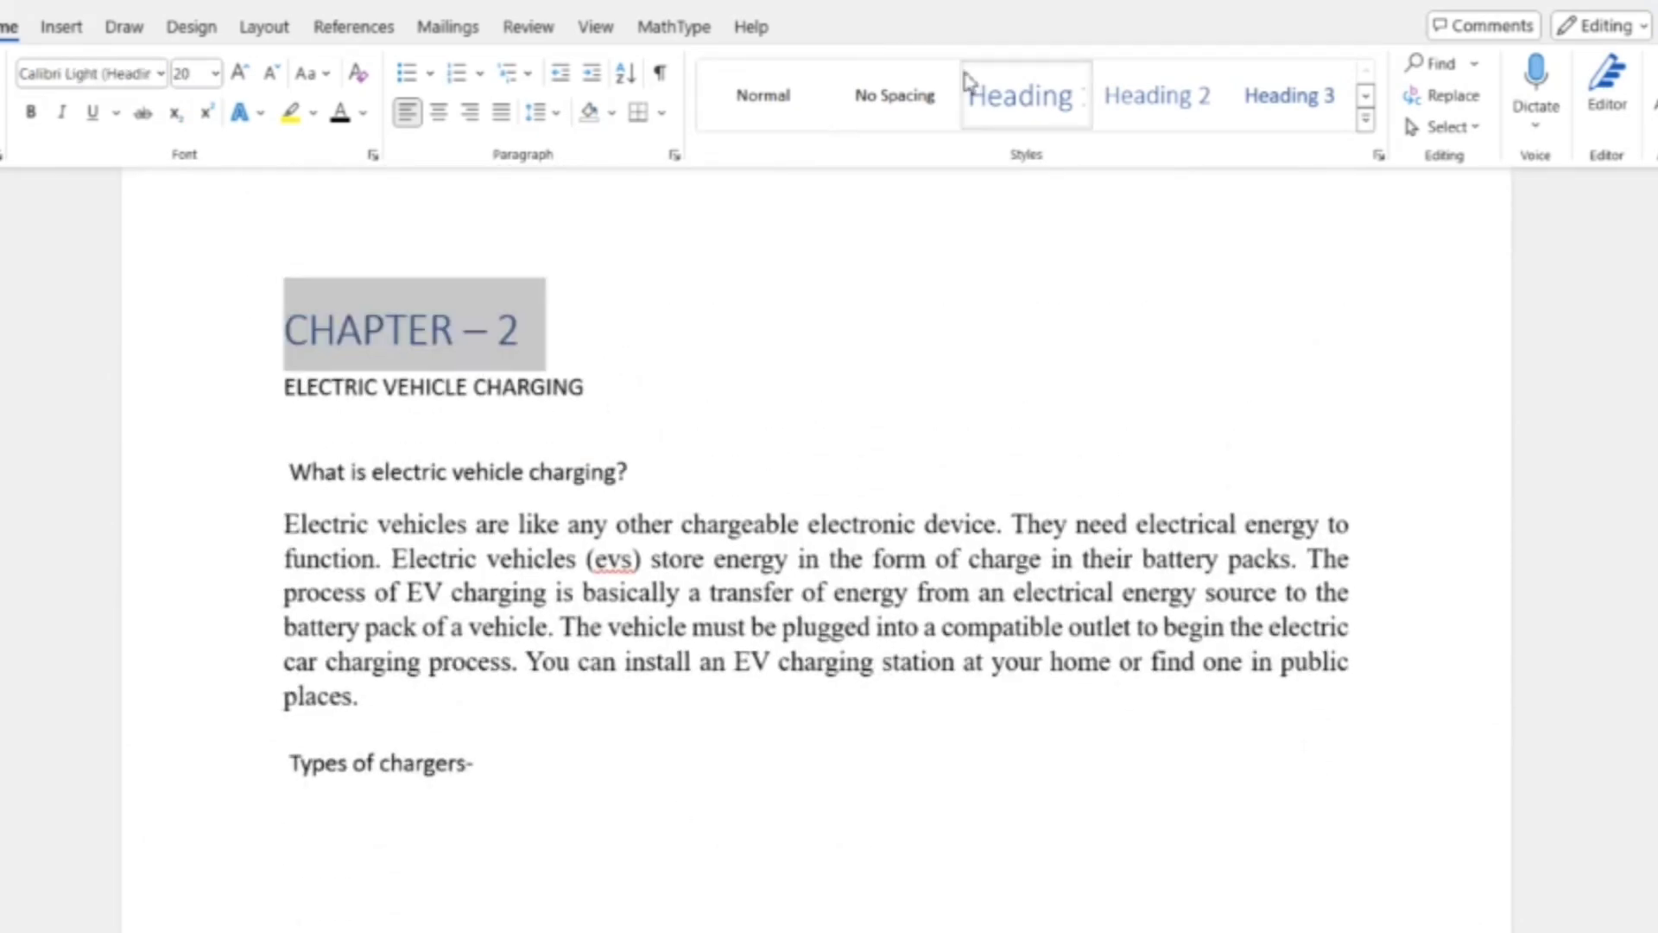
Step: Format the CHAPTER – 2 heading as bold, black, 16 pt Times New Roman and centre it
{"action": "left_click", "coordinate": [160, 75]}
{"action": "left_click", "coordinate": [129, 312]}
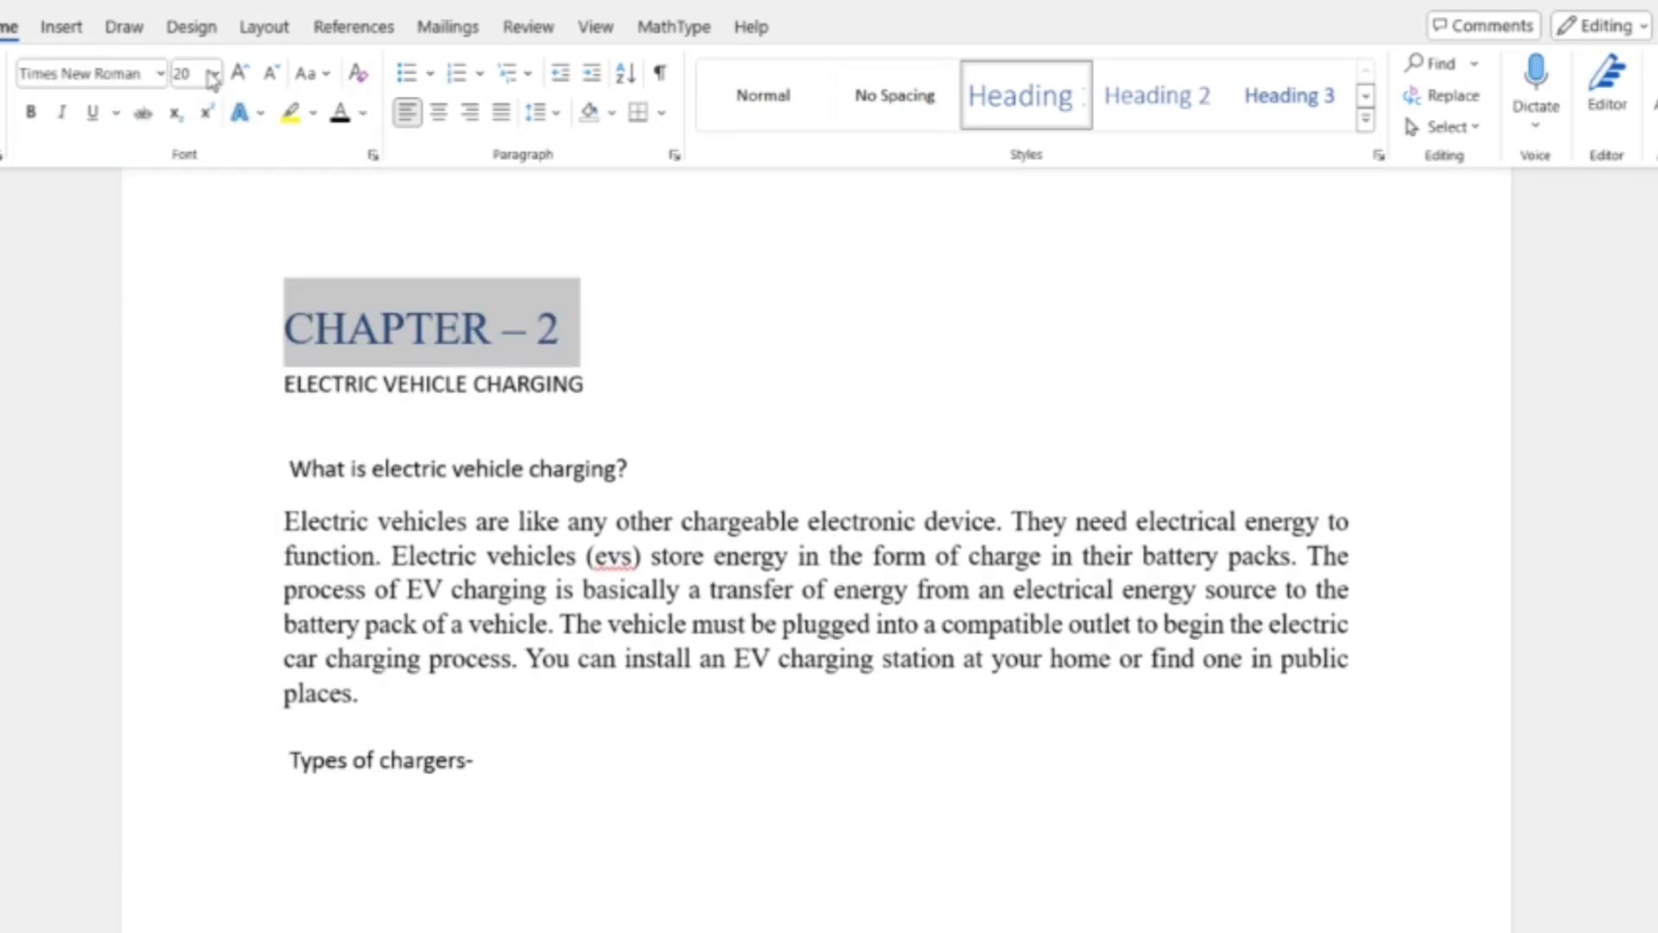
{"action": "left_click", "coordinate": [215, 74]}
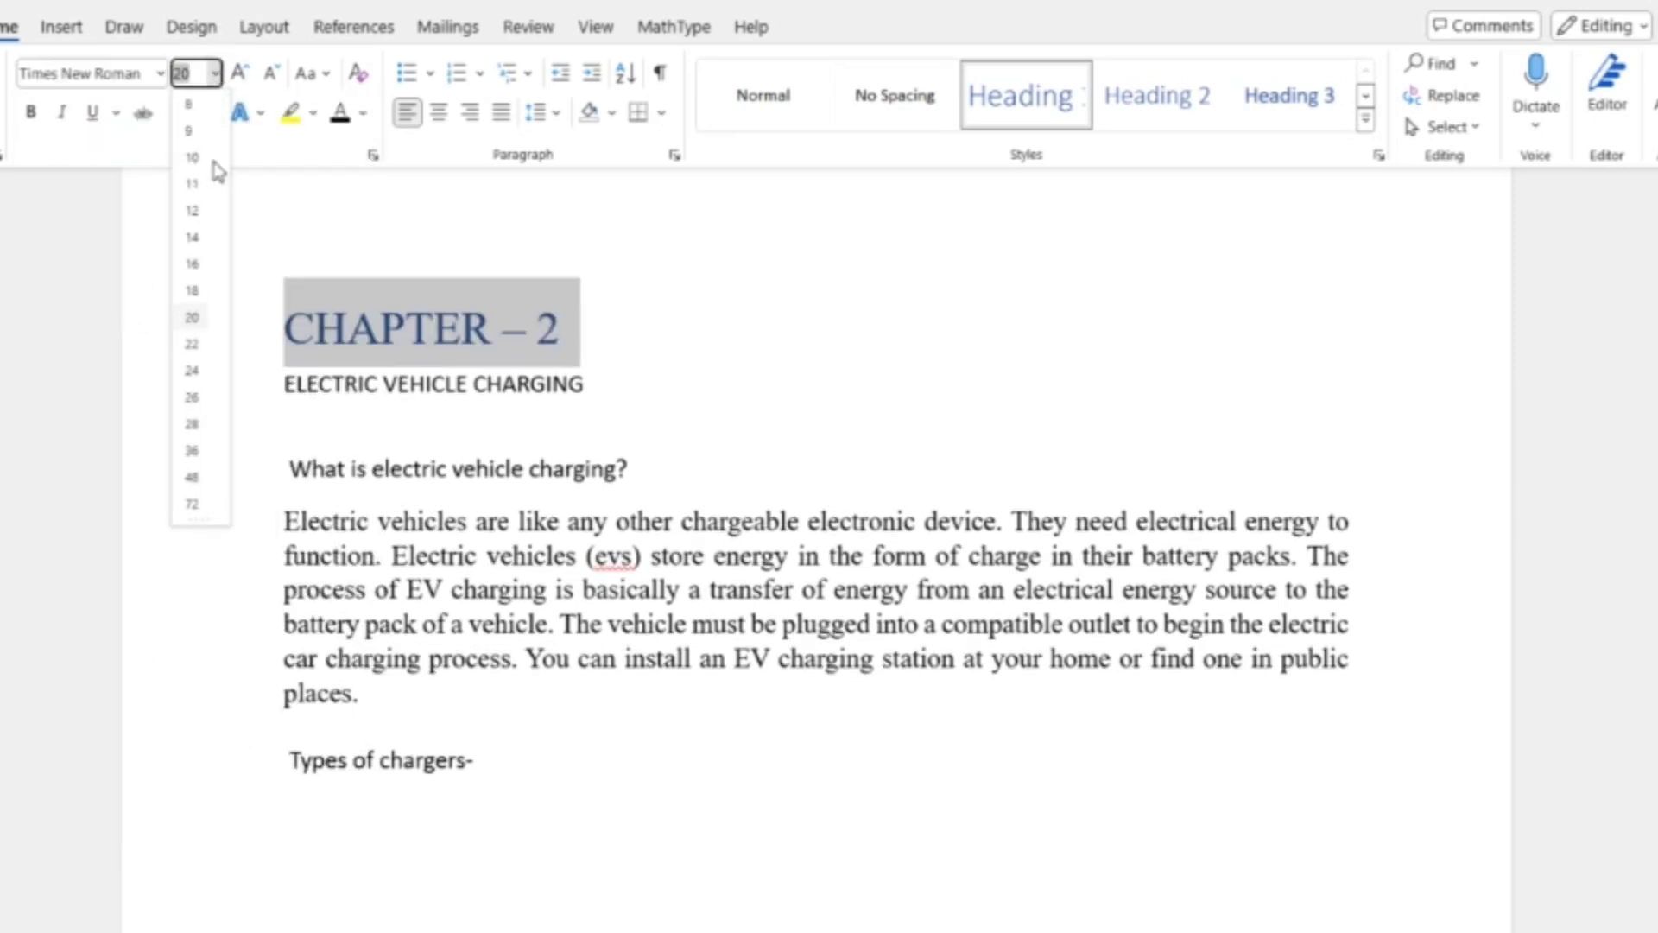
{"action": "left_click", "coordinate": [204, 267]}
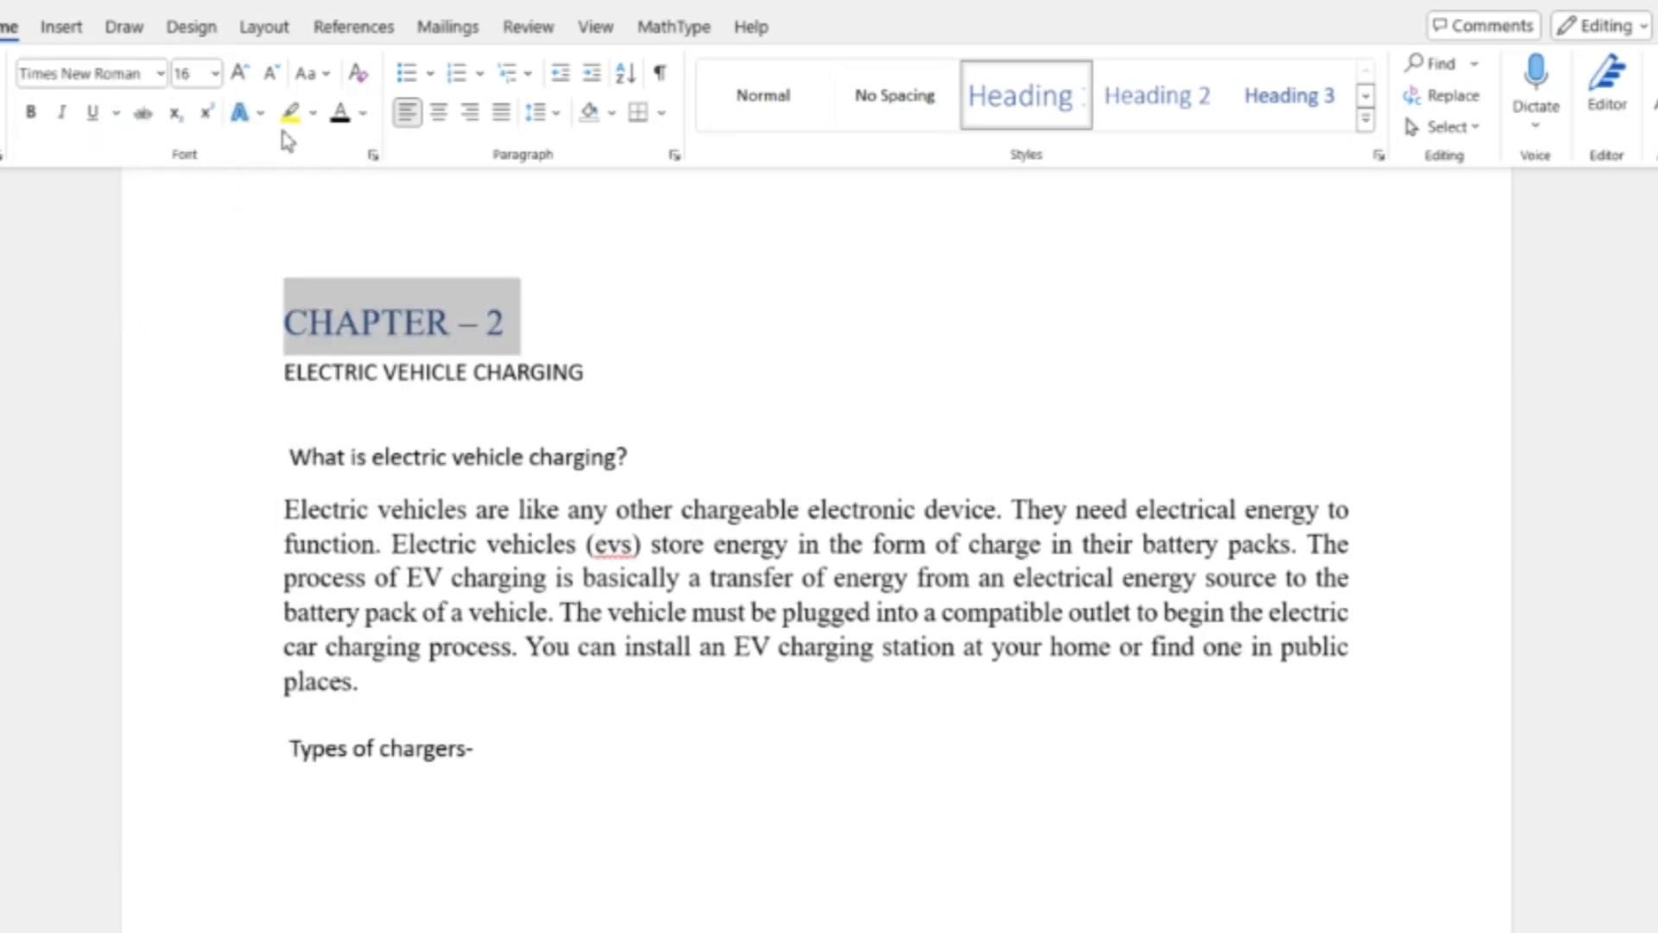
{"action": "left_click", "coordinate": [341, 114]}
{"action": "left_click", "coordinate": [28, 118]}
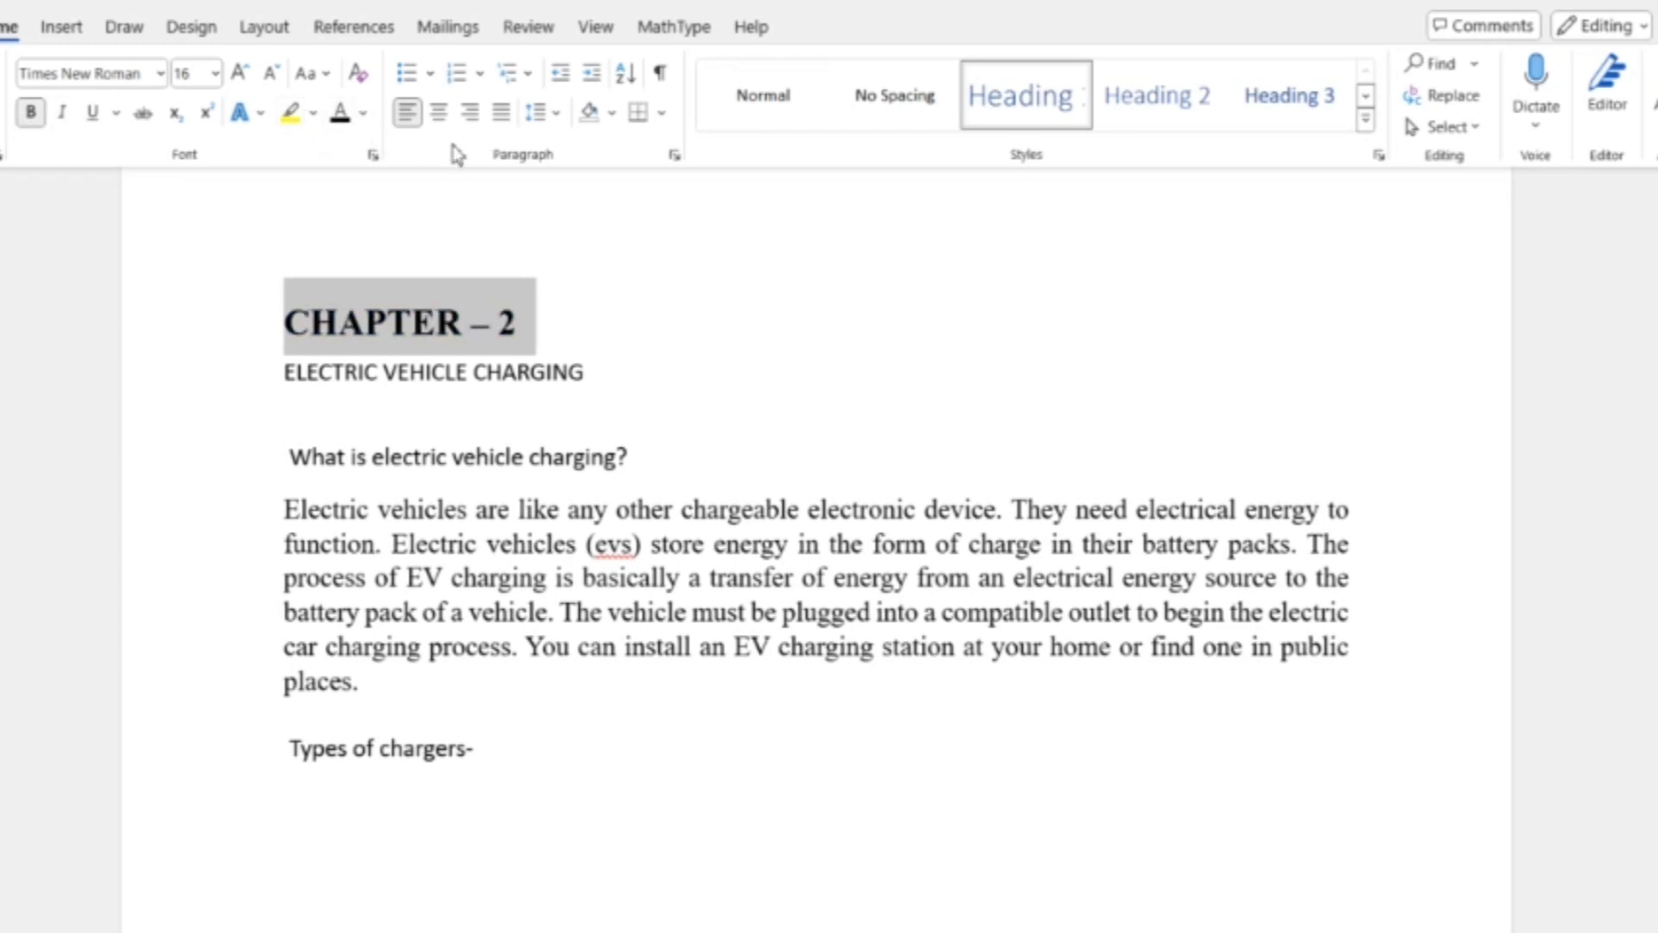
{"action": "left_click", "coordinate": [440, 119]}
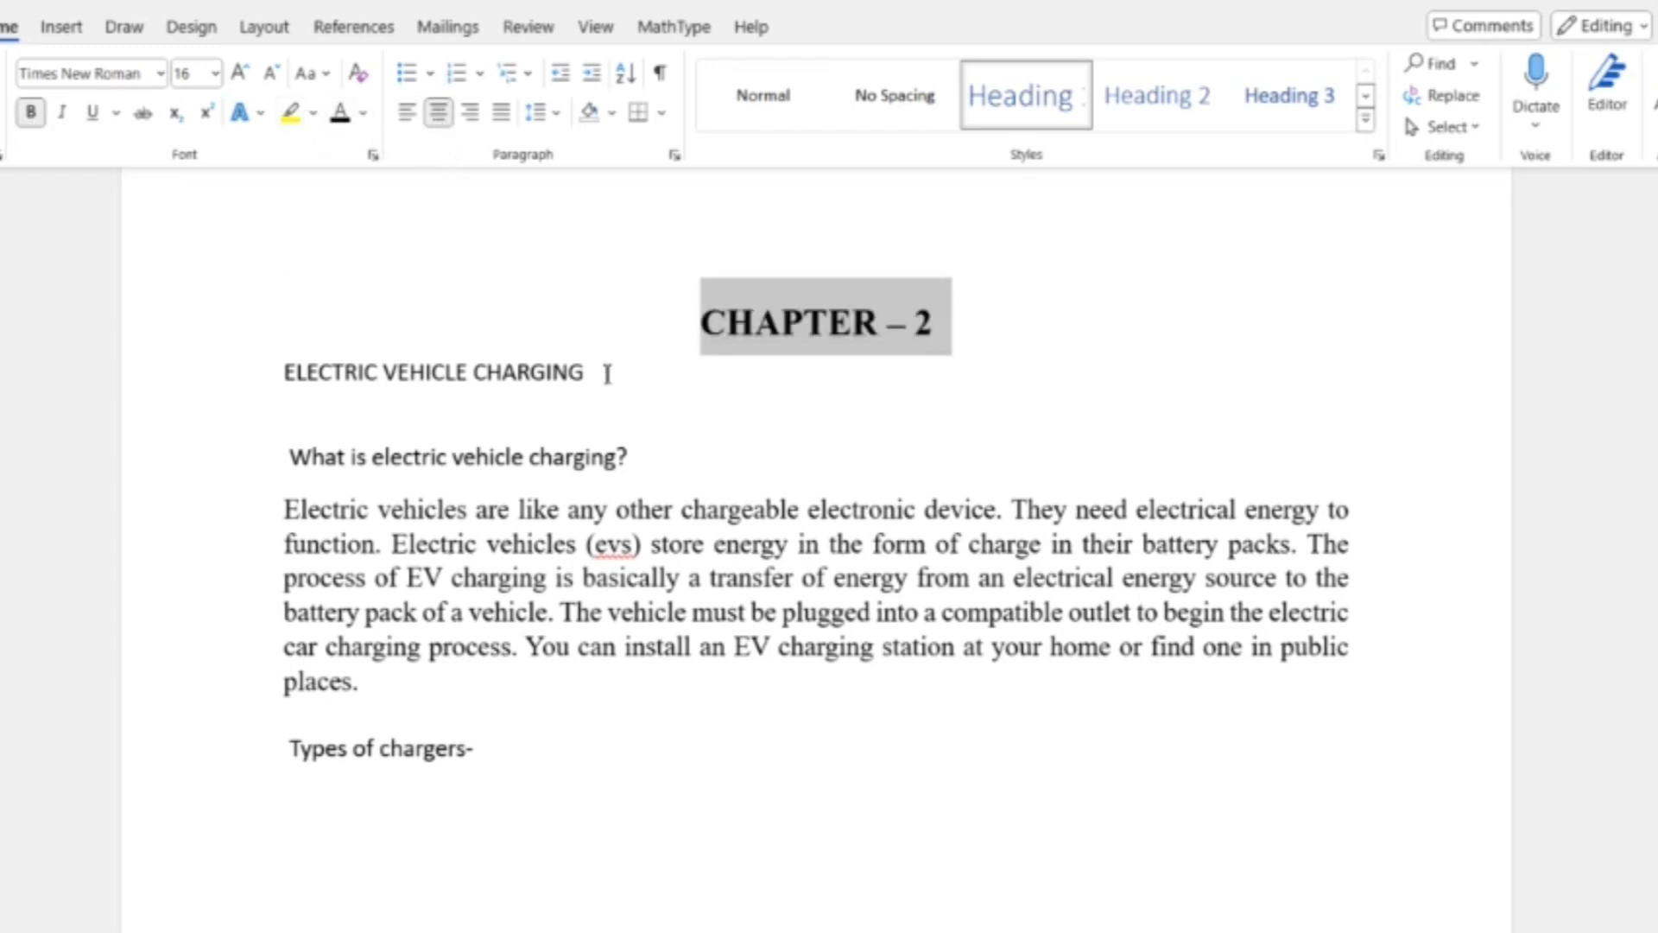
Step: Format the ELECTRIC VEHICLE CHARGING title below CHAPTER – 2 as bold, 16 pt Times New Roman and centre it
{"action": "left_click_drag", "start_coordinate": [607, 373], "coordinate": [289, 372]}
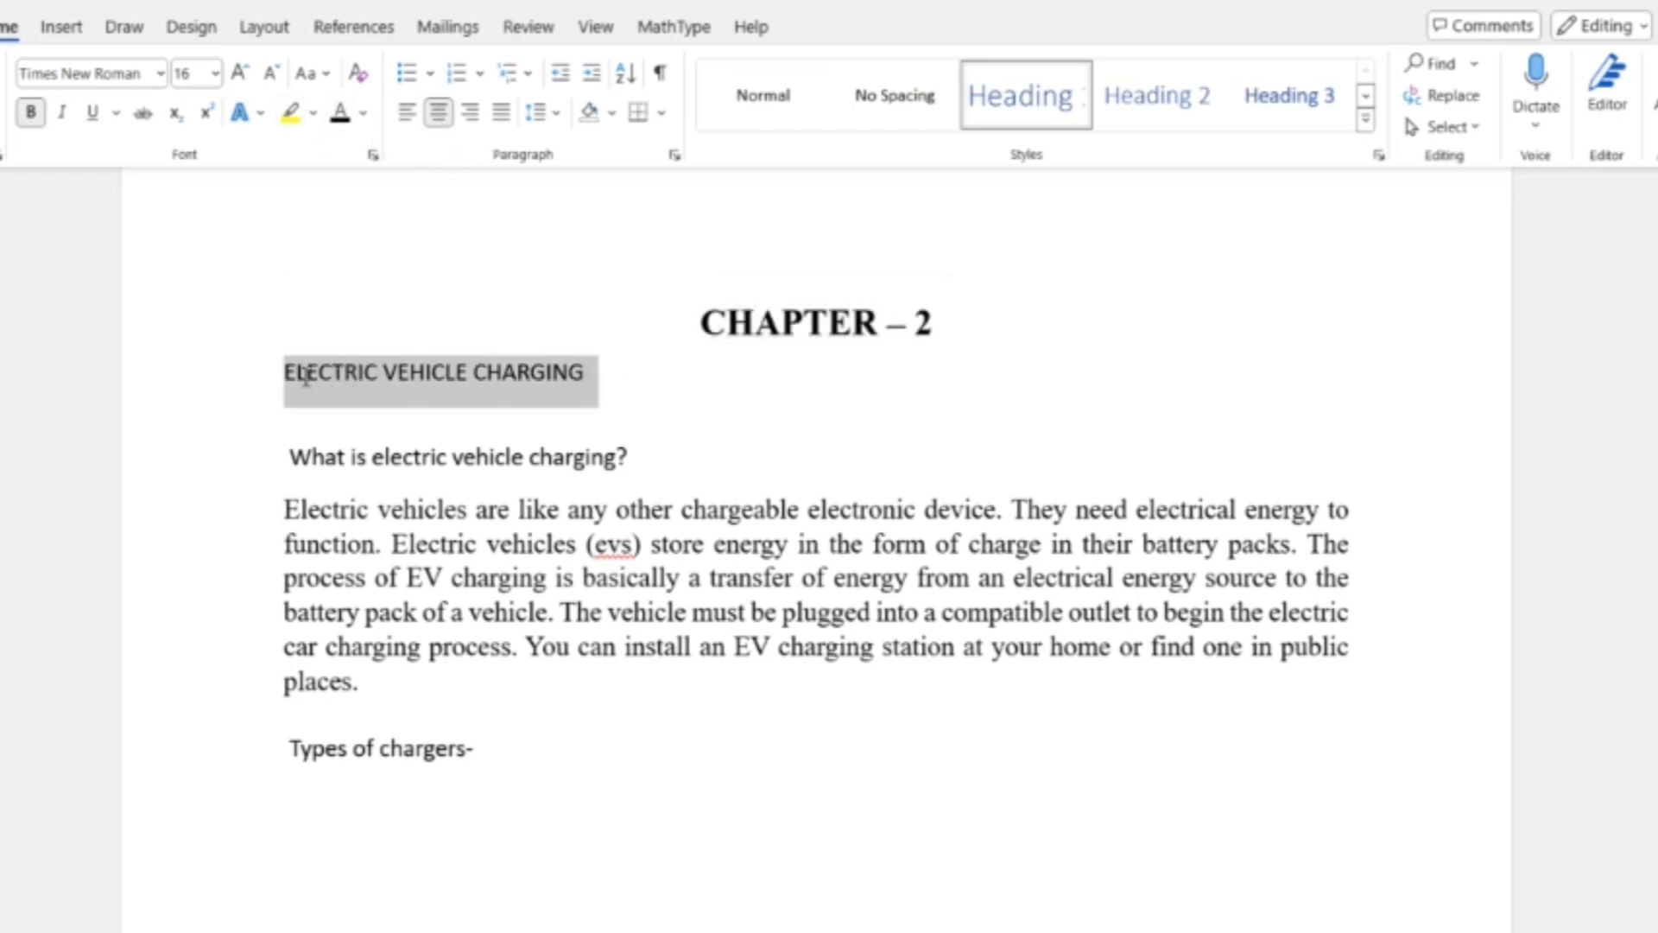
{"action": "left_click", "coordinate": [441, 113]}
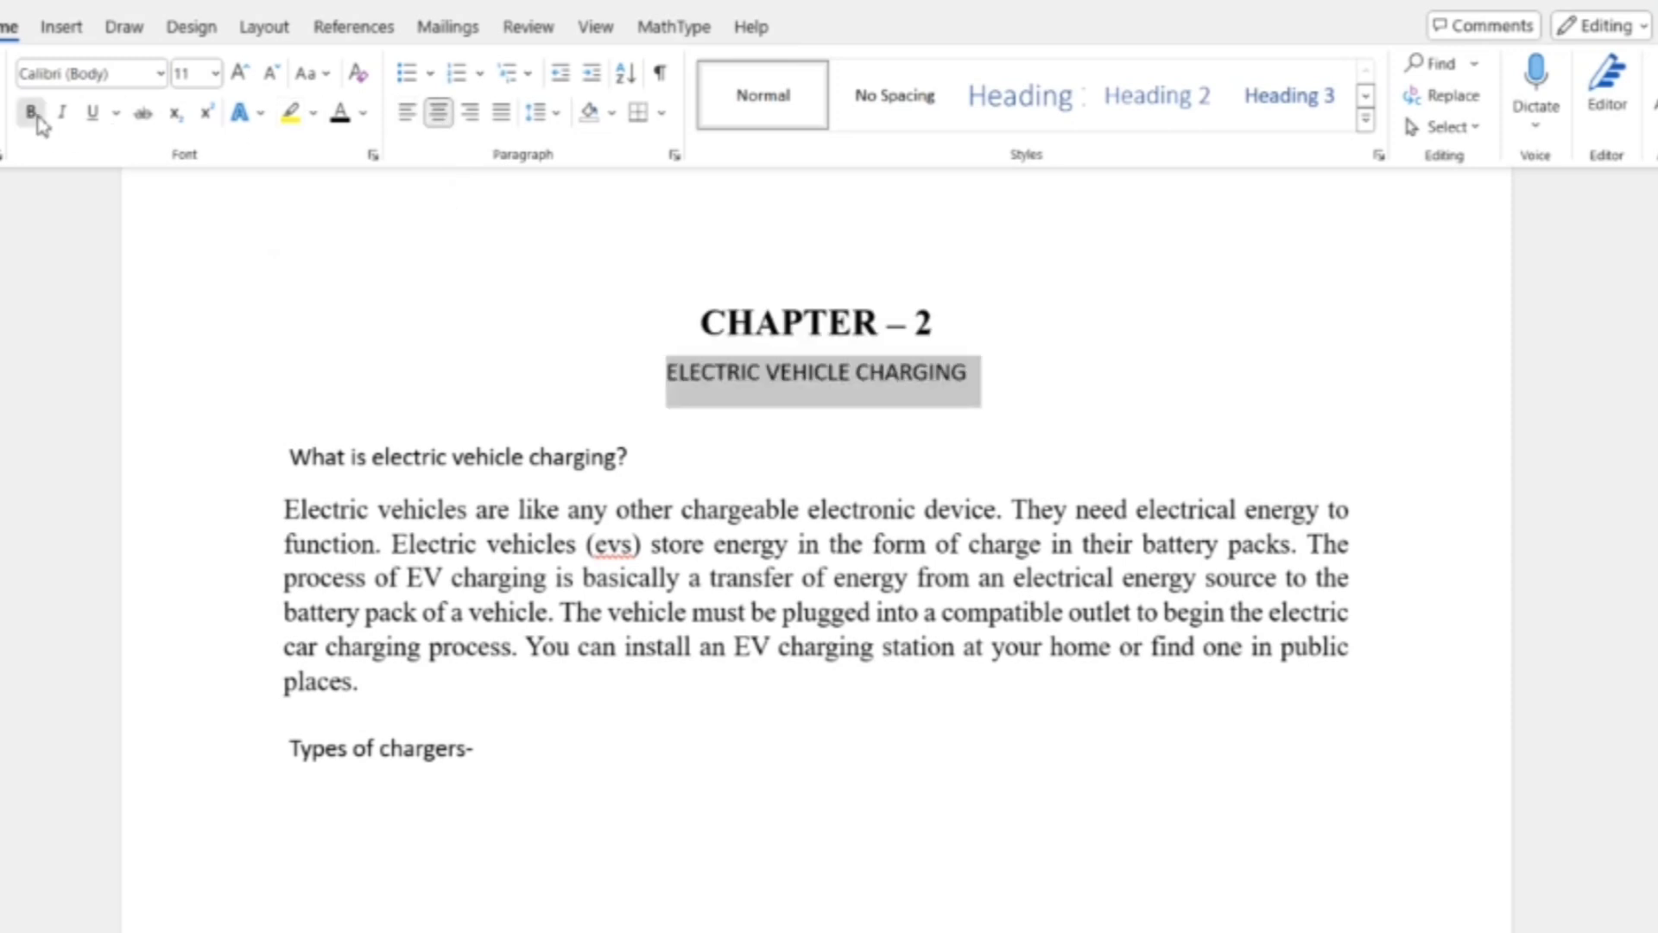
{"action": "left_click", "coordinate": [32, 113]}
{"action": "left_click", "coordinate": [160, 73]}
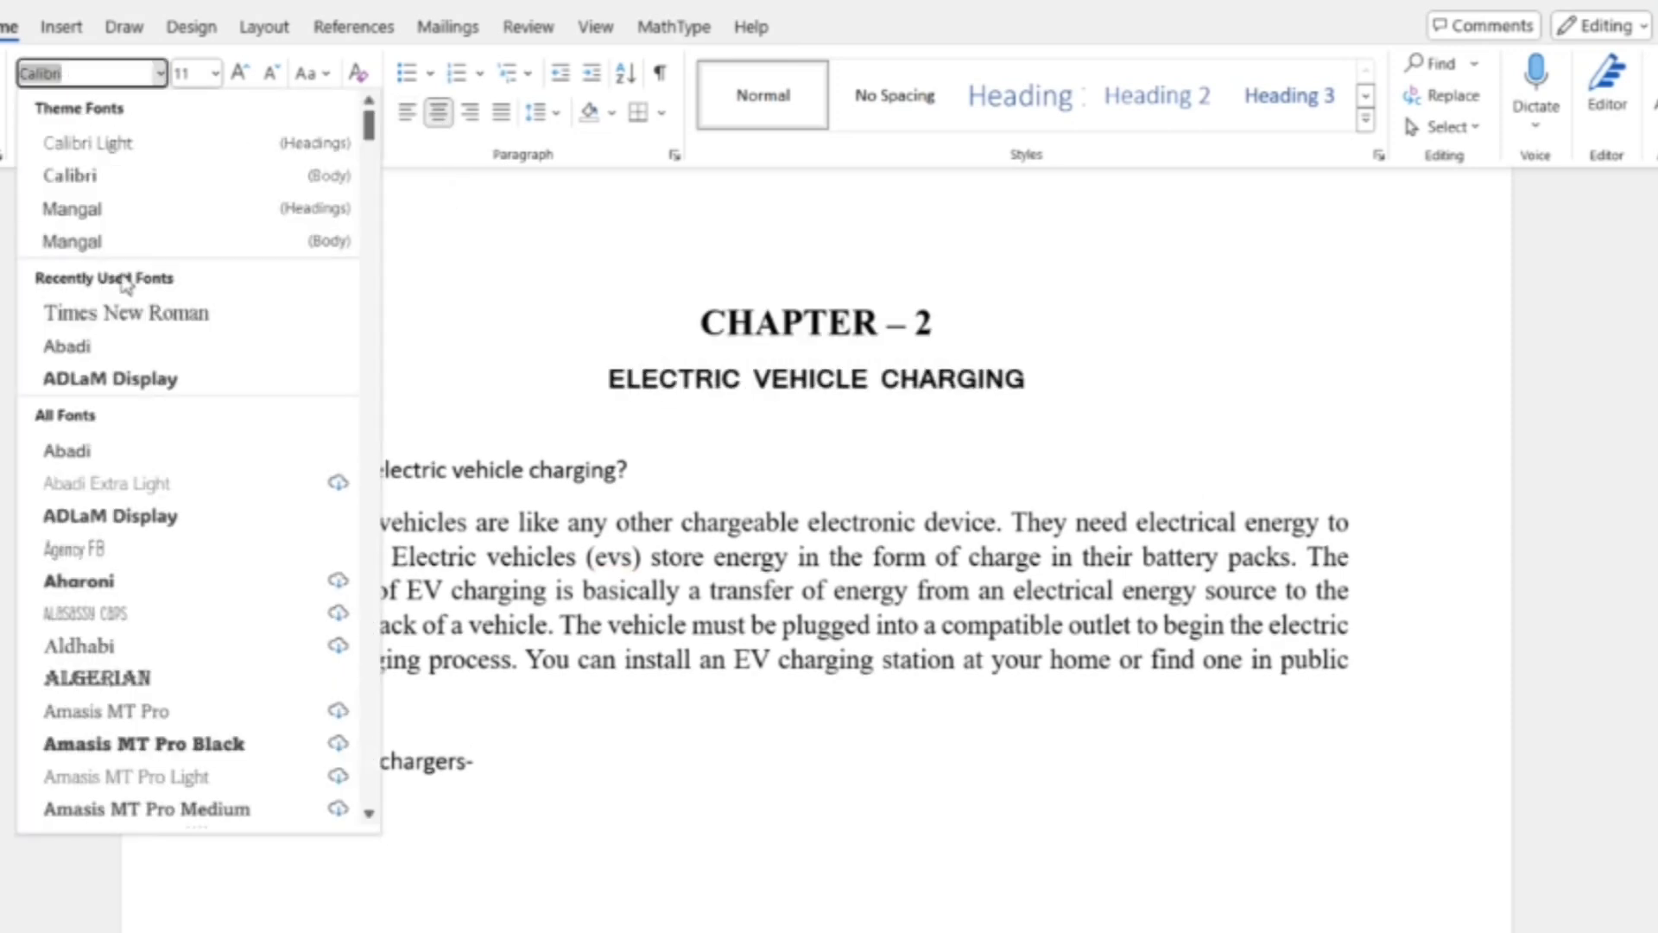
{"action": "left_click", "coordinate": [120, 316]}
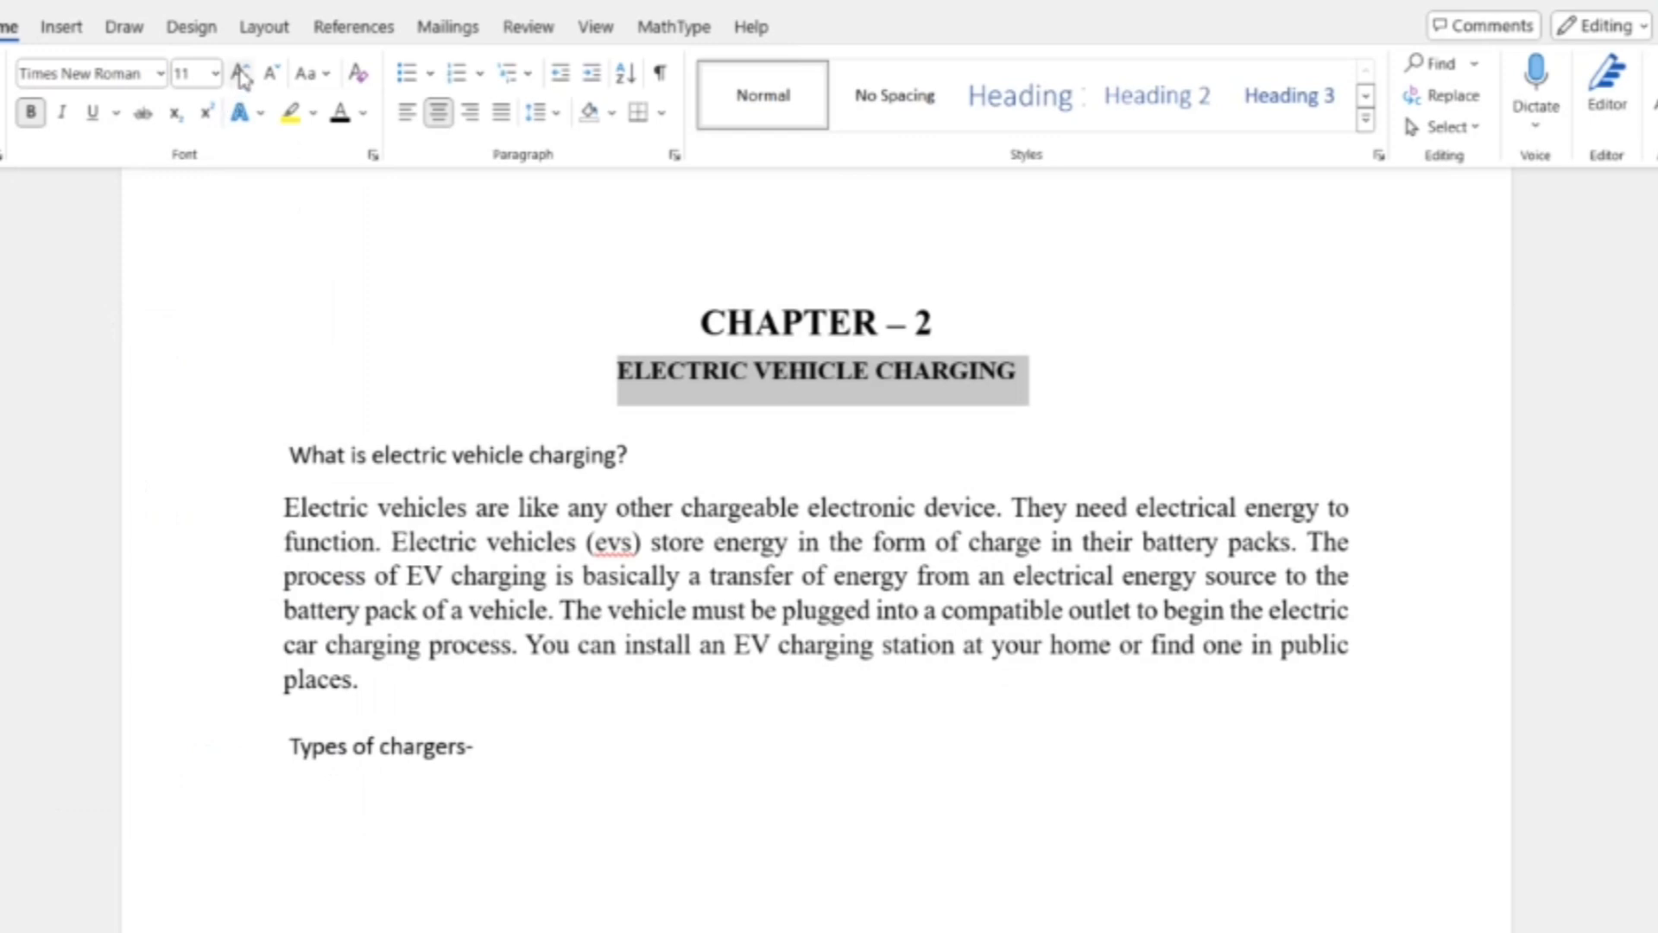
{"action": "left_click", "coordinate": [241, 73]}
{"action": "left_click", "coordinate": [241, 74]}
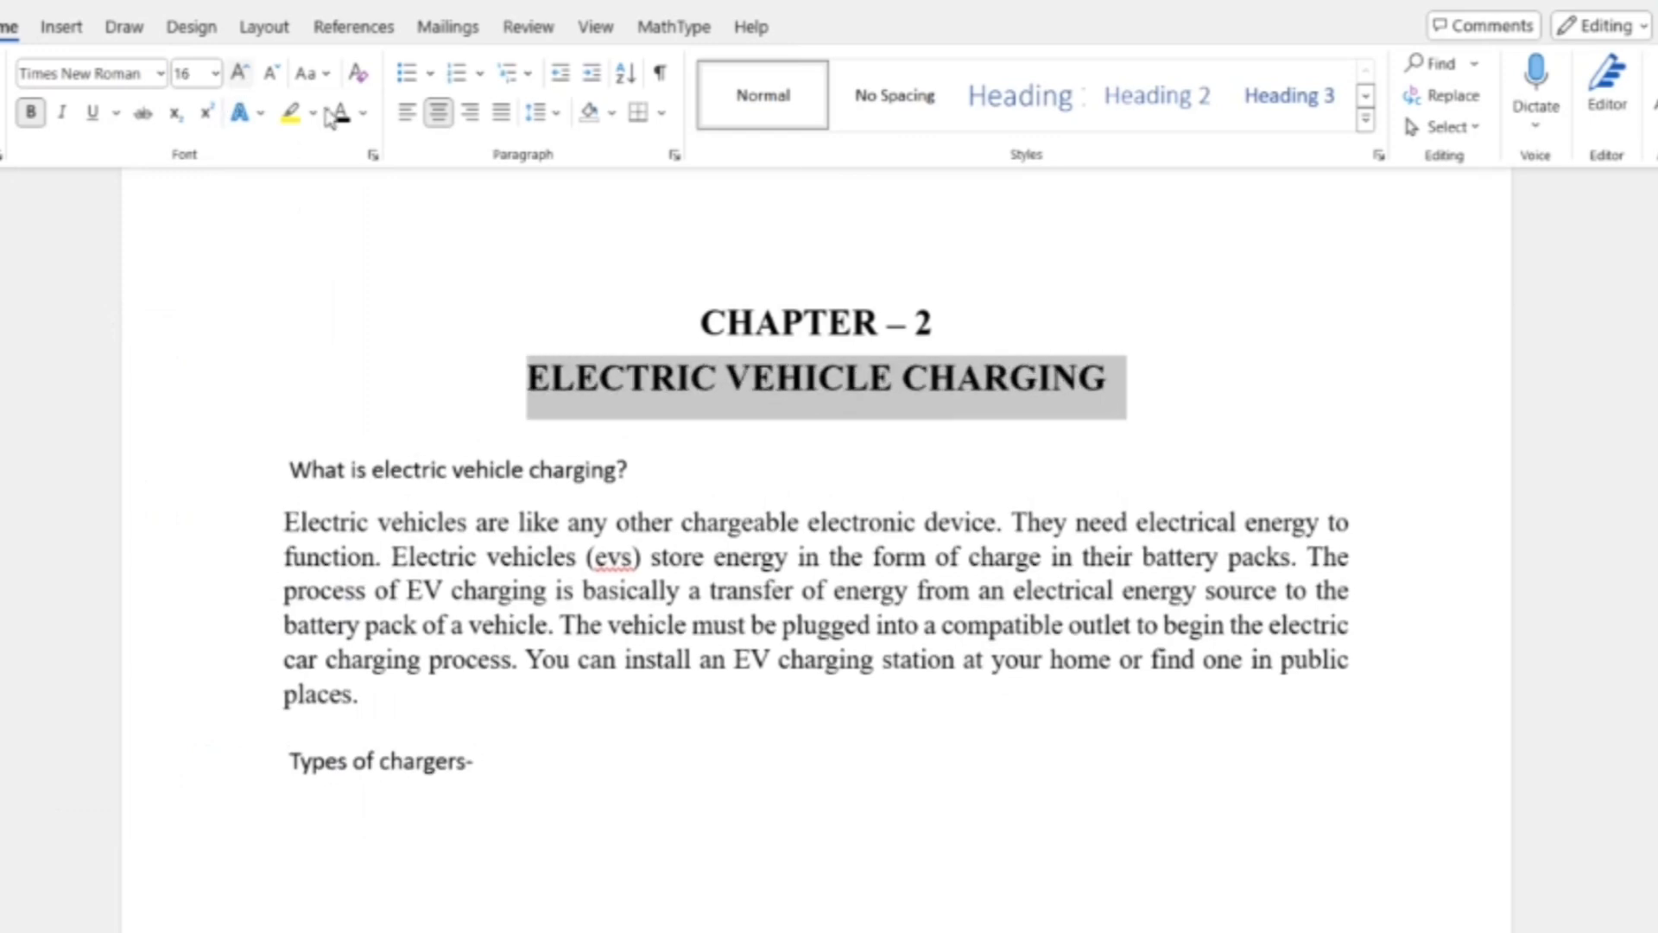
{"action": "left_click", "coordinate": [807, 436]}
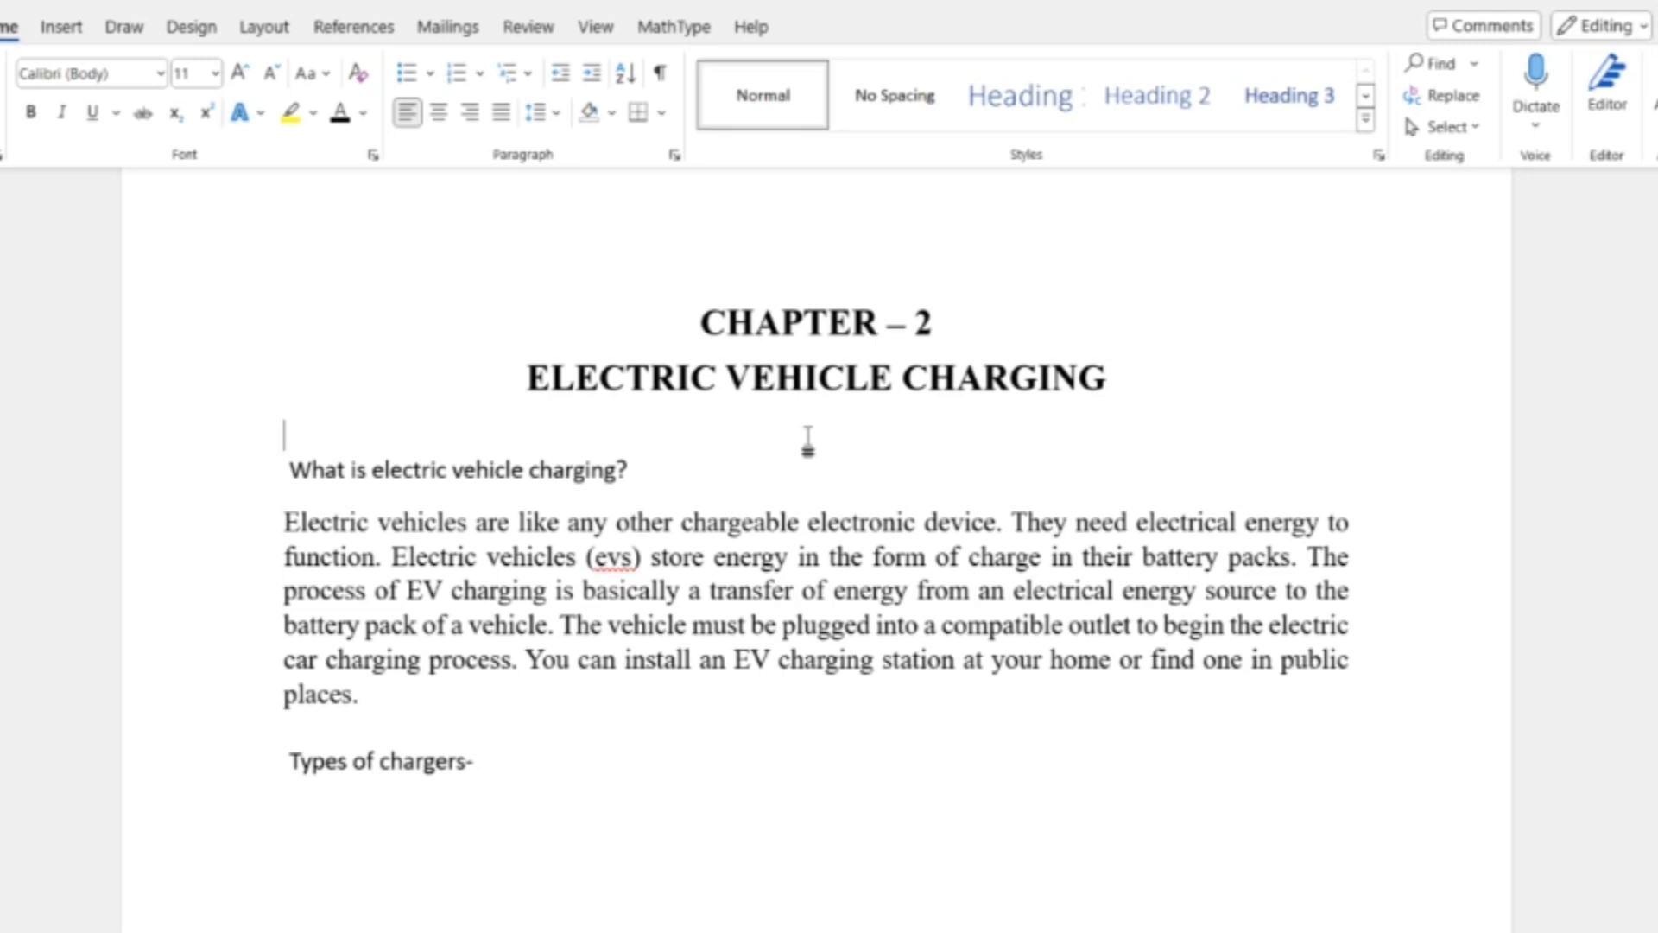
{"action": "left_click", "coordinate": [846, 323]}
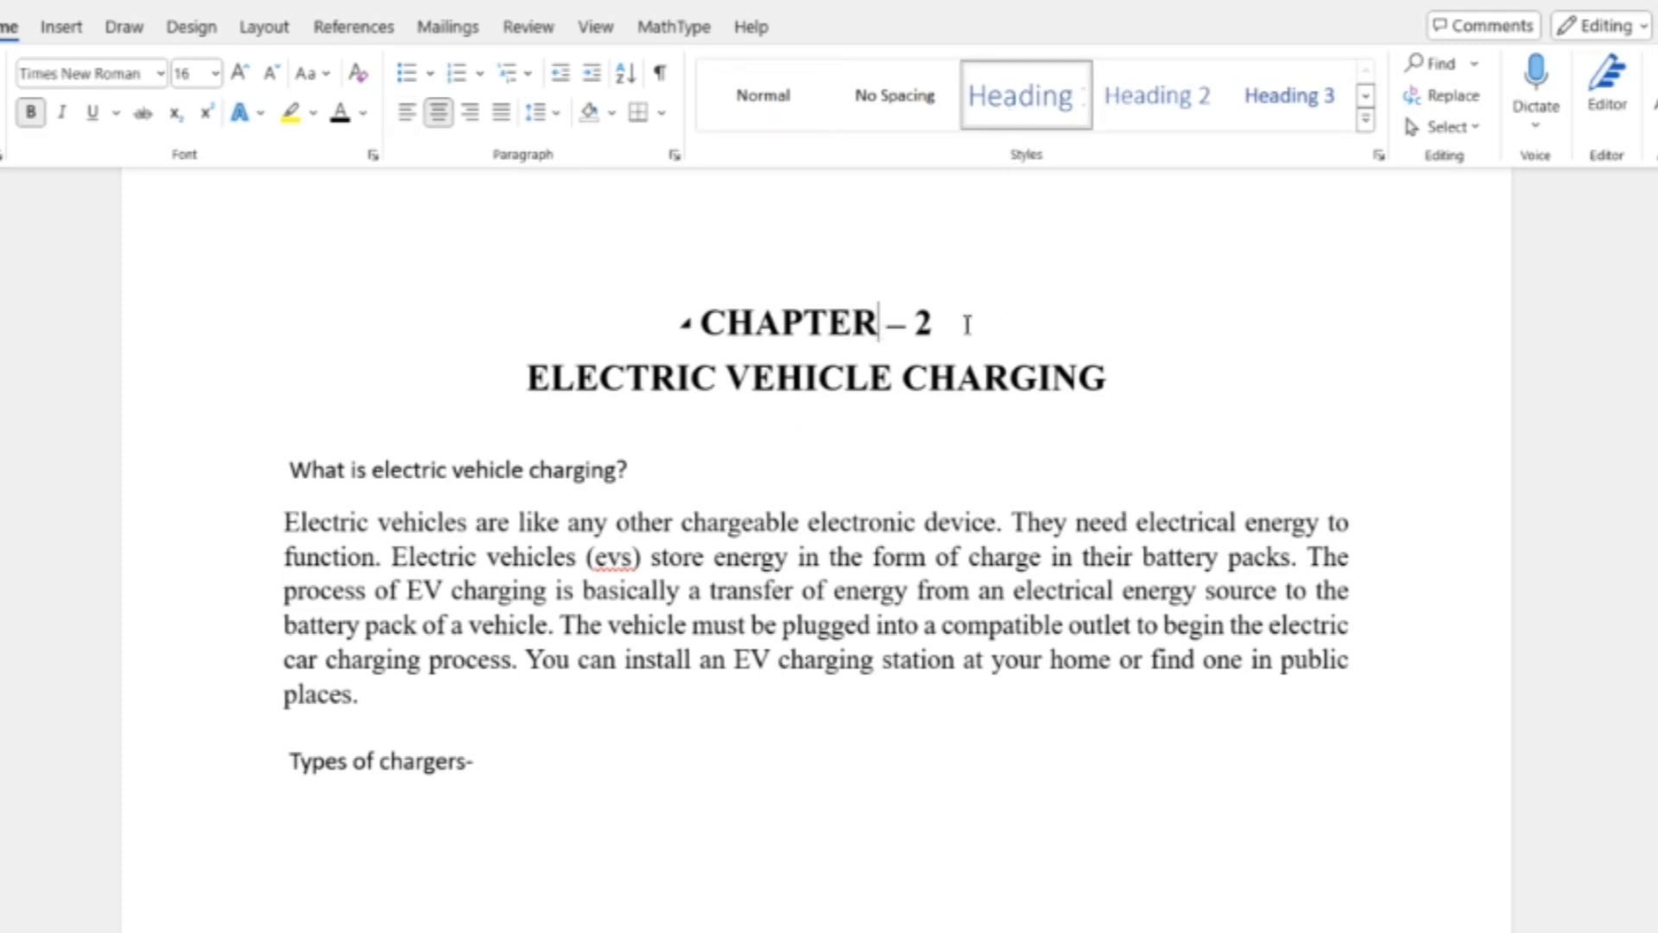
{"action": "triple_click", "coordinate": [967, 324]}
{"action": "left_click", "coordinate": [1105, 377]}
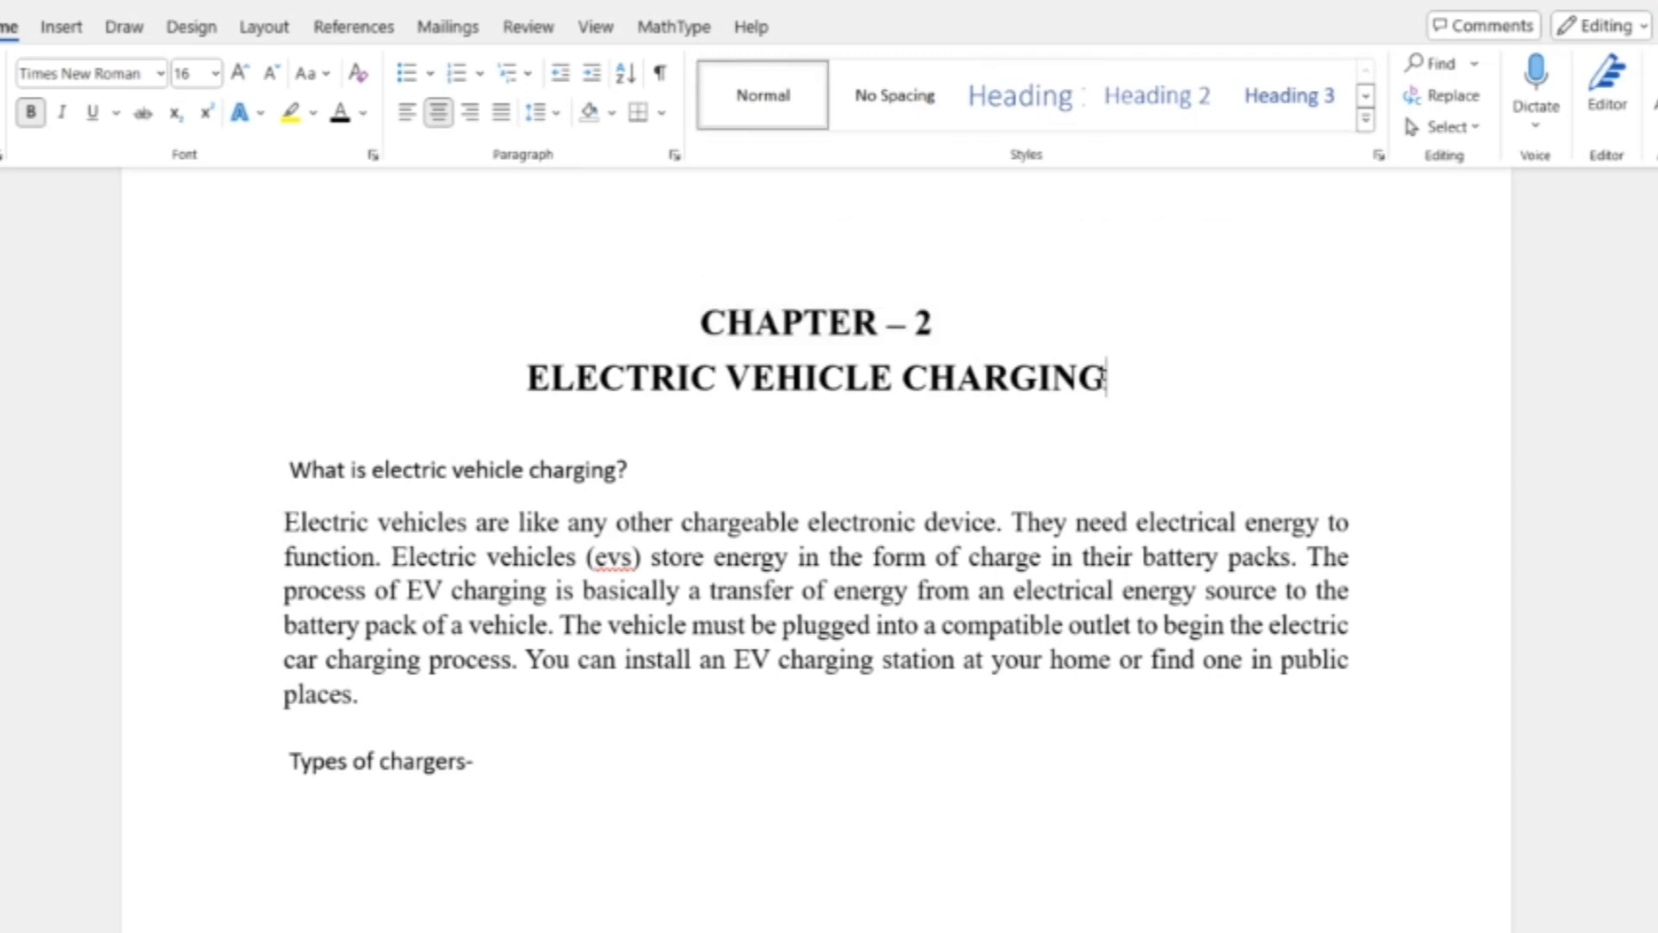
{"action": "triple_click", "coordinate": [1107, 377]}
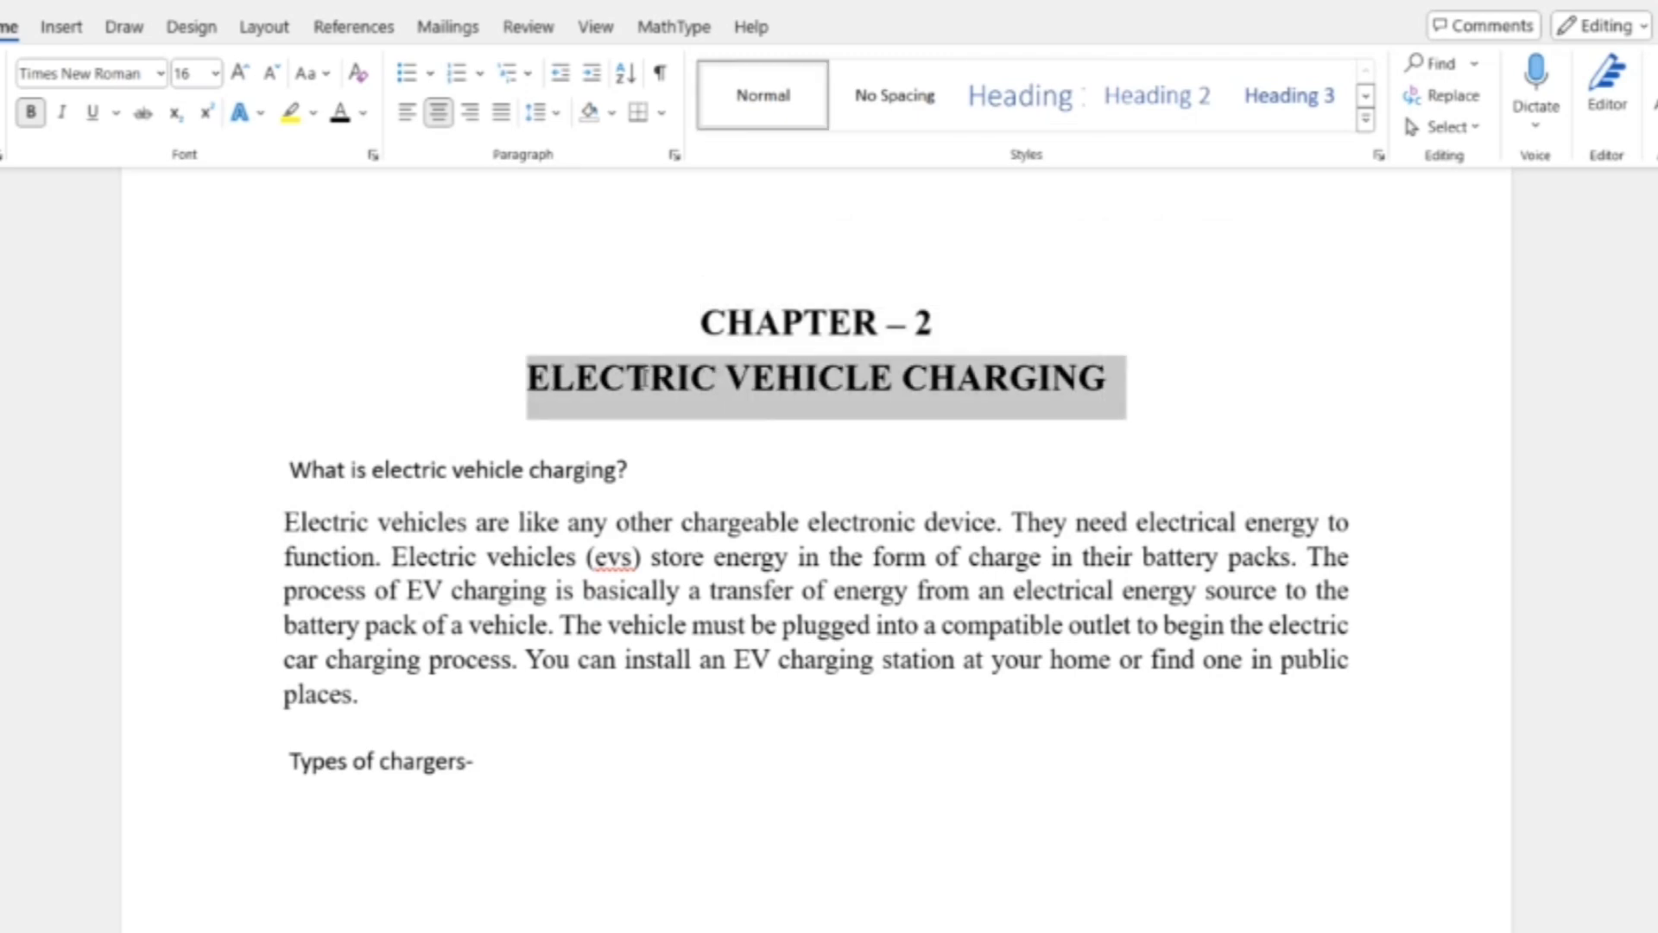
{"action": "left_click", "coordinate": [1232, 448]}
Step: Update the entire table of contents so that it includes the CHAPTER – 2 heading
{"action": "scroll", "coordinate": [1237, 456], "scroll_direction": "up", "scroll_amount": 1}
{"action": "scroll", "coordinate": [1237, 456], "scroll_direction": "down", "scroll_amount": 15}
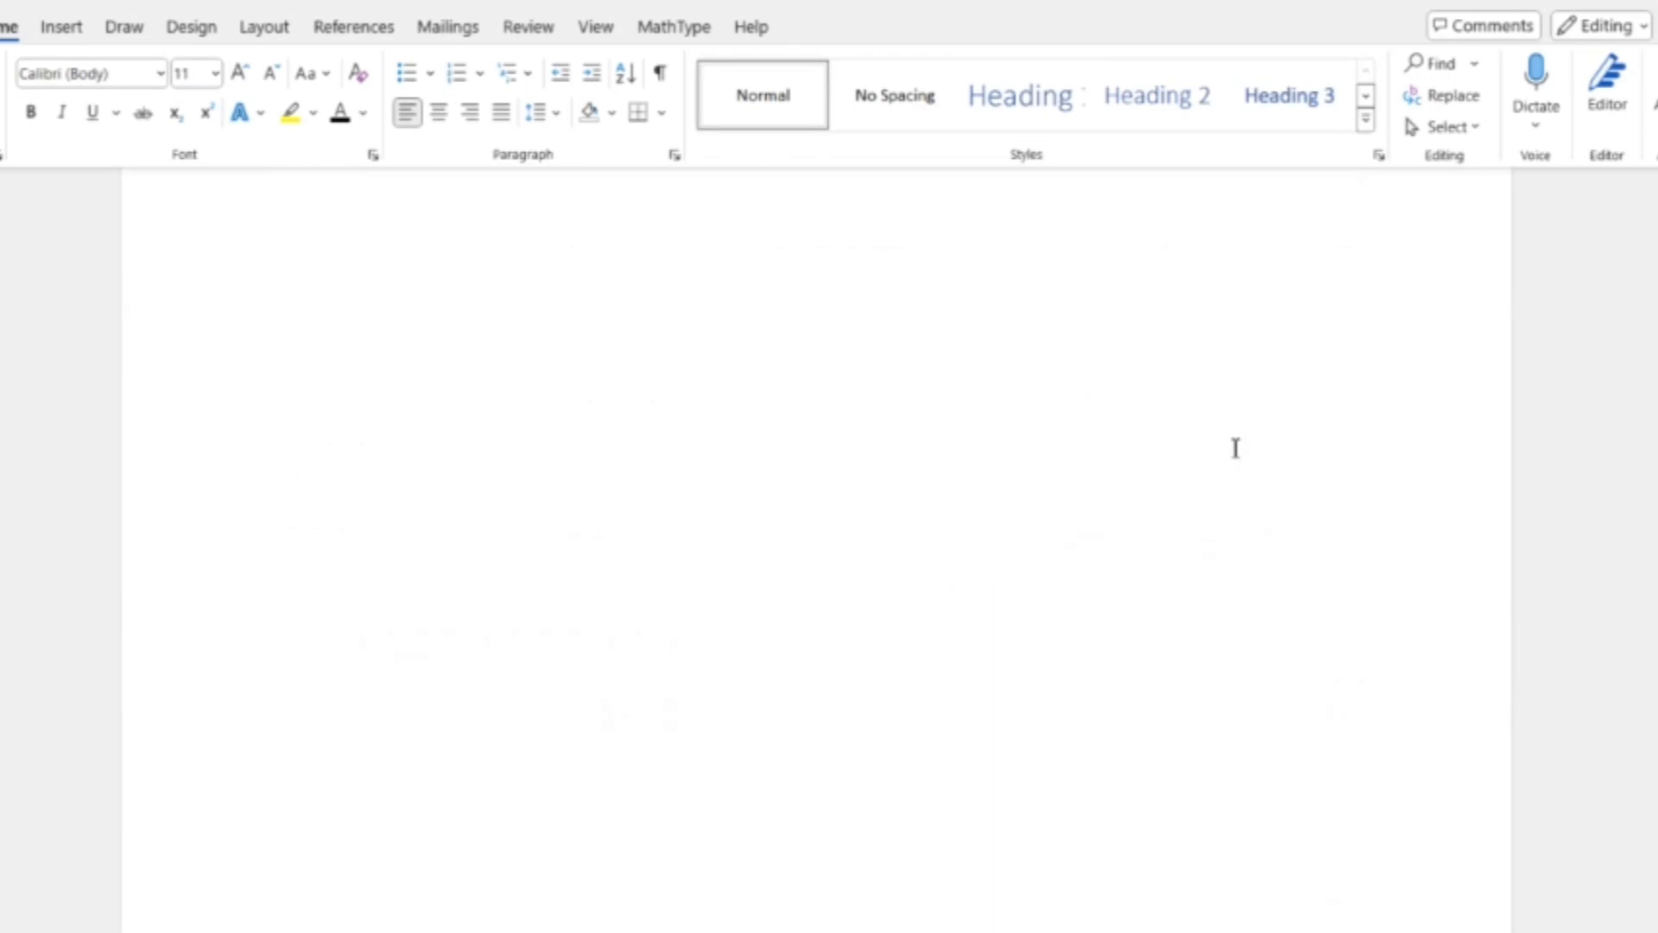
{"action": "scroll", "coordinate": [1235, 453], "scroll_direction": "up", "scroll_amount": 20}
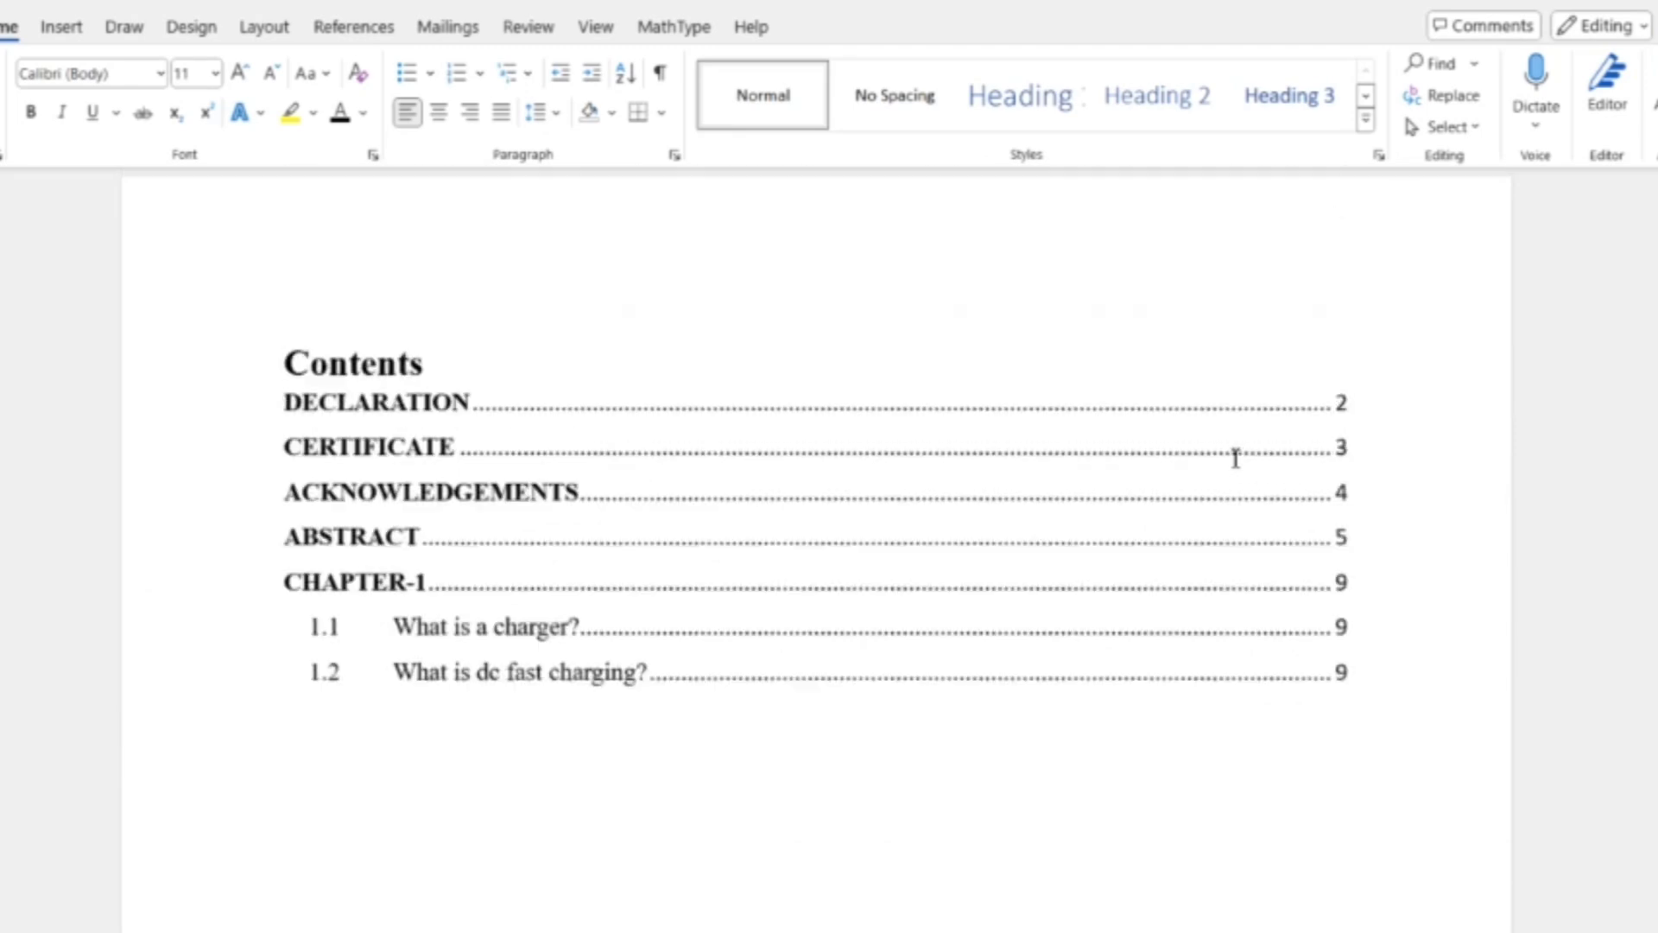
{"action": "scroll", "coordinate": [1234, 455], "scroll_direction": "up", "scroll_amount": 10}
{"action": "scroll", "coordinate": [679, 375], "scroll_direction": "down", "scroll_amount": 2}
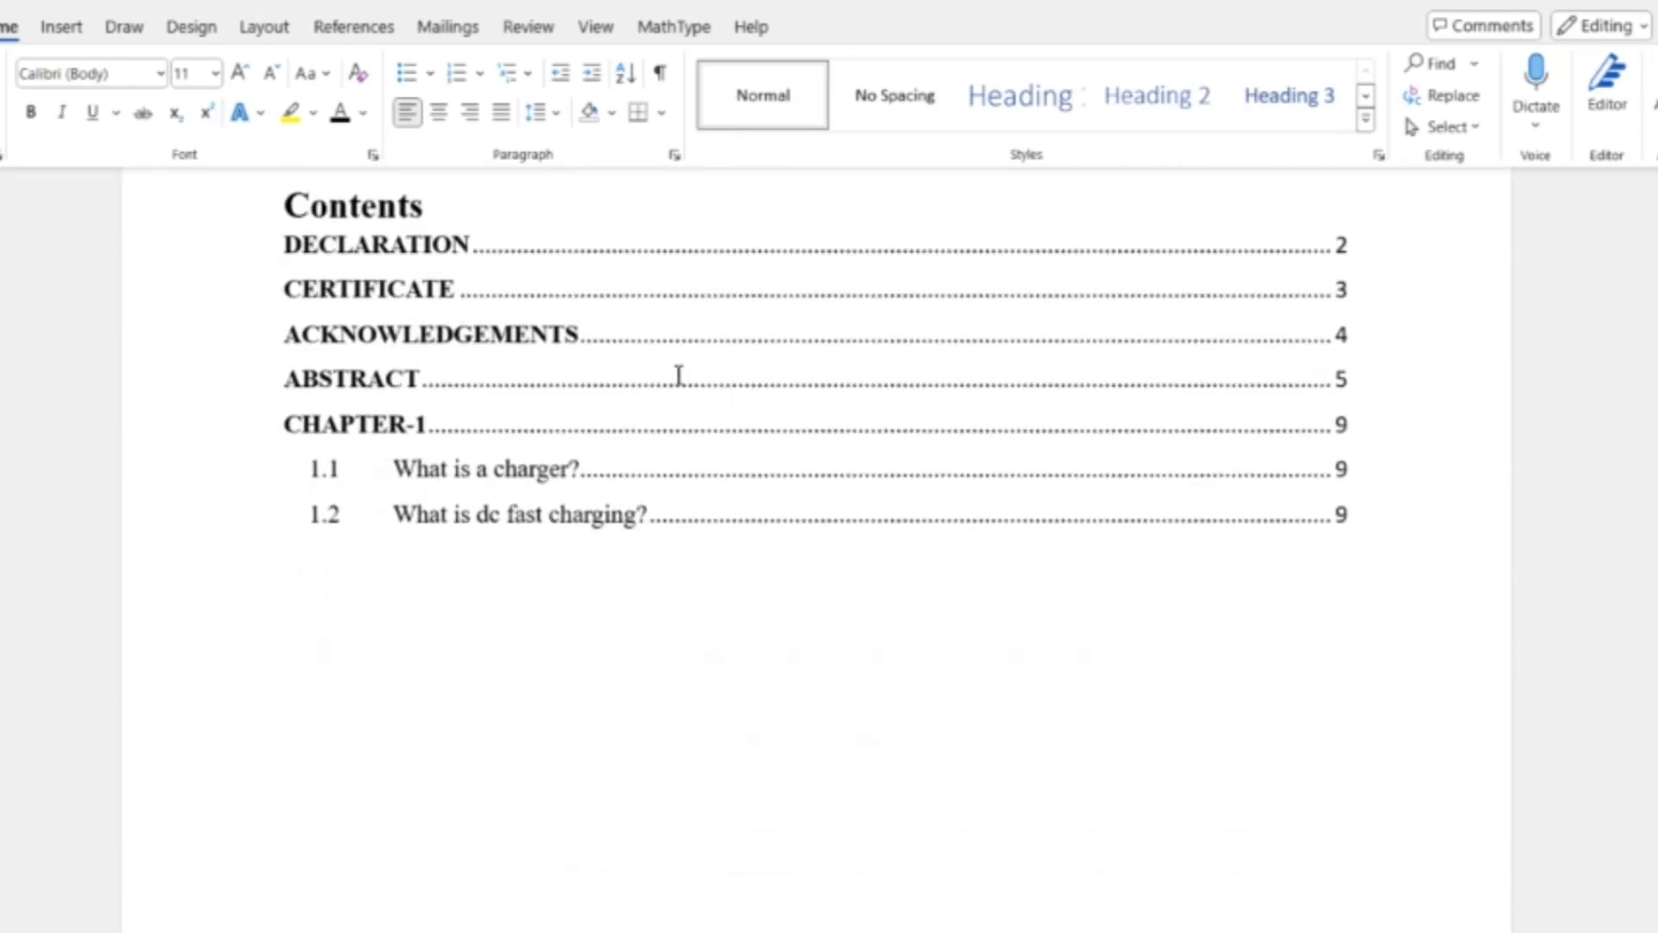
{"action": "left_click", "coordinate": [679, 375]}
{"action": "scroll", "coordinate": [678, 375], "scroll_direction": "up", "scroll_amount": 2}
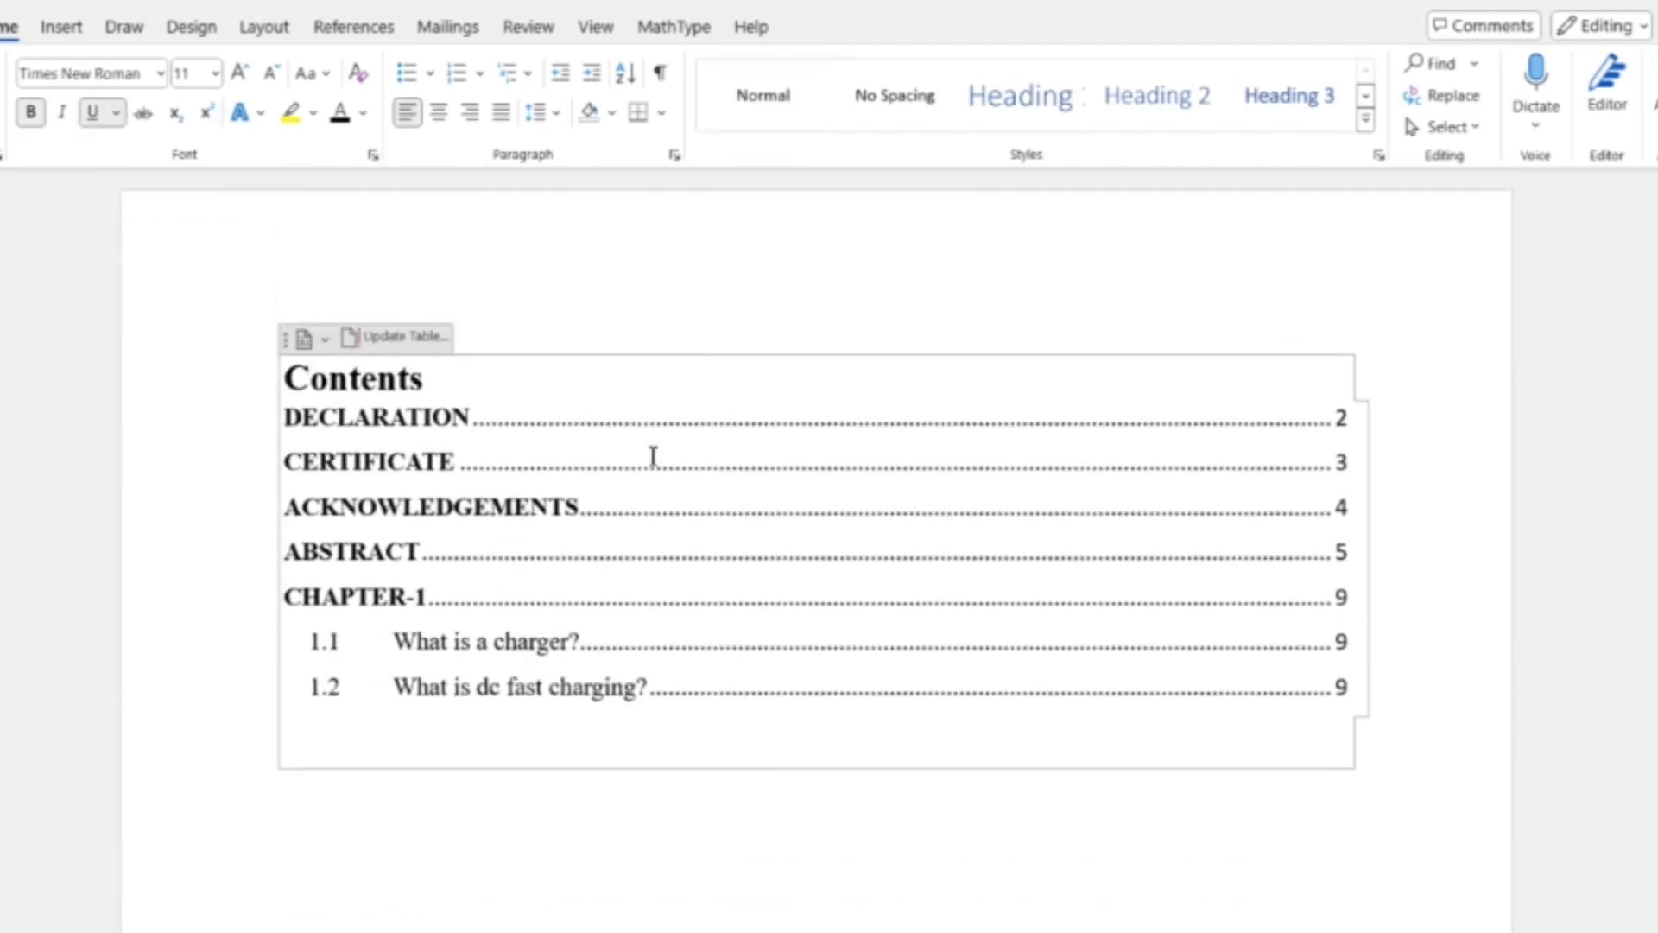
{"action": "left_click", "coordinate": [653, 455]}
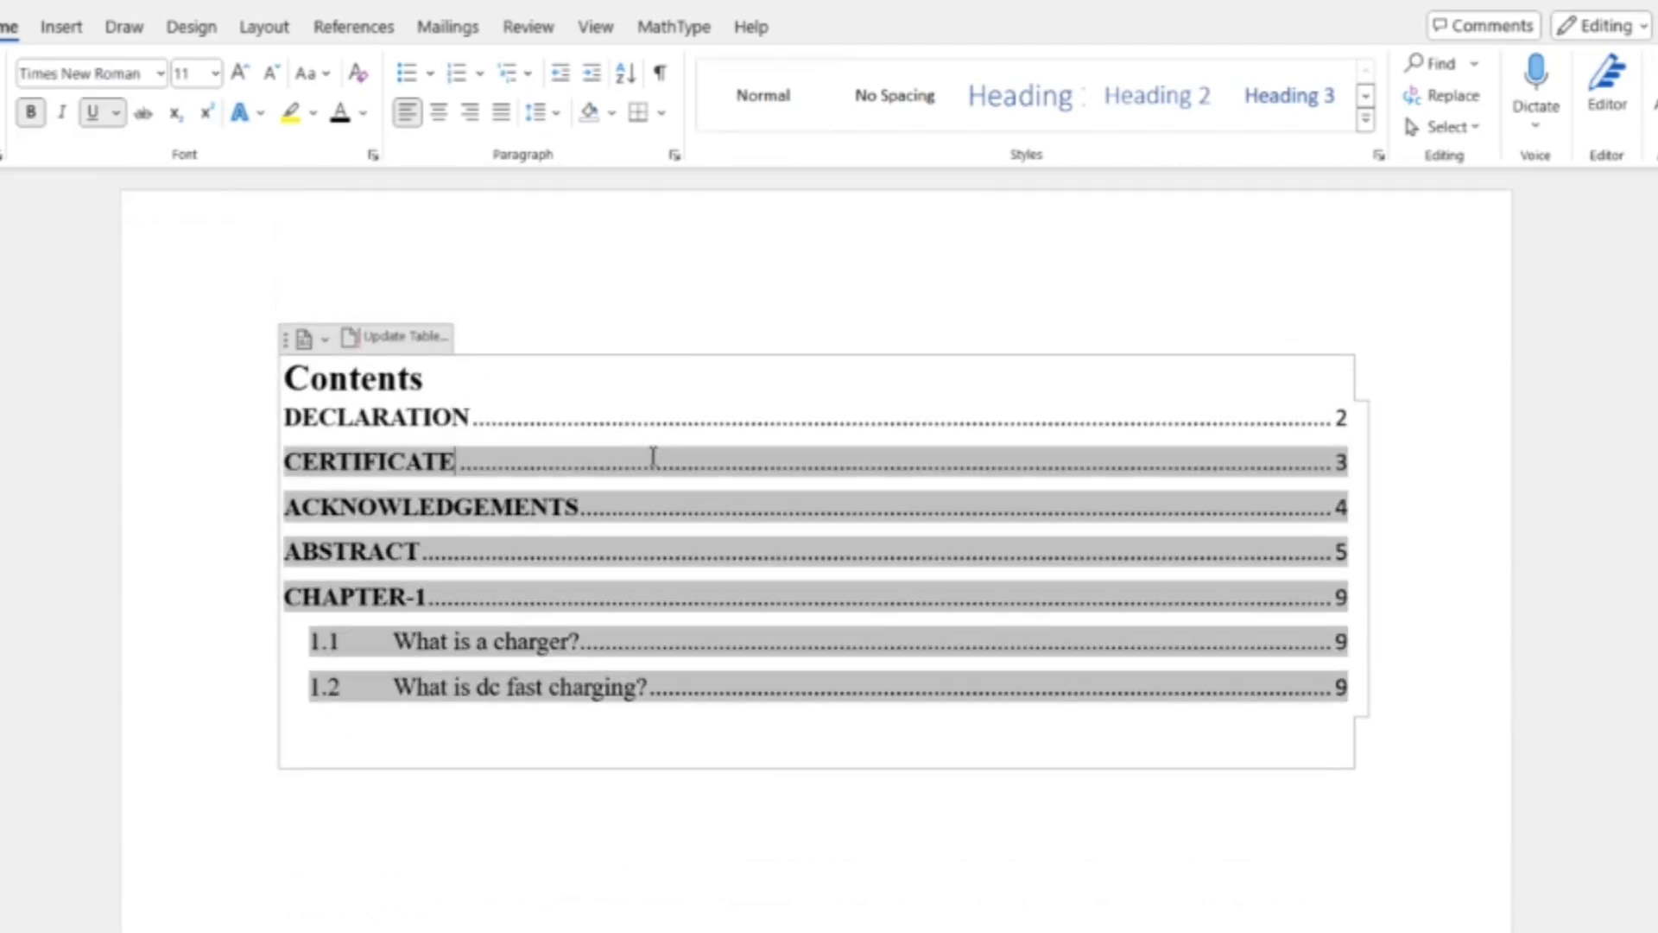
{"action": "left_click", "coordinate": [400, 345]}
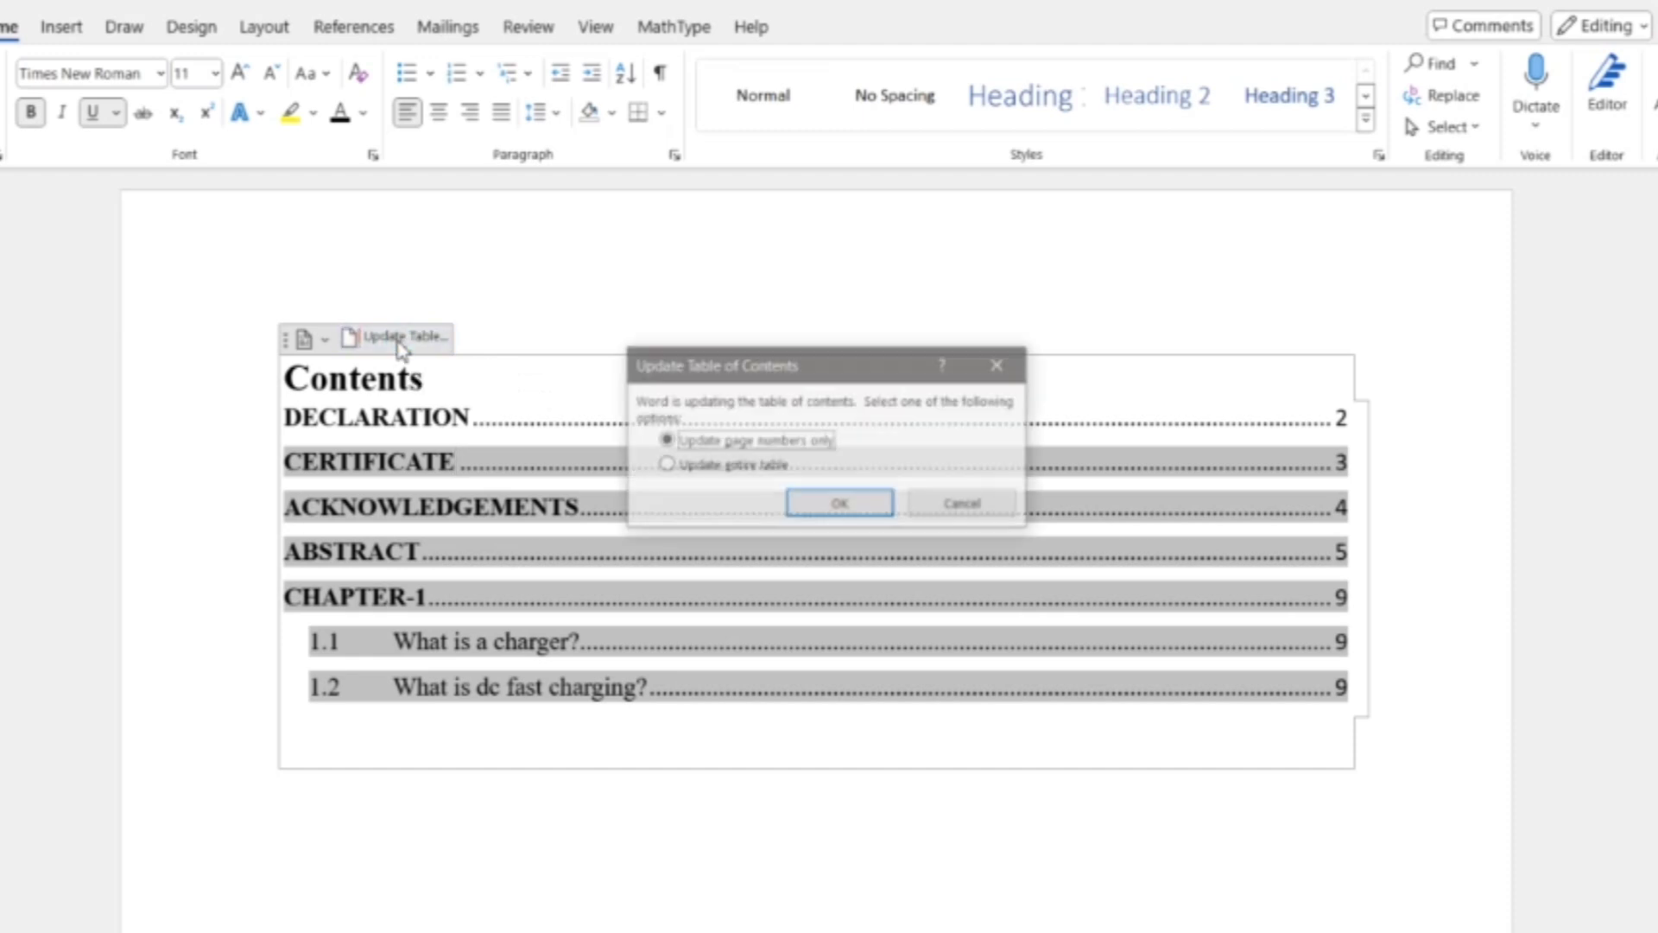
{"action": "left_click", "coordinate": [705, 471]}
{"action": "left_click", "coordinate": [854, 514]}
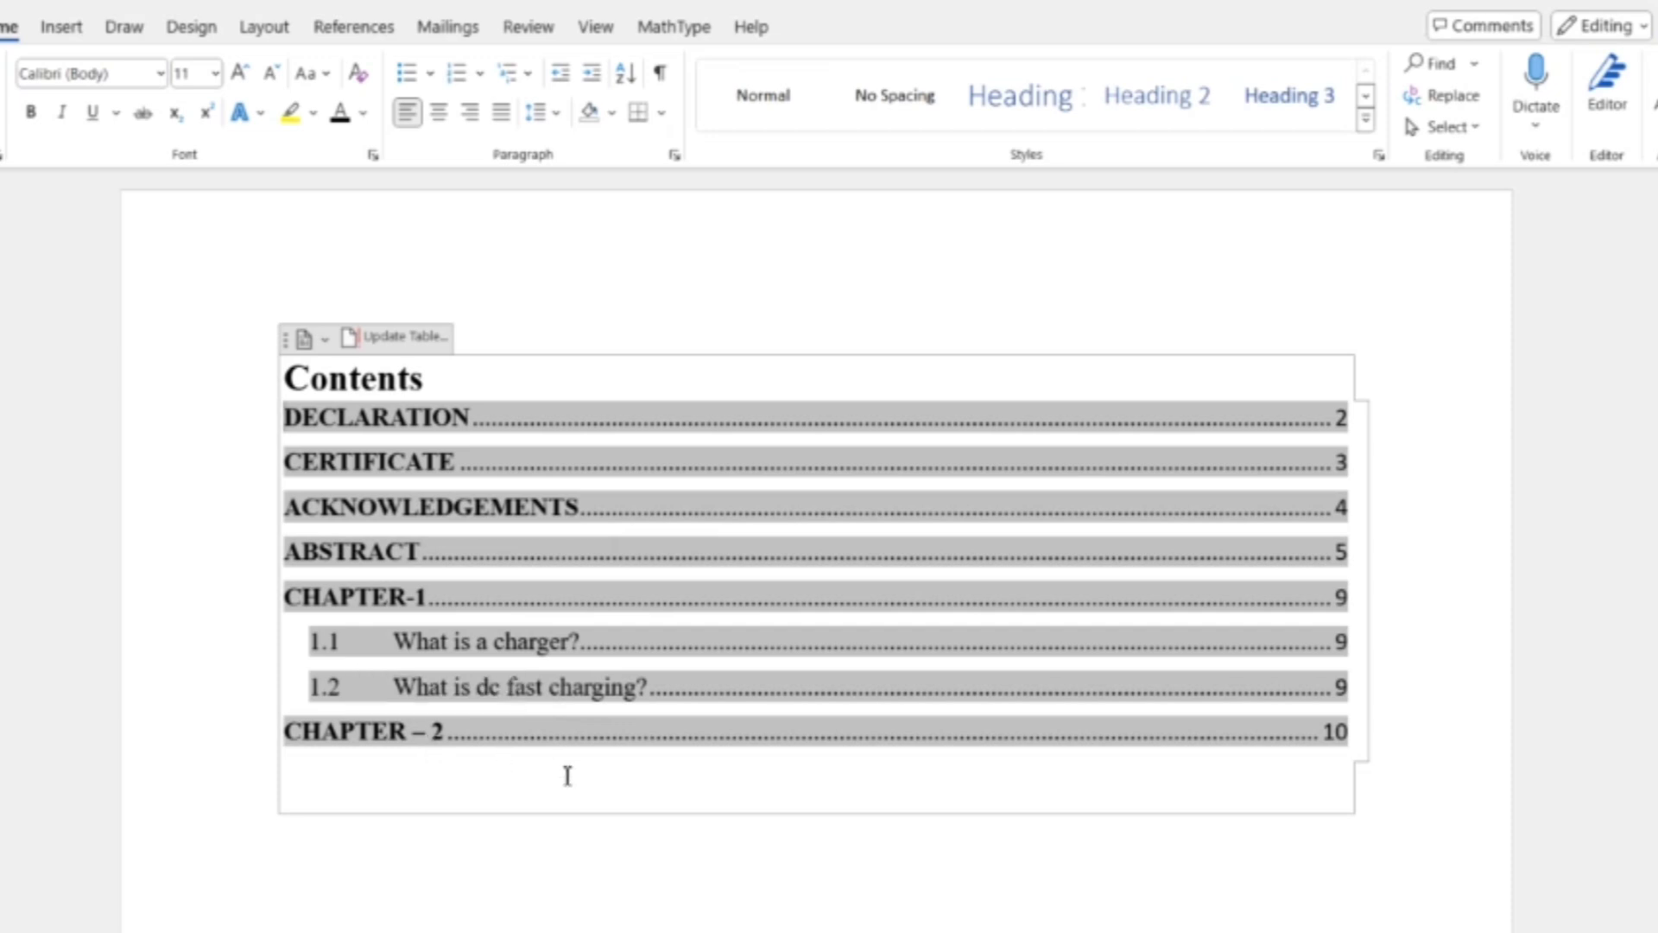
{"action": "left_click", "coordinate": [570, 781]}
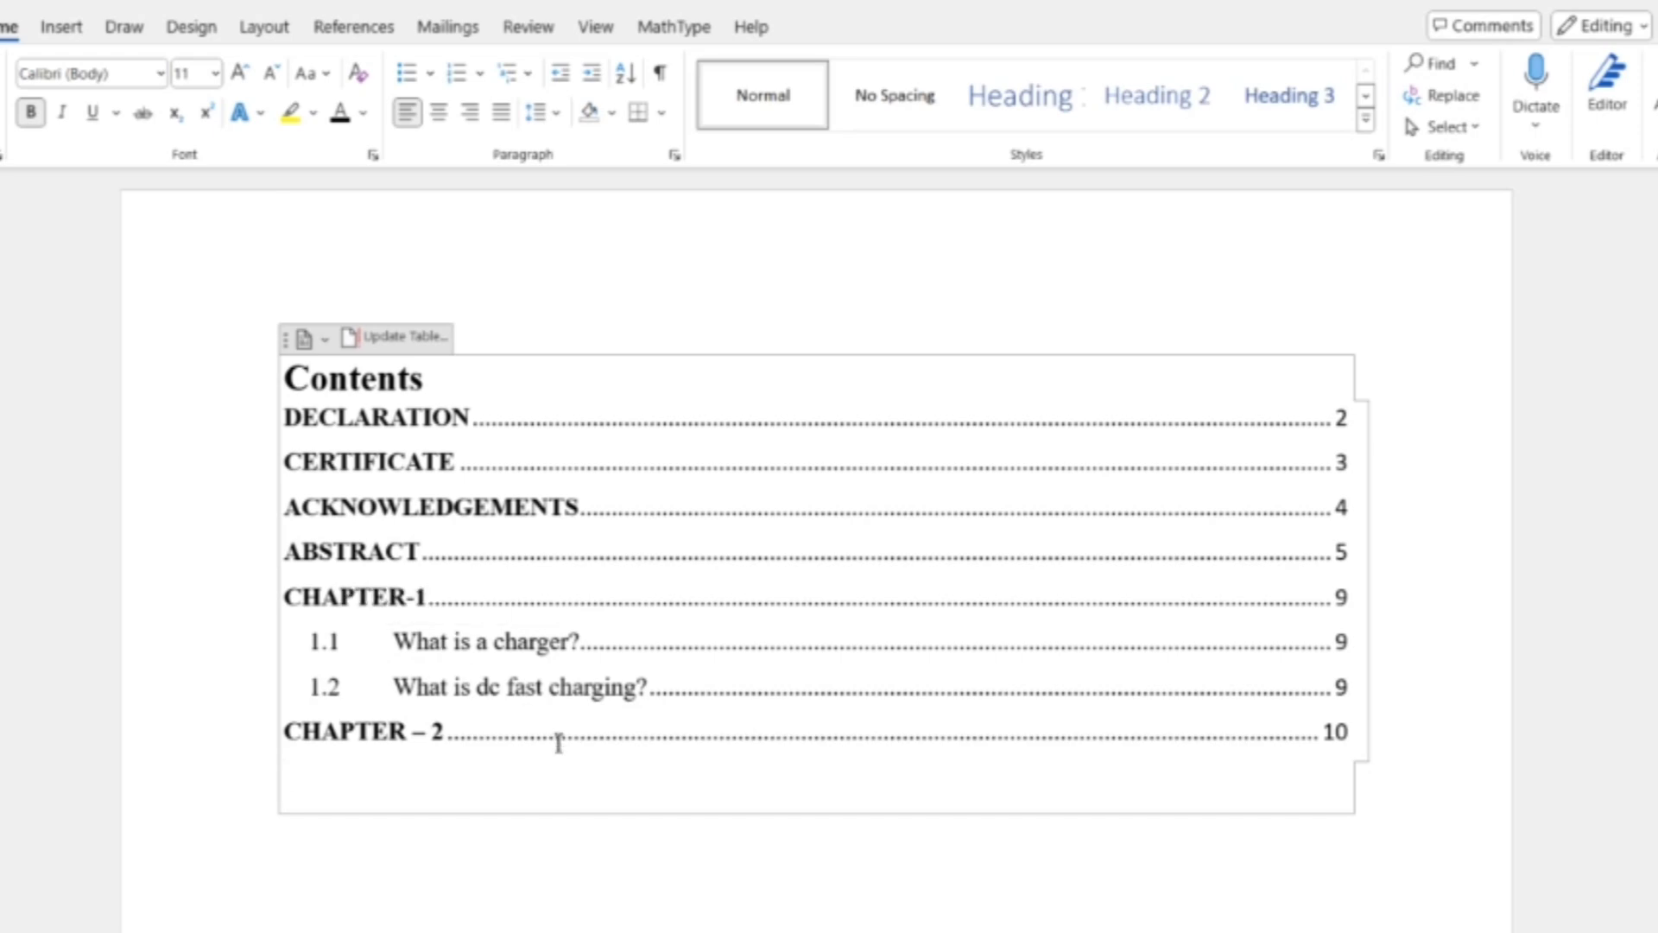
Step: Apply the Heading 2 style to the "What is electric vehicle charging?" line in Chapter 2
{"action": "scroll", "coordinate": [609, 760], "scroll_direction": "down", "scroll_amount": 20}
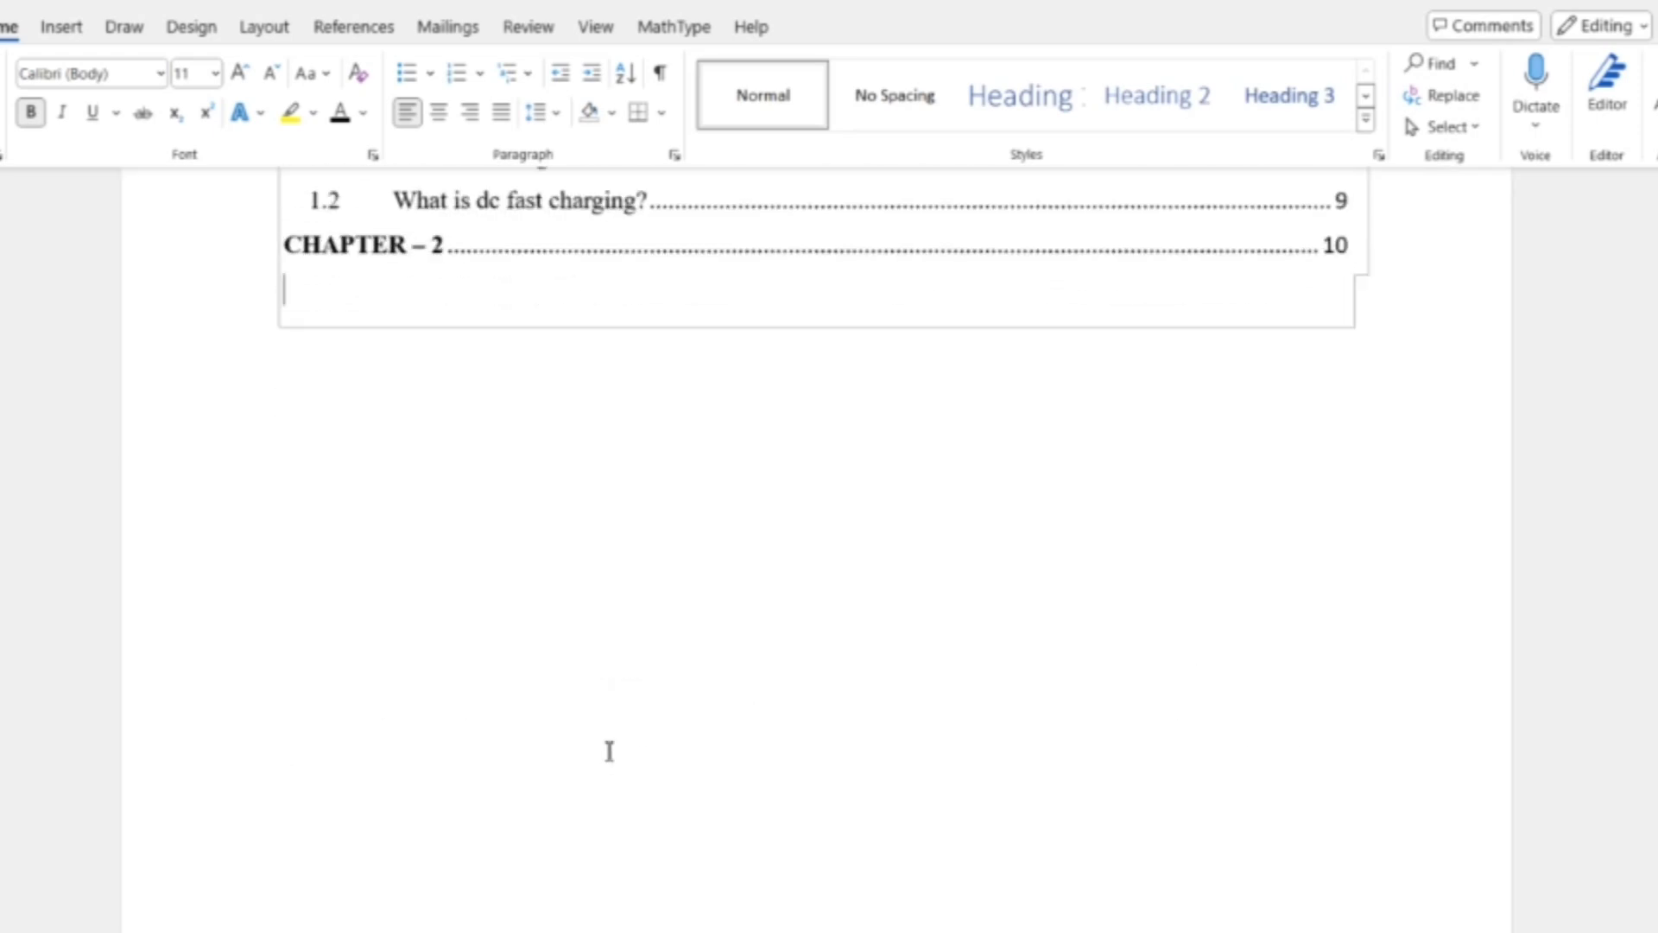
{"action": "scroll", "coordinate": [613, 725], "scroll_direction": "down", "scroll_amount": 20}
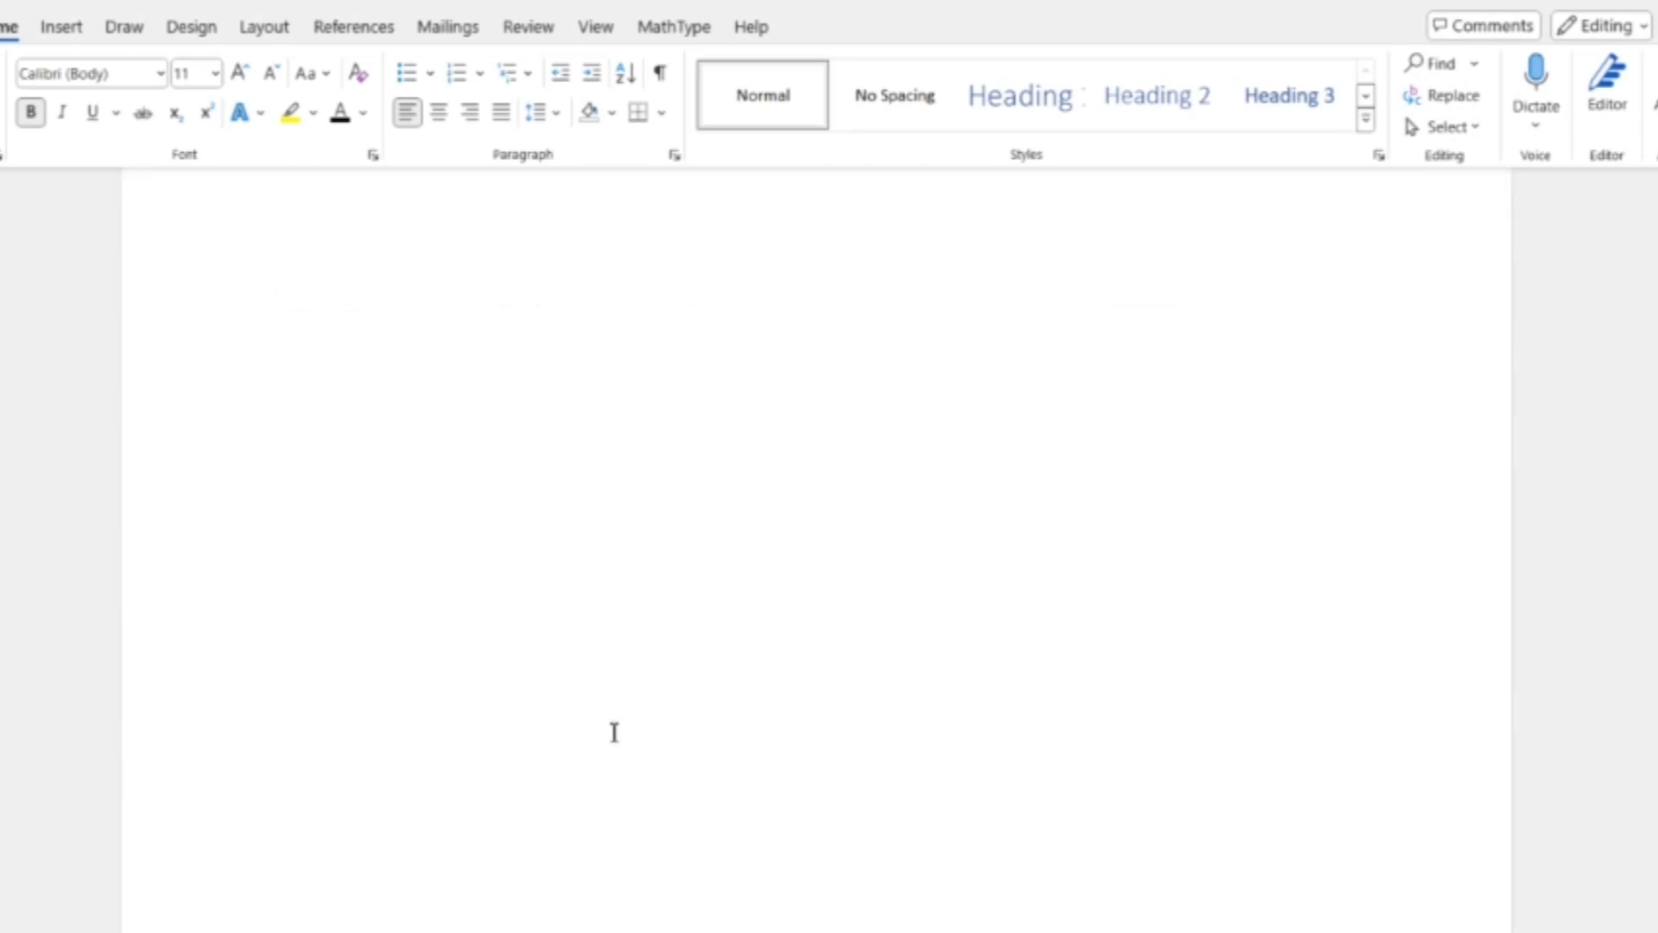
{"action": "scroll", "coordinate": [615, 704], "scroll_direction": "down", "scroll_amount": 10}
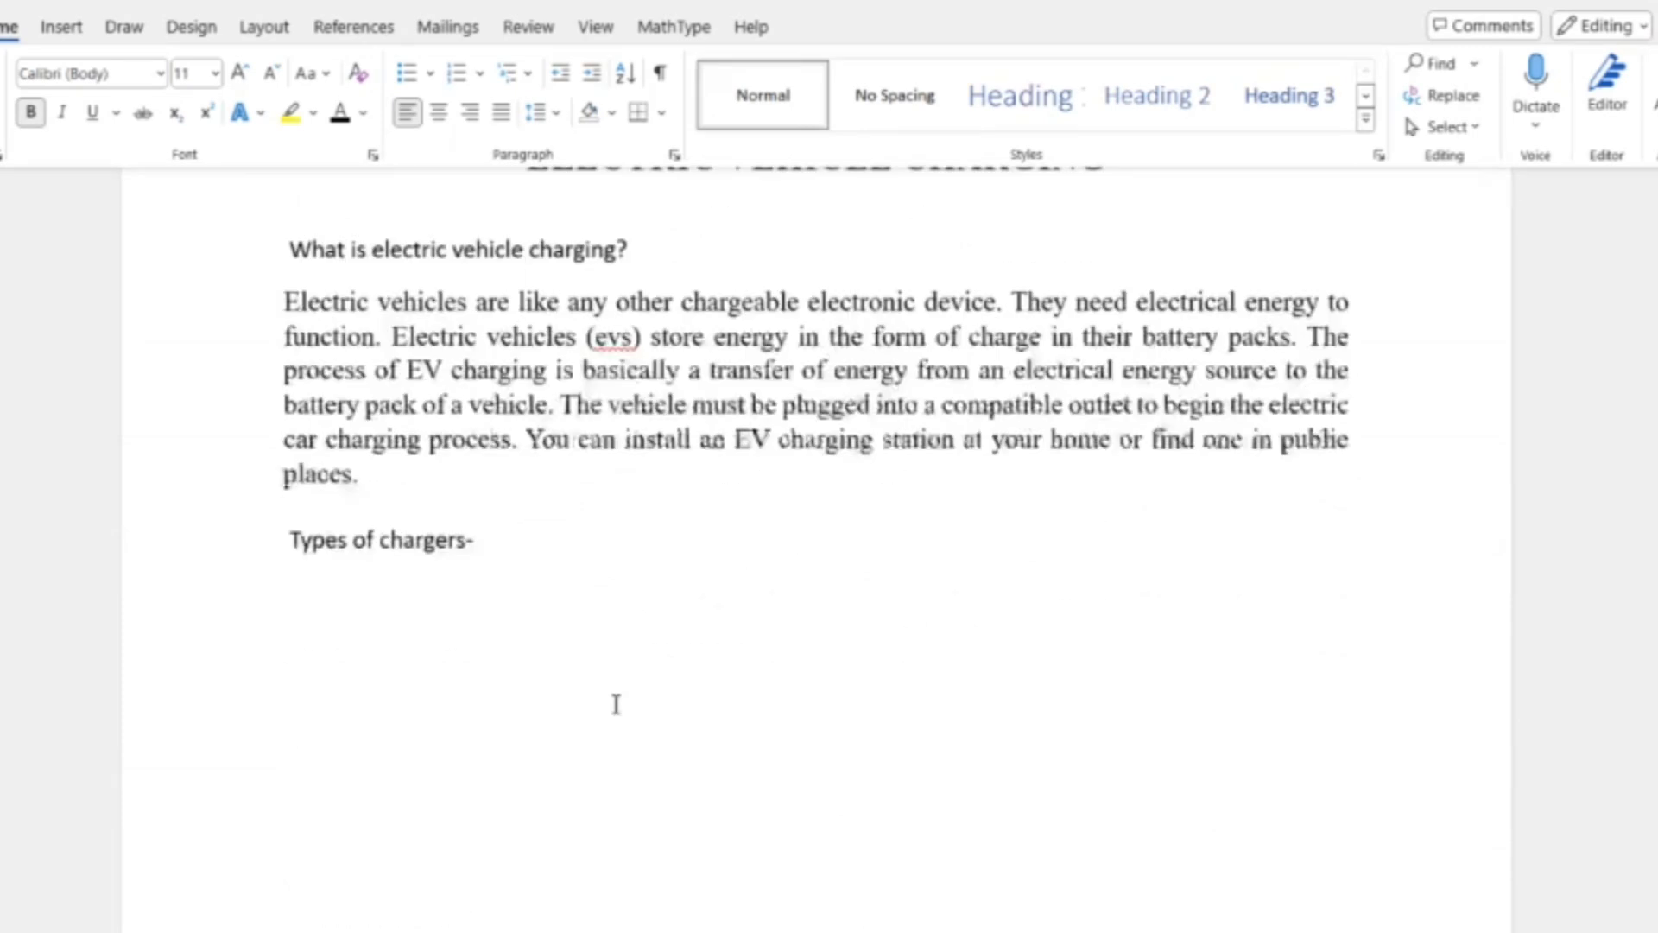
{"action": "scroll", "coordinate": [615, 699], "scroll_direction": "up", "scroll_amount": 5}
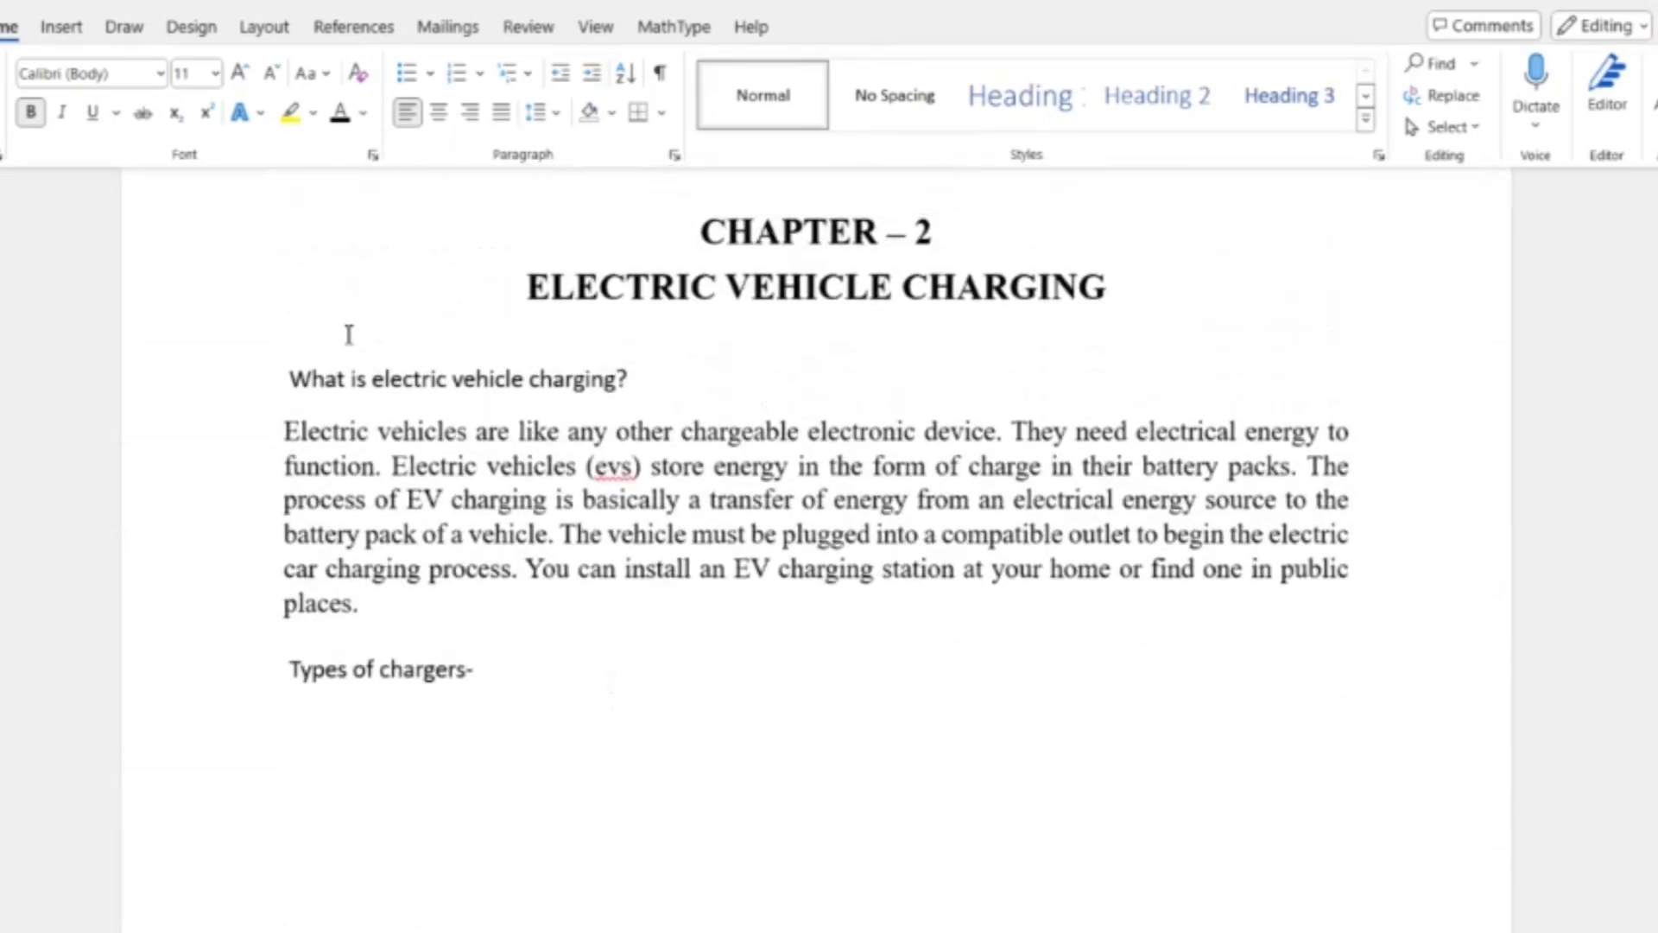
{"action": "left_click", "coordinate": [302, 375]}
{"action": "left_click_drag", "start_coordinate": [631, 376], "coordinate": [274, 393]}
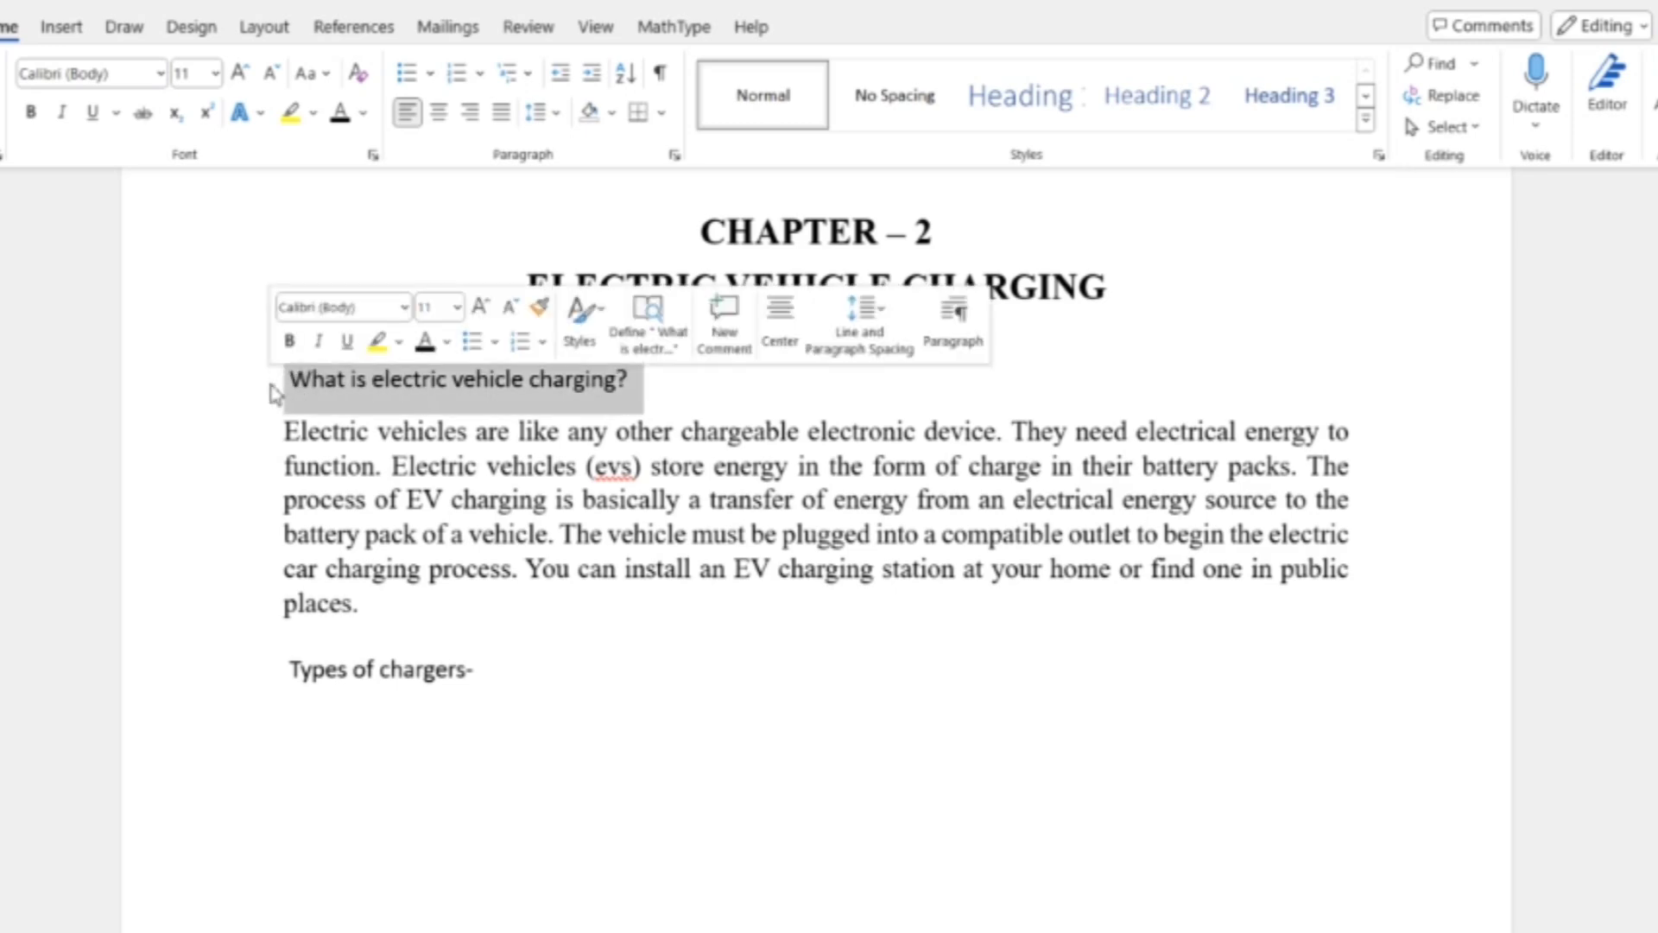
{"action": "left_click", "coordinate": [1142, 104]}
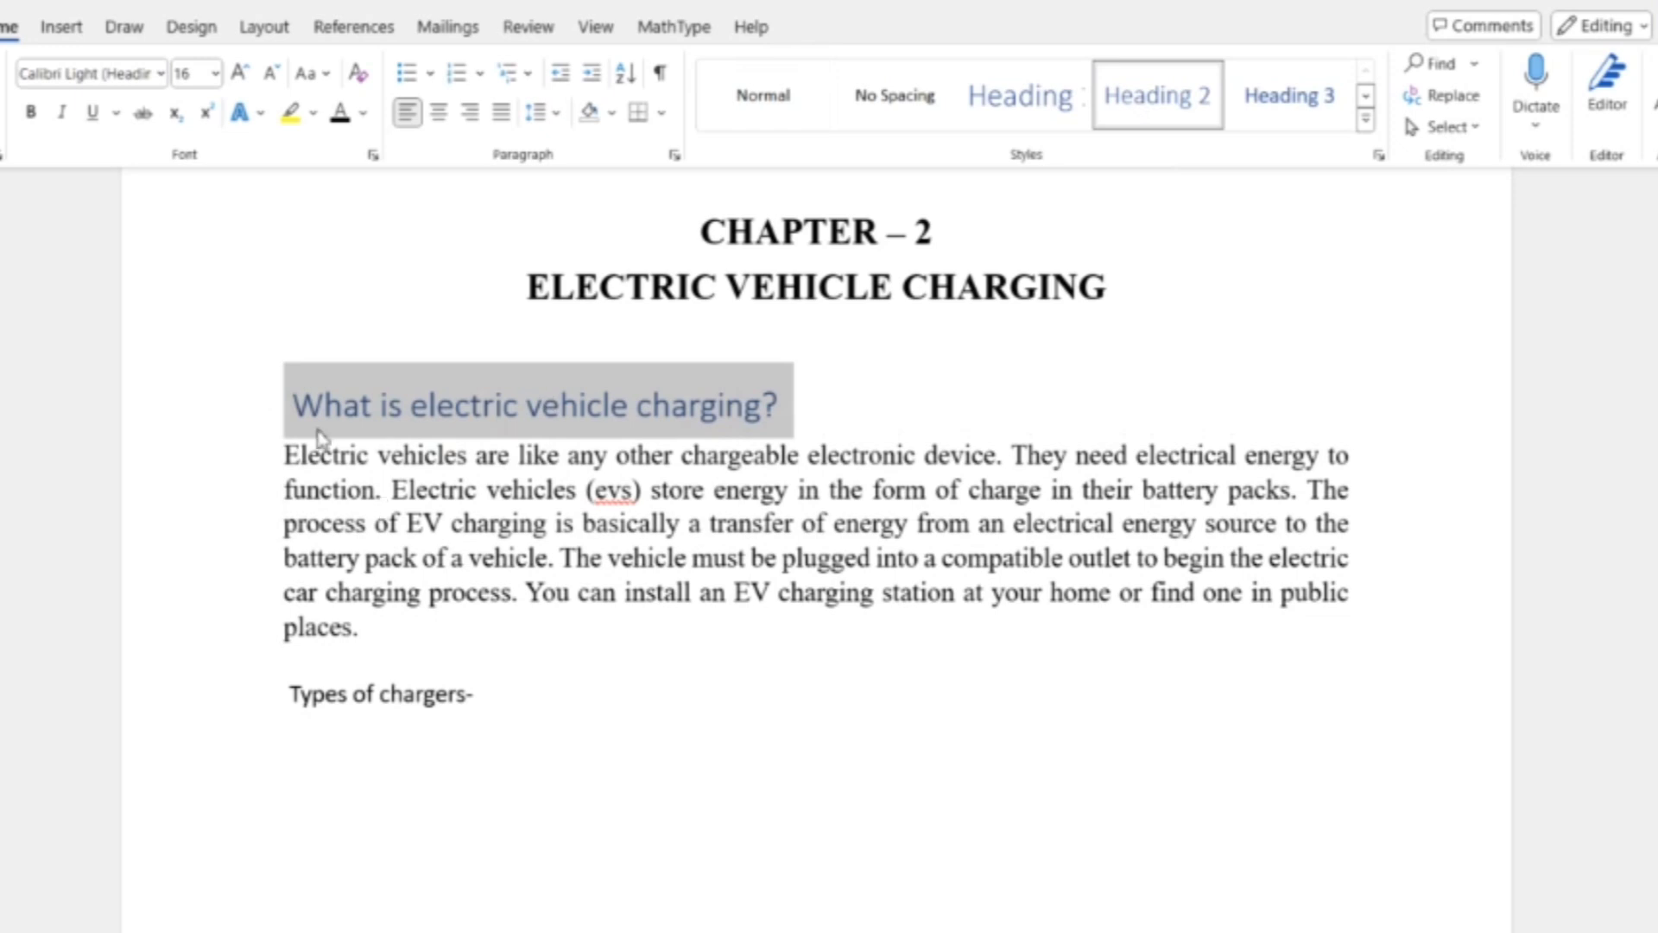
Step: Insert the section number 2.1 in front of the "What is electric vehicle charging?" heading
{"action": "left_click", "coordinate": [294, 415]}
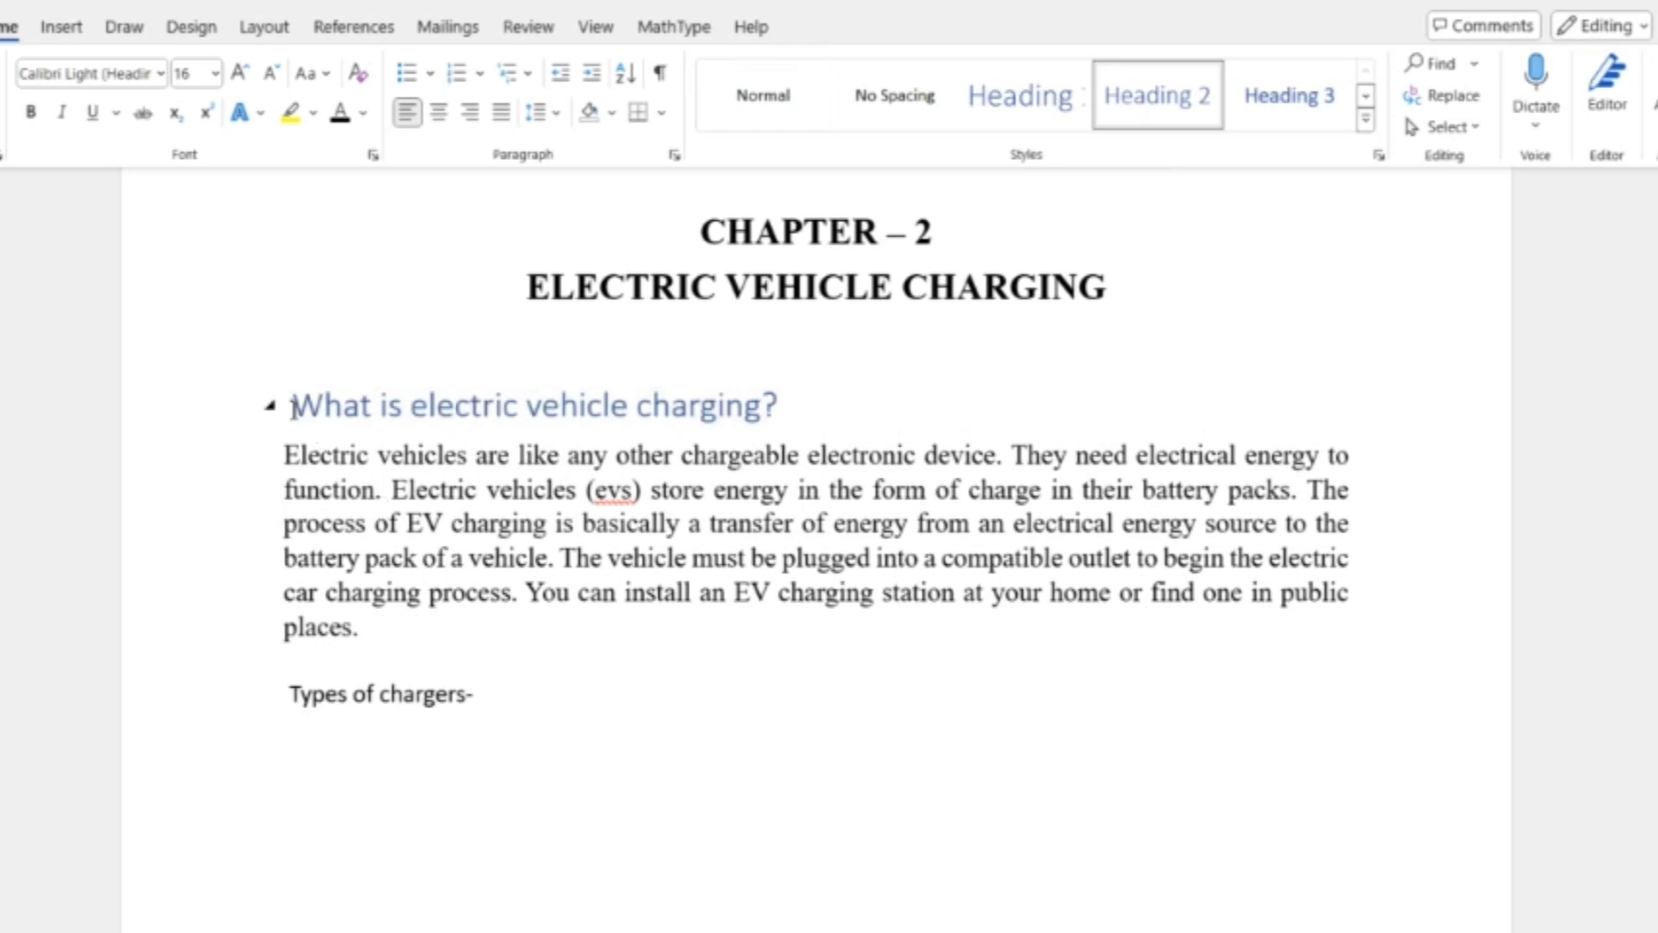
{"action": "type", "text": "2.2"}
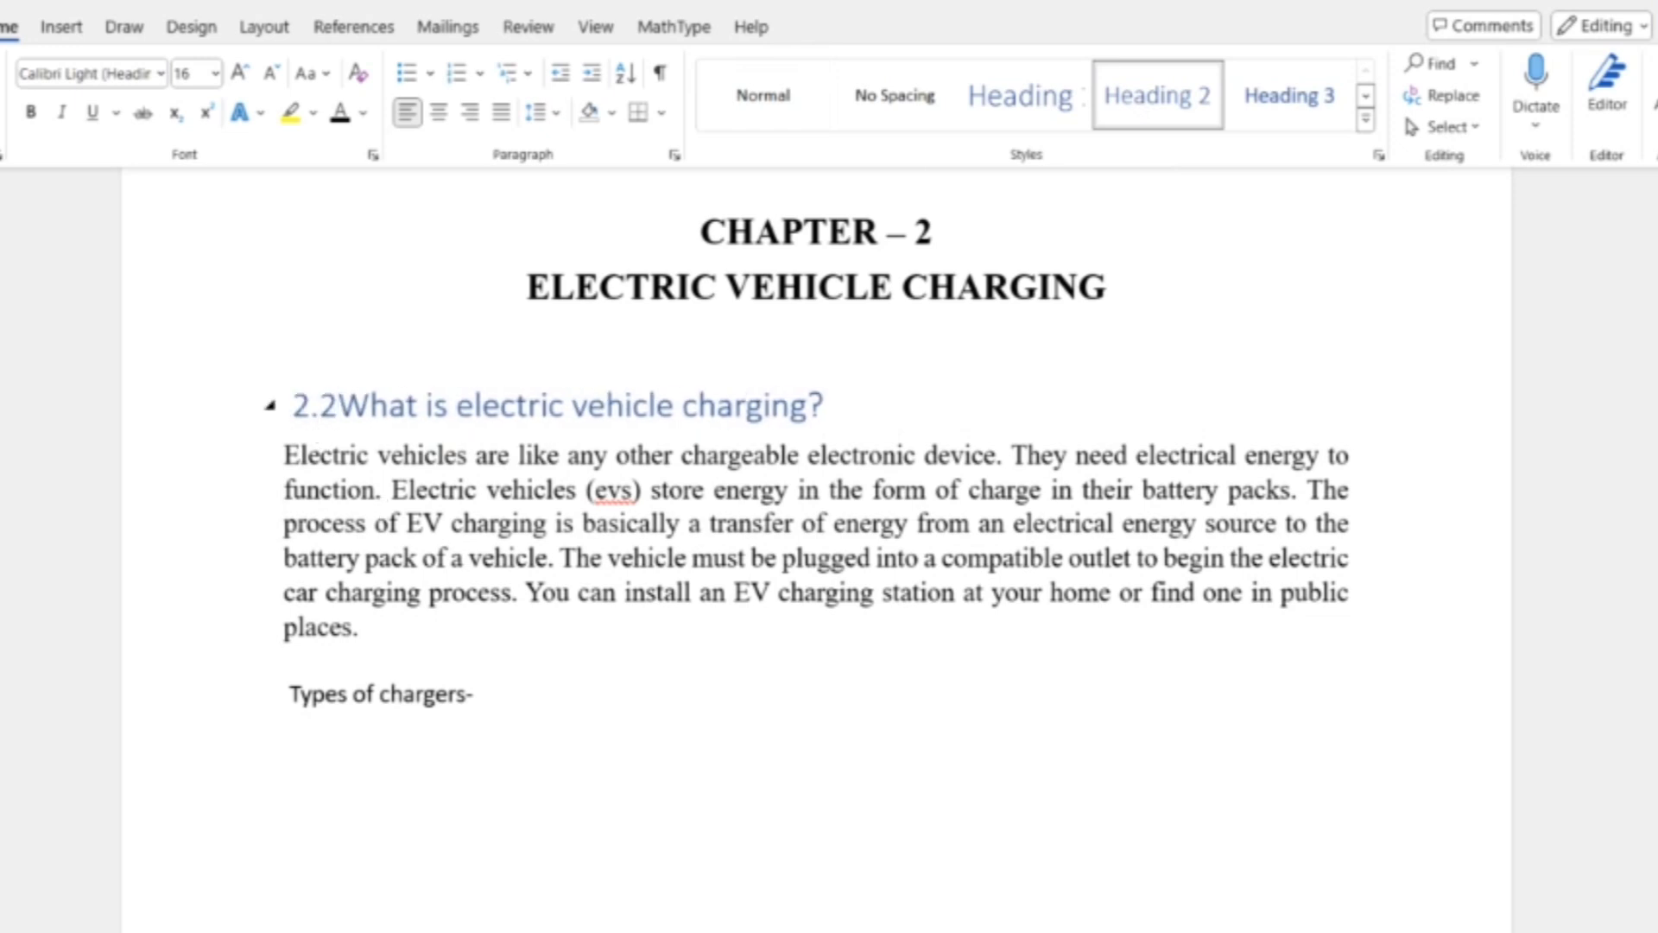
{"action": "key", "text": "BackSpace"}
{"action": "type", "text": "1"}
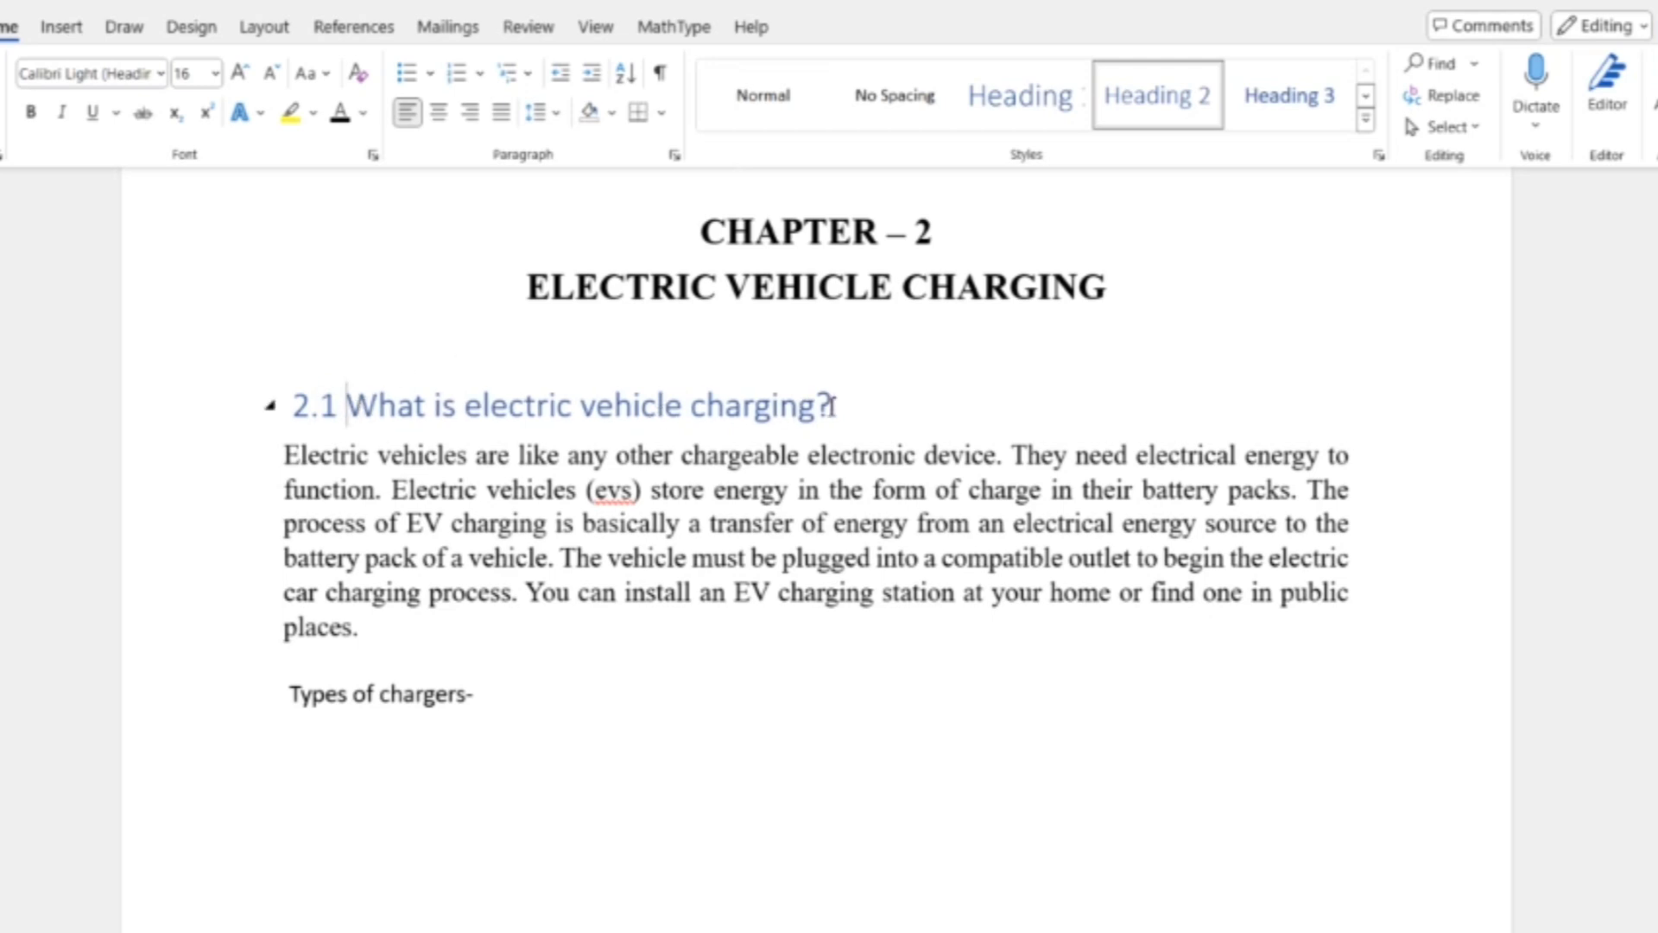
Step: Format the 2.1 "What is electric vehicle charging?" heading as bold, black, 12 pt Times New Roman
{"action": "left_click_drag", "start_coordinate": [837, 405], "coordinate": [285, 402]}
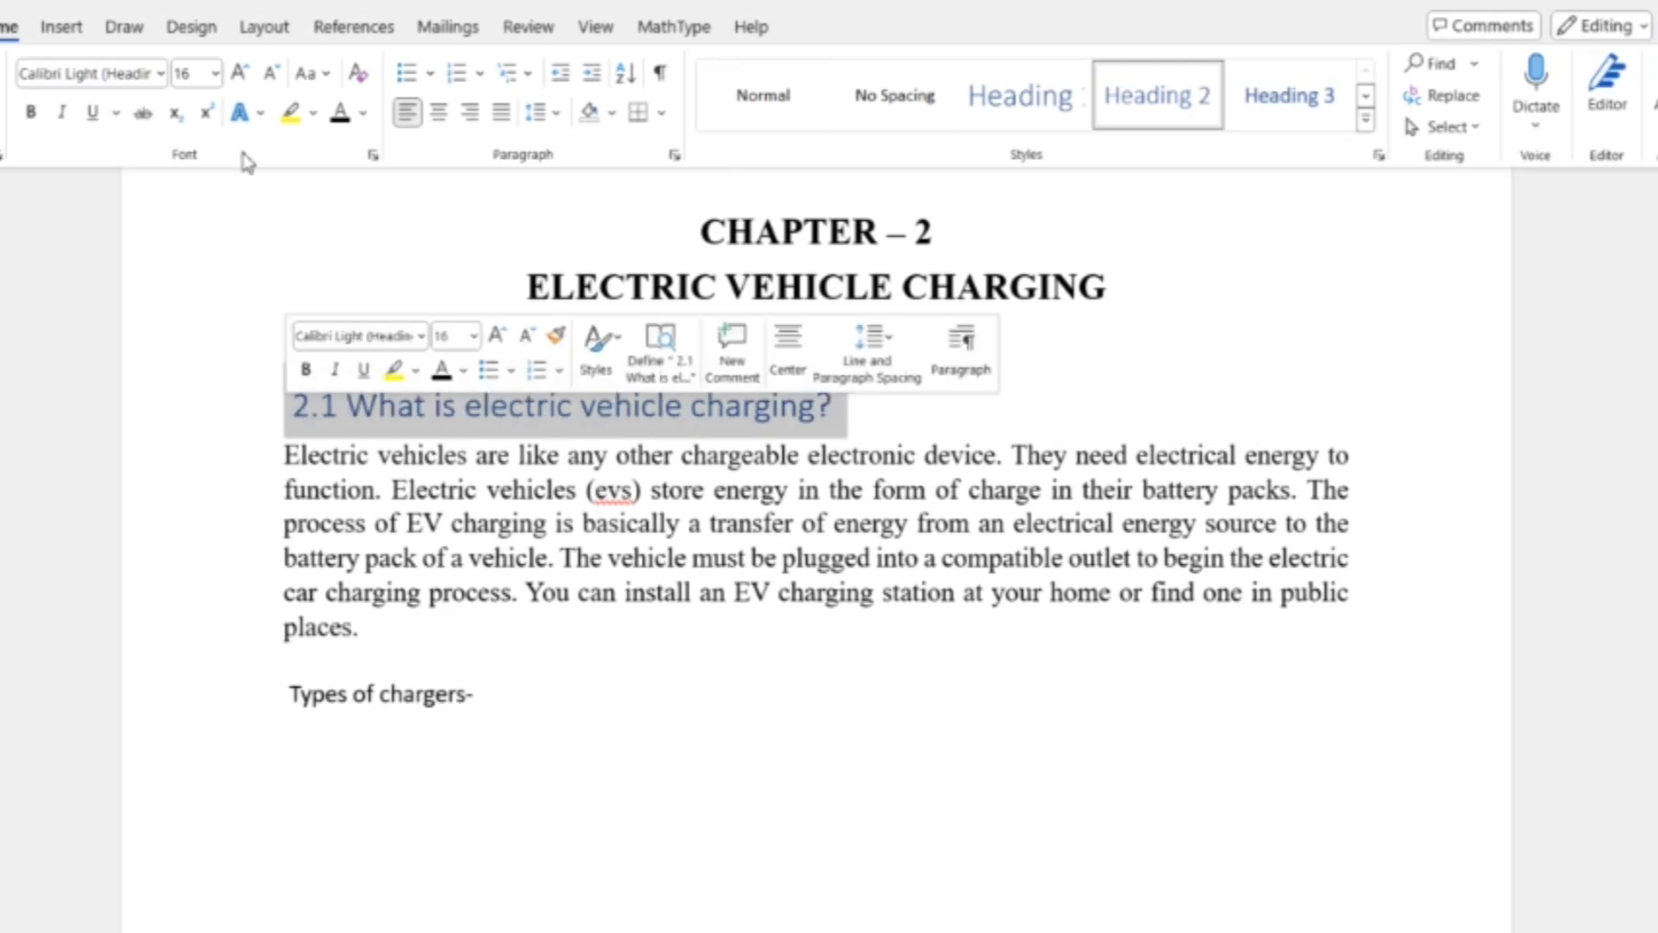
{"action": "left_click", "coordinate": [31, 112]}
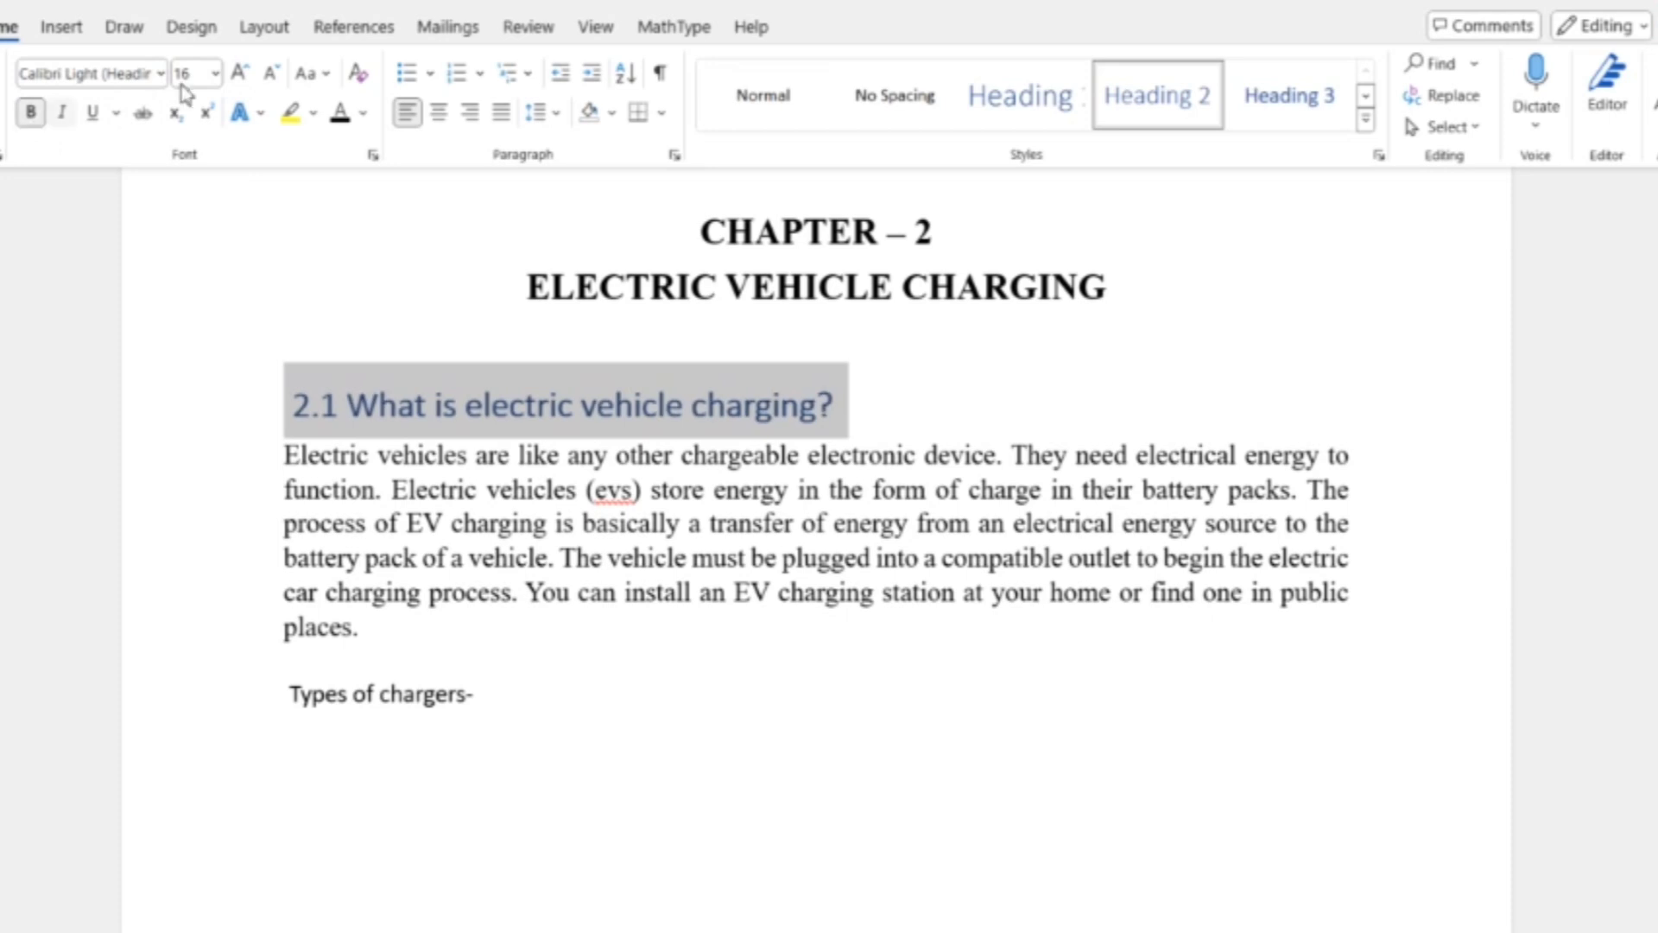
{"action": "left_click", "coordinate": [273, 76]}
{"action": "left_click", "coordinate": [273, 76]}
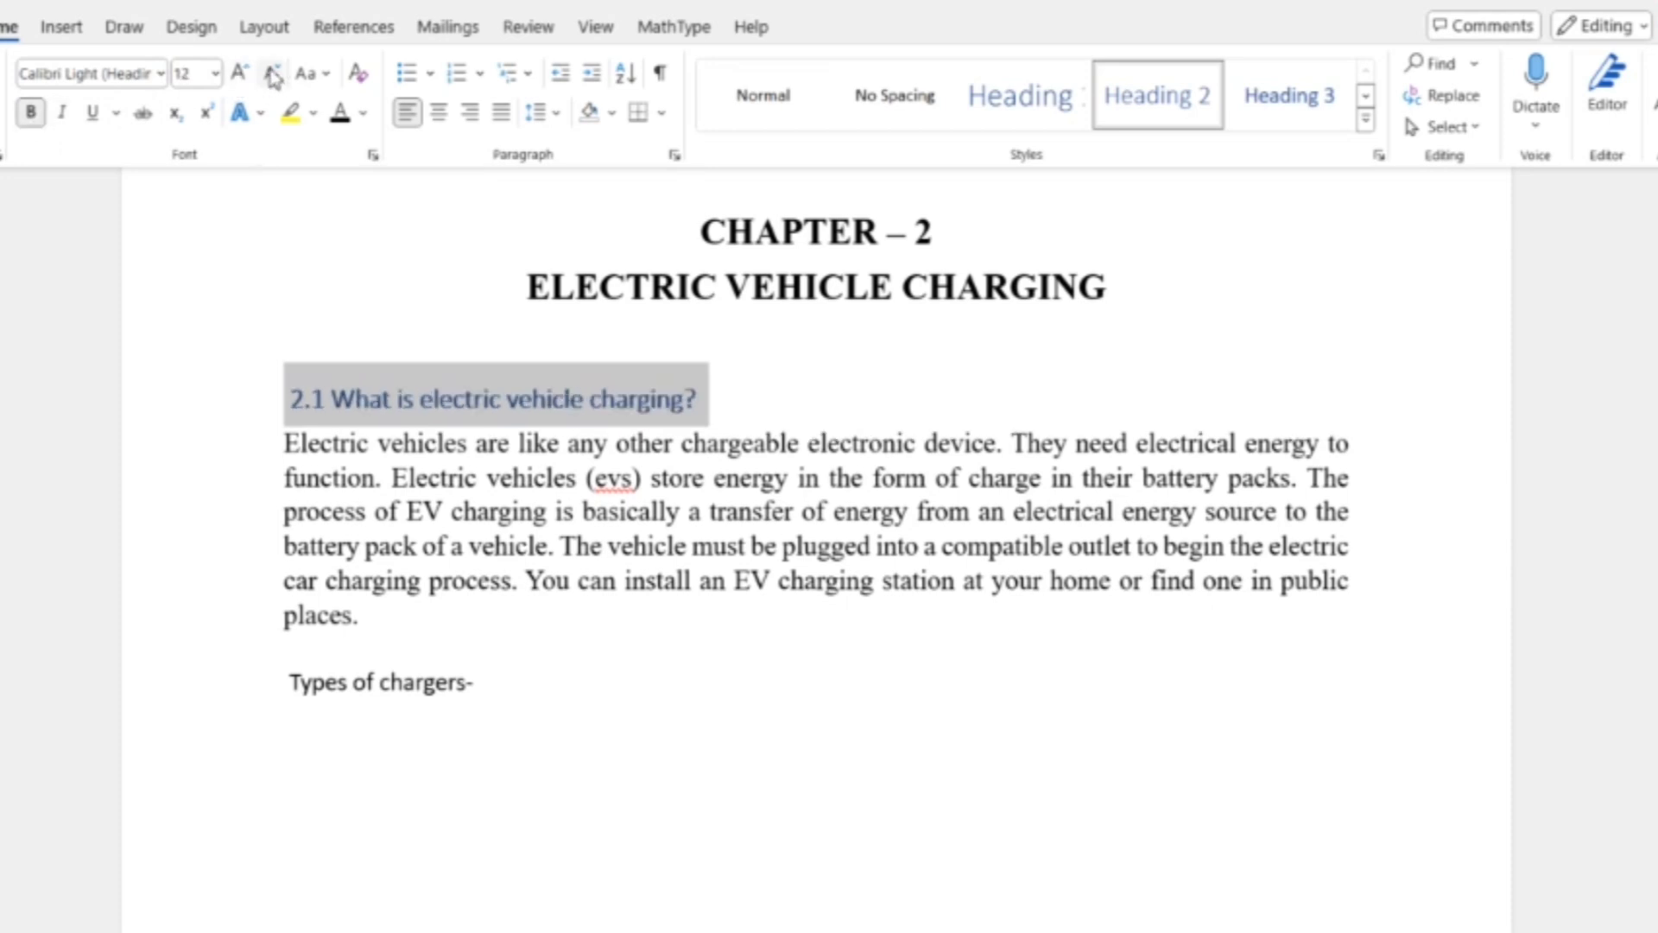
{"action": "left_click", "coordinate": [160, 74]}
{"action": "left_click", "coordinate": [95, 313]}
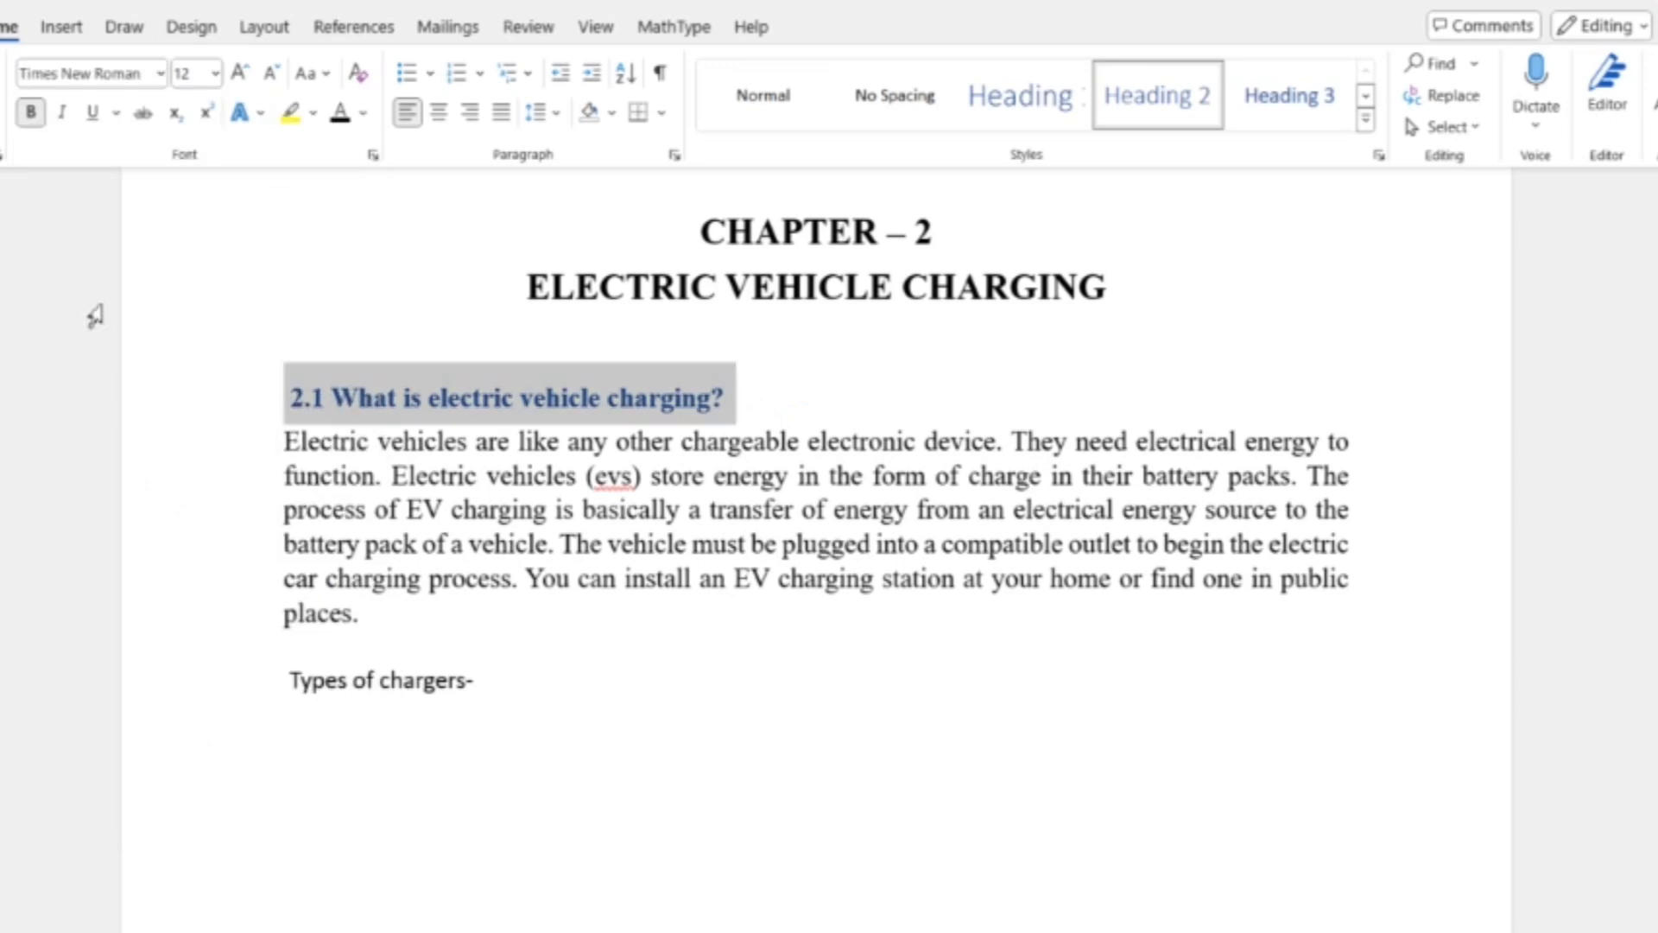
{"action": "left_click", "coordinate": [340, 113]}
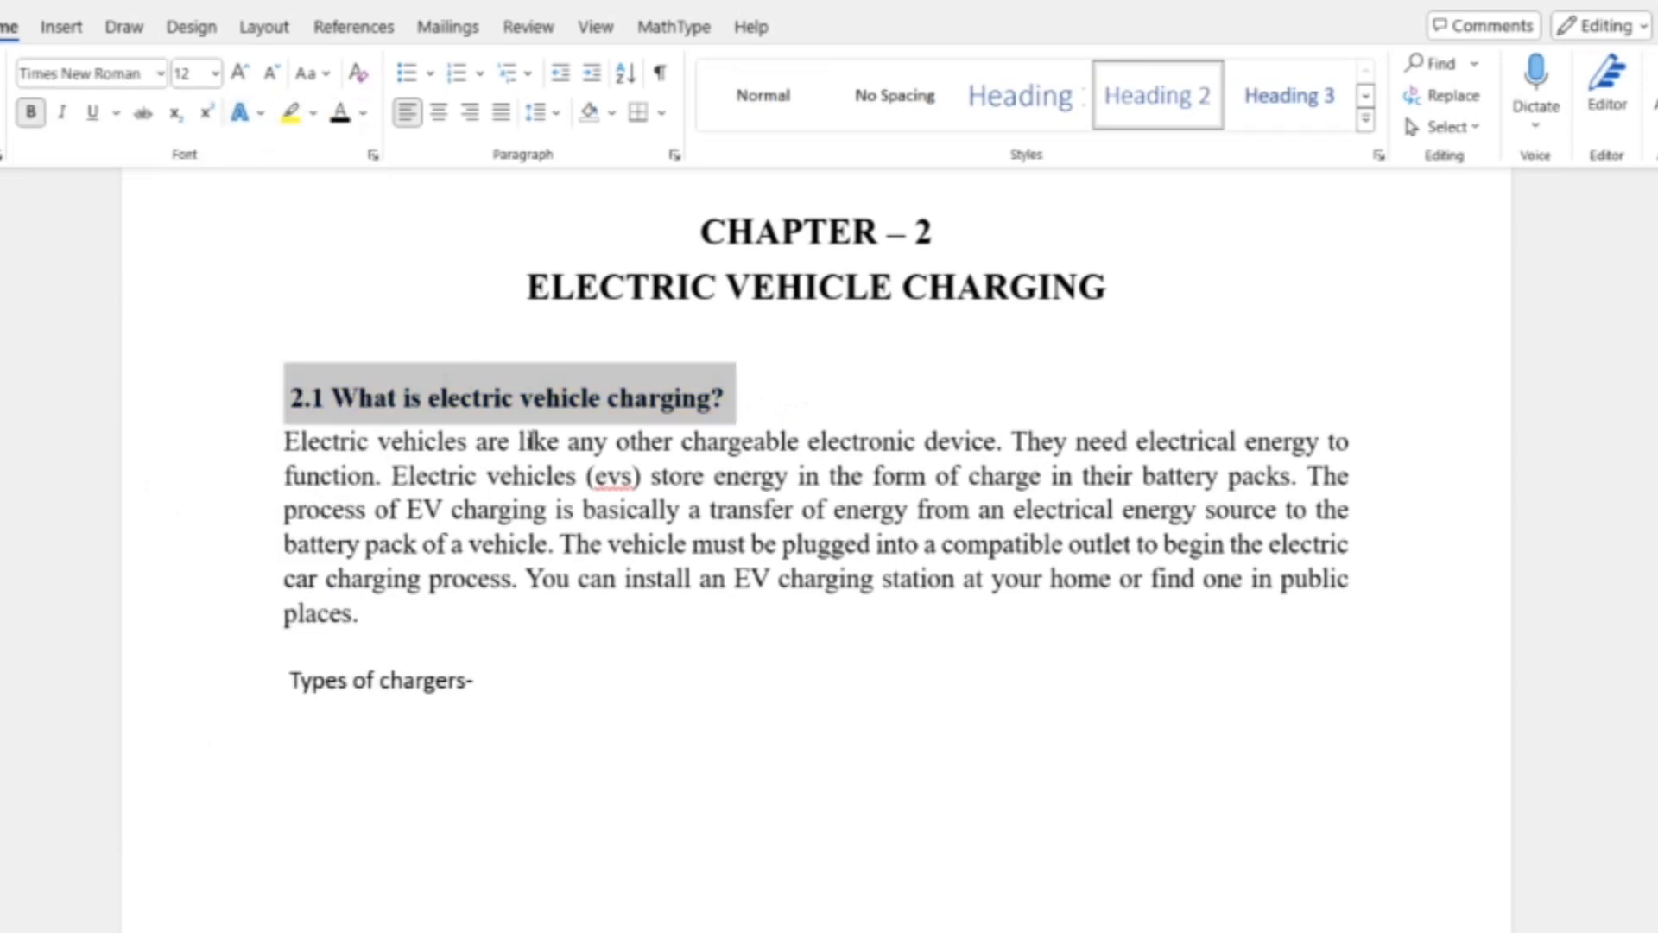
{"action": "left_click", "coordinate": [570, 648]}
Step: Update the entire table of contents so that it includes the 2.1 "What is electric vehicle charging?" subheading
{"action": "scroll", "coordinate": [559, 655], "scroll_direction": "down", "scroll_amount": 10}
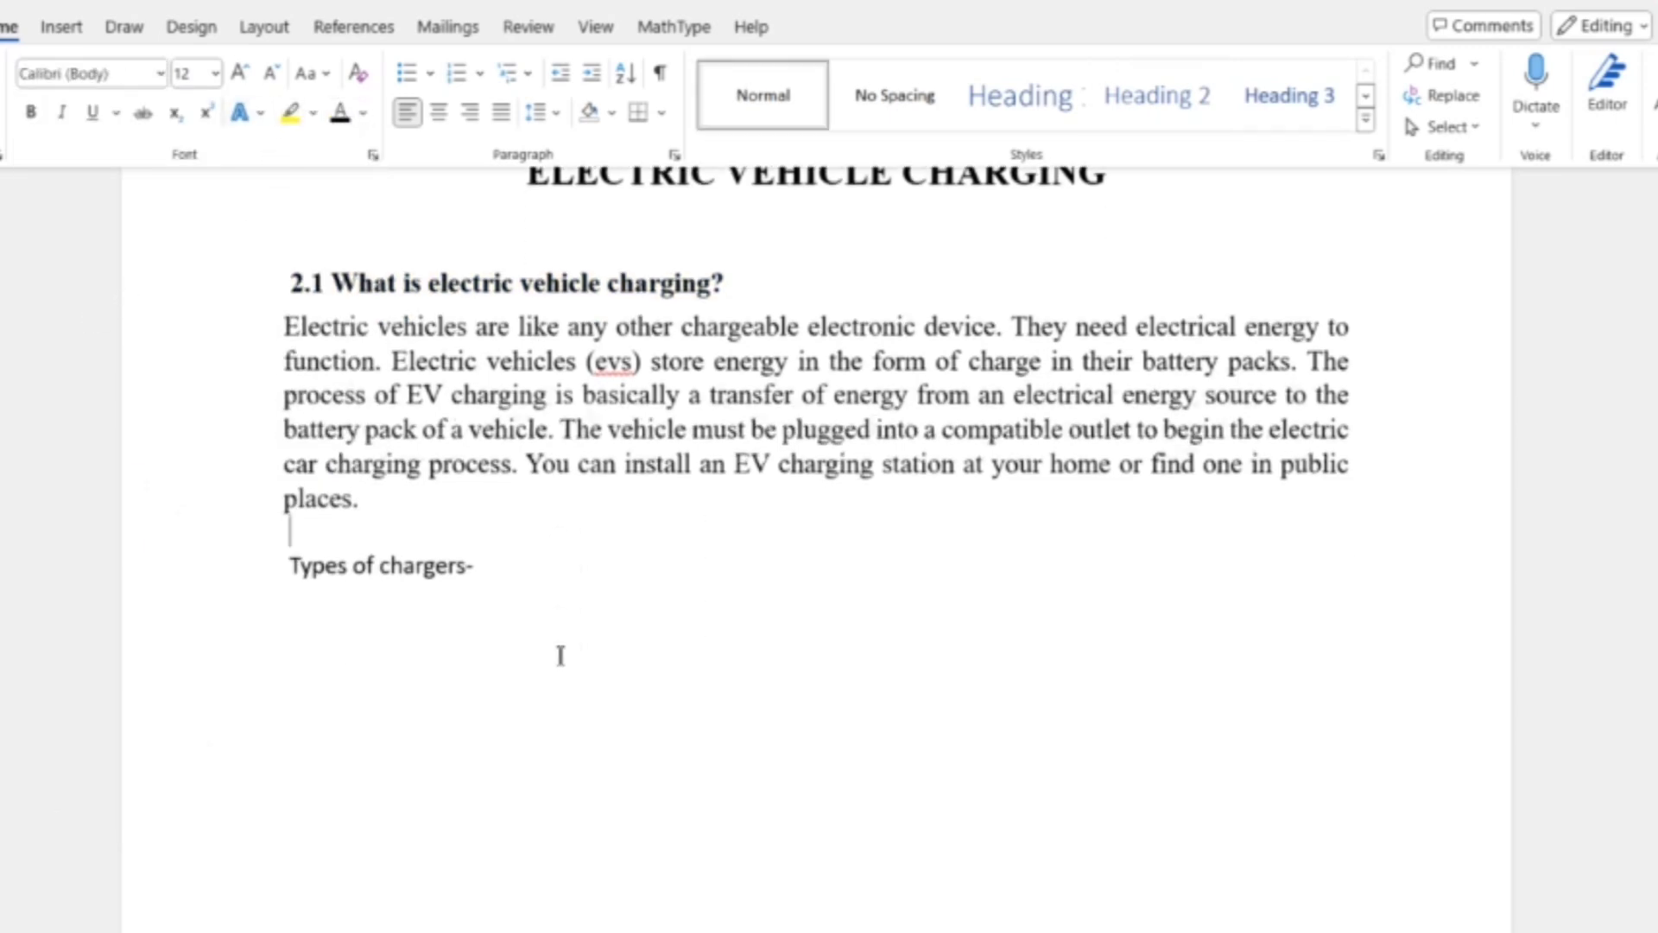
{"action": "scroll", "coordinate": [561, 655], "scroll_direction": "down", "scroll_amount": 5}
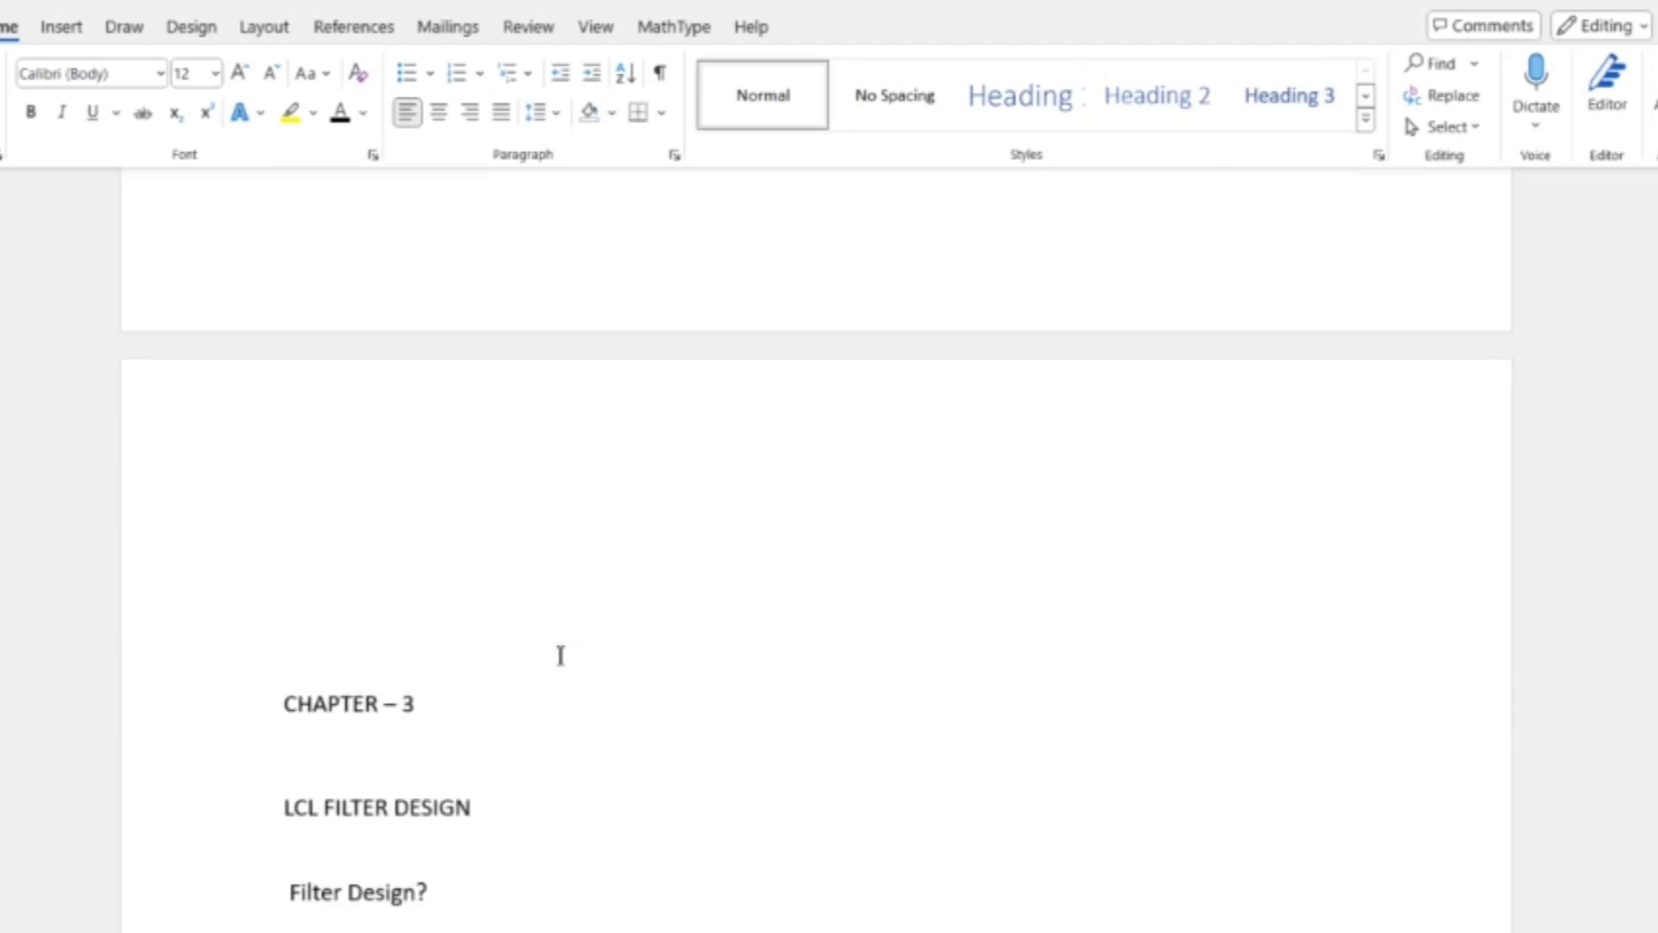
{"action": "scroll", "coordinate": [559, 655], "scroll_direction": "up", "scroll_amount": 10}
{"action": "scroll", "coordinate": [559, 655], "scroll_direction": "up", "scroll_amount": 5}
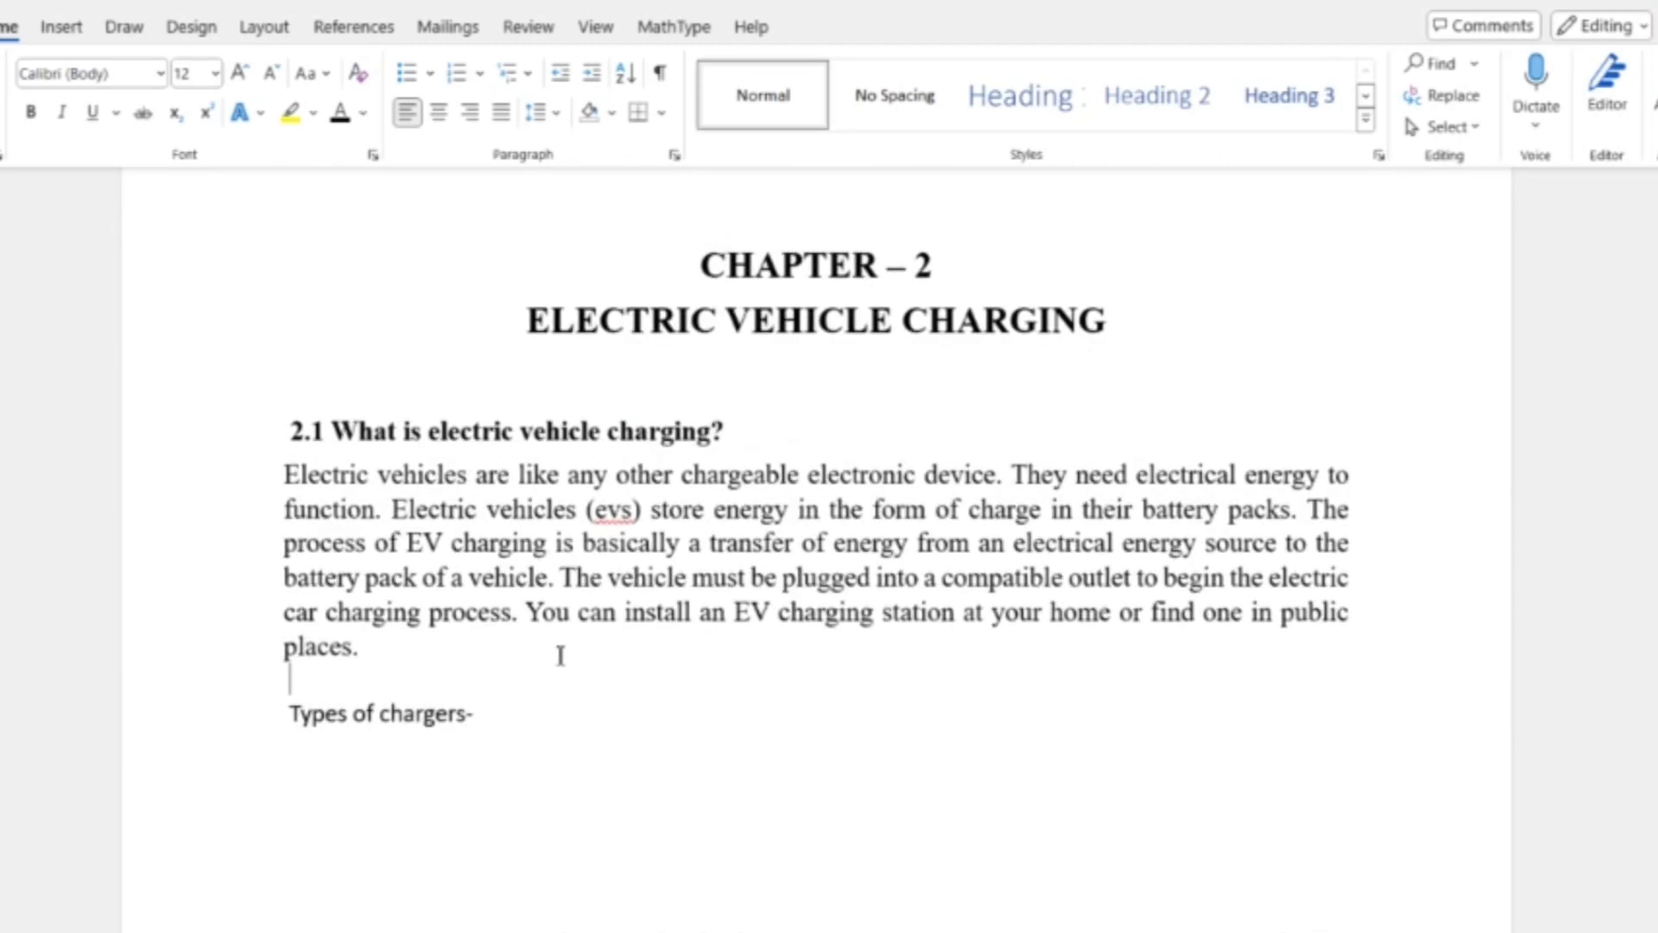
{"action": "left_click", "coordinate": [333, 458]}
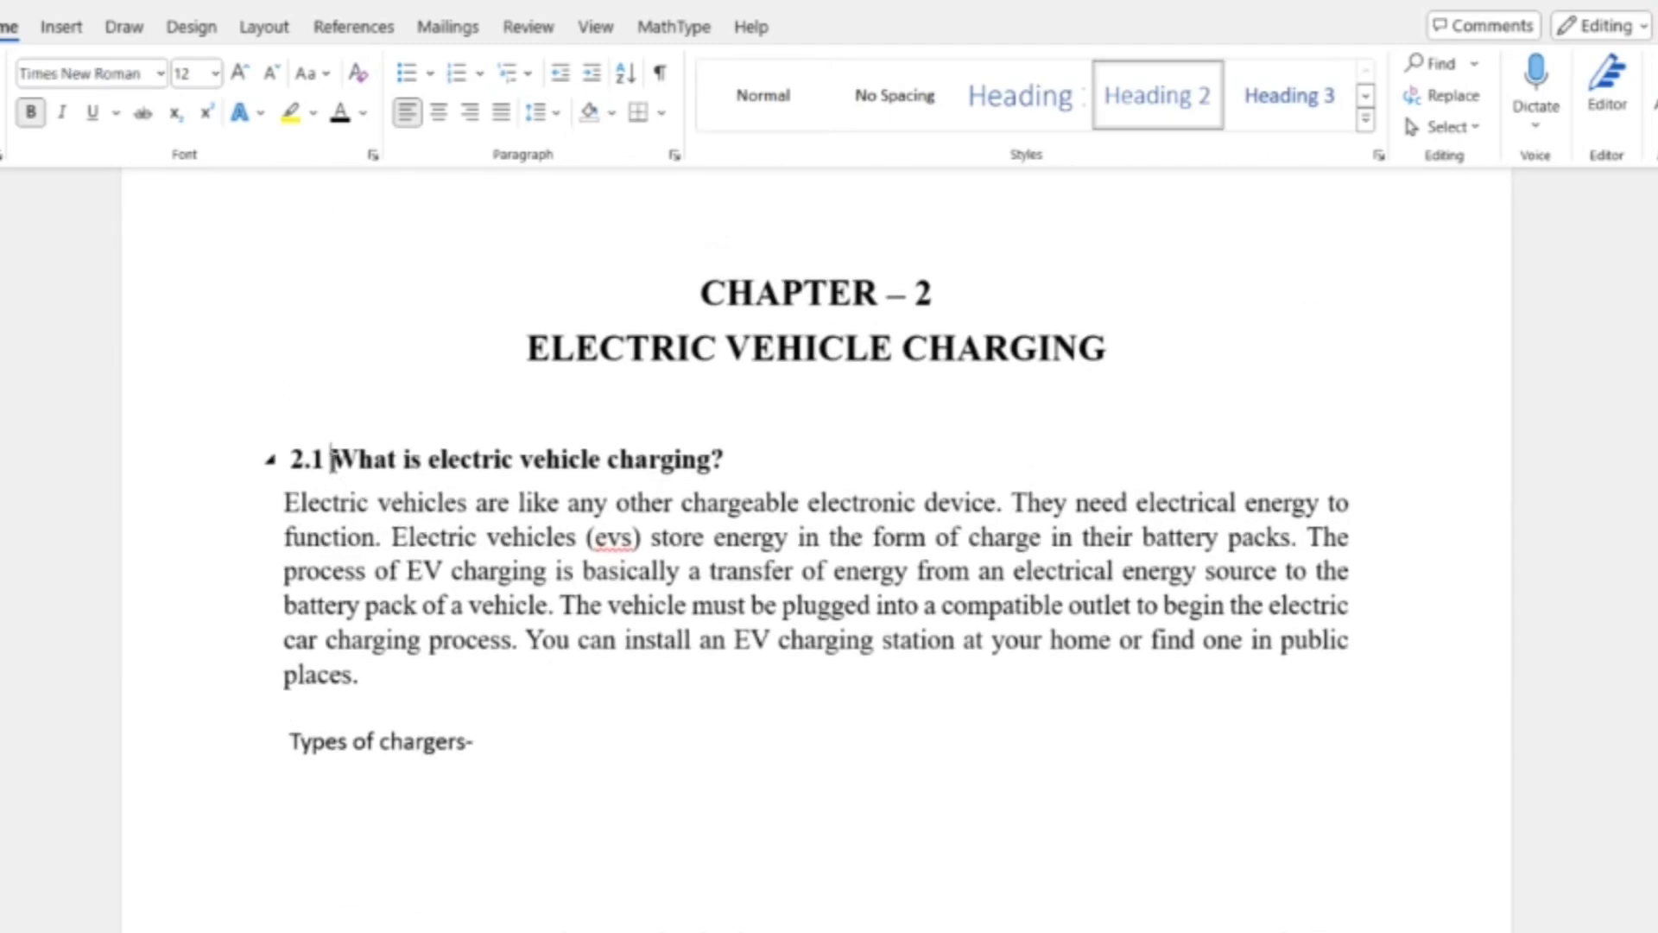
{"action": "scroll", "coordinate": [749, 545], "scroll_direction": "up", "scroll_amount": 3}
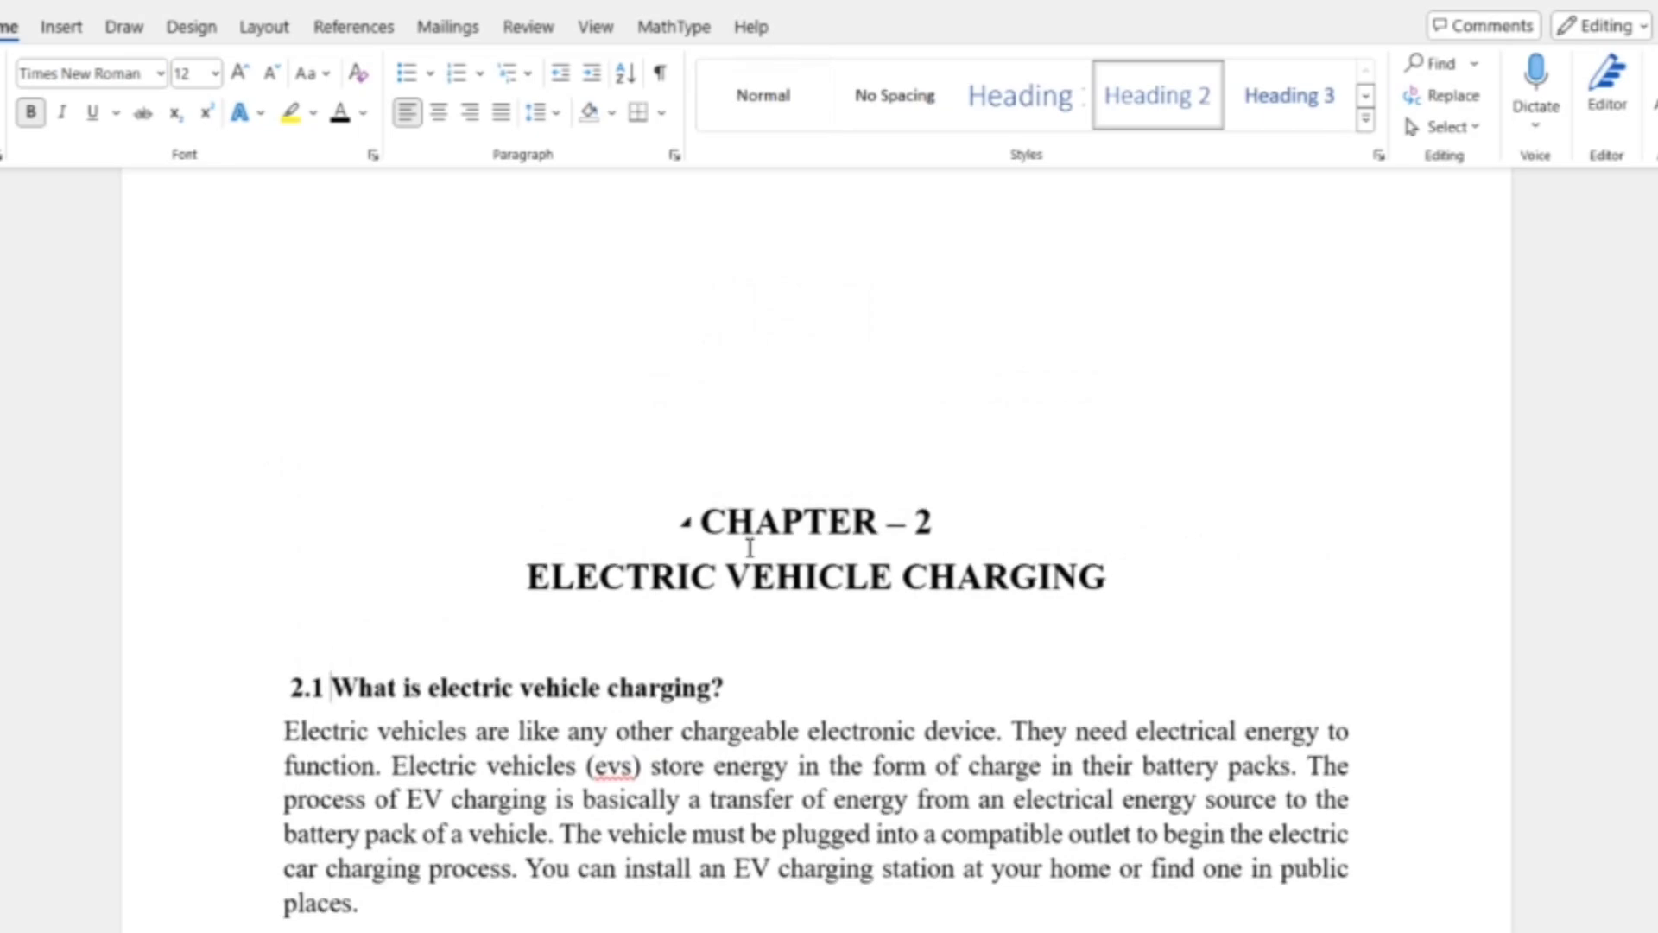
{"action": "scroll", "coordinate": [749, 545], "scroll_direction": "up", "scroll_amount": 20}
{"action": "scroll", "coordinate": [749, 551], "scroll_direction": "up", "scroll_amount": 20}
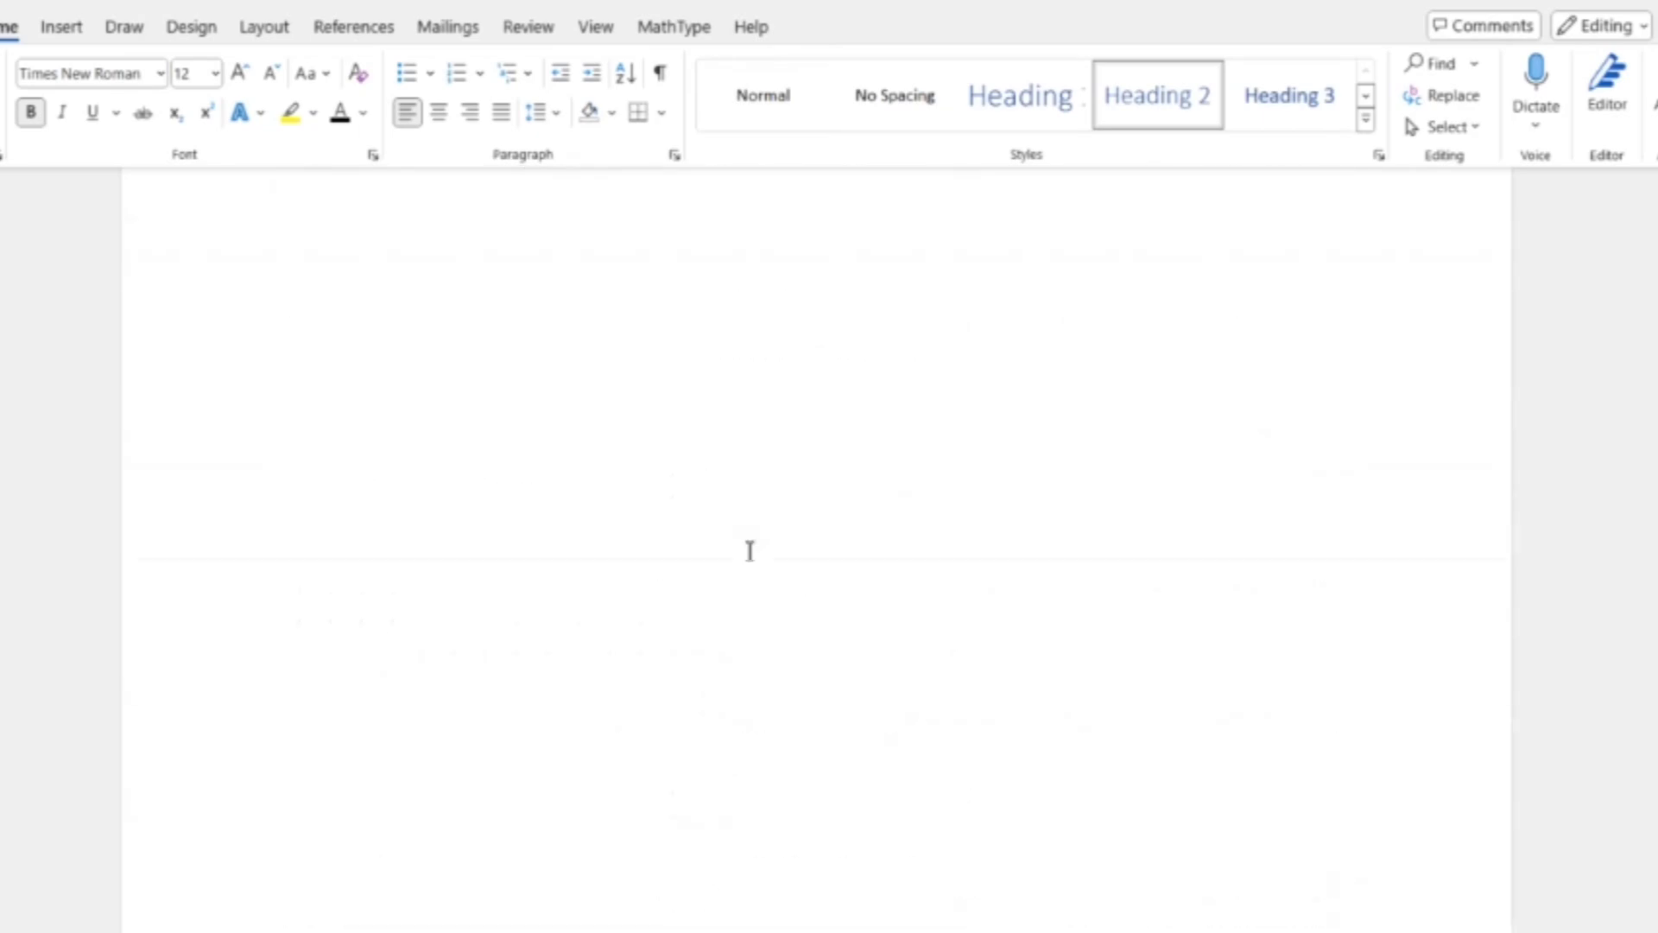
{"action": "scroll", "coordinate": [749, 551], "scroll_direction": "up", "scroll_amount": 12}
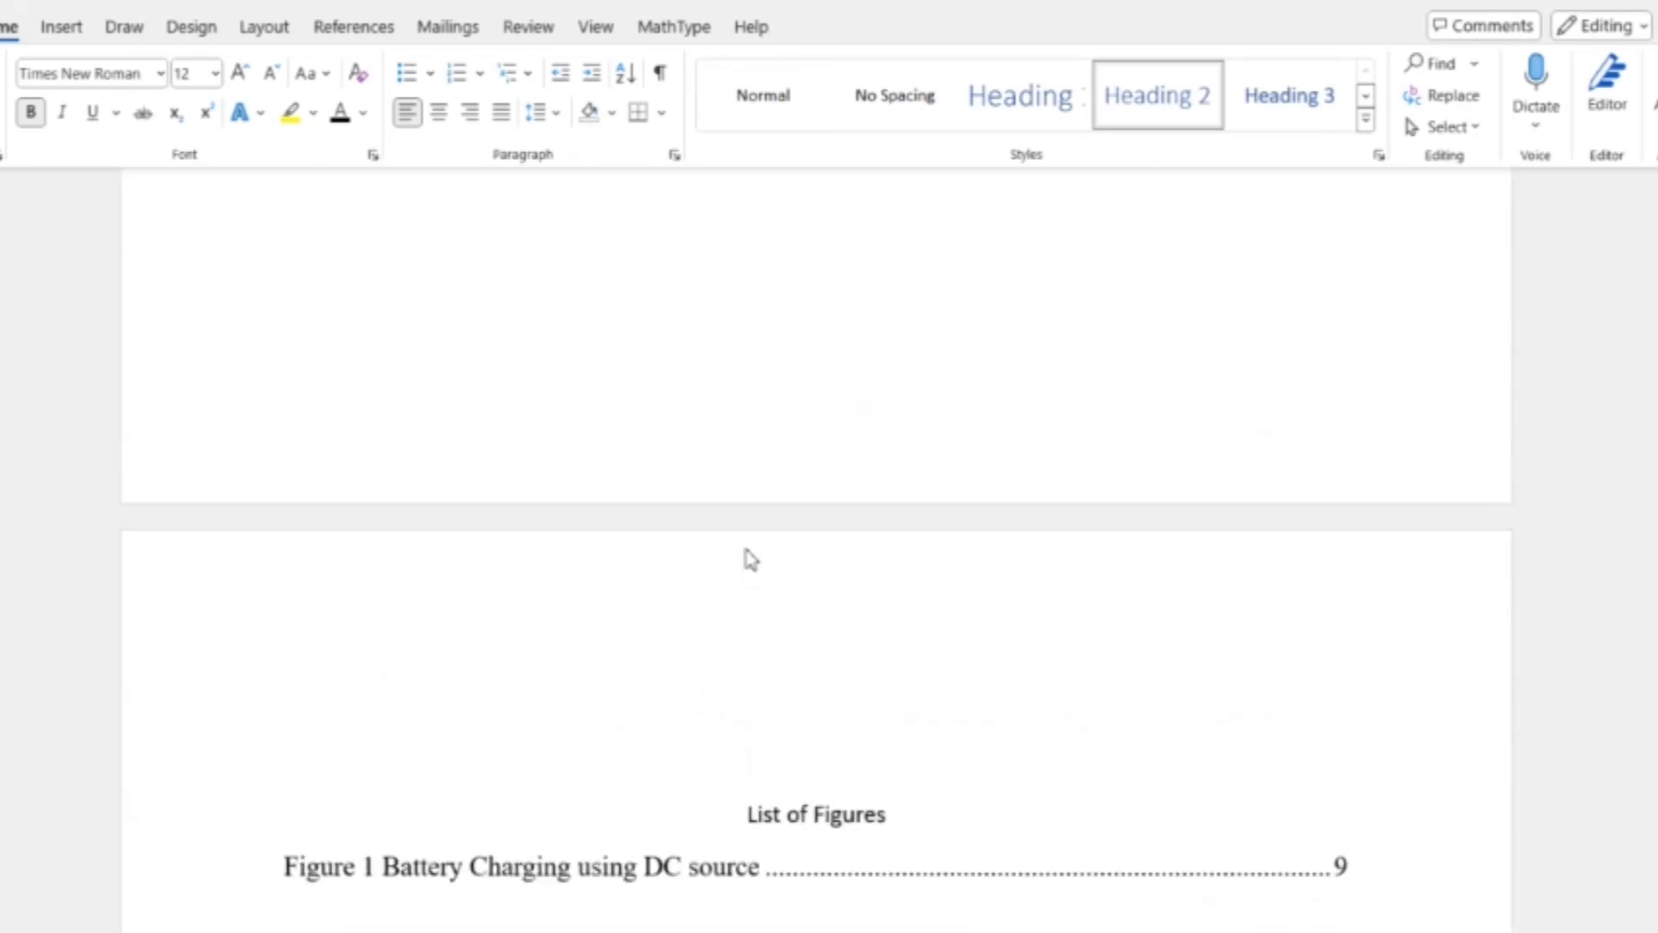
{"action": "scroll", "coordinate": [744, 563], "scroll_direction": "up", "scroll_amount": 4}
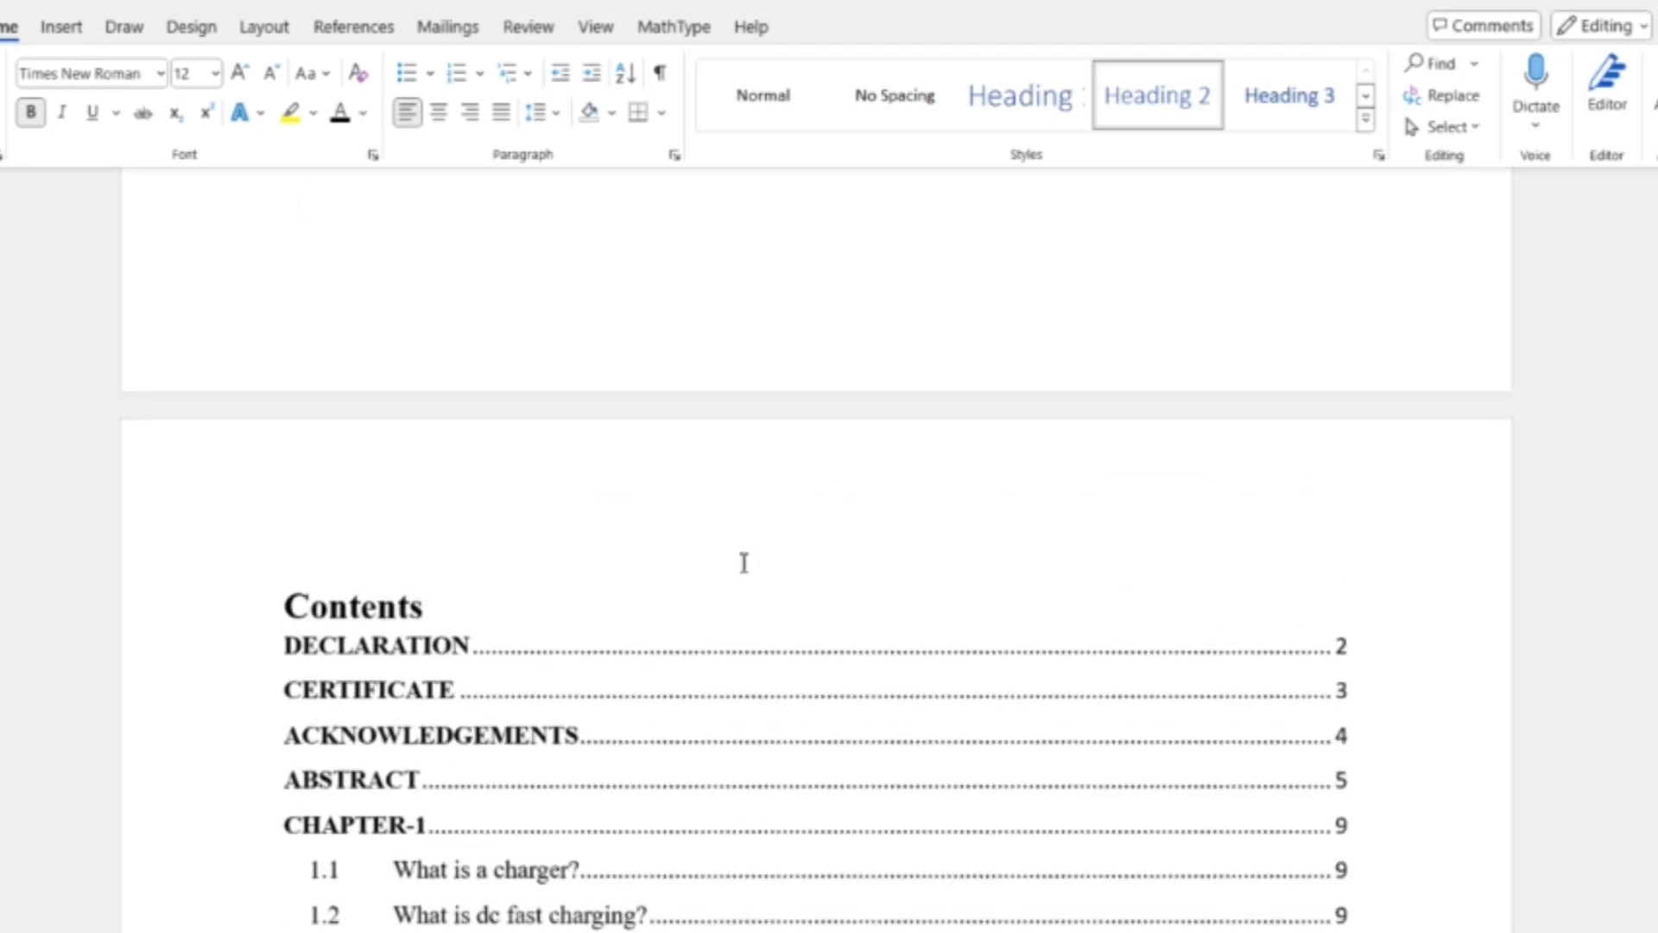
{"action": "left_click", "coordinate": [700, 651]}
{"action": "scroll", "coordinate": [683, 631], "scroll_direction": "down", "scroll_amount": 3}
{"action": "left_click", "coordinate": [627, 592]}
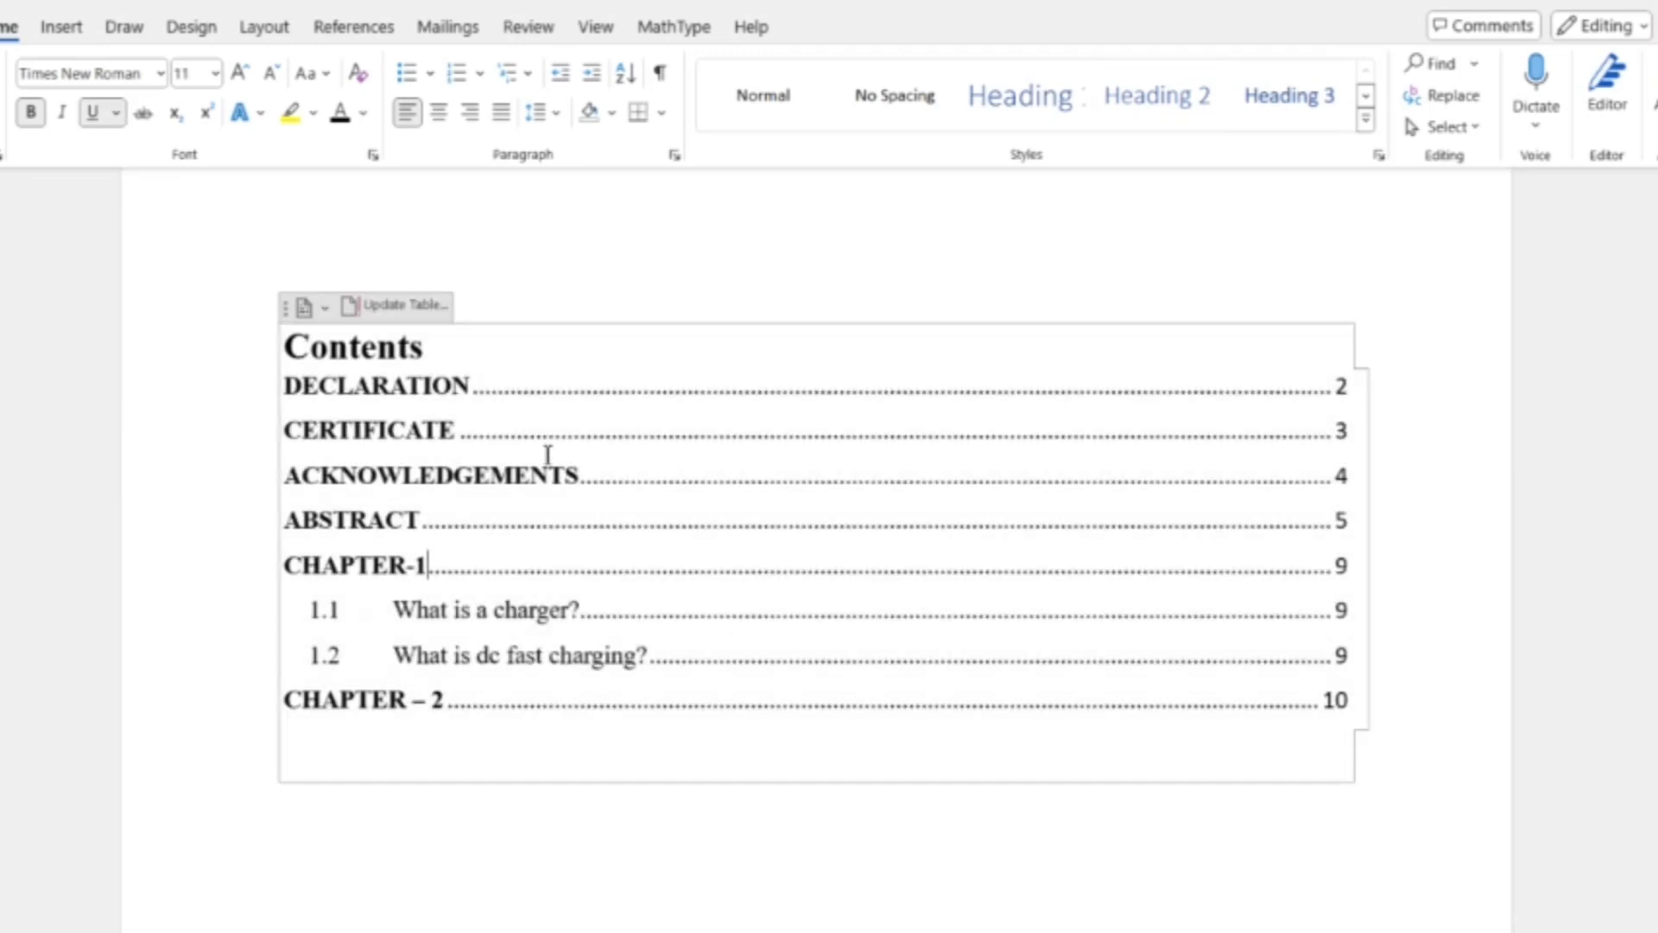
{"action": "left_click", "coordinate": [400, 315]}
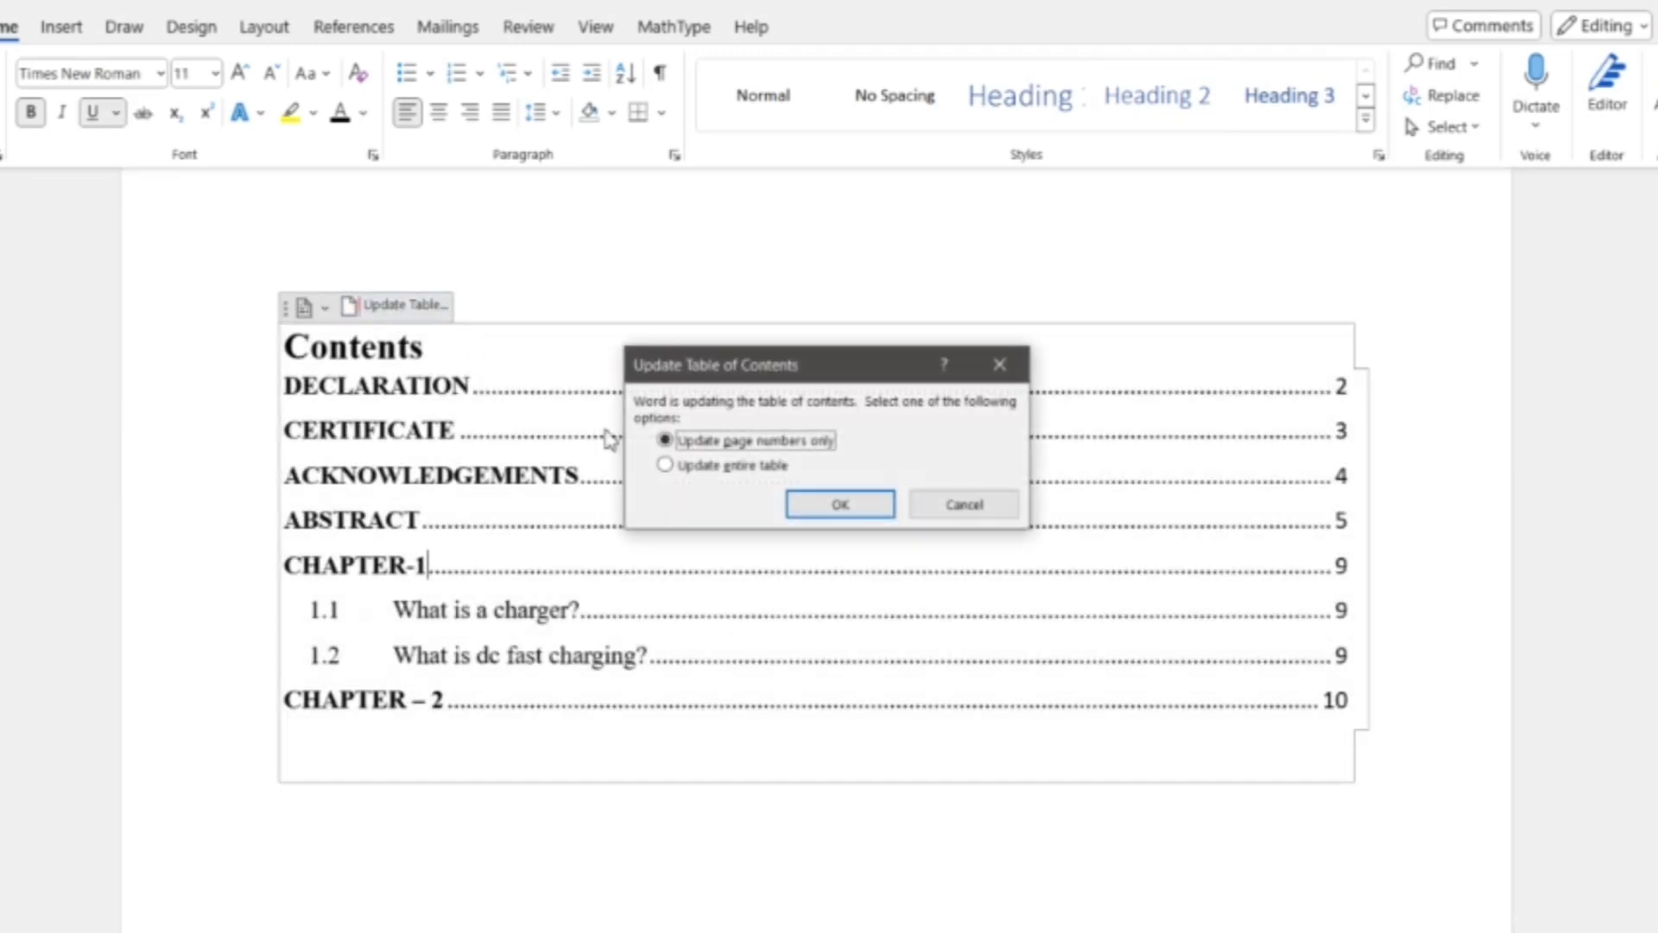
{"action": "left_click", "coordinate": [664, 467]}
{"action": "left_click", "coordinate": [821, 507]}
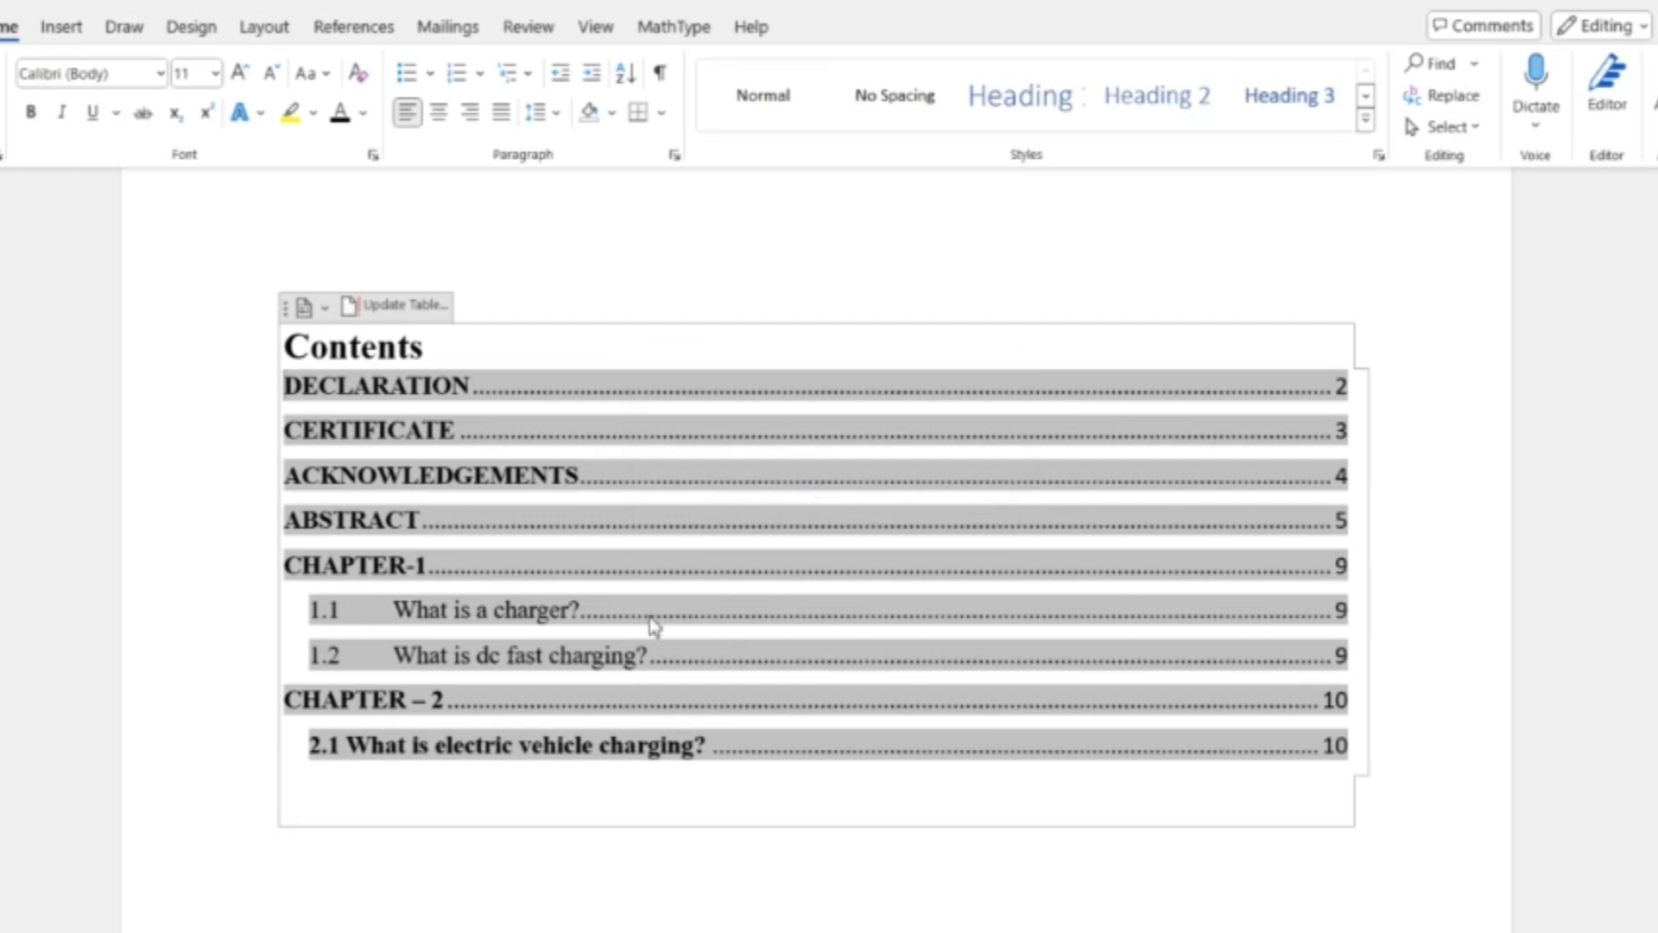
{"action": "left_click", "coordinate": [427, 747]}
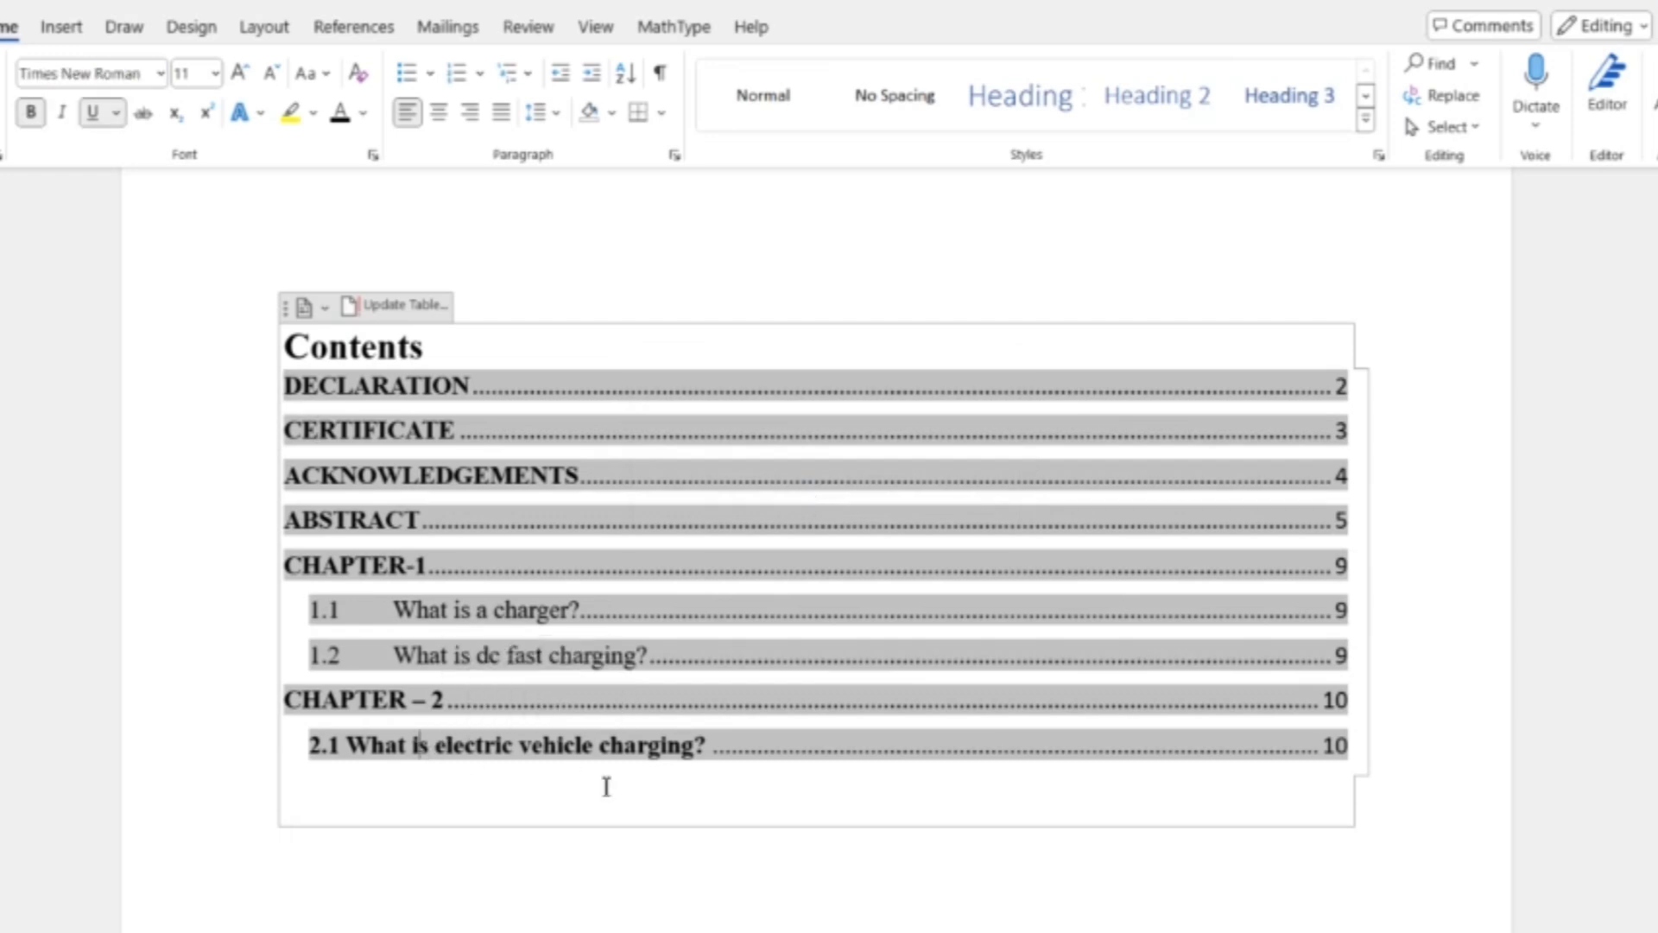
{"action": "scroll", "coordinate": [606, 786], "scroll_direction": "down", "scroll_amount": 10}
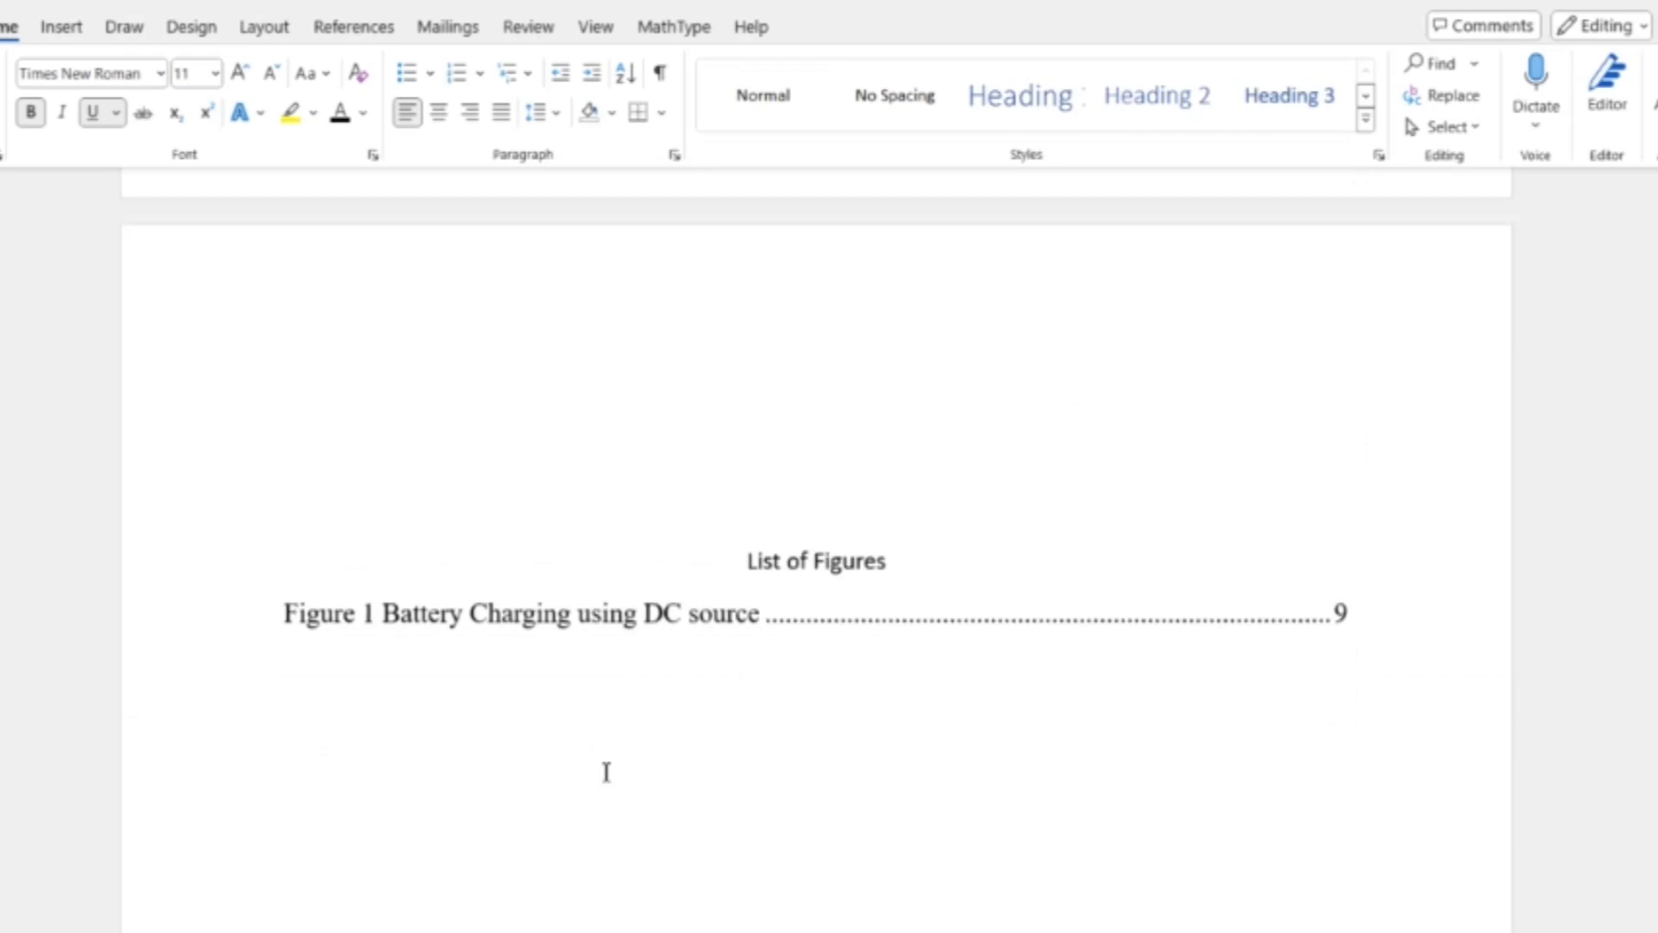
Step: Look through the report from the List of Figures page to Chapter 3 and back to check its lists, chapter titles and figure
{"action": "scroll", "coordinate": [606, 771], "scroll_direction": "down", "scroll_amount": 20}
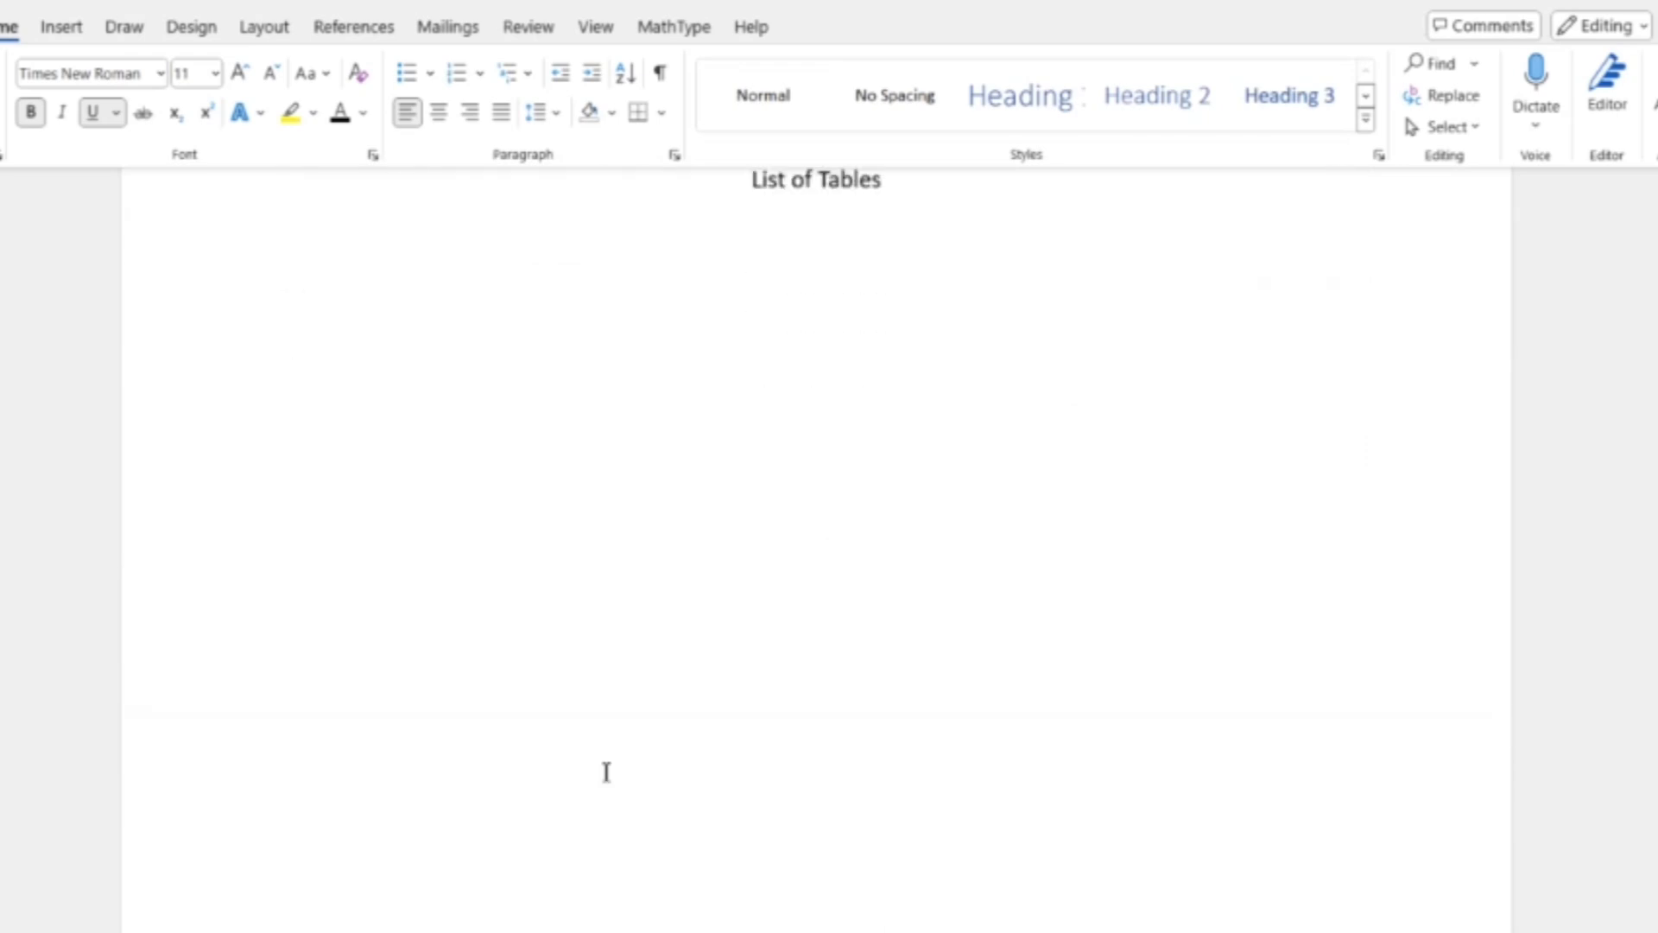
{"action": "scroll", "coordinate": [607, 771], "scroll_direction": "down", "scroll_amount": 20}
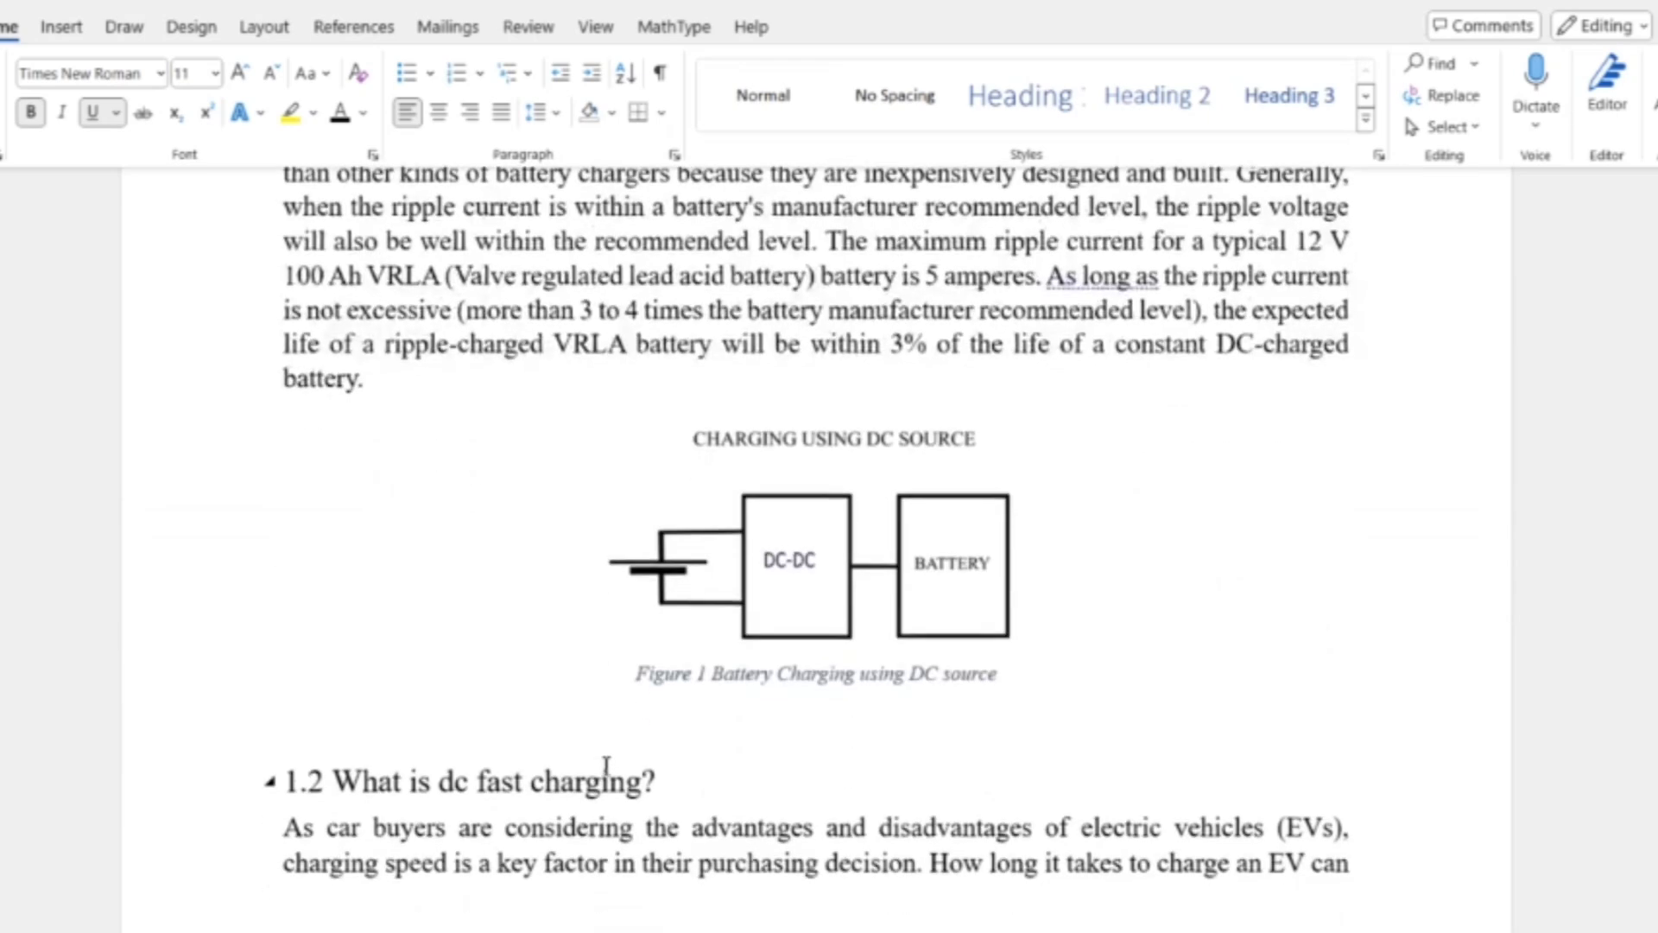
{"action": "scroll", "coordinate": [606, 764], "scroll_direction": "down", "scroll_amount": 20}
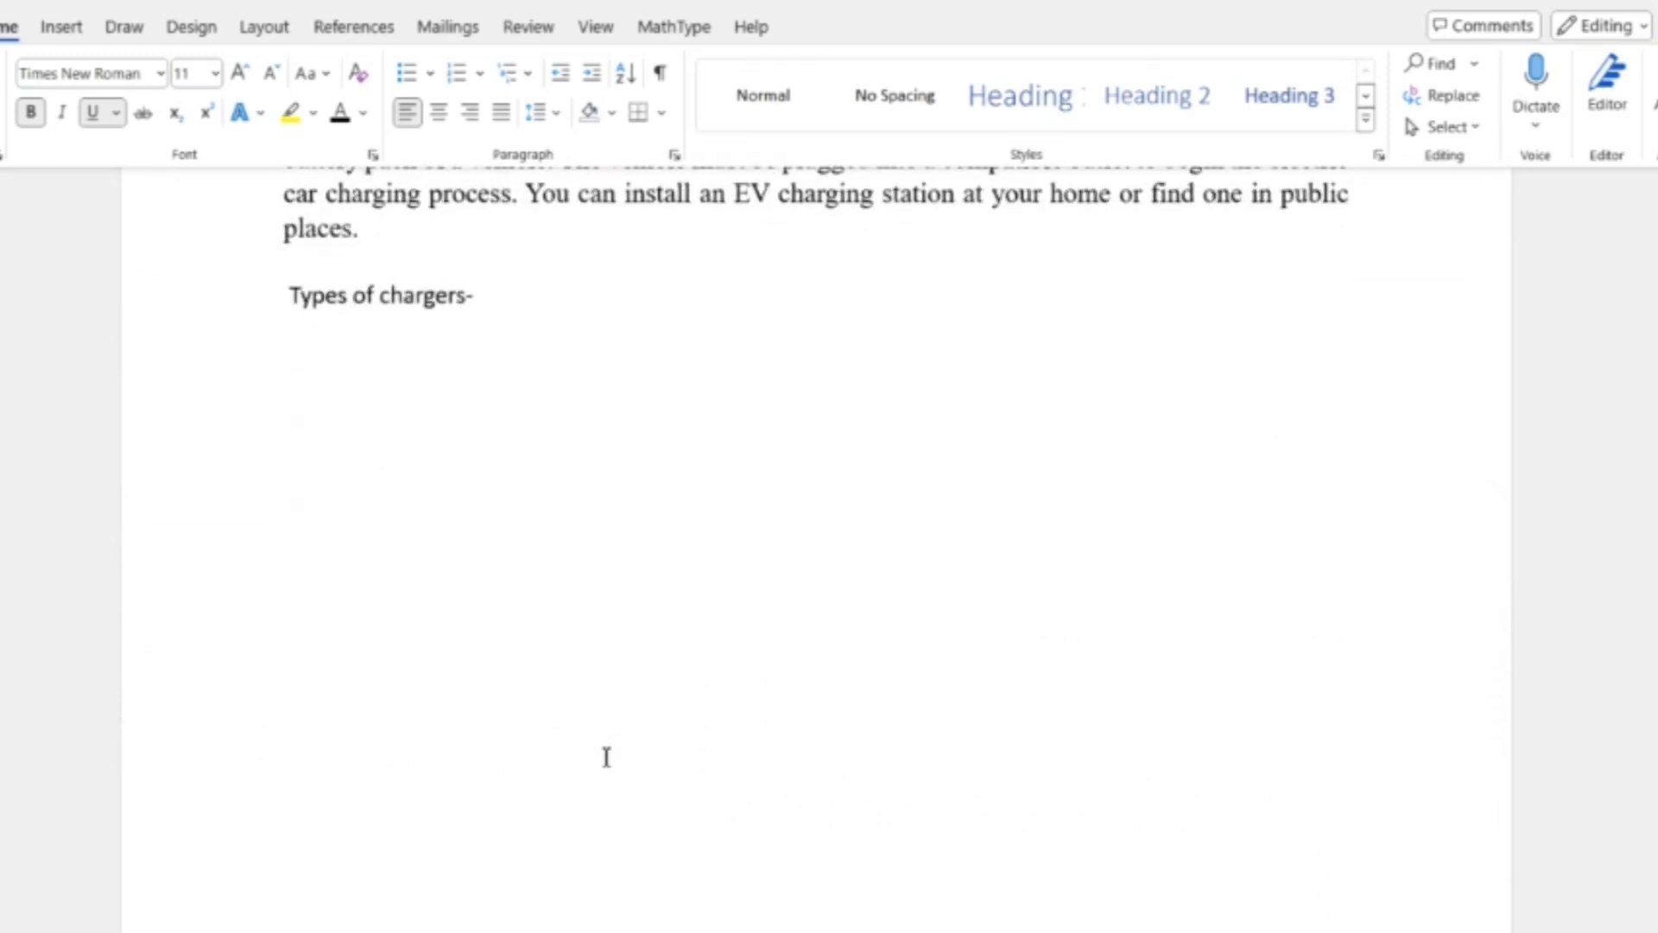
{"action": "scroll", "coordinate": [606, 757], "scroll_direction": "down", "scroll_amount": 20}
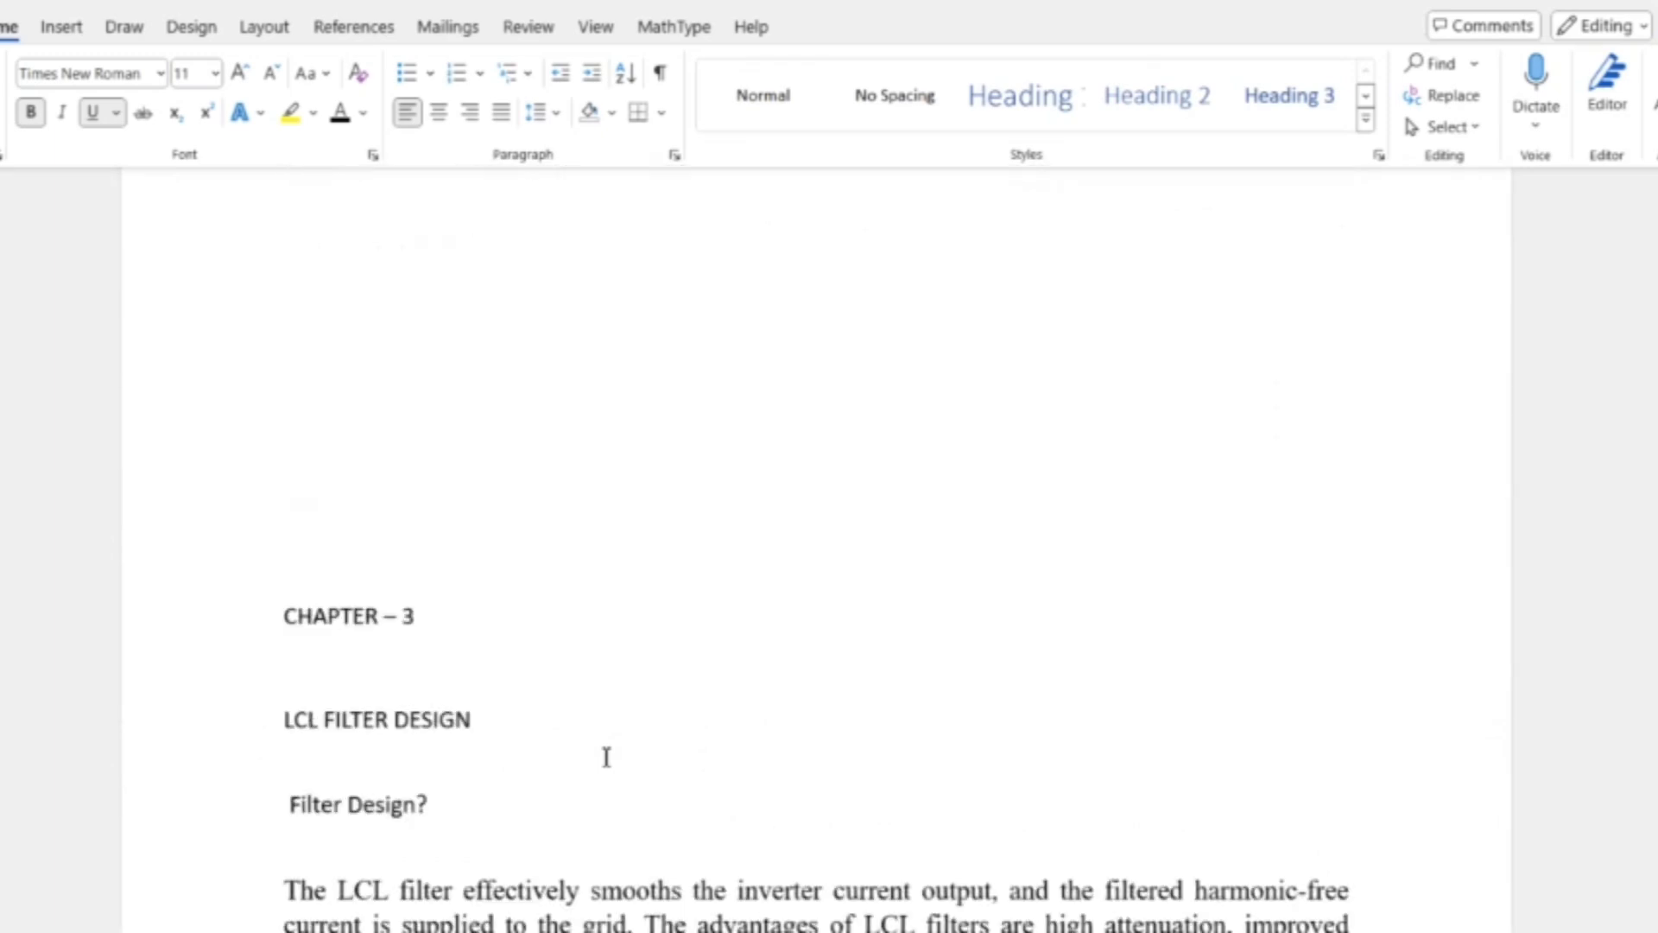
{"action": "scroll", "coordinate": [606, 758], "scroll_direction": "down", "scroll_amount": 1}
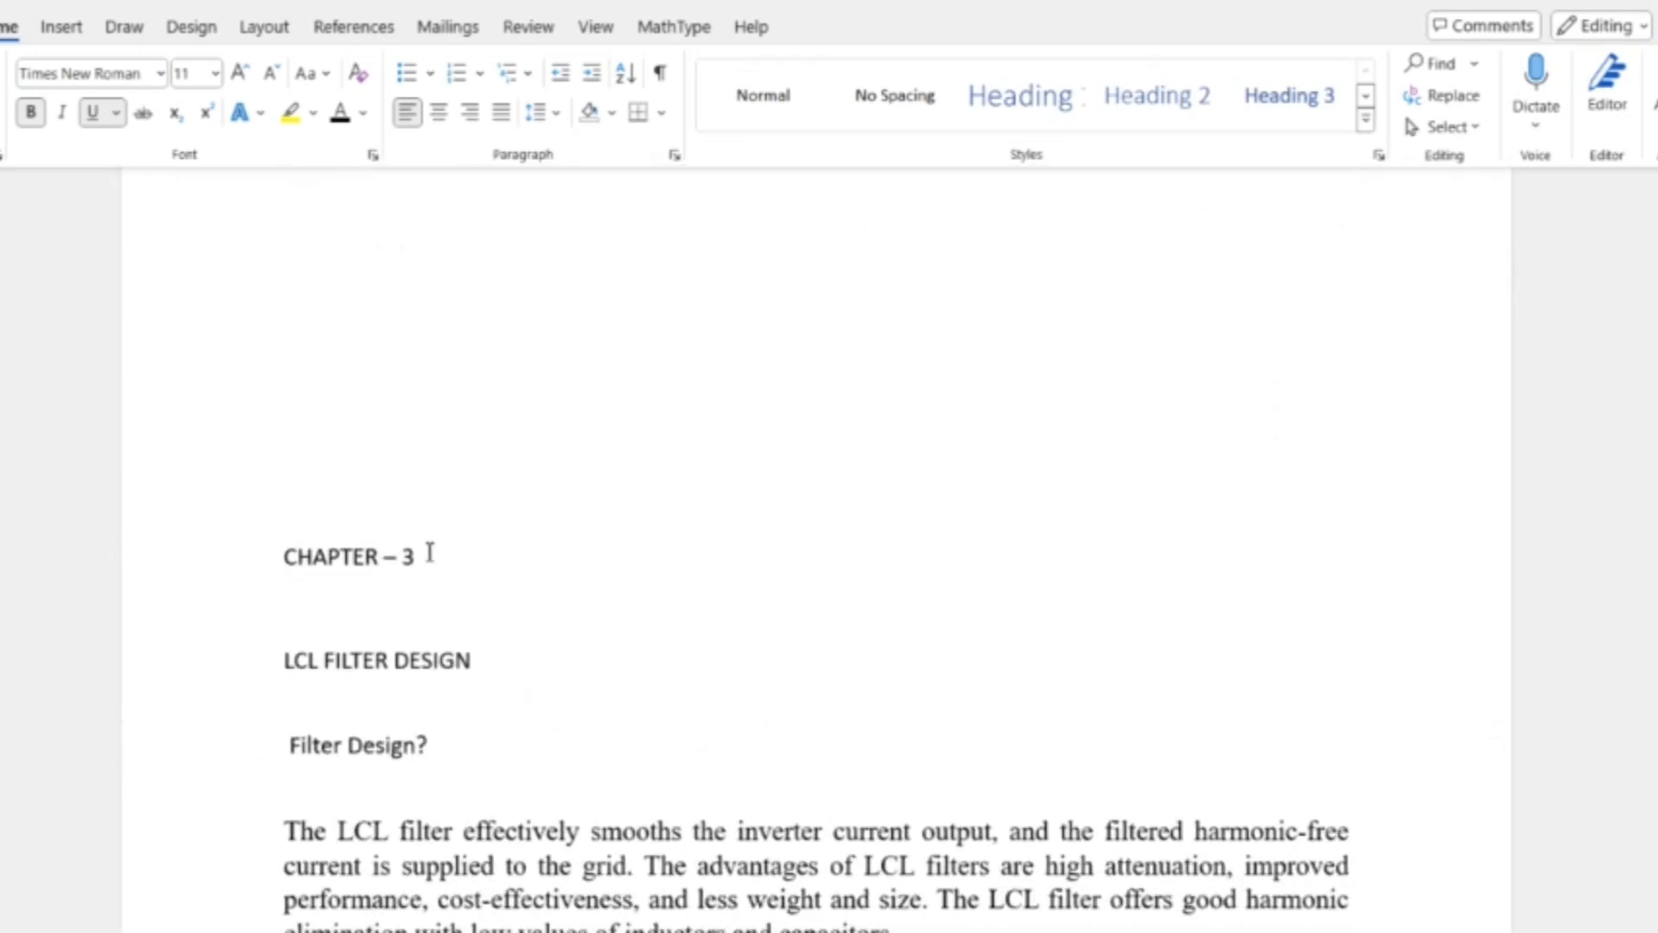
{"action": "scroll", "coordinate": [488, 631], "scroll_direction": "down", "scroll_amount": 5}
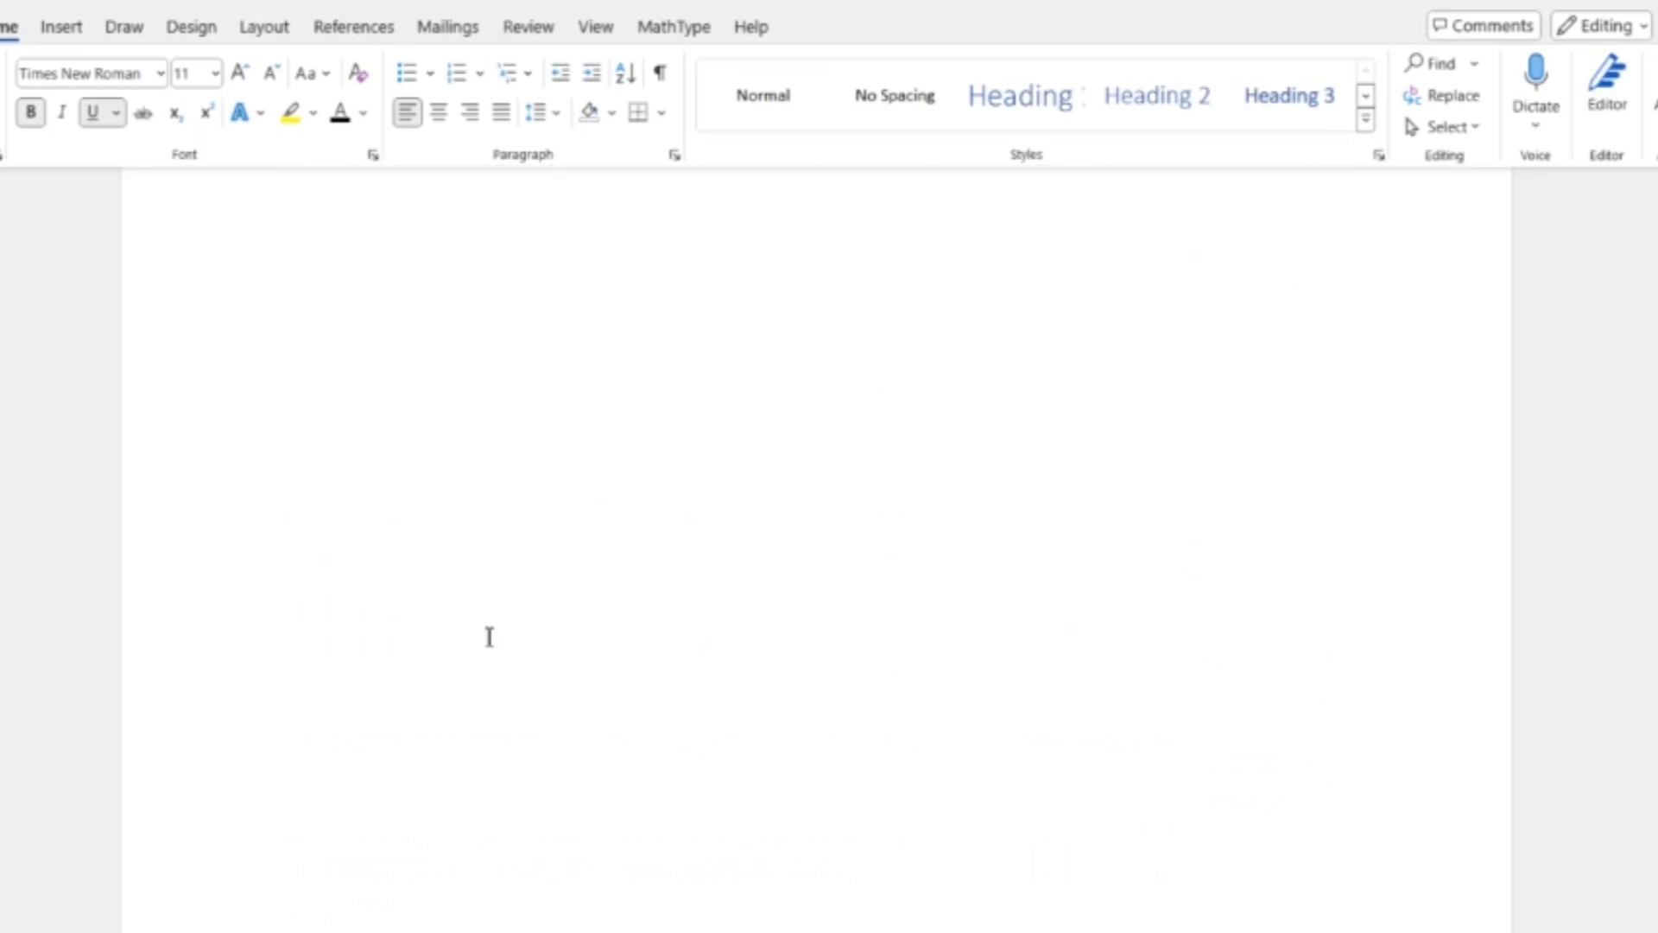
{"action": "scroll", "coordinate": [488, 637], "scroll_direction": "up", "scroll_amount": 20}
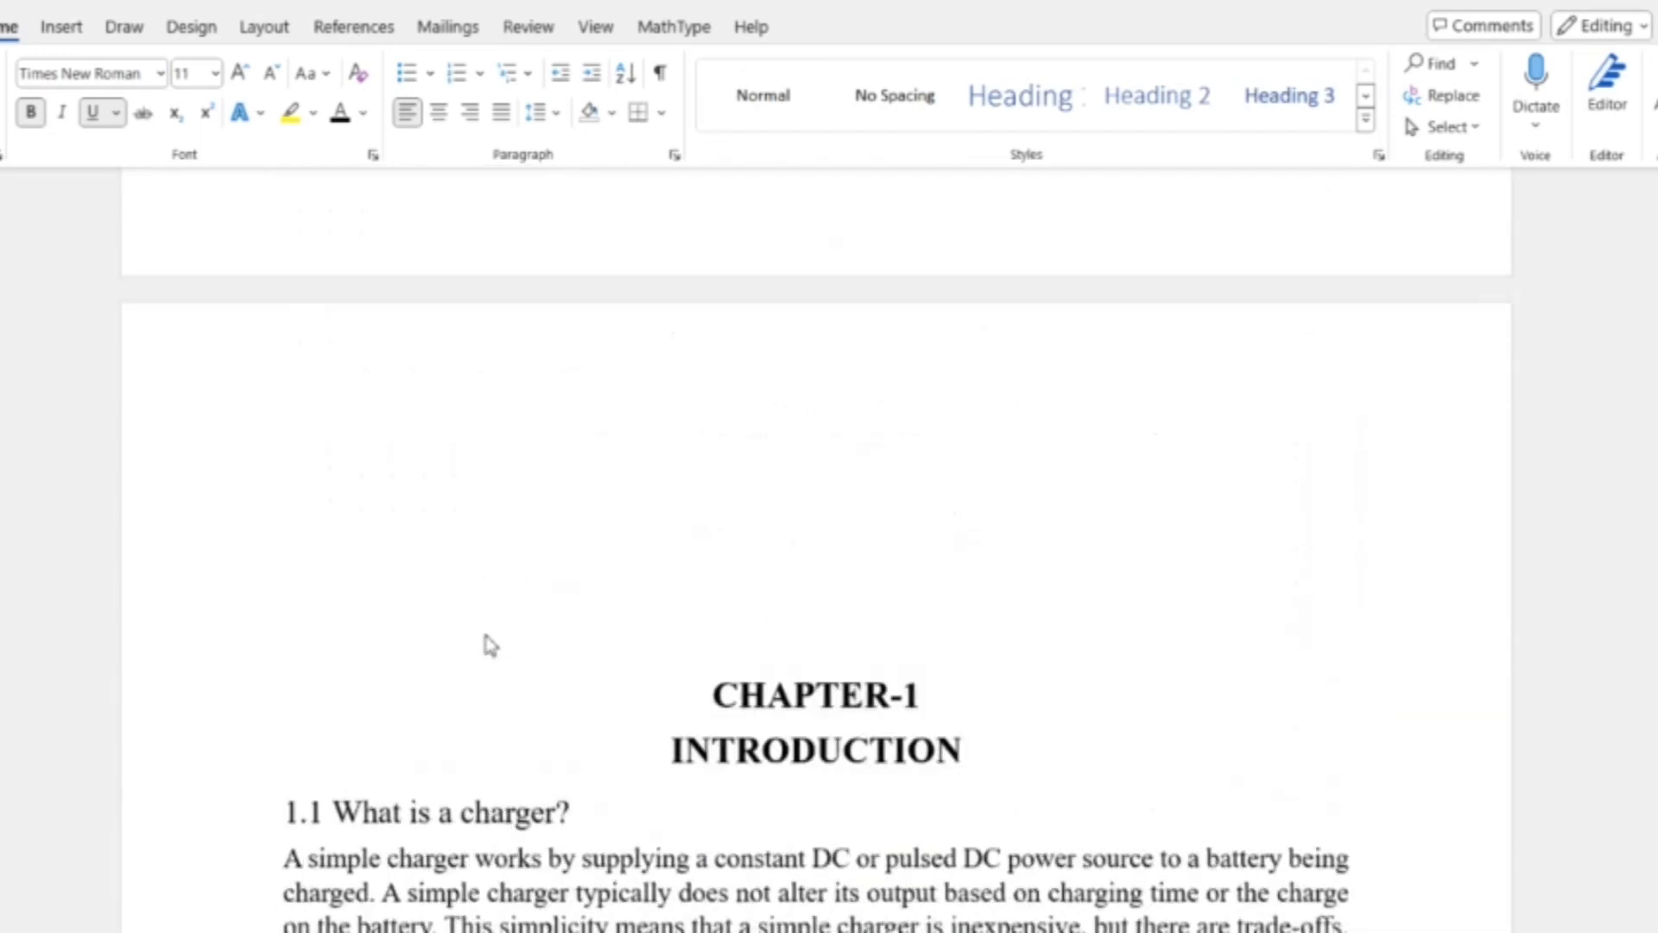
{"action": "scroll", "coordinate": [489, 637], "scroll_direction": "up", "scroll_amount": 20}
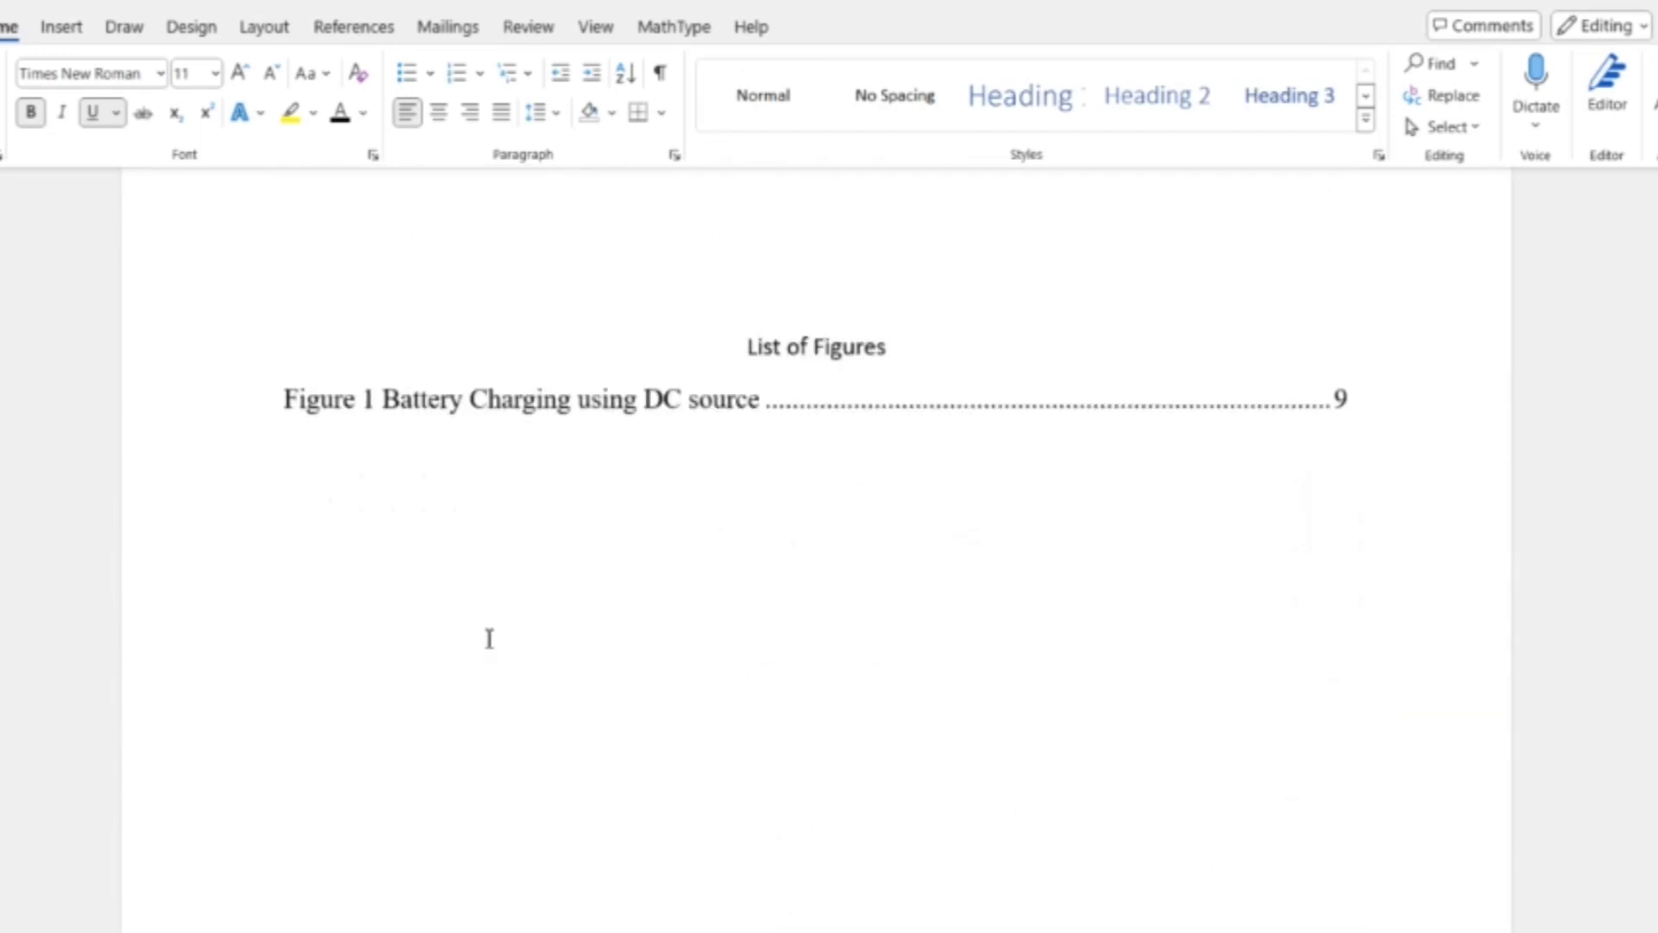
{"action": "scroll", "coordinate": [563, 680], "scroll_direction": "down", "scroll_amount": 4}
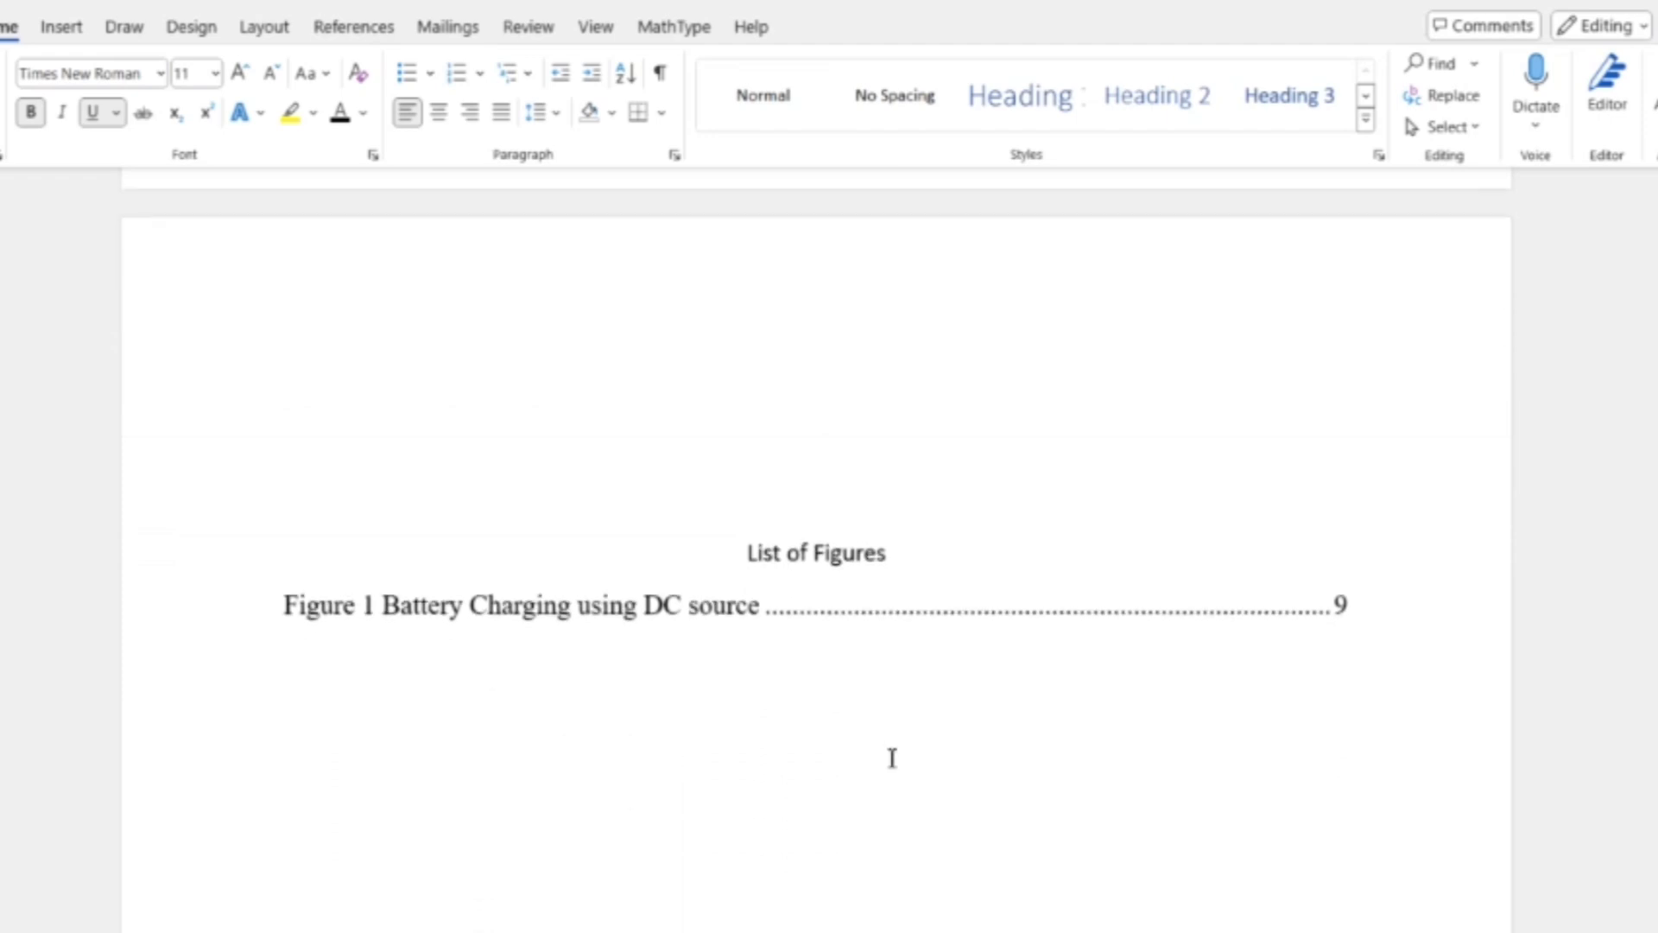
Step: Left-align the "List of Figures" title and move it to the start of its own page, without blank lines above it
{"action": "left_click", "coordinate": [751, 554]}
{"action": "key", "text": "ctrl+l"}
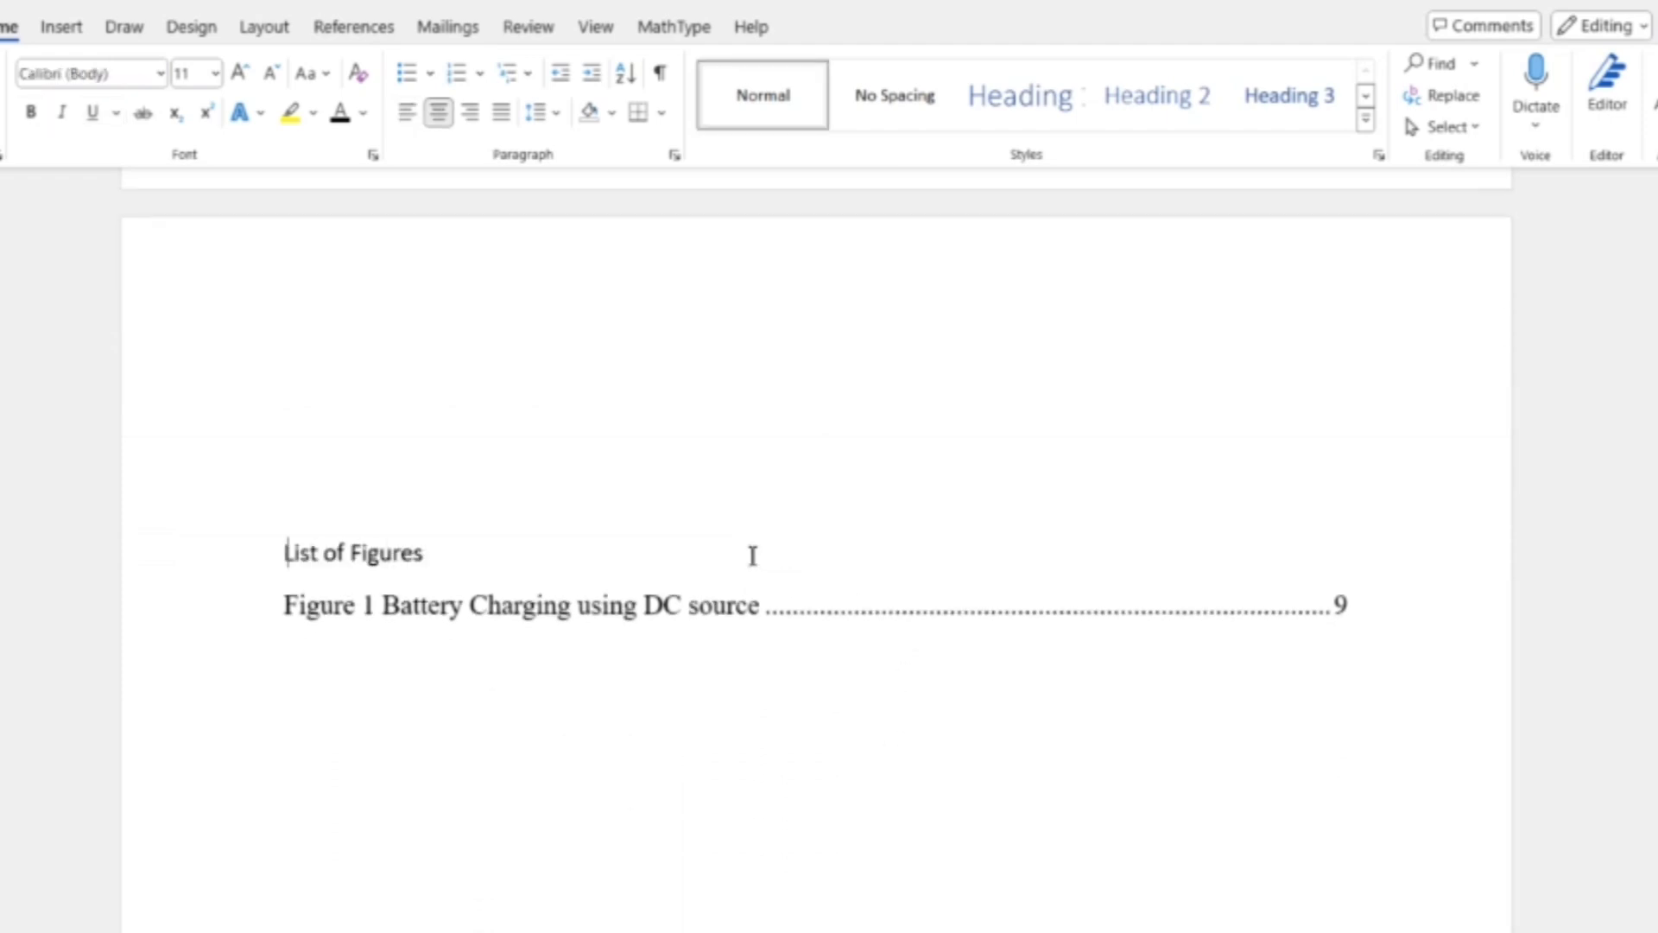
{"action": "key", "text": "BackSpace"}
{"action": "key", "text": "BackSpace"}
{"action": "key", "text": "ctrl+Return"}
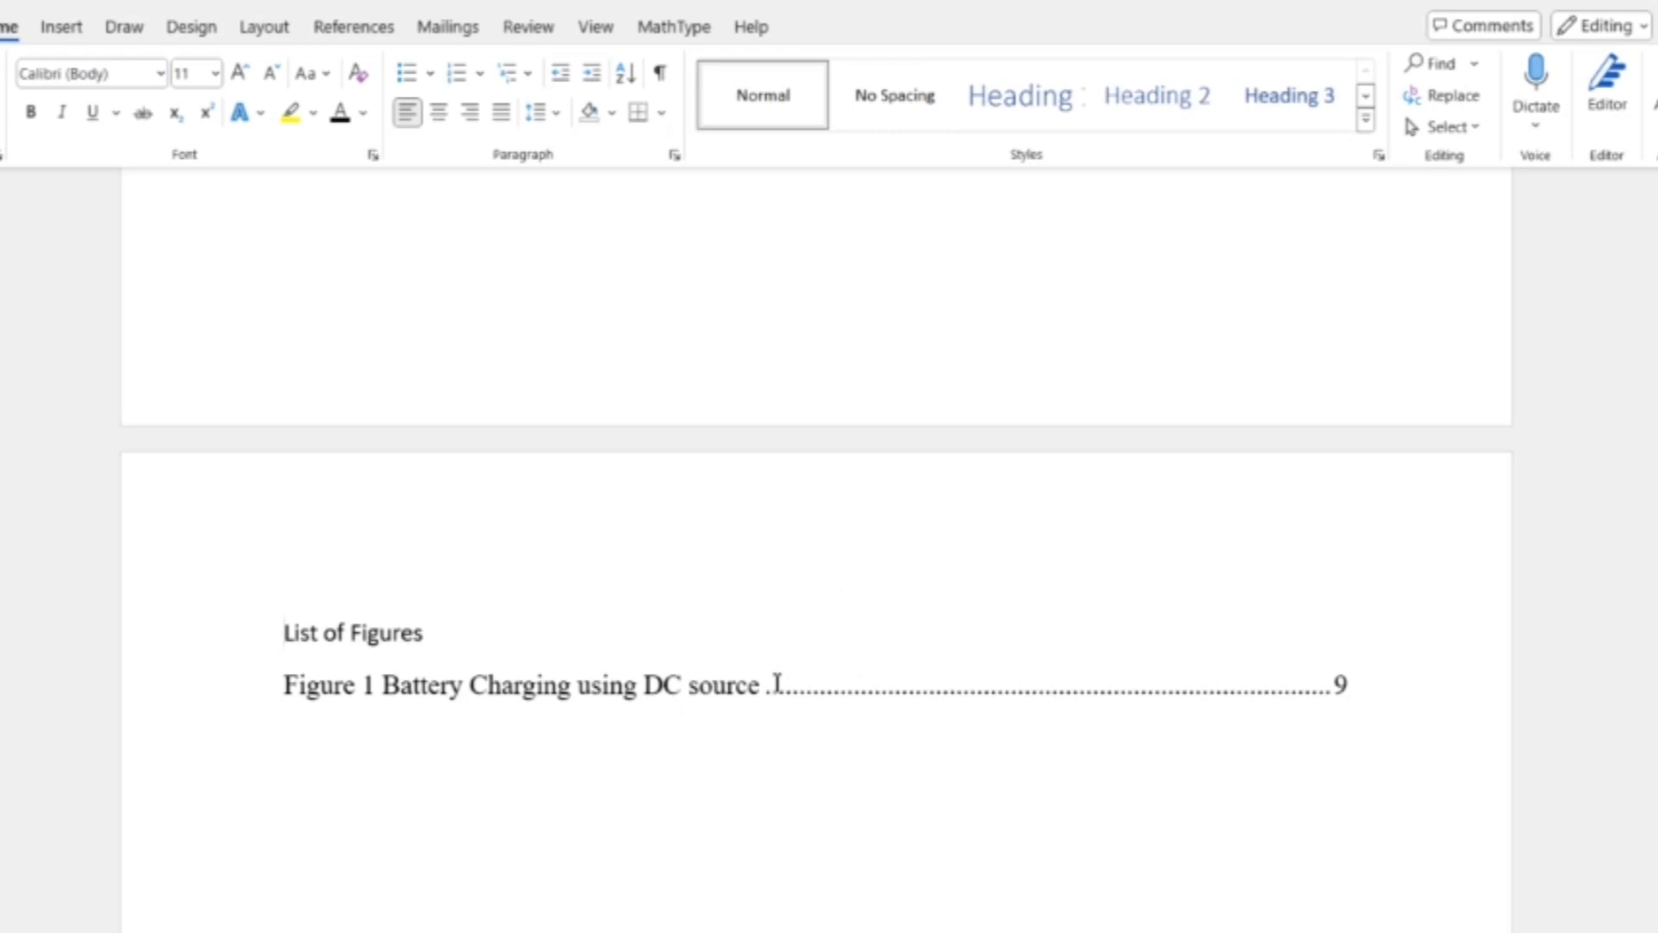
Step: Delete the existing table of figures and the "List of Figures" title above it
{"action": "left_click", "coordinate": [764, 684]}
{"action": "left_click_drag", "start_coordinate": [342, 689], "coordinate": [1215, 636]}
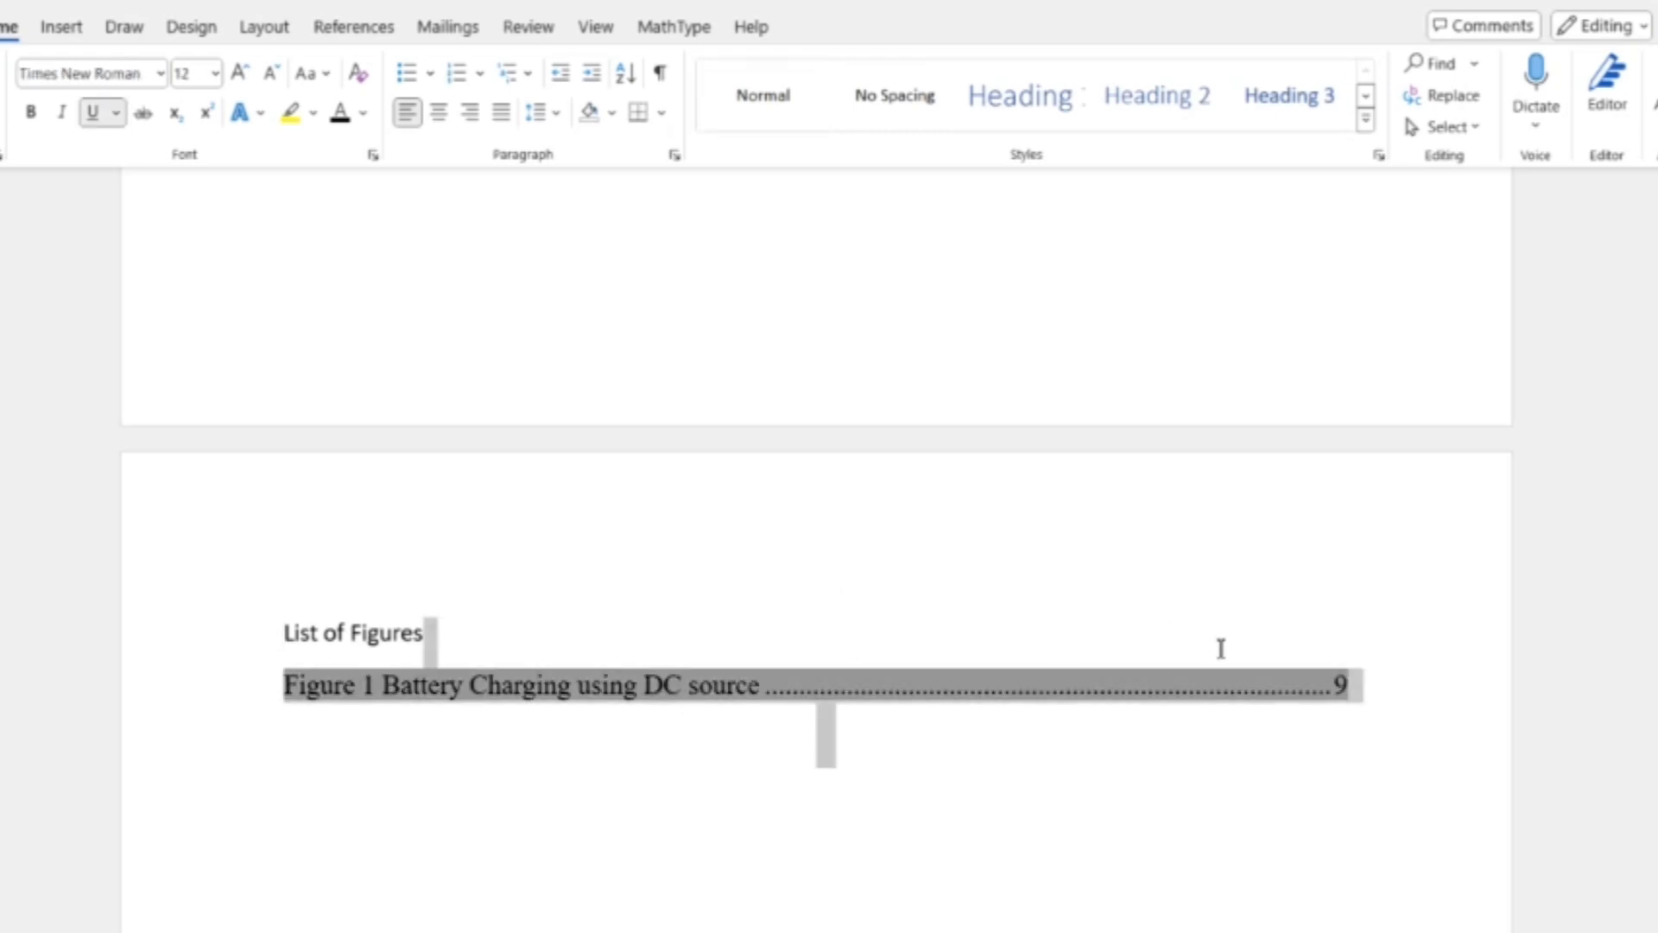
{"action": "key", "text": "Delete"}
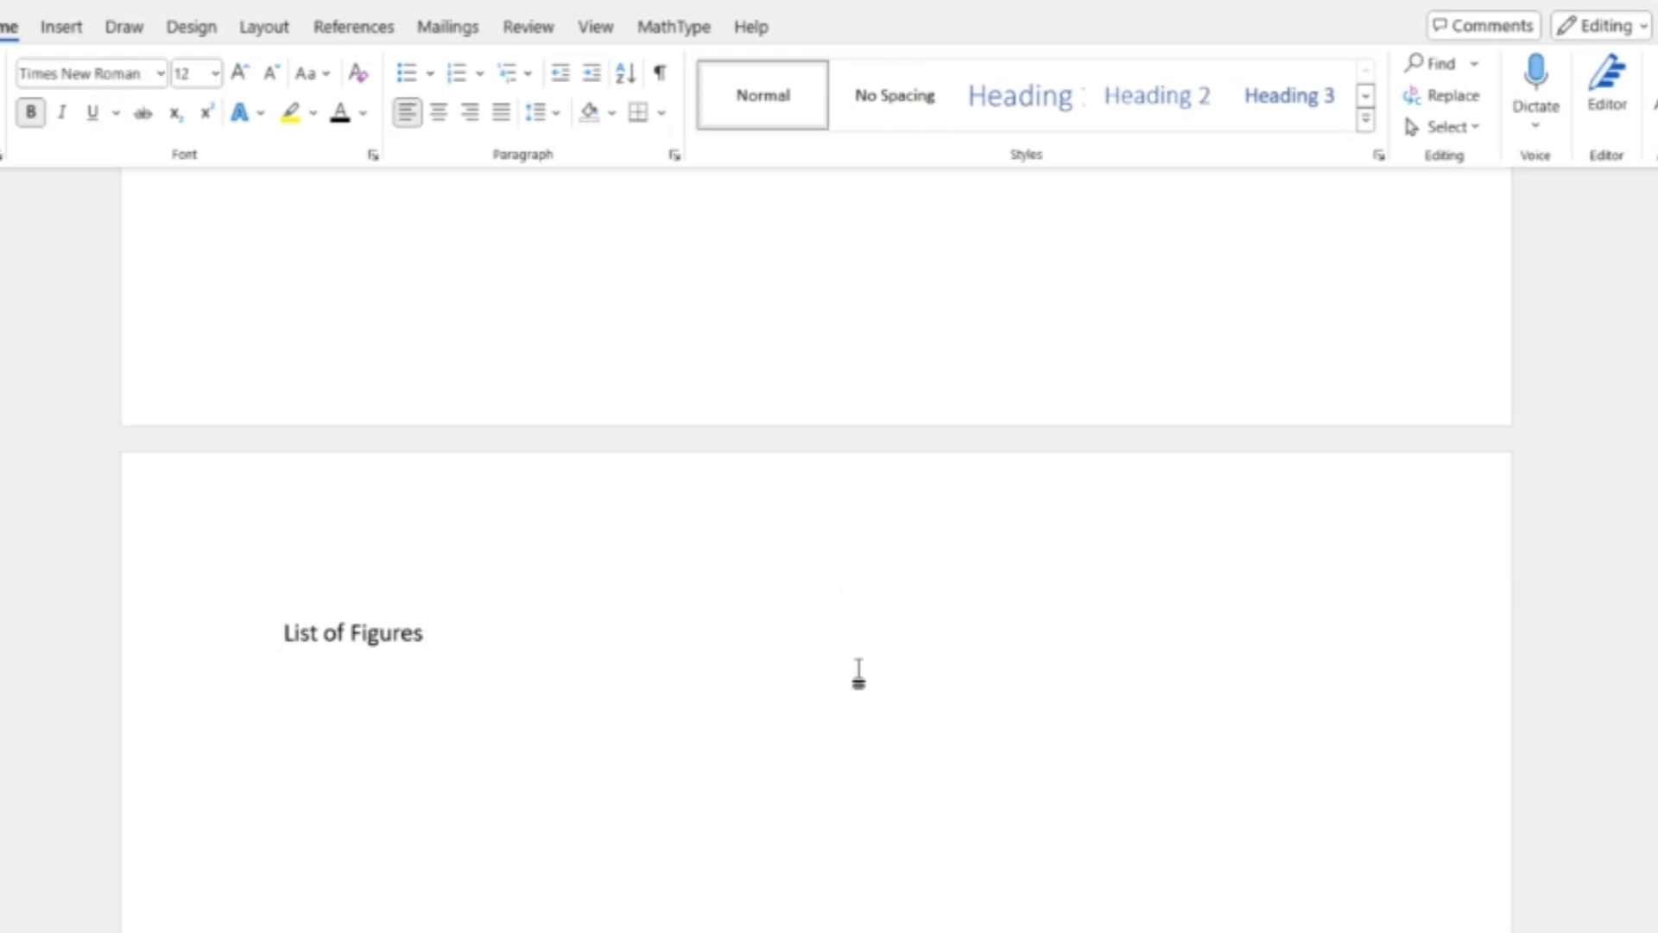
{"action": "left_click_drag", "start_coordinate": [462, 627], "coordinate": [225, 648]}
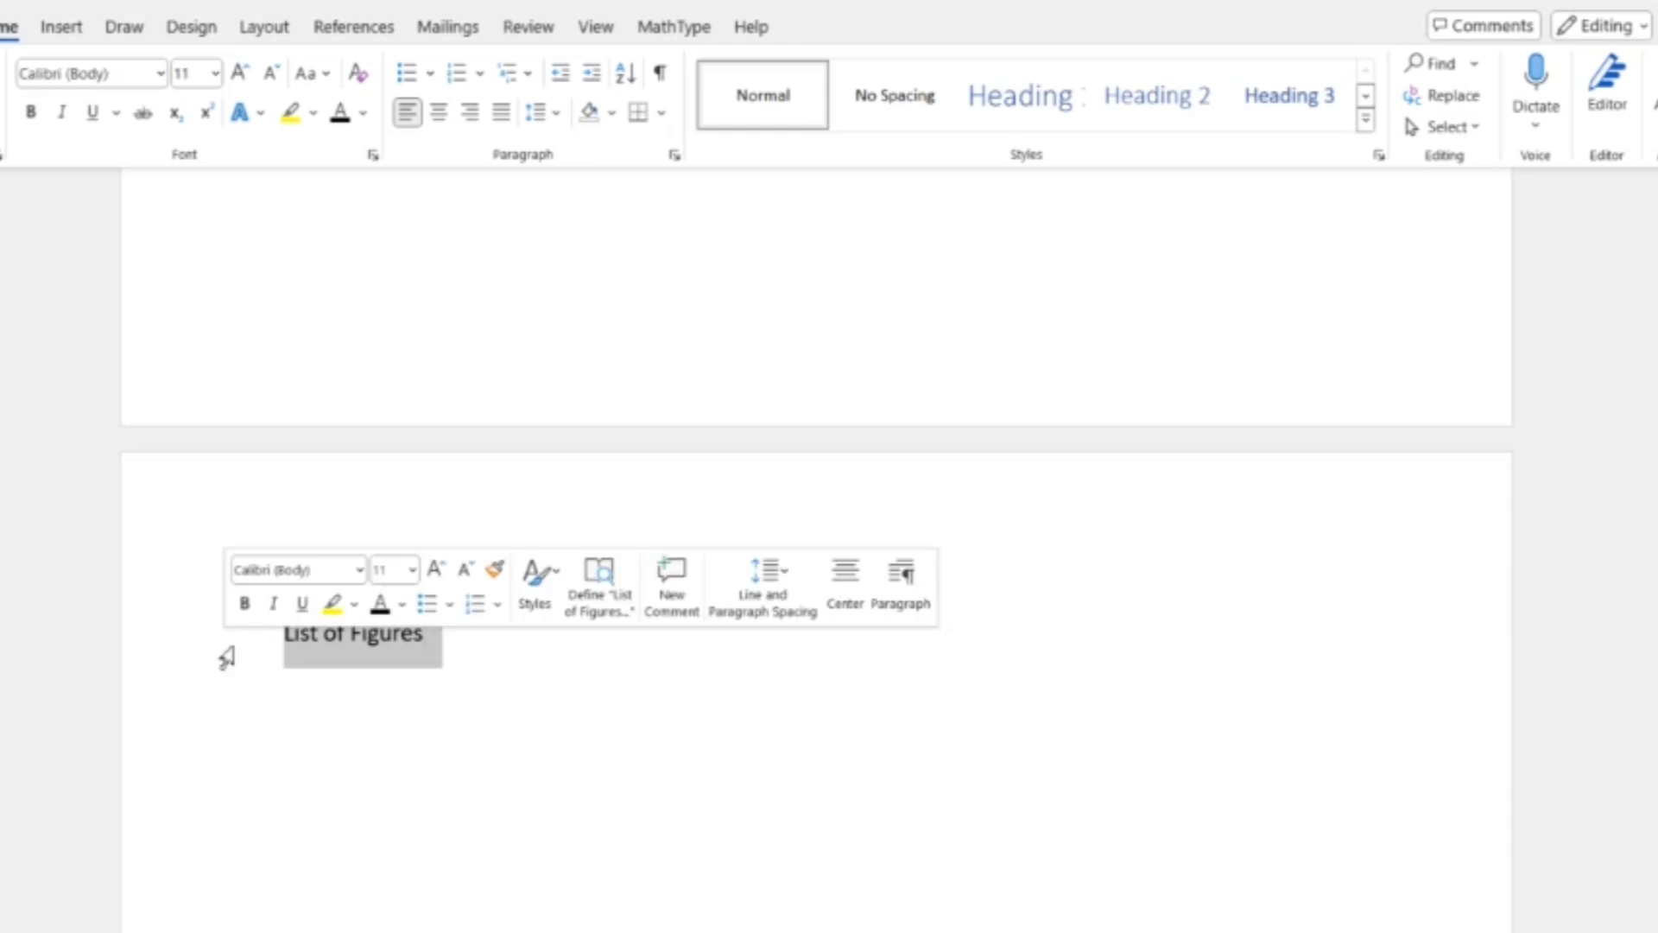
{"action": "key", "text": "Delete"}
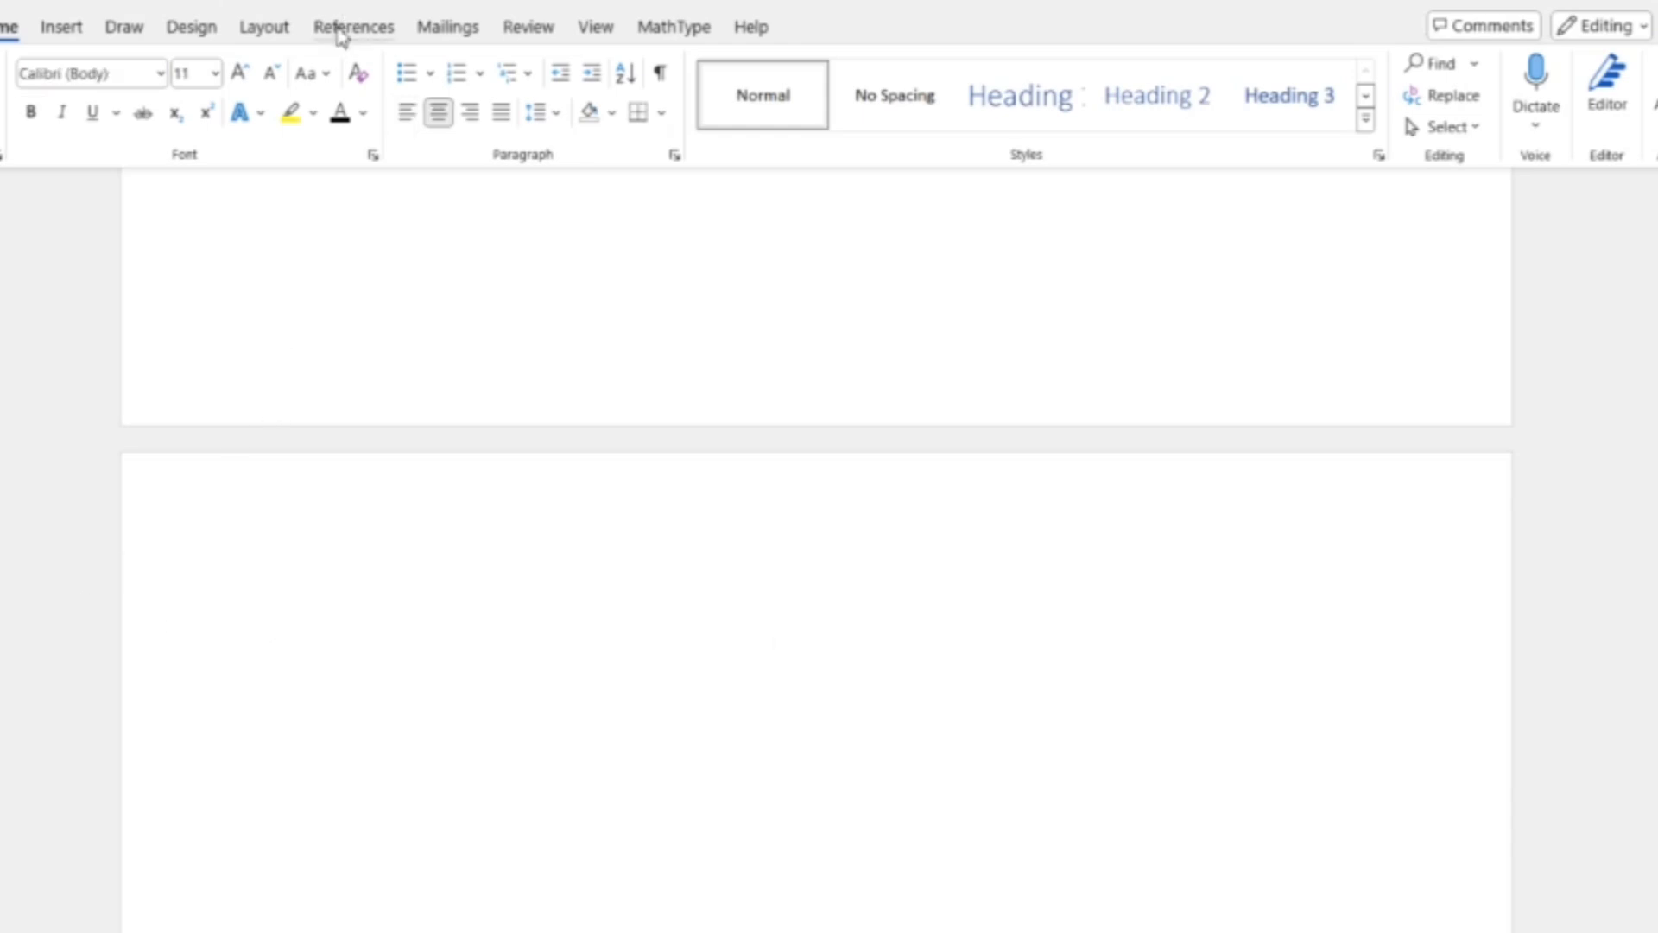
Step: Insert a table of figures for the Figure caption label, with right-aligned page numbers and a dotted tab leader
{"action": "left_click", "coordinate": [339, 30]}
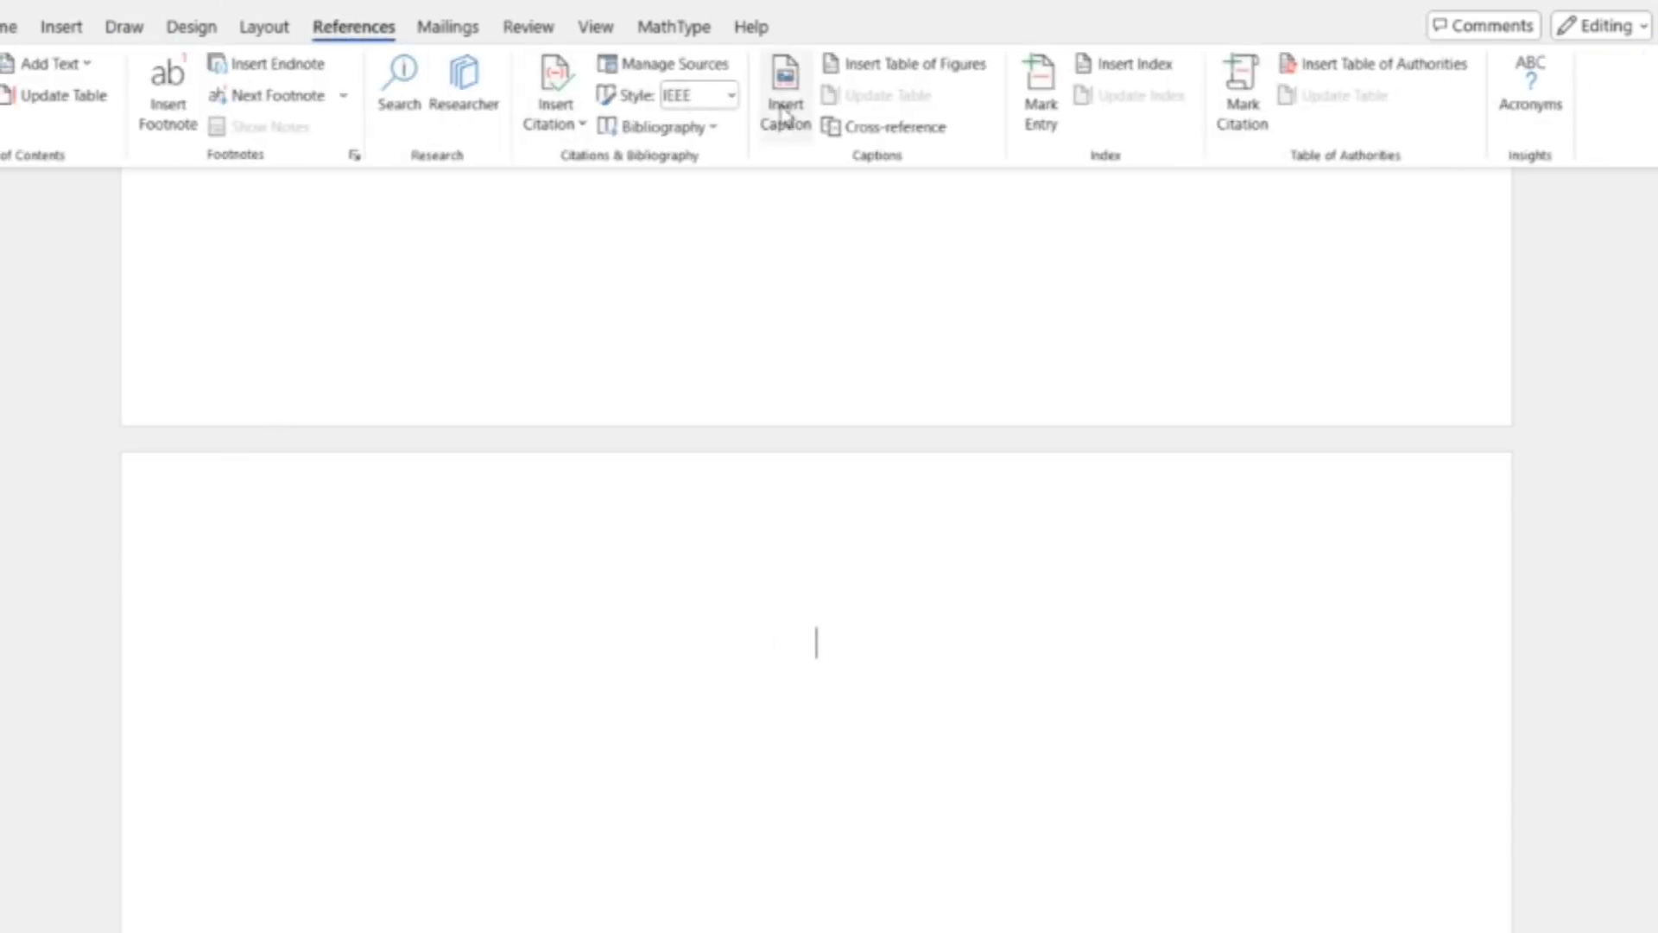
{"action": "left_click", "coordinate": [882, 66]}
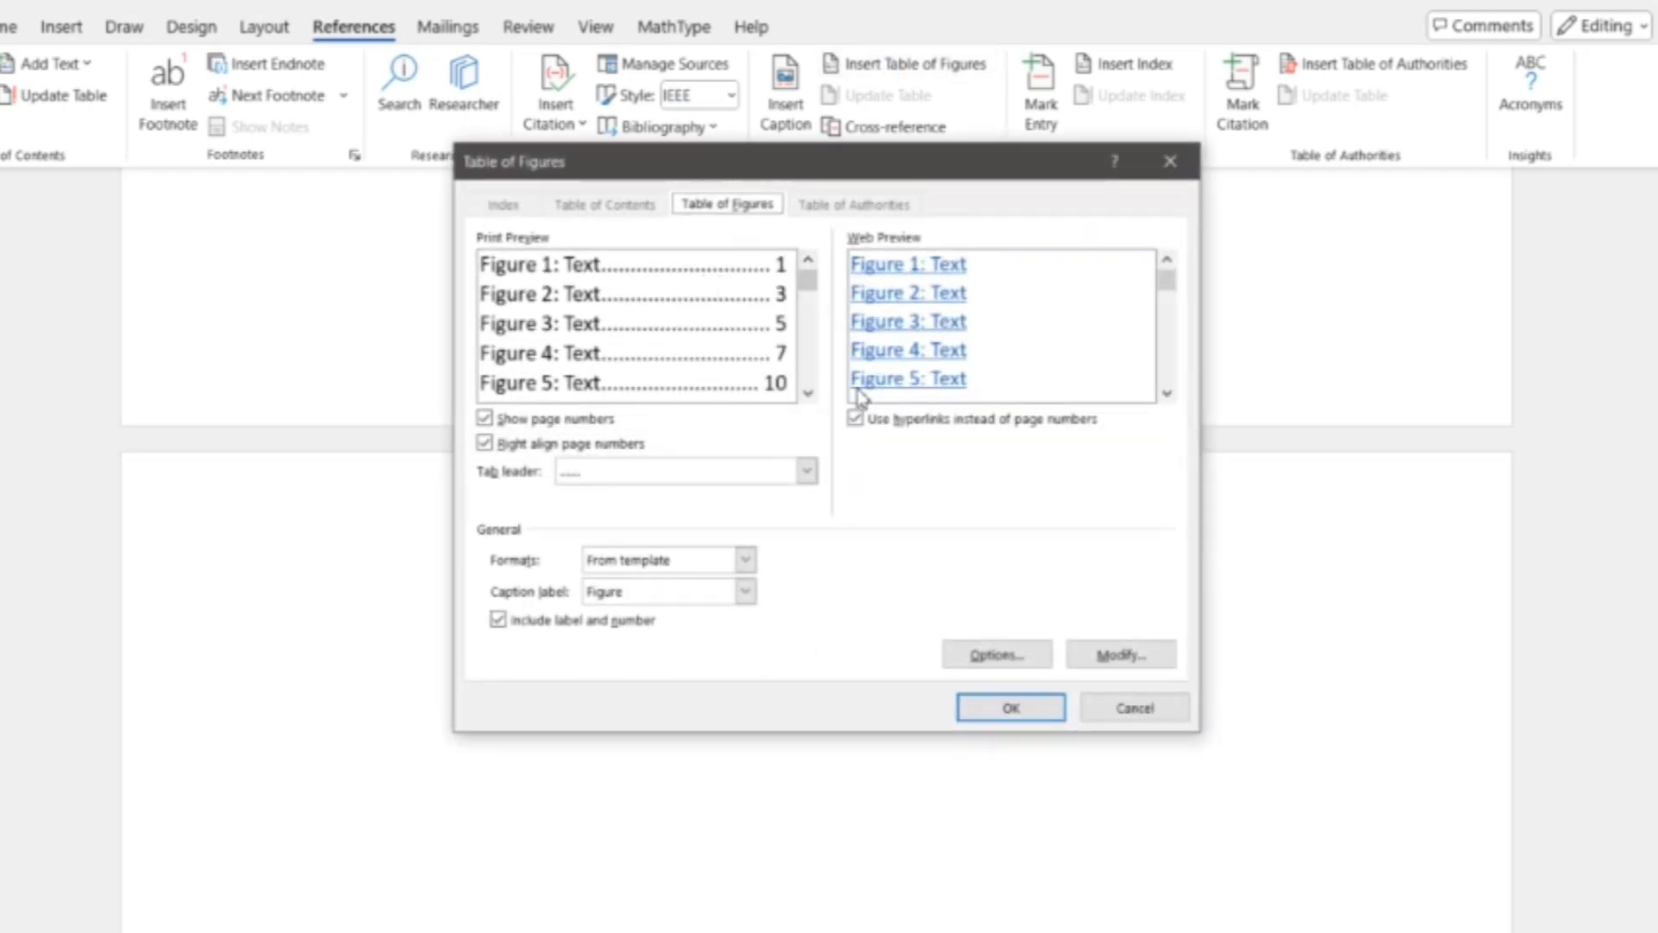
{"action": "left_click", "coordinate": [1007, 705]}
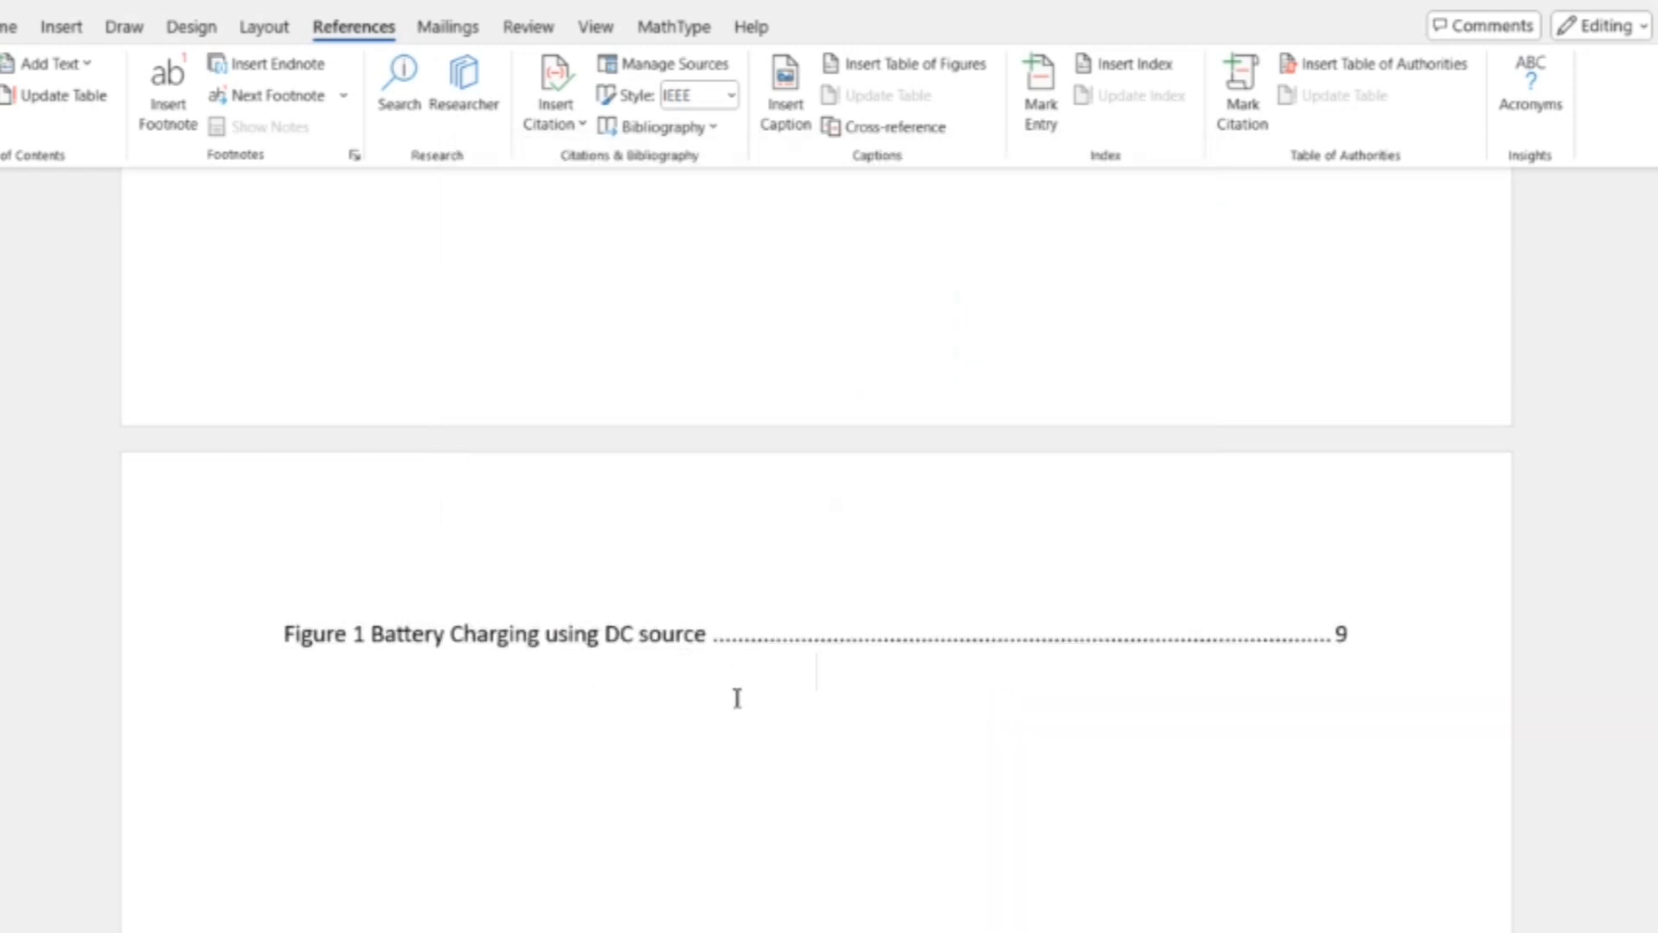
Step: Add a line above the inserted table of figures and title it "List of Figures"
{"action": "scroll", "coordinate": [907, 667], "scroll_direction": "down", "scroll_amount": 6}
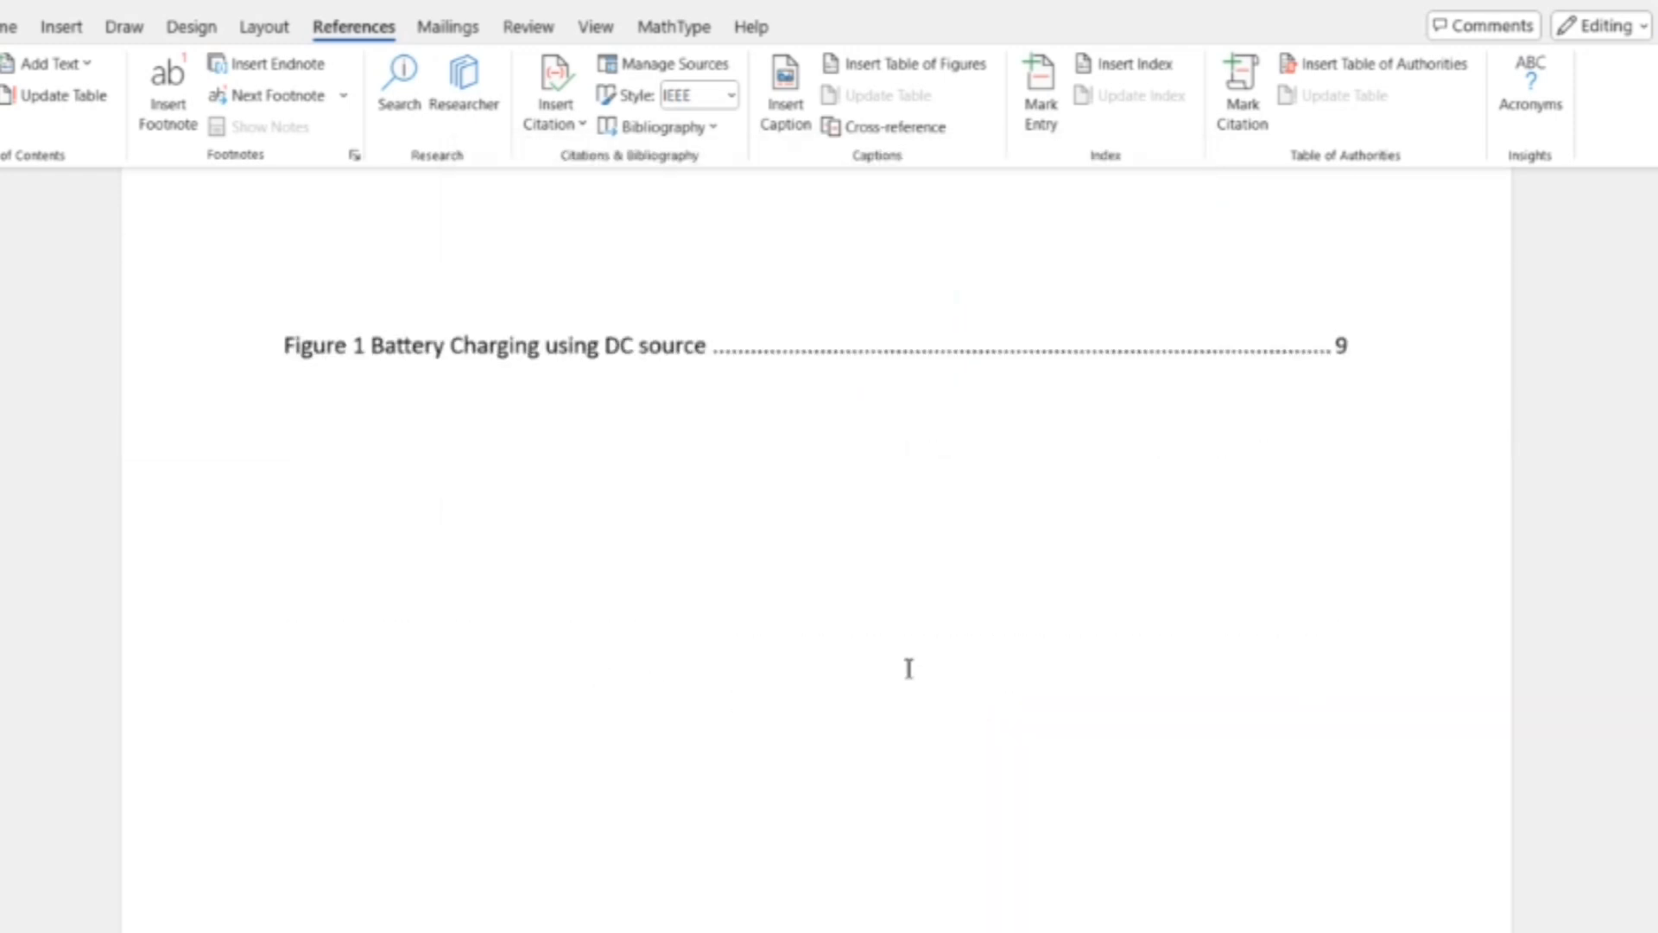
{"action": "scroll", "coordinate": [908, 668], "scroll_direction": "up", "scroll_amount": 5}
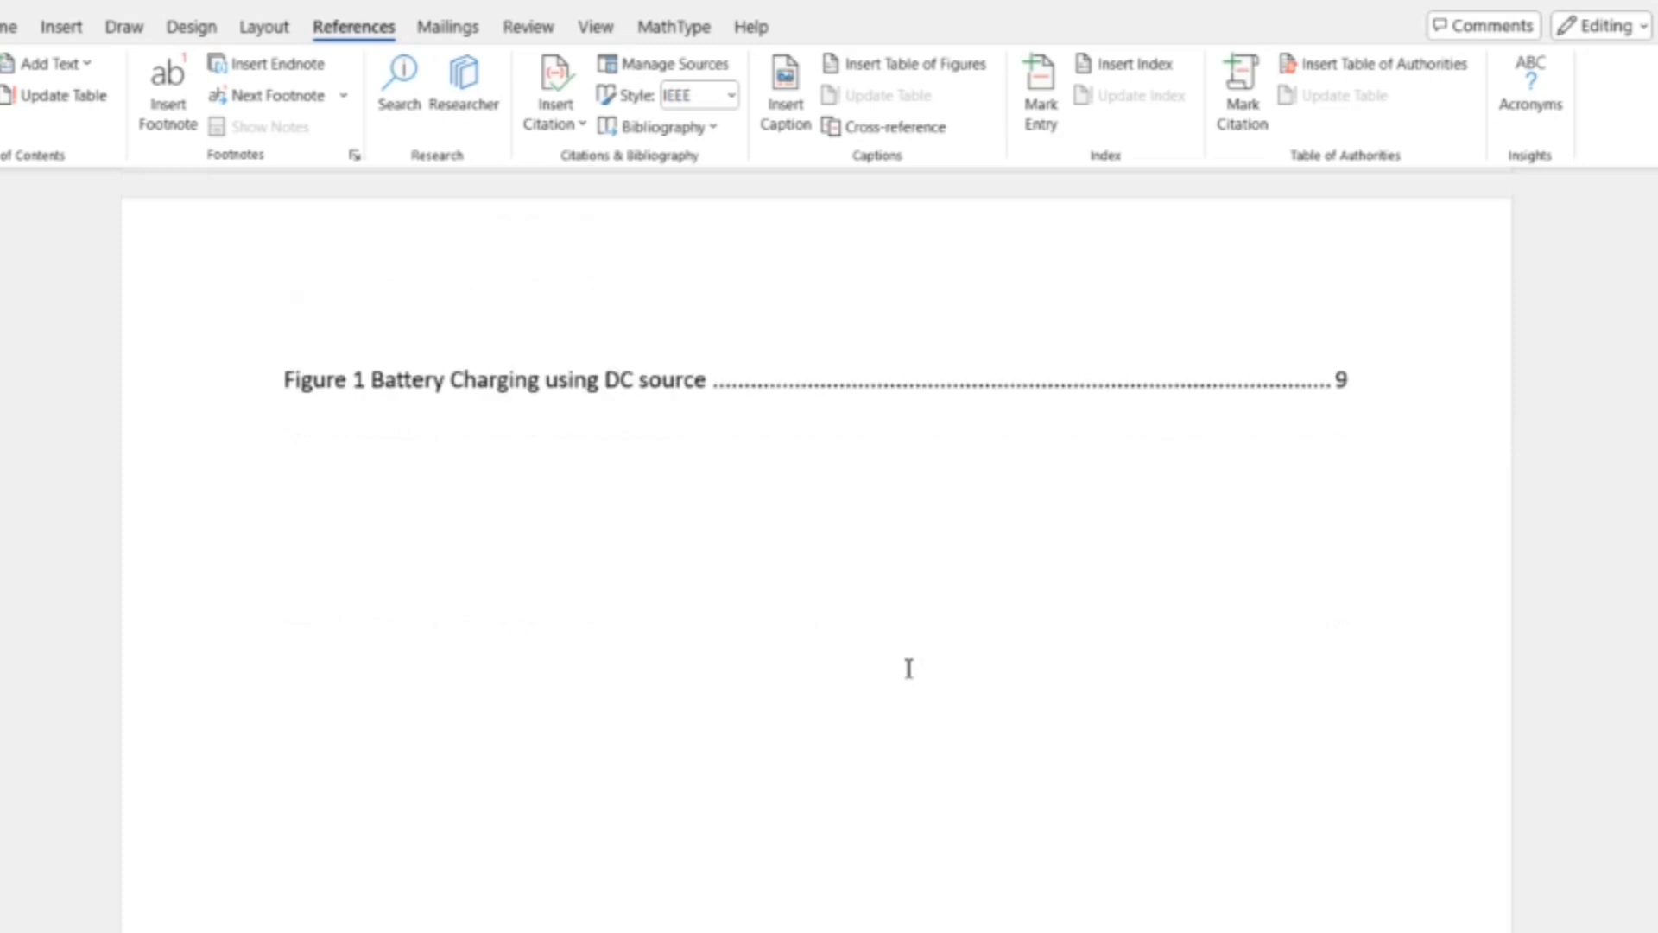
{"action": "left_click", "coordinate": [447, 361]}
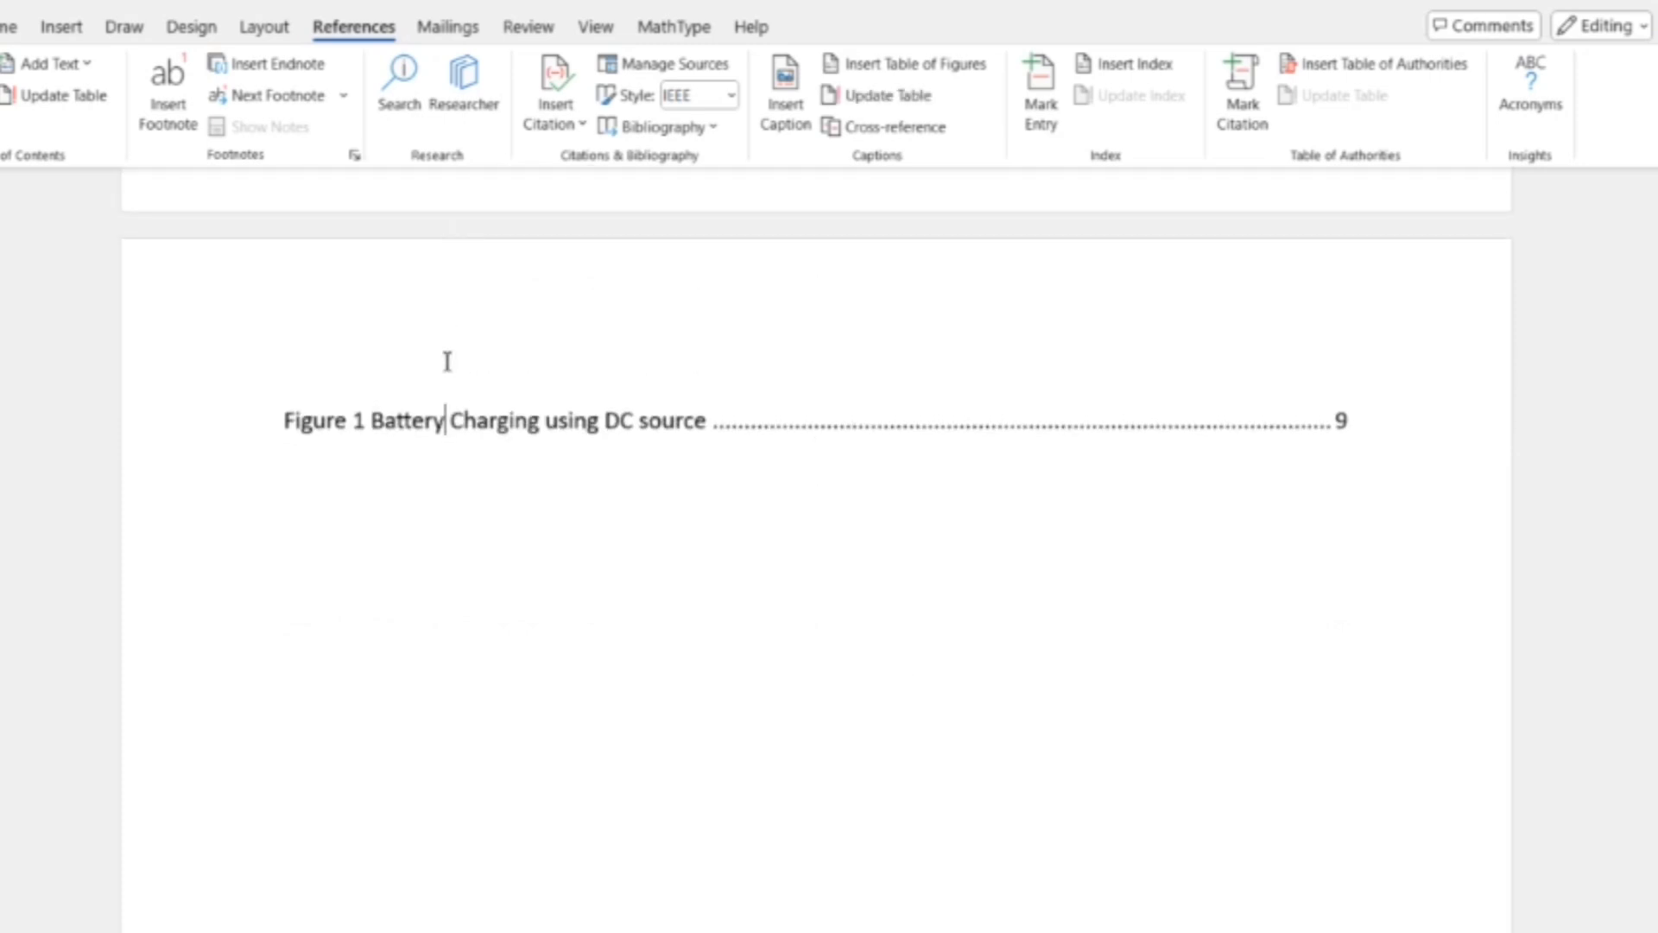
{"action": "left_click", "coordinate": [290, 417]}
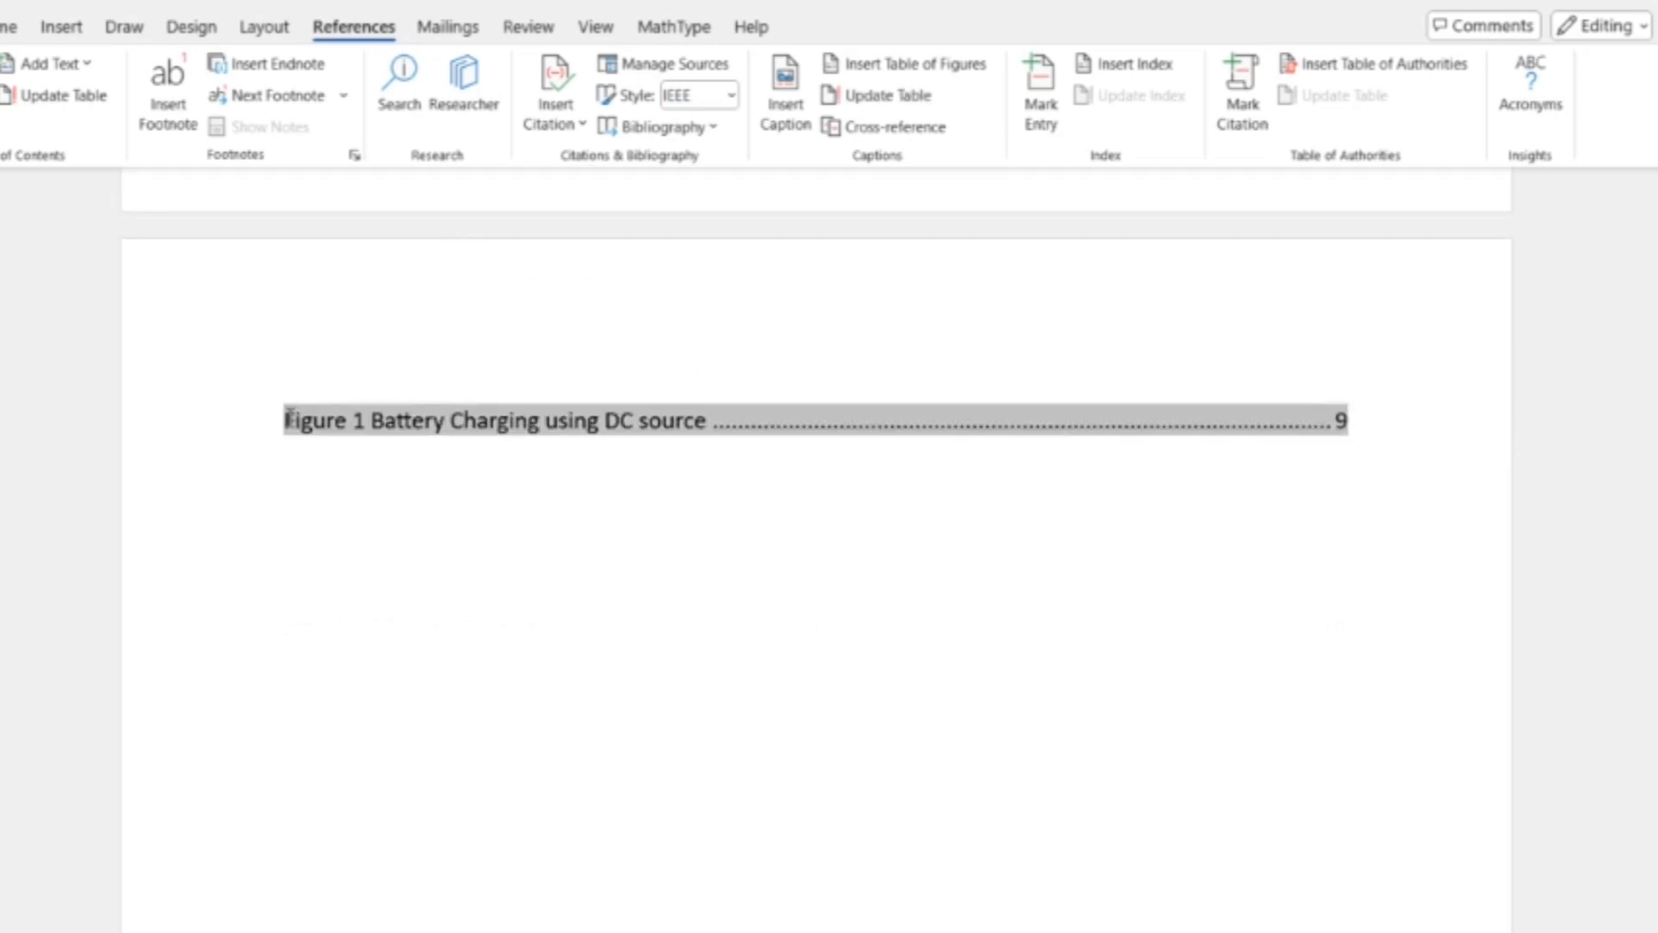
{"action": "key", "text": "Return"}
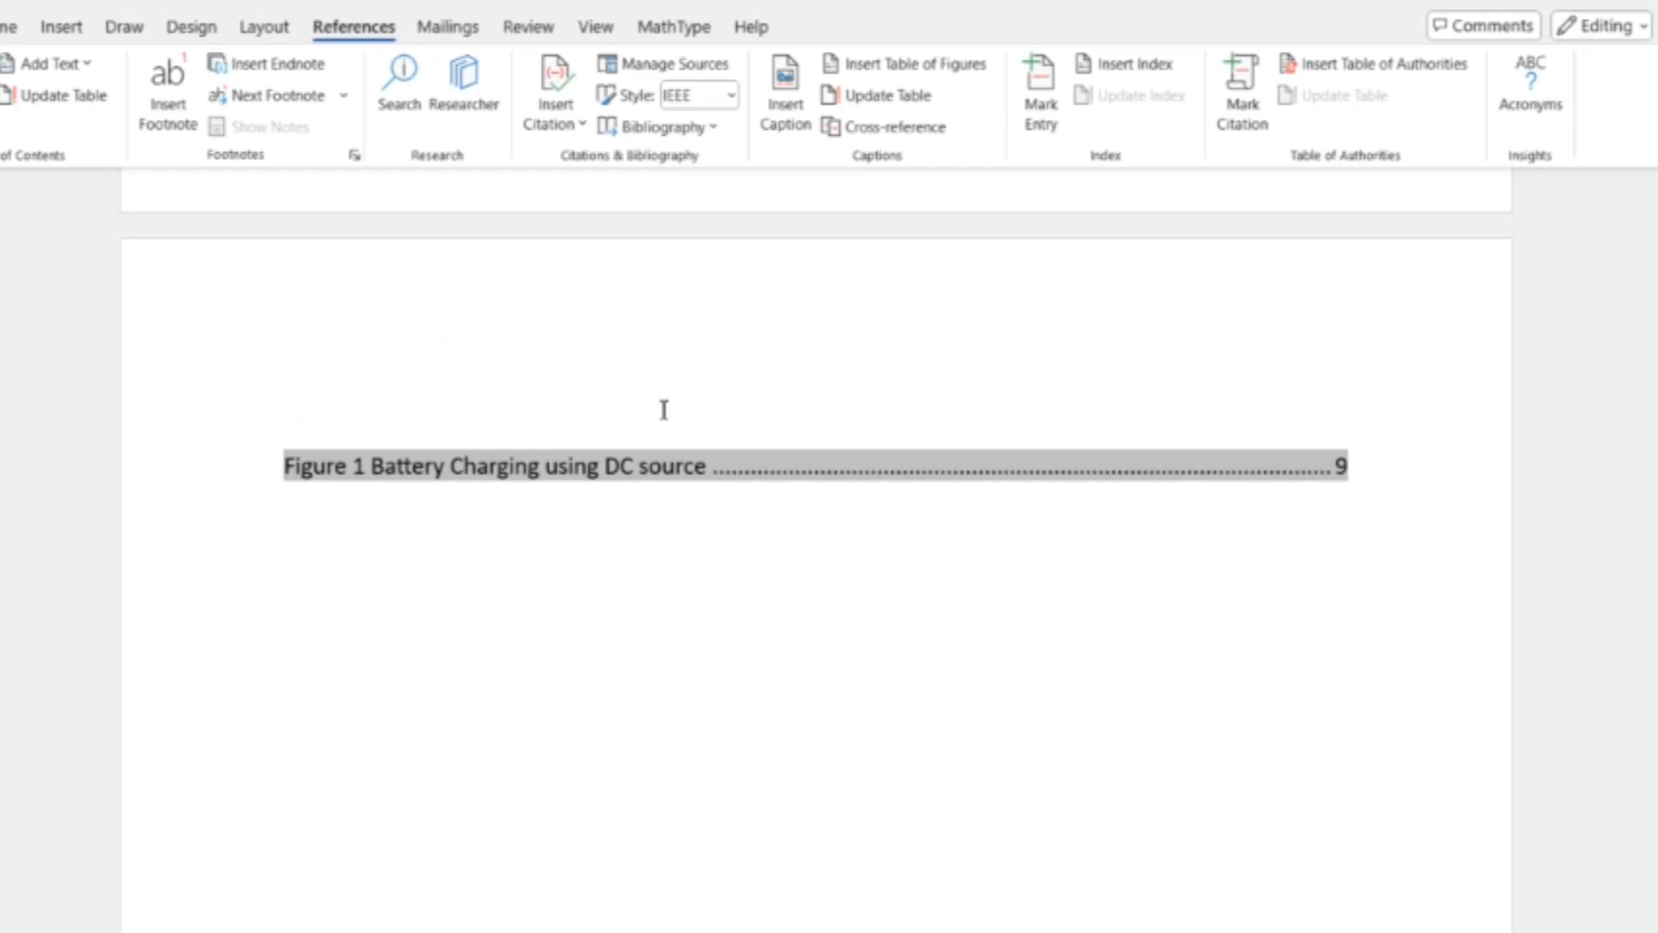
{"action": "key", "text": "Up"}
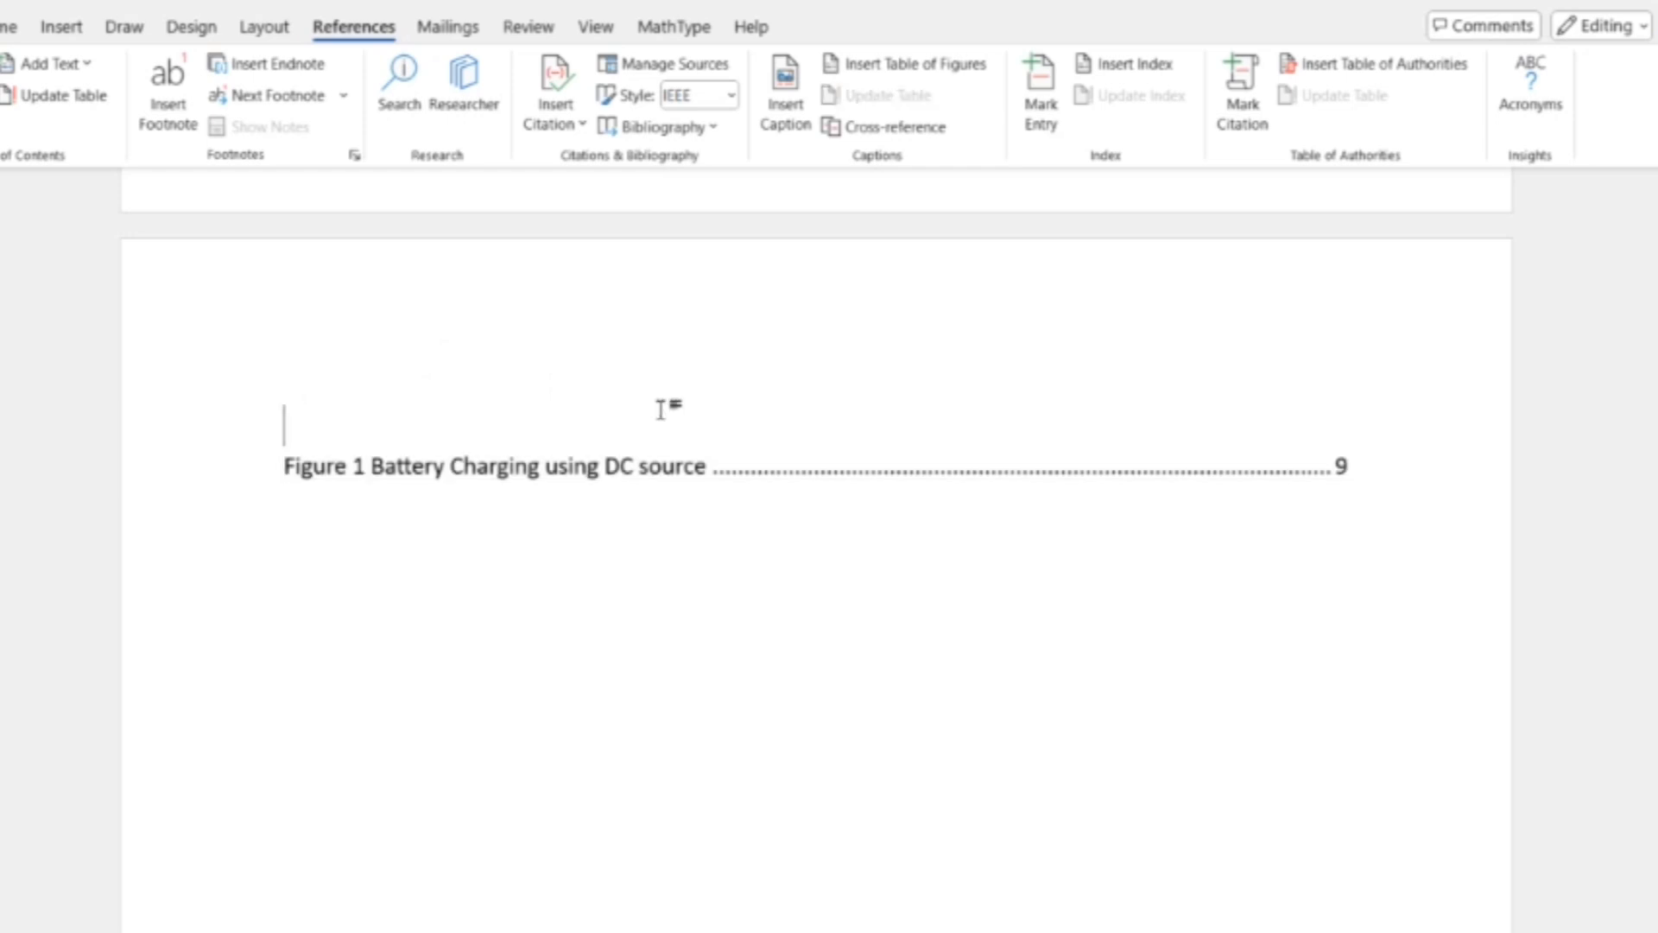
{"action": "type", "text": "List"}
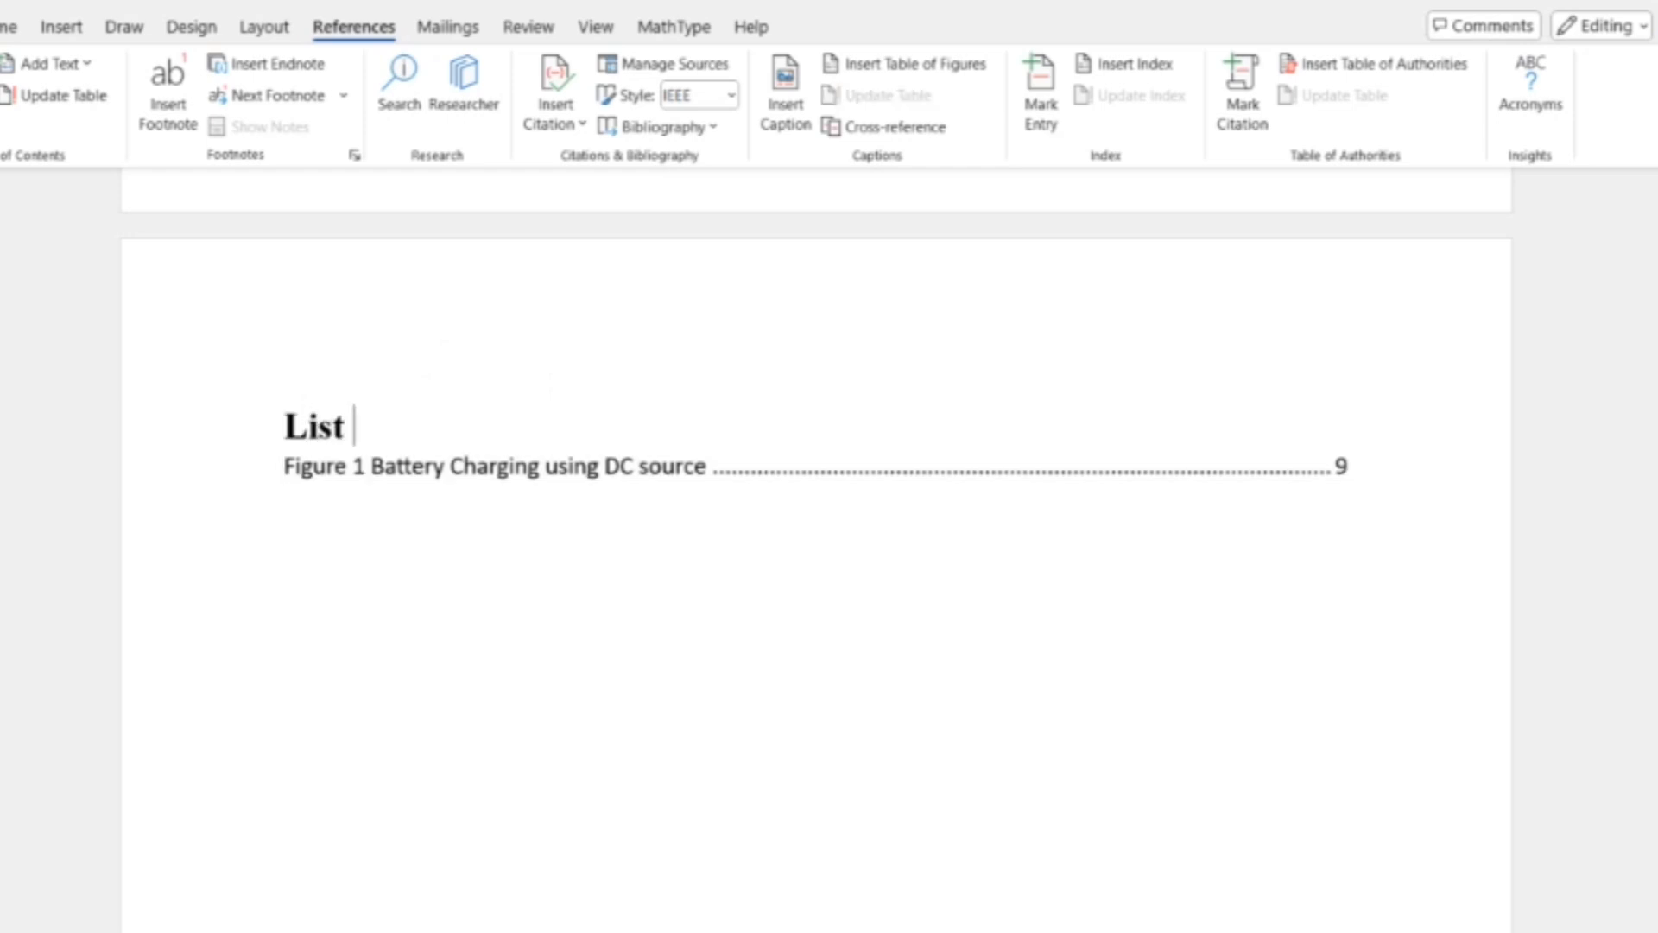
{"action": "type", "text": " of Figures"}
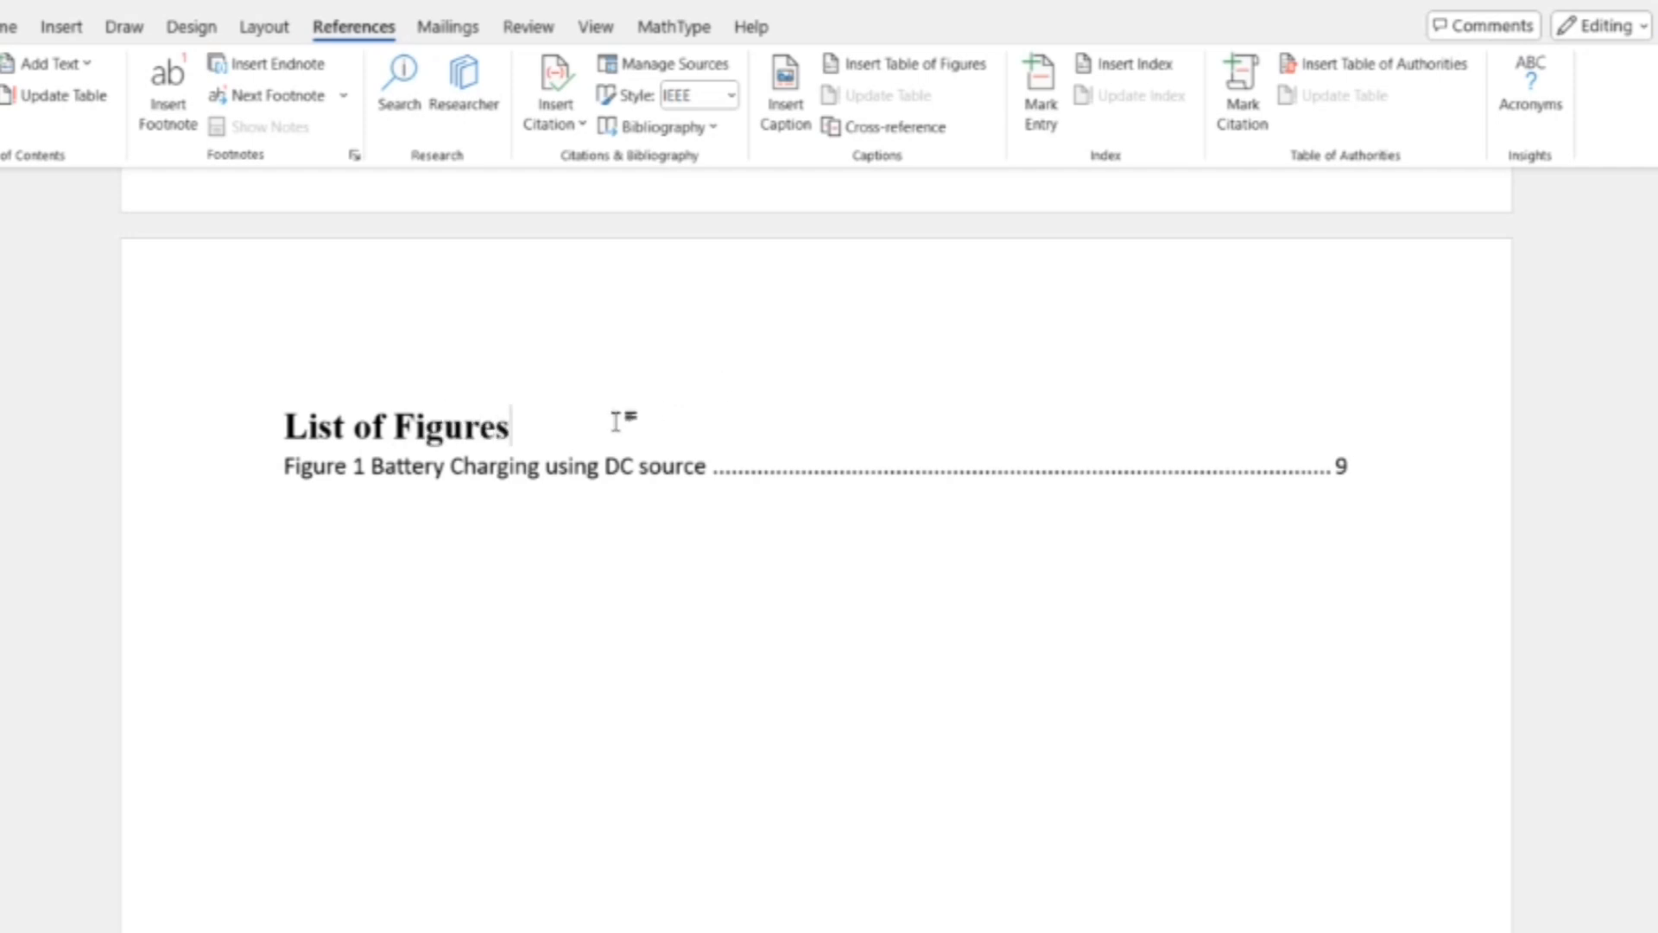
Step: Apply the Heading 1 style to the "List of Figures" title and centre it
{"action": "left_click_drag", "start_coordinate": [528, 426], "coordinate": [287, 429]}
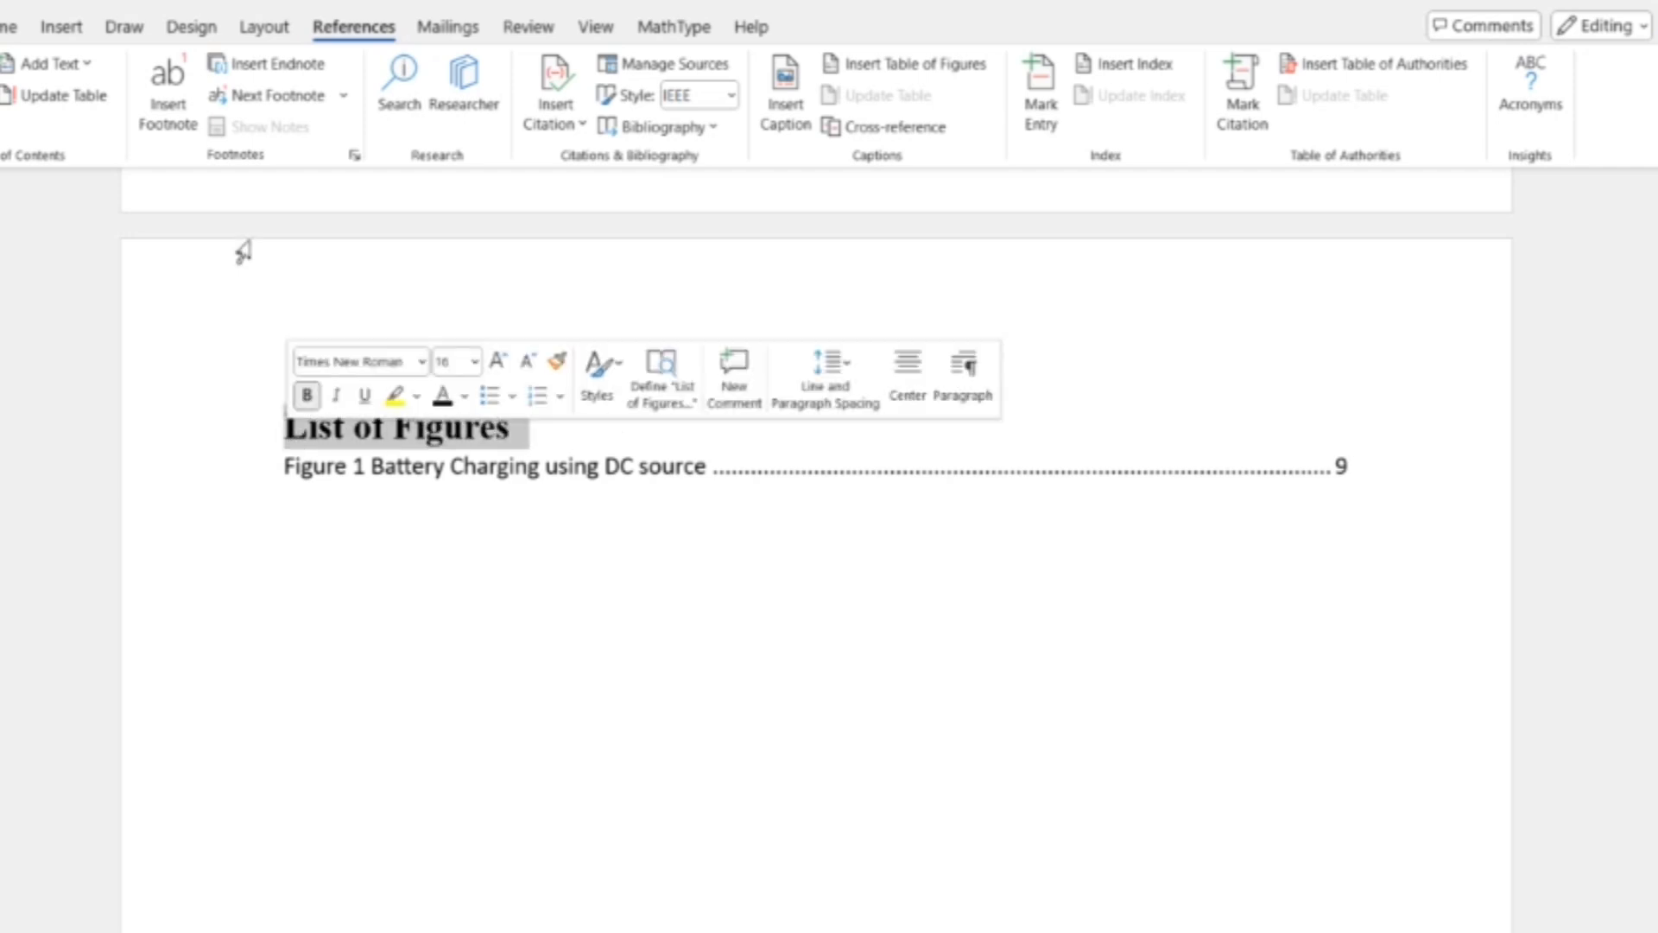
{"action": "left_click", "coordinate": [4, 26]}
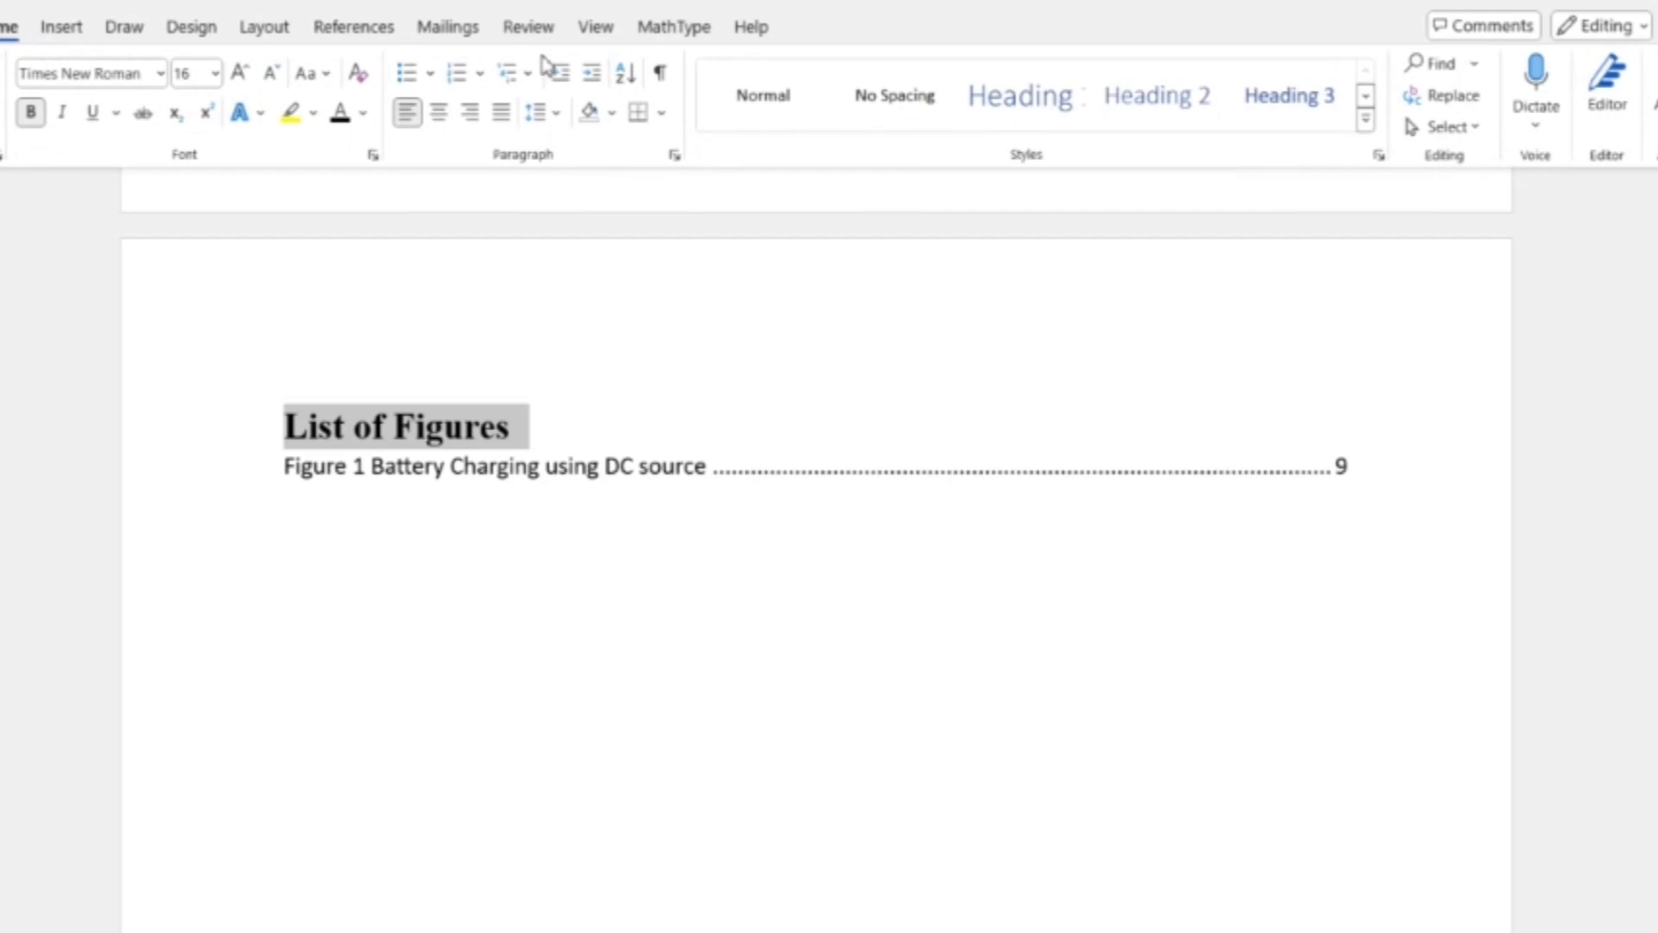
{"action": "left_click", "coordinate": [1004, 113]}
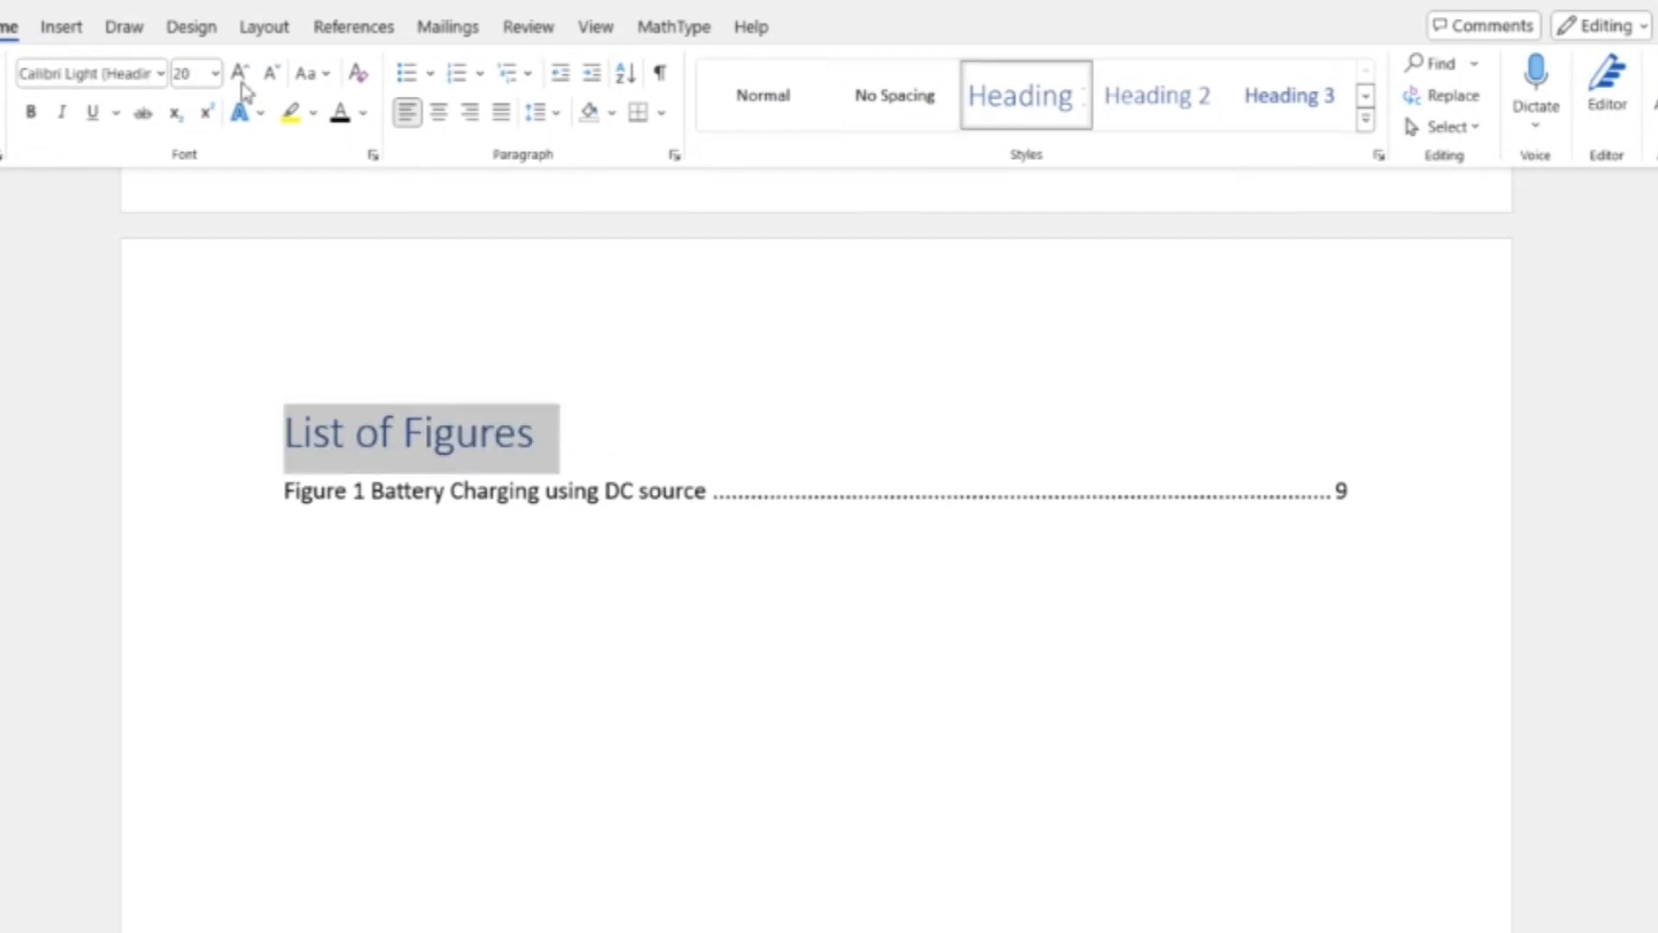
{"action": "left_click", "coordinate": [437, 117]}
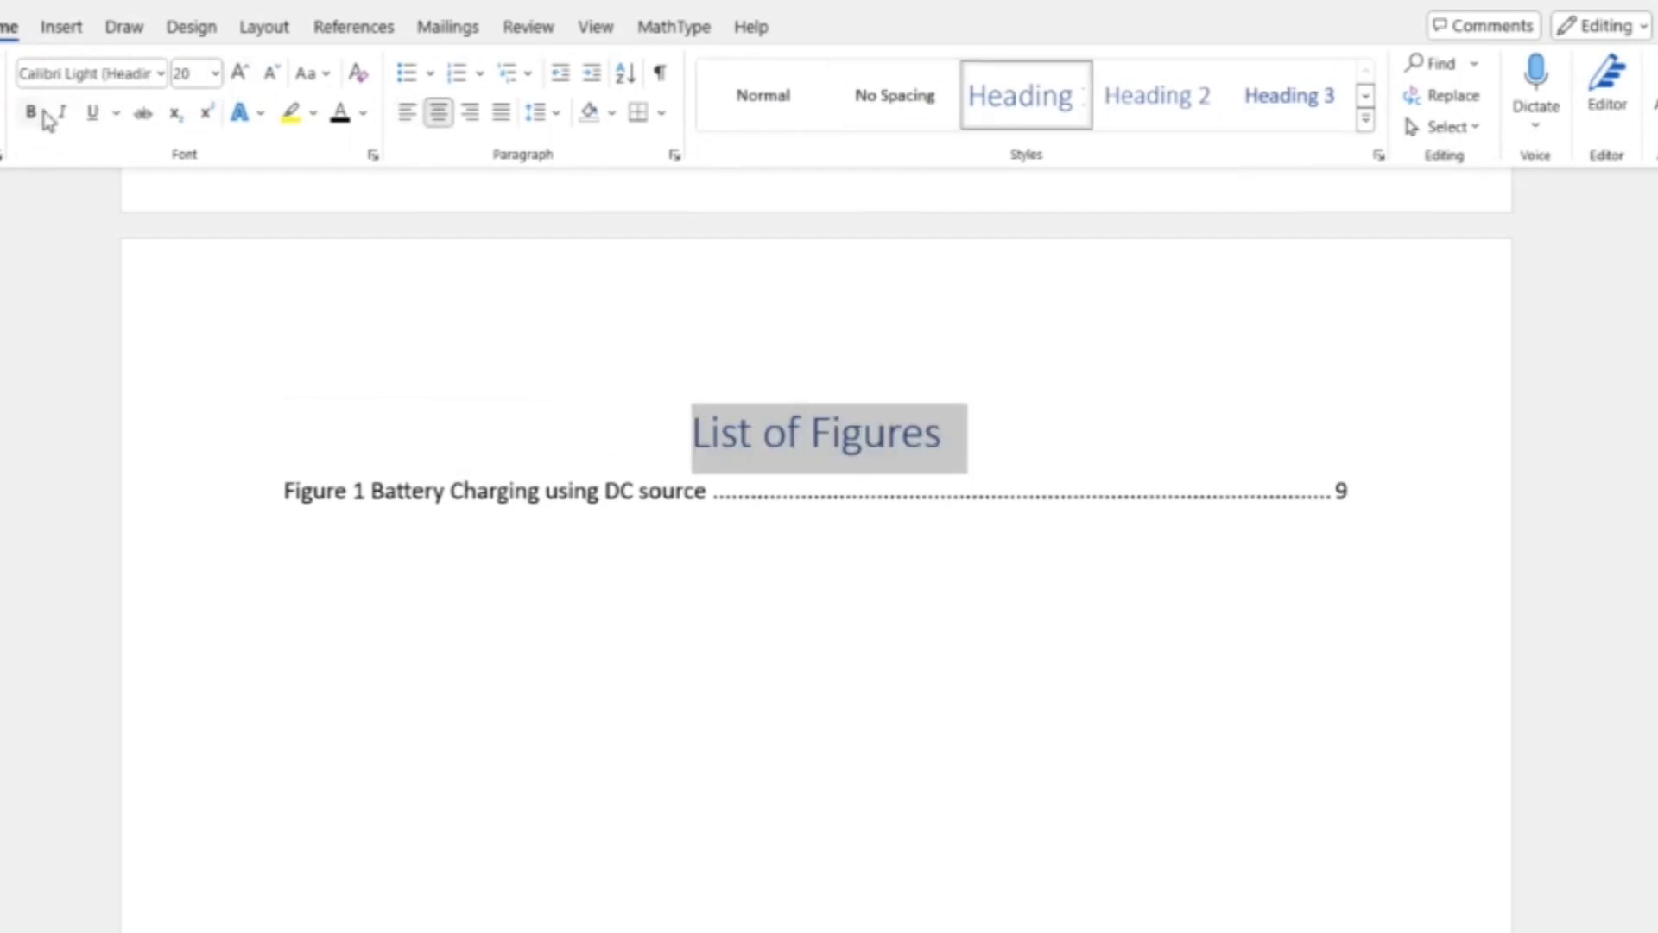
Step: Format the "List of Figures" heading as bold, black, 16 pt Times New Roman
{"action": "left_click", "coordinate": [30, 112]}
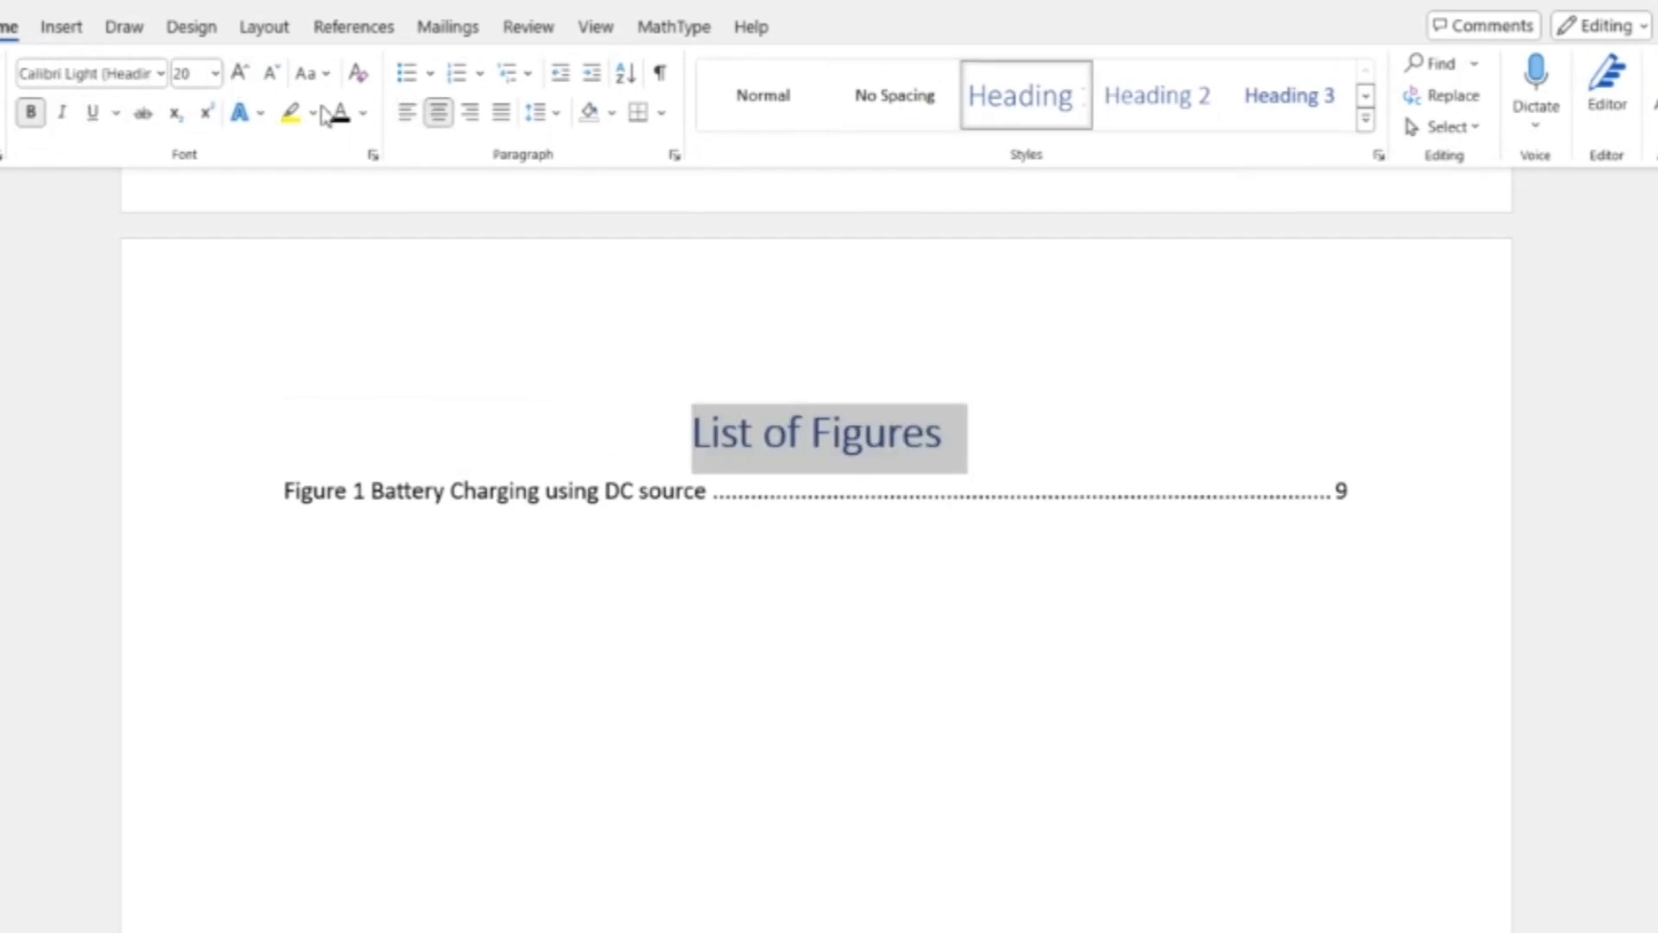
{"action": "left_click", "coordinate": [160, 73]}
{"action": "left_click", "coordinate": [148, 312]}
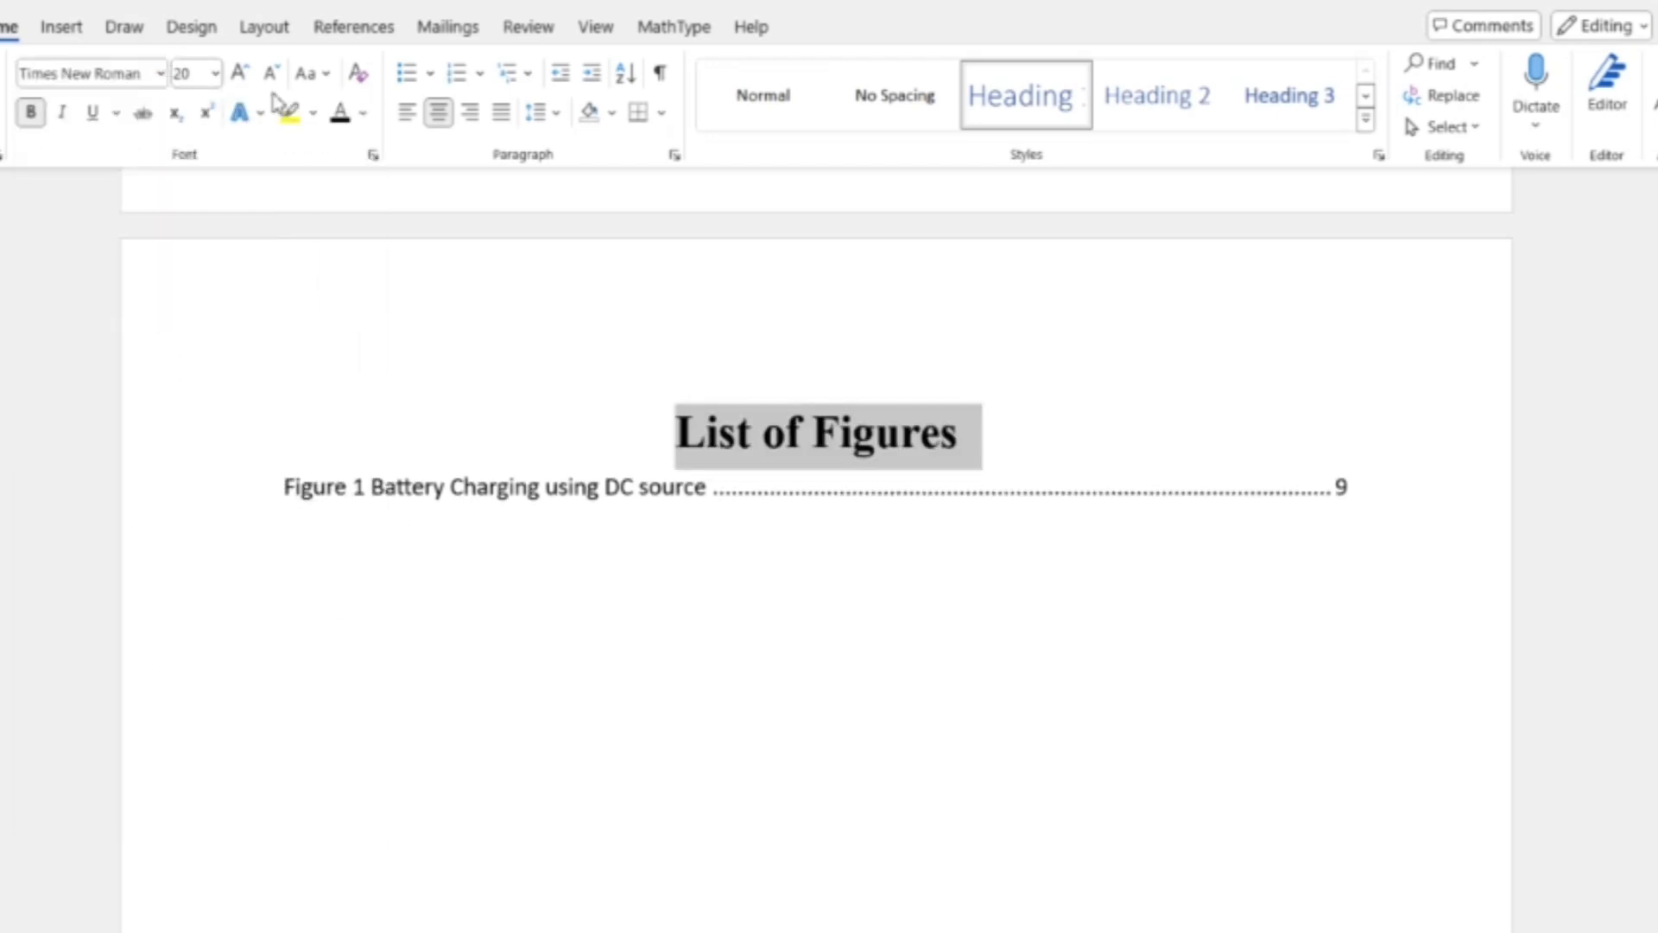
{"action": "left_click", "coordinate": [271, 74]}
{"action": "left_click", "coordinate": [271, 74]}
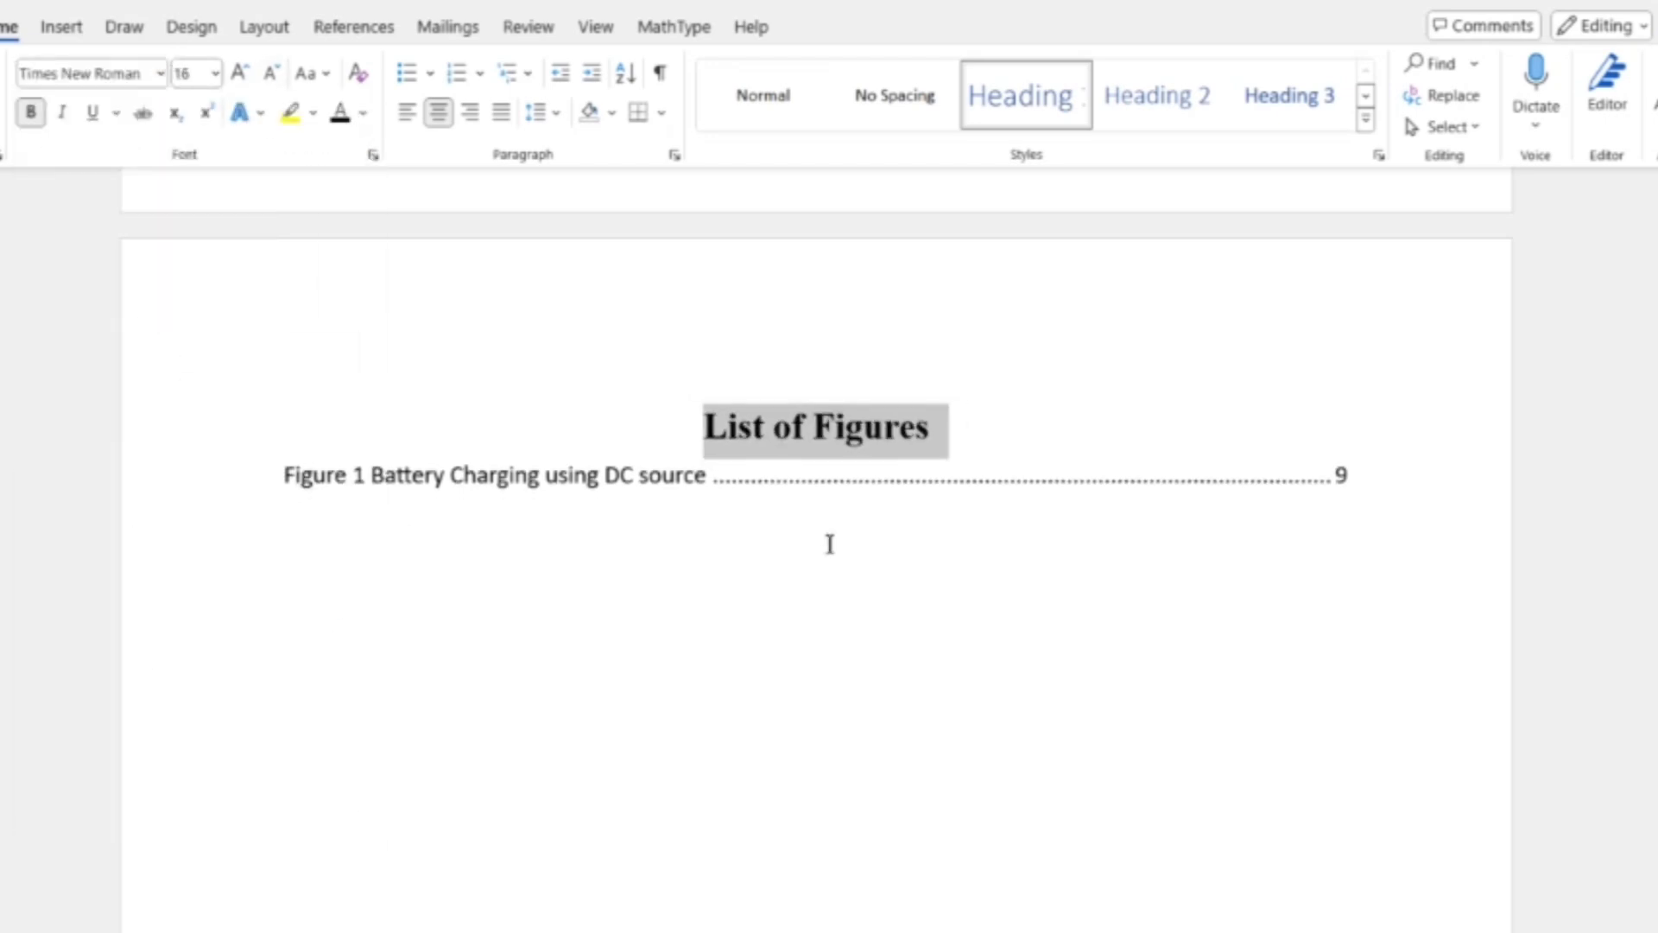
{"action": "left_click", "coordinate": [819, 586]}
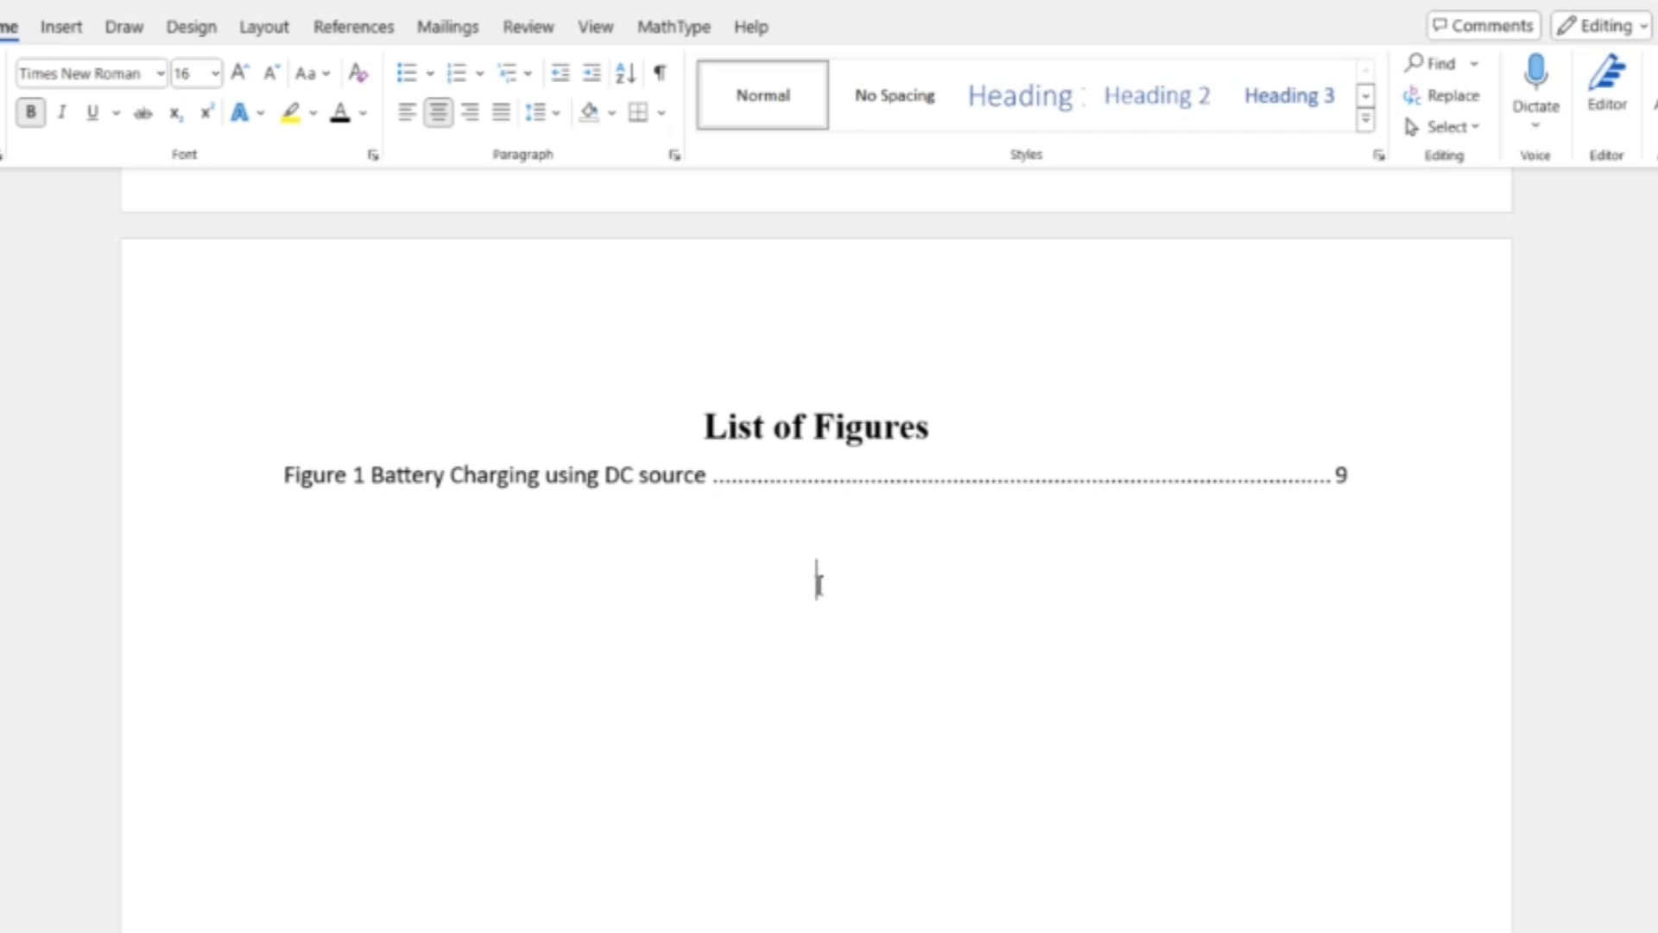
Step: Delete the caption below the "Charging using DC source" figure in Chapter 1
{"action": "scroll", "coordinate": [819, 585], "scroll_direction": "down", "scroll_amount": 5}
{"action": "scroll", "coordinate": [818, 585], "scroll_direction": "down", "scroll_amount": 10}
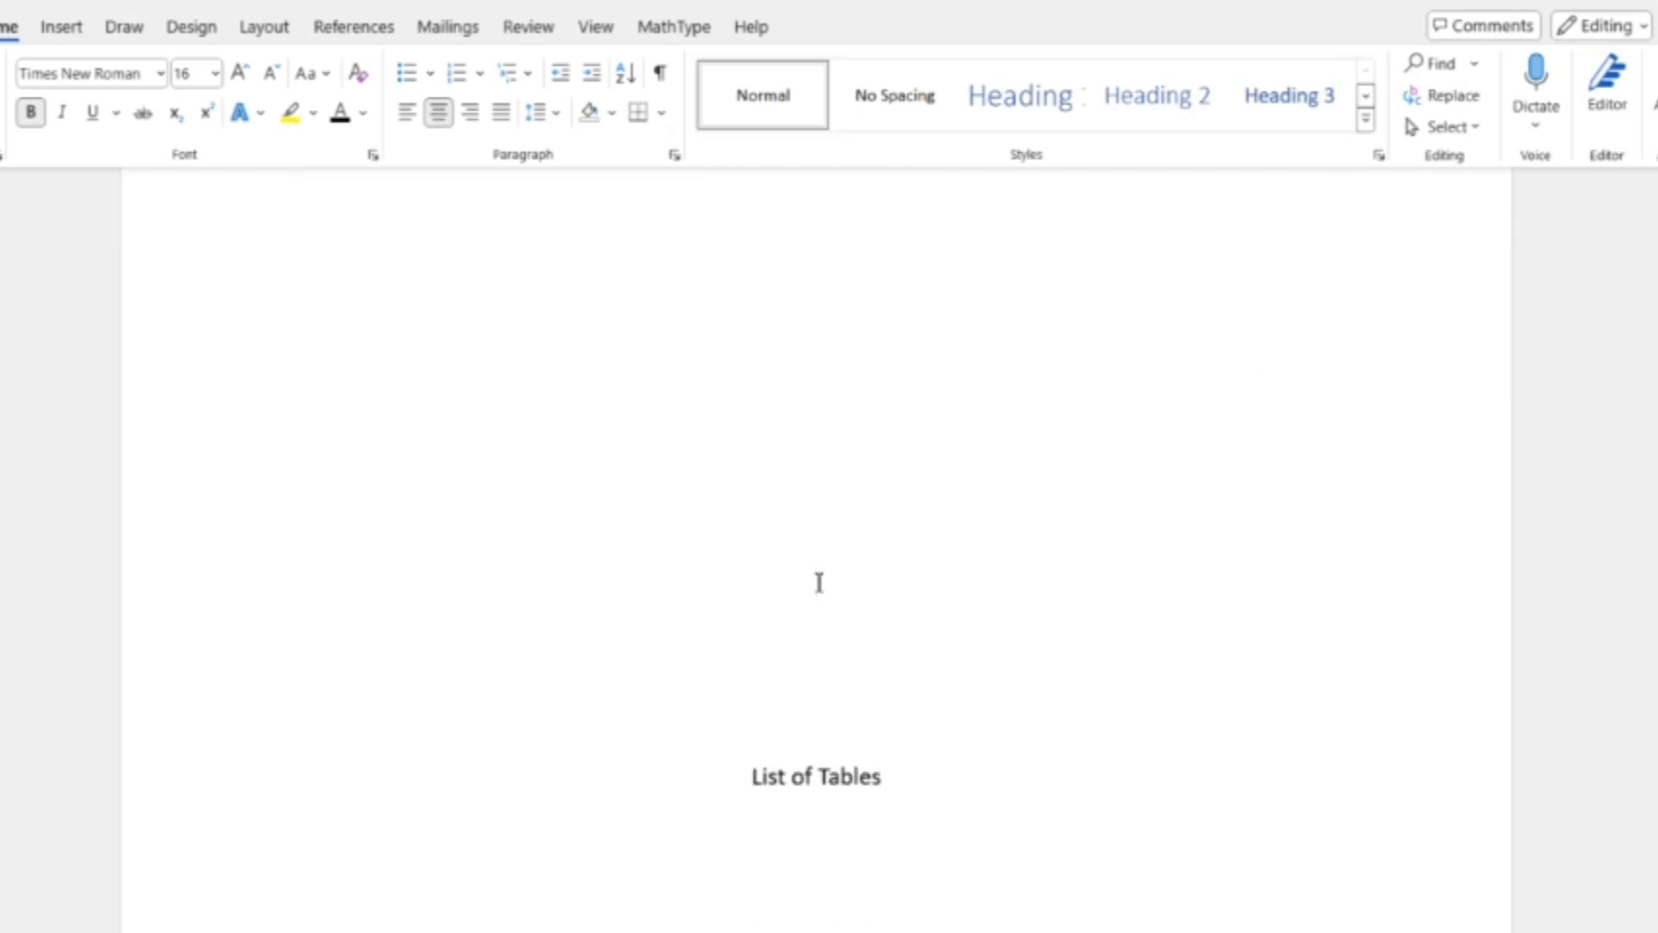
{"action": "scroll", "coordinate": [818, 551], "scroll_direction": "down", "scroll_amount": 15}
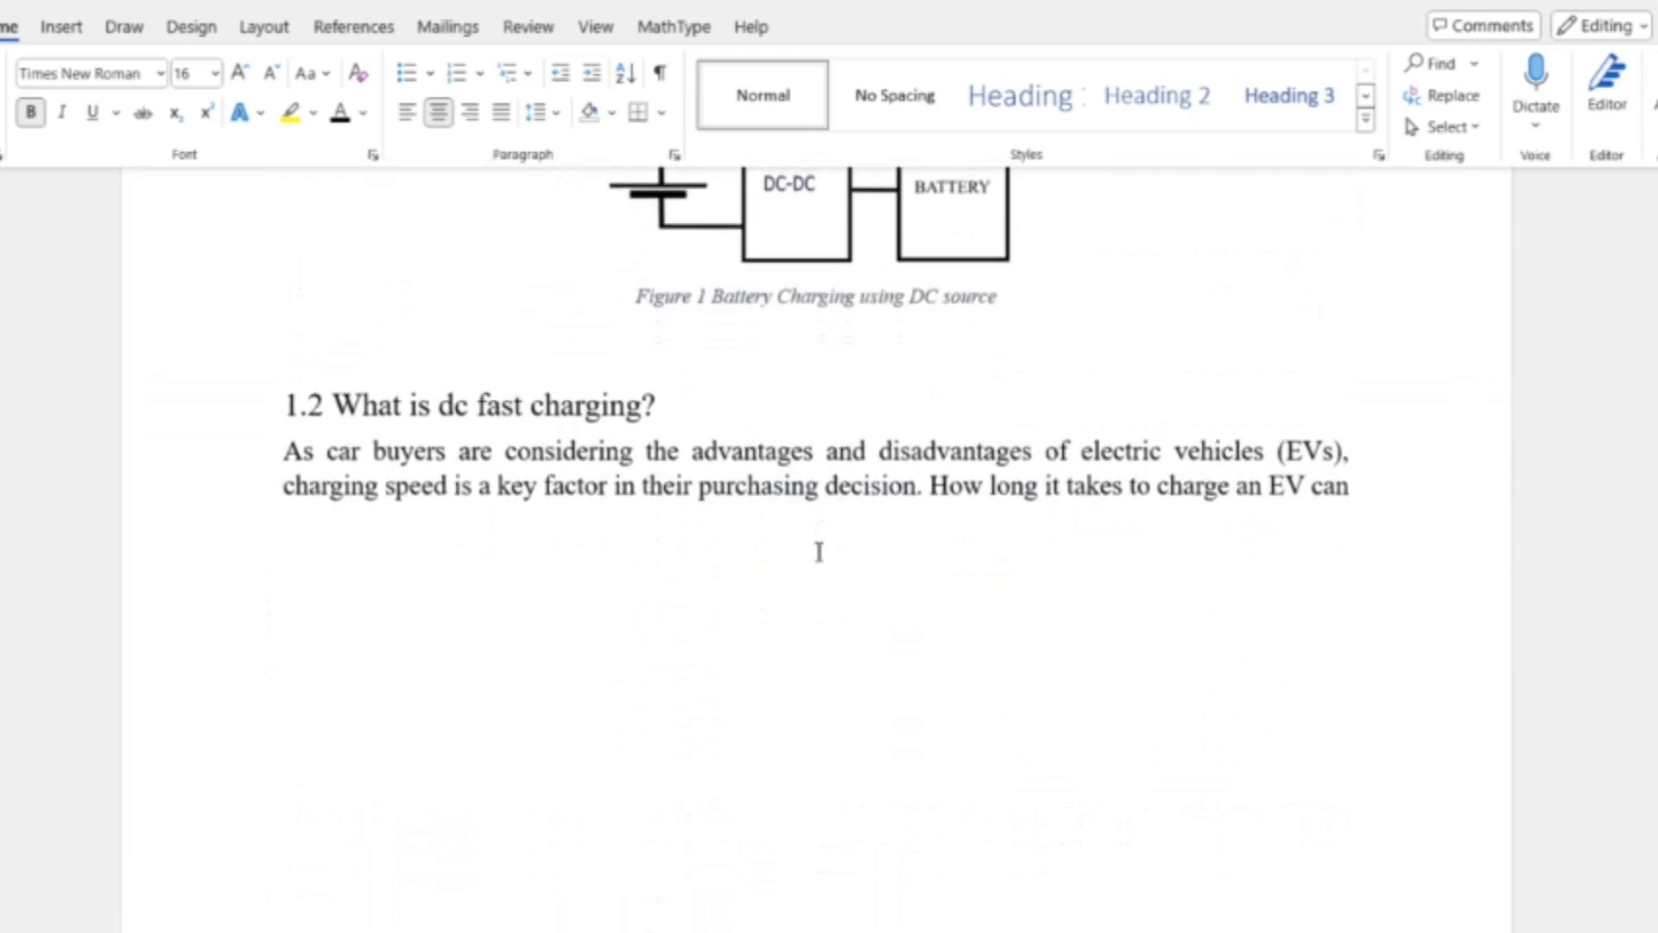
{"action": "scroll", "coordinate": [889, 309], "scroll_direction": "up", "scroll_amount": 3}
{"action": "left_click", "coordinate": [890, 309]}
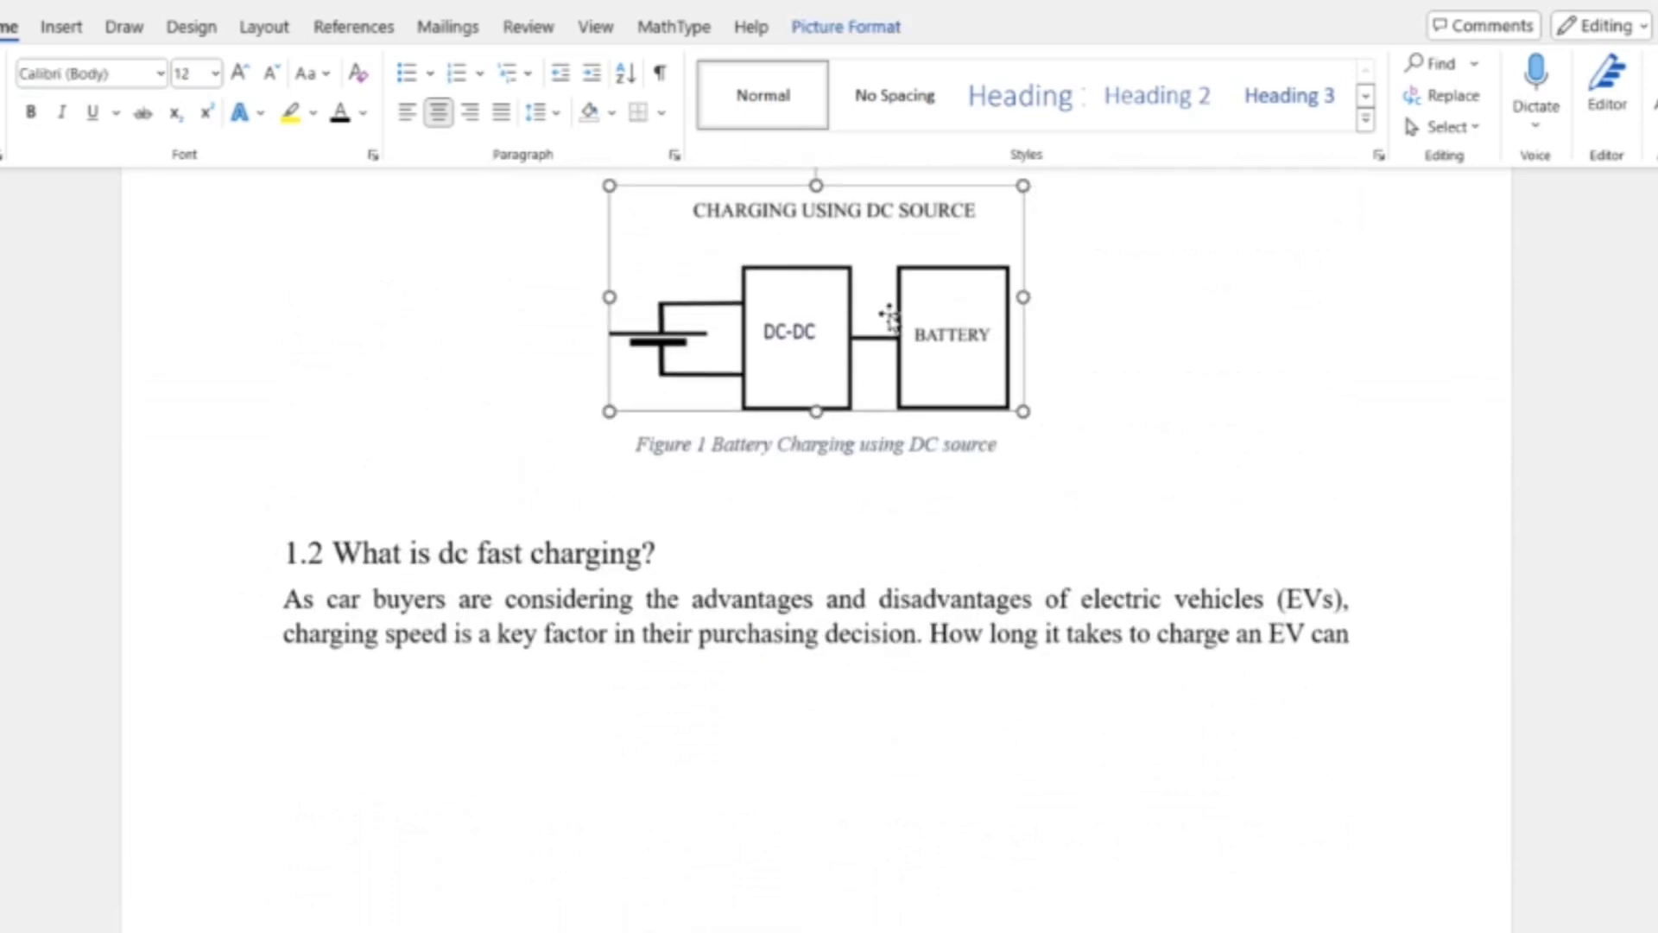
{"action": "scroll", "coordinate": [890, 311], "scroll_direction": "up", "scroll_amount": 2}
{"action": "left_click_drag", "start_coordinate": [998, 524], "coordinate": [644, 544]}
{"action": "key", "text": "Delete"}
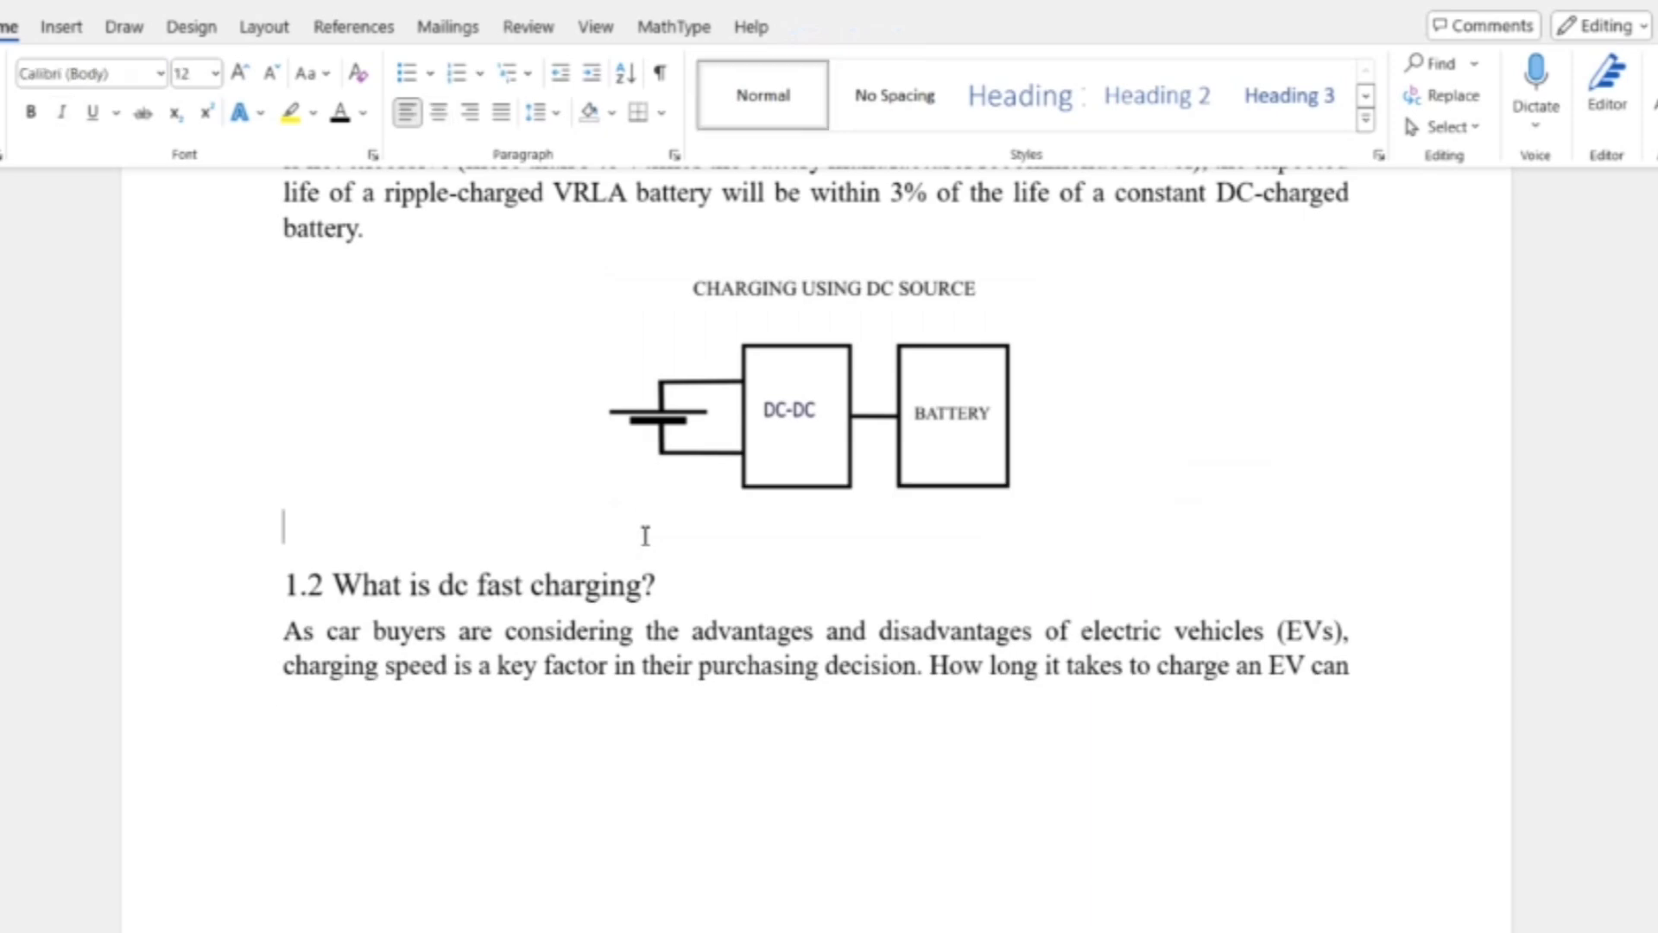
Step: Update the table of figures field under the "List of Figures" heading after the caption's removal
{"action": "scroll", "coordinate": [922, 509], "scroll_direction": "up", "scroll_amount": 15}
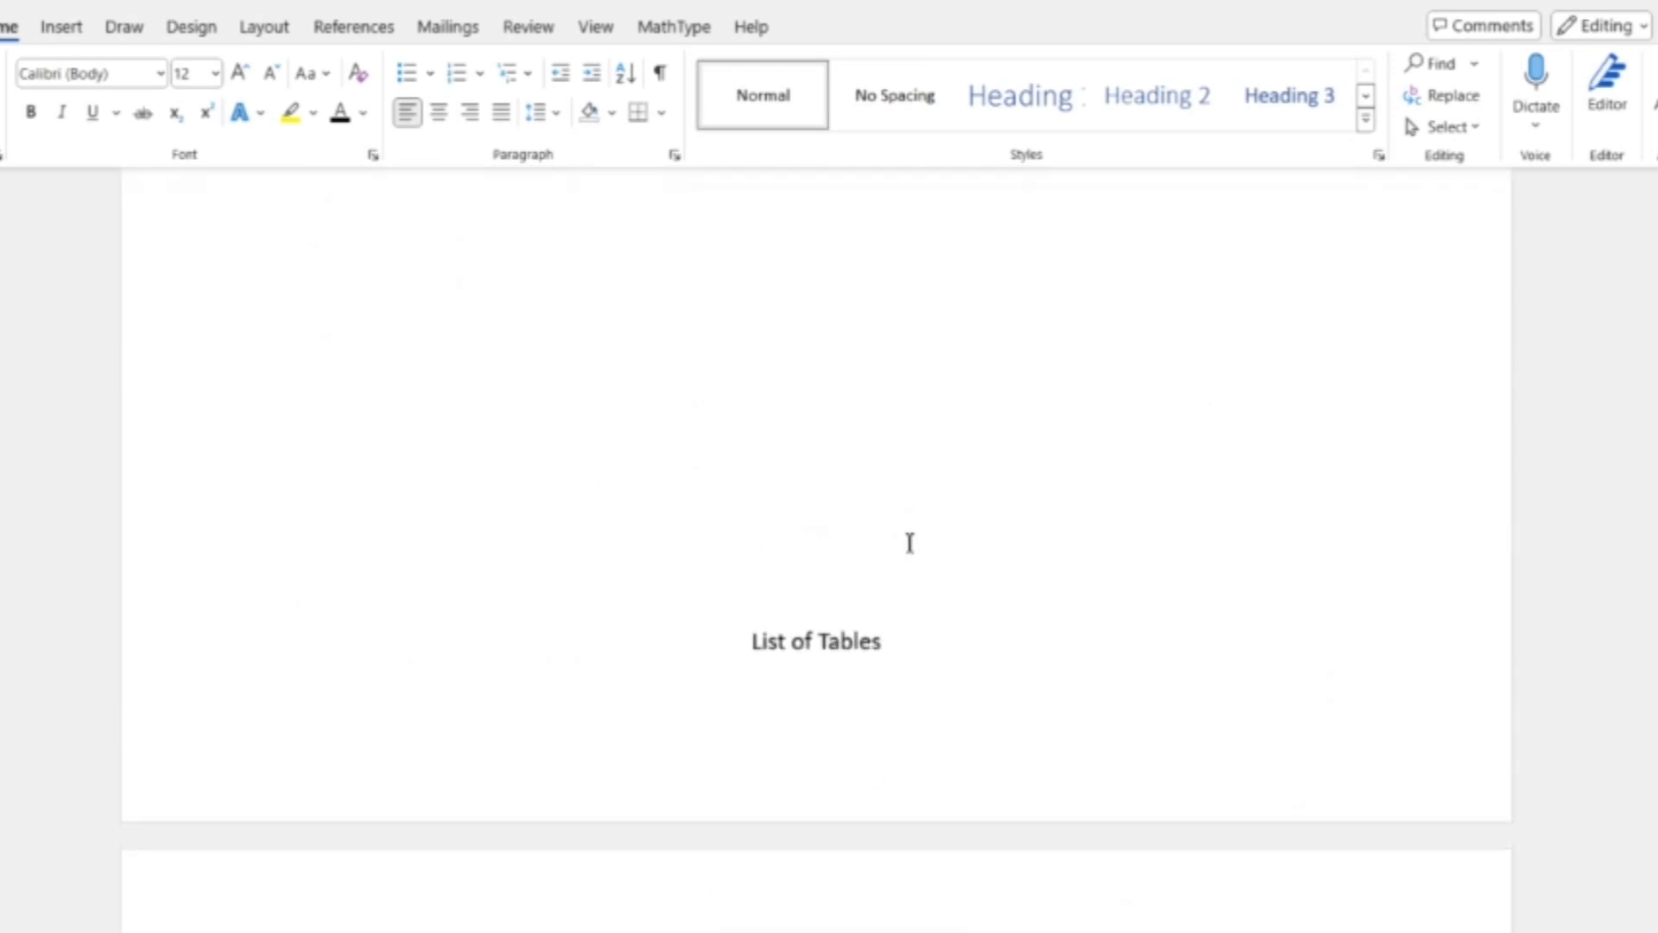
{"action": "scroll", "coordinate": [909, 546], "scroll_direction": "up", "scroll_amount": 5}
{"action": "scroll", "coordinate": [907, 544], "scroll_direction": "down", "scroll_amount": 5}
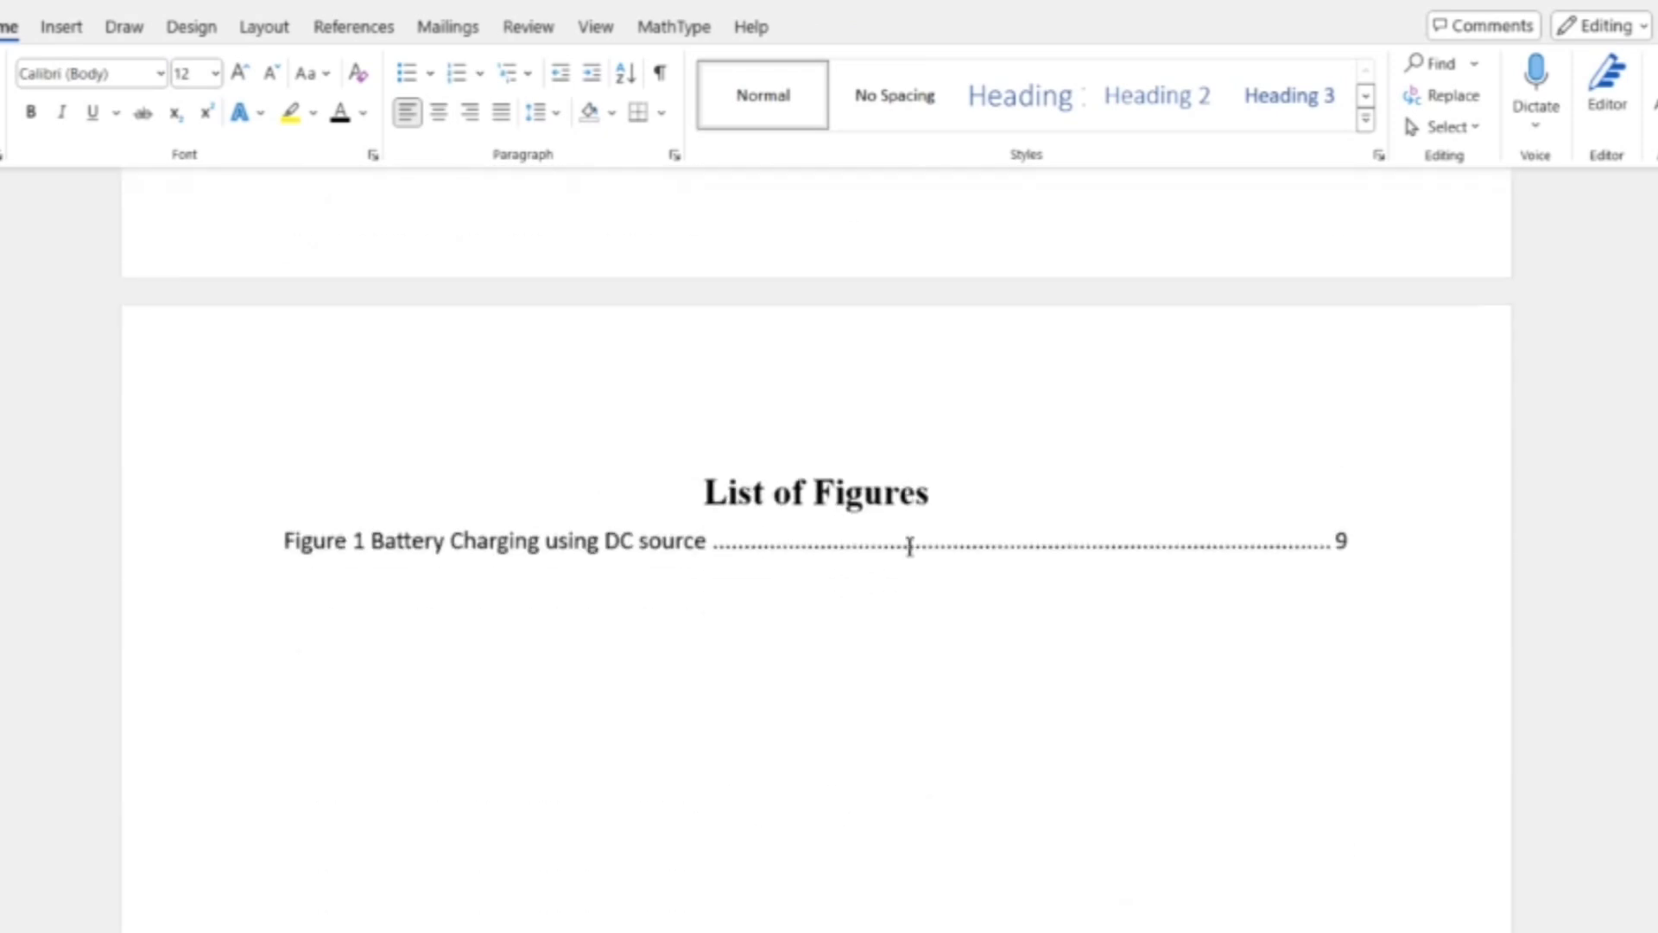
{"action": "left_click", "coordinate": [732, 533]}
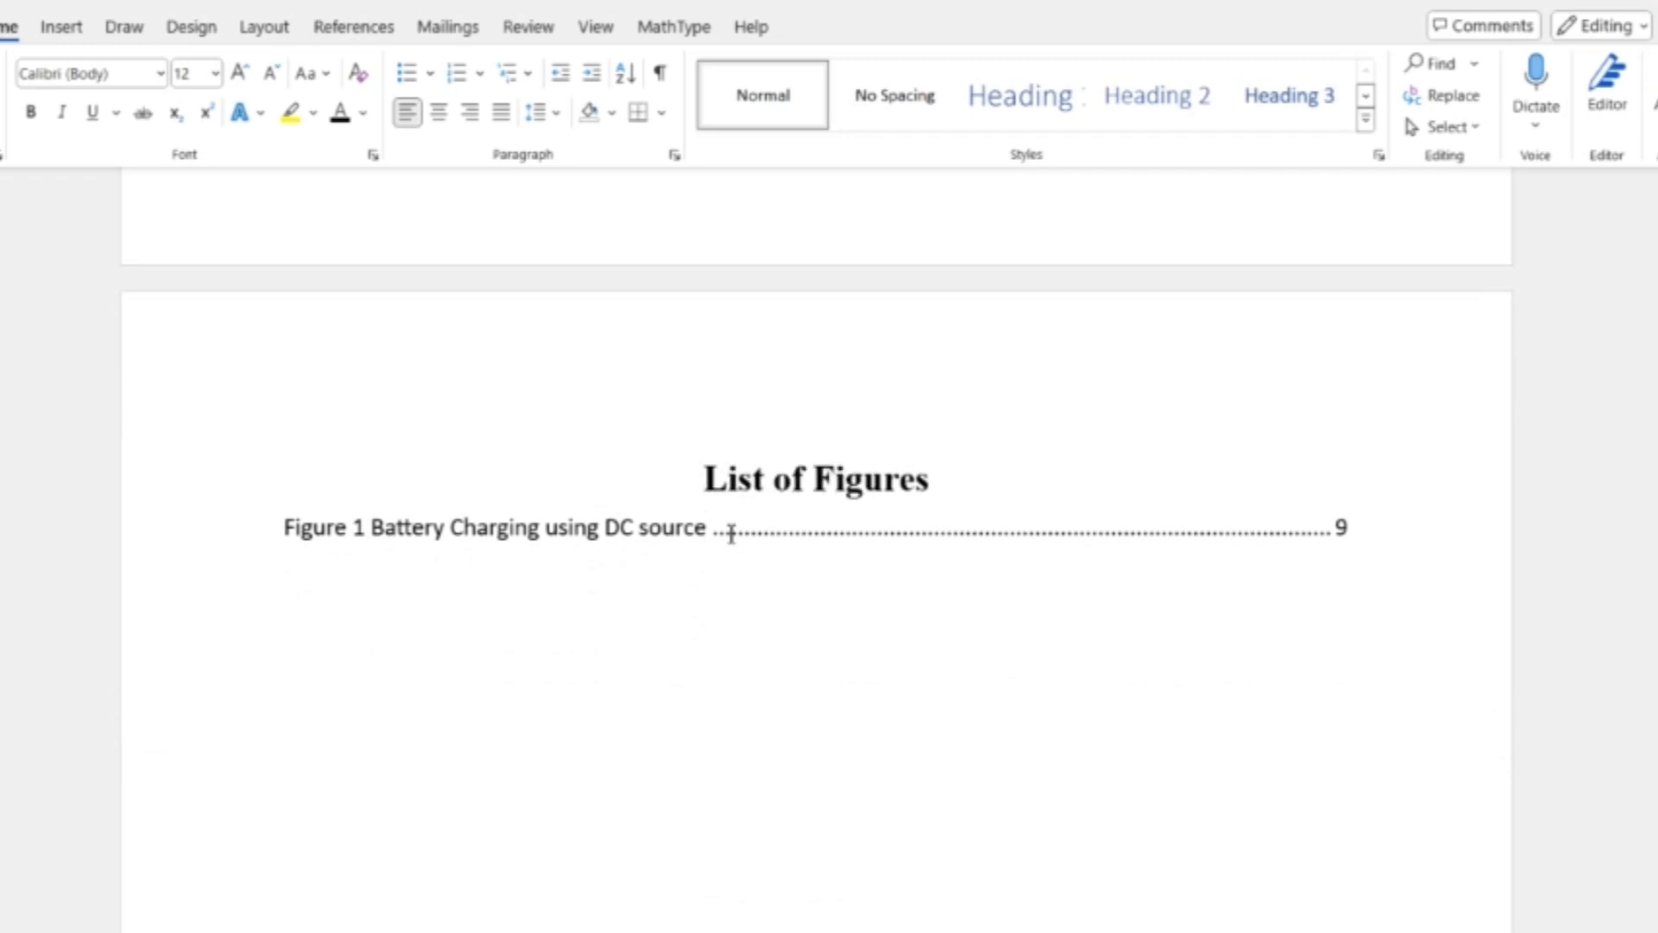
{"action": "triple_click", "coordinate": [665, 536]}
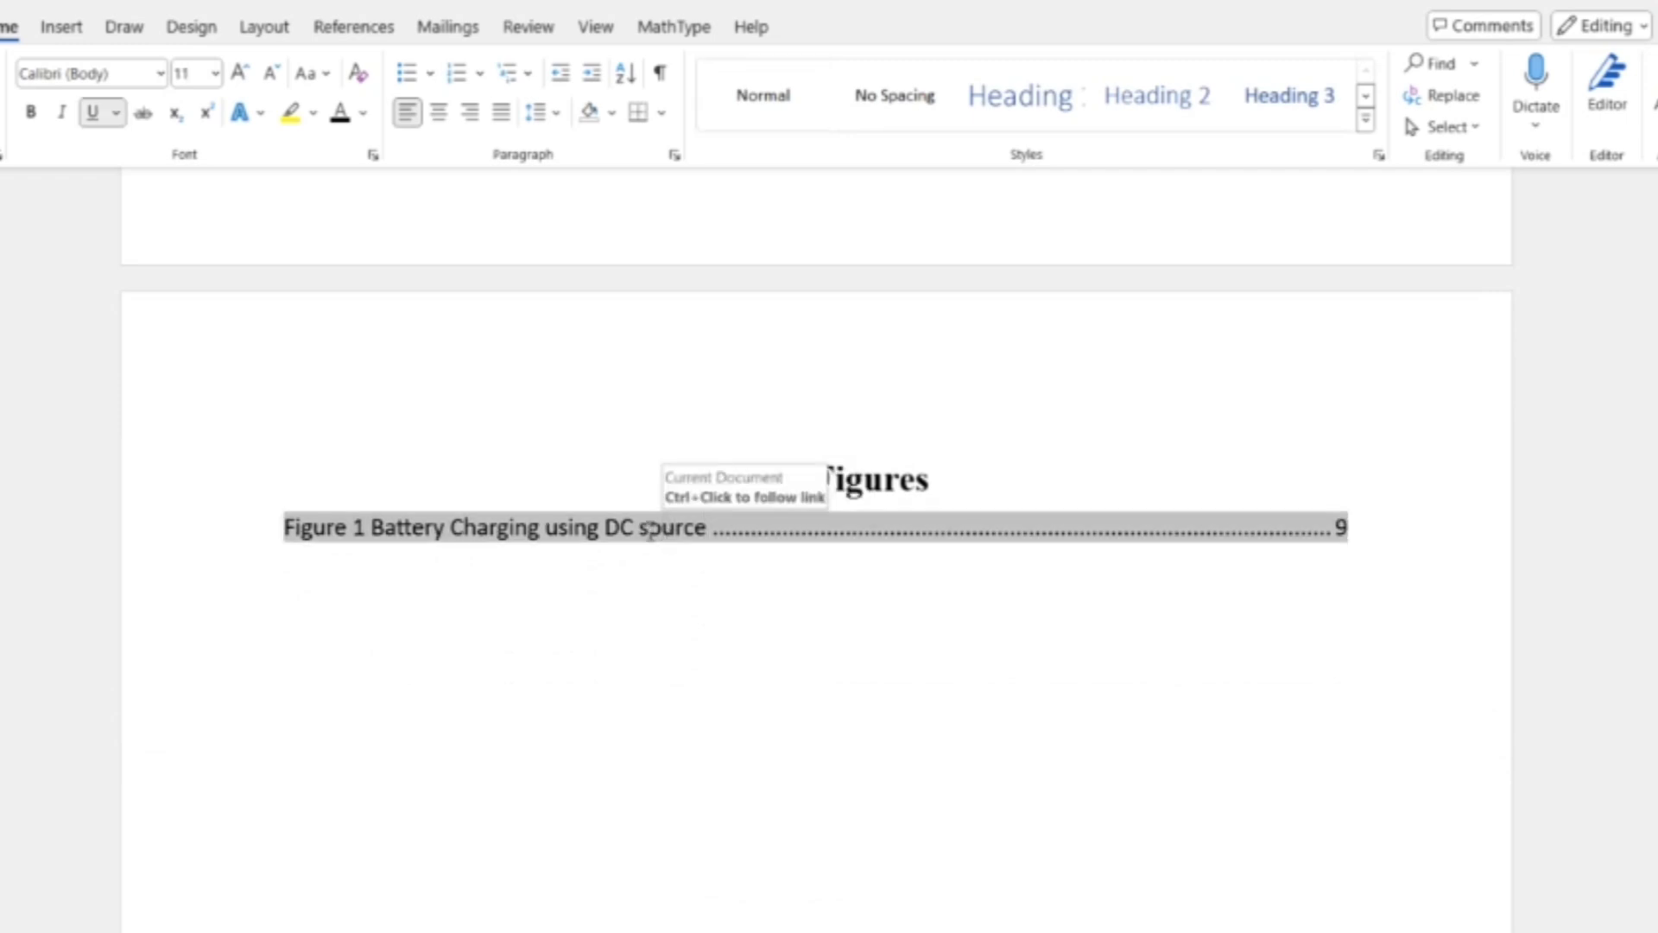
{"action": "right_click", "coordinate": [650, 528]}
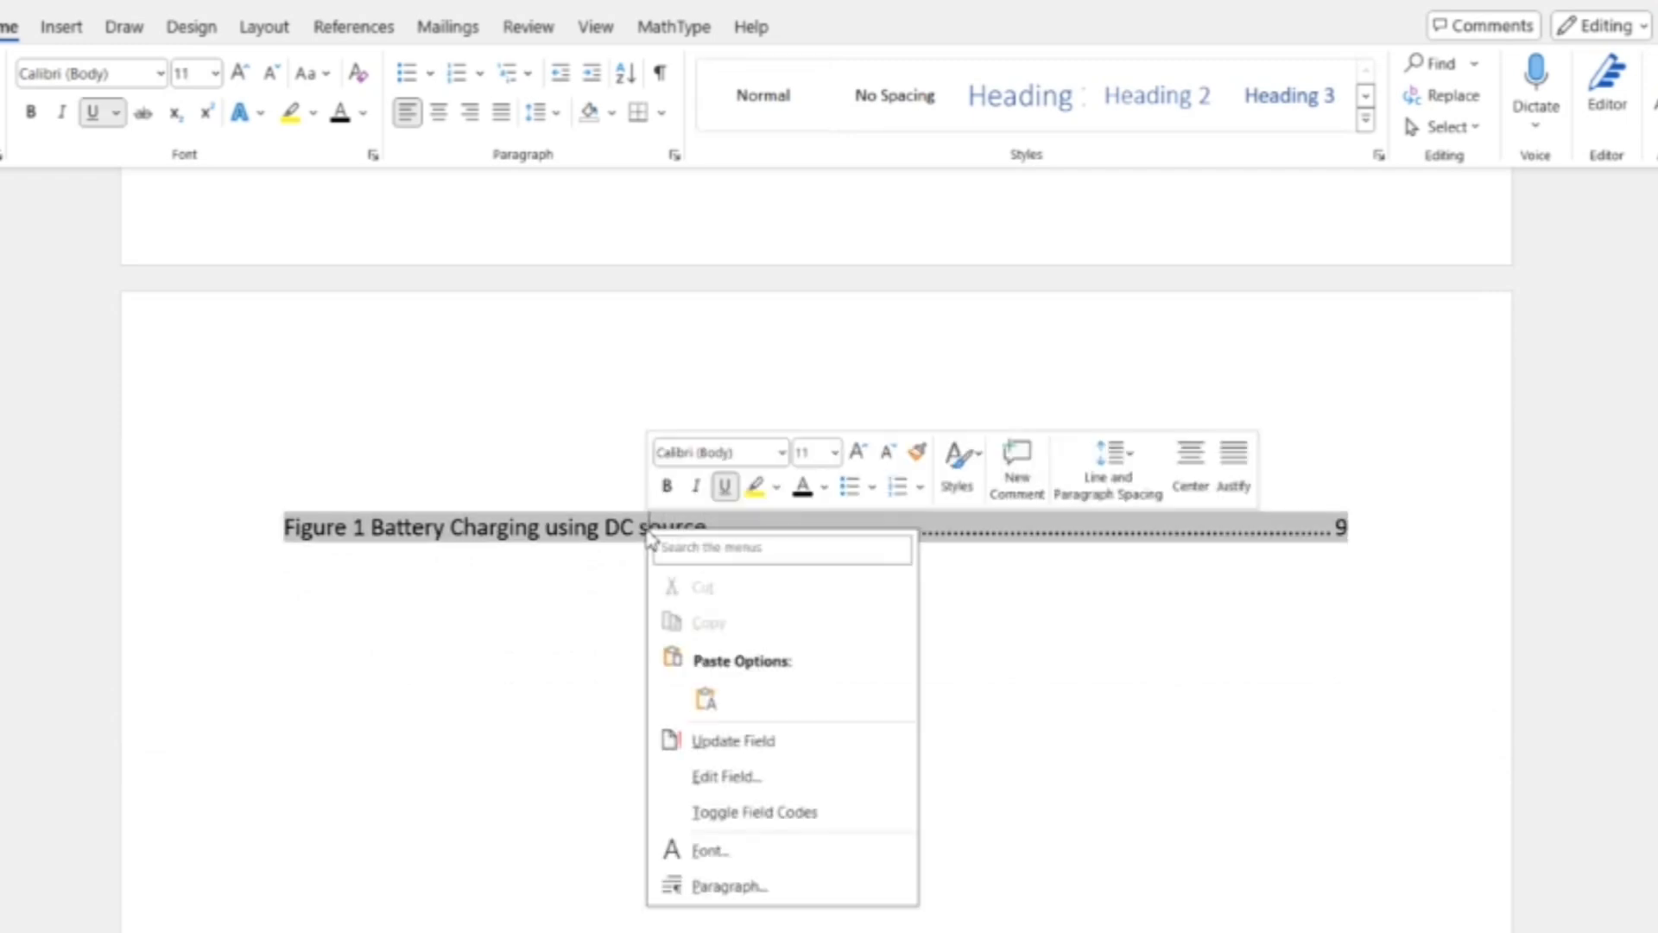
{"action": "left_click", "coordinate": [710, 741]}
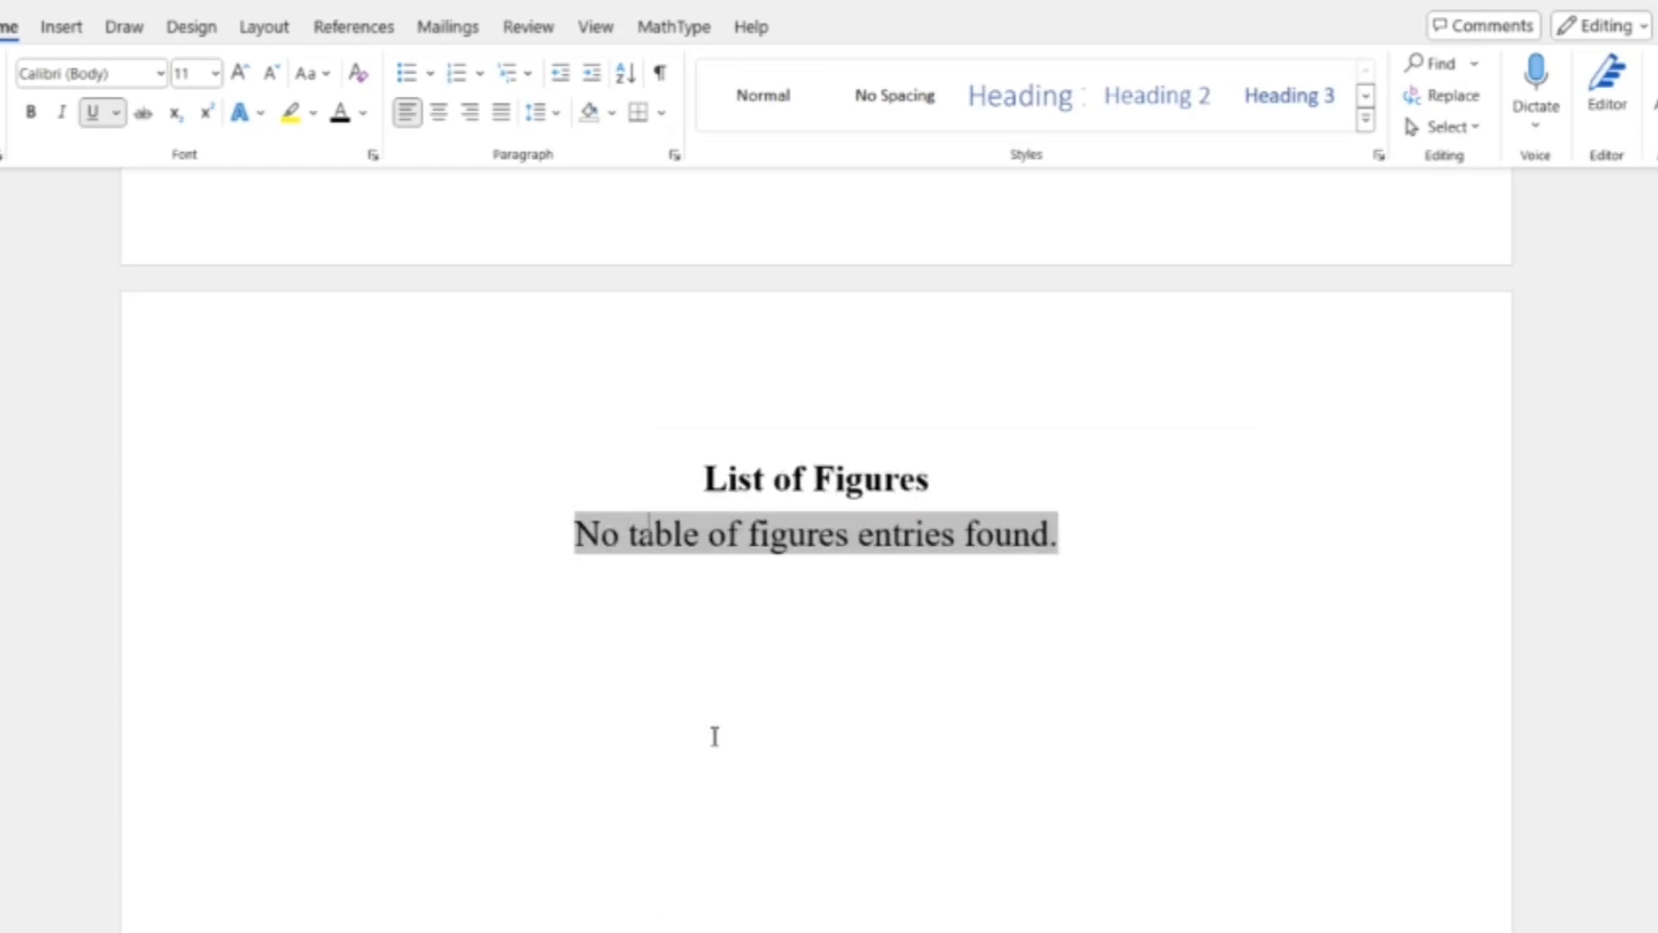
{"action": "left_click", "coordinate": [882, 672]}
Step: Insert the caption "Figure 1 Battery Charging Using DC source" below the DC source charging picture, using the Figure label
{"action": "scroll", "coordinate": [885, 670], "scroll_direction": "down", "scroll_amount": 15}
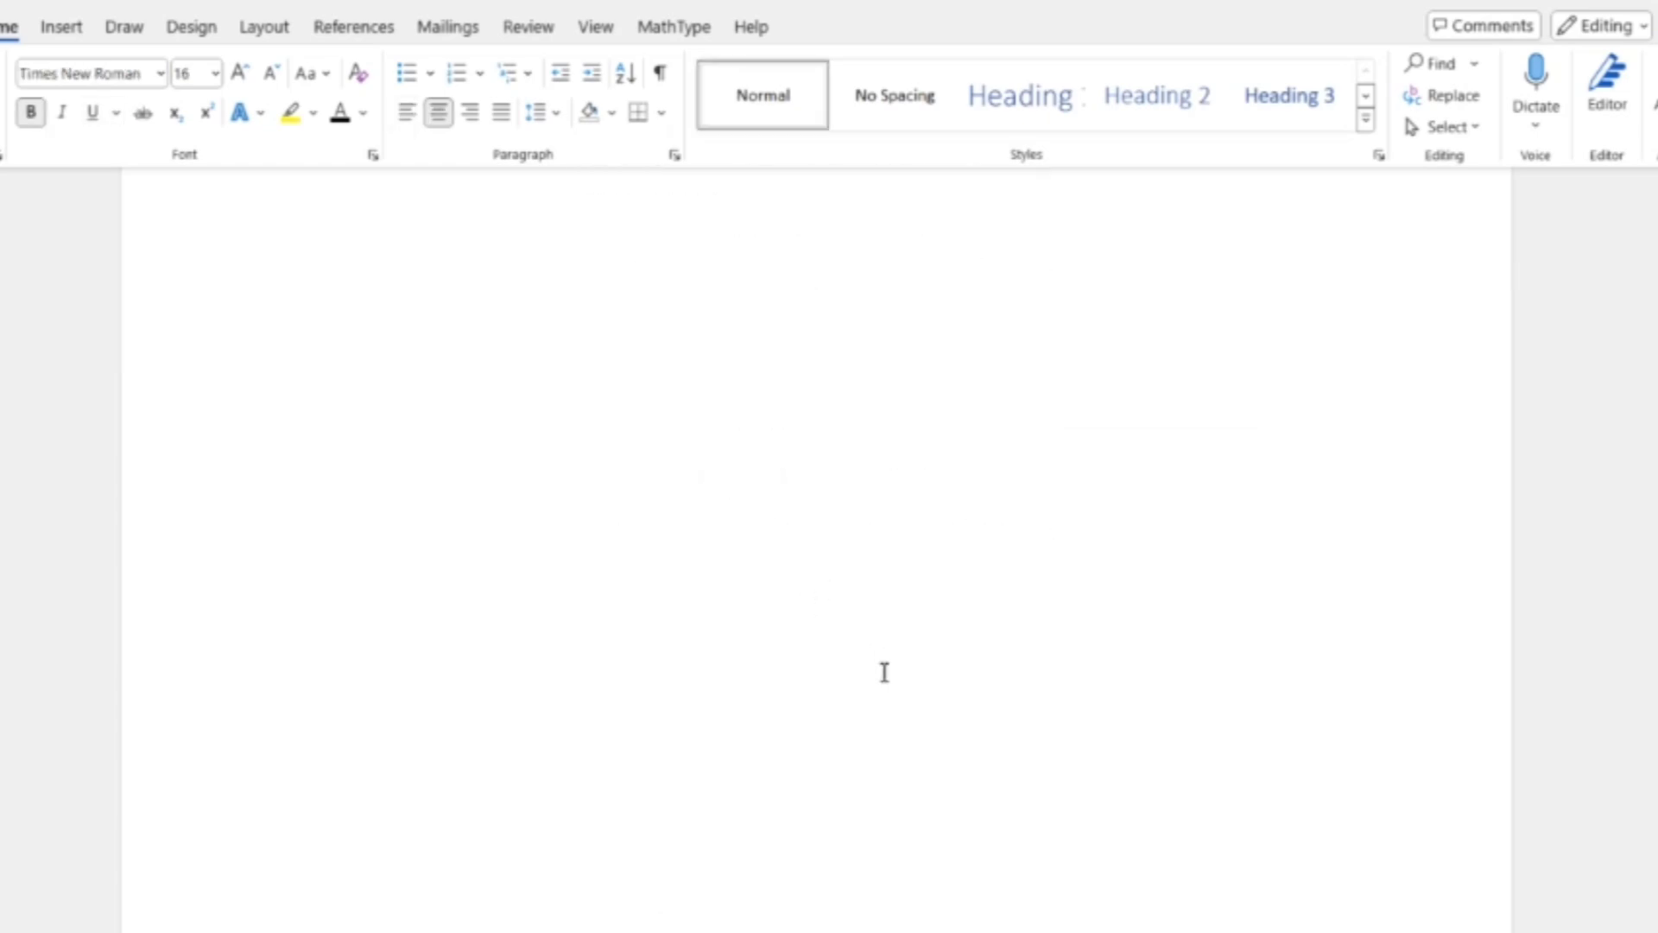
{"action": "scroll", "coordinate": [893, 625], "scroll_direction": "down", "scroll_amount": 10}
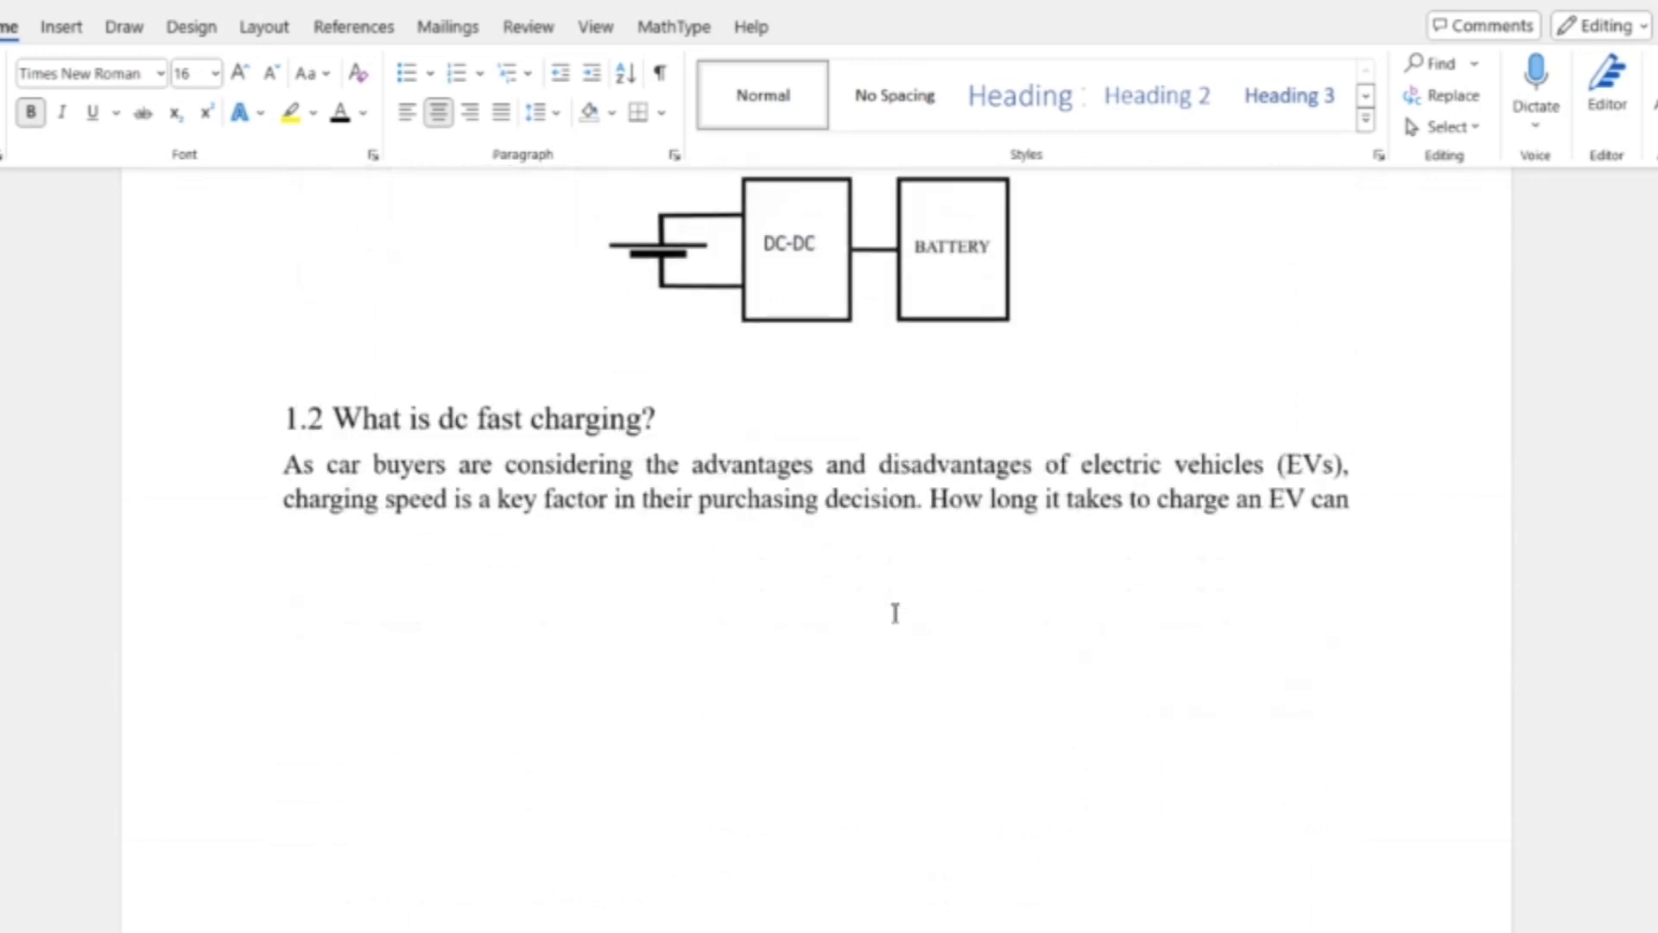
{"action": "scroll", "coordinate": [892, 604], "scroll_direction": "up", "scroll_amount": 3}
{"action": "left_click", "coordinate": [838, 505]}
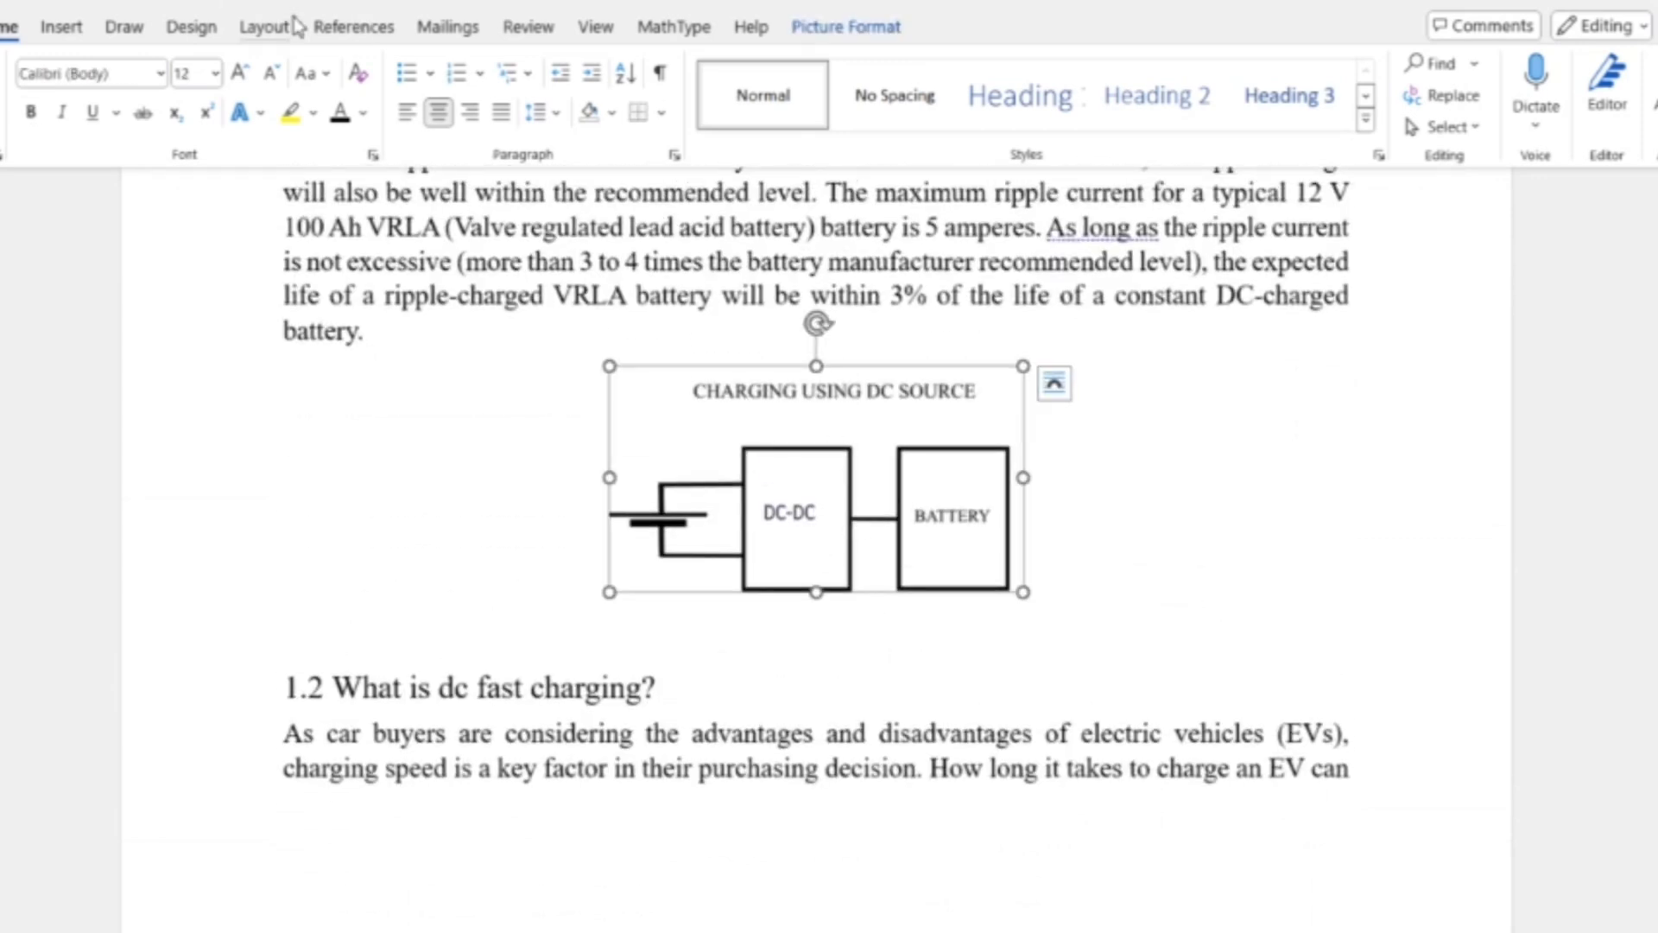
{"action": "left_click", "coordinate": [333, 32]}
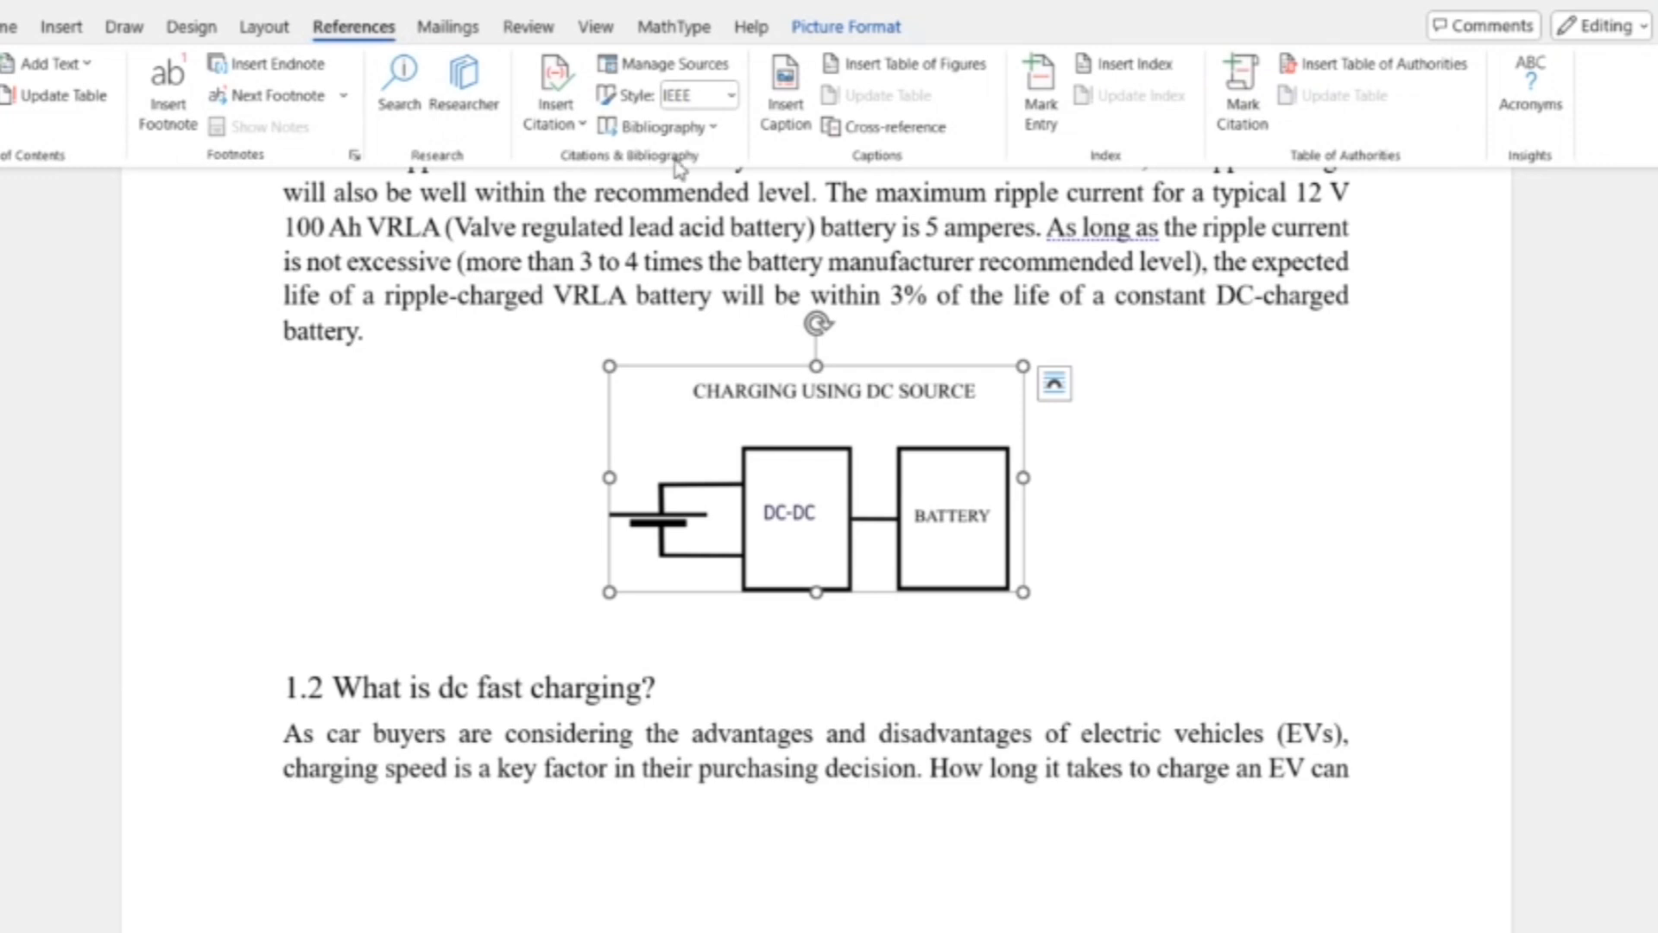
{"action": "left_click", "coordinate": [784, 129]}
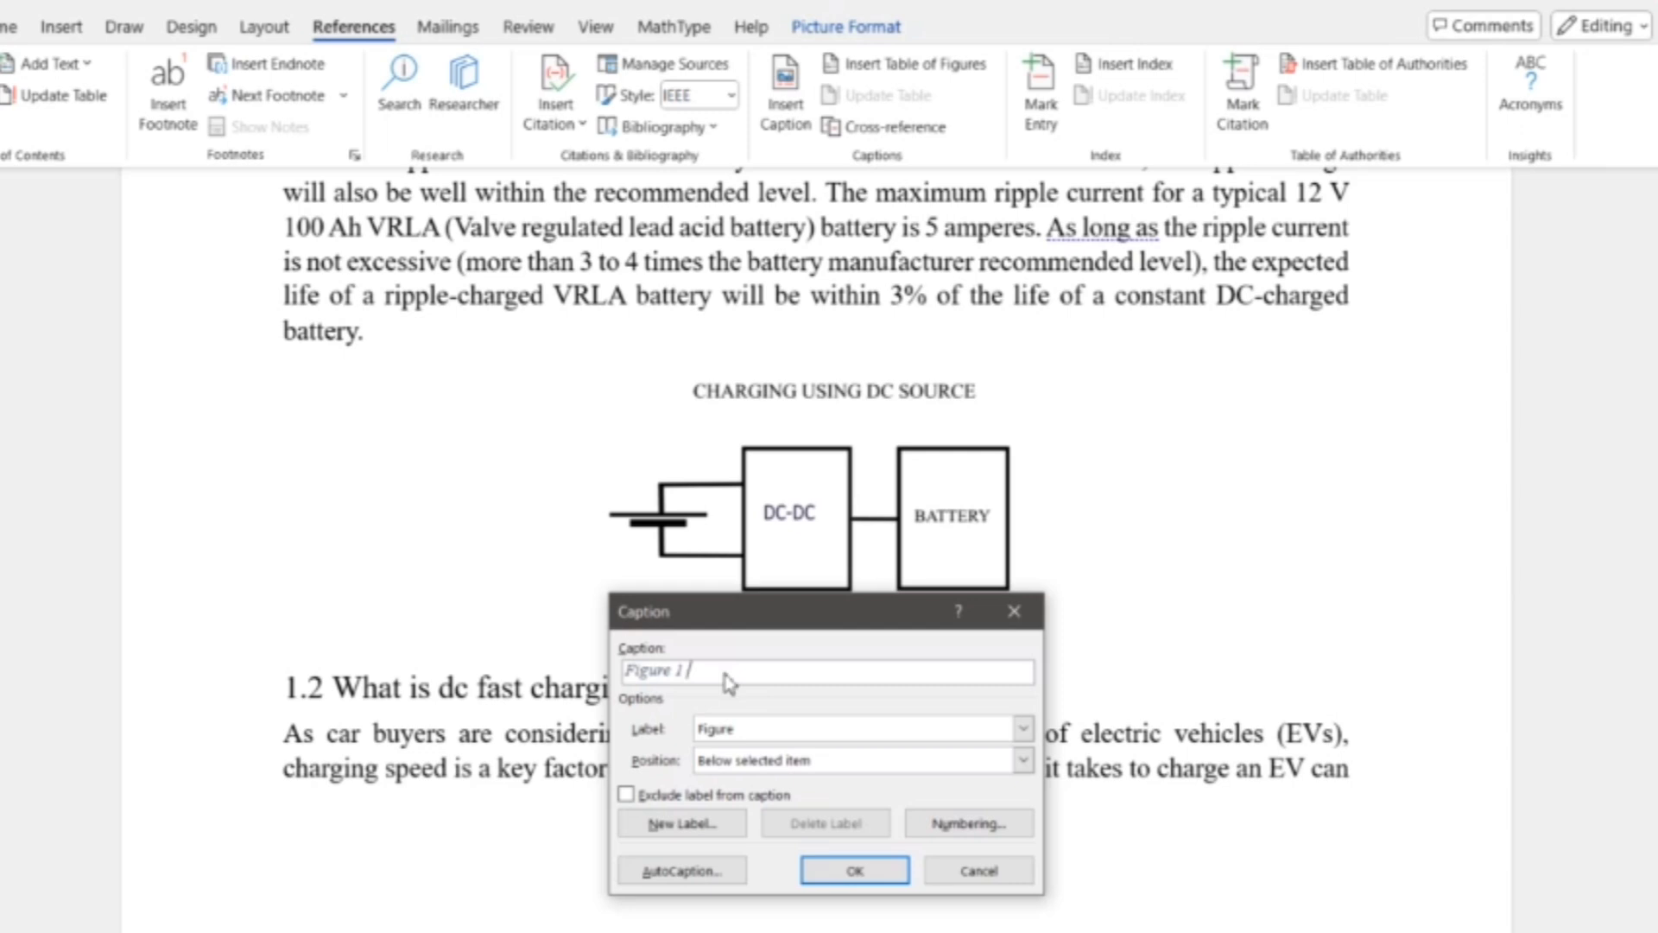
{"action": "type", "text": "Charging Using DC source"}
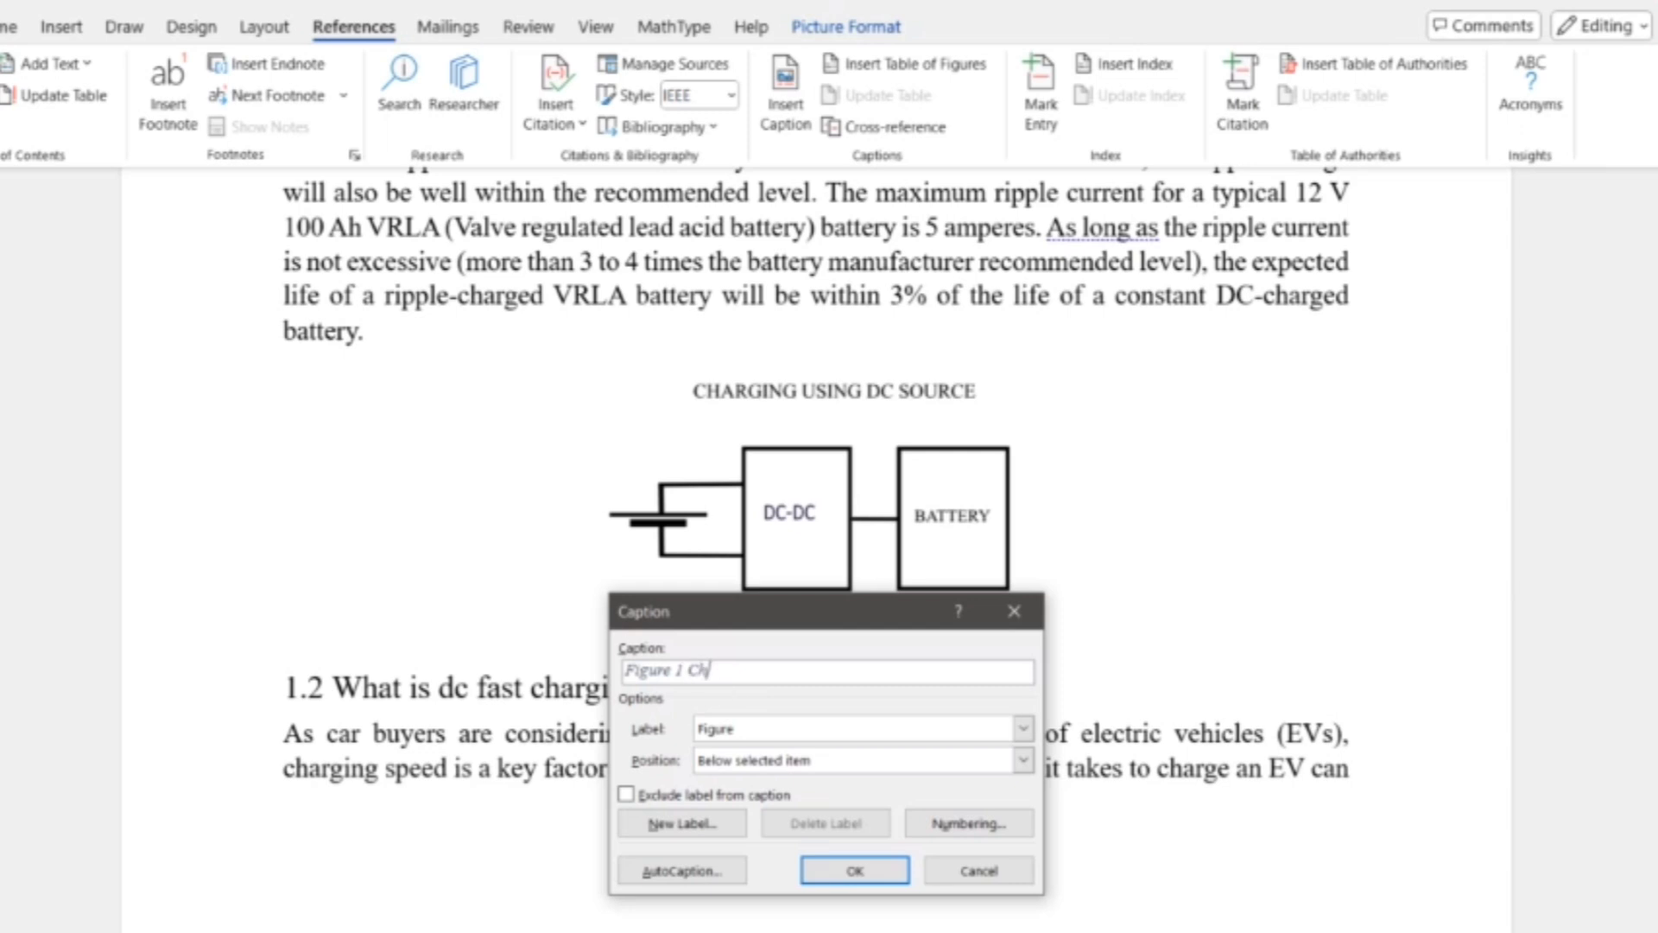
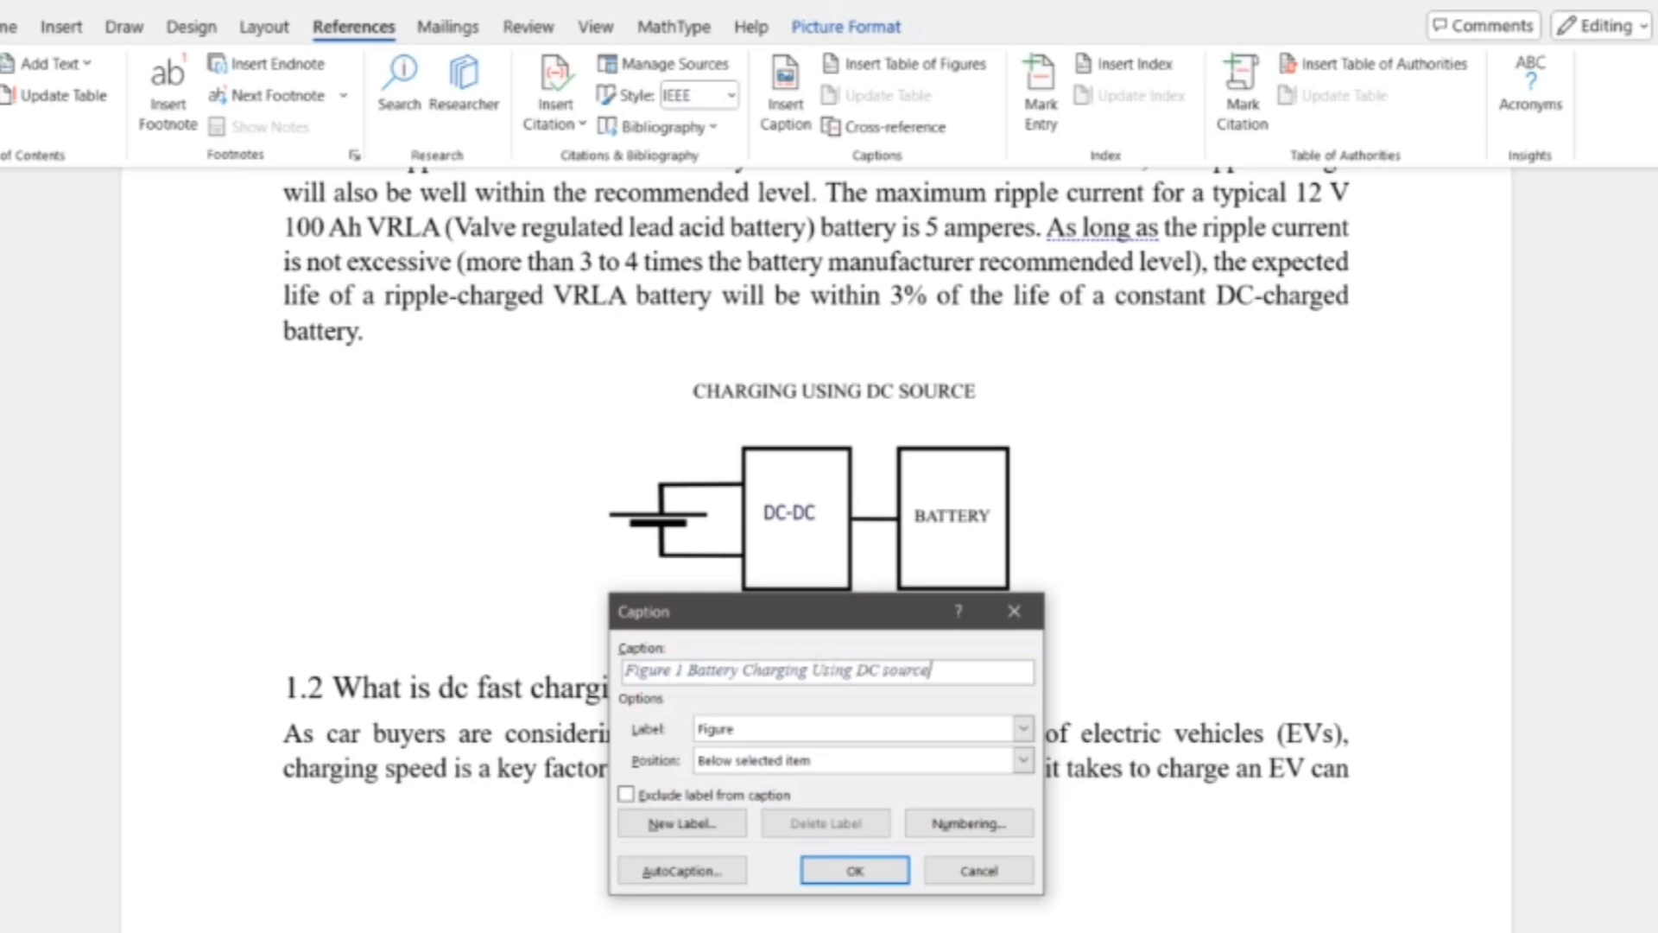
{"action": "left_click", "coordinate": [855, 870]}
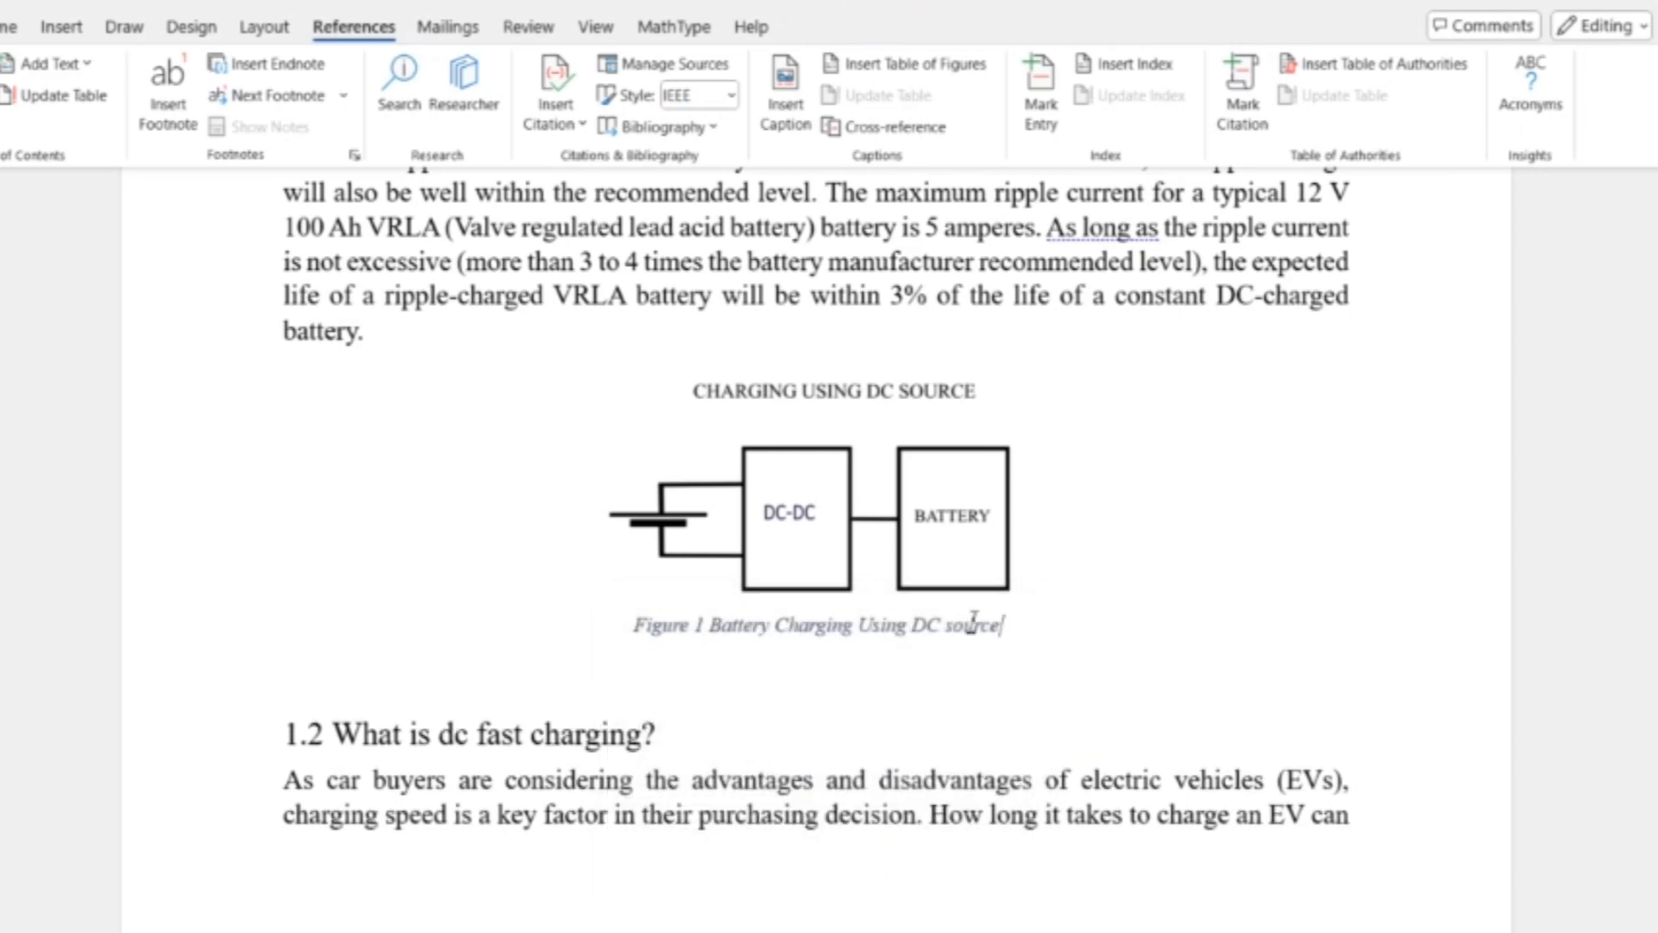
Step: Update the table of figures under the "List of Figures" heading to include the new caption
{"action": "scroll", "coordinate": [973, 624], "scroll_direction": "up", "scroll_amount": 20}
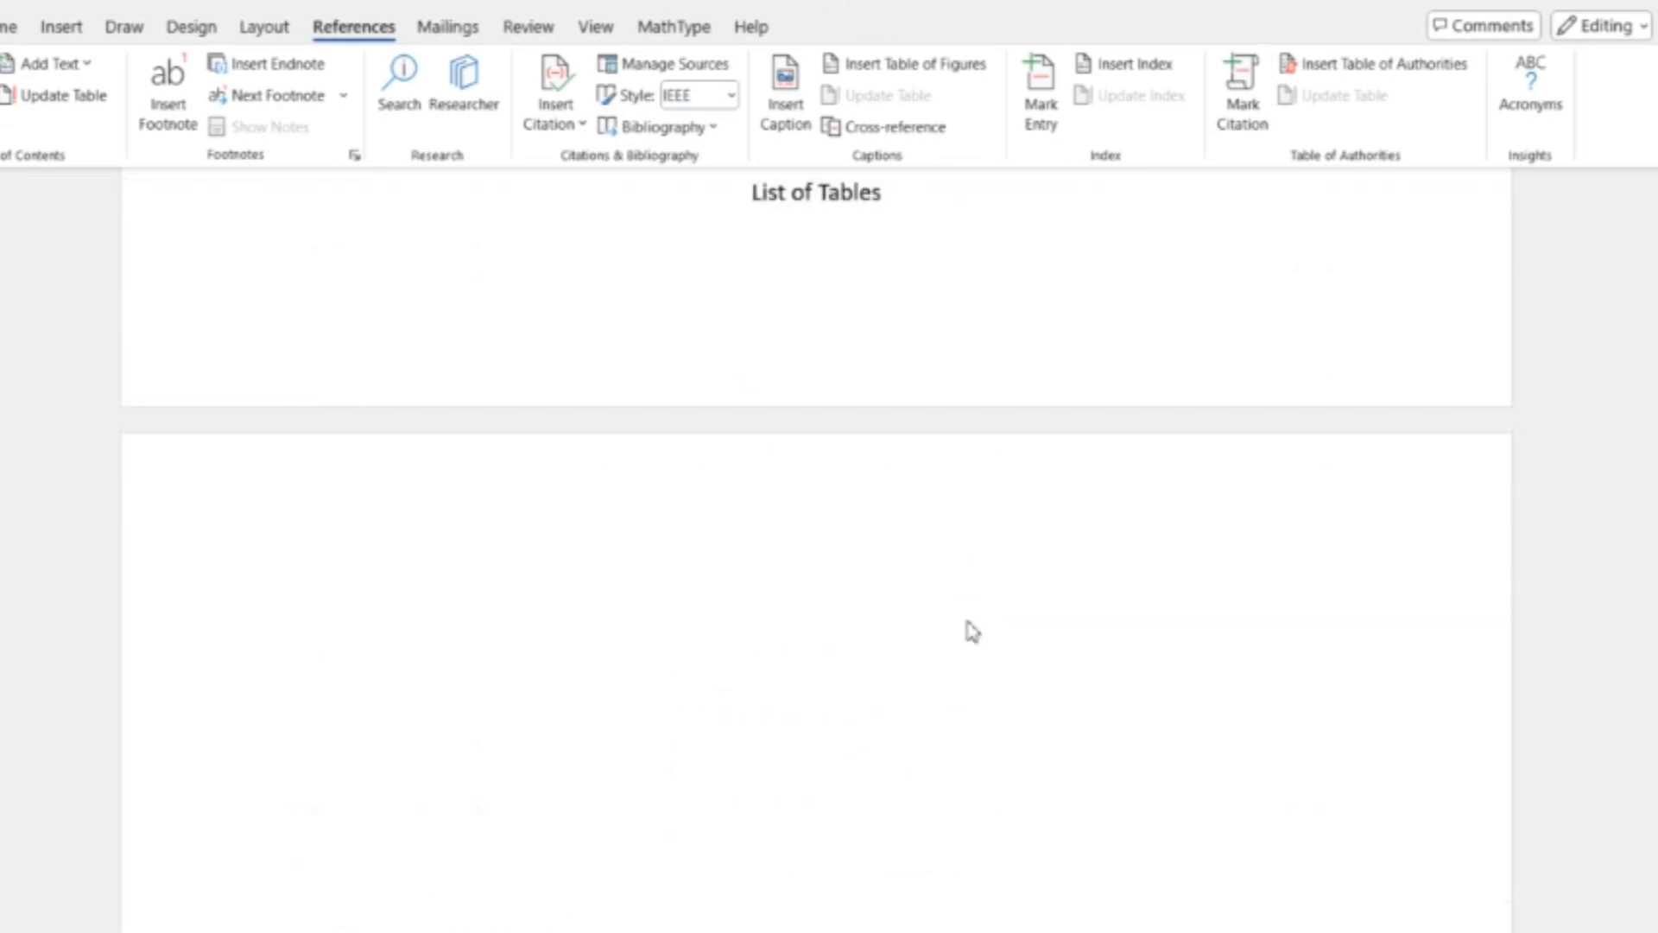
{"action": "scroll", "coordinate": [974, 632], "scroll_direction": "up", "scroll_amount": 15}
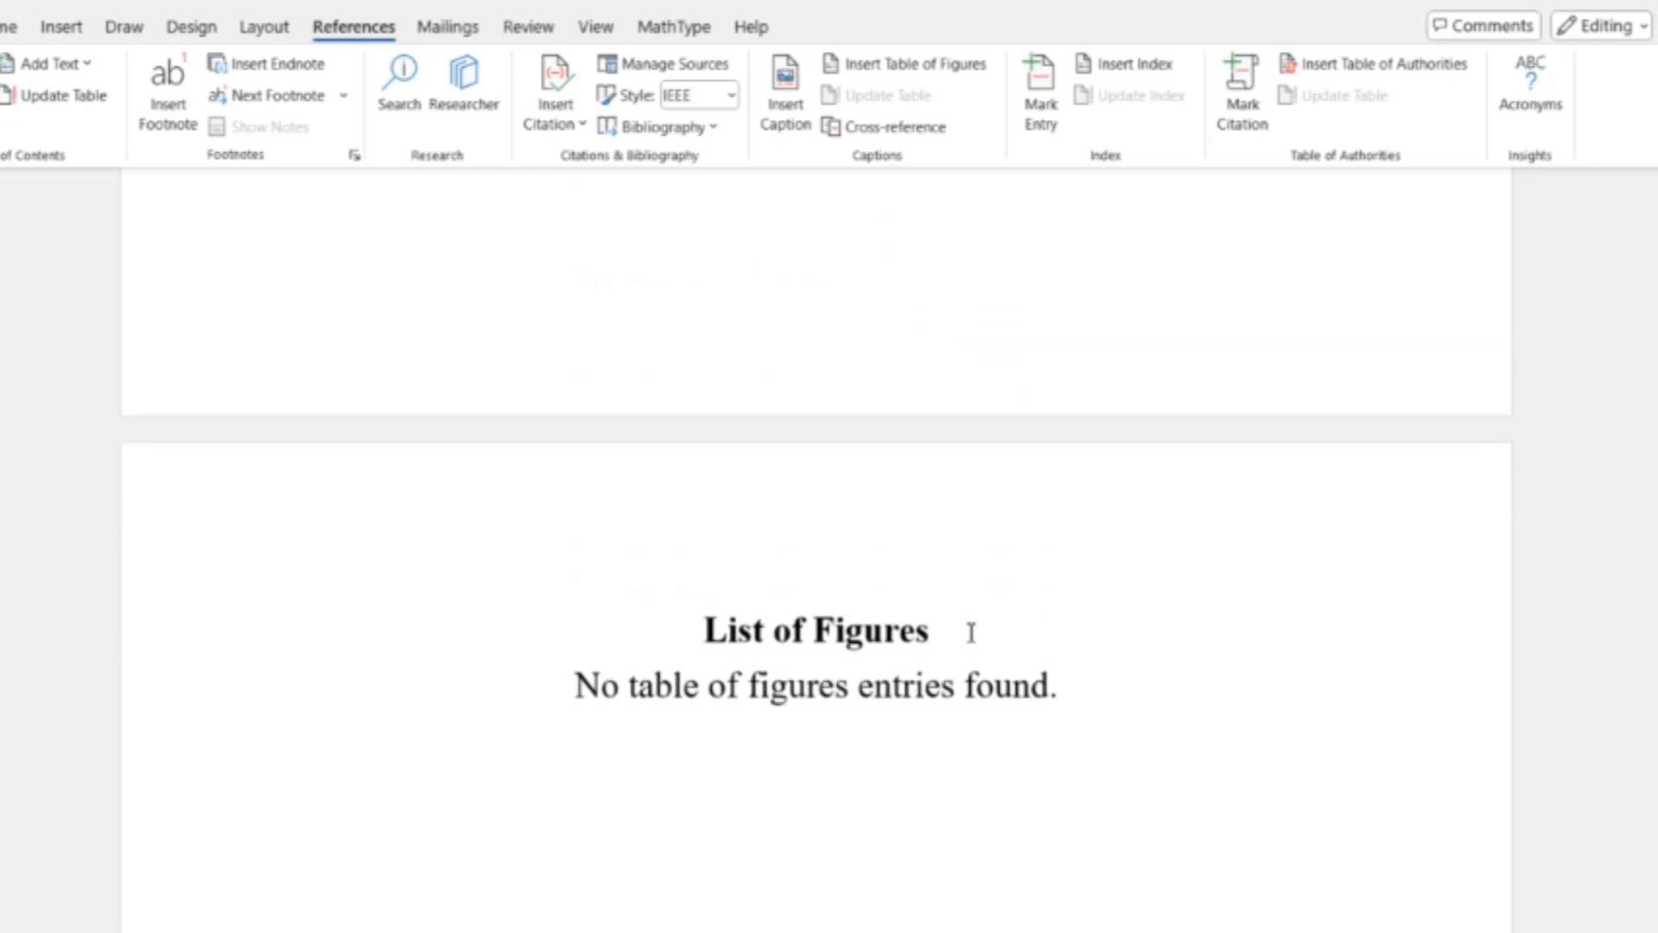
{"action": "scroll", "coordinate": [972, 632], "scroll_direction": "down", "scroll_amount": 1}
{"action": "left_click", "coordinate": [868, 613]}
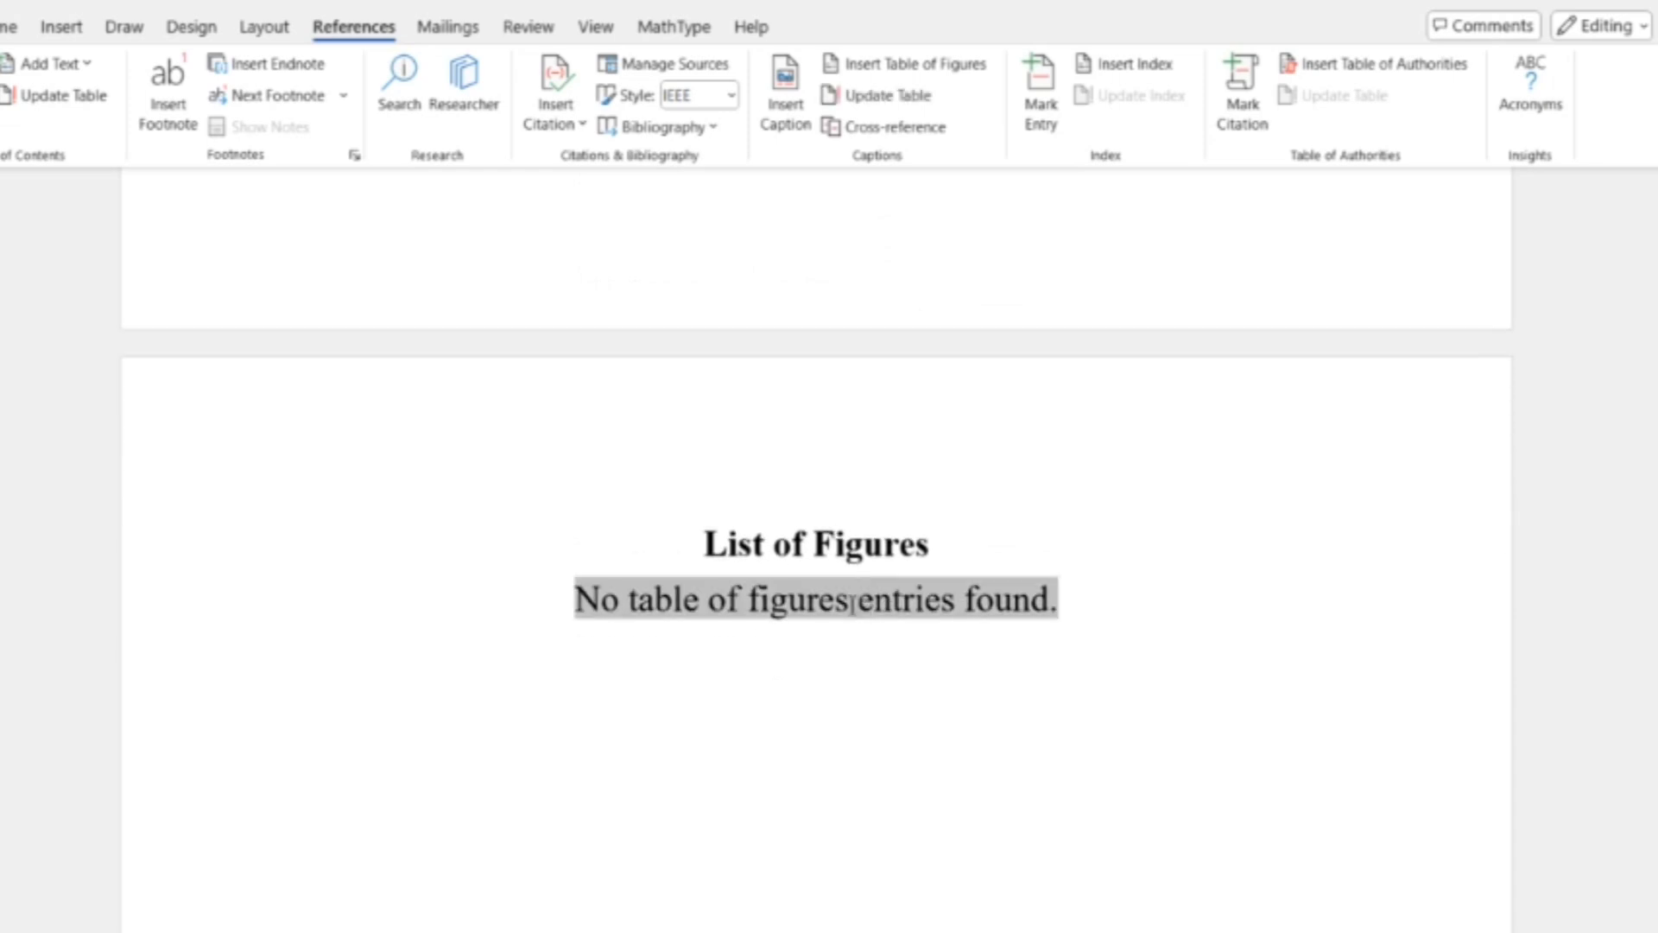
{"action": "left_click", "coordinate": [889, 103]}
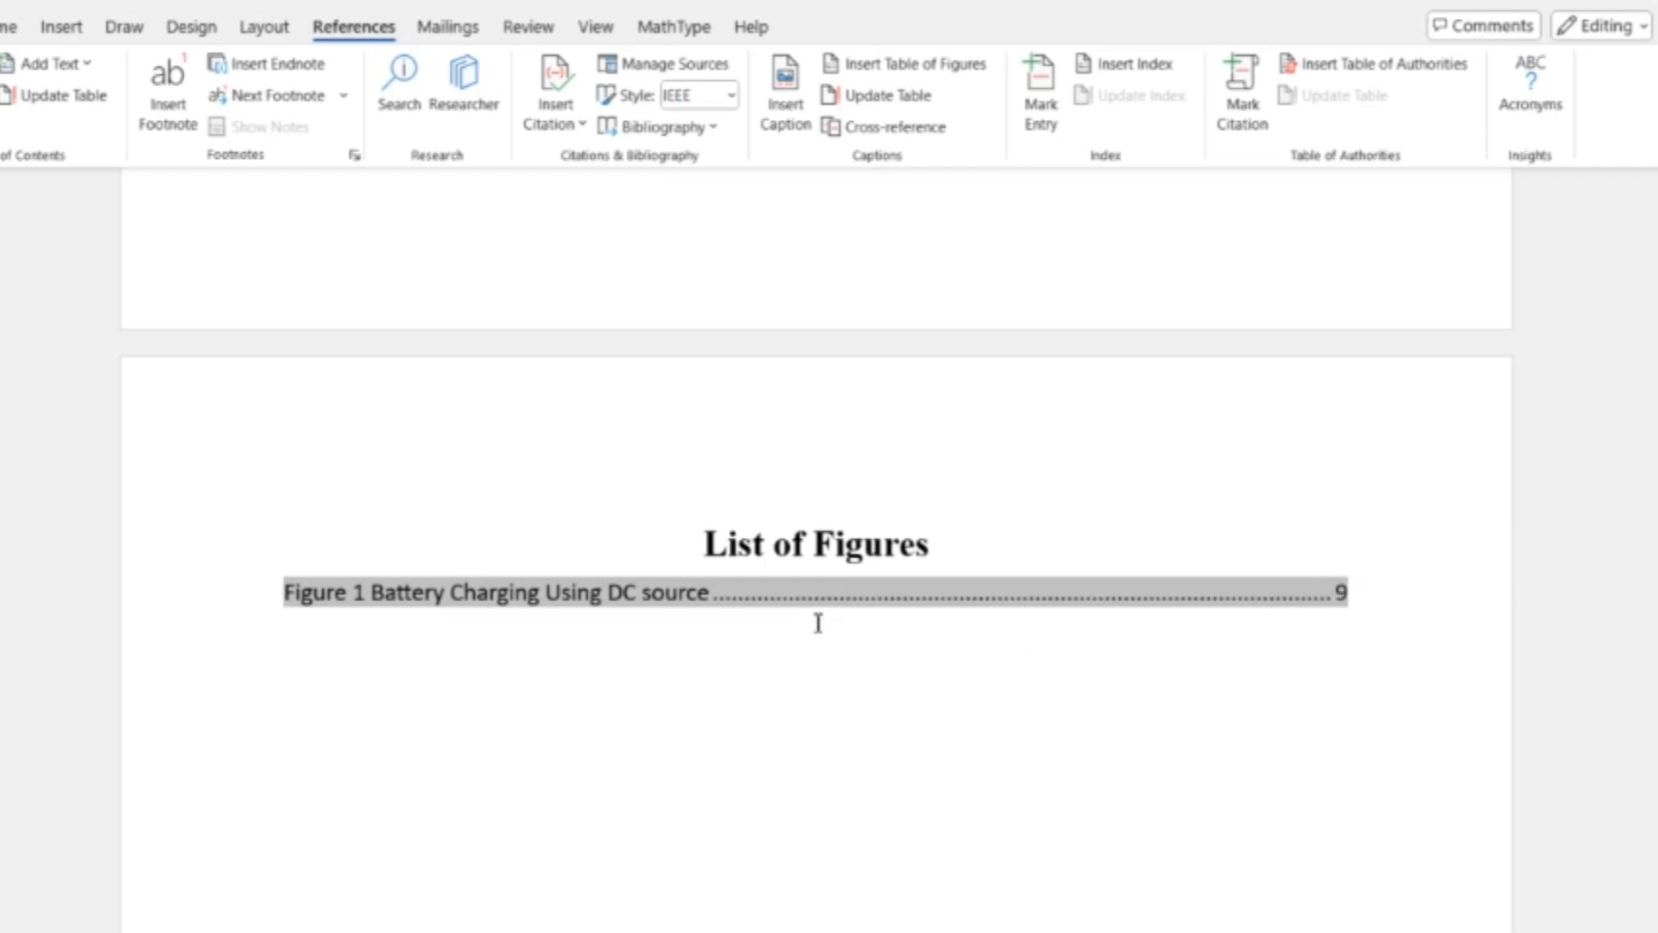
Step: Follow the Figure 1 entry's link to its captioned picture, look through the surrounding pages and return to the List of Figures
{"action": "left_click", "coordinate": [741, 594], "text": "ctrl"}
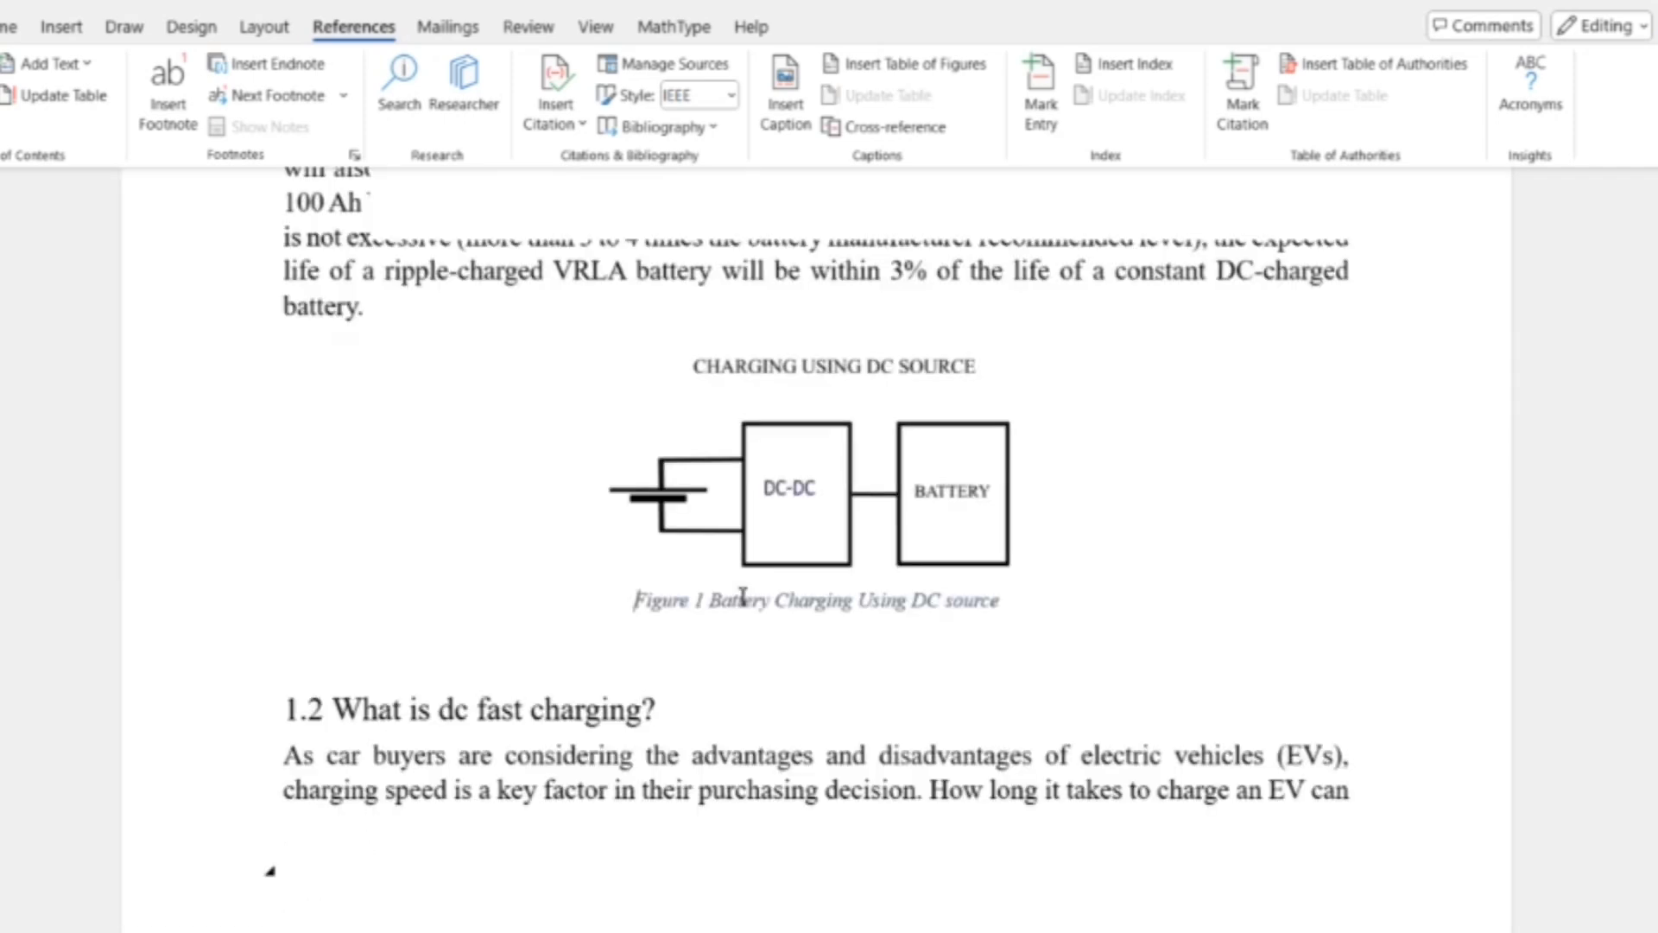
{"action": "scroll", "coordinate": [743, 596], "scroll_direction": "down", "scroll_amount": 3}
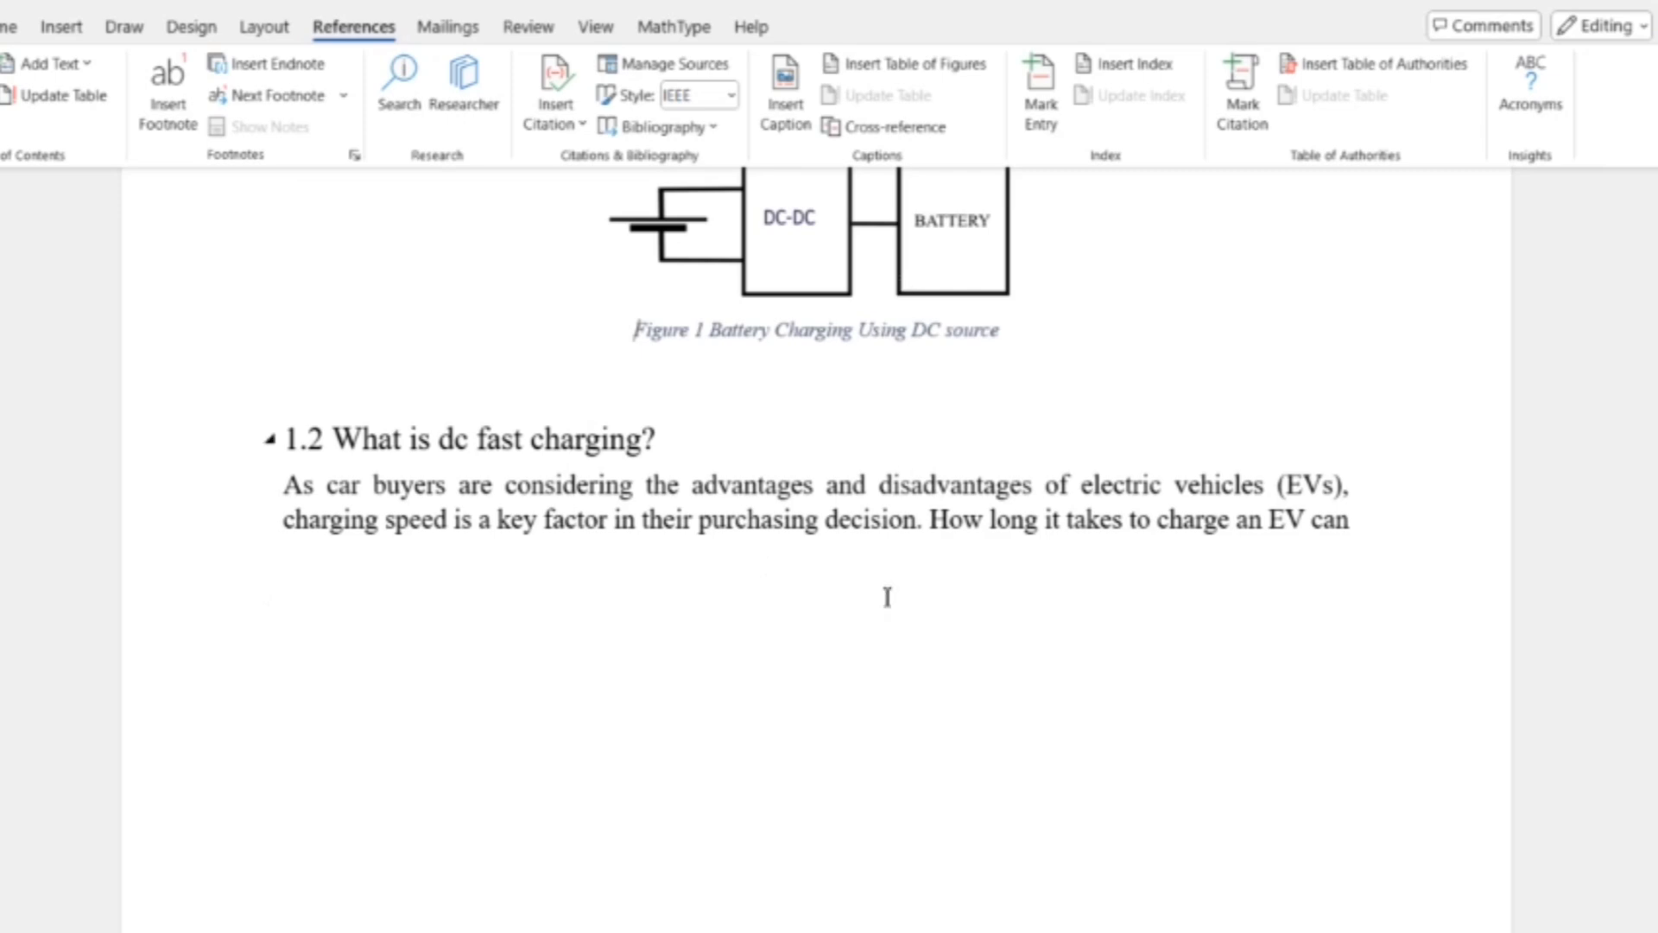
{"action": "scroll", "coordinate": [883, 614], "scroll_direction": "down", "scroll_amount": 1}
{"action": "scroll", "coordinate": [882, 614], "scroll_direction": "down", "scroll_amount": 7}
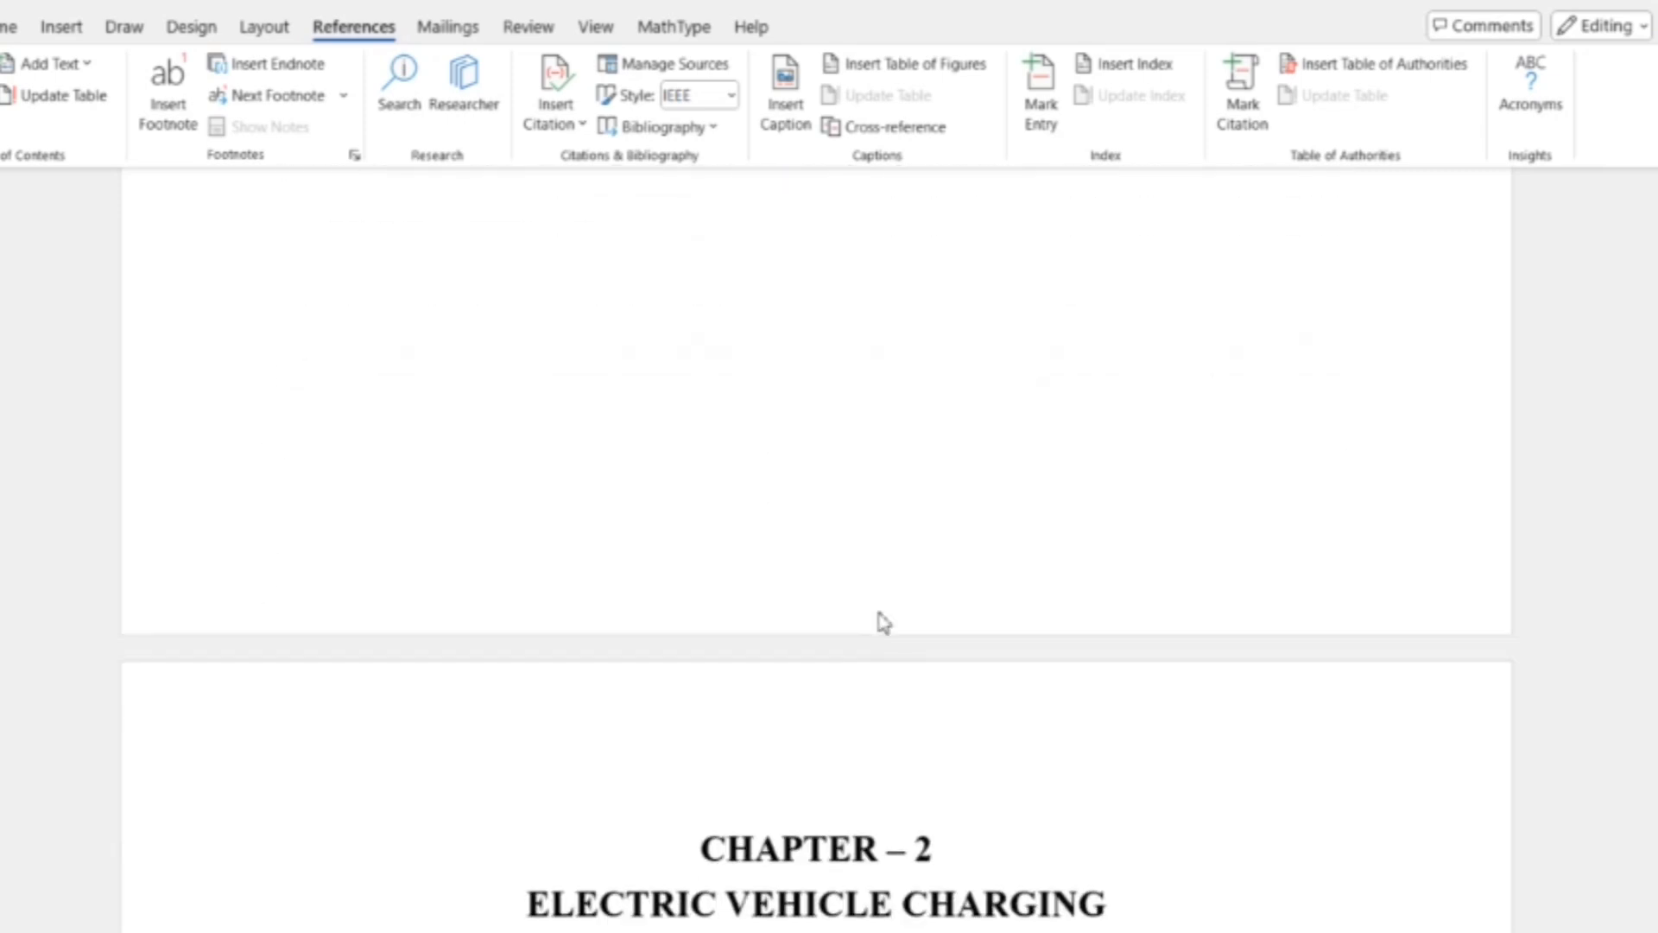
{"action": "scroll", "coordinate": [879, 613], "scroll_direction": "up", "scroll_amount": 15}
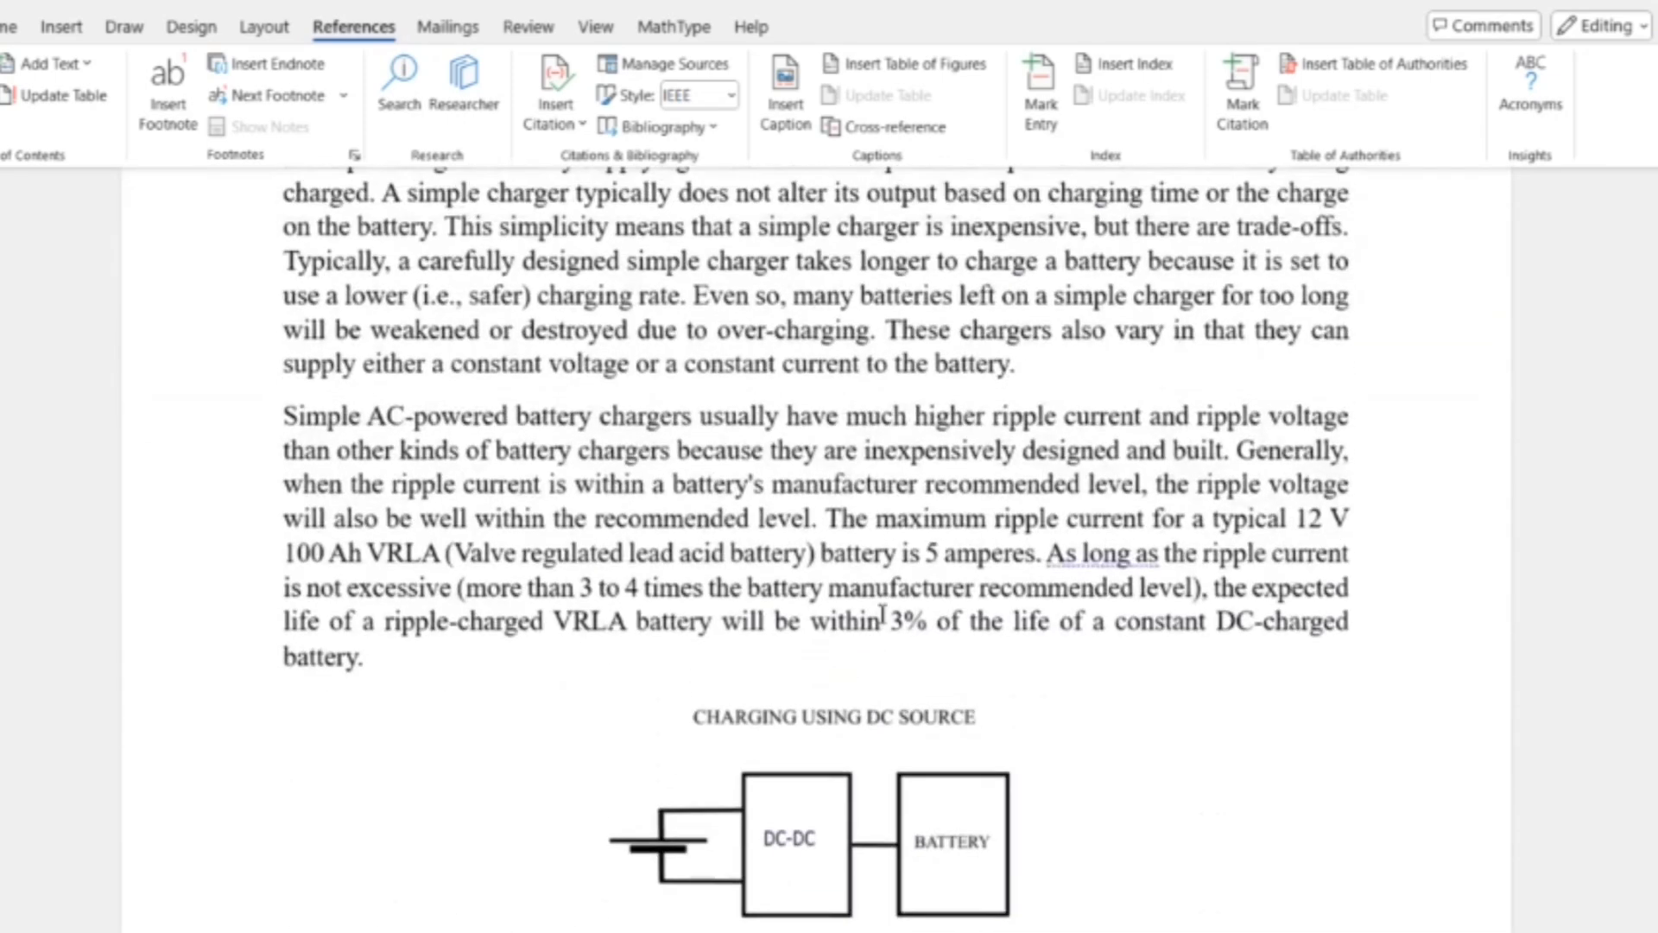
{"action": "scroll", "coordinate": [883, 614], "scroll_direction": "up", "scroll_amount": 7}
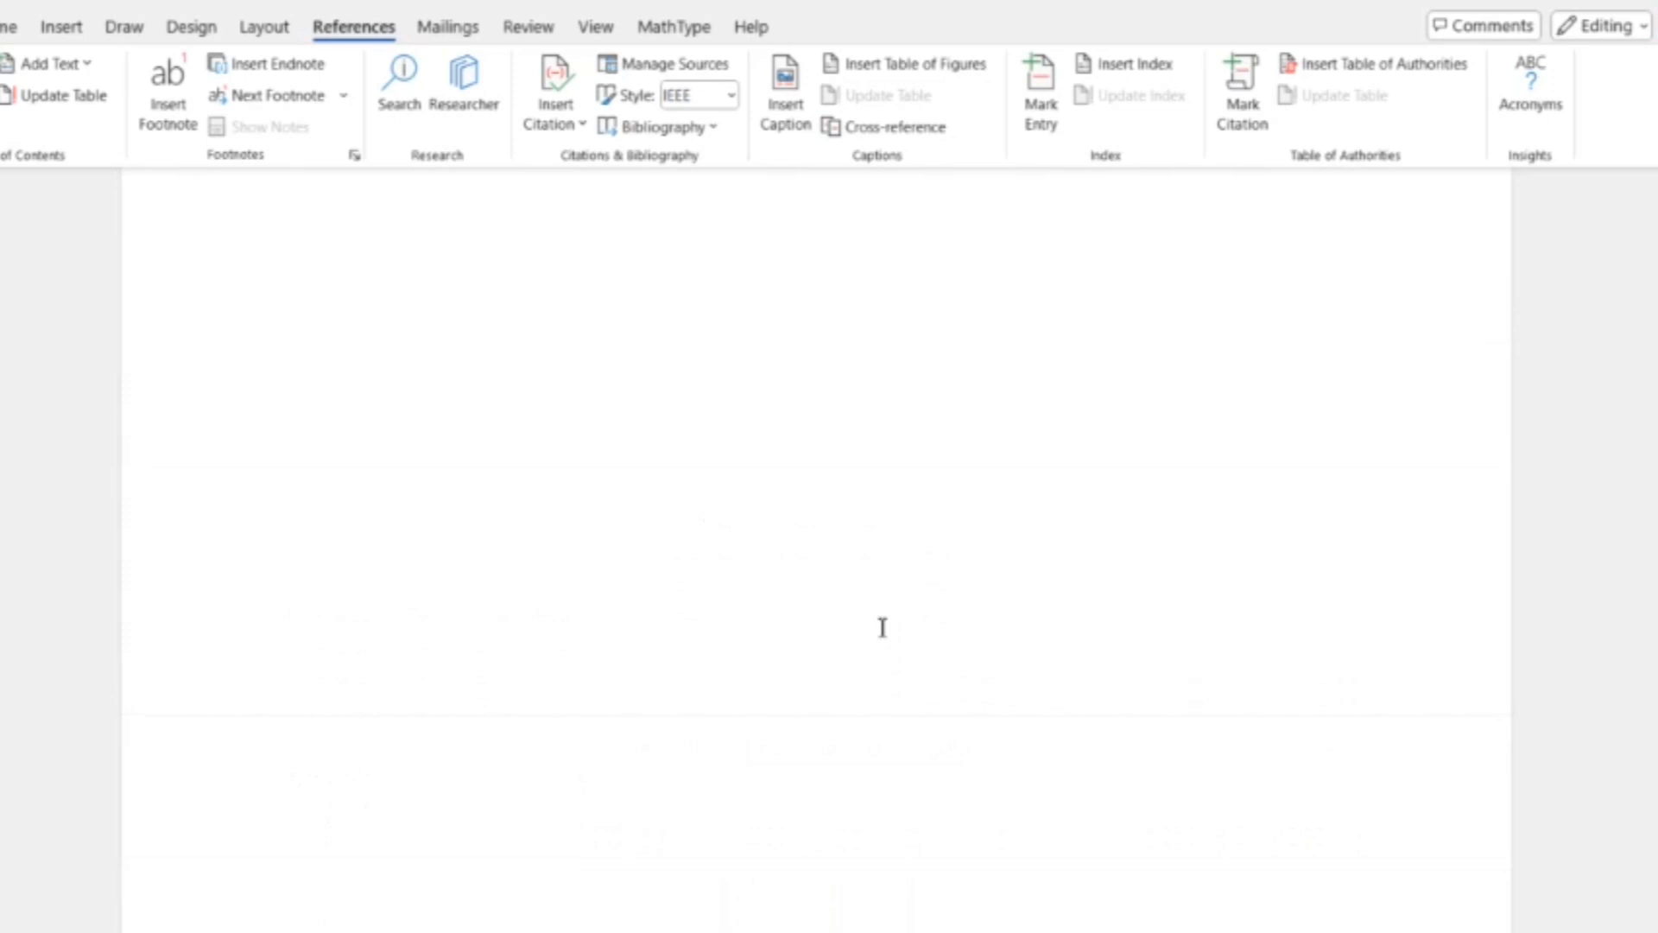
{"action": "scroll", "coordinate": [882, 627], "scroll_direction": "up", "scroll_amount": 20}
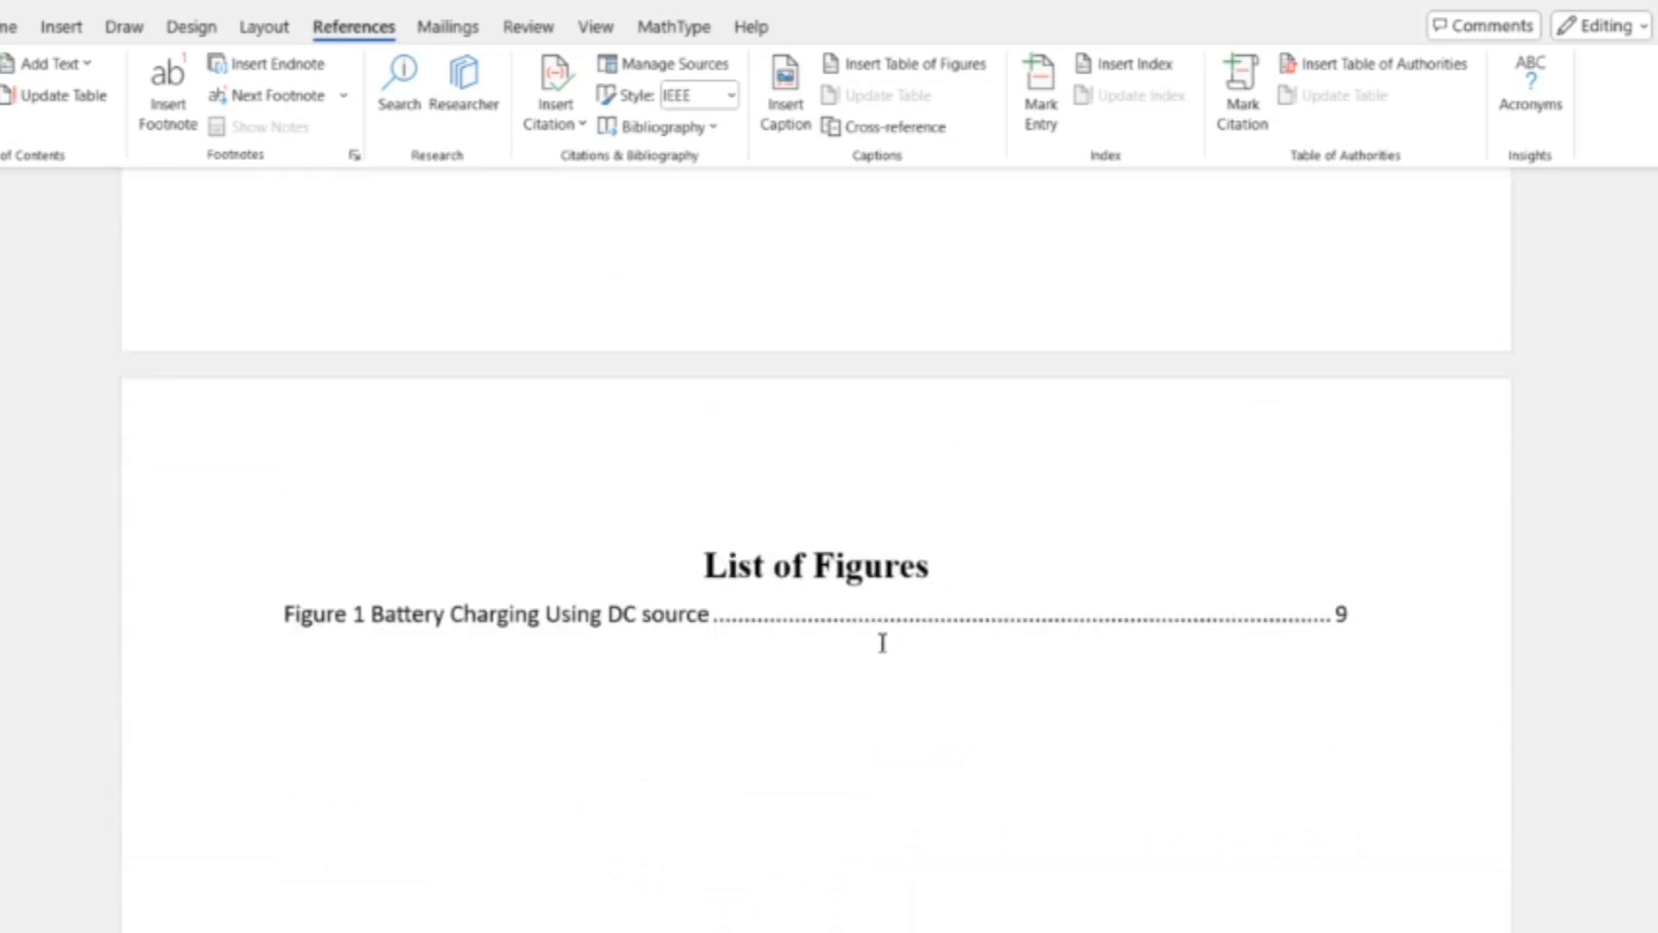
{"action": "scroll", "coordinate": [882, 643], "scroll_direction": "up", "scroll_amount": 1}
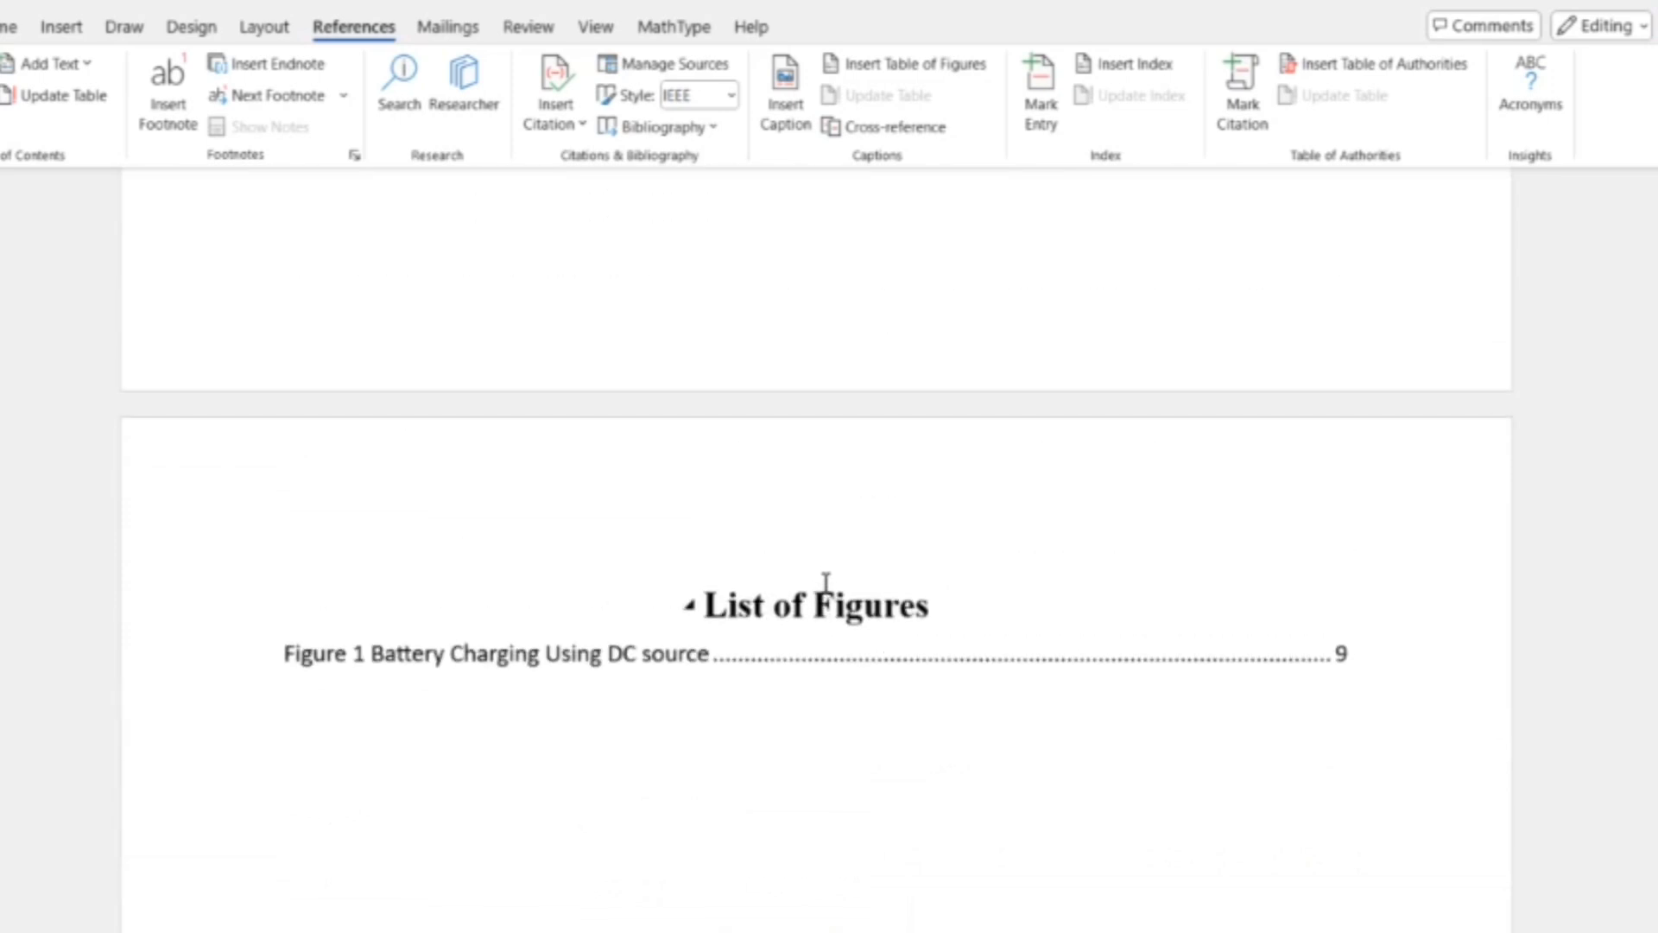
Step: Update the entire table of contents so that it includes the "List of Figures" heading
{"action": "scroll", "coordinate": [823, 574], "scroll_direction": "up", "scroll_amount": 15}
{"action": "scroll", "coordinate": [826, 578], "scroll_direction": "up", "scroll_amount": 3}
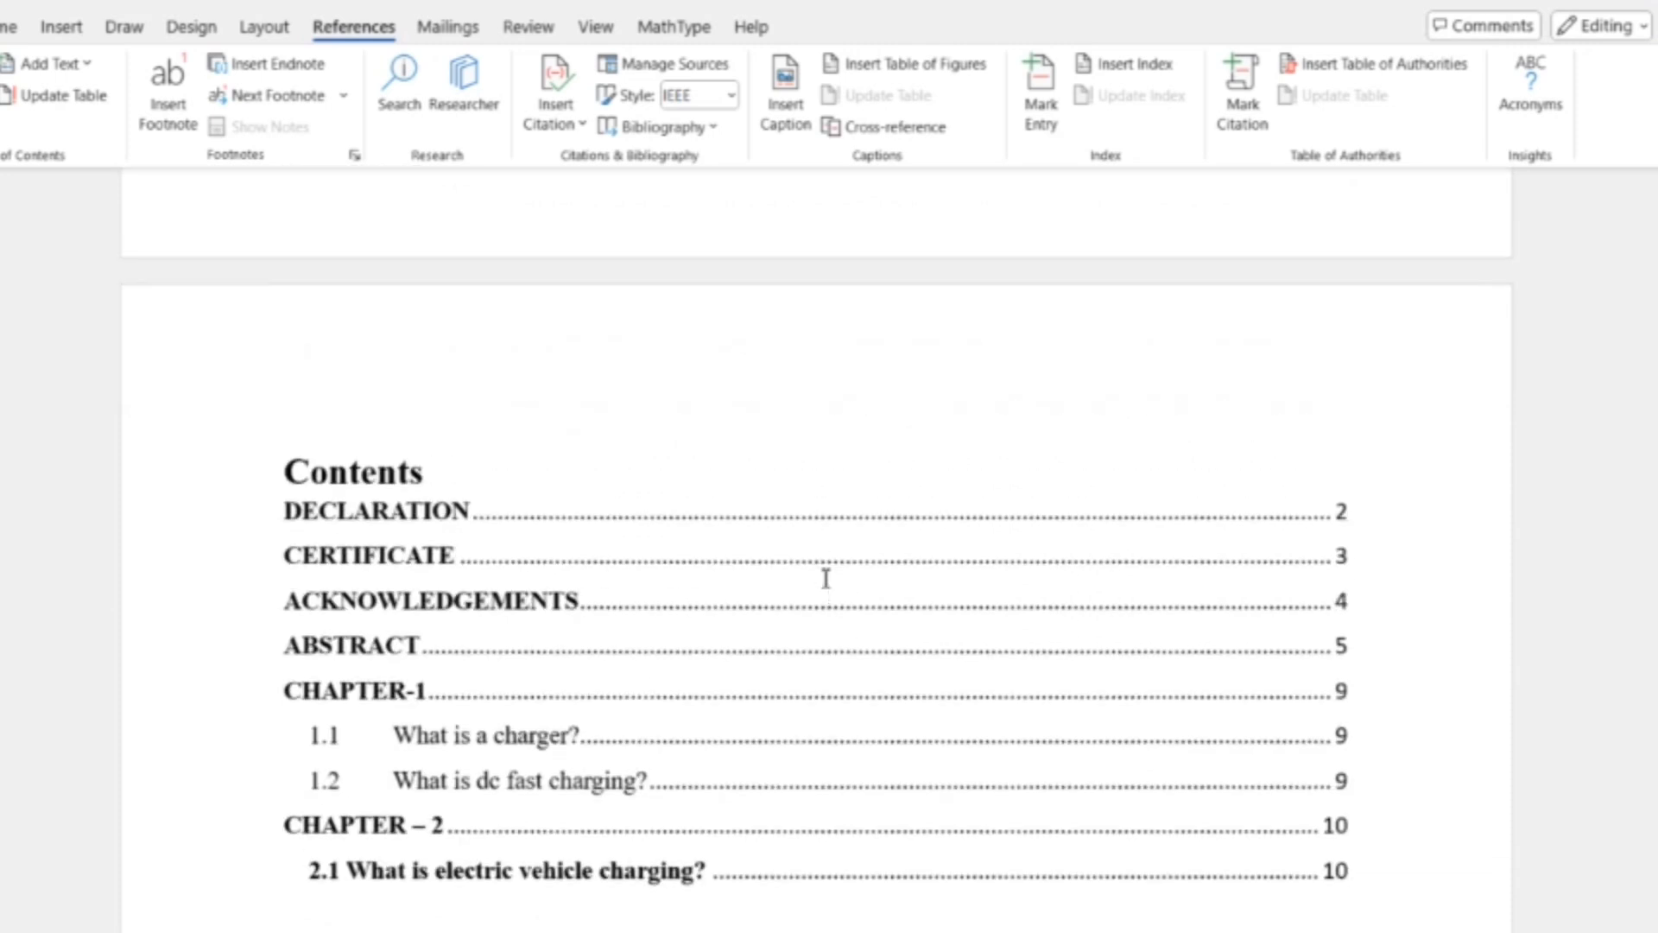
{"action": "left_click", "coordinate": [545, 524]}
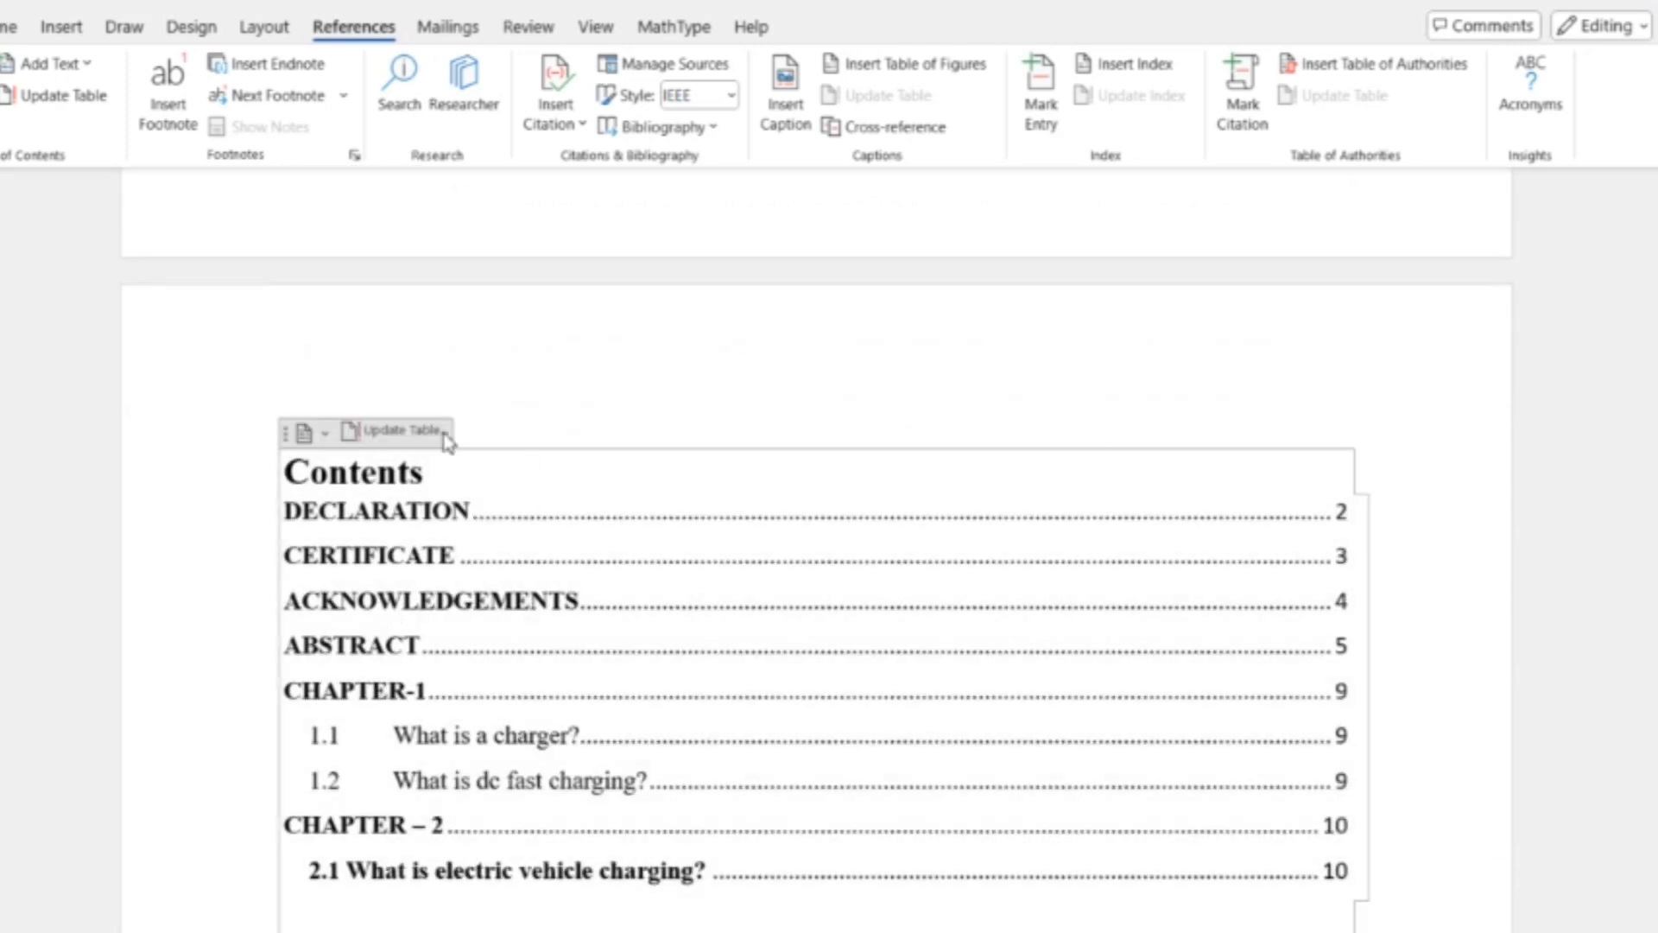
{"action": "left_click", "coordinate": [424, 430]}
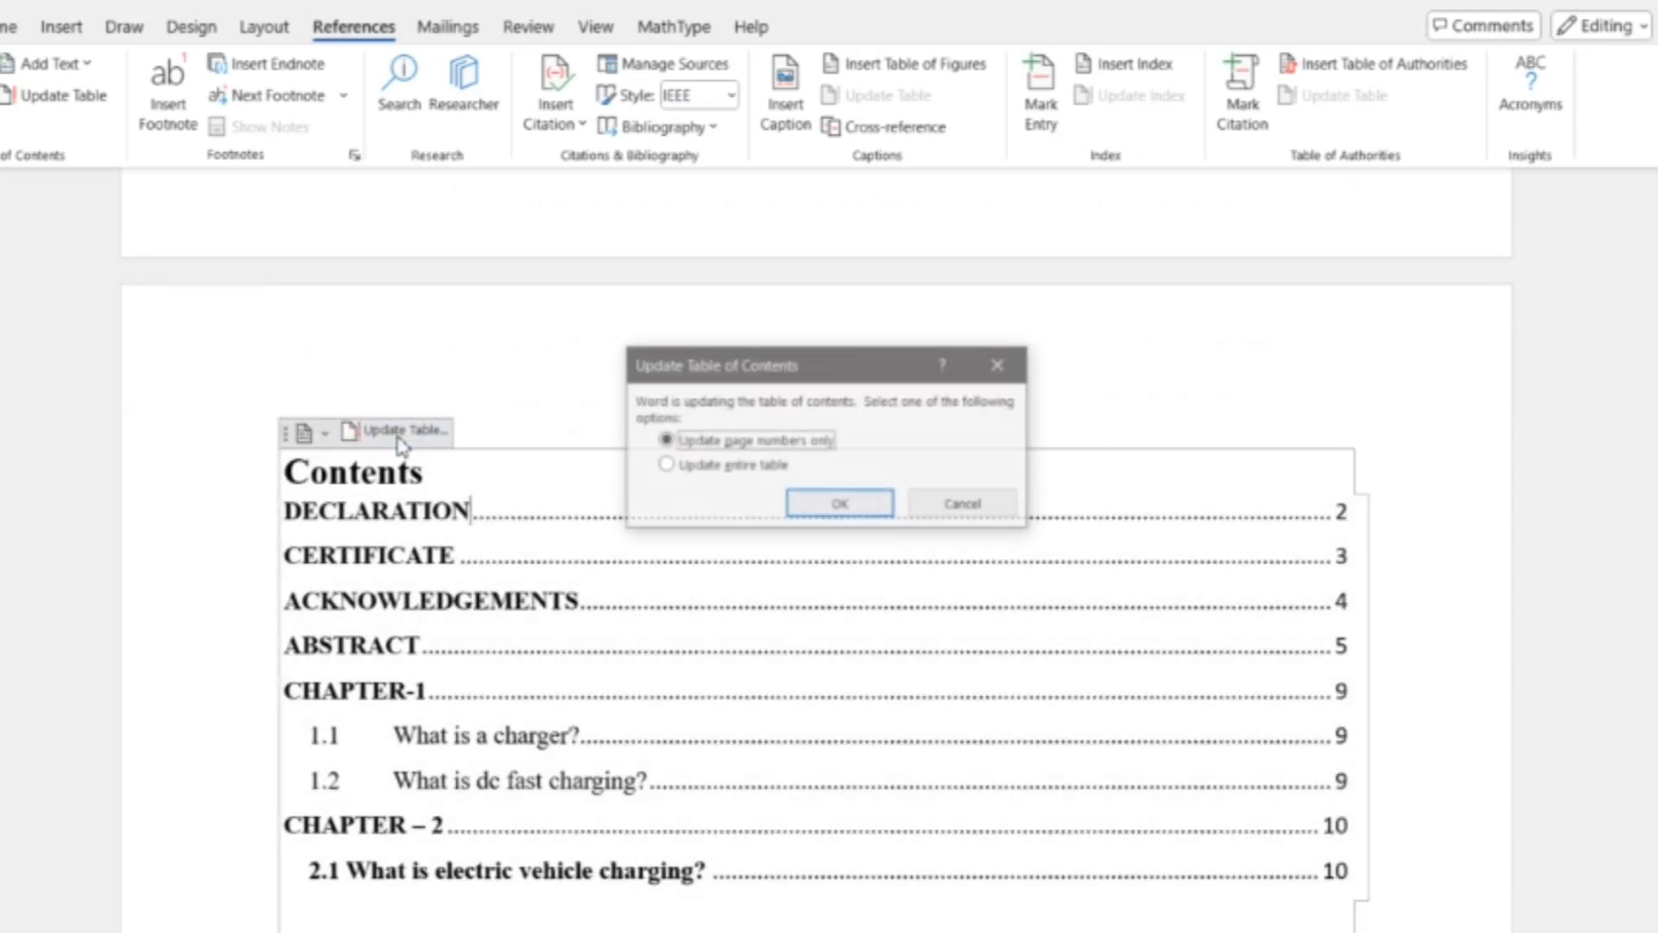
{"action": "left_click", "coordinate": [732, 466]}
{"action": "left_click", "coordinate": [842, 505]}
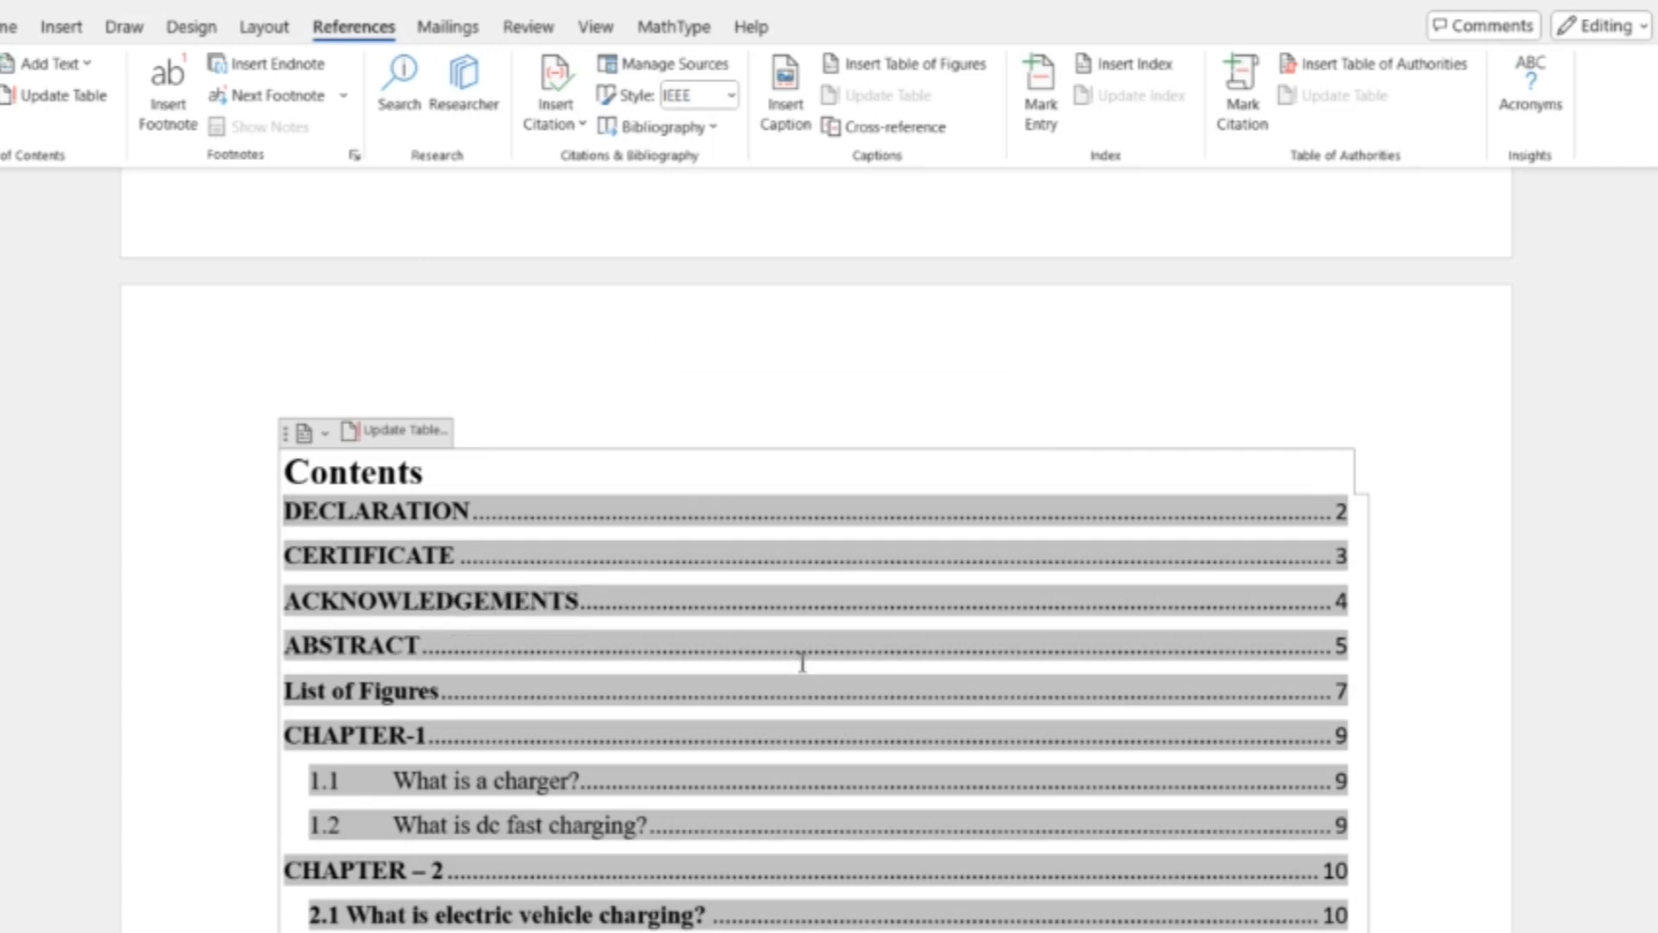
{"action": "scroll", "coordinate": [800, 659], "scroll_direction": "down", "scroll_amount": 1}
{"action": "scroll", "coordinate": [657, 665], "scroll_direction": "down", "scroll_amount": 8}
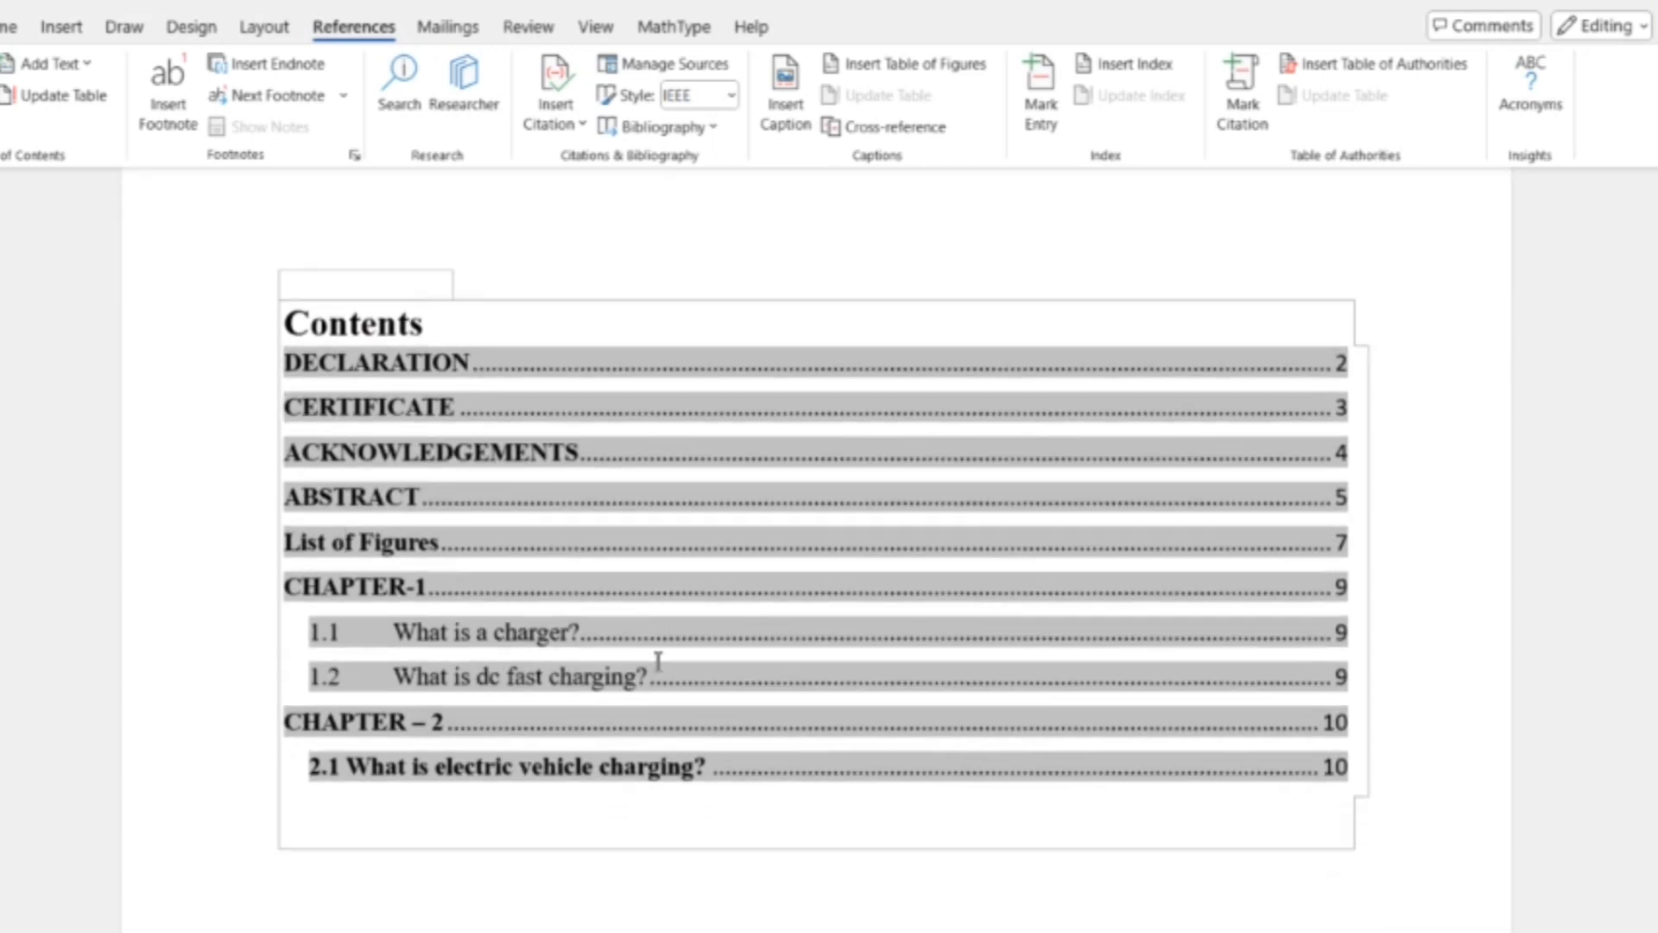
{"action": "scroll", "coordinate": [658, 646], "scroll_direction": "down", "scroll_amount": 15}
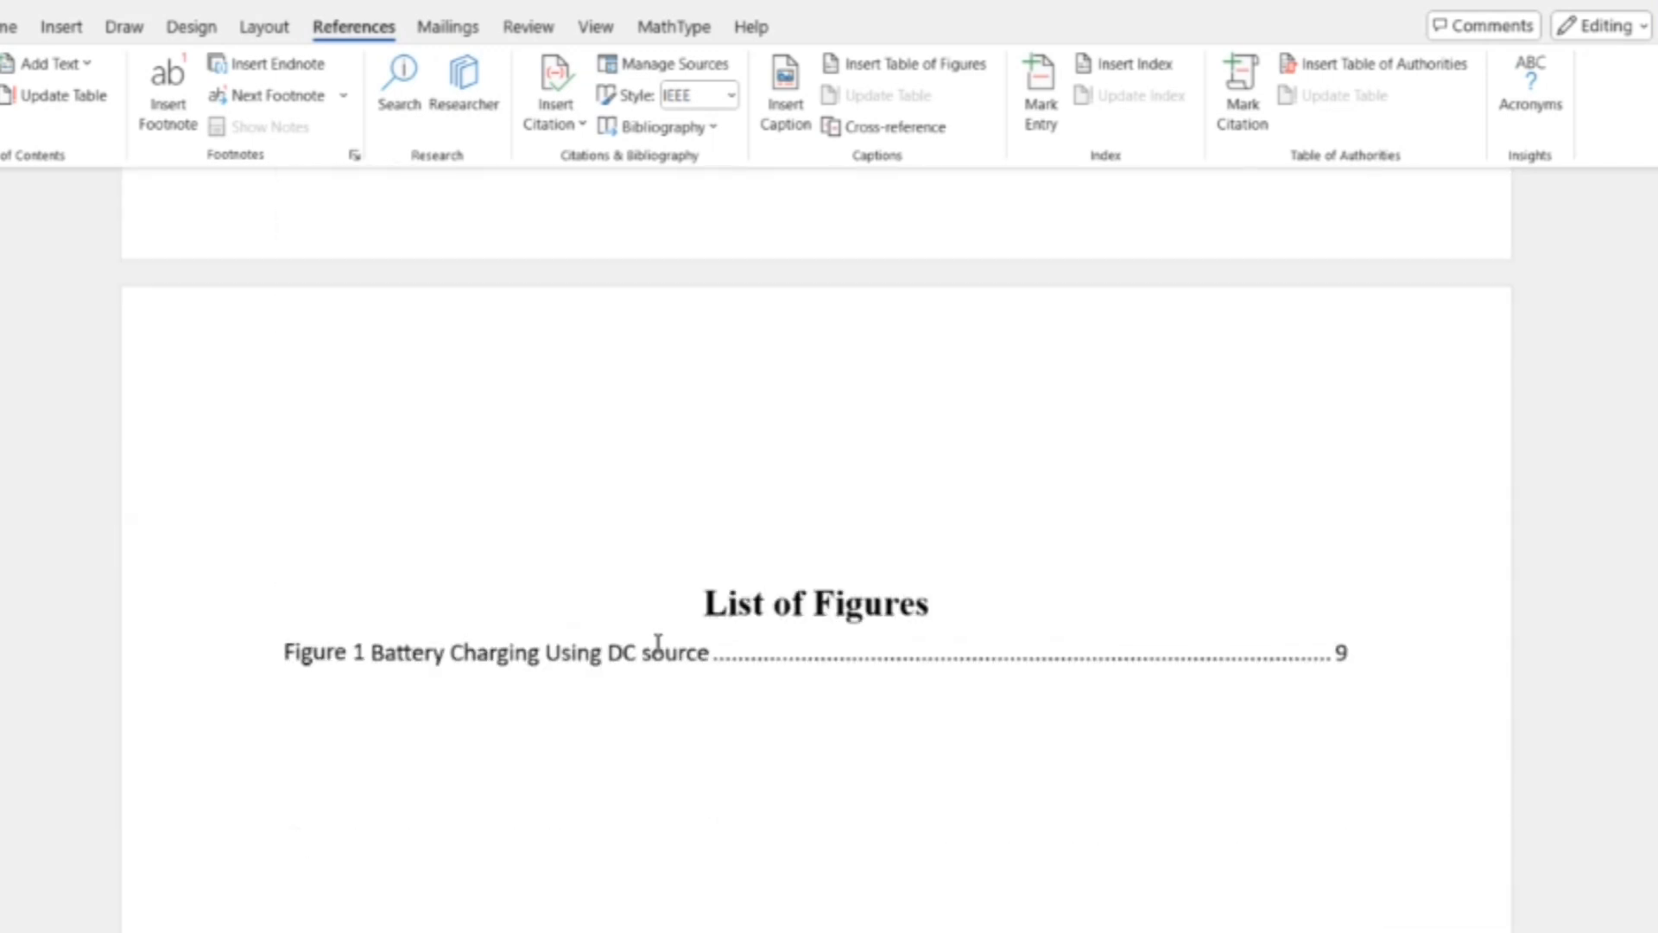
Step: Insert the built-in Bibliography with its heading on the blank page after the Chapter 3 filter design text
{"action": "scroll", "coordinate": [658, 621], "scroll_direction": "down", "scroll_amount": 2}
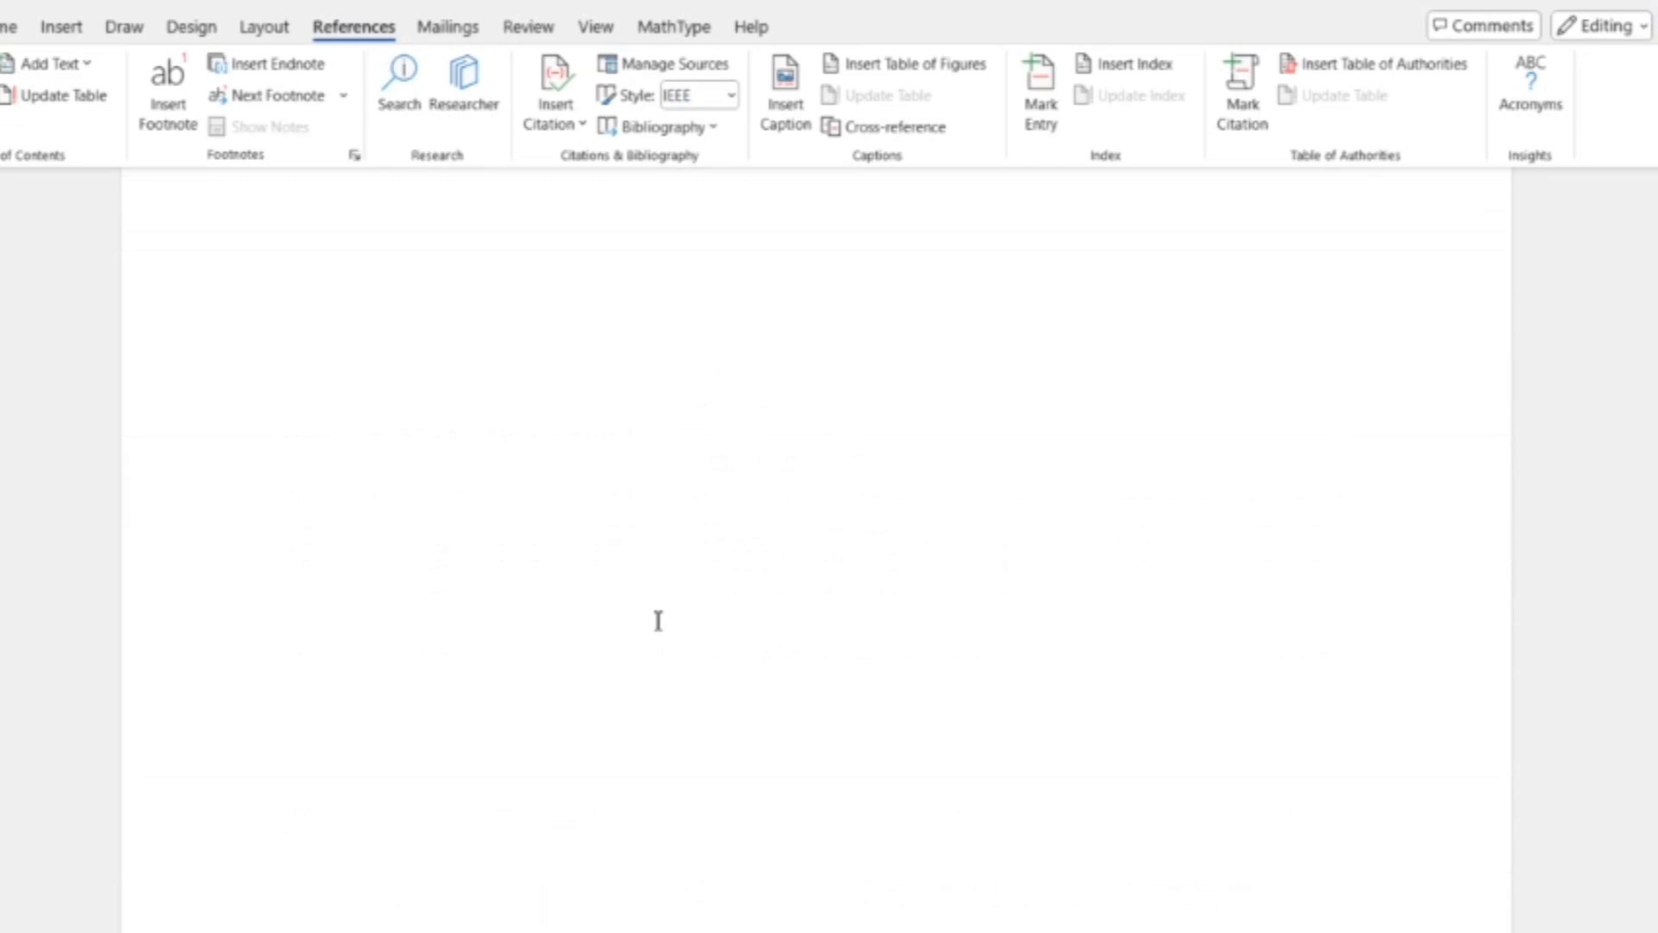
{"action": "scroll", "coordinate": [658, 621], "scroll_direction": "up", "scroll_amount": 4}
{"action": "scroll", "coordinate": [658, 621], "scroll_direction": "down", "scroll_amount": 4}
{"action": "scroll", "coordinate": [658, 615], "scroll_direction": "down", "scroll_amount": 15}
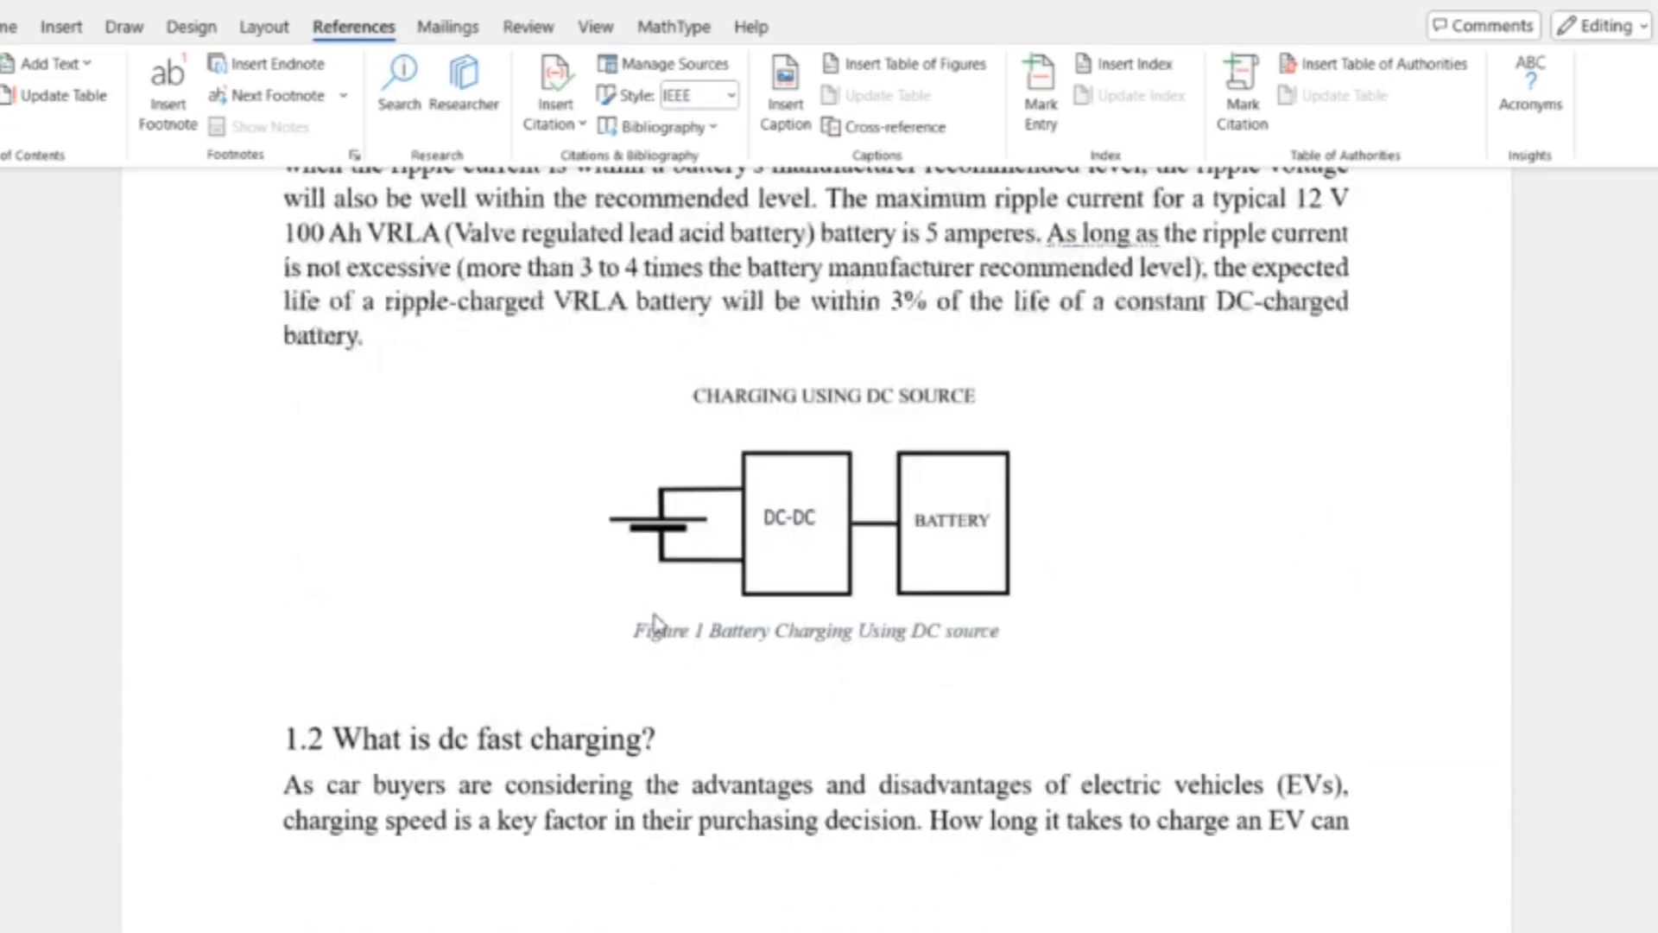
{"action": "scroll", "coordinate": [658, 620], "scroll_direction": "down", "scroll_amount": 20}
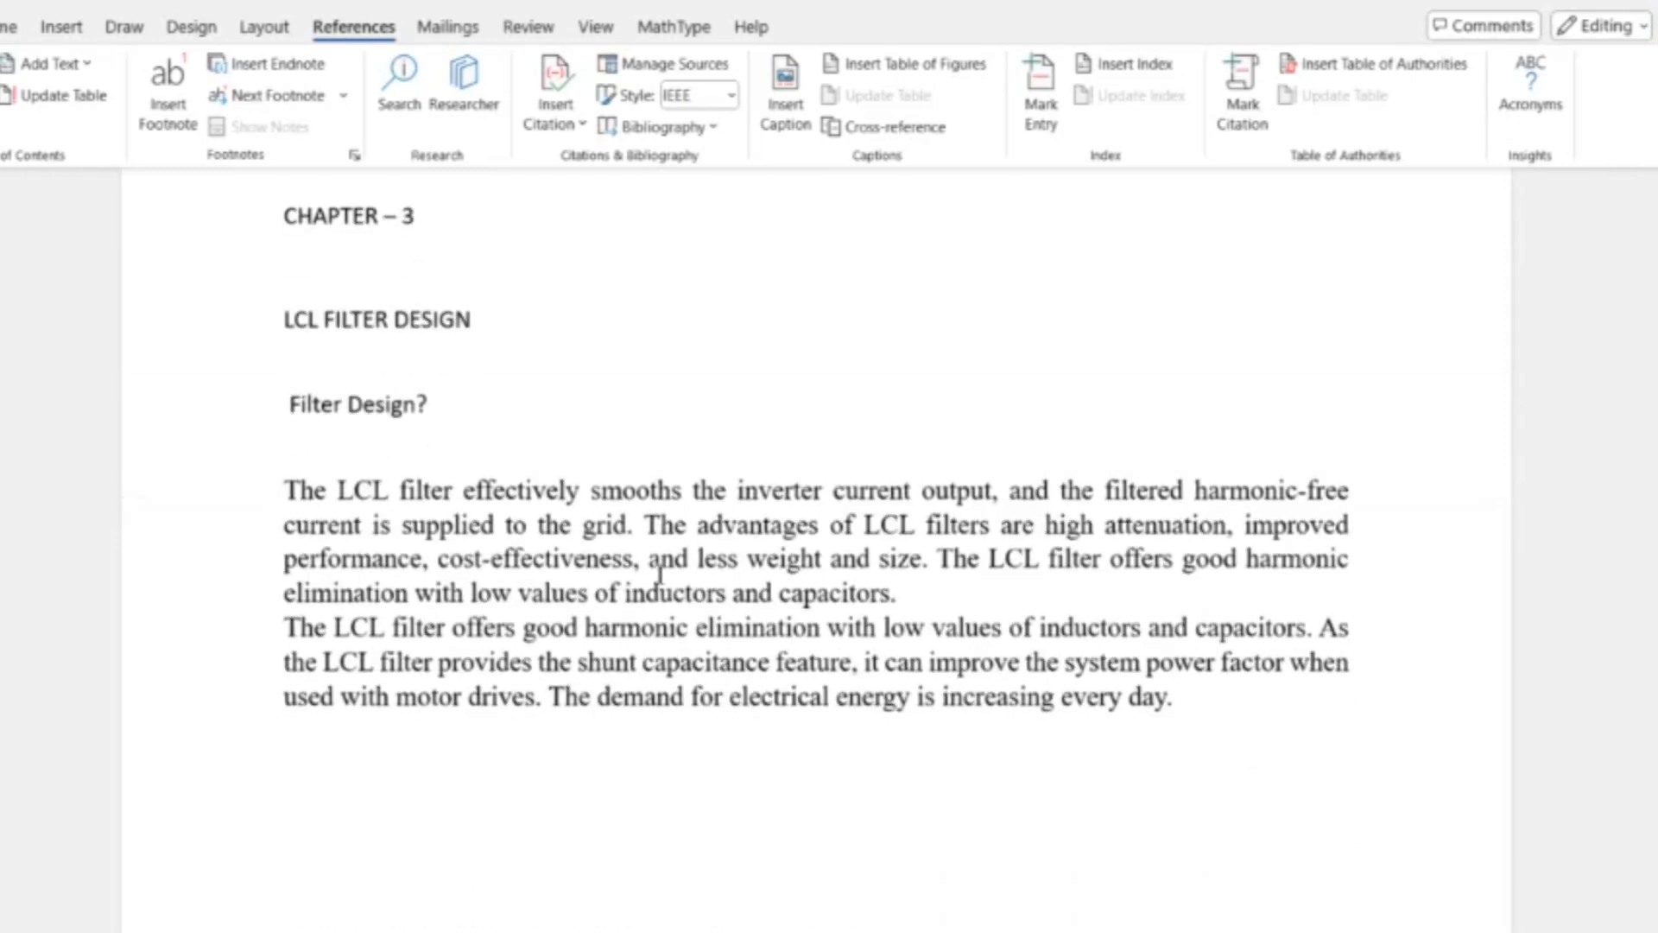
{"action": "scroll", "coordinate": [660, 574], "scroll_direction": "down", "scroll_amount": 10}
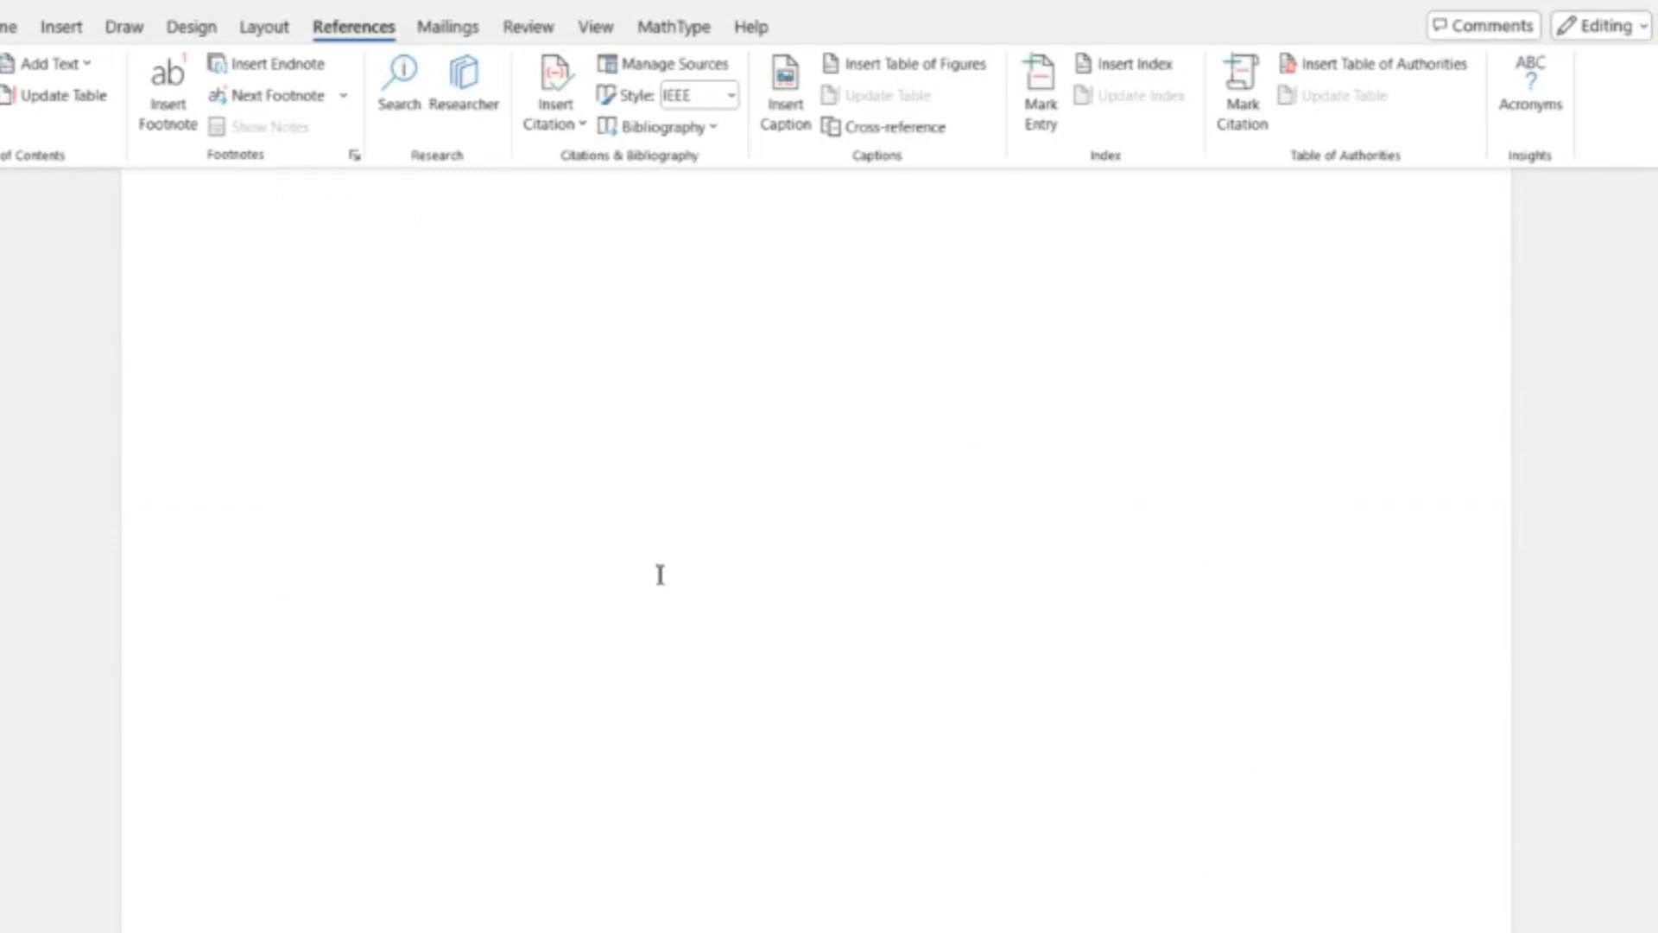
{"action": "scroll", "coordinate": [660, 574], "scroll_direction": "up", "scroll_amount": 3}
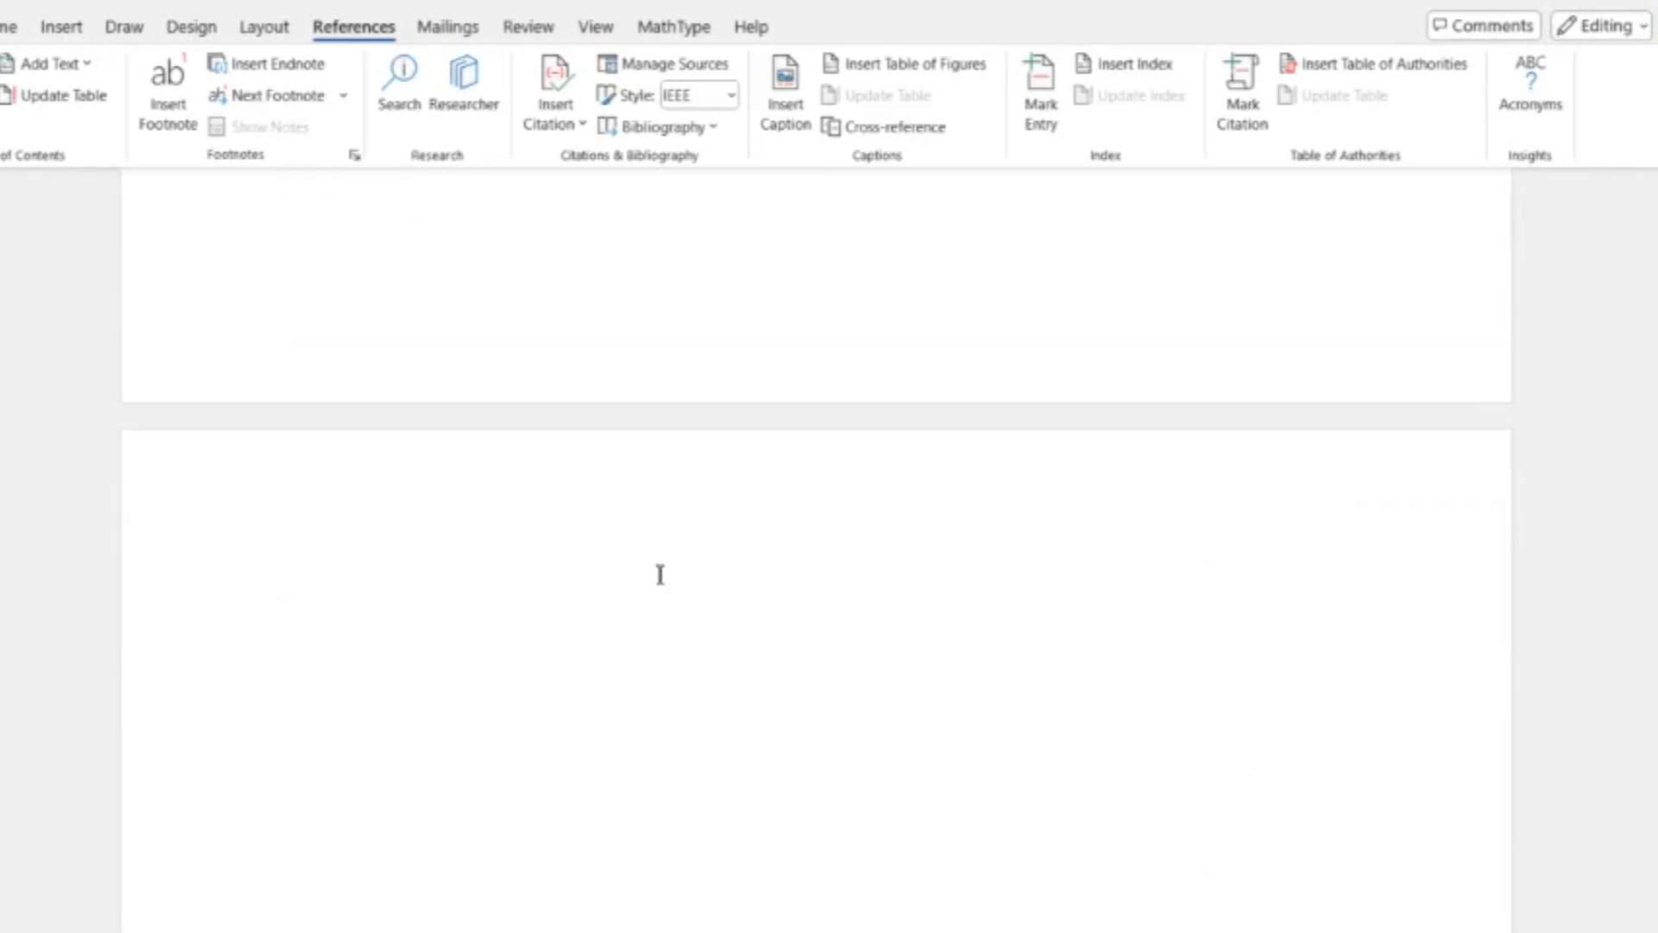
{"action": "scroll", "coordinate": [660, 574], "scroll_direction": "down", "scroll_amount": 1}
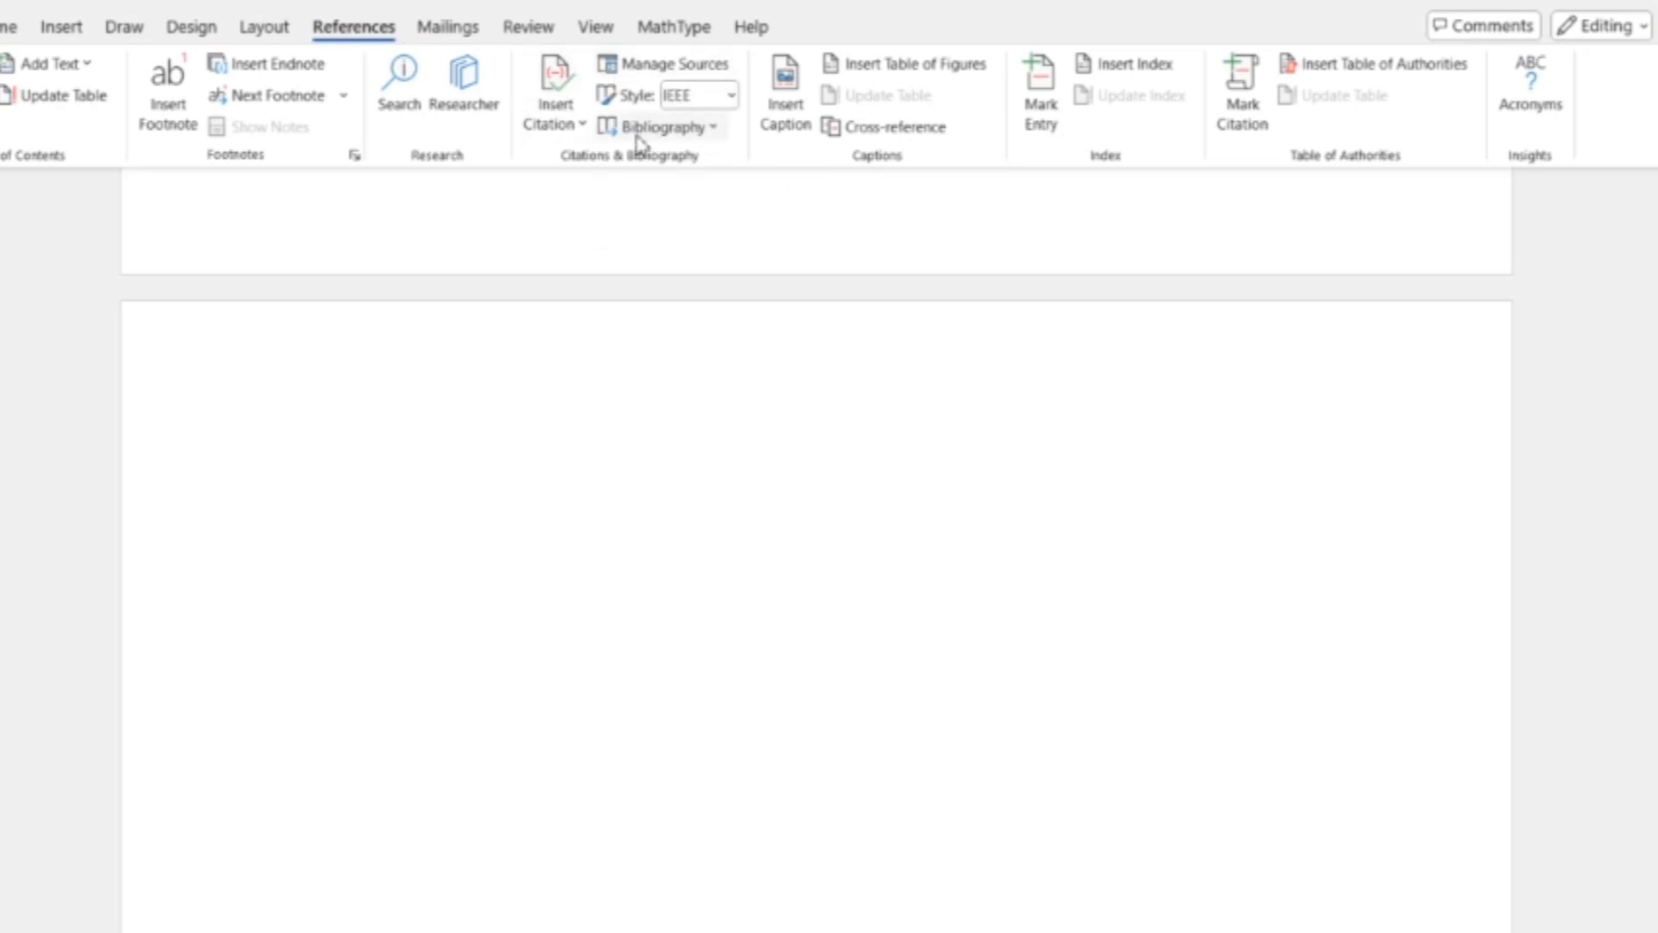
{"action": "left_click", "coordinate": [713, 130]}
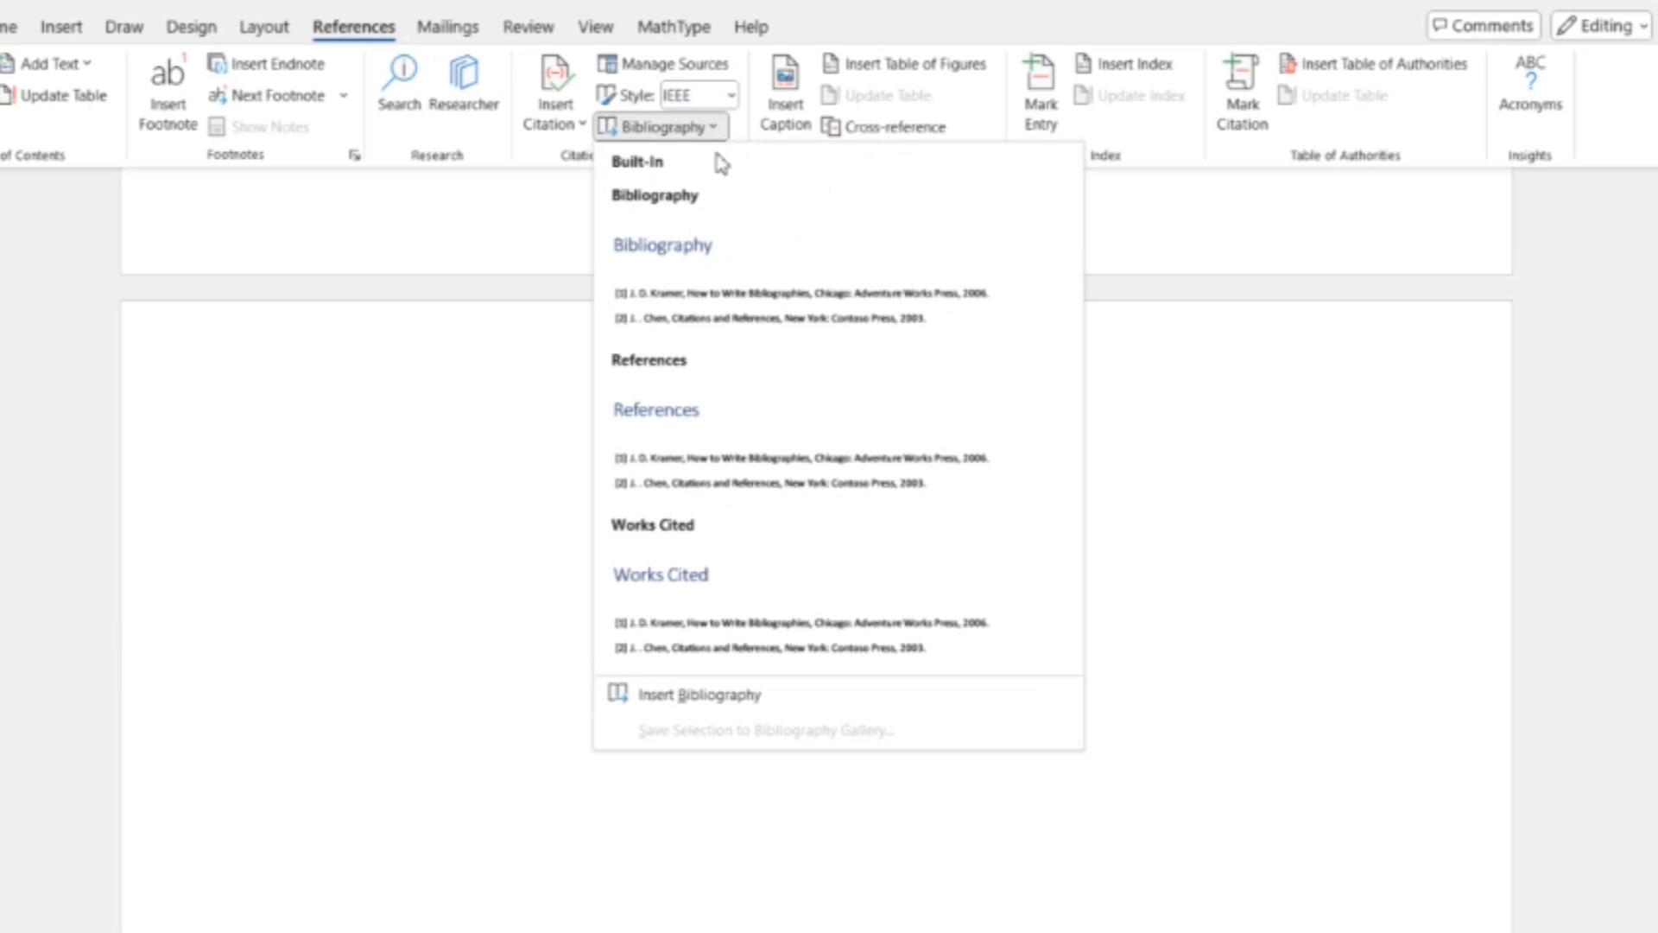
{"action": "left_click", "coordinate": [662, 287]}
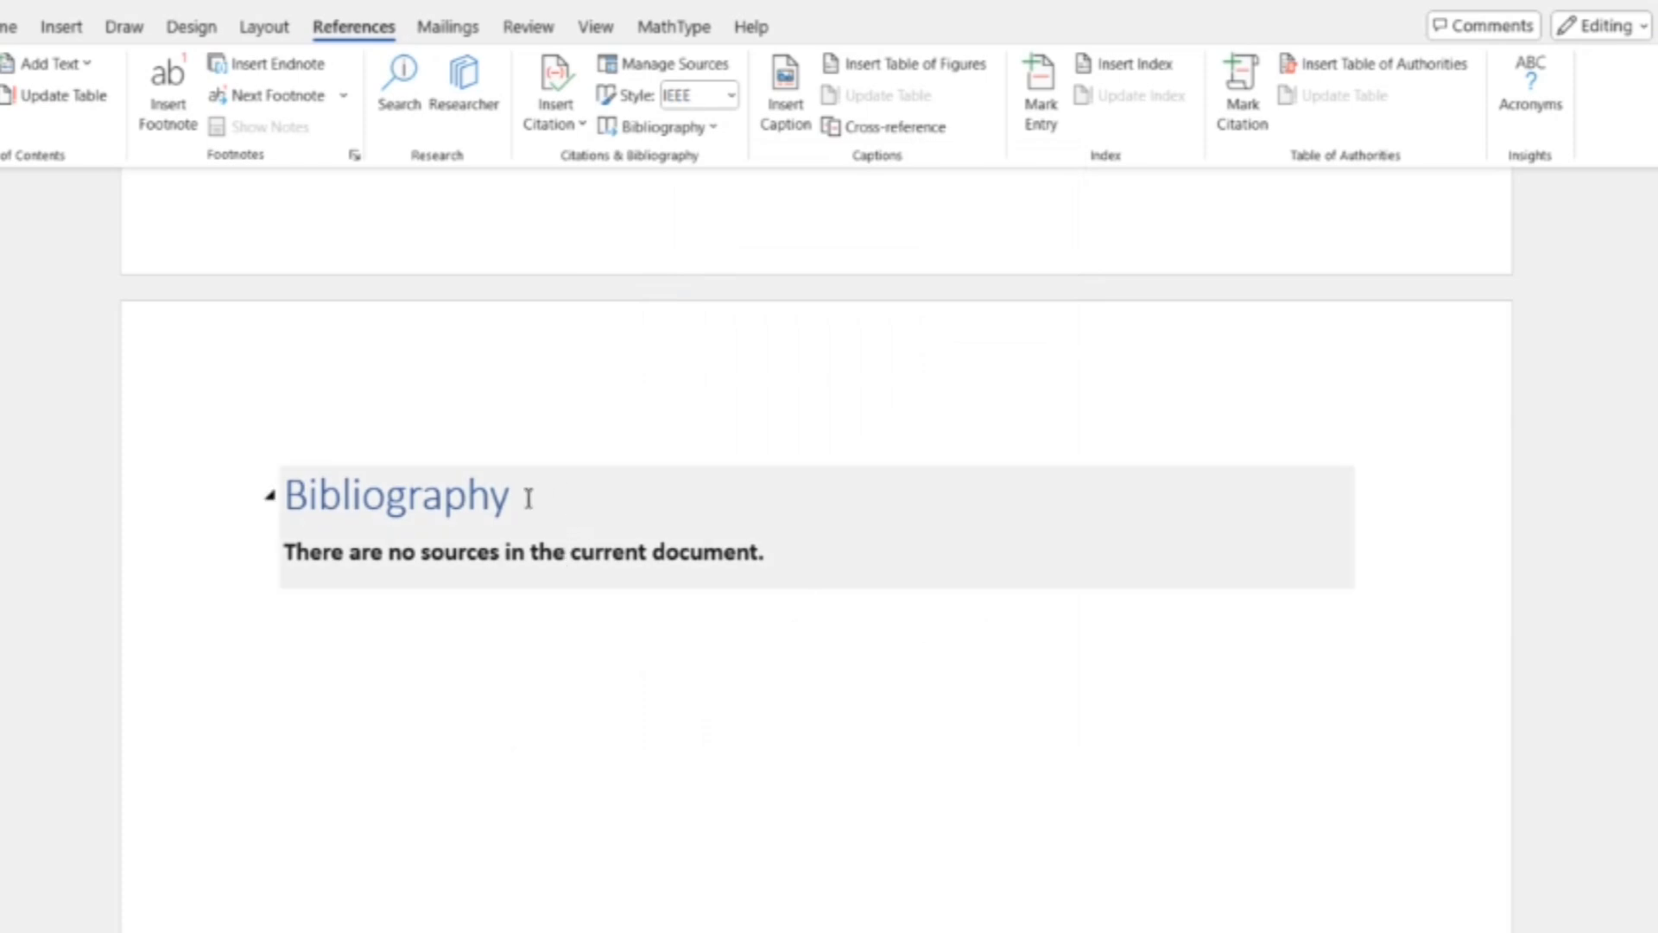
Step: Format the "Bibliography" heading as Times New Roman, 16 pt, bold and black
{"action": "left_click_drag", "start_coordinate": [513, 494], "coordinate": [283, 494]}
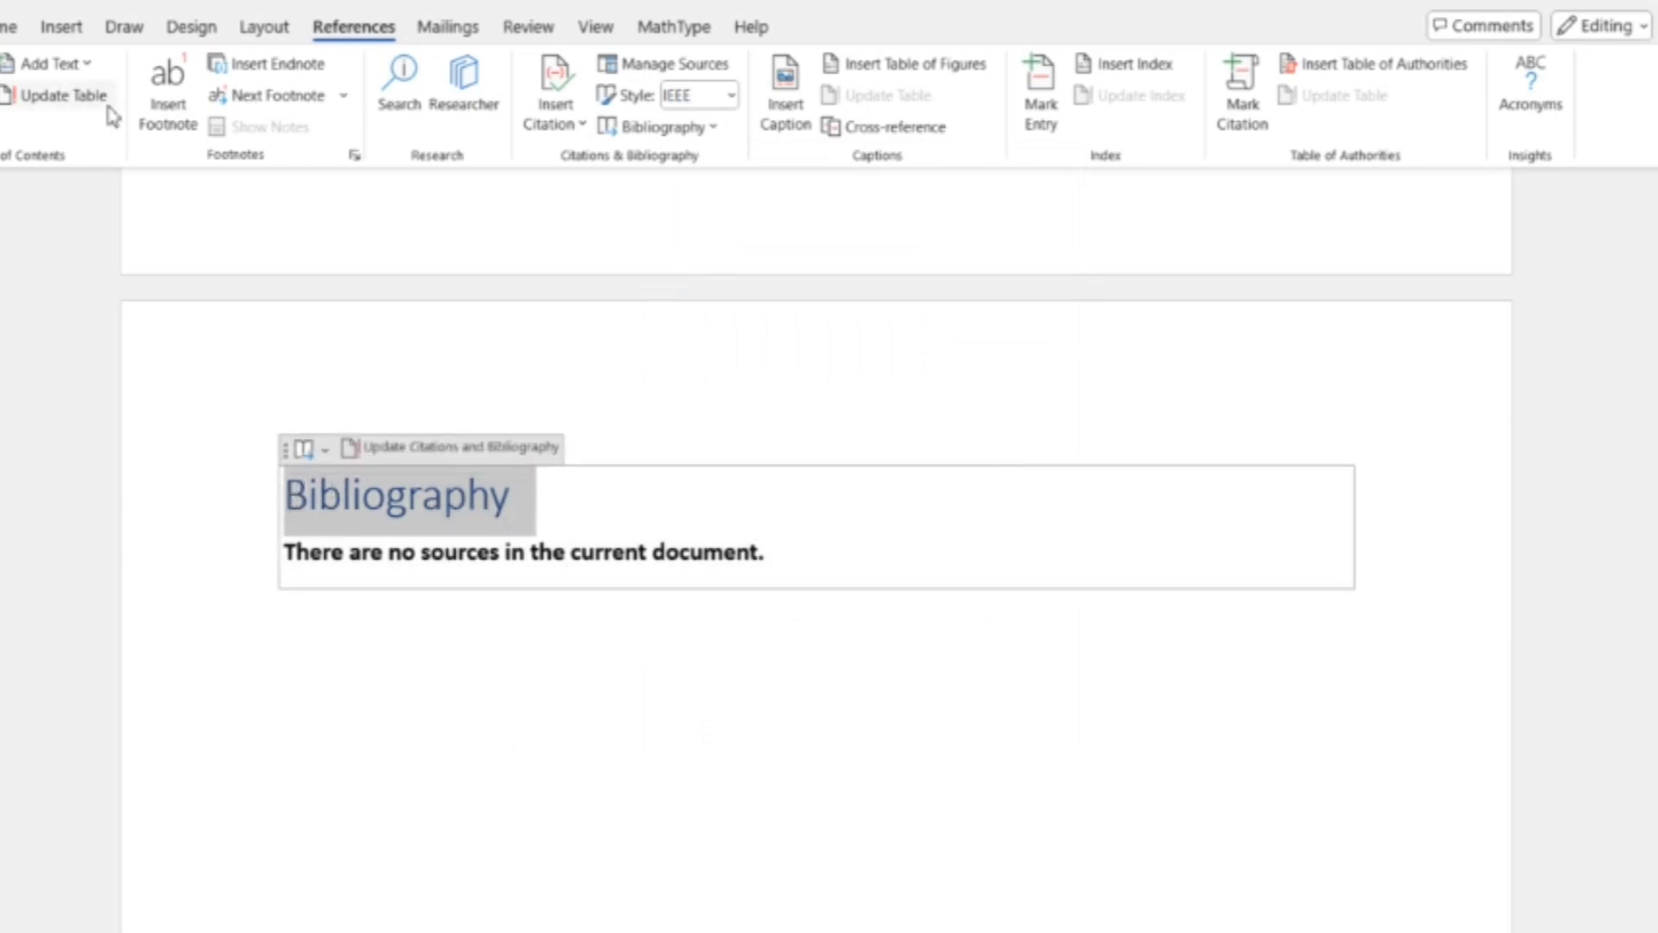
{"action": "left_click", "coordinate": [7, 29]}
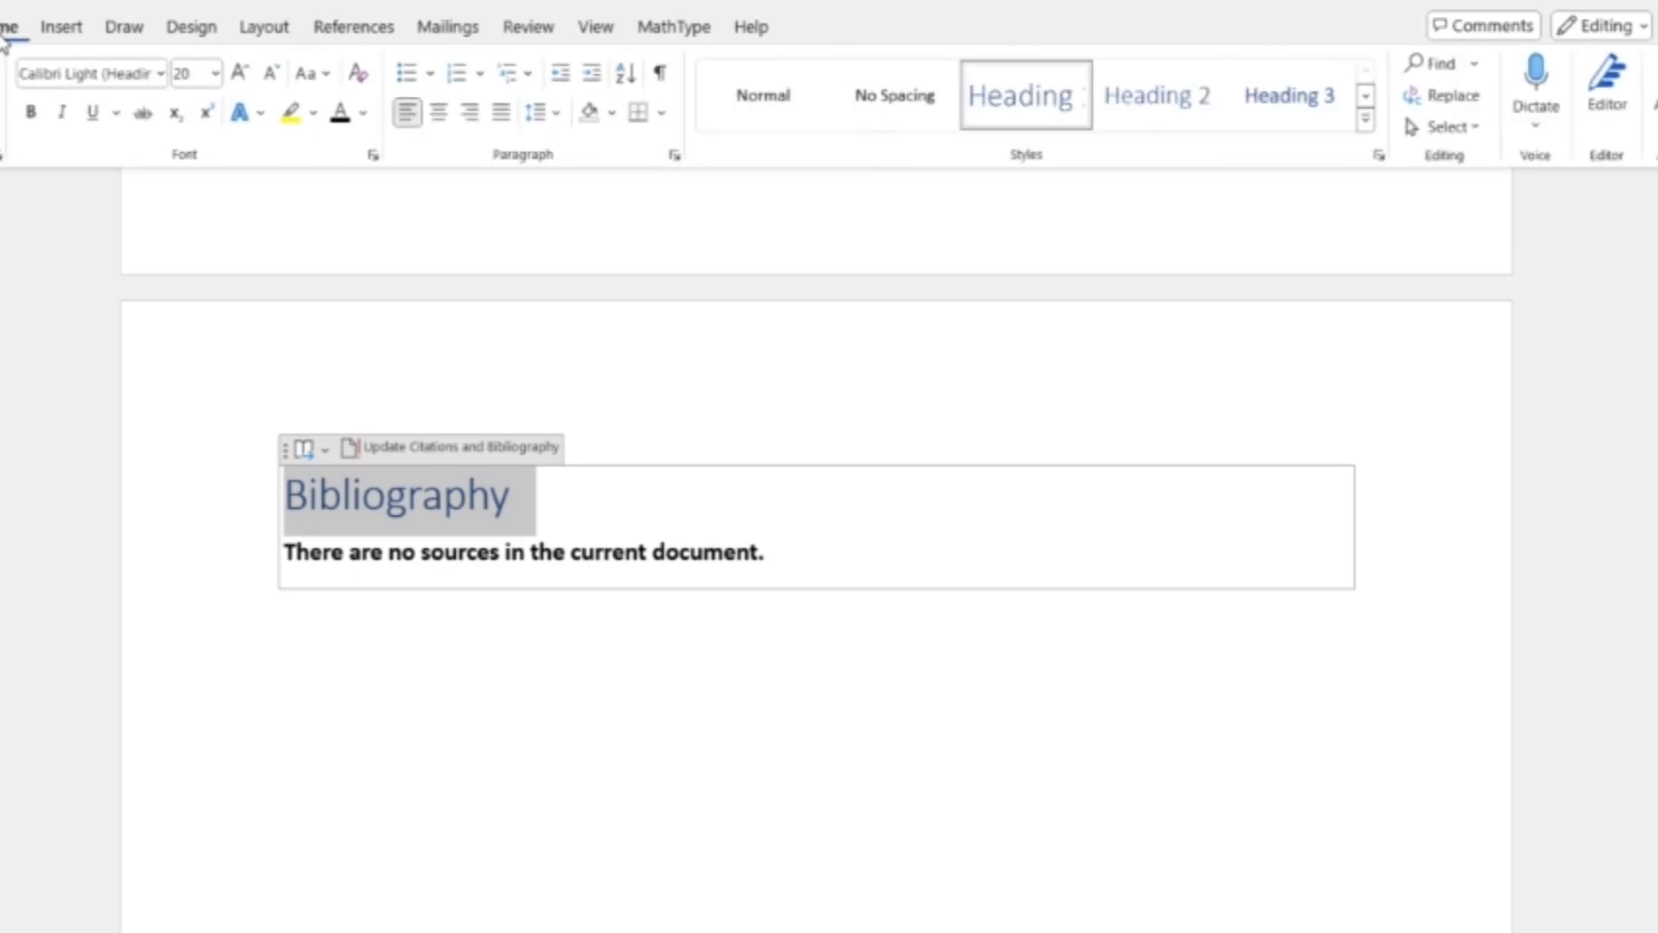
{"action": "left_click", "coordinate": [160, 74]}
{"action": "left_click", "coordinate": [151, 315]}
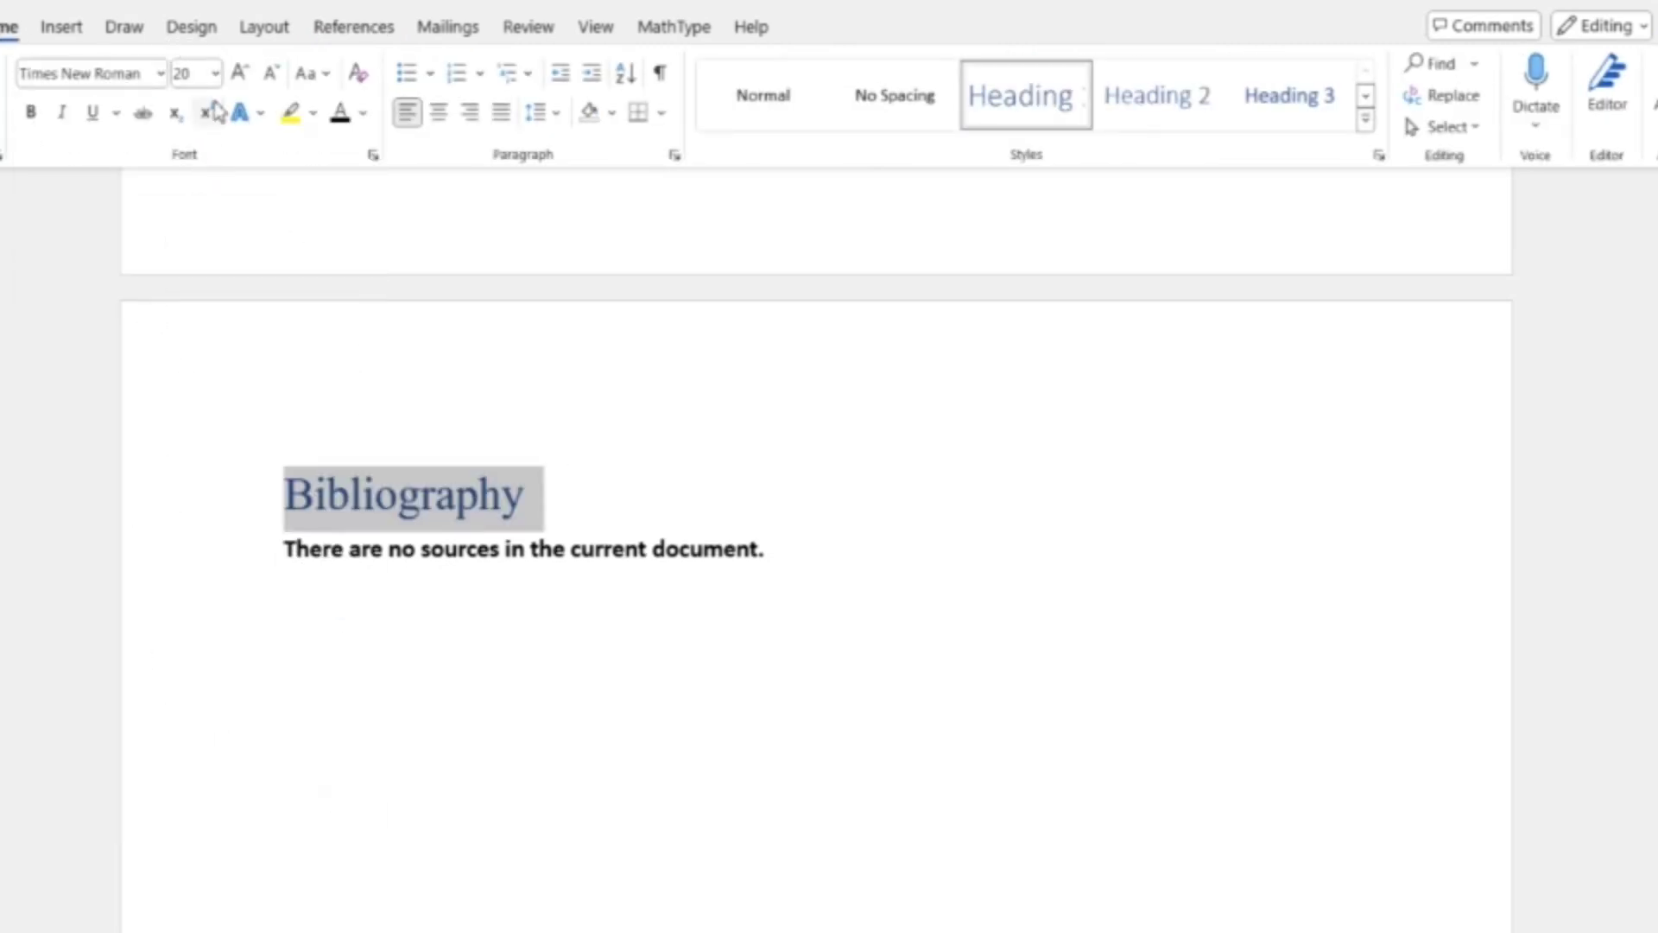
{"action": "left_click", "coordinate": [270, 73]}
{"action": "left_click", "coordinate": [271, 73]}
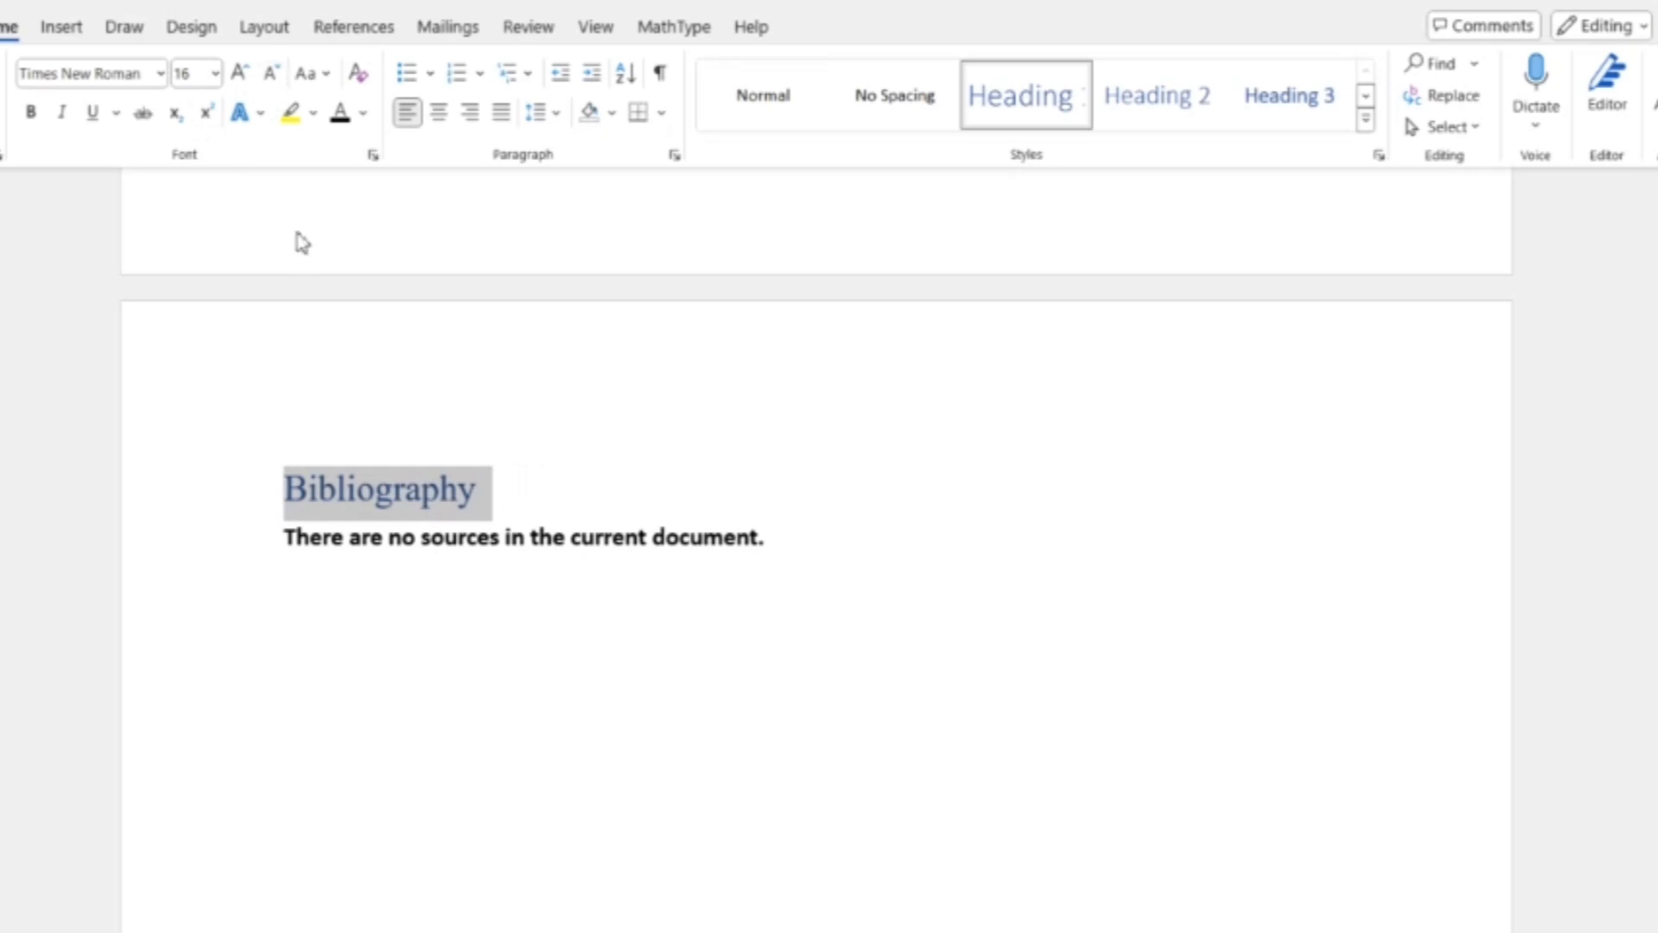
{"action": "left_click", "coordinate": [31, 113]}
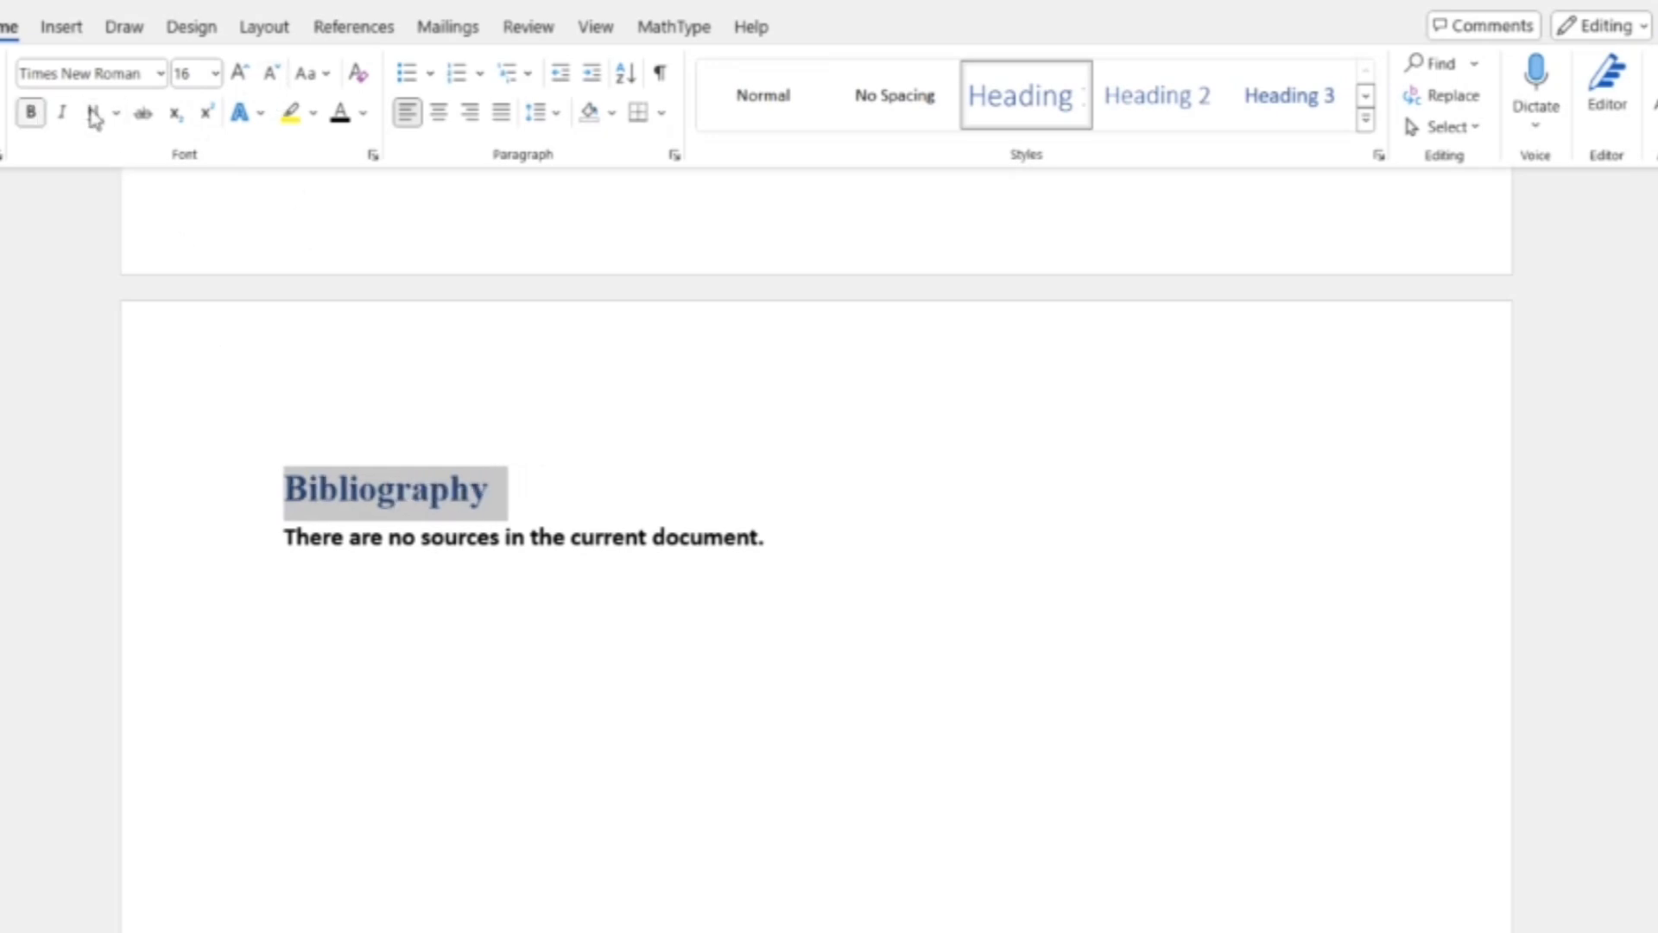
{"action": "left_click", "coordinate": [337, 117]}
{"action": "left_click", "coordinate": [748, 572]}
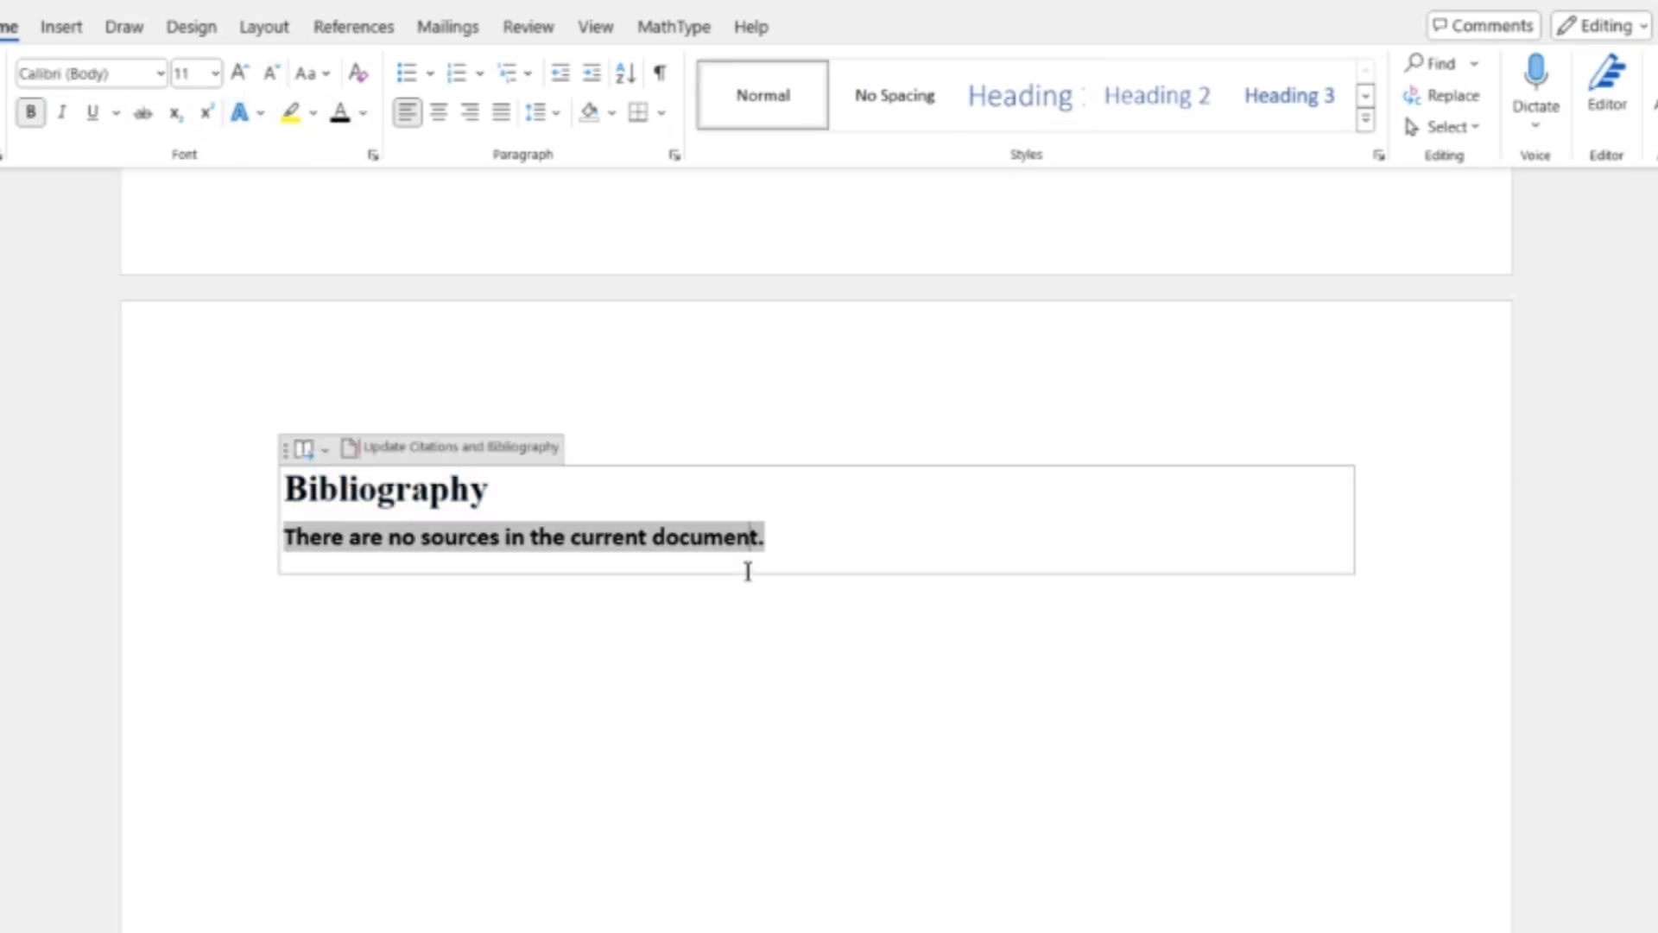
{"action": "left_click", "coordinate": [774, 687]}
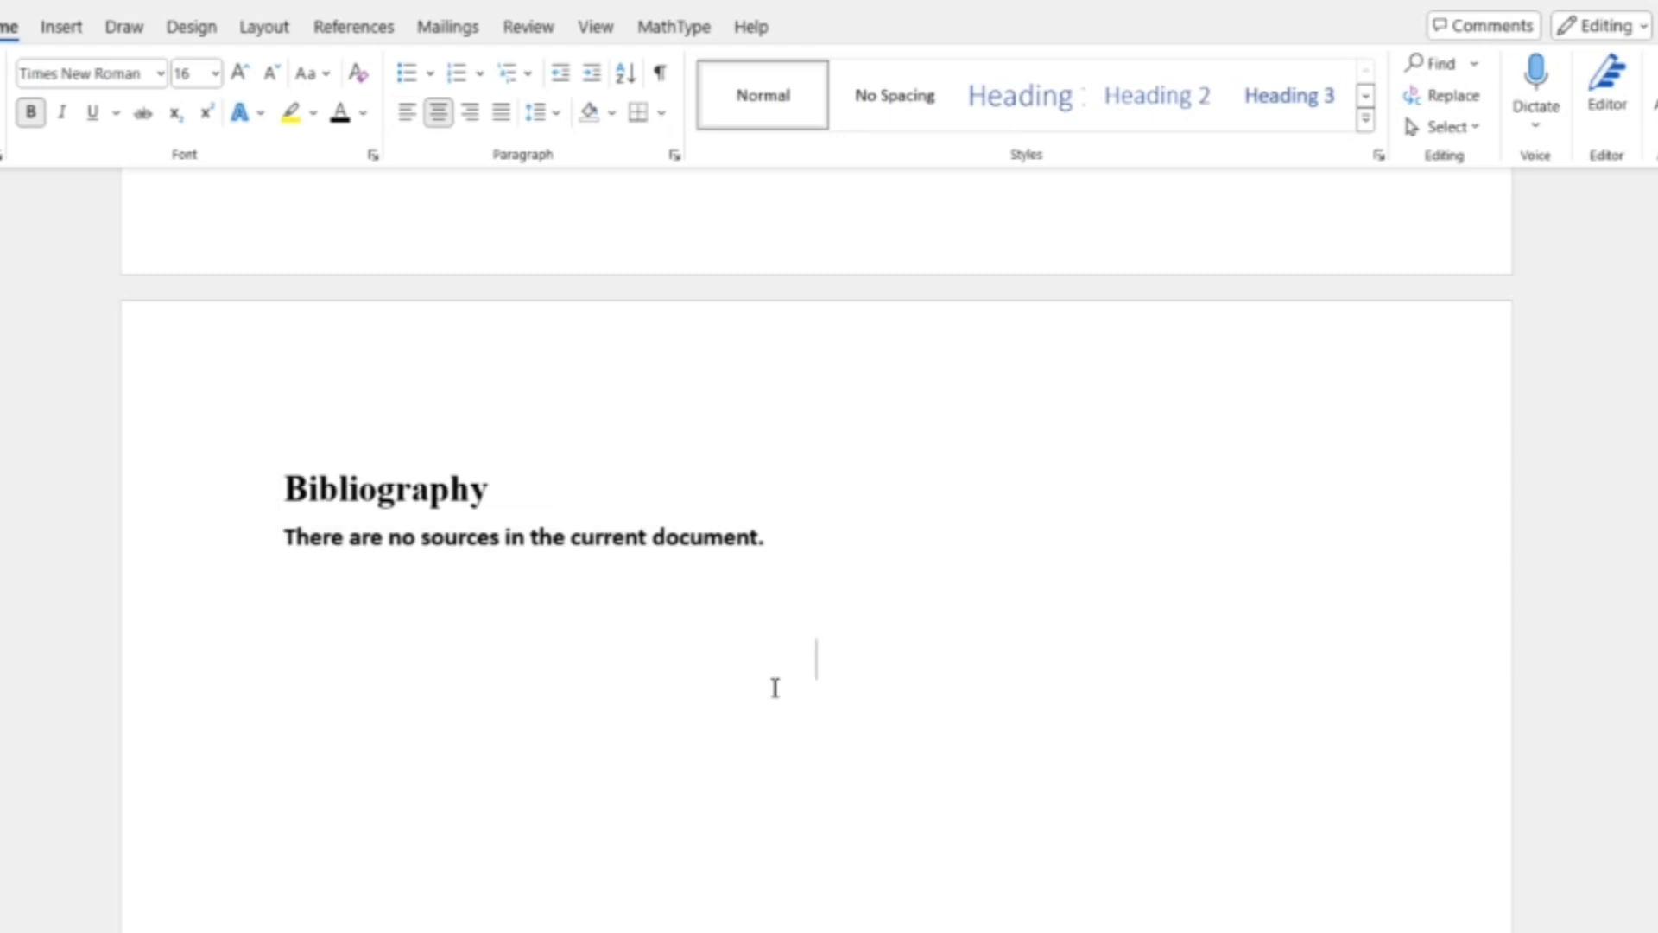
Step: Start adding a new citation source of type Journal Article below the bibliography
{"action": "scroll", "coordinate": [775, 687], "scroll_direction": "up", "scroll_amount": 1}
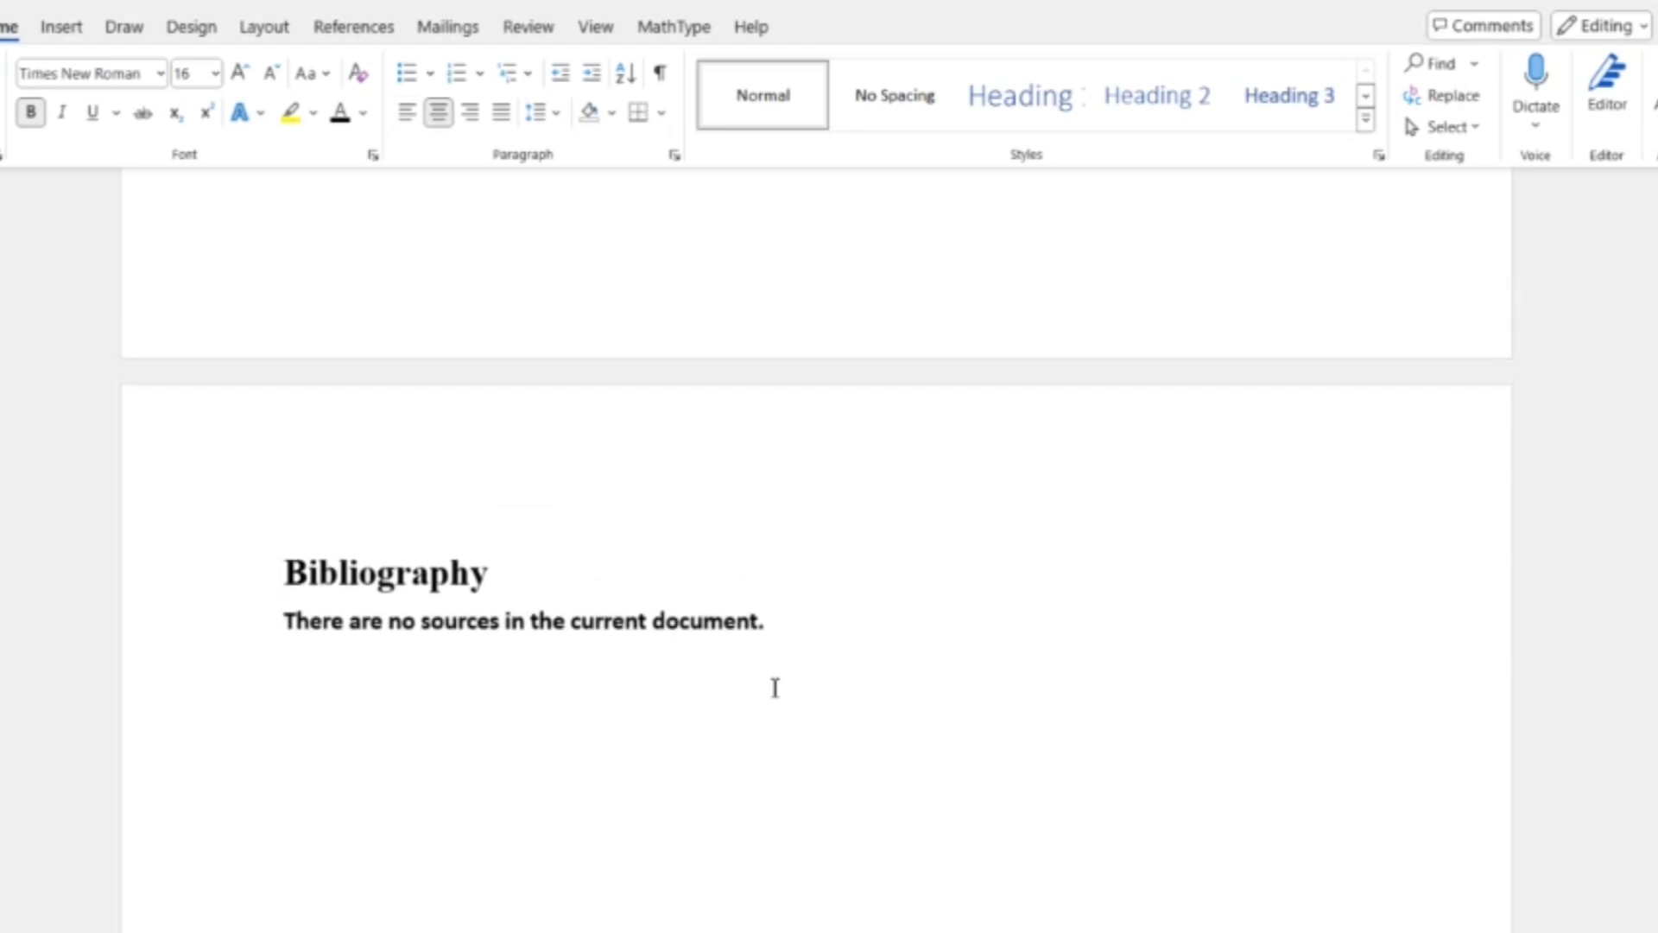
{"action": "left_click", "coordinate": [354, 29]}
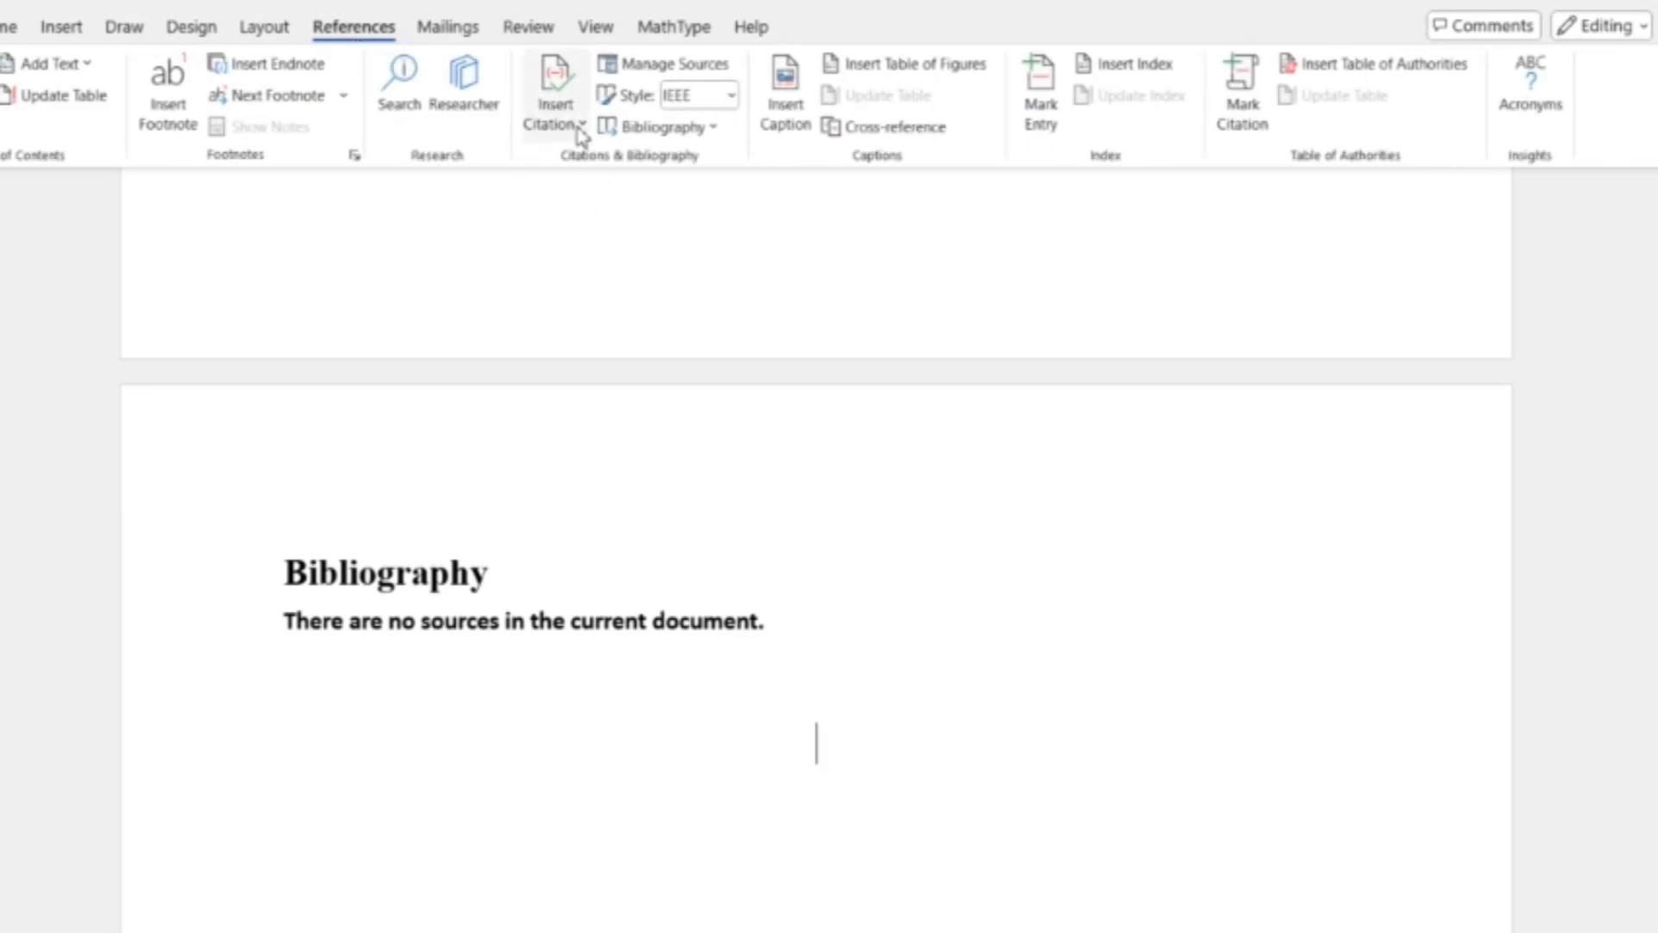
{"action": "left_click", "coordinate": [715, 130]}
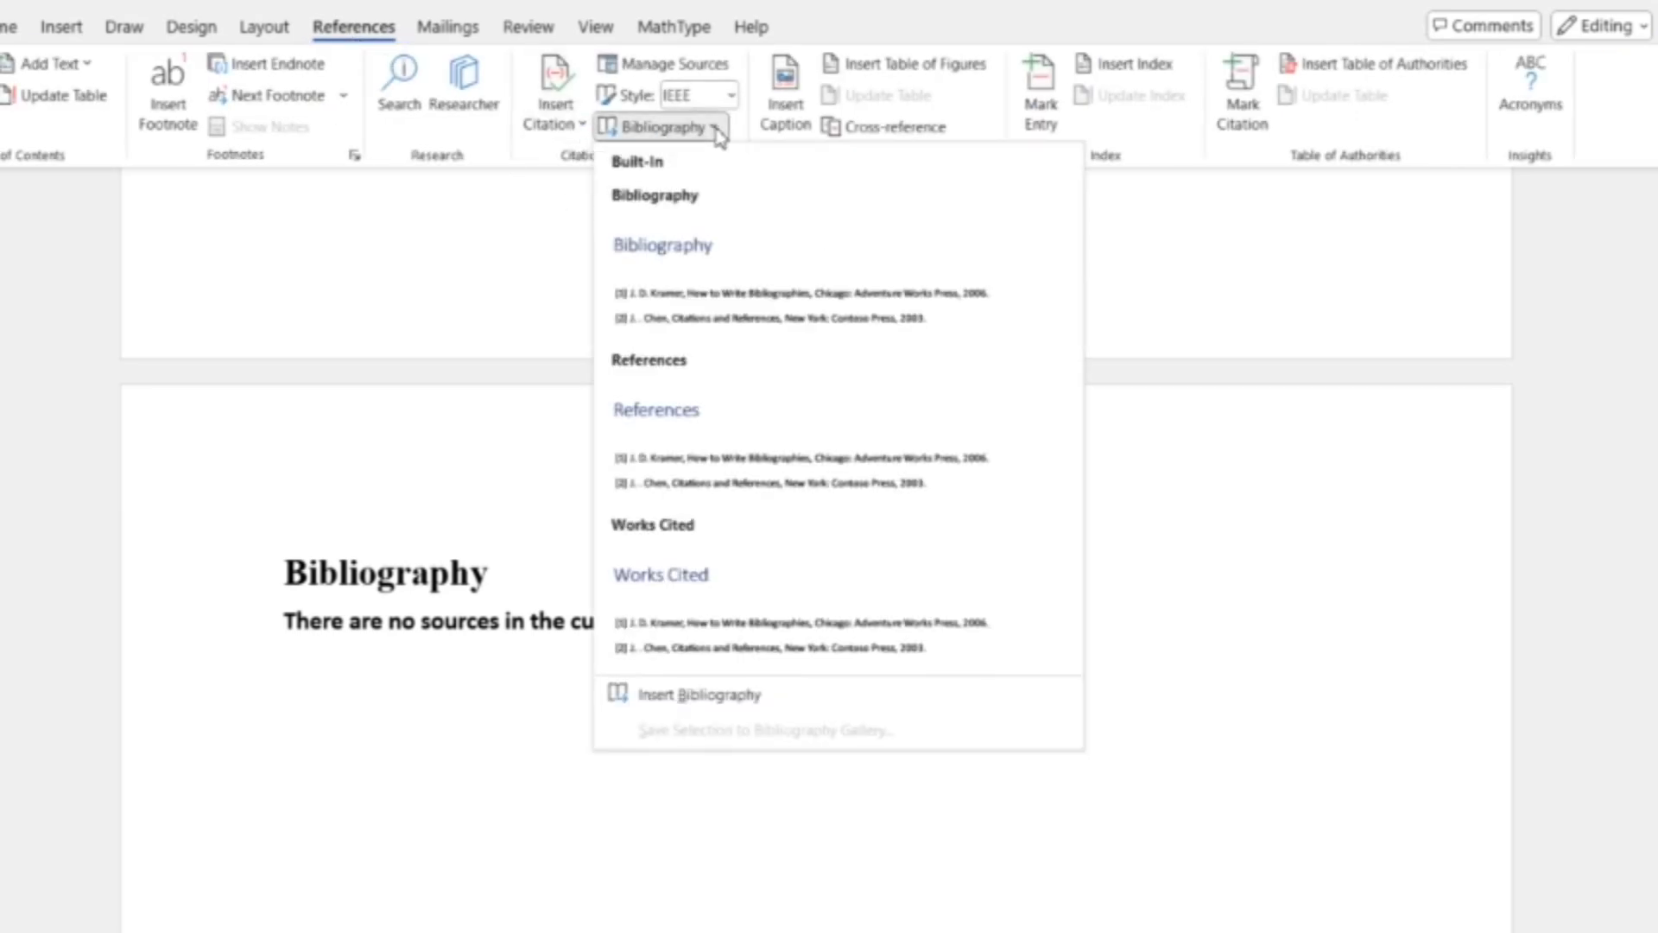
{"action": "left_click", "coordinate": [716, 130]}
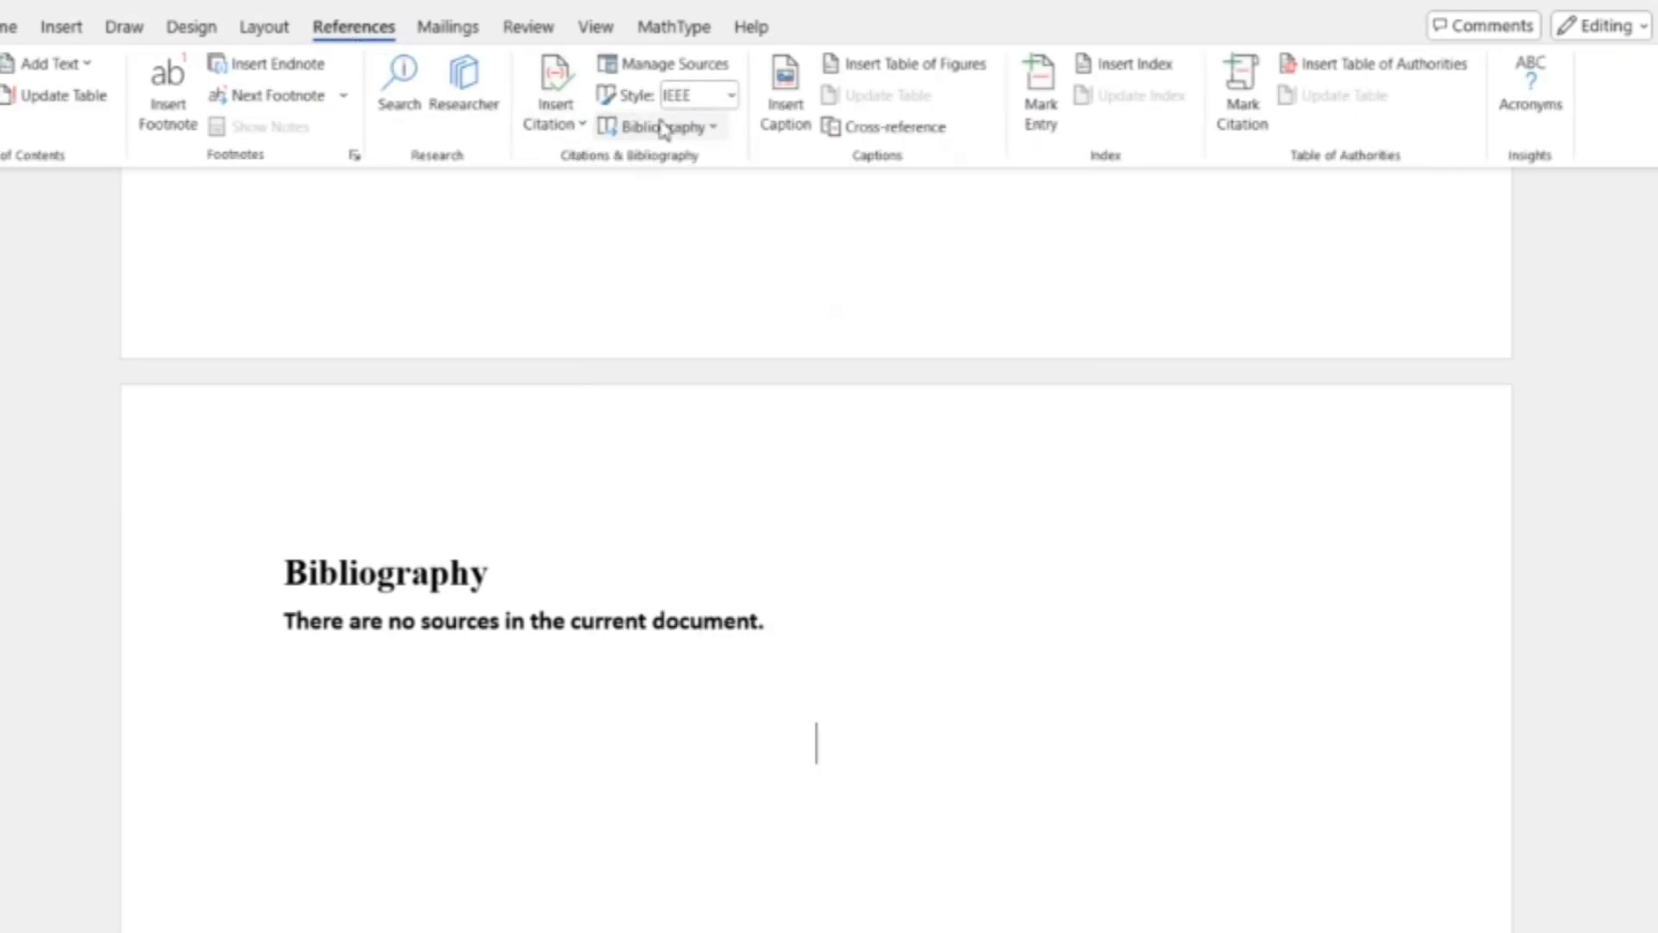
{"action": "left_click", "coordinate": [583, 126]}
{"action": "left_click", "coordinate": [598, 165]}
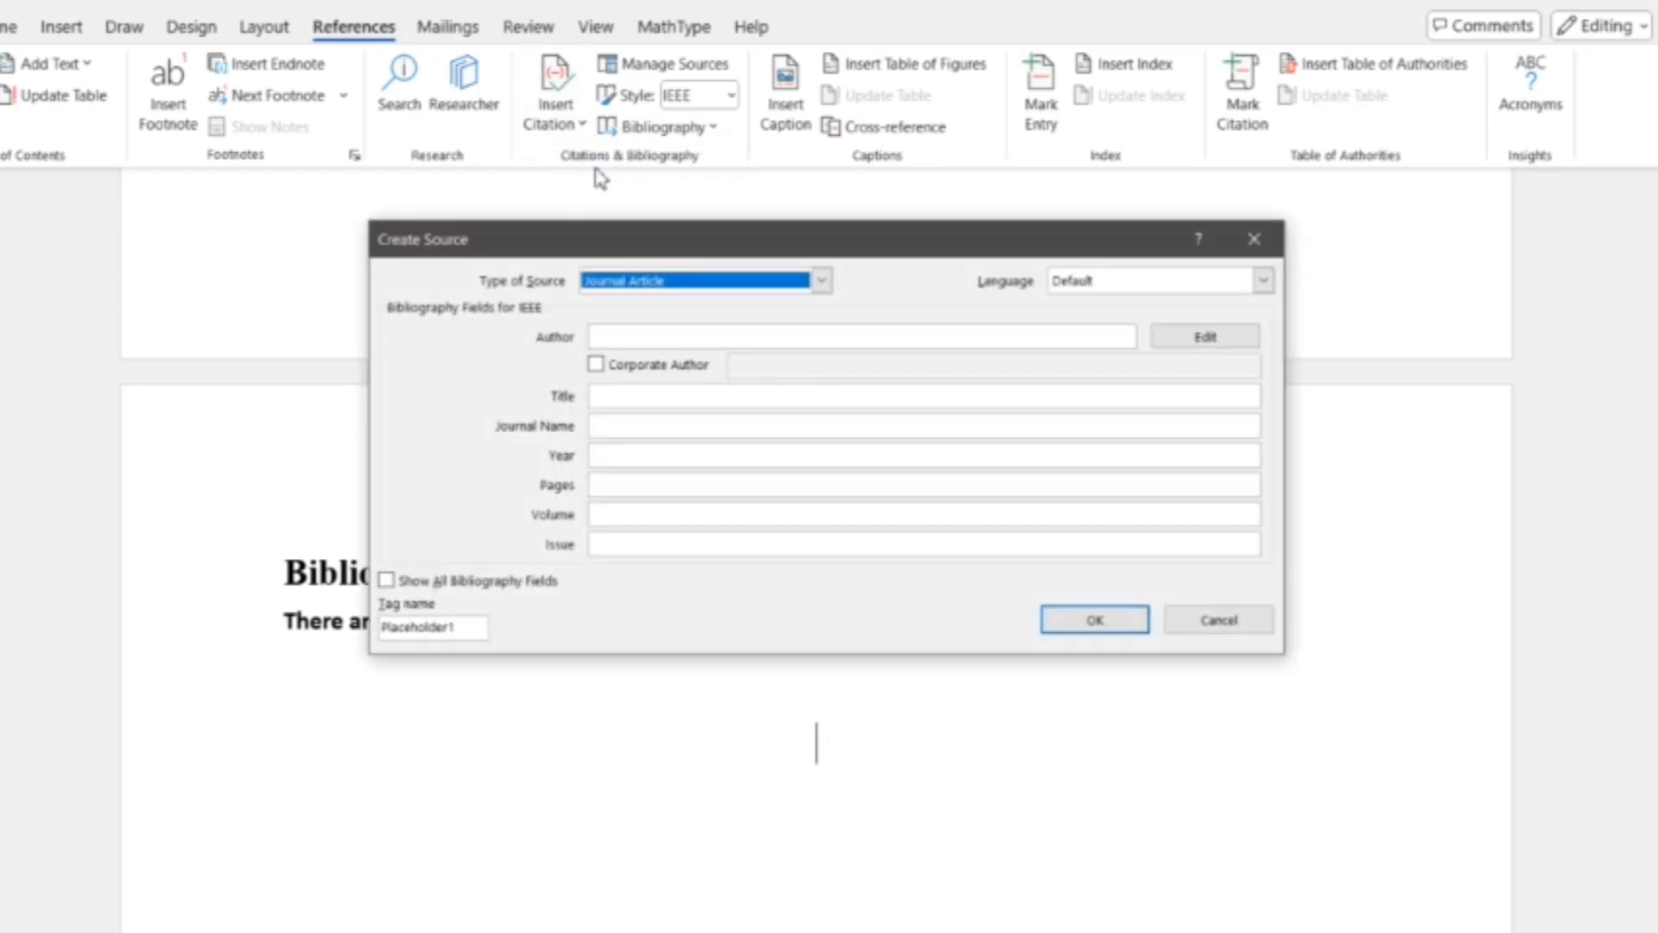
{"action": "left_click", "coordinate": [621, 336]}
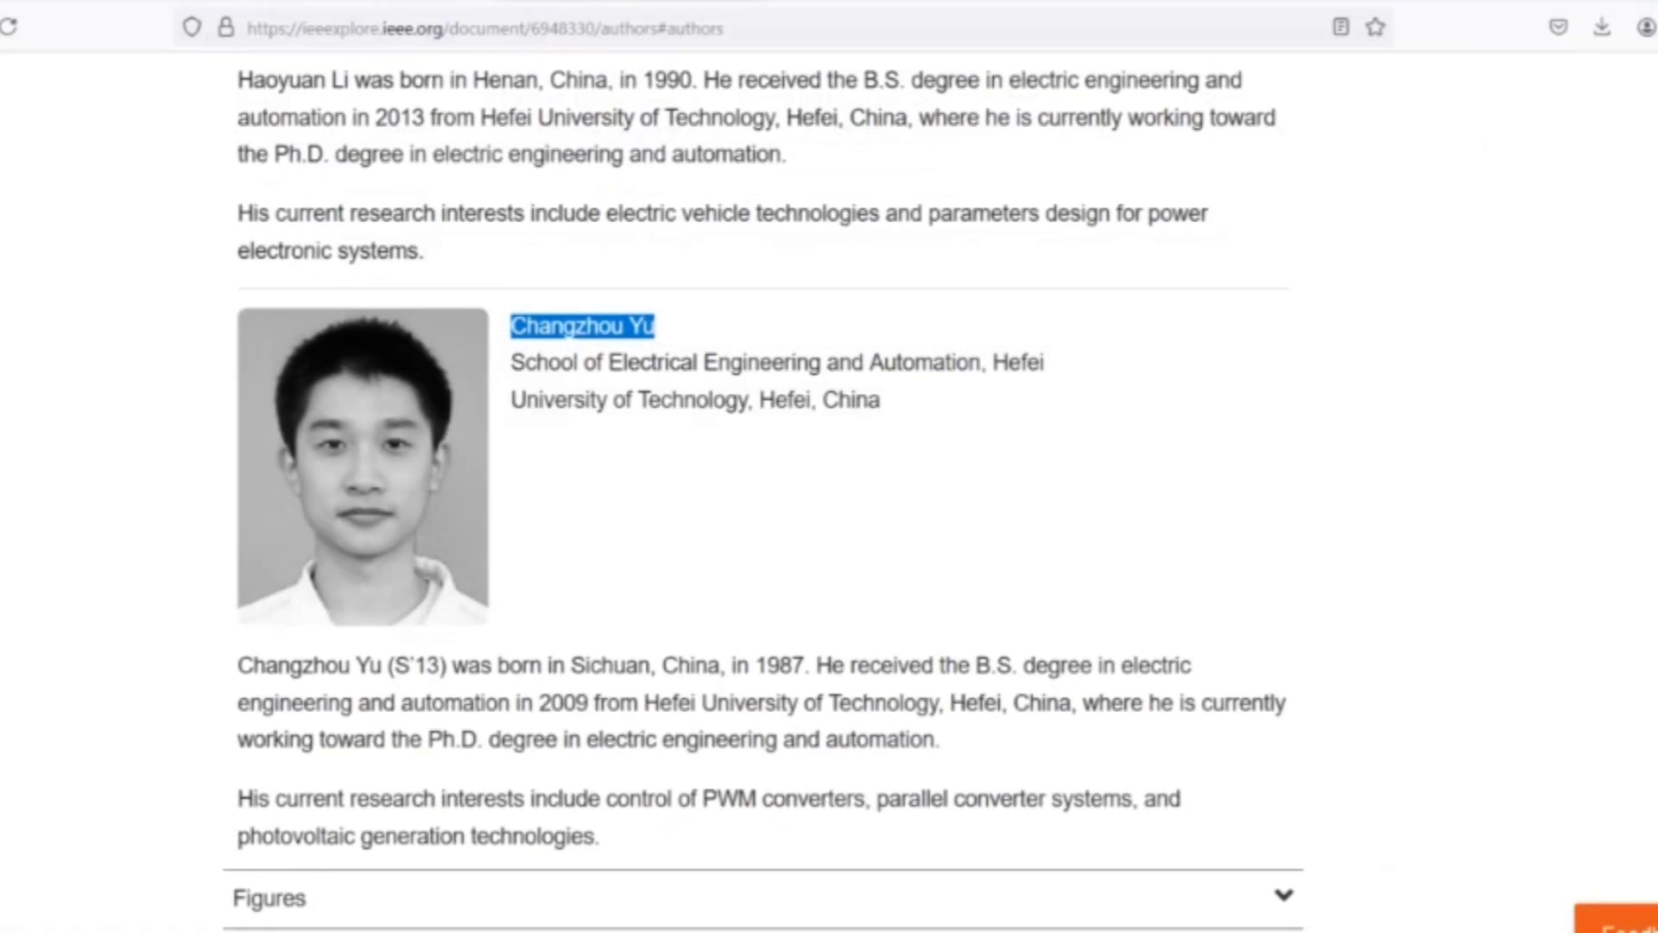
Step: Copy the title "An LCL-LC Filter for Grid-Connected Converter: Topology, Parameter, and Analysis" from the IEEE Xplore page into the new source's title
{"action": "scroll", "coordinate": [935, 588], "scroll_direction": "up", "scroll_amount": 20}
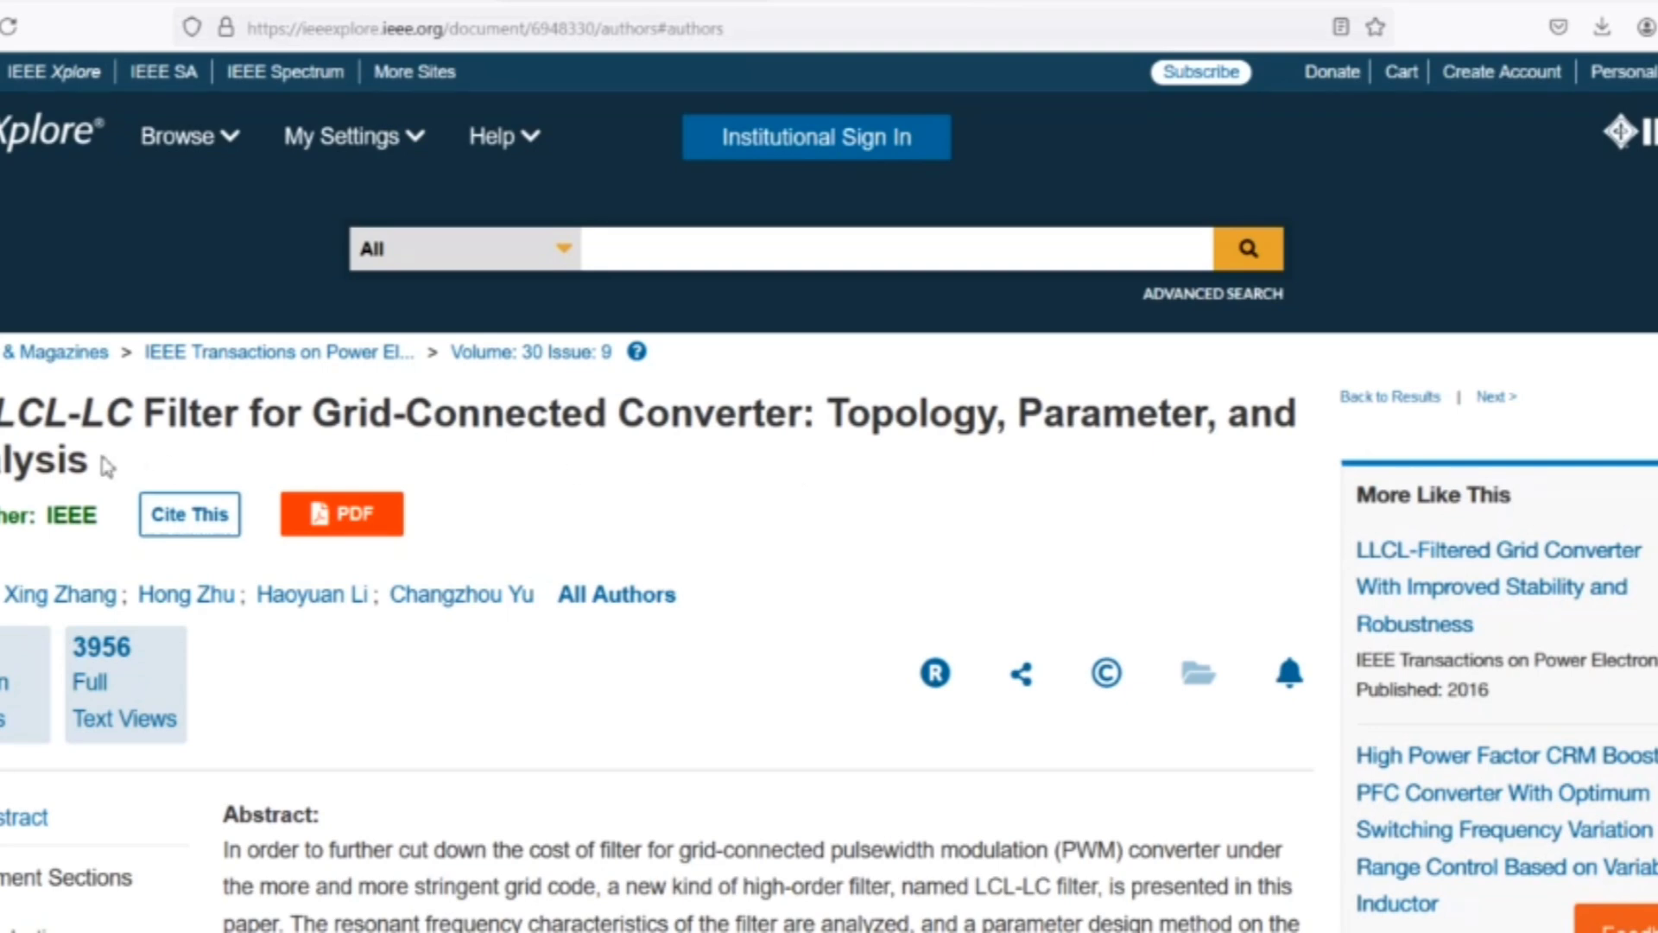
{"action": "left_click_drag", "start_coordinate": [103, 467], "coordinate": [1, 413]}
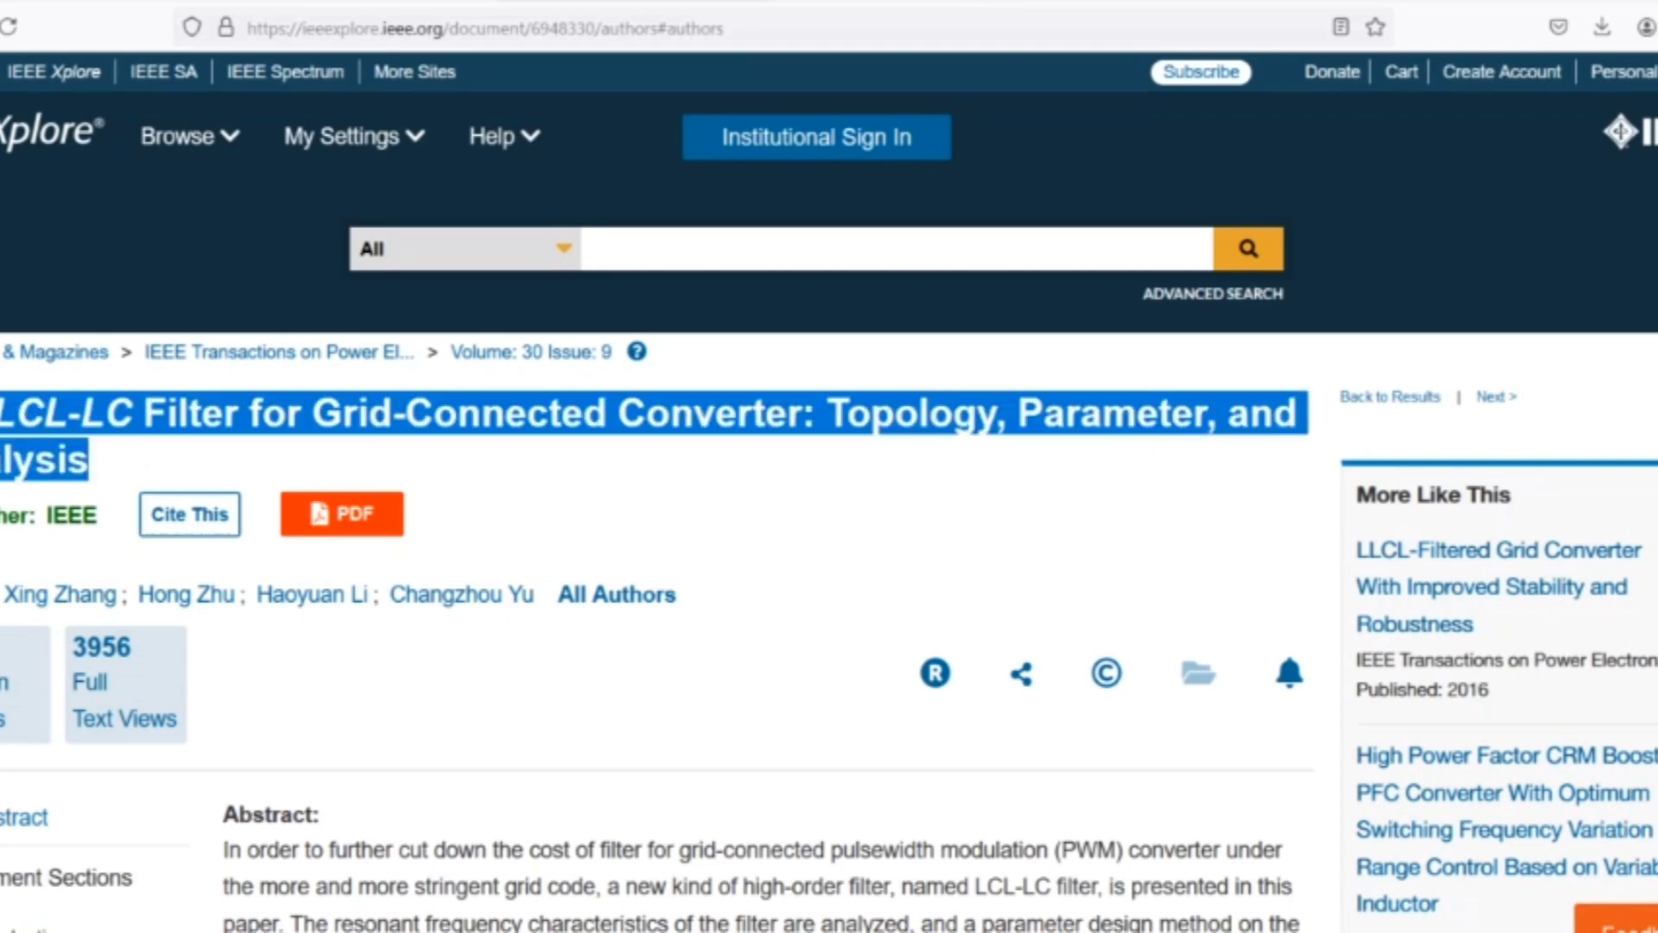
{"action": "right_click", "coordinate": [4, 413]}
{"action": "left_click", "coordinate": [17, 429]}
{"action": "key", "text": "alt+Tab"}
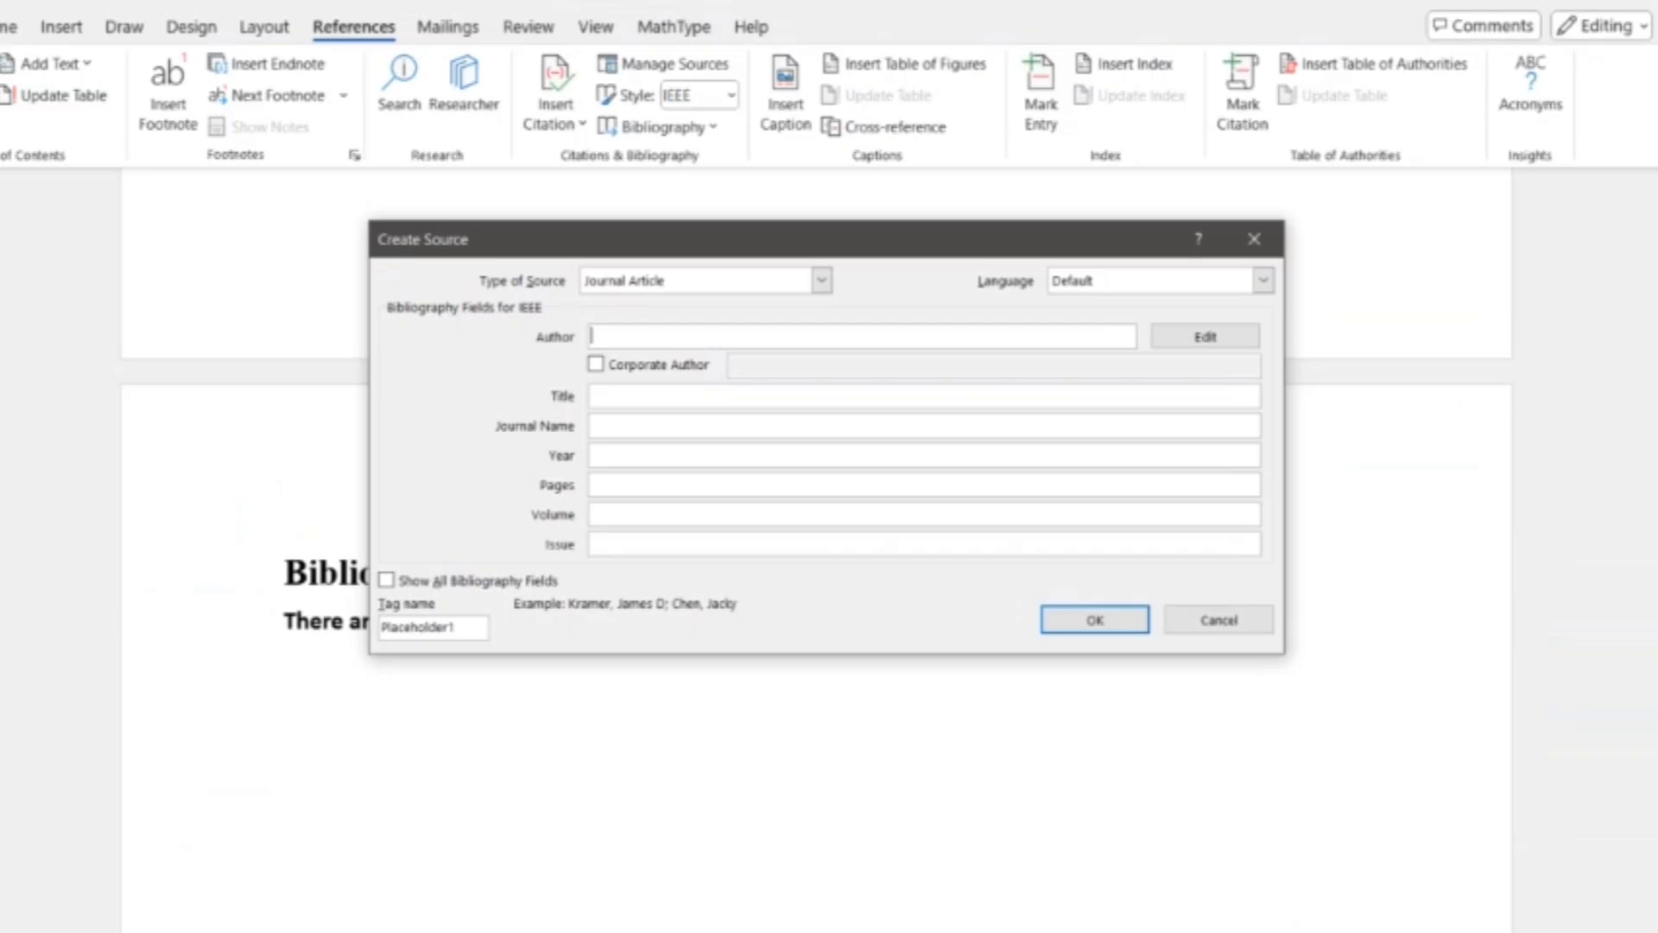
{"action": "left_click", "coordinate": [642, 405]}
{"action": "key", "text": "ctrl+v"}
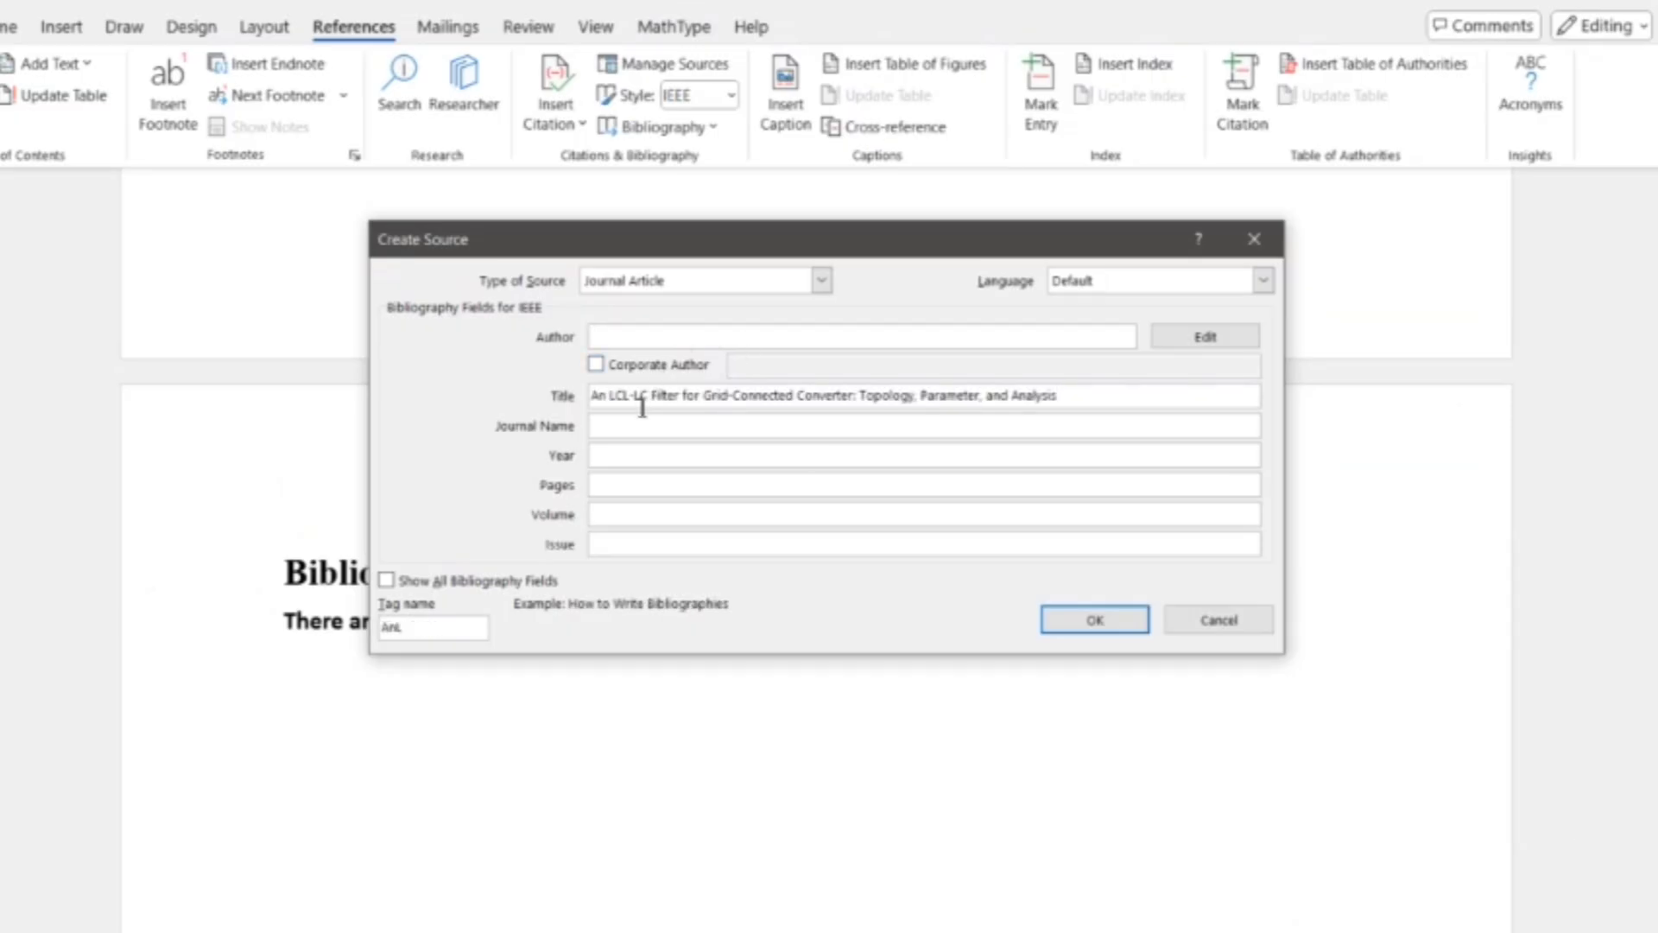
Step: Copy "IEEE Transactions on Power Electronics" from the article's publication details in the browser and paste it as the source's journal name
{"action": "key", "text": "alt+Tab"}
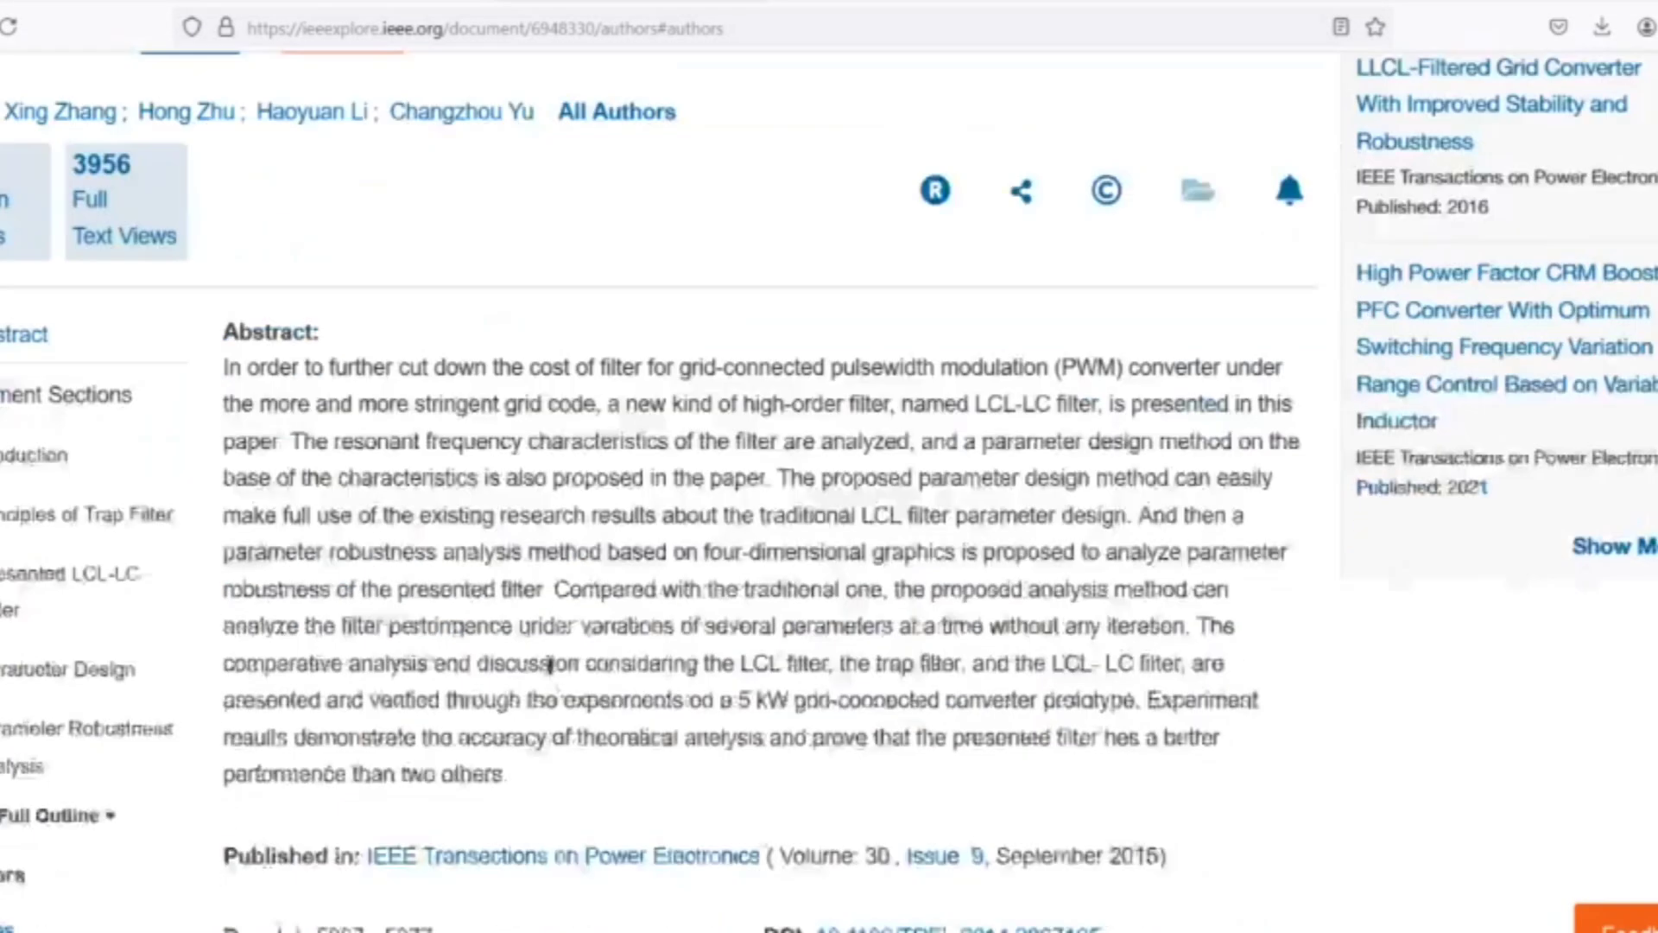
{"action": "scroll", "coordinate": [549, 665], "scroll_direction": "down", "scroll_amount": 5}
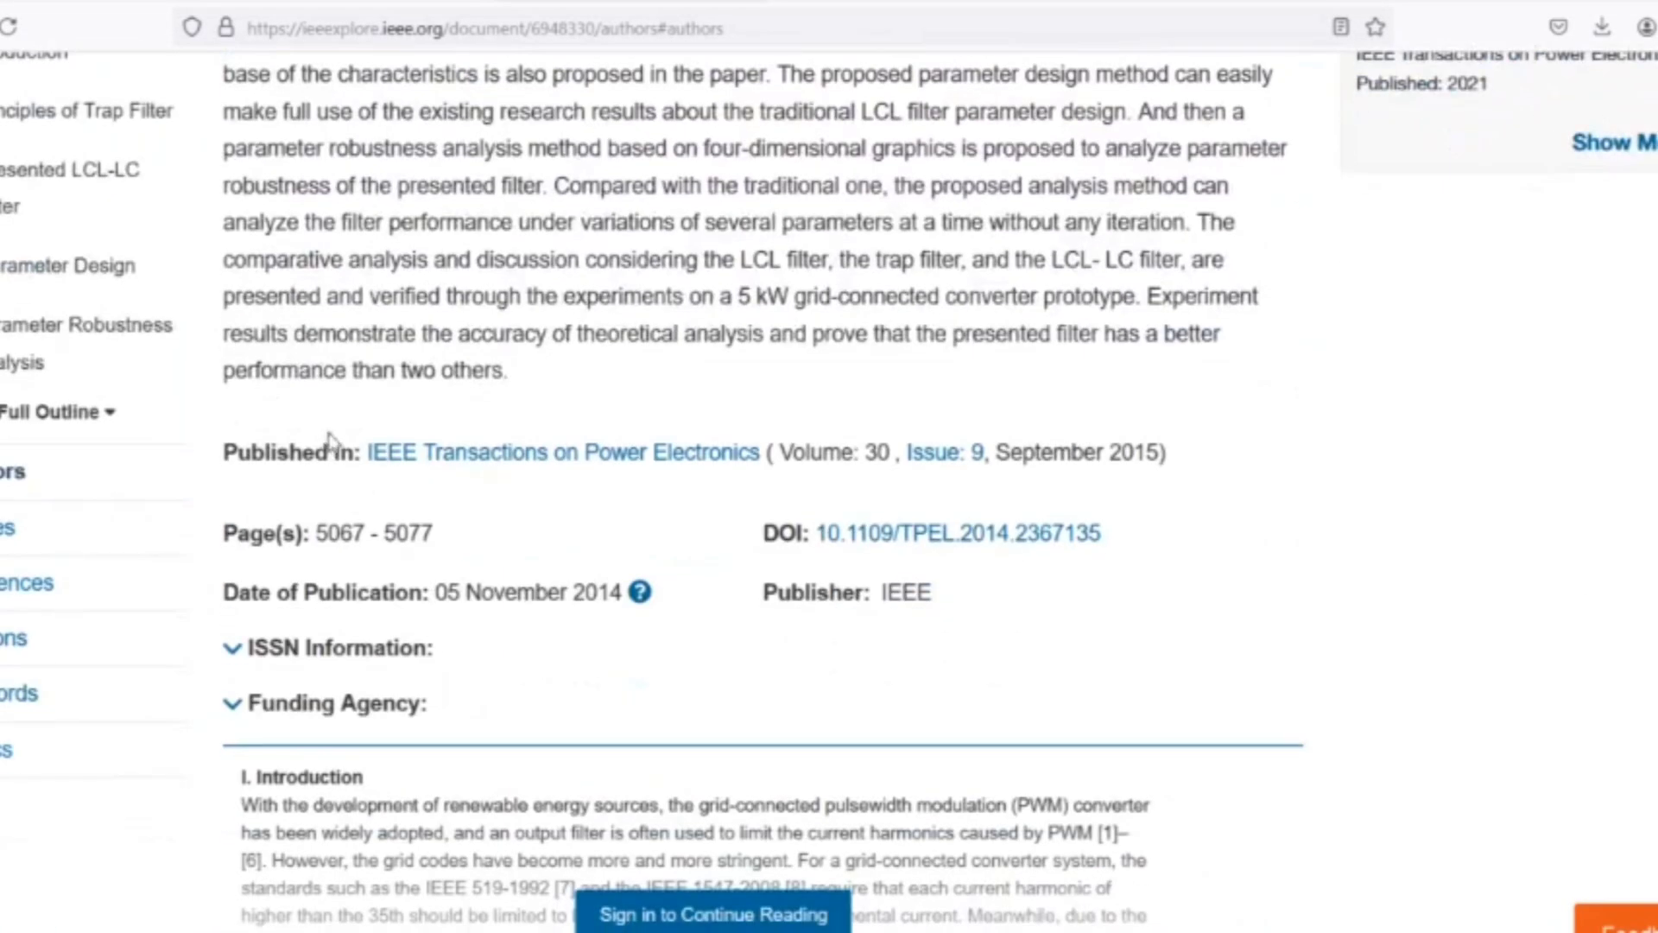
{"action": "left_click_drag", "start_coordinate": [367, 416], "coordinate": [454, 453]}
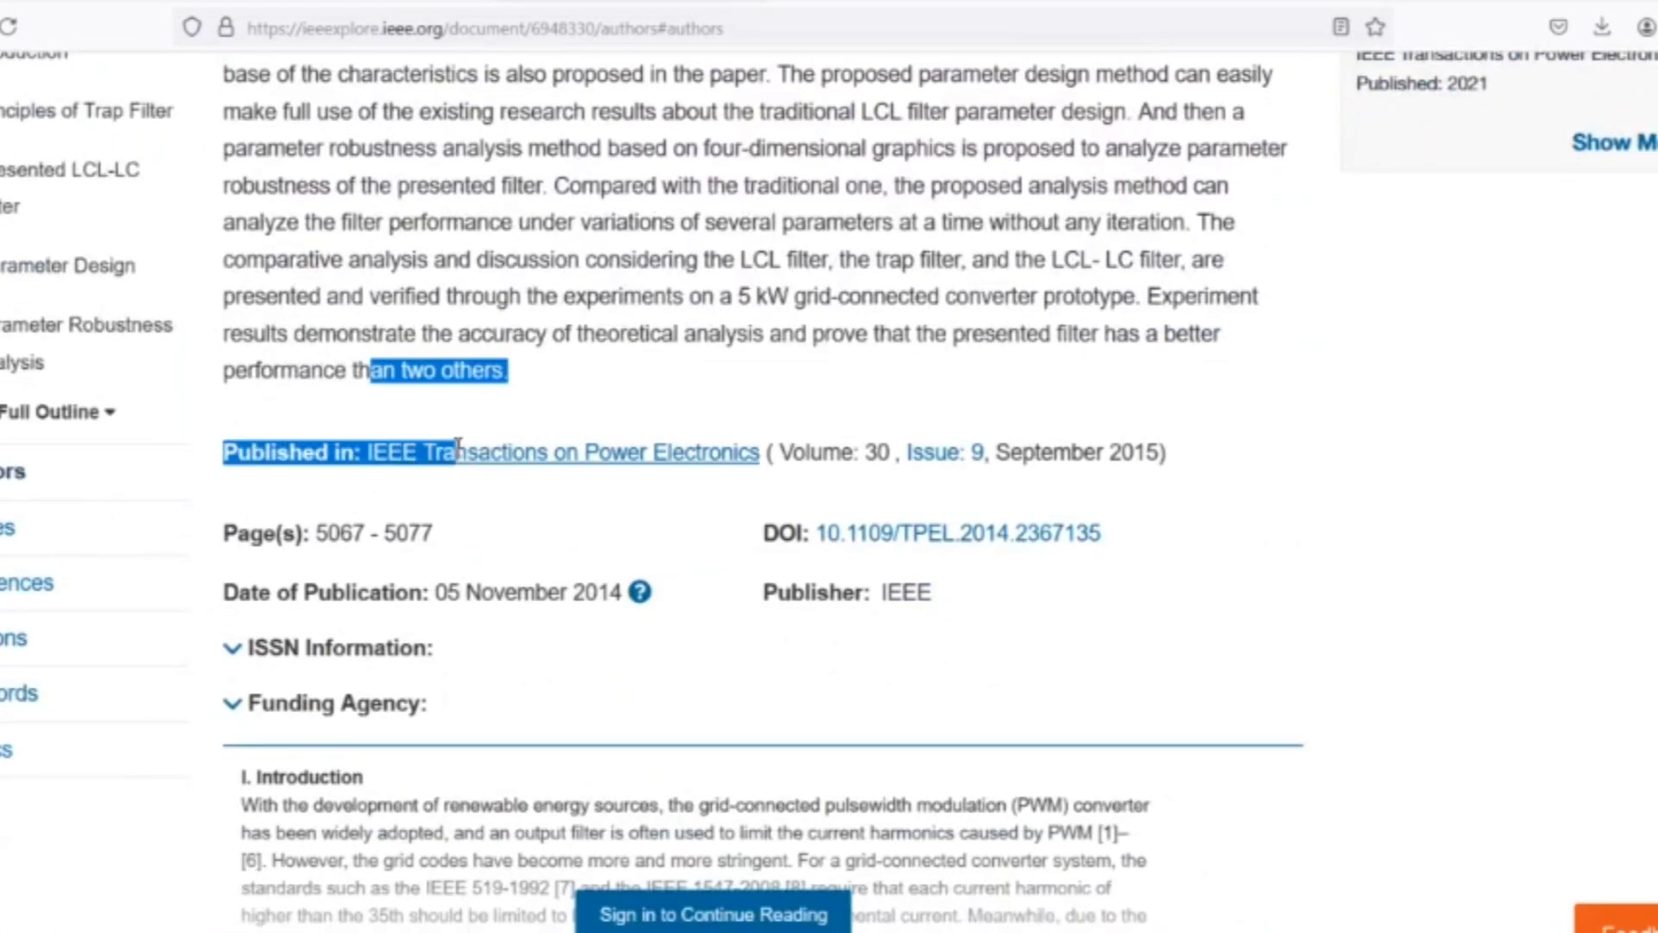
{"action": "left_click", "coordinate": [367, 418]}
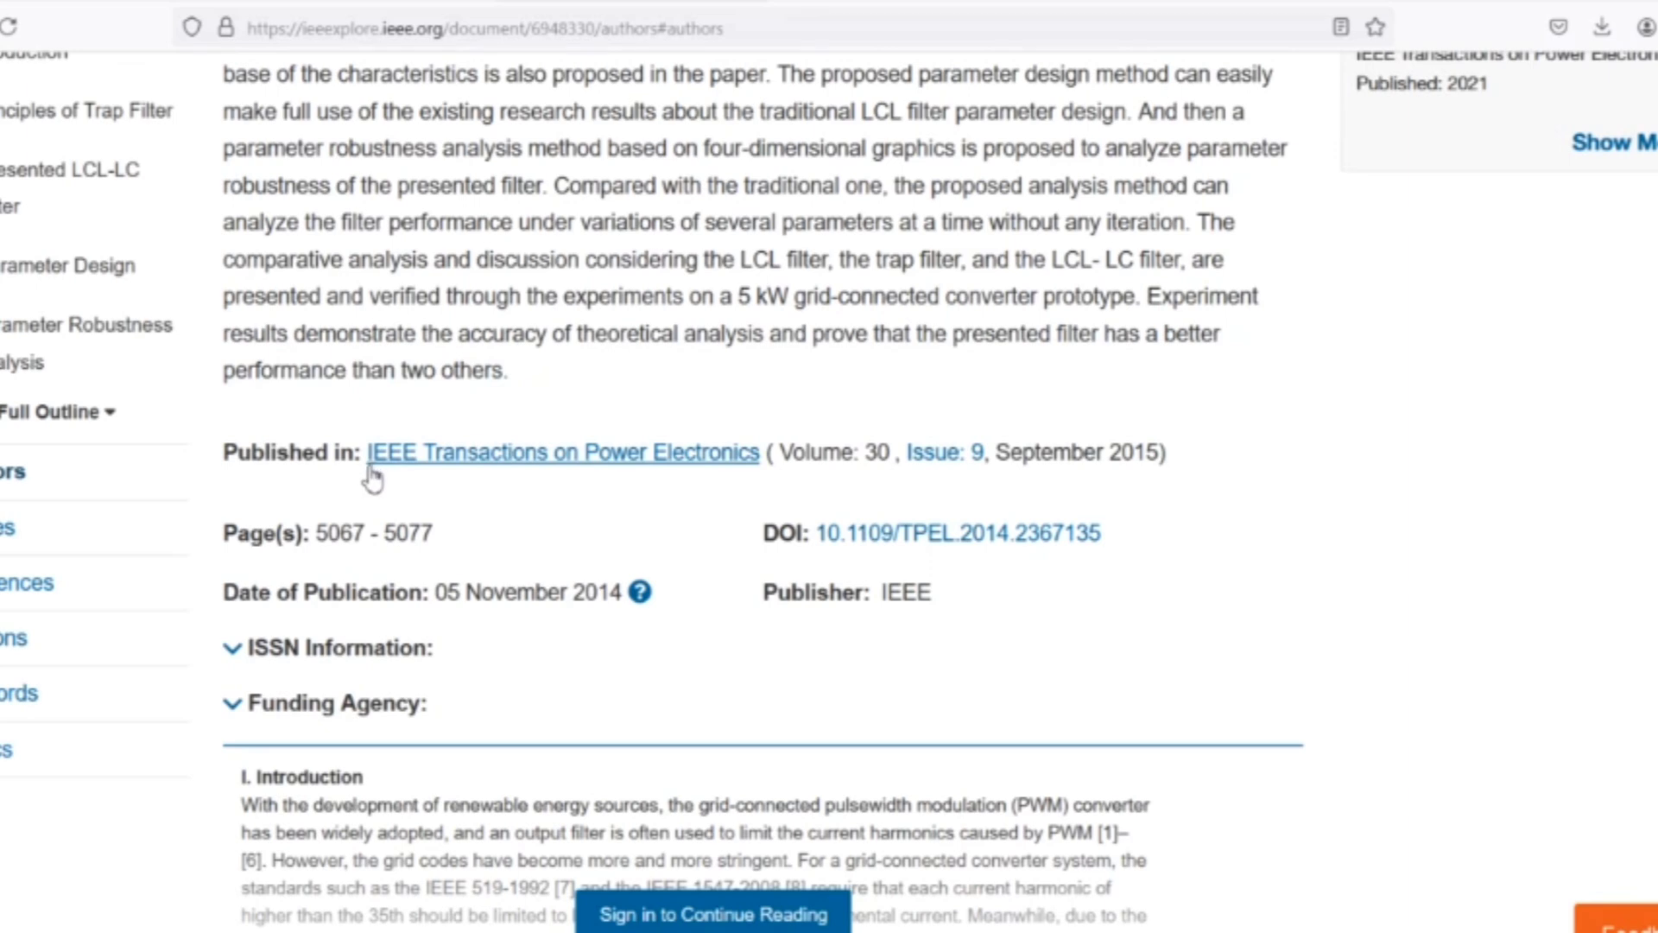
{"action": "left_click_drag", "start_coordinate": [366, 455], "coordinate": [773, 466]}
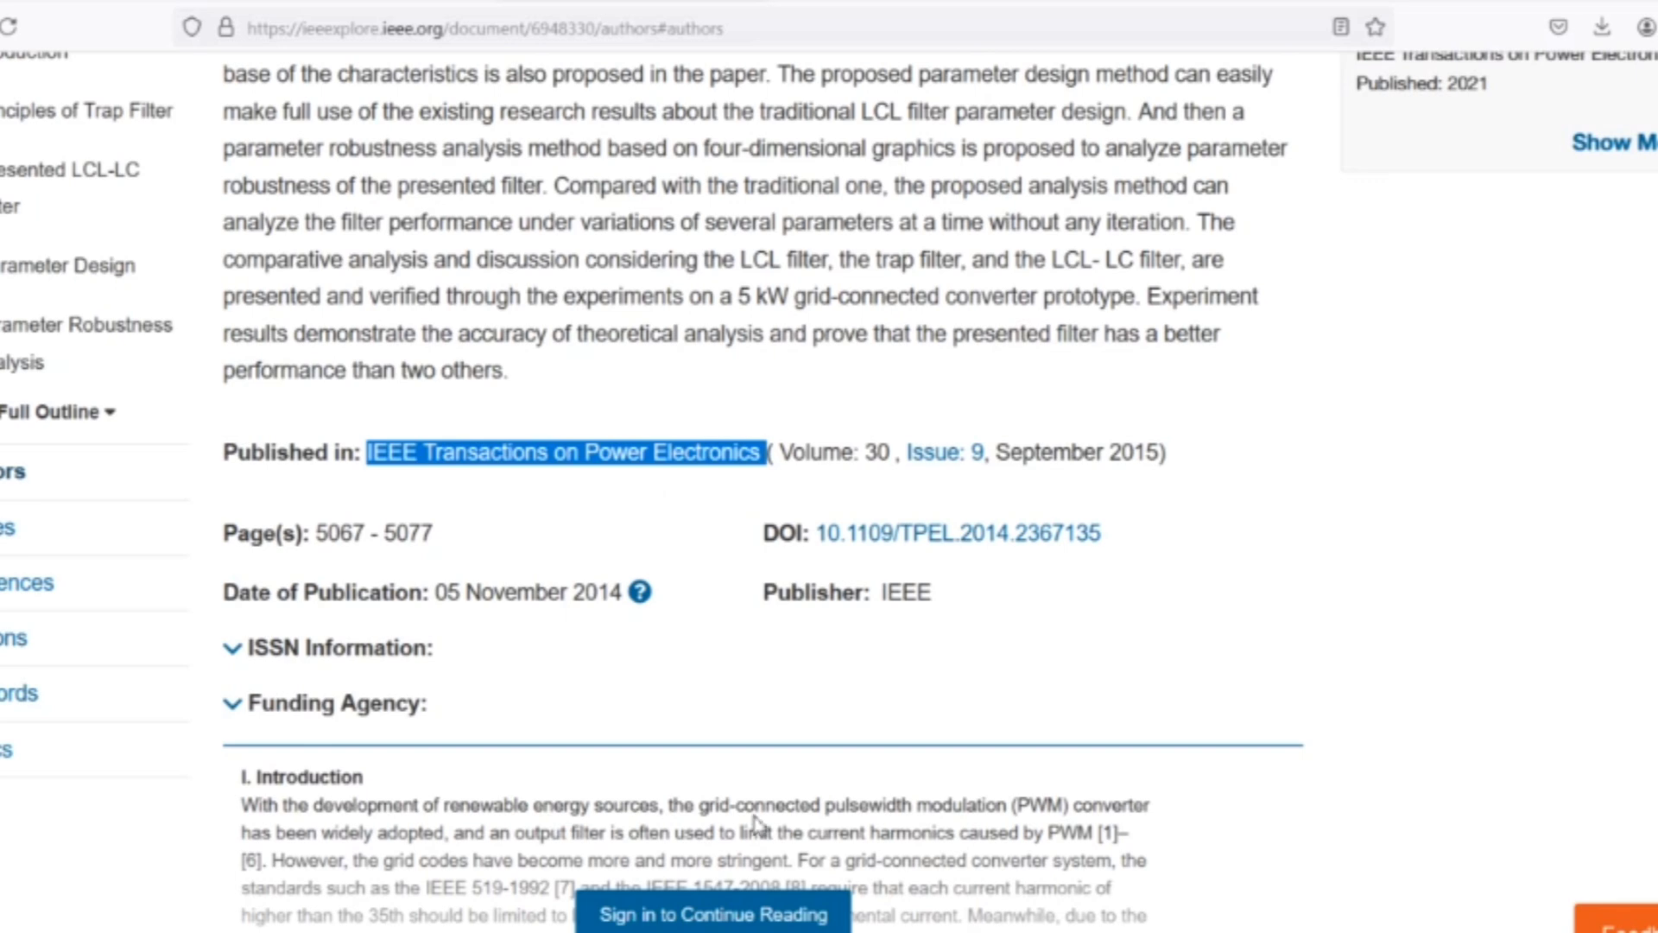
{"action": "key", "text": "alt+Tab"}
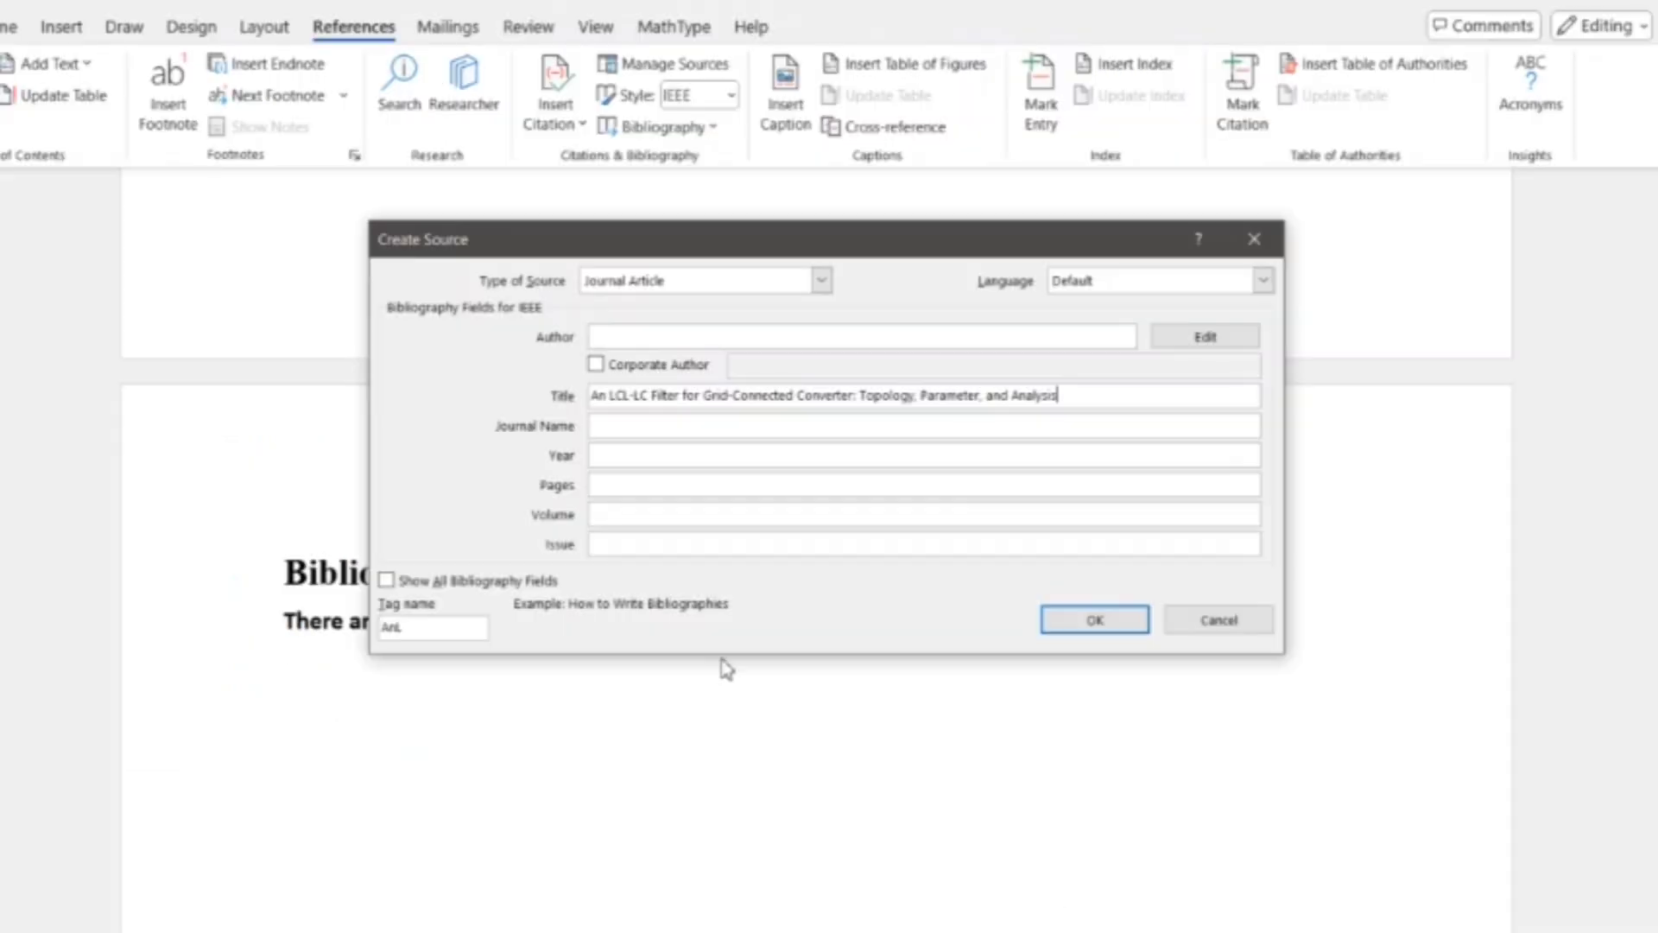
{"action": "left_click", "coordinate": [609, 429]}
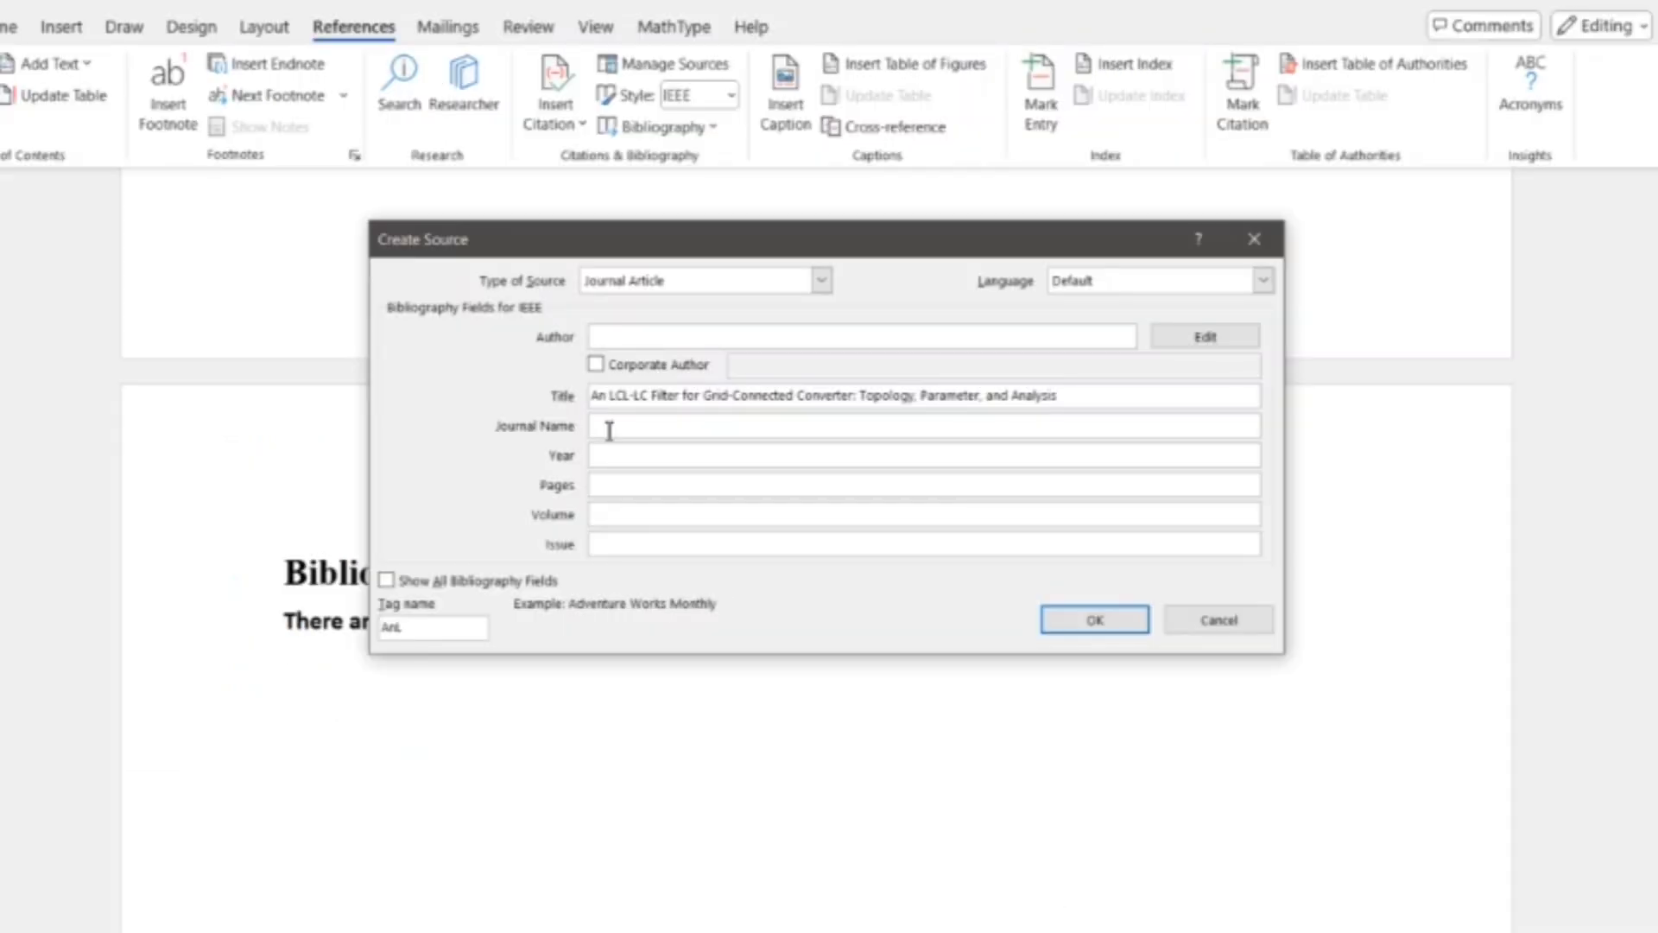
{"action": "key", "text": "ctrl+v"}
Step: Set the new journal article source's year to 2014, based on the publication date shown on the IEEE Xplore page
{"action": "key", "text": "alt+Tab"}
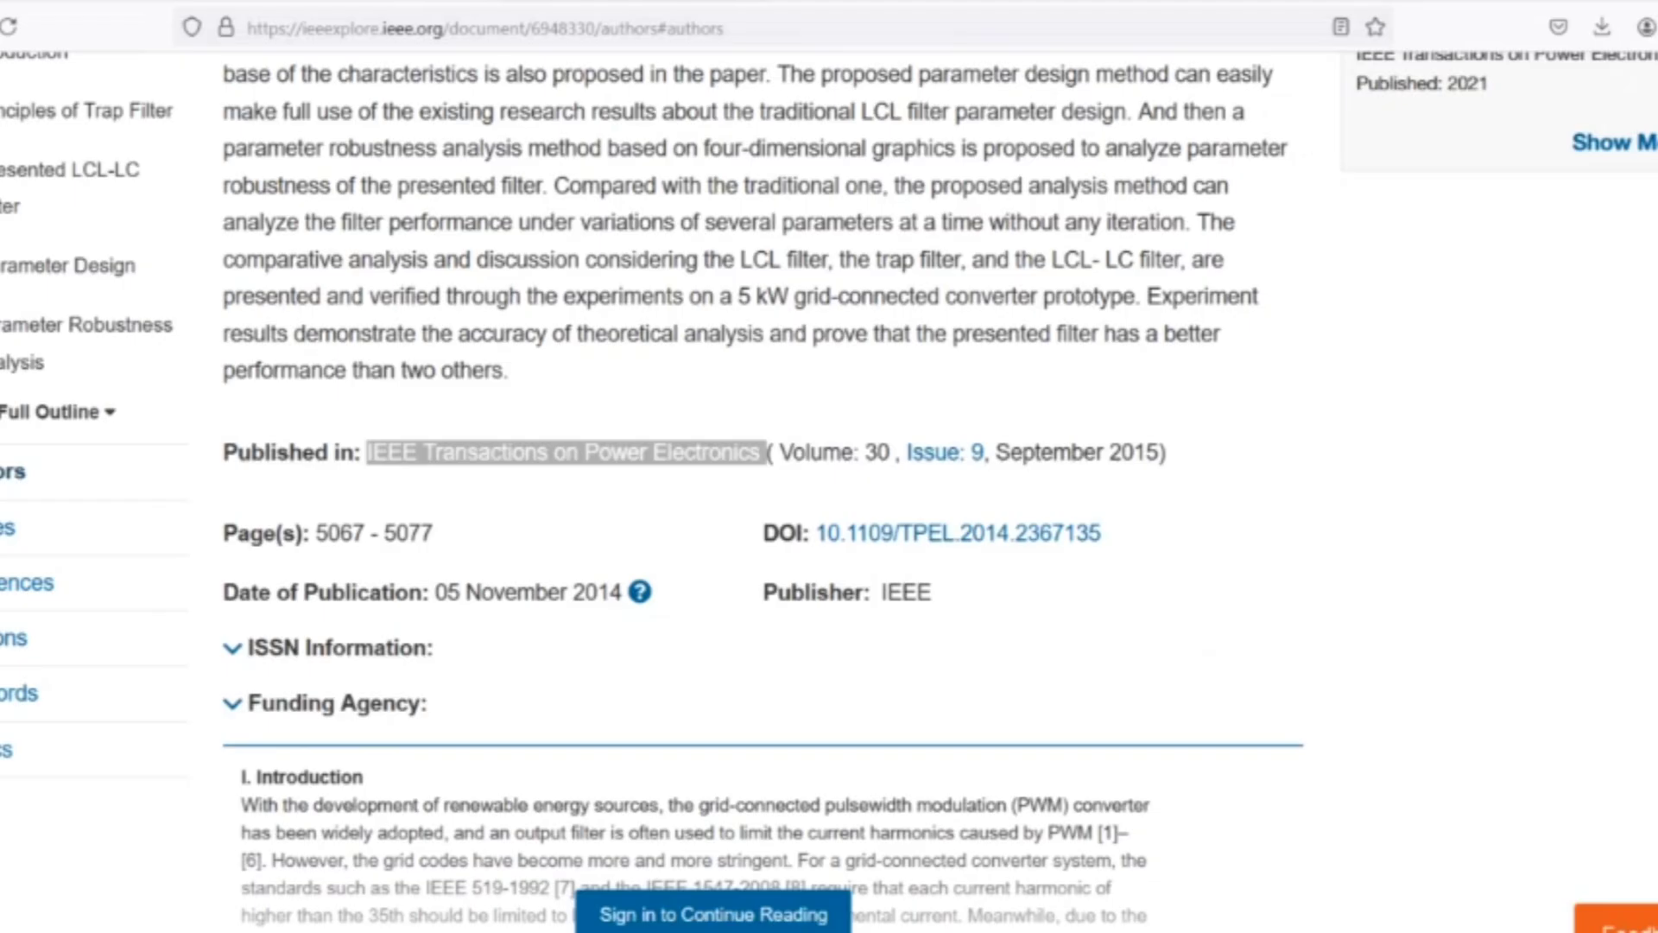
{"action": "key", "text": "alt+Tab"}
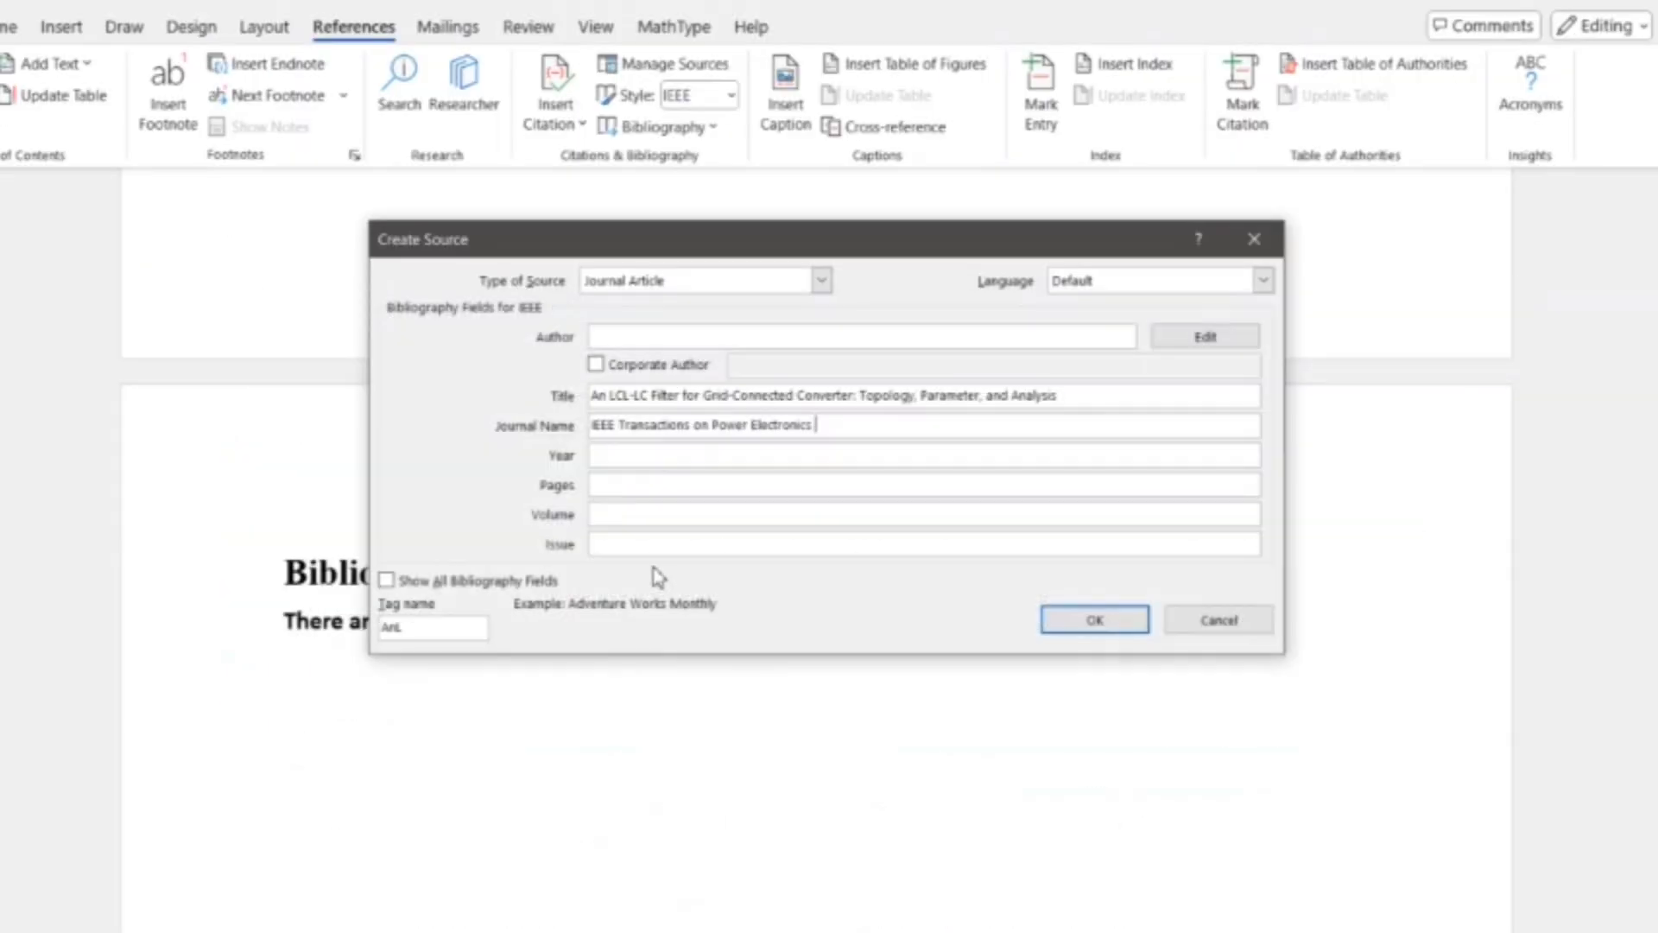
{"action": "left_click", "coordinate": [623, 455]}
{"action": "type", "text": "202"}
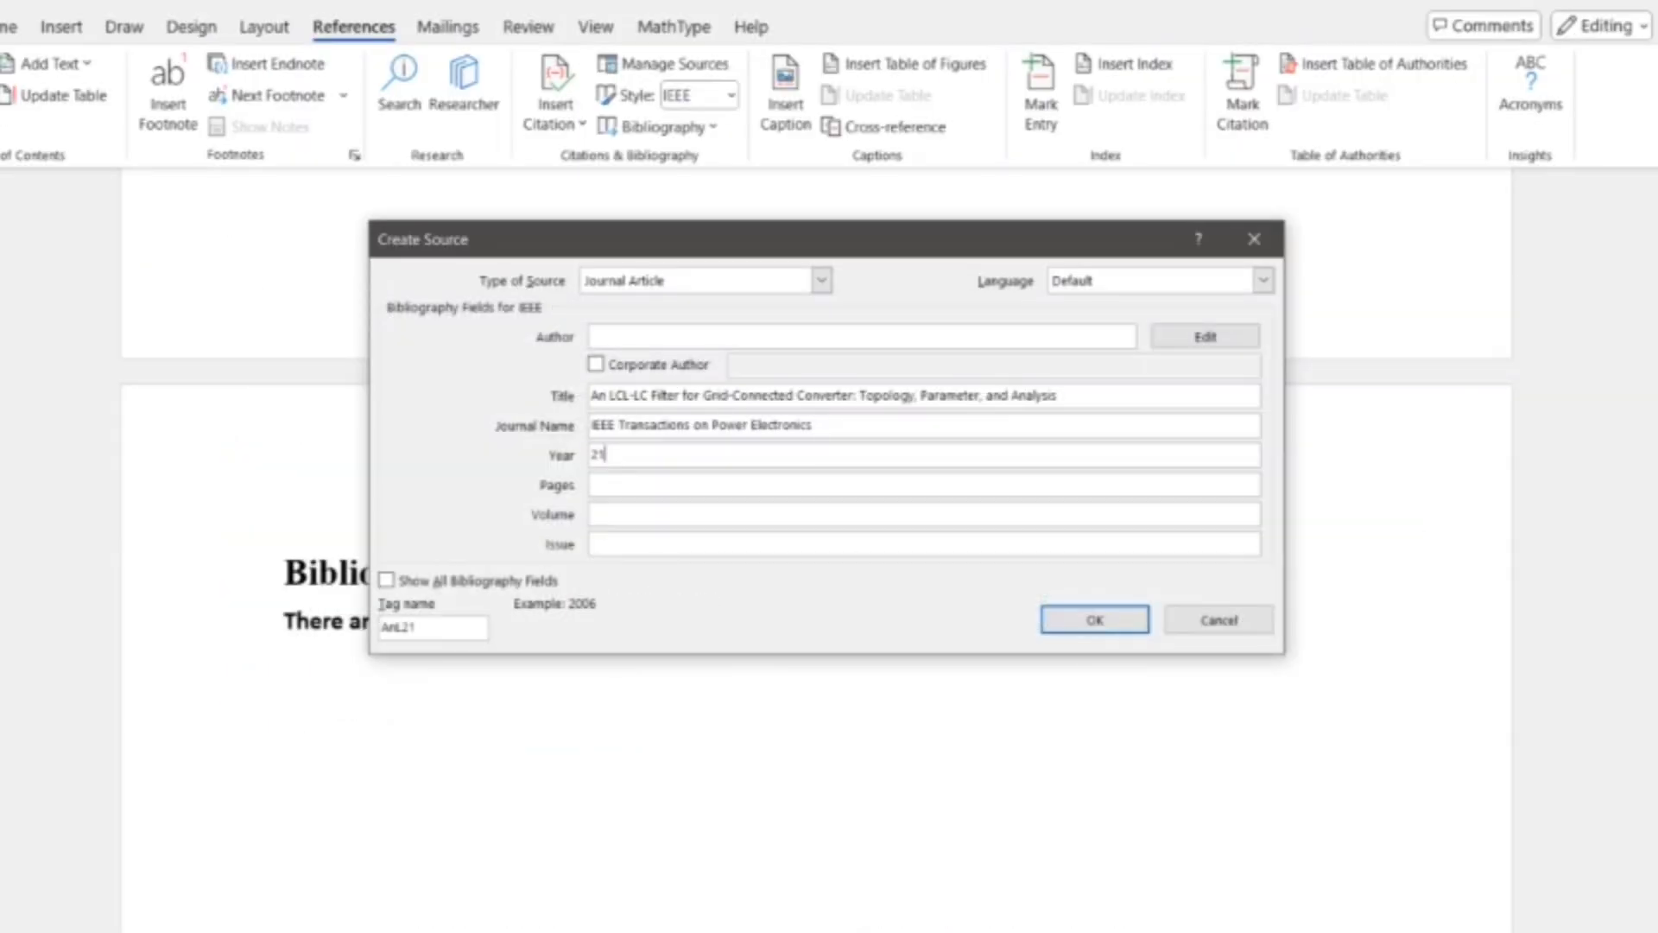
{"action": "key", "text": "BackSpace"}
{"action": "key", "text": "BackSpace"}
{"action": "type", "text": "014"}
Step: Copy the page range 5067 - 5077 from the IEEE Xplore page into the source's pages
{"action": "key", "text": "alt+Tab"}
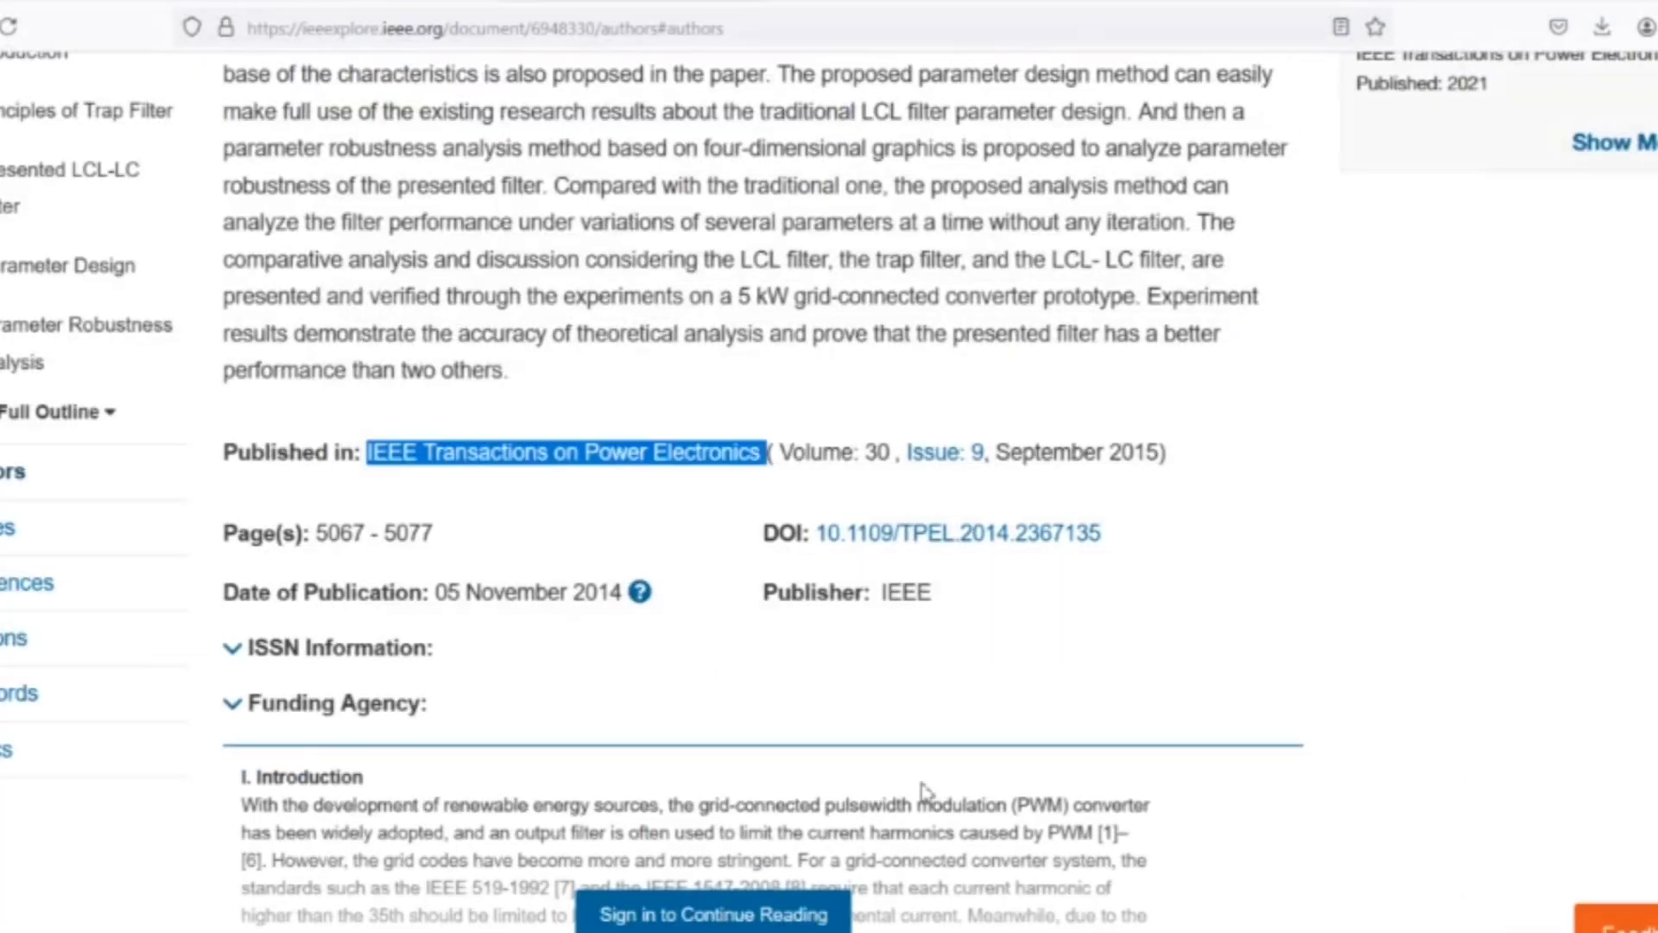
{"action": "left_click", "coordinate": [446, 533]}
{"action": "left_click_drag", "start_coordinate": [446, 536], "coordinate": [318, 533]}
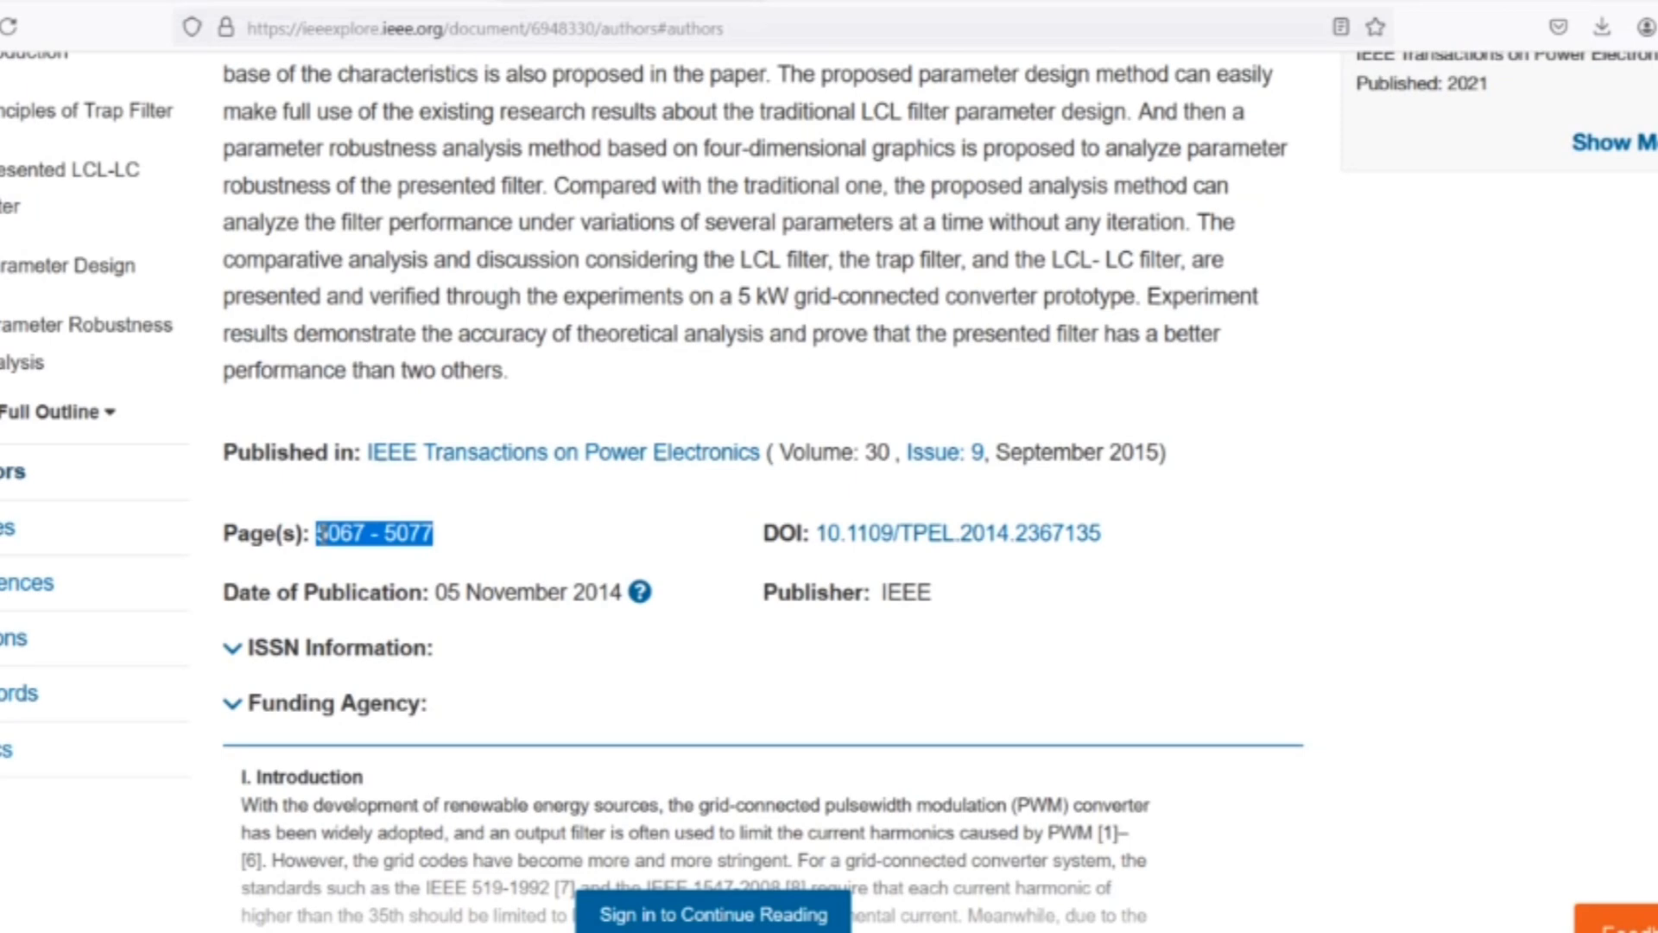
{"action": "key", "text": "alt+Tab"}
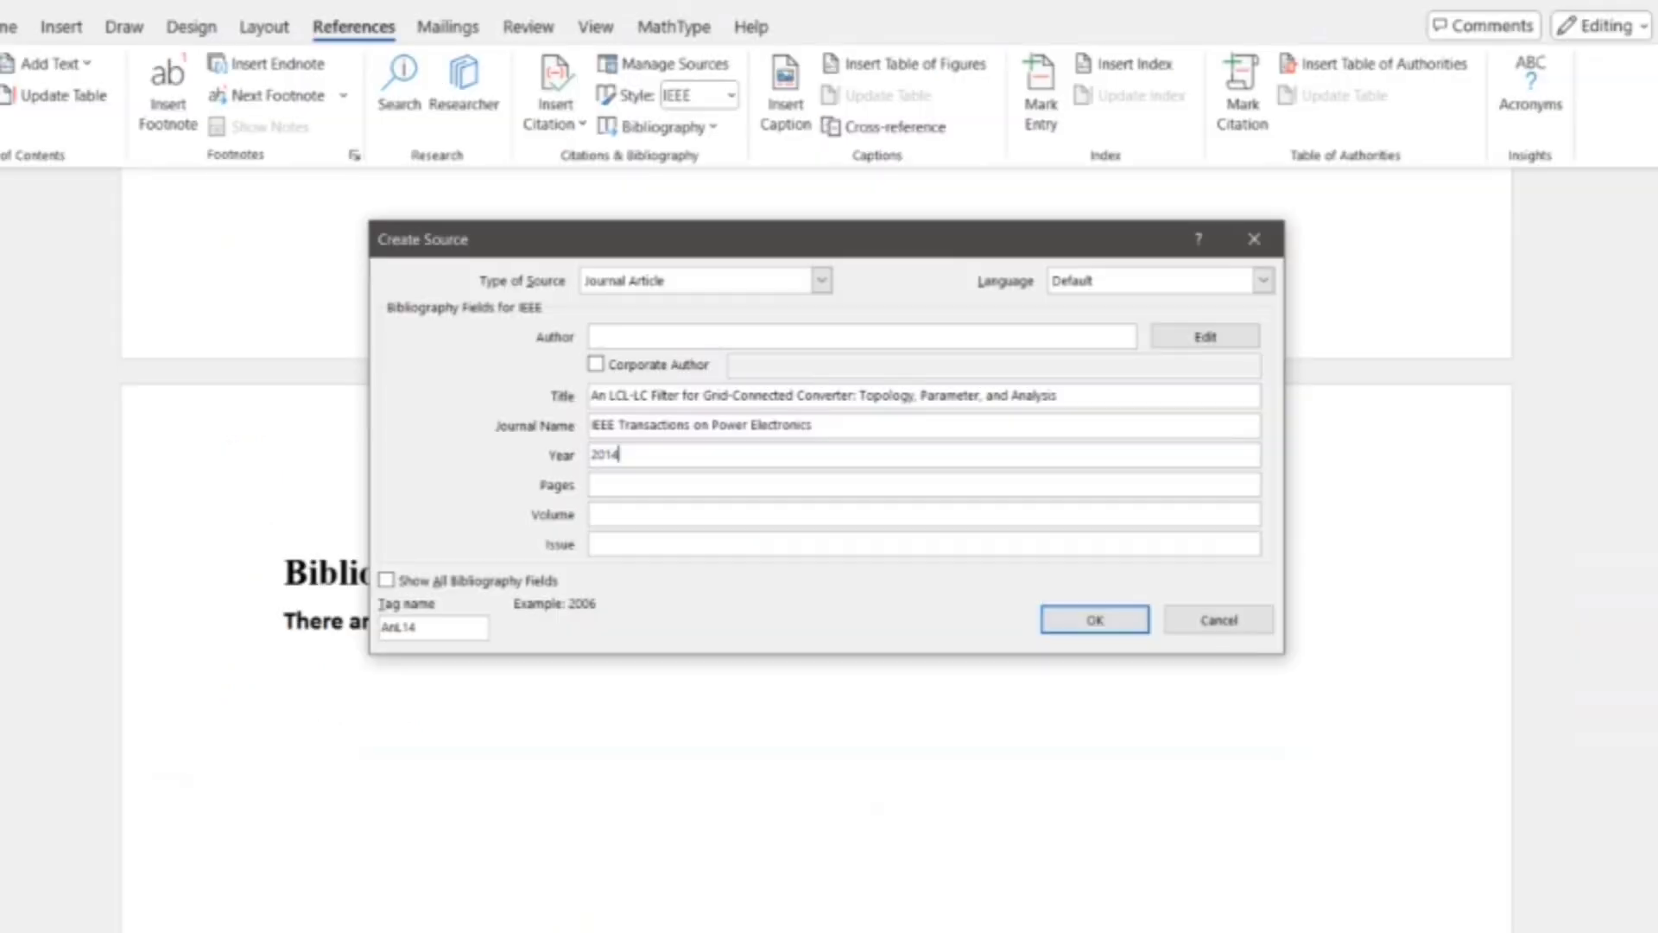
{"action": "left_click", "coordinate": [629, 485]}
{"action": "key", "text": "ctrl+v"}
Step: Look up the article's authors on the IEEE Xplore page and enter the first author's name, followed by a comma, in the source
{"action": "left_click", "coordinate": [667, 328]}
{"action": "key", "text": "alt+Tab"}
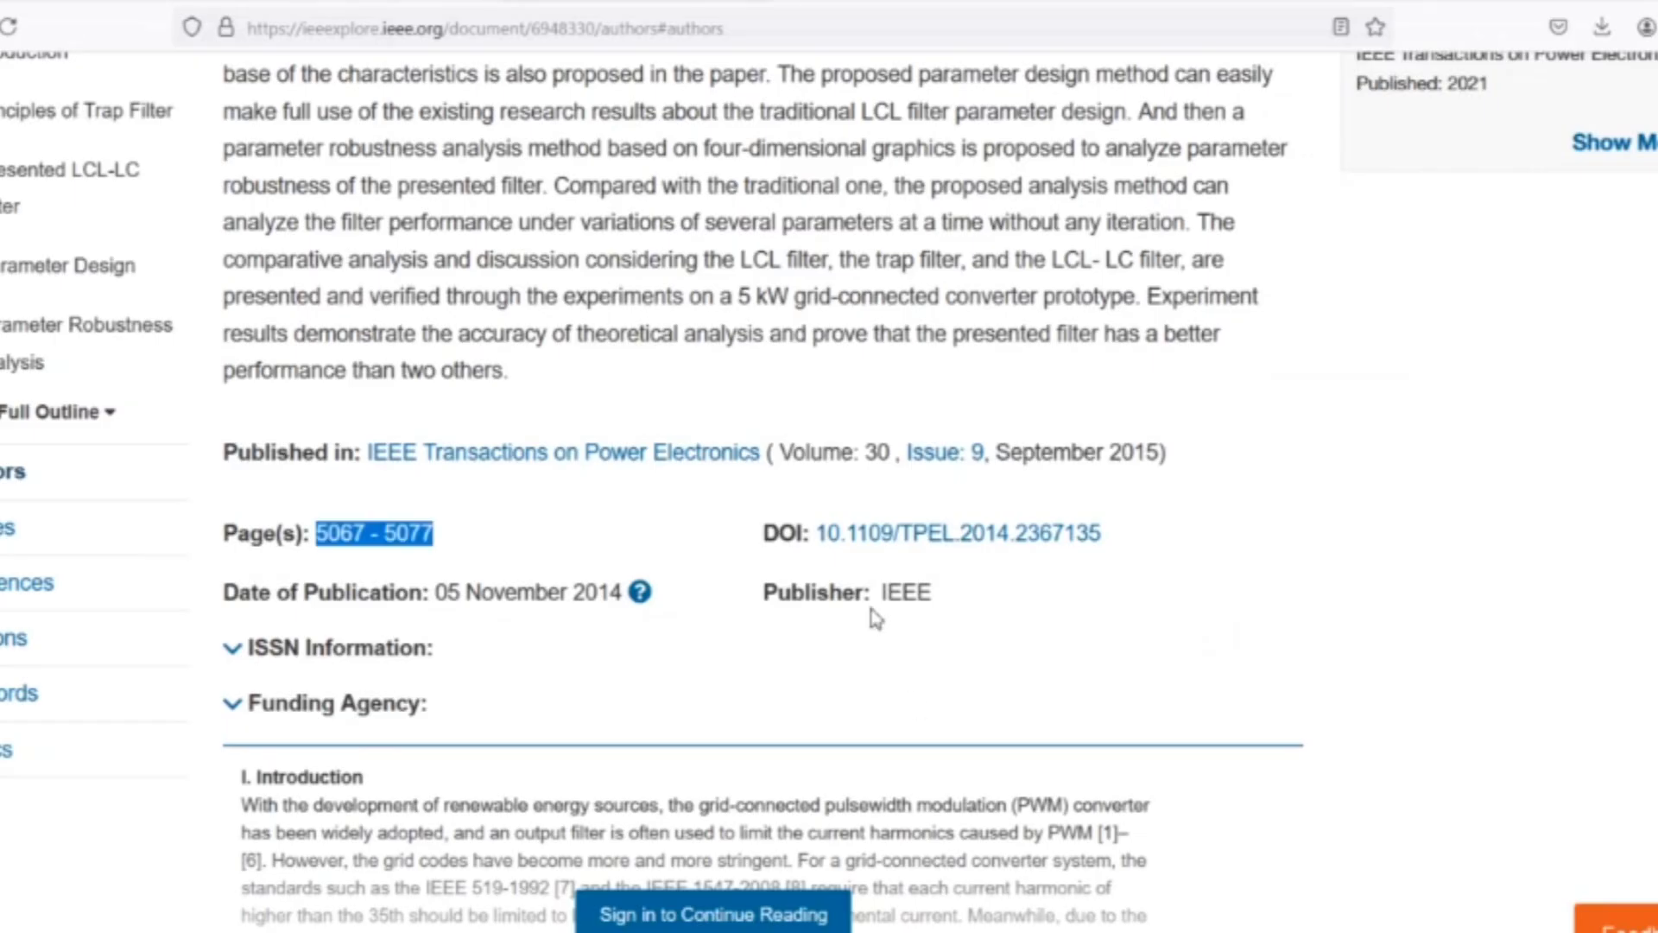
{"action": "scroll", "coordinate": [877, 614], "scroll_direction": "up", "scroll_amount": 10}
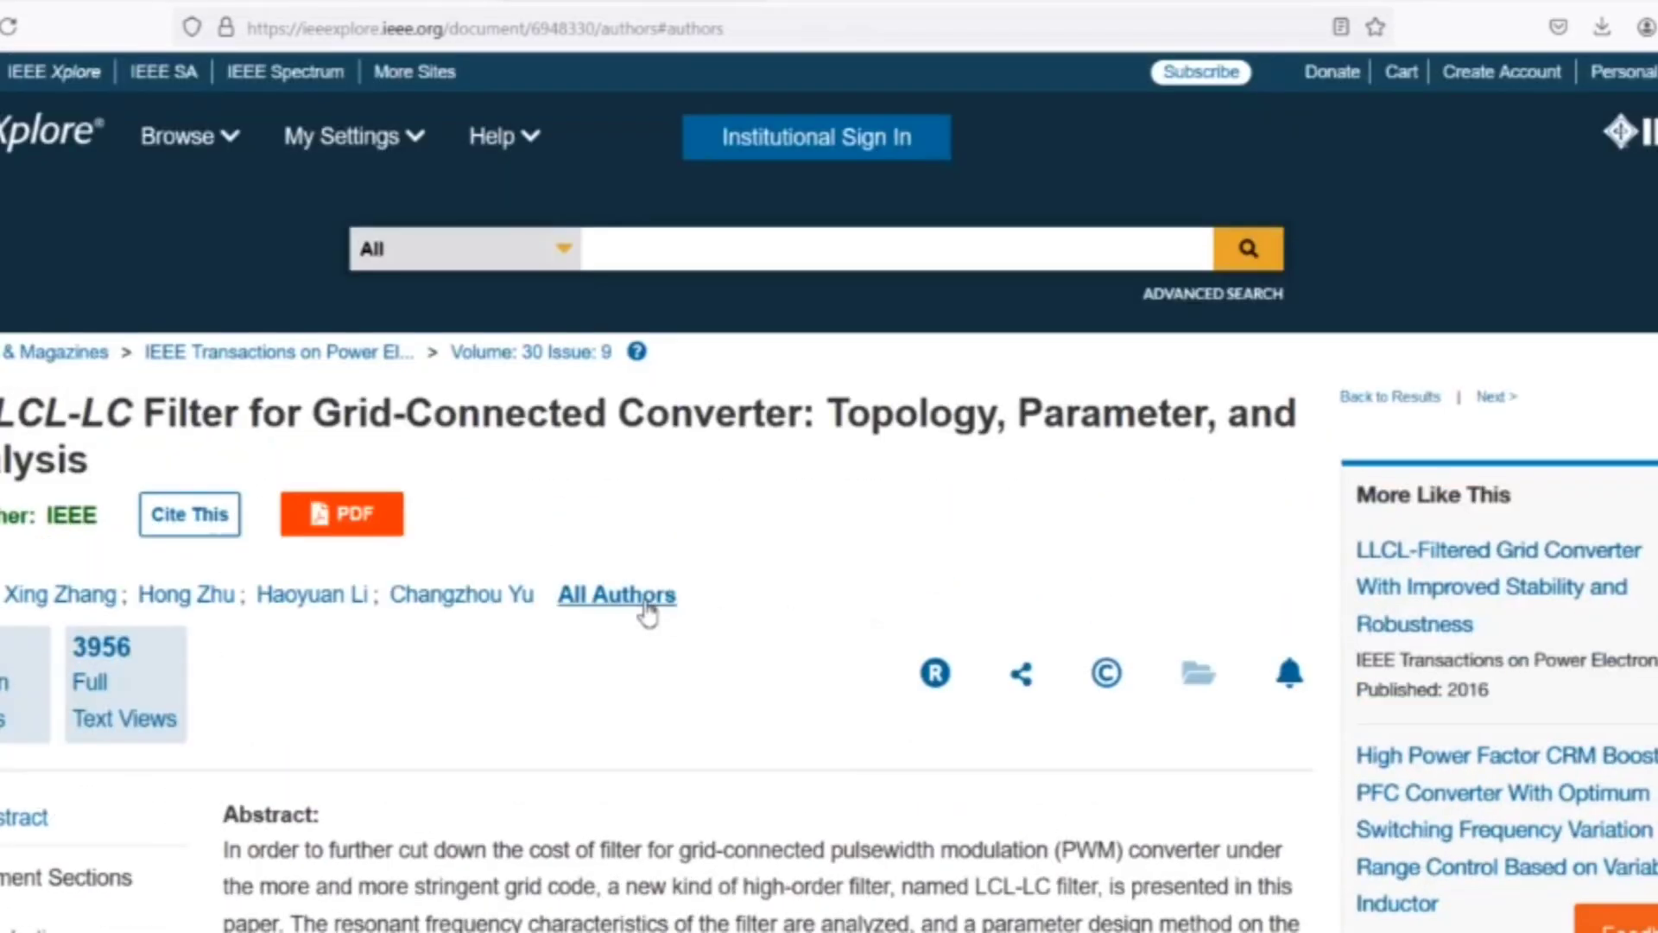
{"action": "left_click", "coordinate": [647, 614]}
{"action": "mouse_move", "coordinate": [120, 594]}
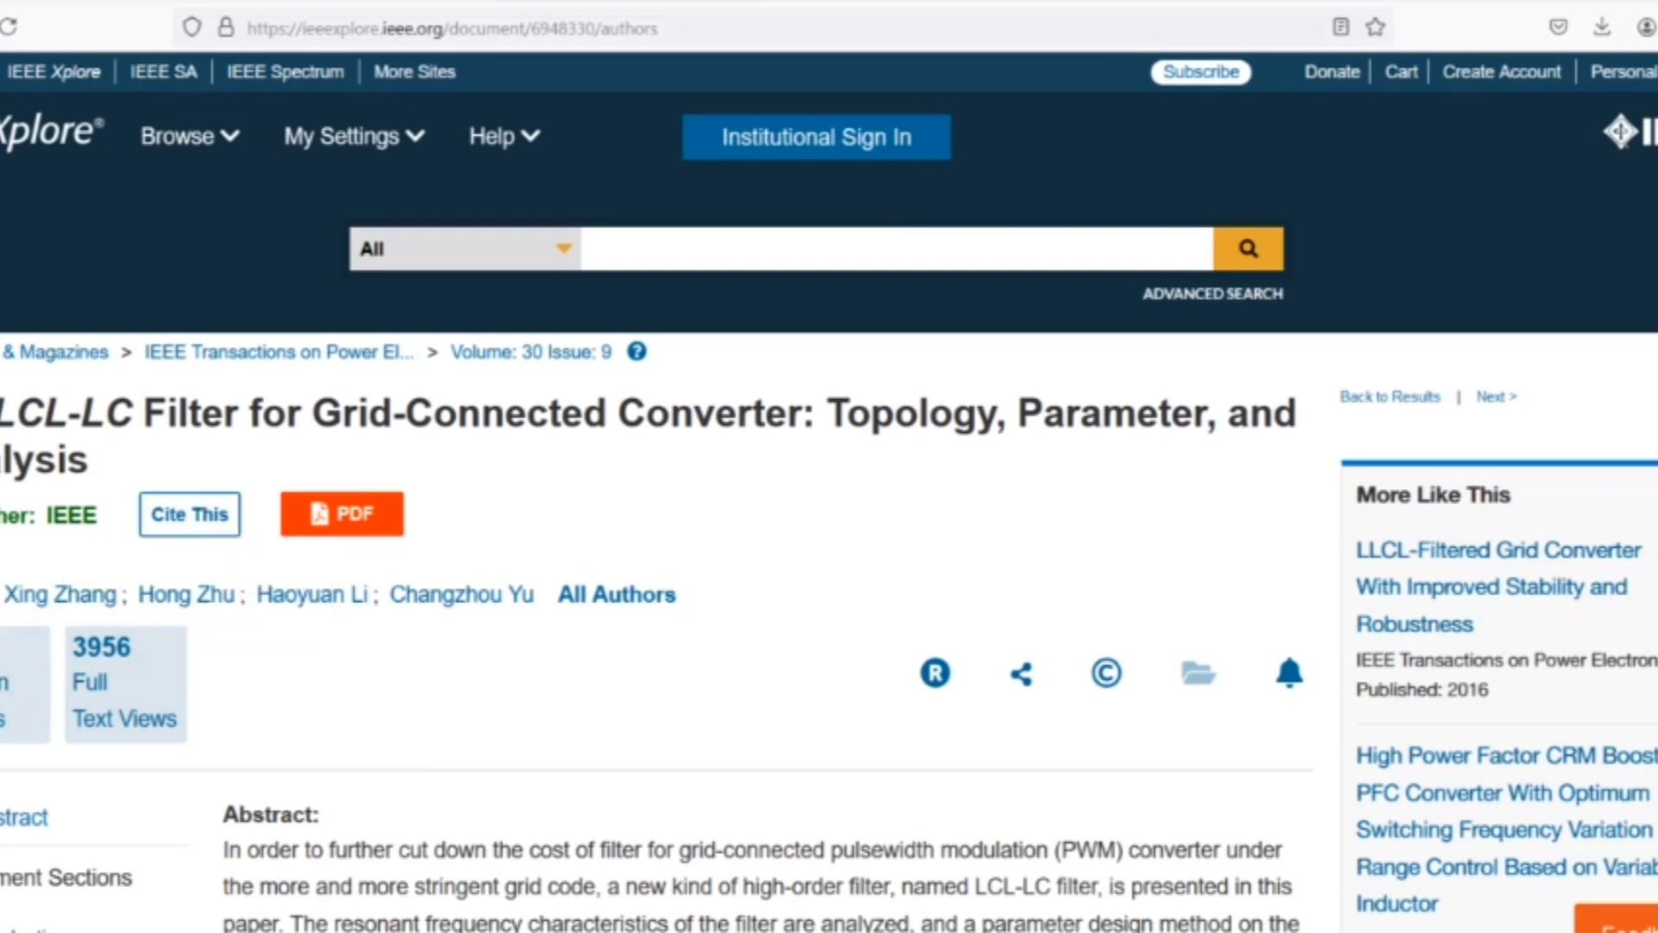
{"action": "key", "text": "alt+Tab"}
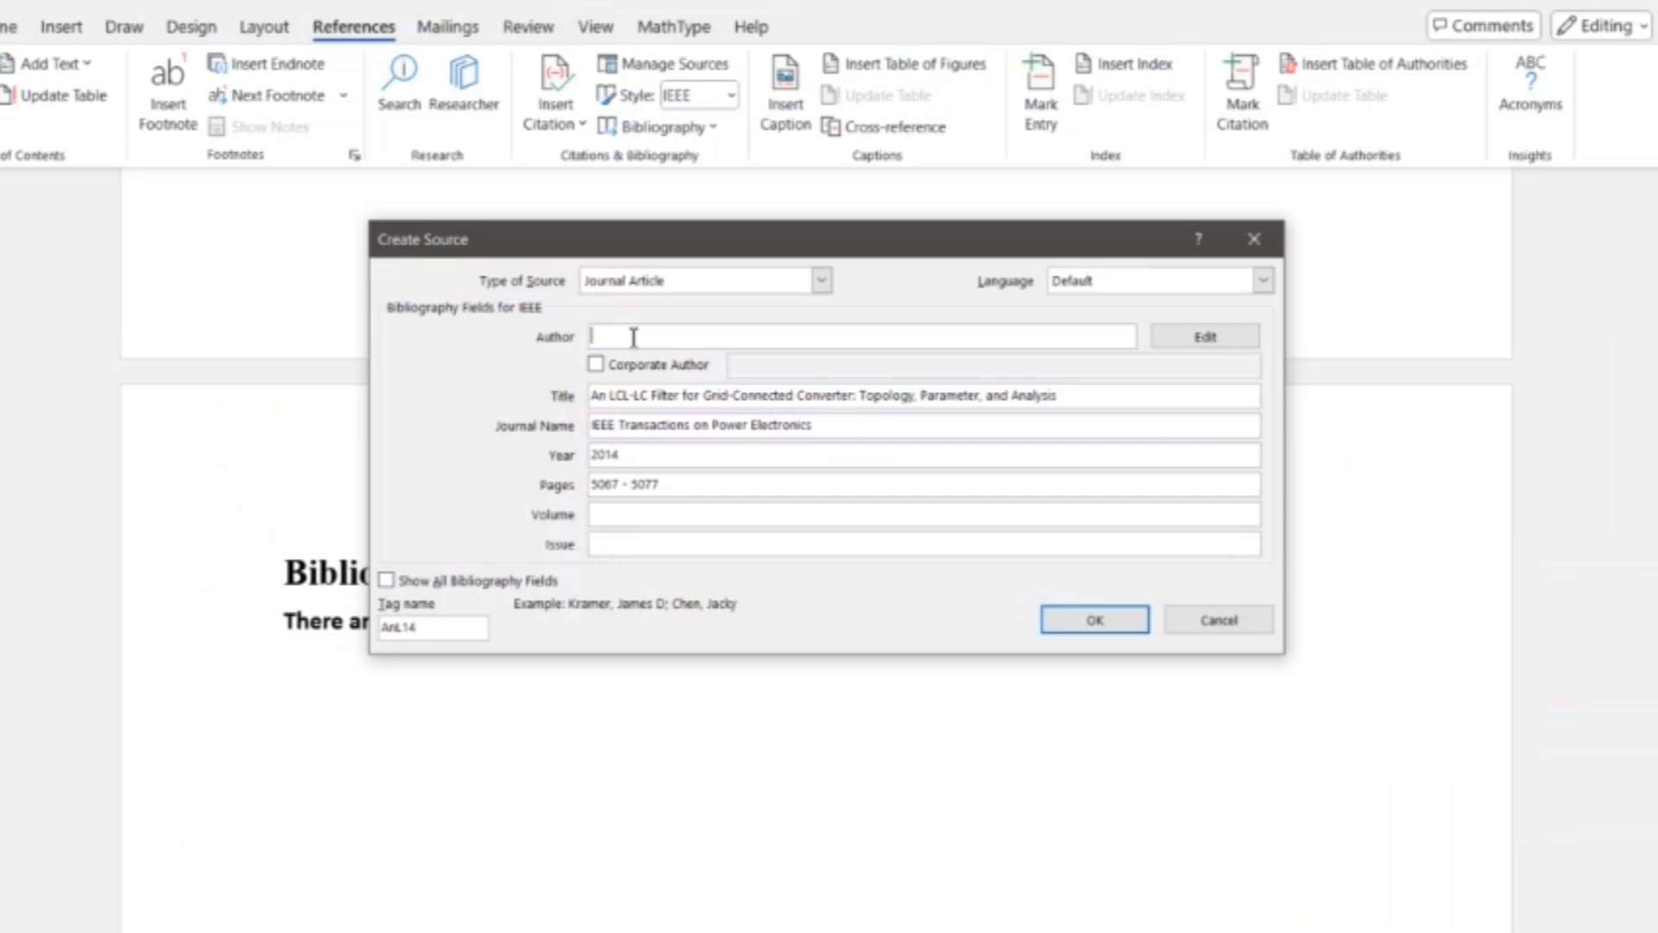
{"action": "type", "text": "Fei Li,"}
Step: Copy the second author's name from the IEEE Xplore page and append it to the source's author list
{"action": "key", "text": "alt+Tab"}
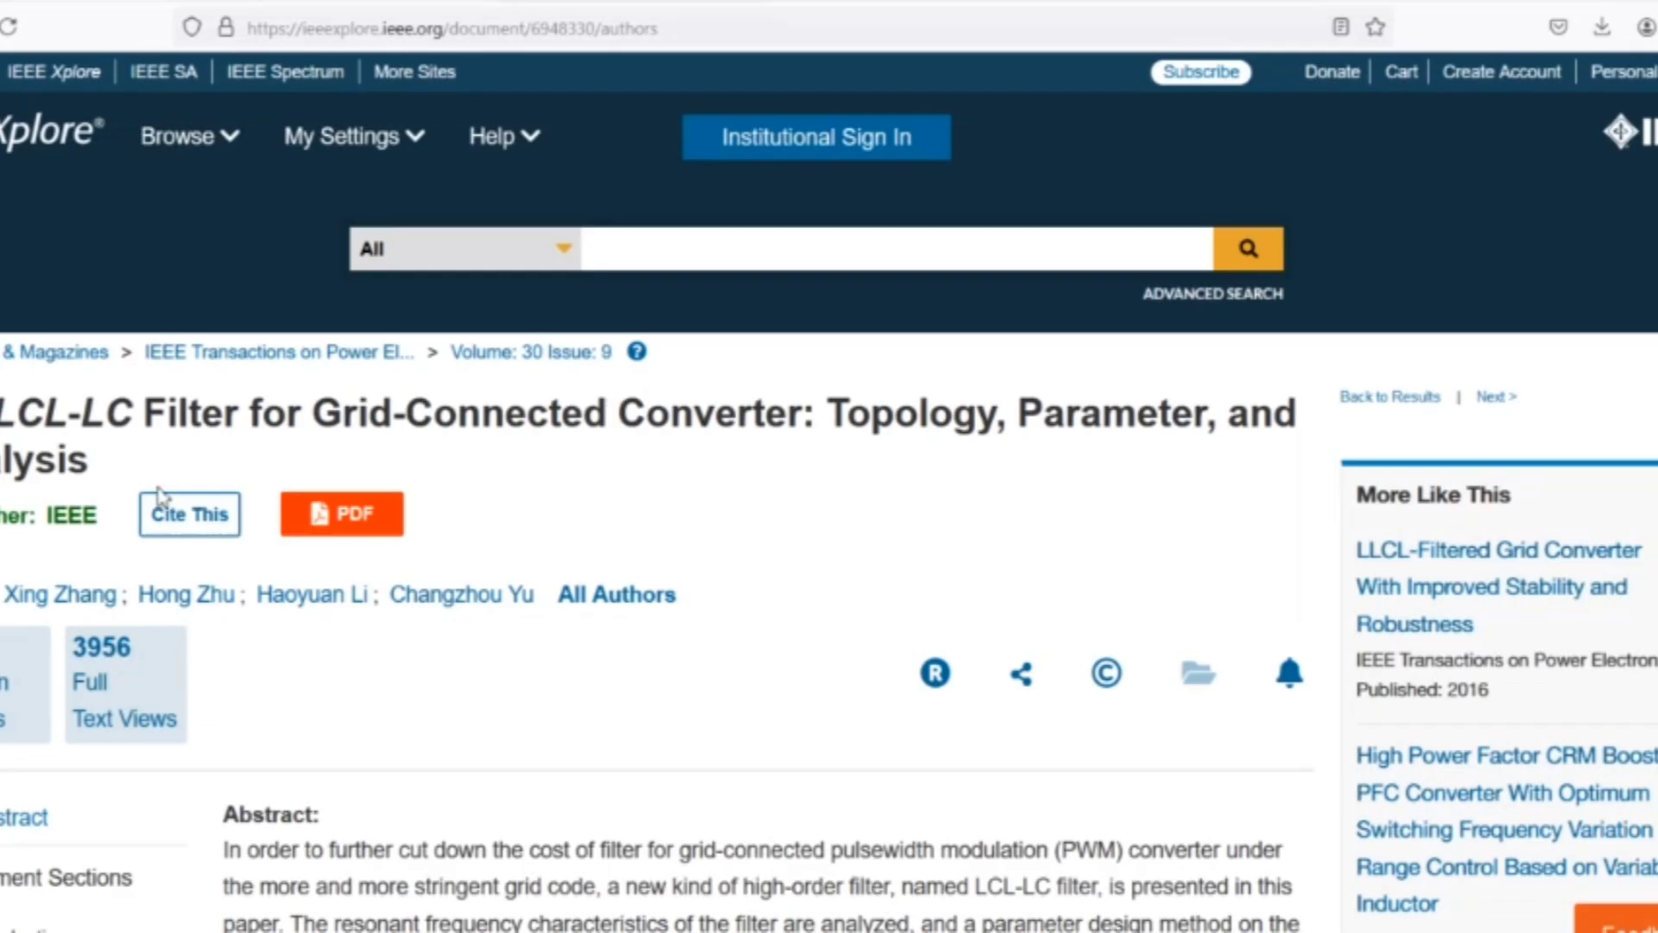
{"action": "left_click_drag", "start_coordinate": [117, 594], "coordinate": [11, 585]}
{"action": "key", "text": "ctrl+c"}
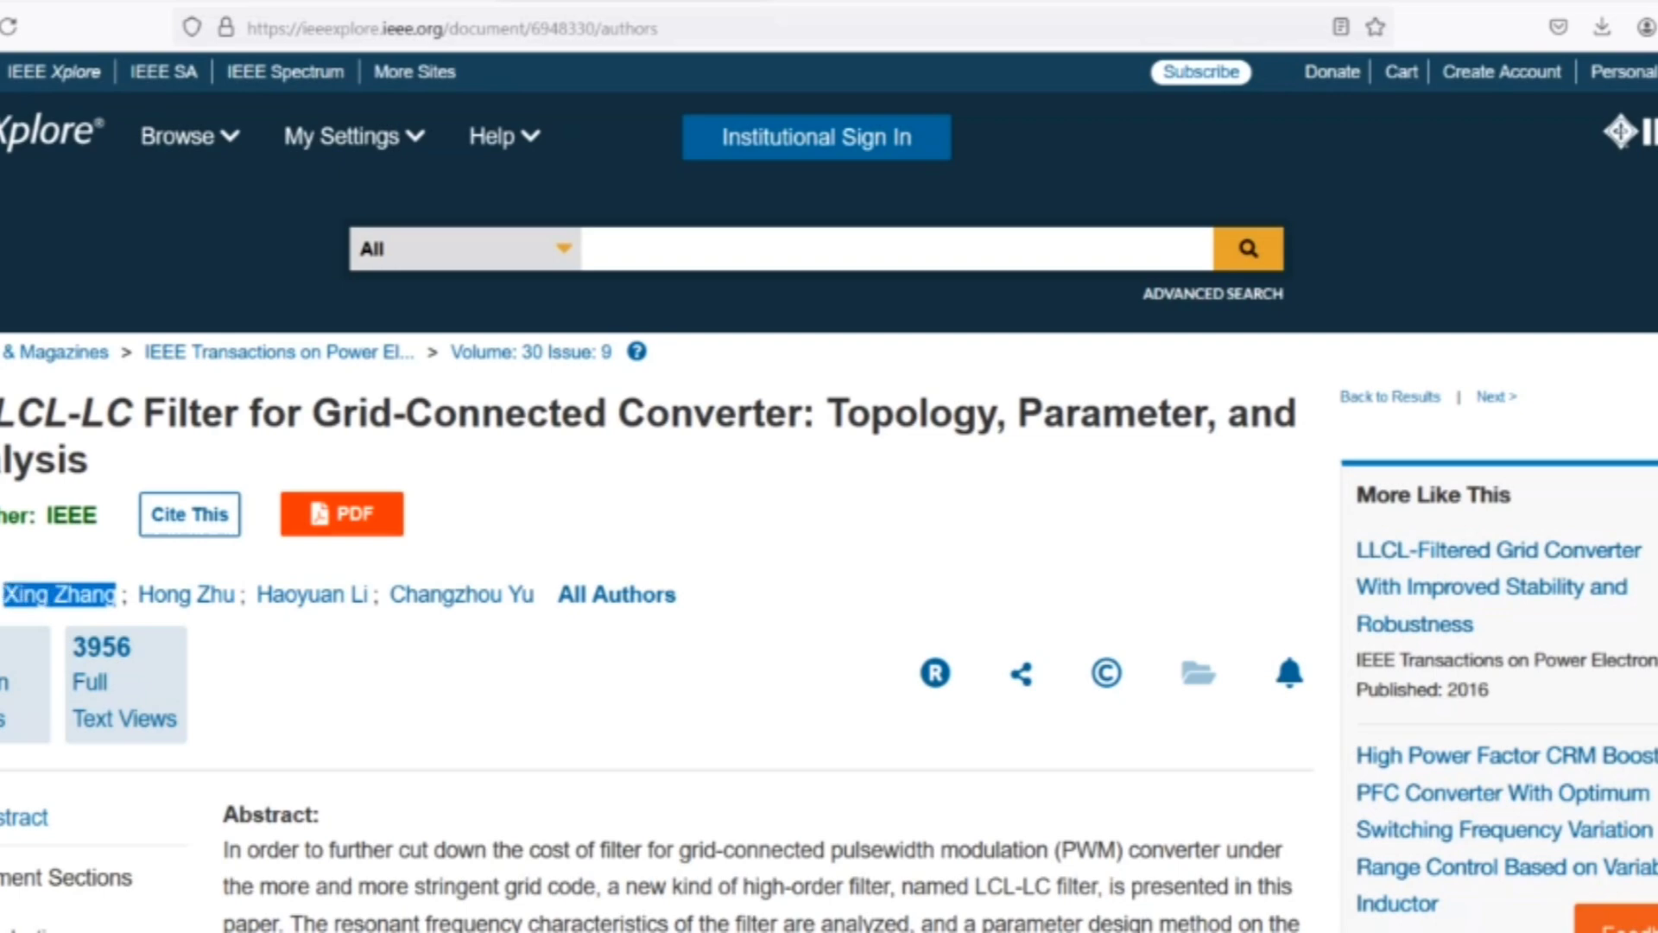
{"action": "key", "text": "alt+Tab"}
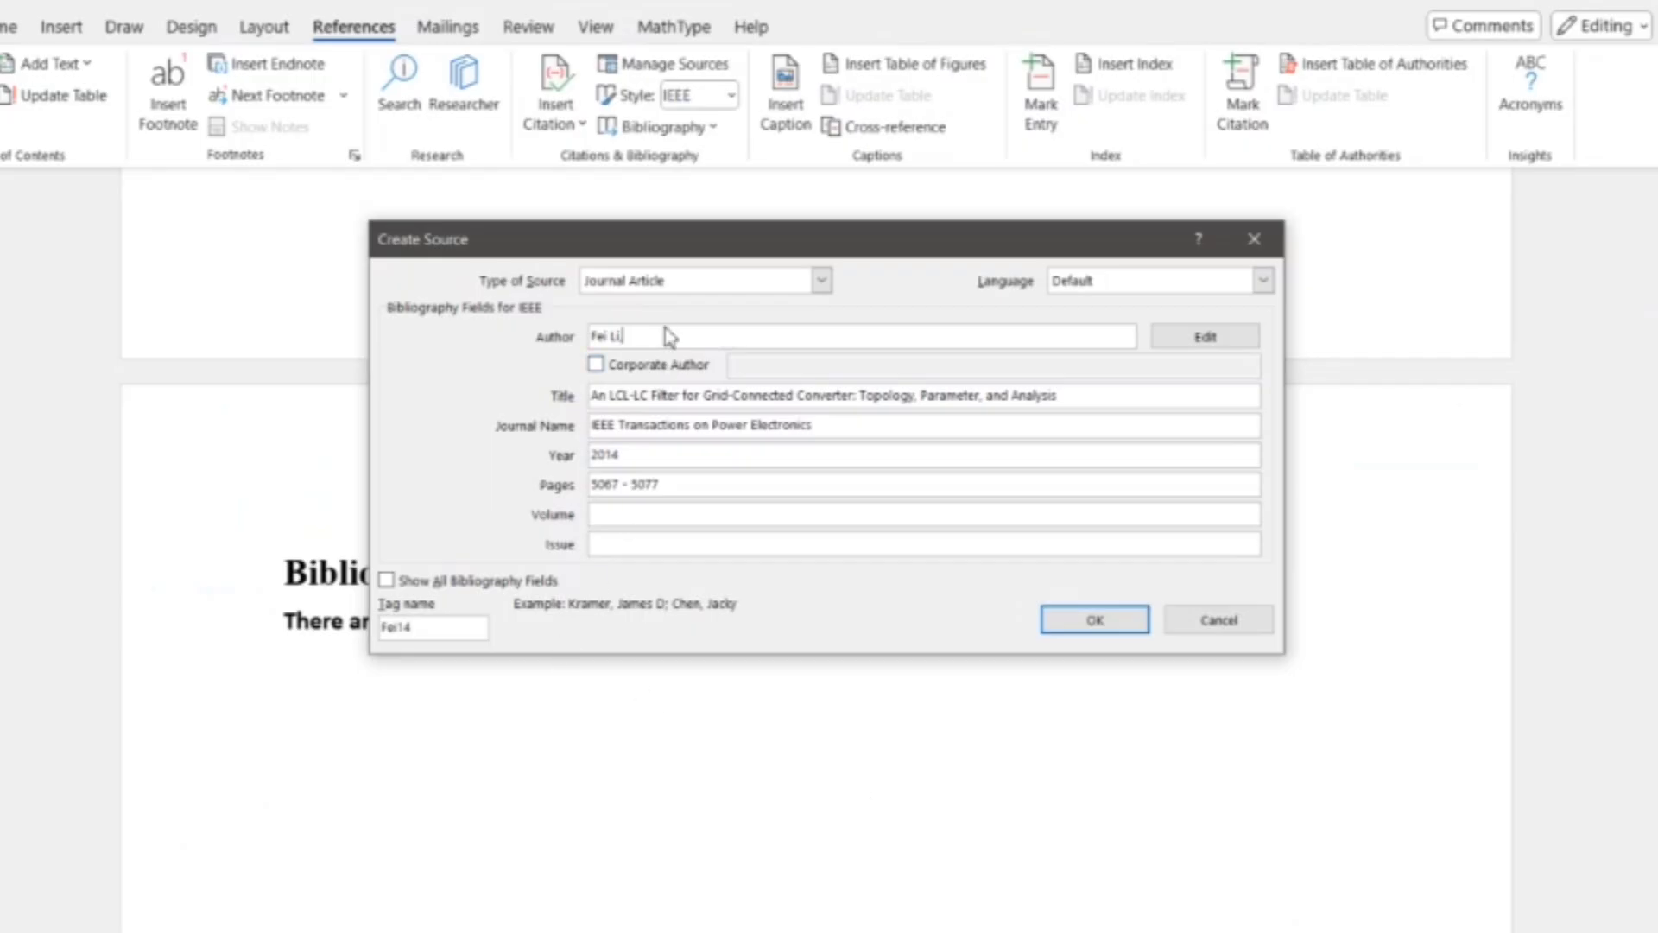
{"action": "key", "text": "ctrl+v"}
Step: Append the third author's name from the IEEE Xplore page to the source's author list and save the source
{"action": "key", "text": "alt+Tab"}
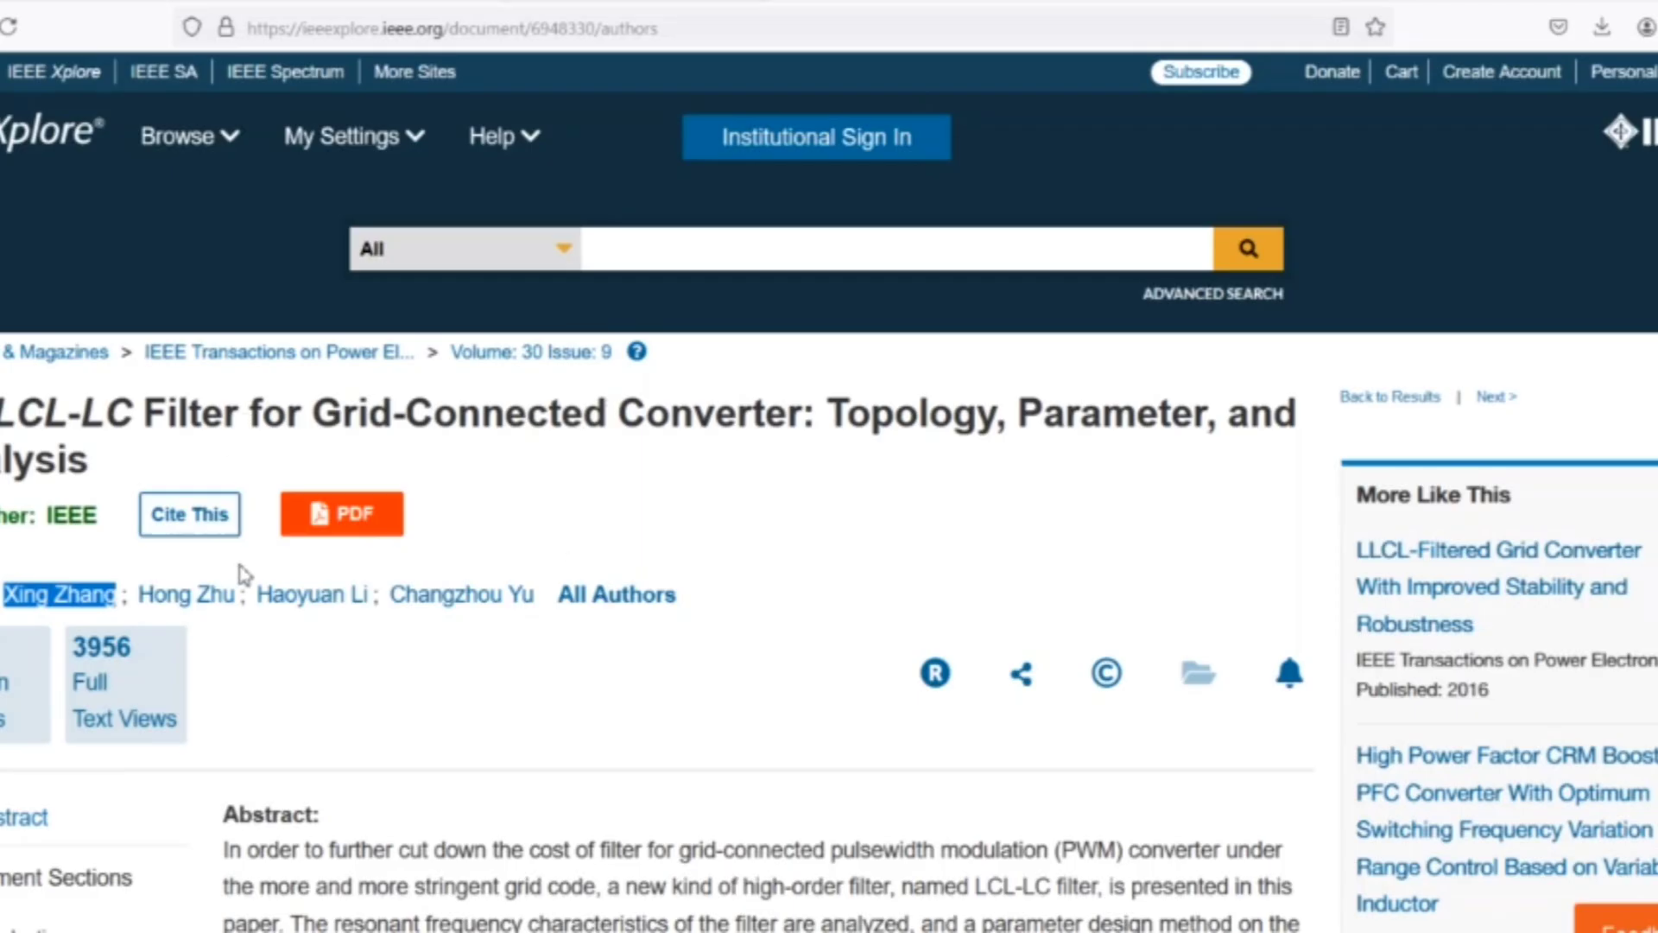
{"action": "left_click", "coordinate": [208, 581]}
{"action": "left_click_drag", "start_coordinate": [207, 580], "coordinate": [147, 593]}
{"action": "key", "text": "ctrl+c"}
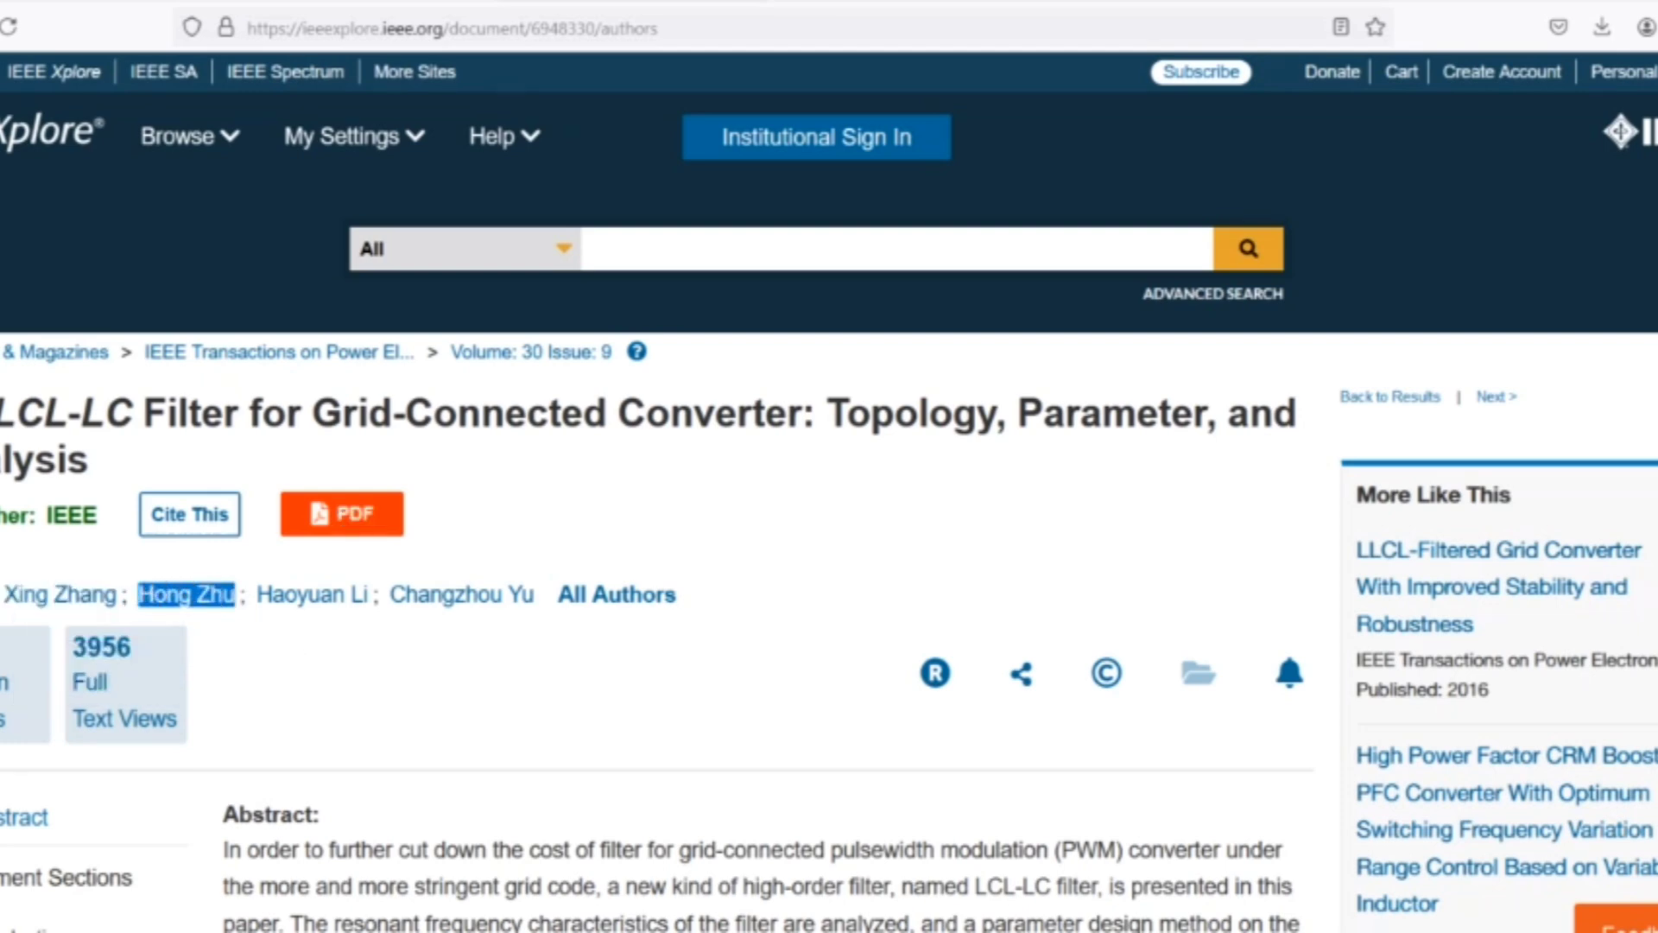
{"action": "left_click", "coordinate": [1035, 930]}
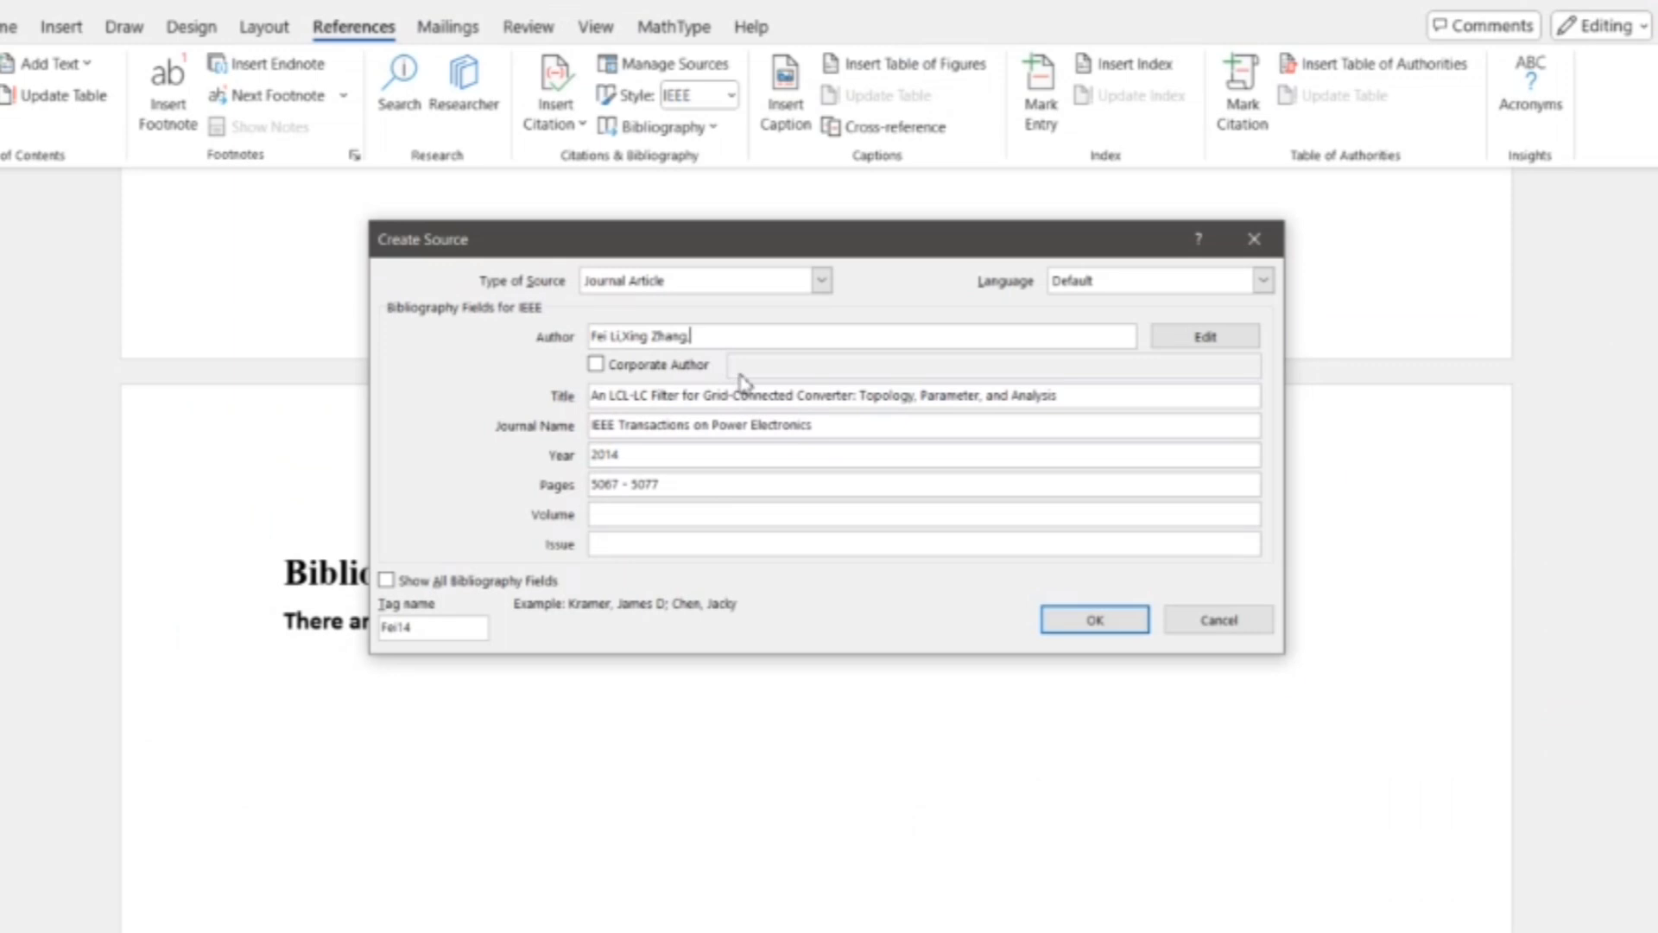
{"action": "key", "text": "ctrl+v"}
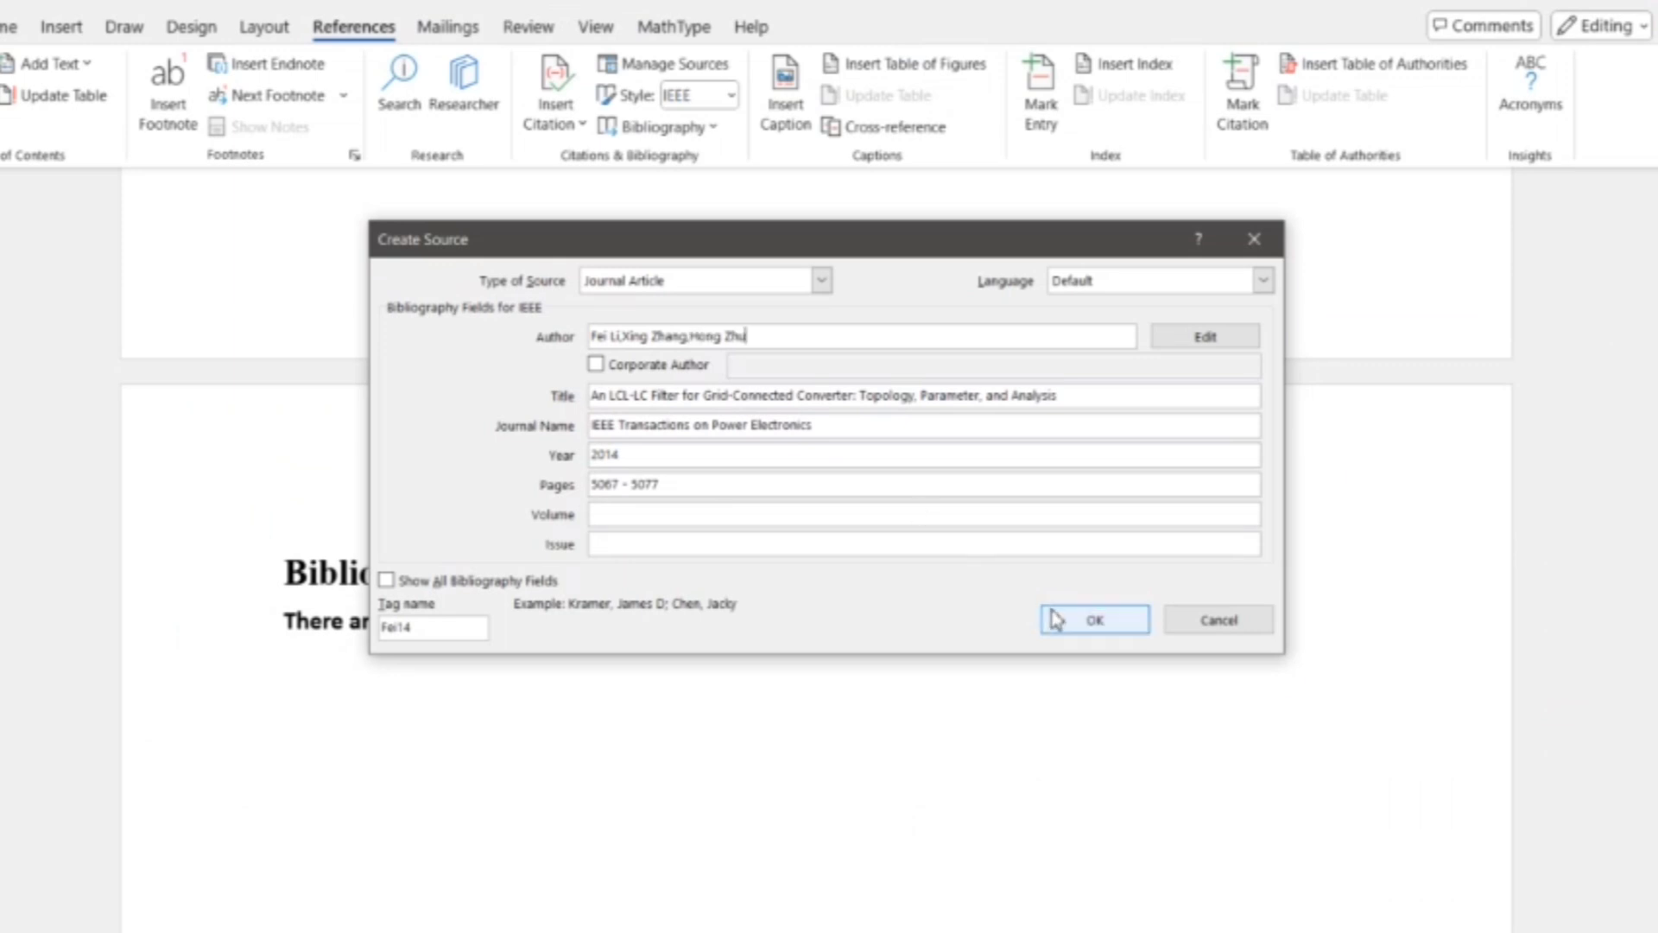
{"action": "left_click", "coordinate": [1085, 621]}
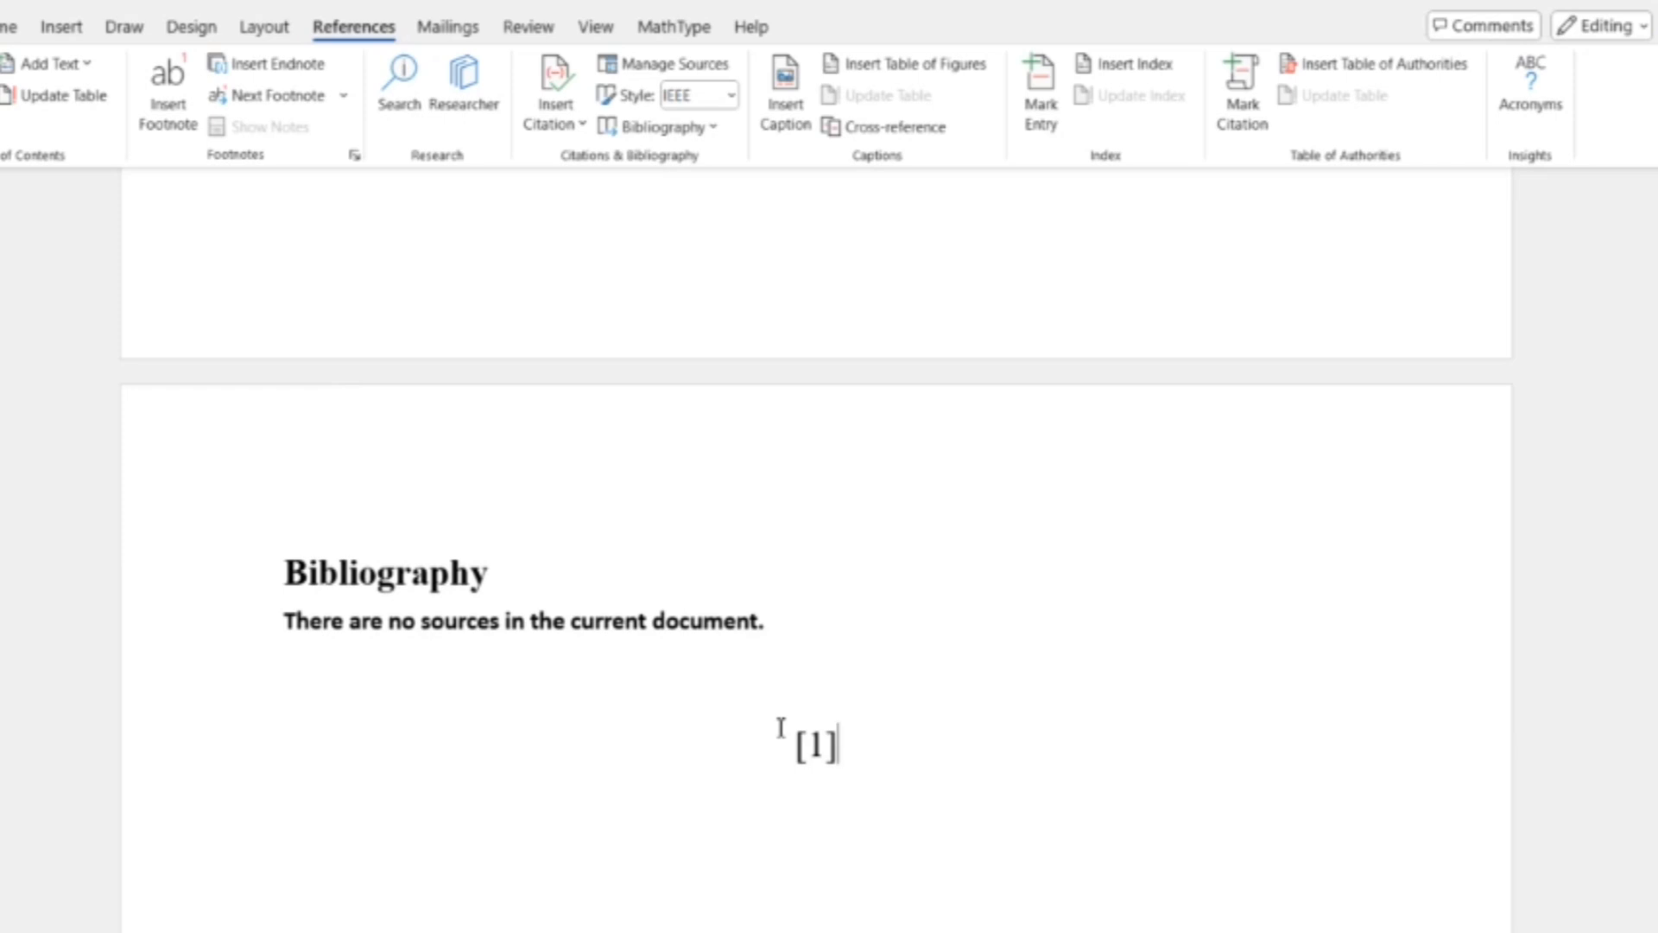
Step: Insert the LCL-LC filter article's citation after "low values of inductors and capacitors." in Chapter 3's first paragraph, keeping the IEEE style
{"action": "scroll", "coordinate": [781, 729], "scroll_direction": "up", "scroll_amount": 6}
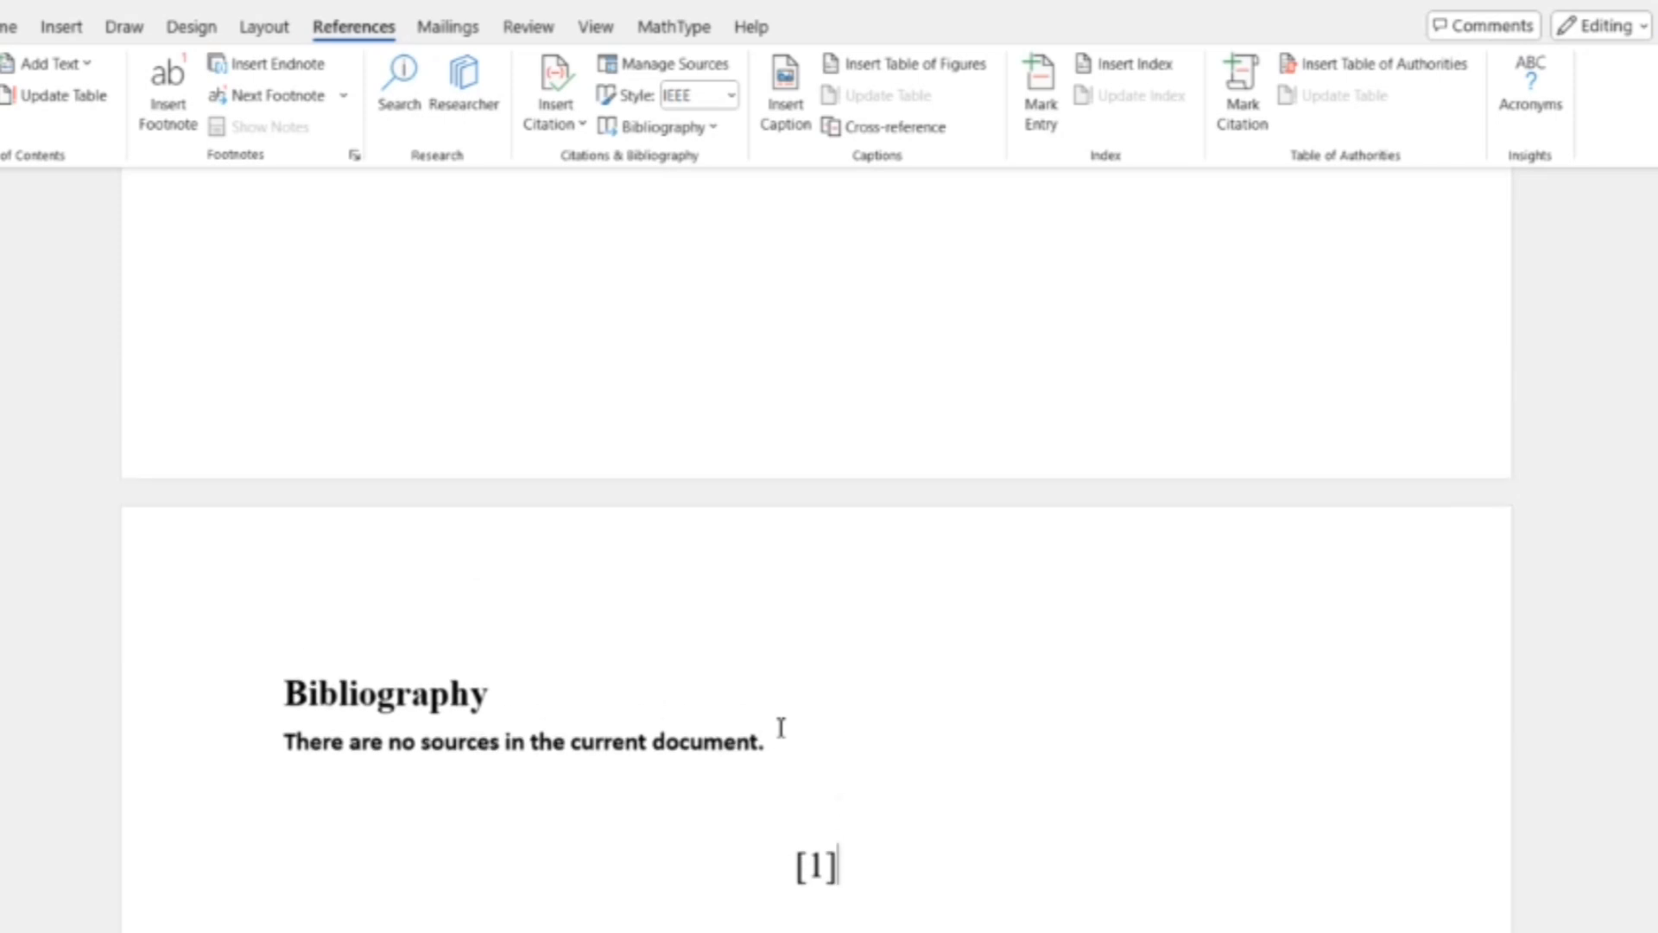
{"action": "scroll", "coordinate": [780, 734], "scroll_direction": "up", "scroll_amount": 5}
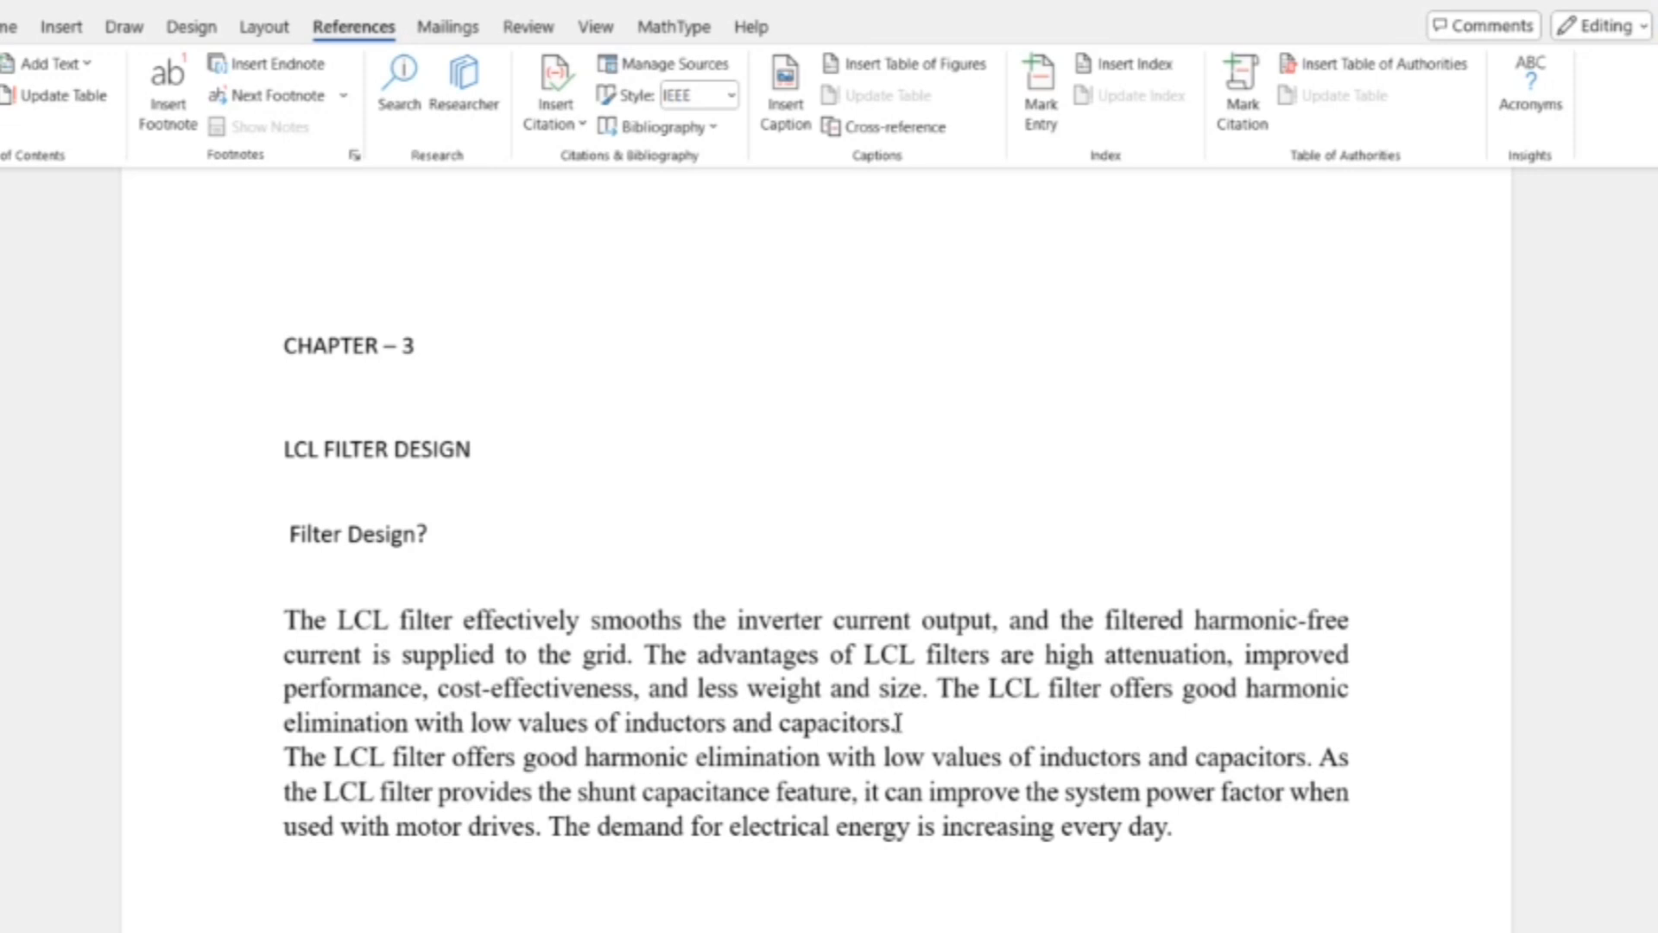
{"action": "left_click", "coordinate": [898, 724]}
{"action": "left_click", "coordinate": [586, 127]}
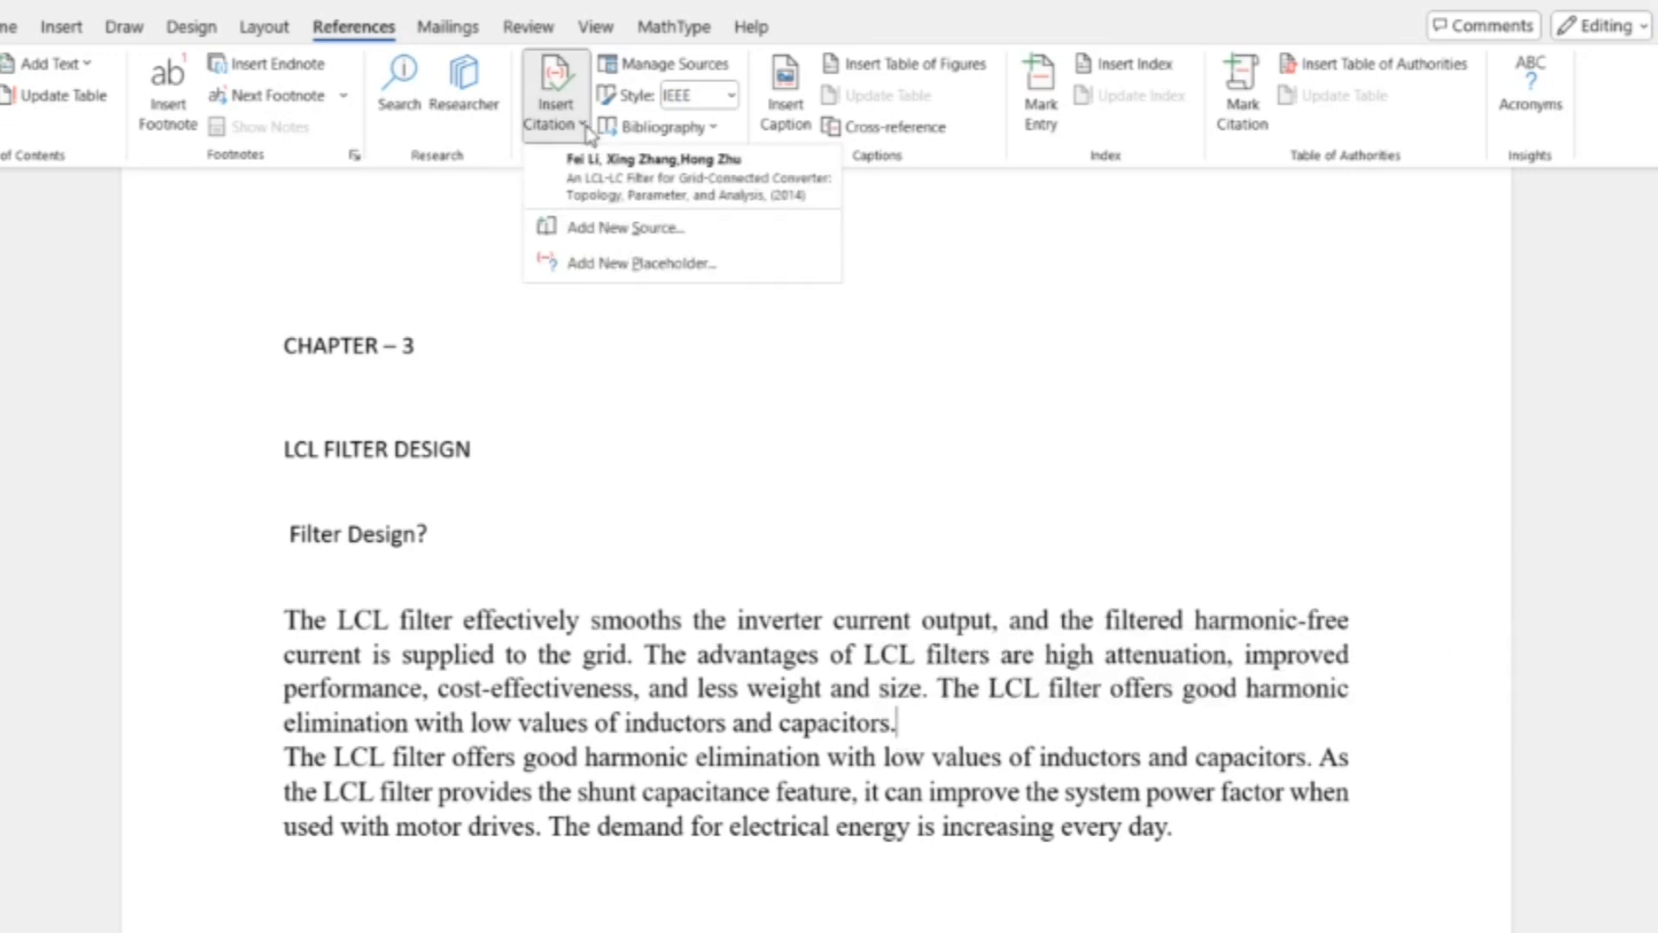
{"action": "left_click", "coordinate": [609, 184]}
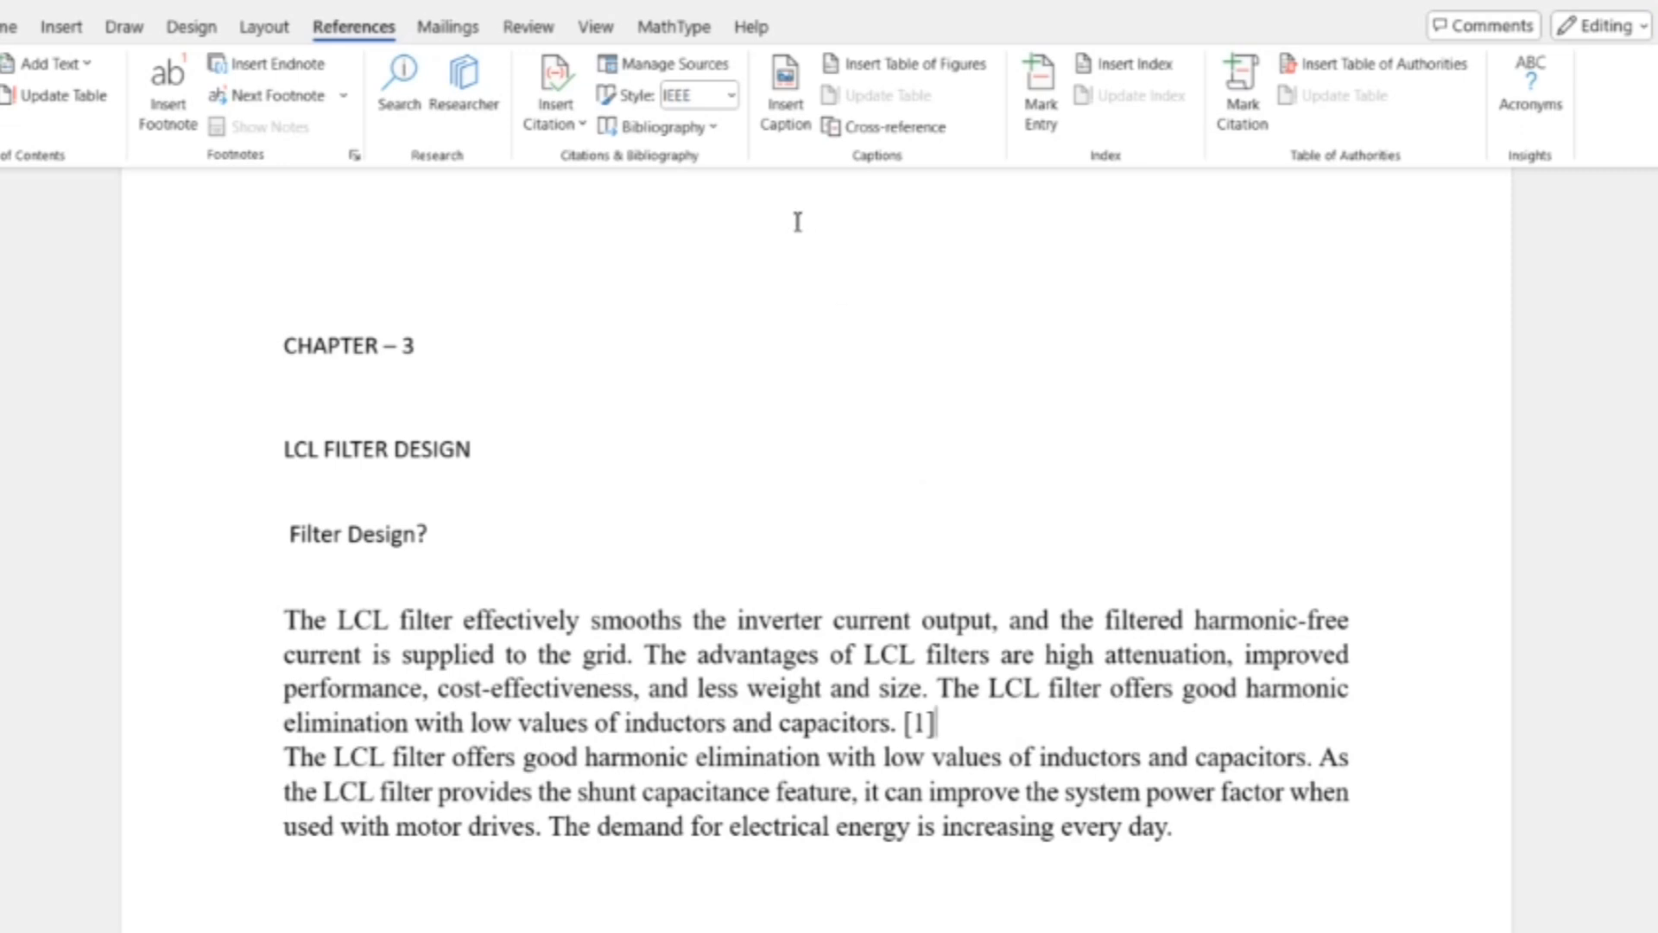
{"action": "left_click", "coordinate": [731, 102]}
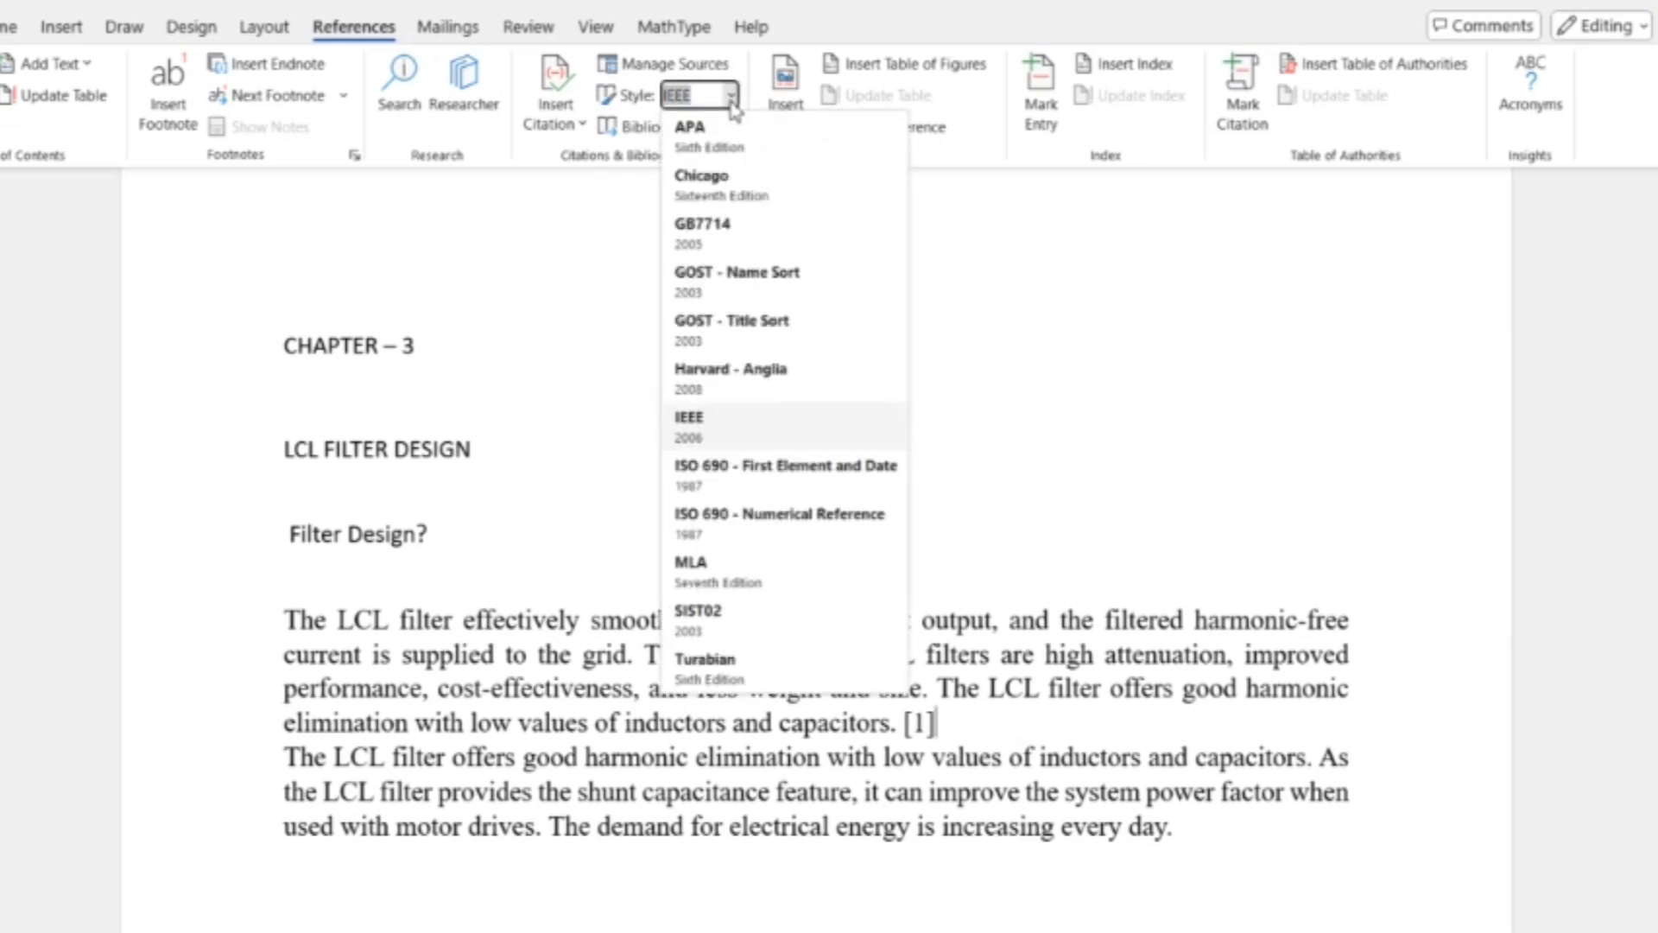
{"action": "left_click", "coordinate": [732, 97]}
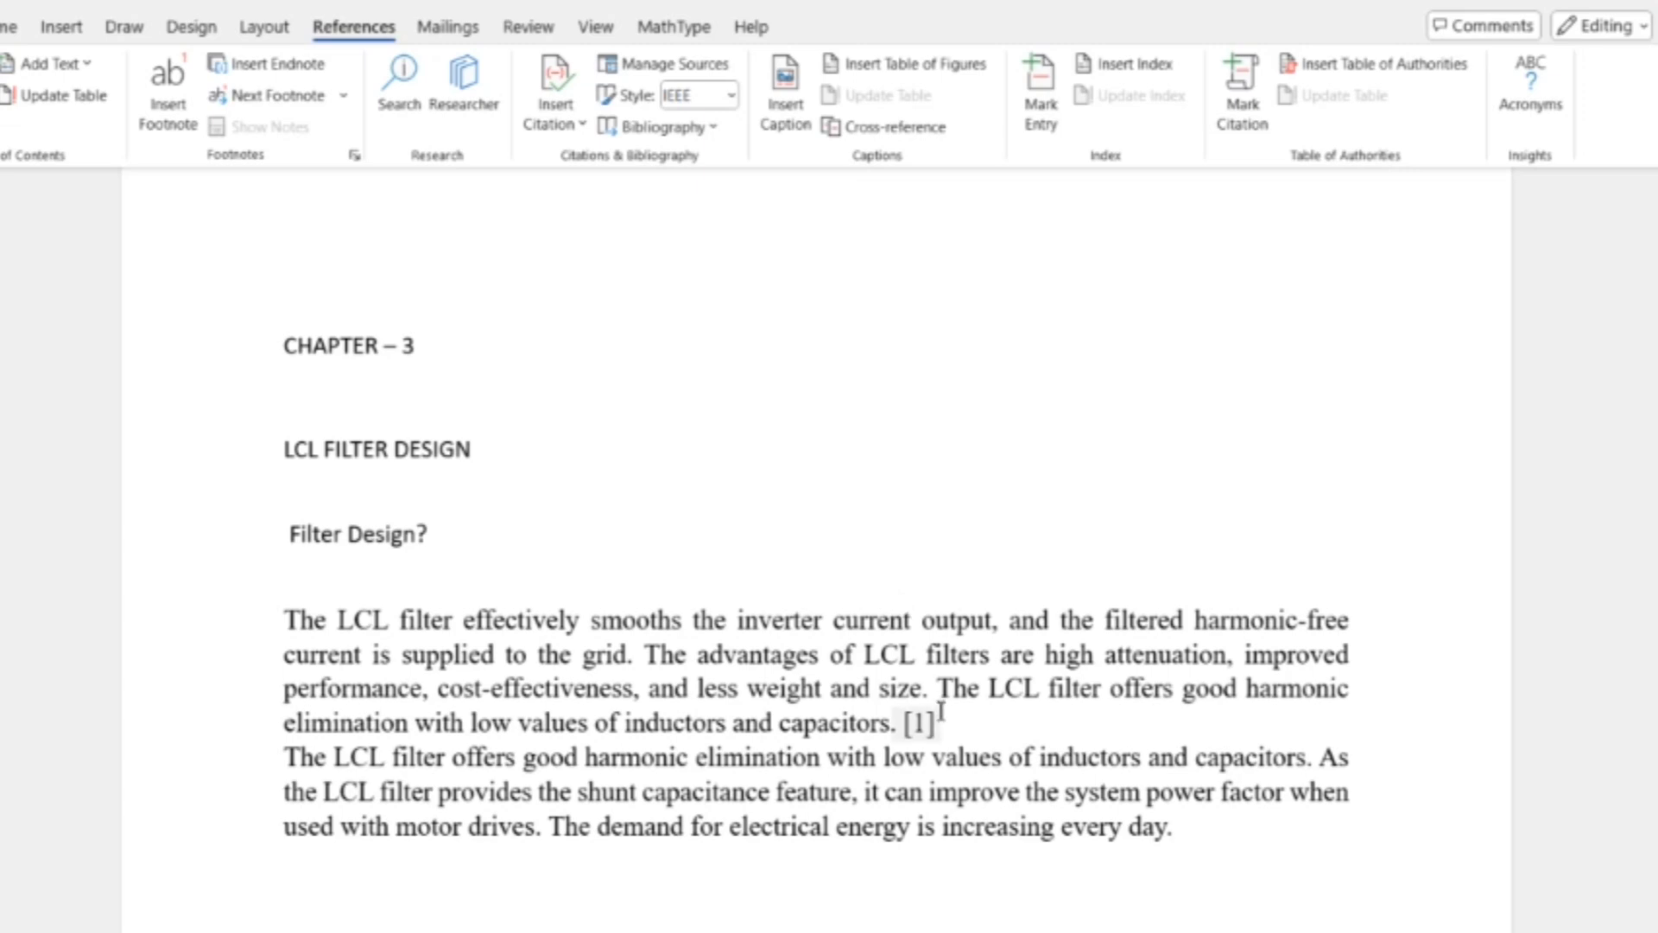
Step: Update the citations and bibliography so the bibliography block lists the cited journal article
{"action": "scroll", "coordinate": [939, 708], "scroll_direction": "down", "scroll_amount": 1}
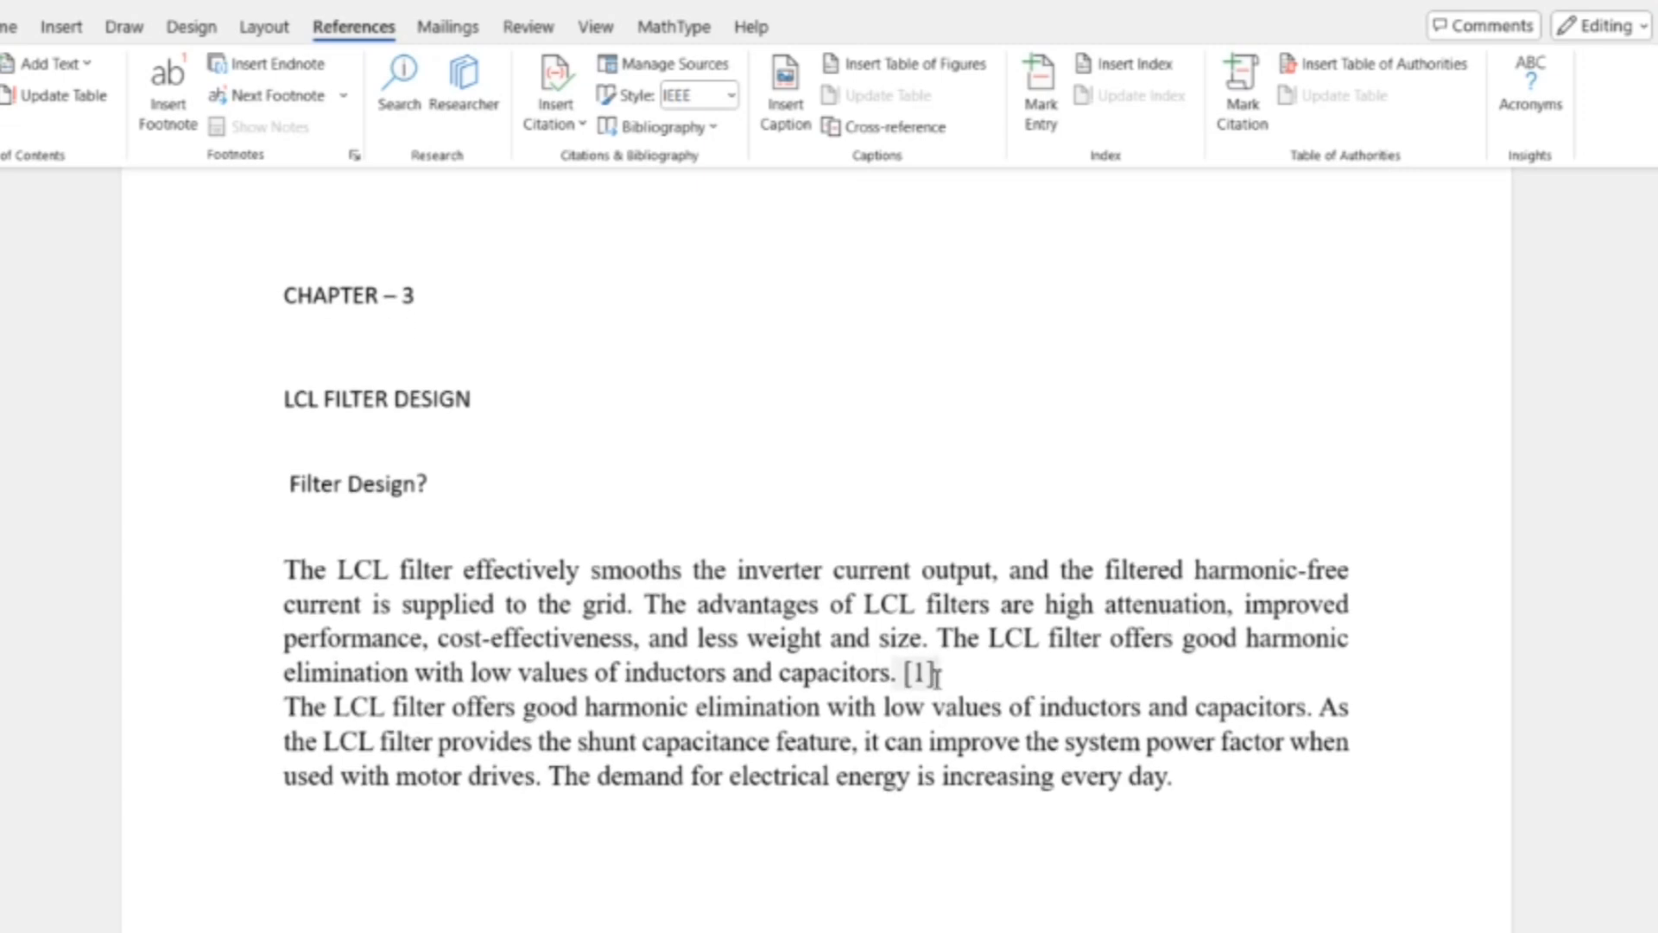
{"action": "scroll", "coordinate": [937, 676], "scroll_direction": "down", "scroll_amount": 15}
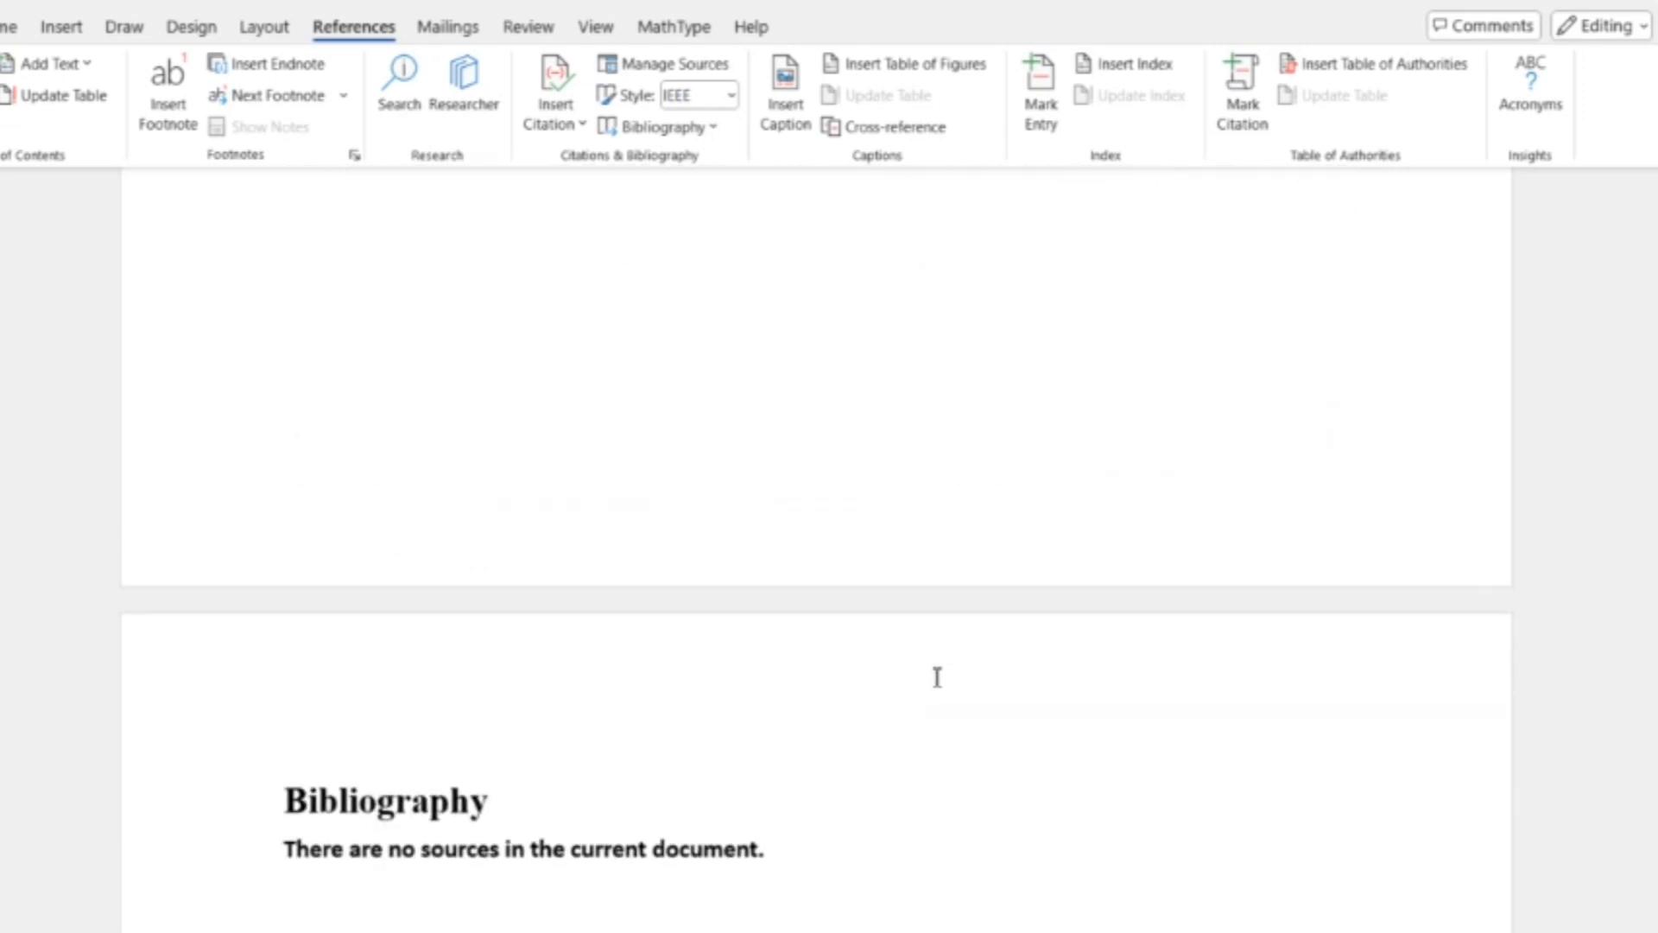
{"action": "left_click", "coordinate": [740, 533]}
{"action": "key", "text": "Down"}
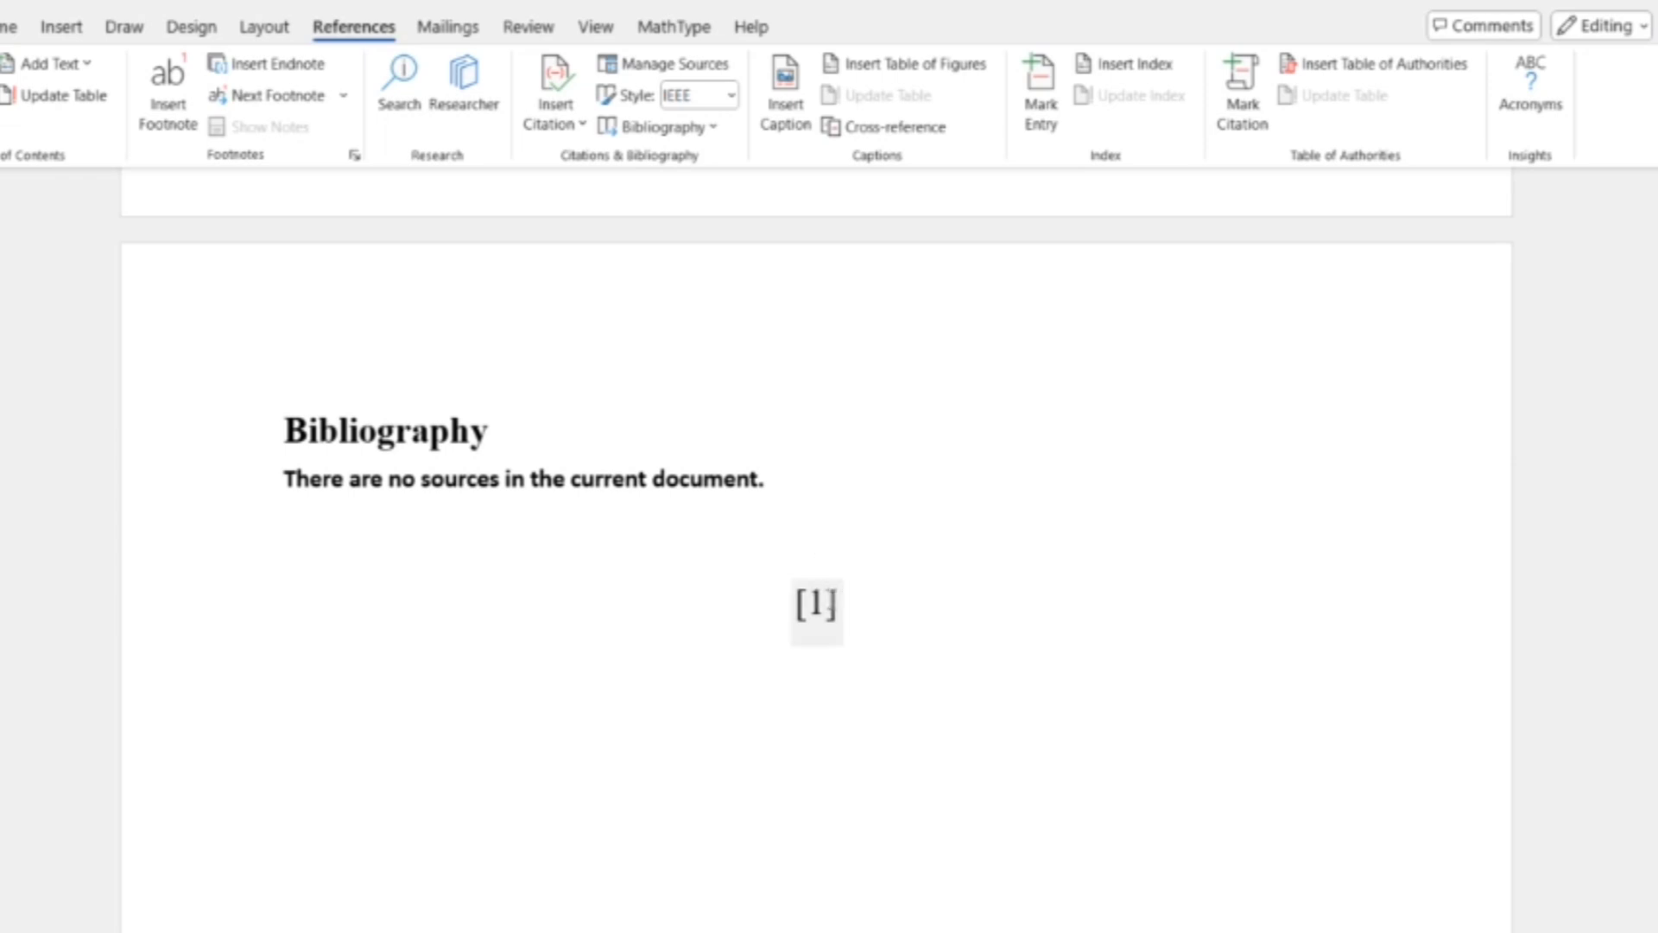
{"action": "left_click", "coordinate": [508, 452]}
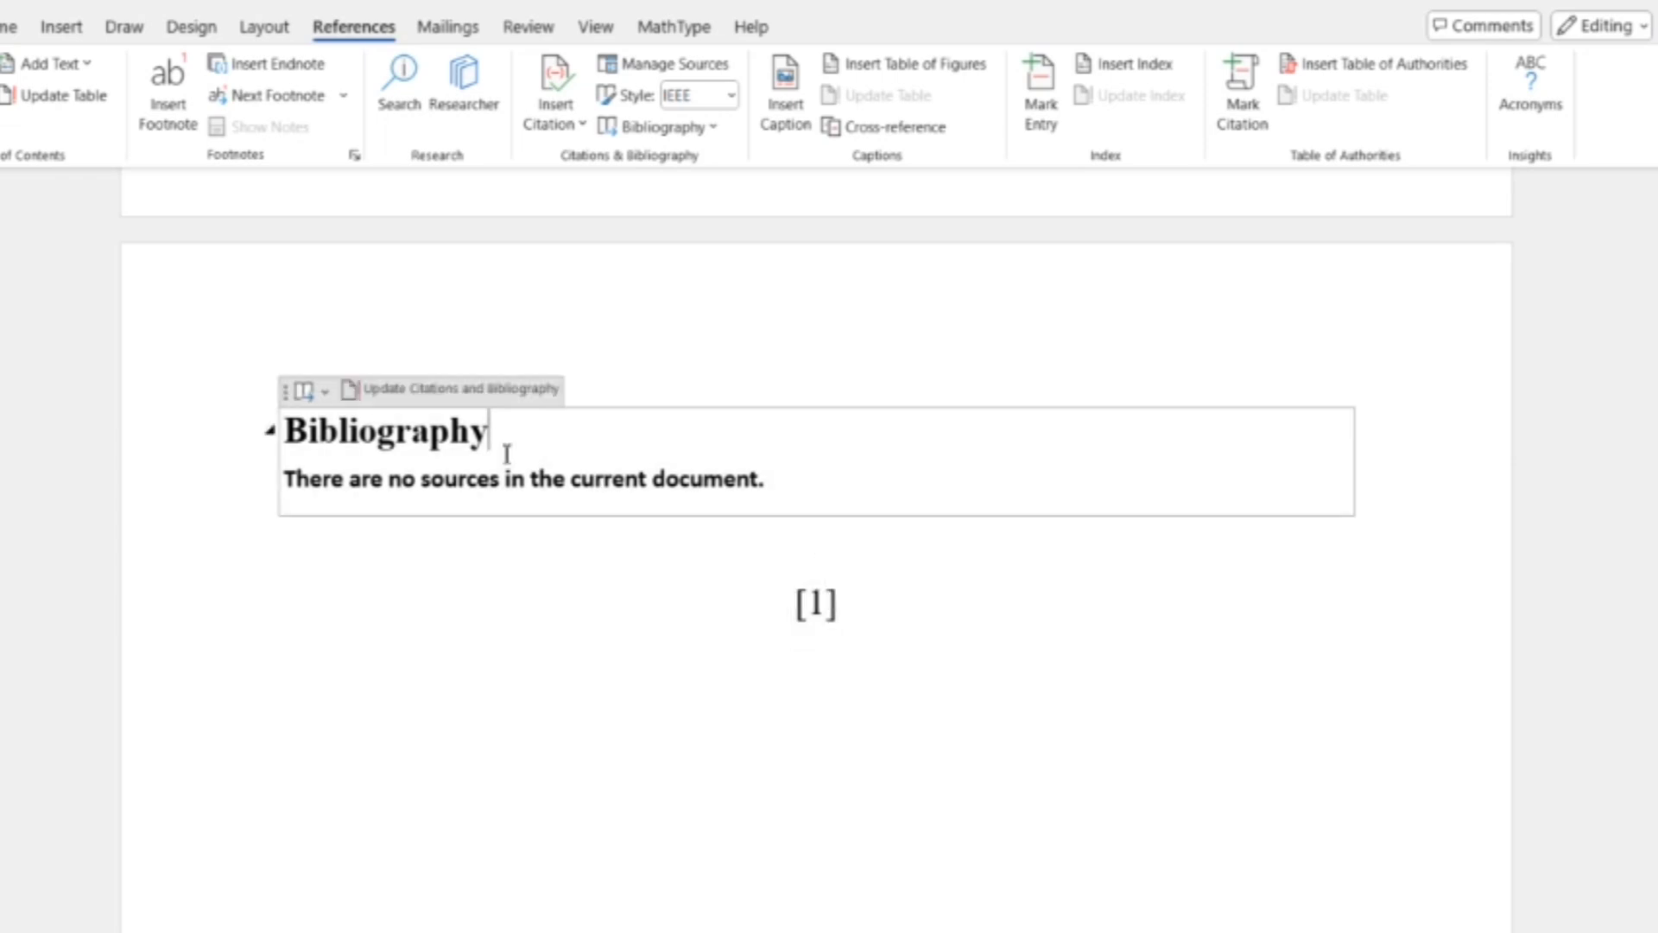
{"action": "left_click", "coordinate": [424, 391]}
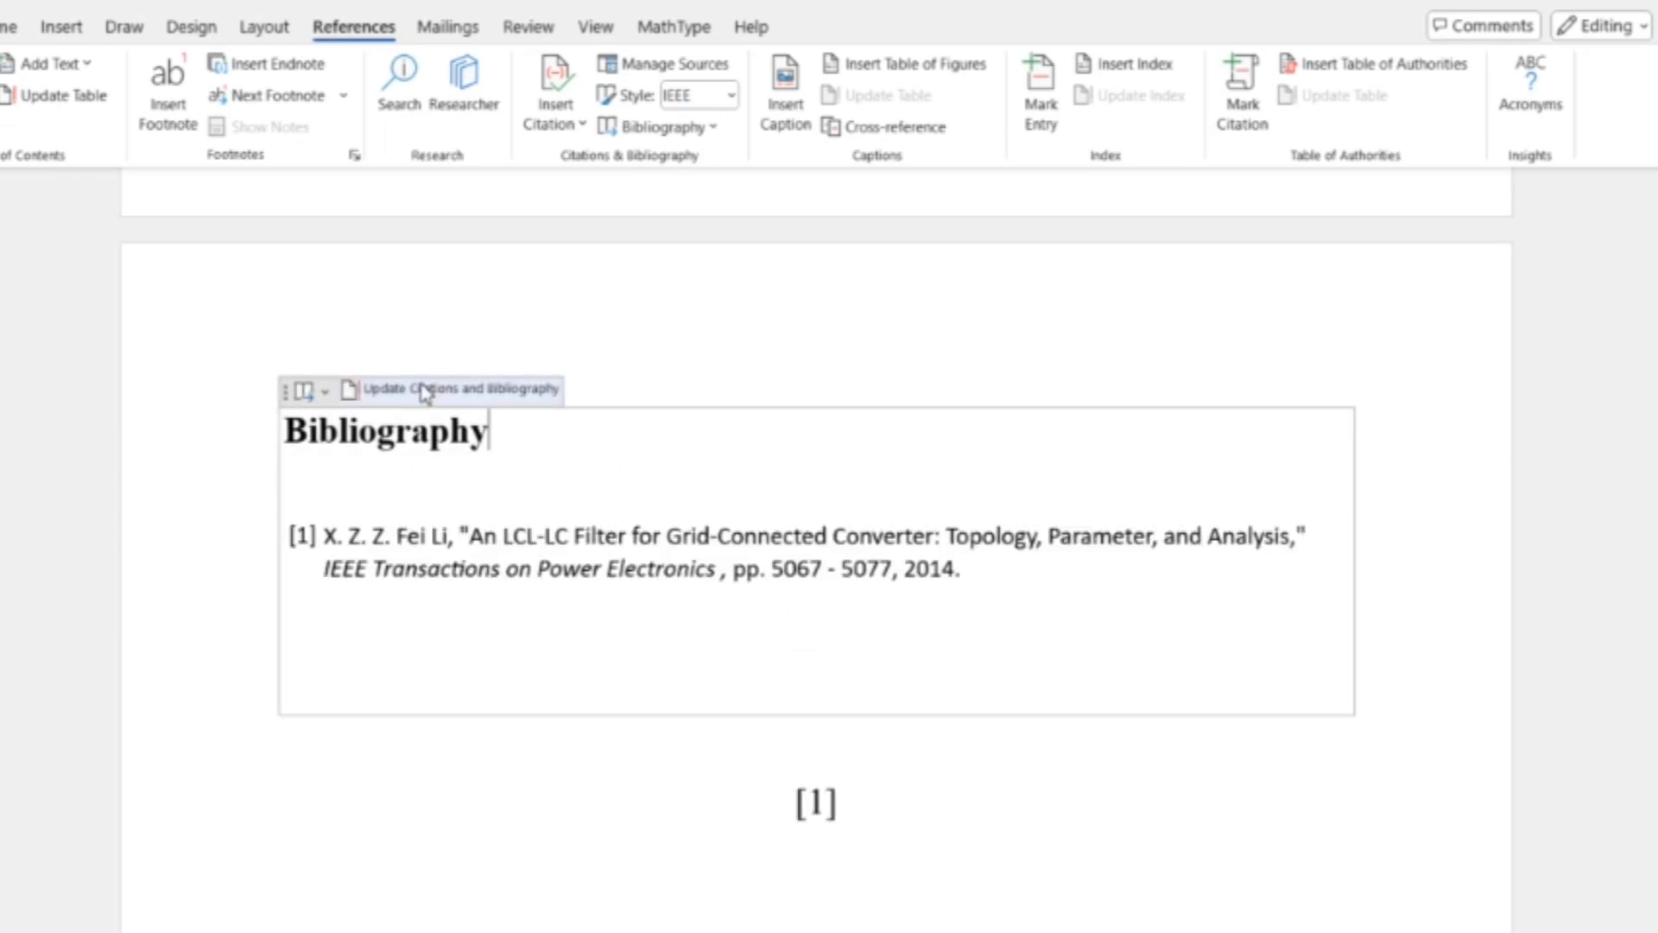
Step: Delete the stray [1] citation below the bibliography block and place the cursor at the end of the reference entry
{"action": "left_click", "coordinate": [303, 538]}
{"action": "left_click_drag", "start_coordinate": [867, 803], "coordinate": [763, 804]}
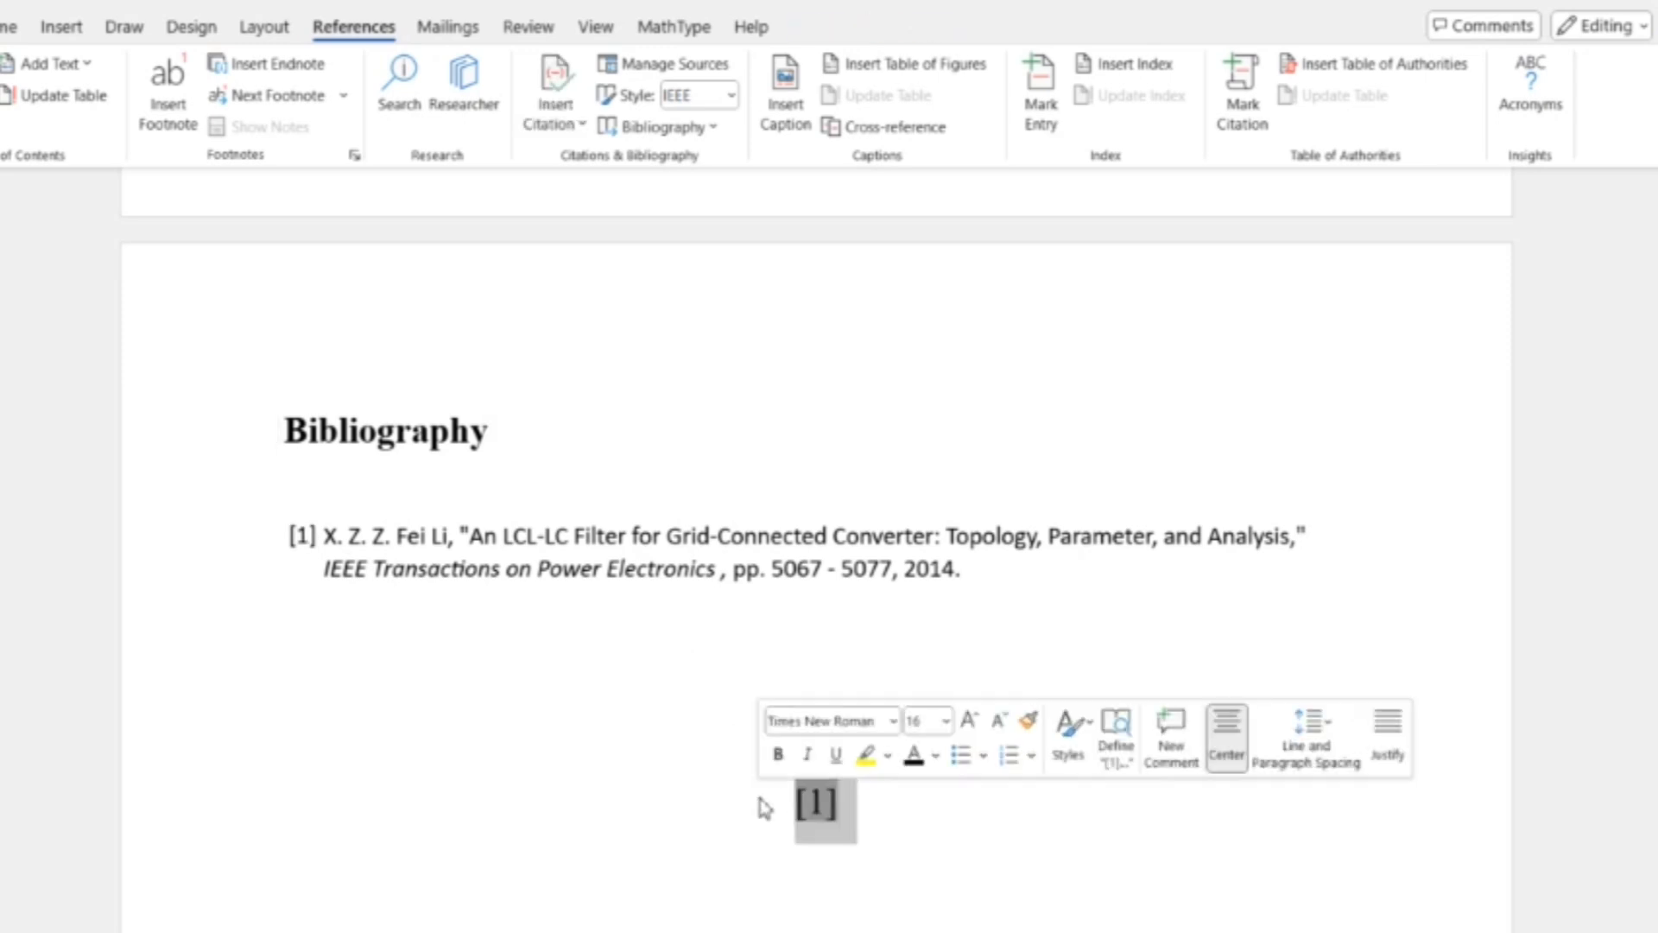
{"action": "key", "text": "BackSpace"}
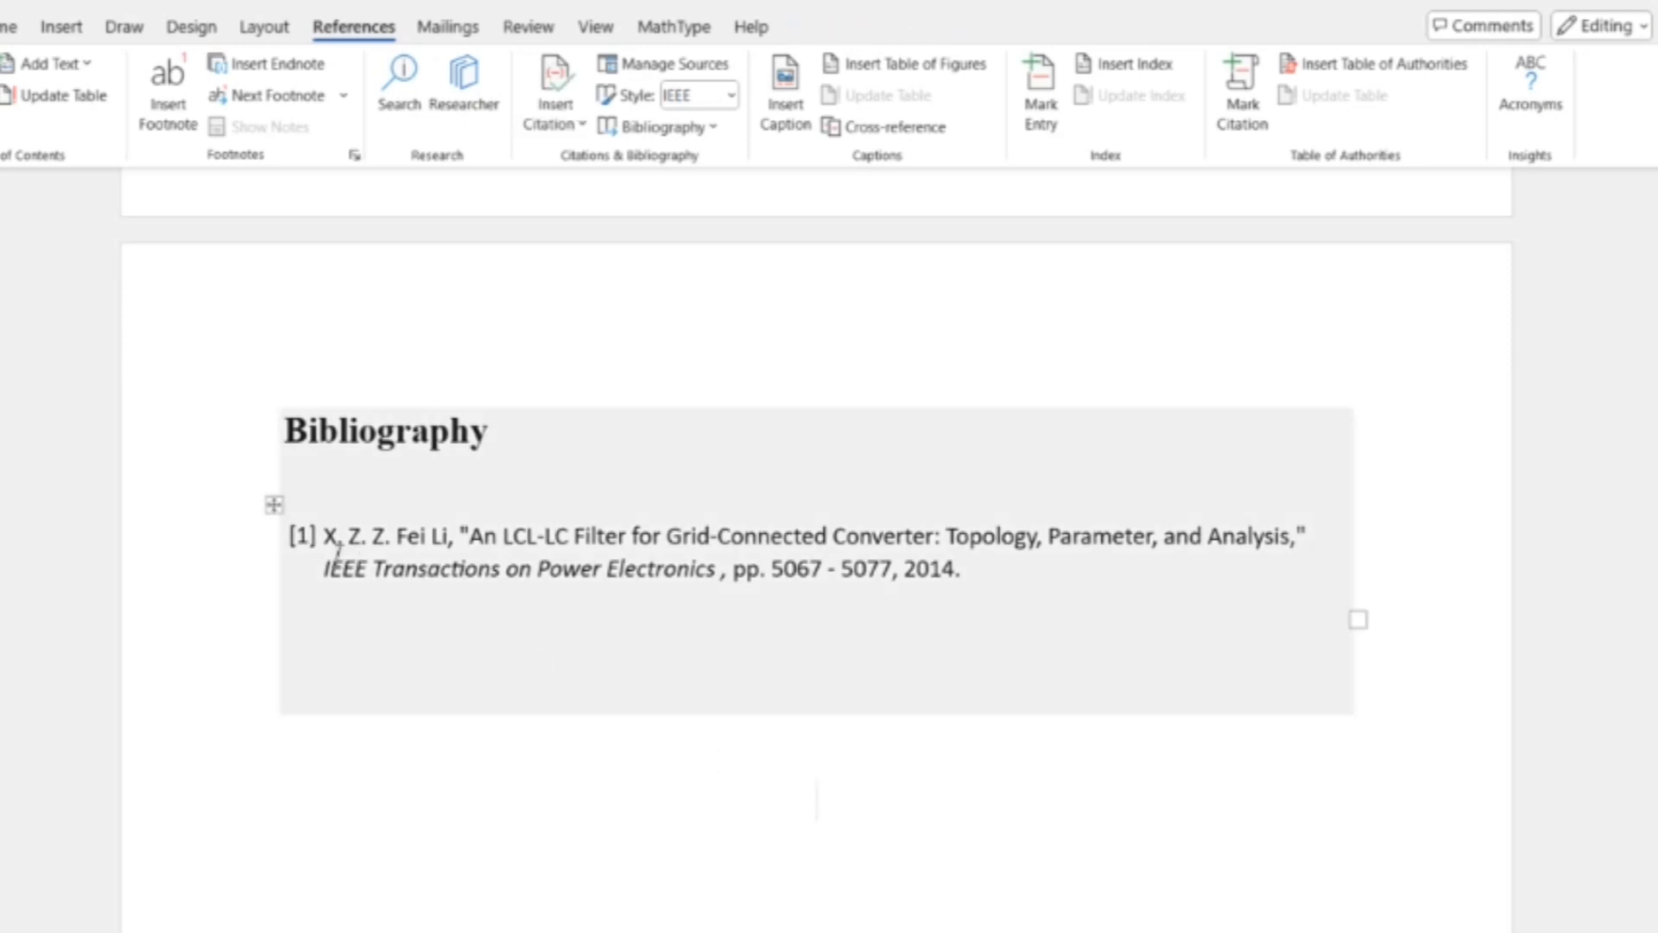
{"action": "left_click", "coordinate": [987, 570]}
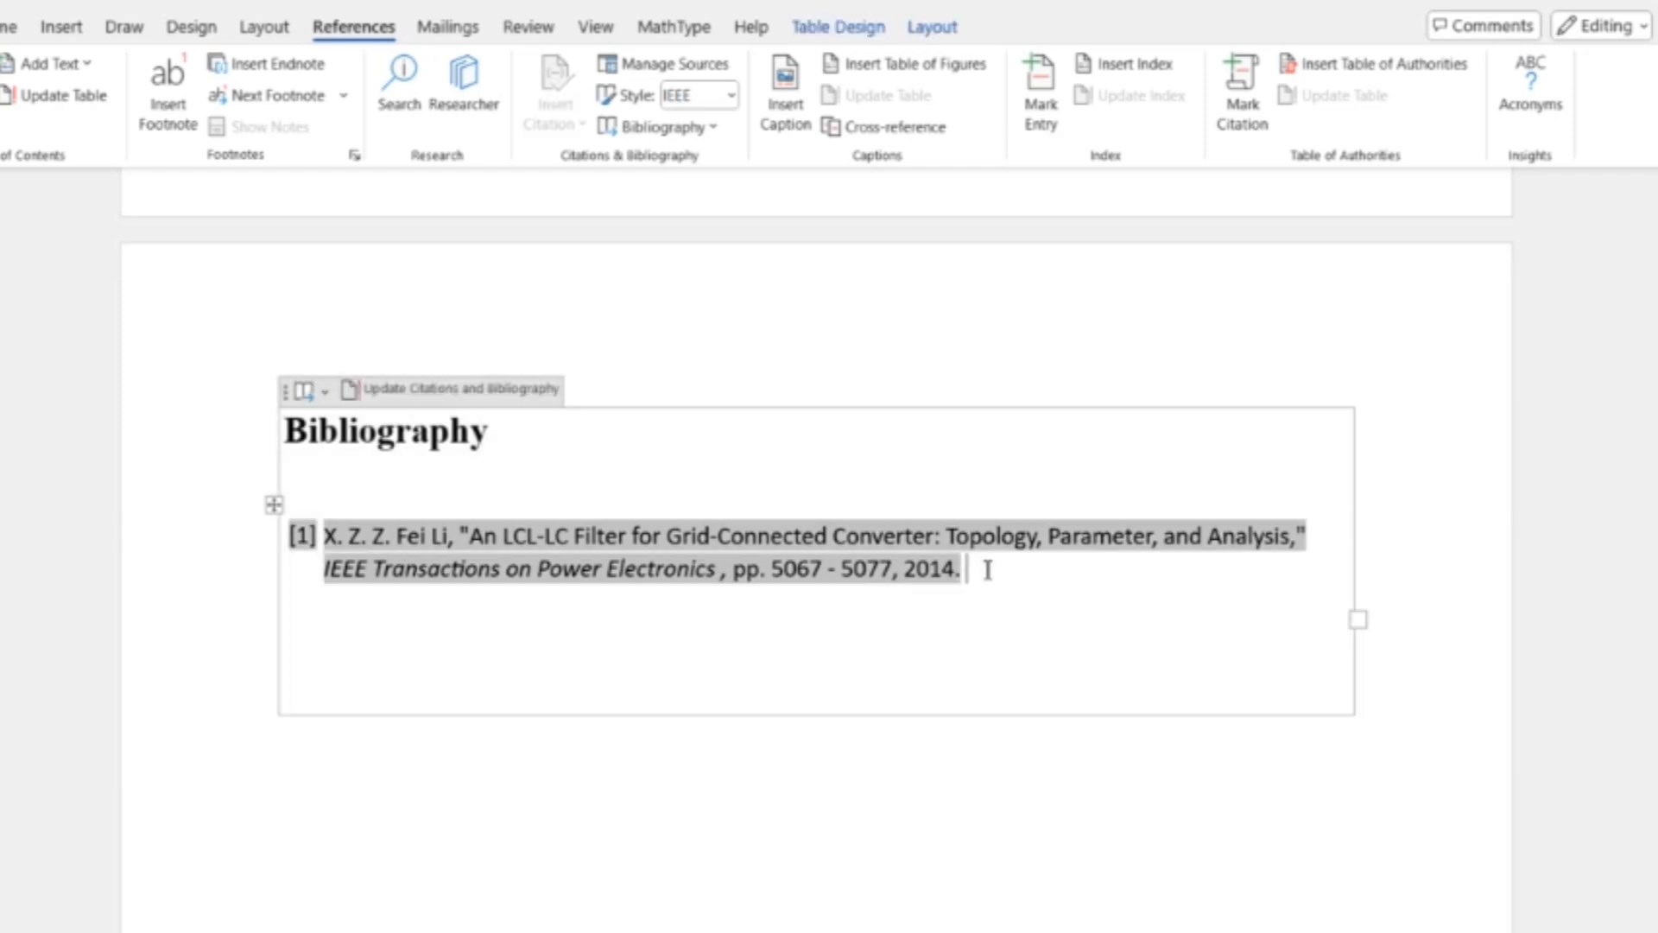